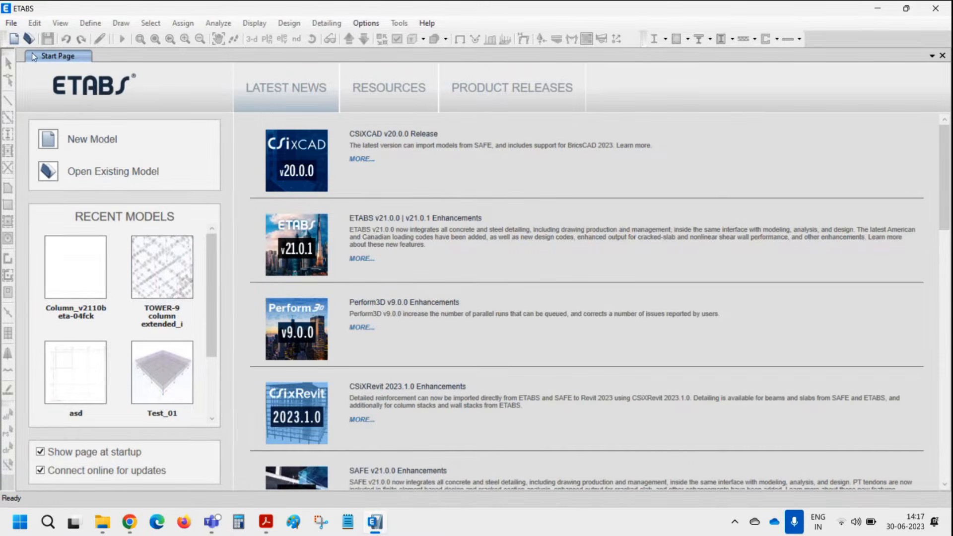
# Start a new model initialized with built-in settings, using Metric SI display units
pyautogui.click(11, 24)
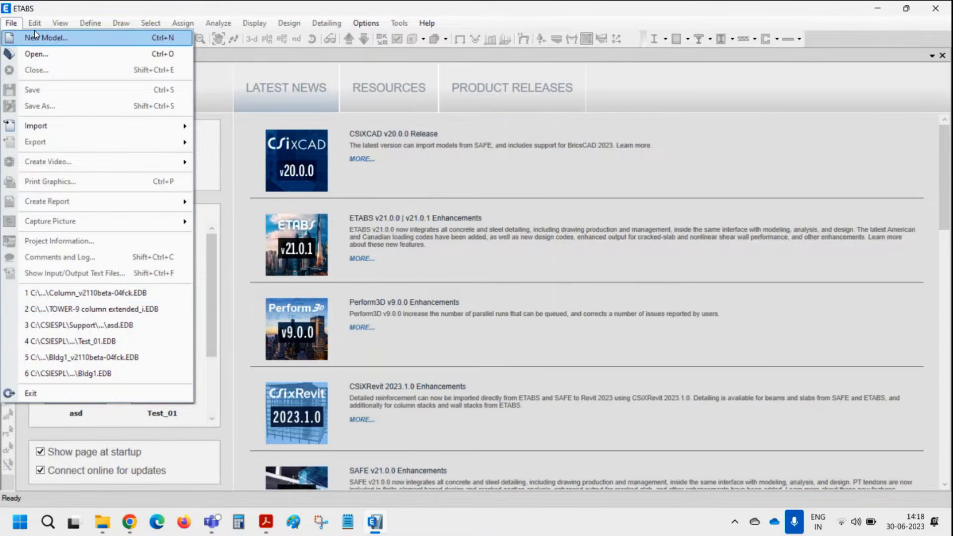
pyautogui.moveTo(50, 128)
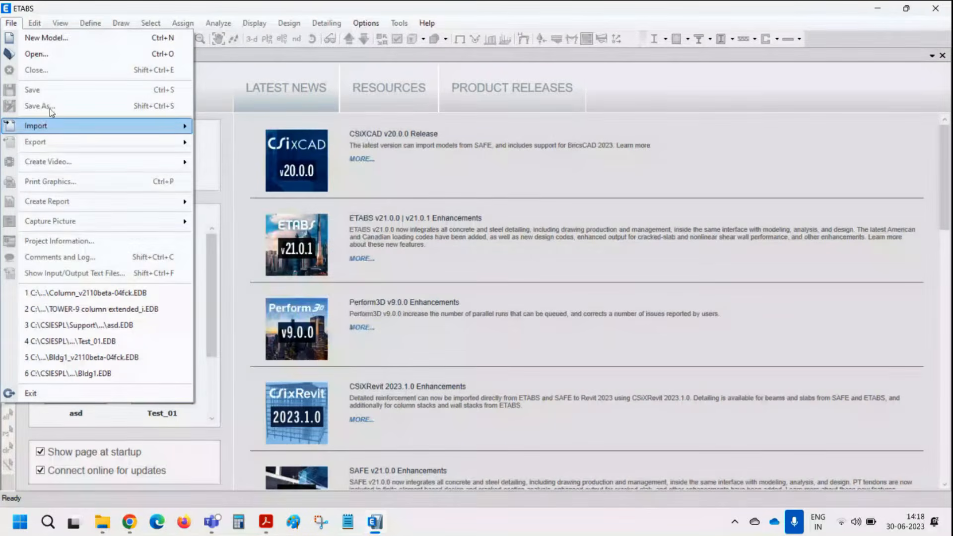
pyautogui.click(35, 42)
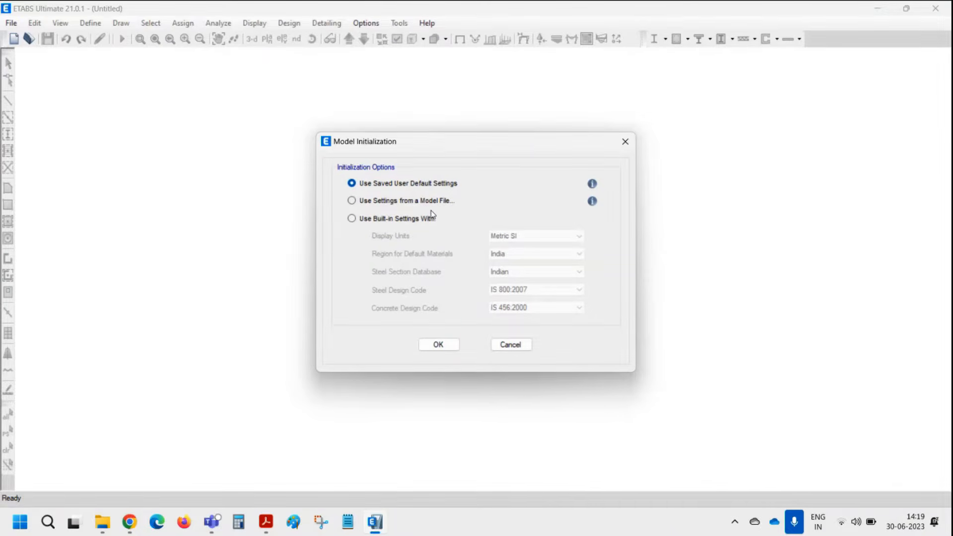
pyautogui.click(395, 203)
pyautogui.click(370, 221)
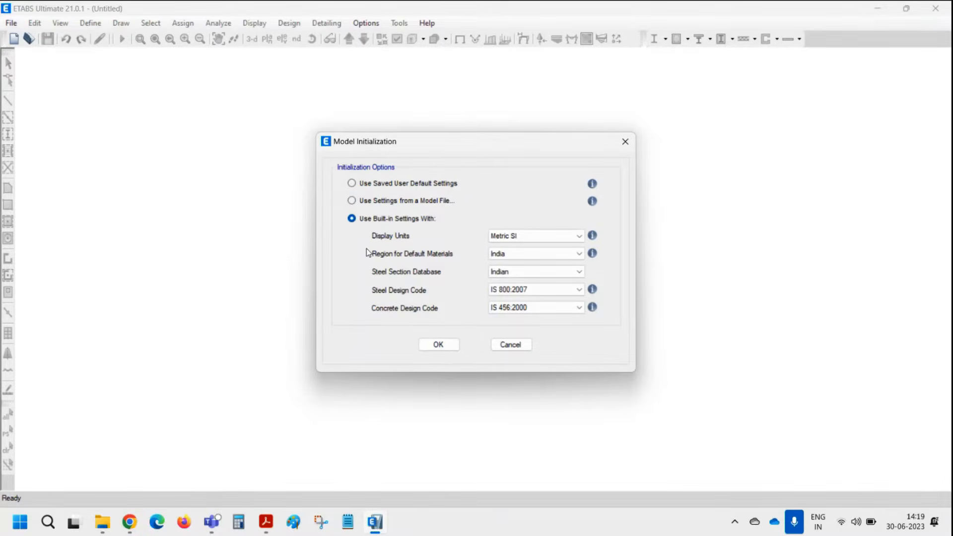
pyautogui.click(541, 238)
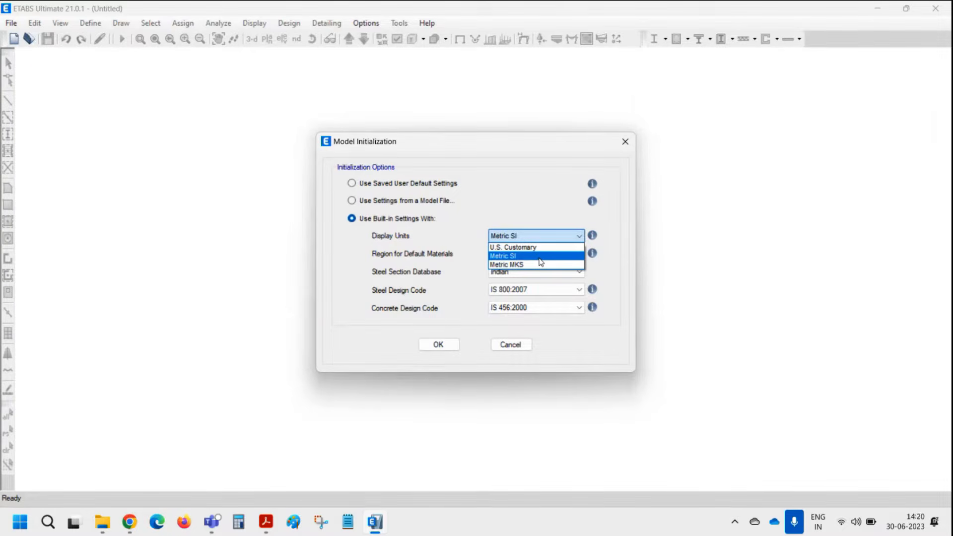
pyautogui.click(540, 256)
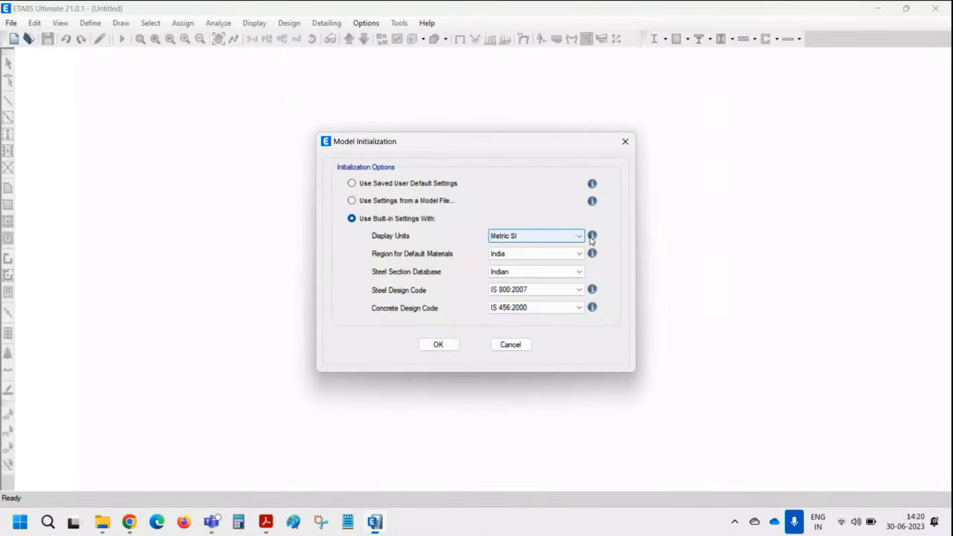
pyautogui.moveTo(594, 239)
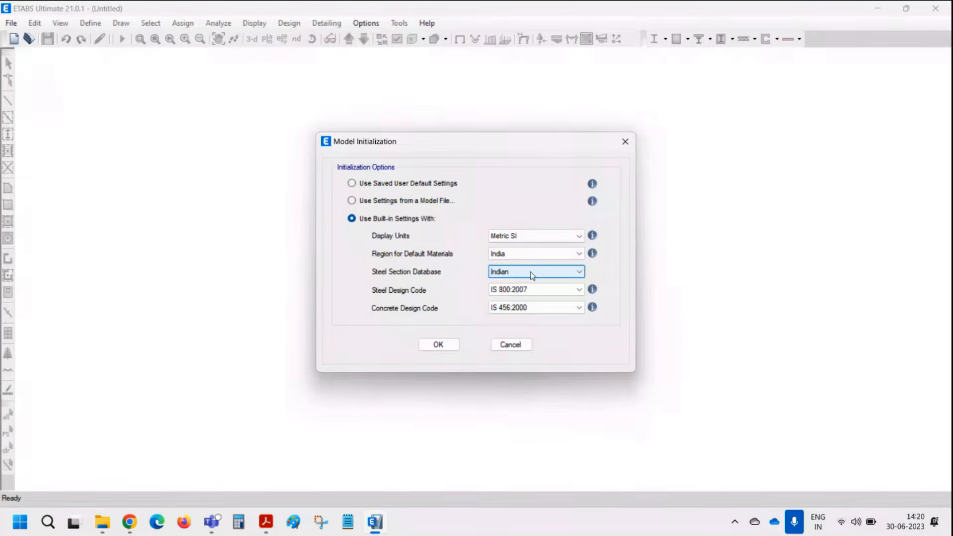
# Keep IS 800:2007 as the steel design code and IS 456:2000 as the concrete design code, and accept the initialization settings
pyautogui.click(559, 297)
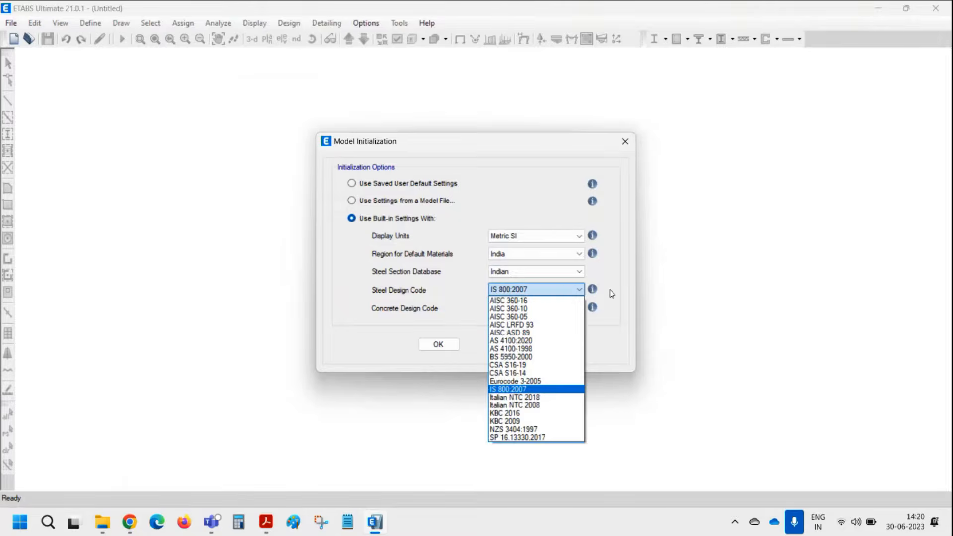
pyautogui.click(610, 291)
pyautogui.click(579, 308)
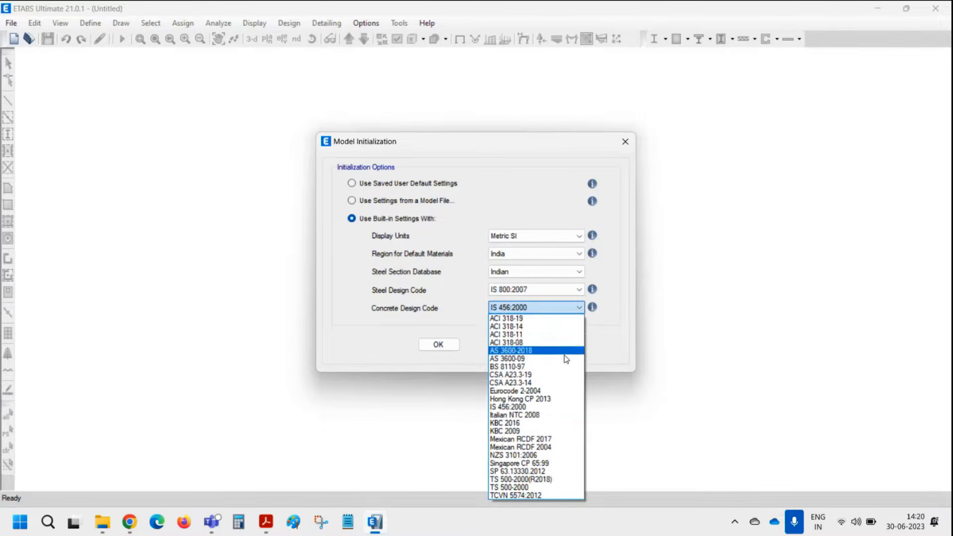
pyautogui.click(622, 307)
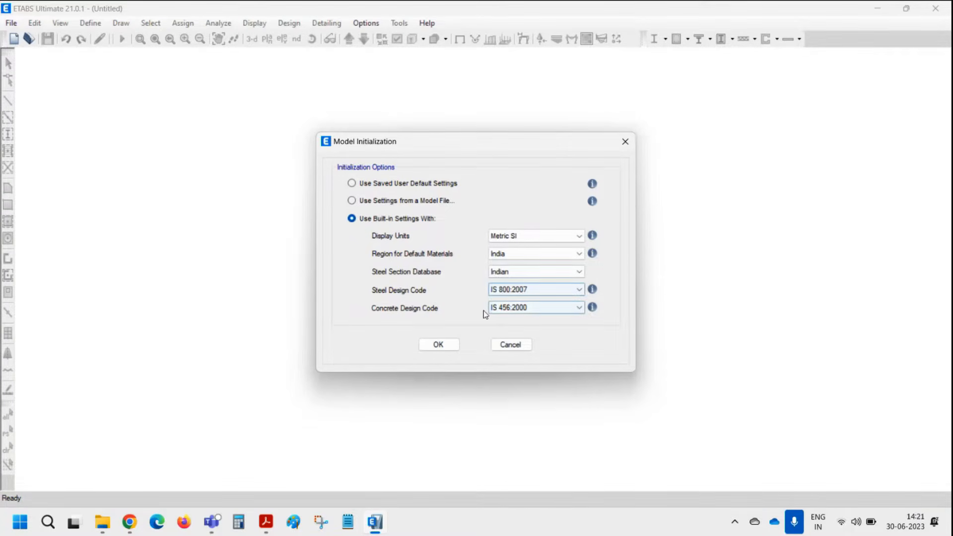
pyautogui.click(452, 346)
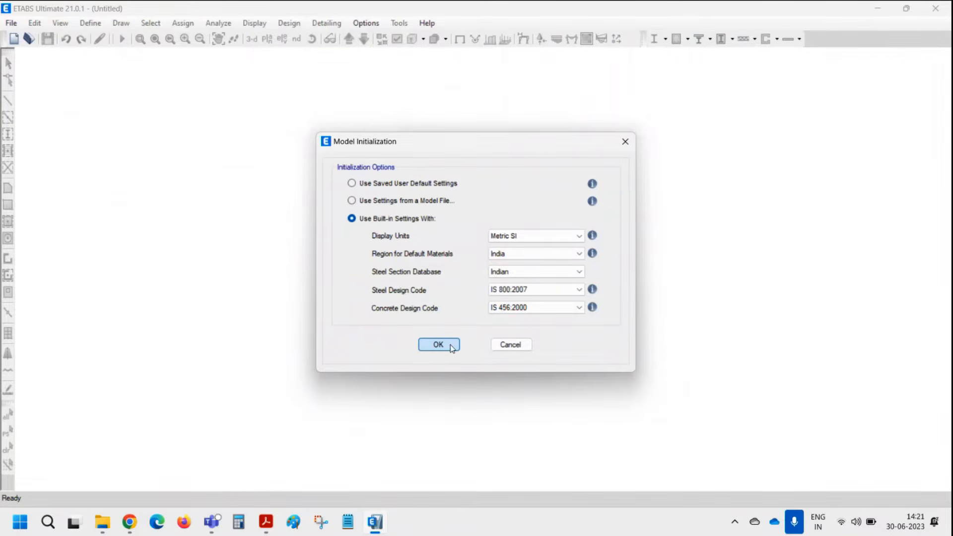
pyautogui.click(452, 346)
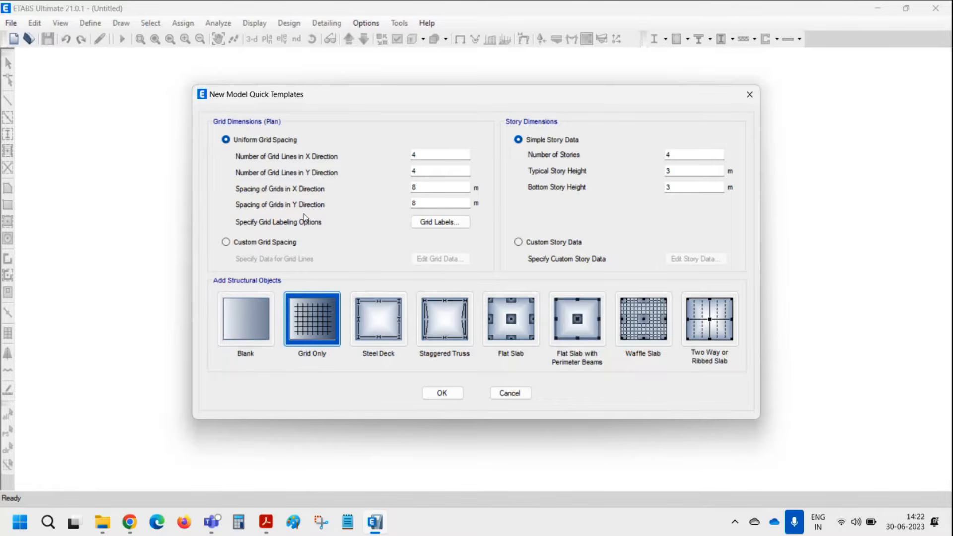
# Switch the plan grid to custom grid spacing and show its grid data as spacing
pyautogui.click(418, 156)
pyautogui.click(425, 175)
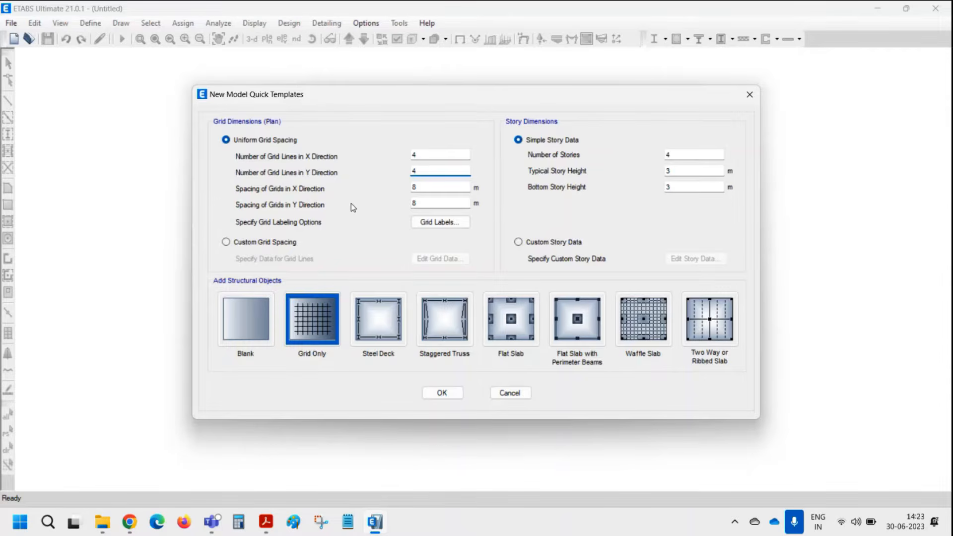
pyautogui.click(422, 192)
pyautogui.click(426, 207)
pyautogui.click(261, 245)
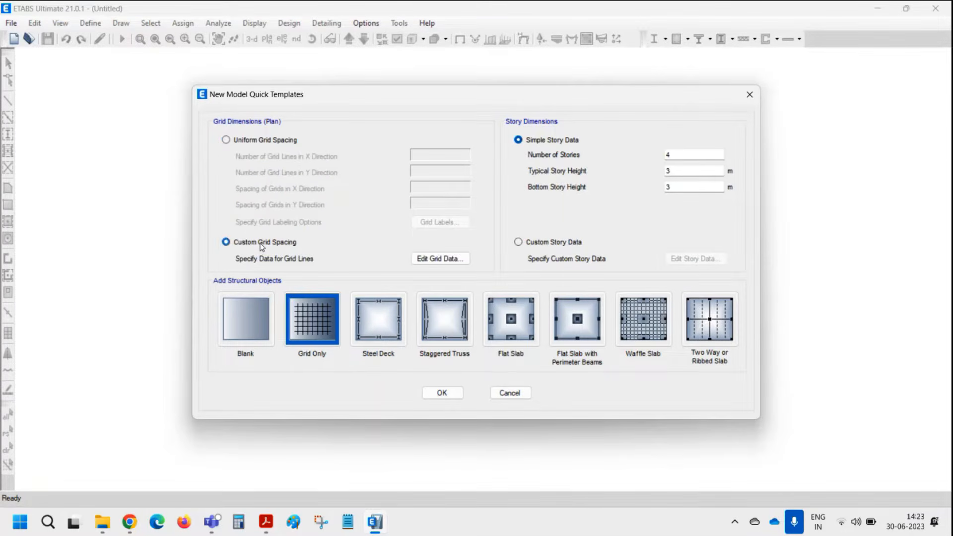
pyautogui.click(457, 261)
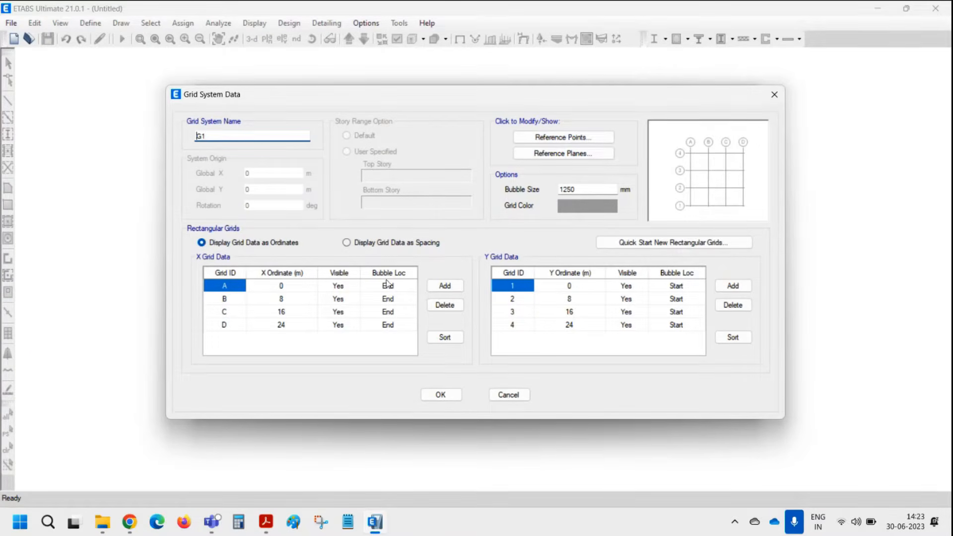
pyautogui.moveTo(360, 101)
pyautogui.mouseDown()
pyautogui.moveTo(356, 169)
pyautogui.moveTo(357, 118)
pyautogui.mouseUp()
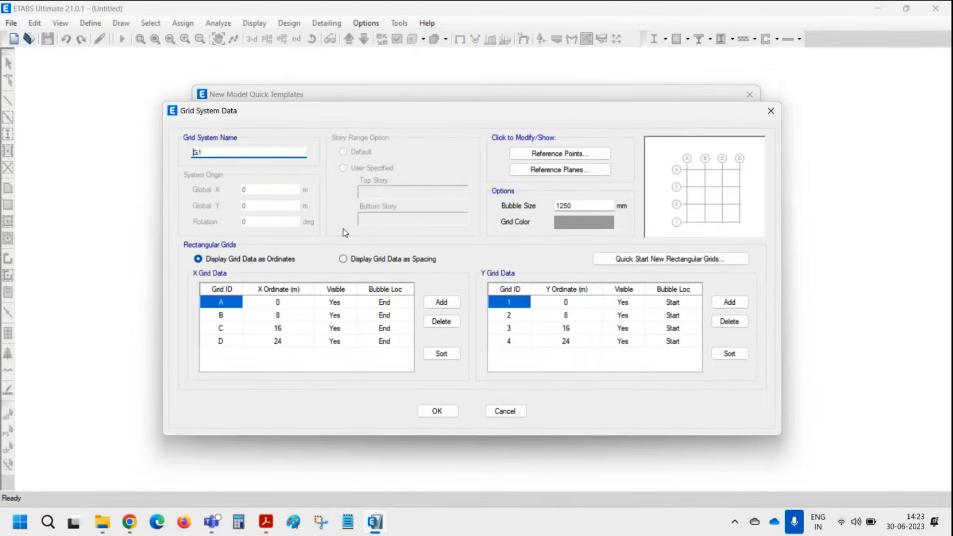
pyautogui.click(353, 258)
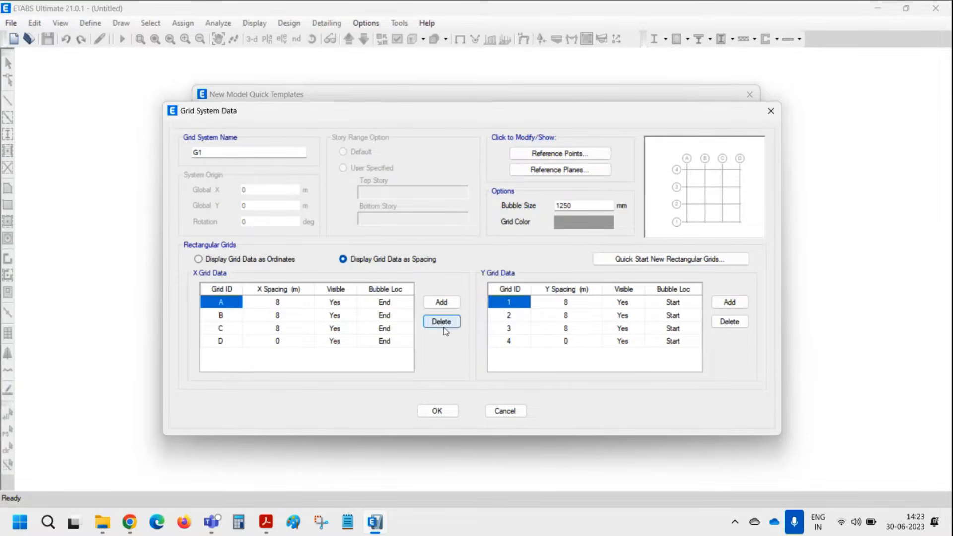
# Set the X spacing of grid lines A, B and C to 6 m
pyautogui.click(294, 304)
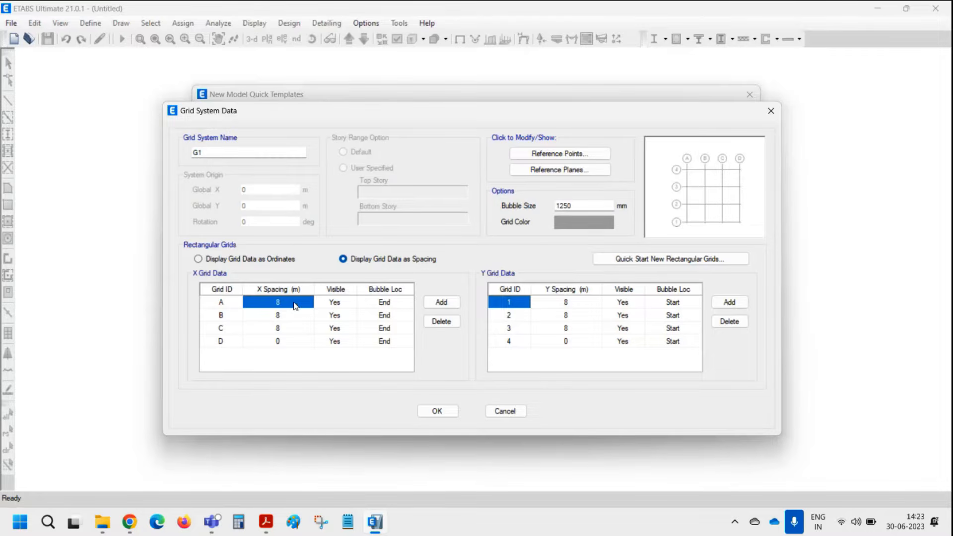
pyautogui.write('6')
pyautogui.click(297, 317)
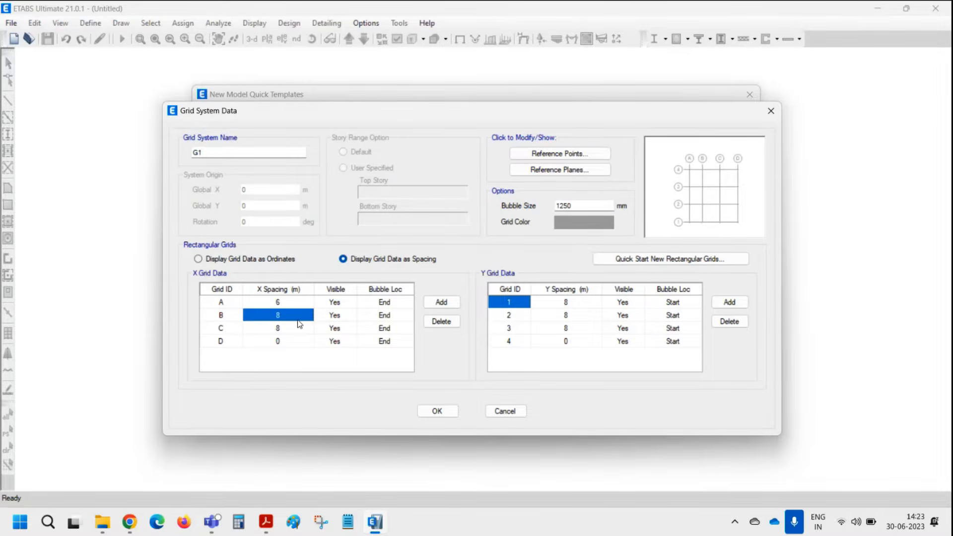
pyautogui.write('6')
pyautogui.click(297, 328)
pyautogui.write('6')
pyautogui.click(297, 341)
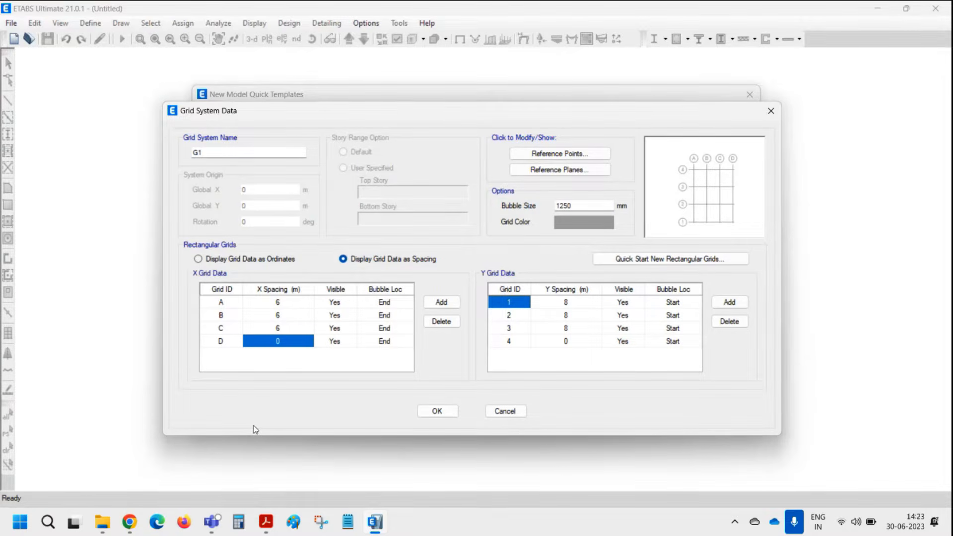
# Set the Y spacing of grid lines 1, 2 and 3 to 5 m
pyautogui.click(593, 306)
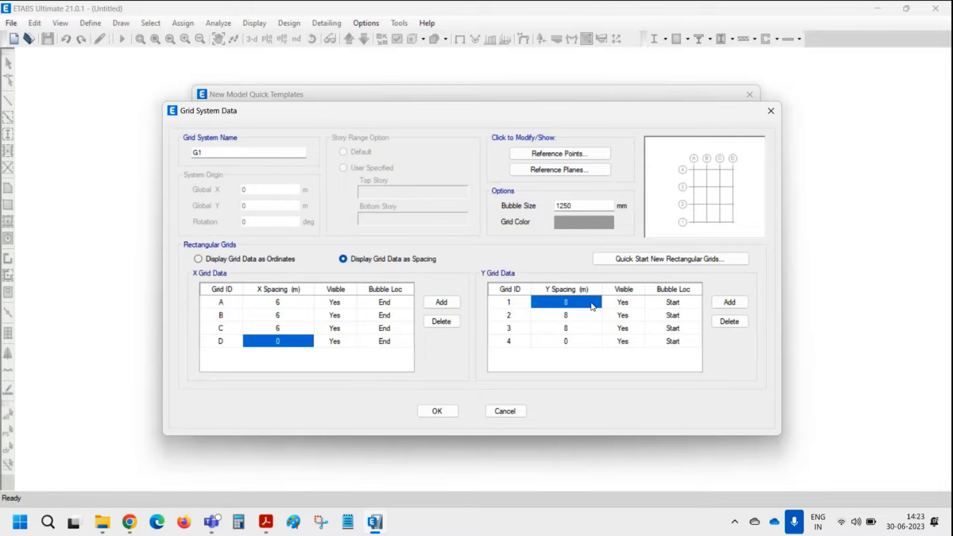
pyautogui.write('5')
pyautogui.click(586, 316)
pyautogui.write('5')
pyautogui.click(585, 329)
pyautogui.write('5')
pyautogui.click(586, 344)
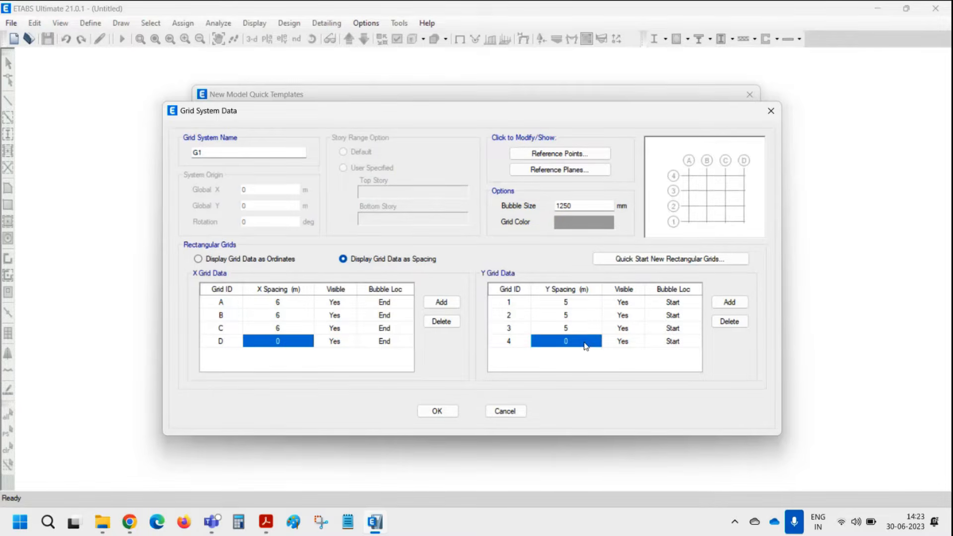
# Set the Y spacing of grid line 2 to 10 m
pyautogui.click(578, 317)
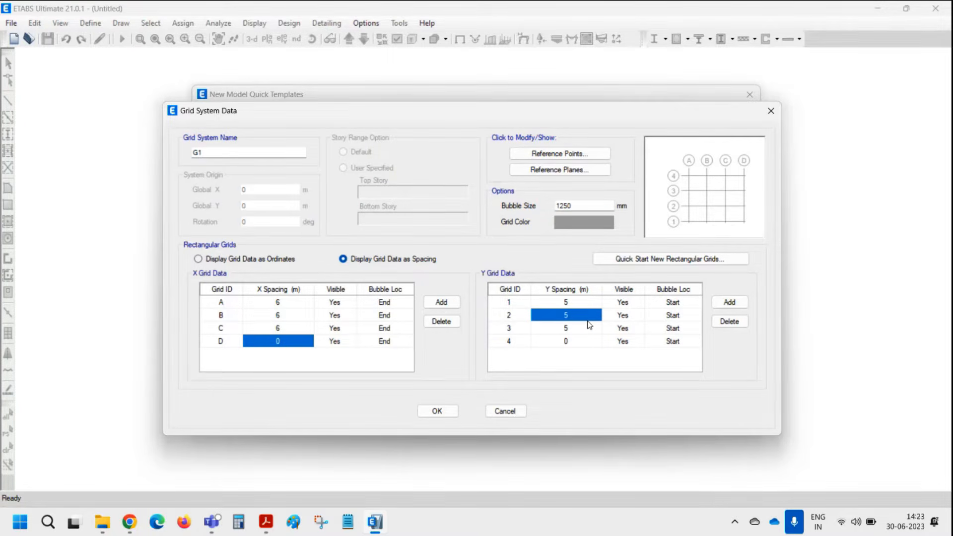
pyautogui.write('10')
pyautogui.click(581, 330)
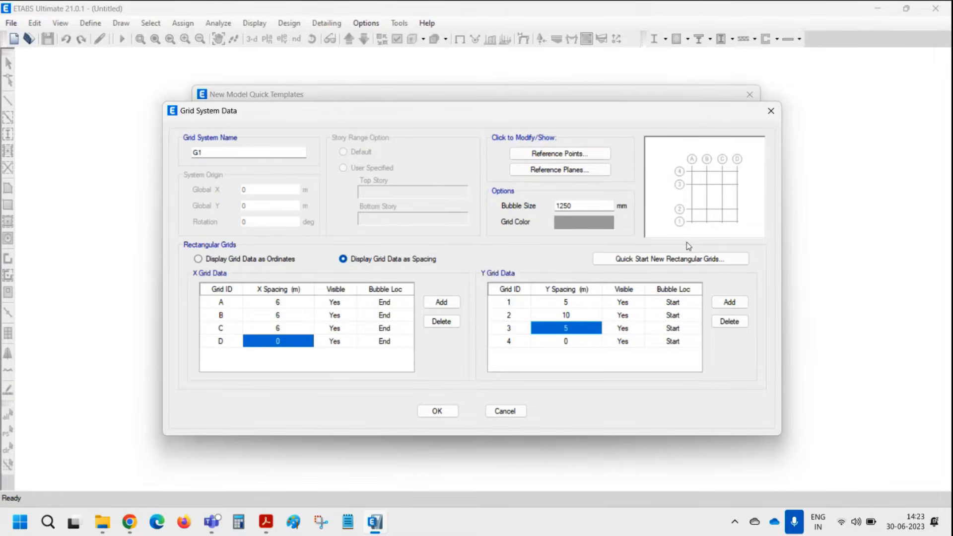
# Set the Y spacing of grid lines 2 and 3 to 5 m
pyautogui.click(577, 318)
pyautogui.write('5')
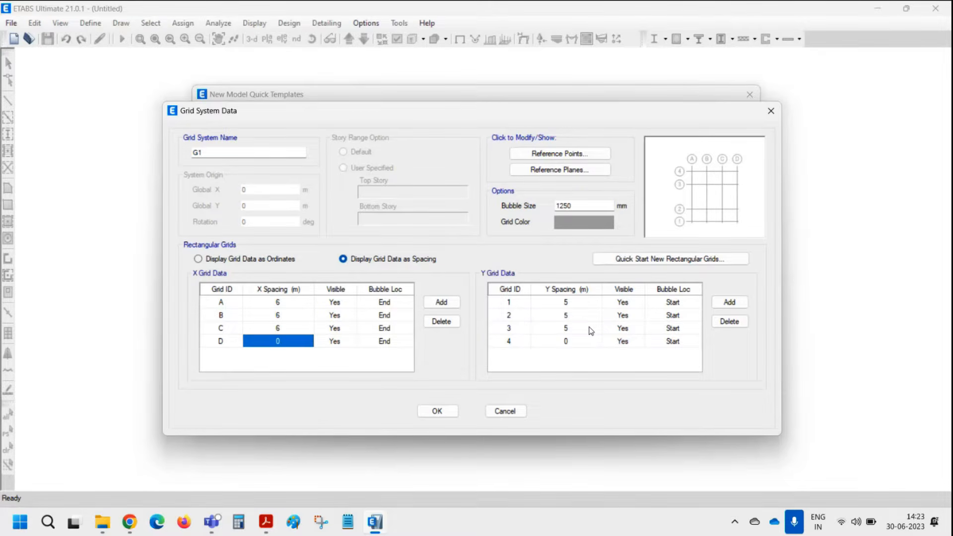
pyautogui.click(580, 333)
pyautogui.write('5')
pyautogui.click(580, 343)
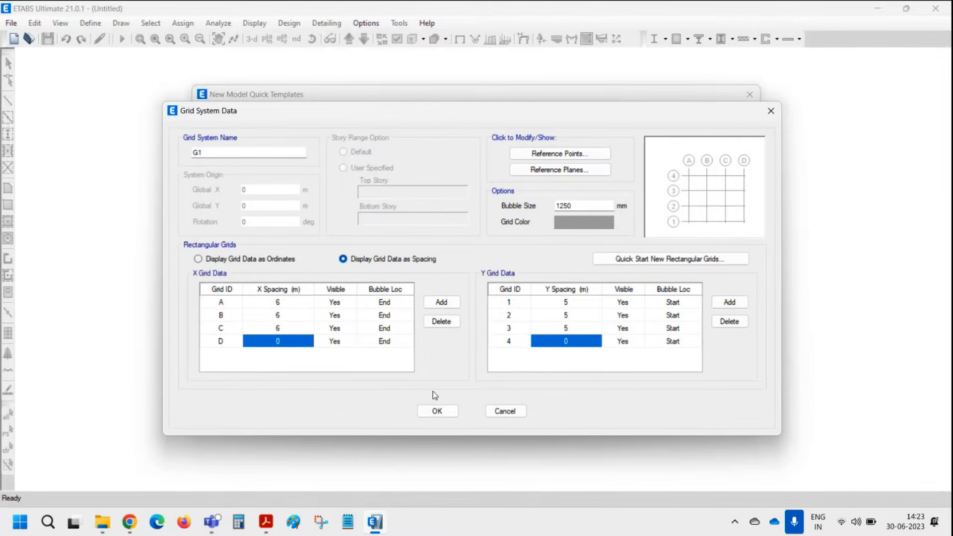
# Add X grid line E and set the X spacing of grid line D to 10 m
pyautogui.click(442, 302)
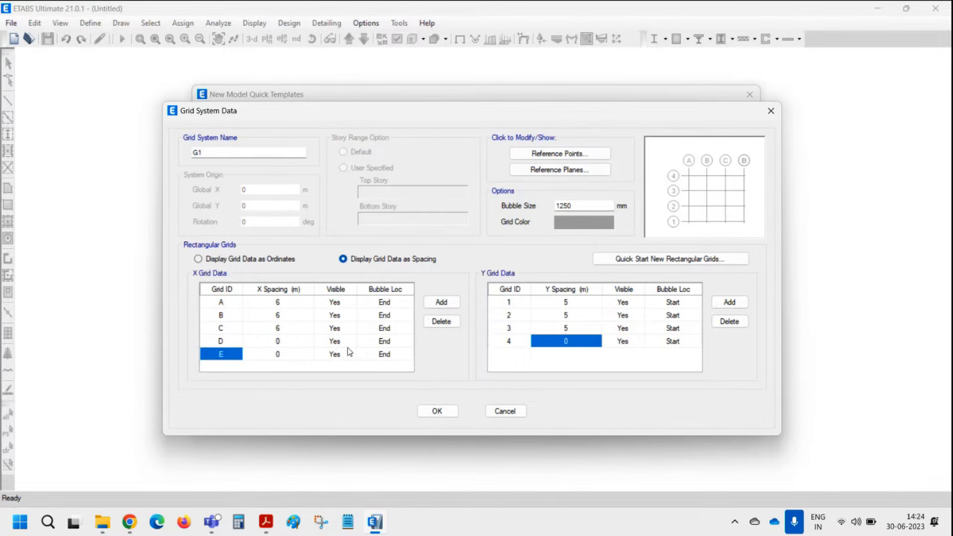
pyautogui.write('10')
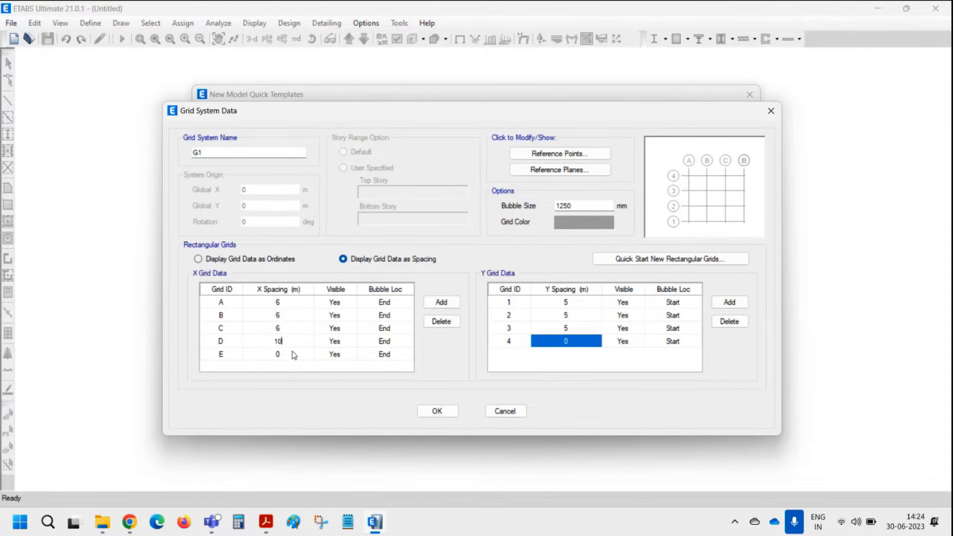
pyautogui.click(293, 356)
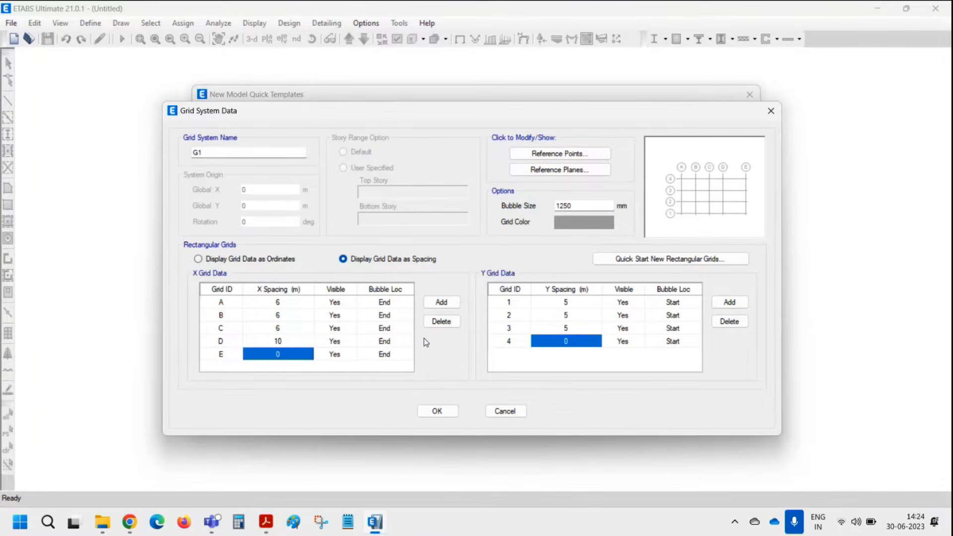
# Delete grid line E from the X grid data
pyautogui.click(299, 342)
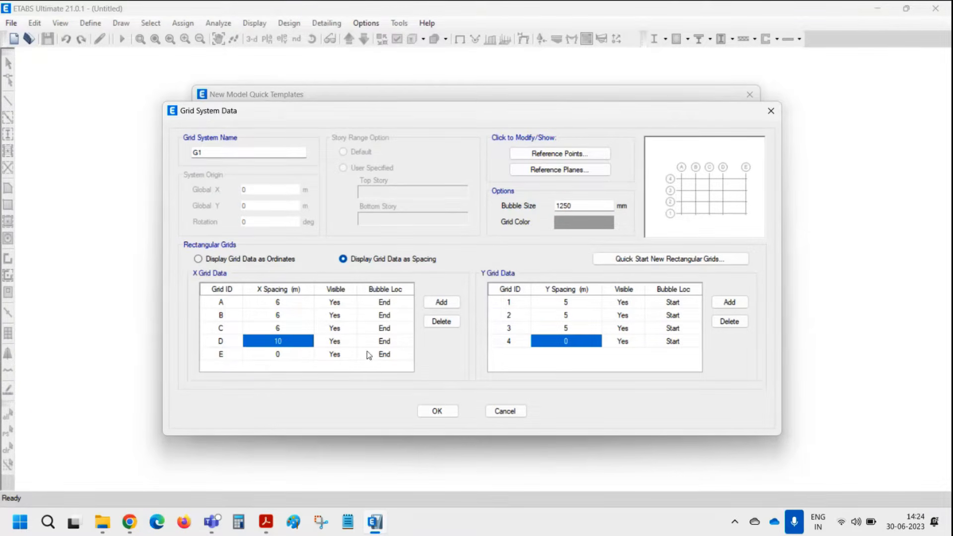
pyautogui.click(435, 323)
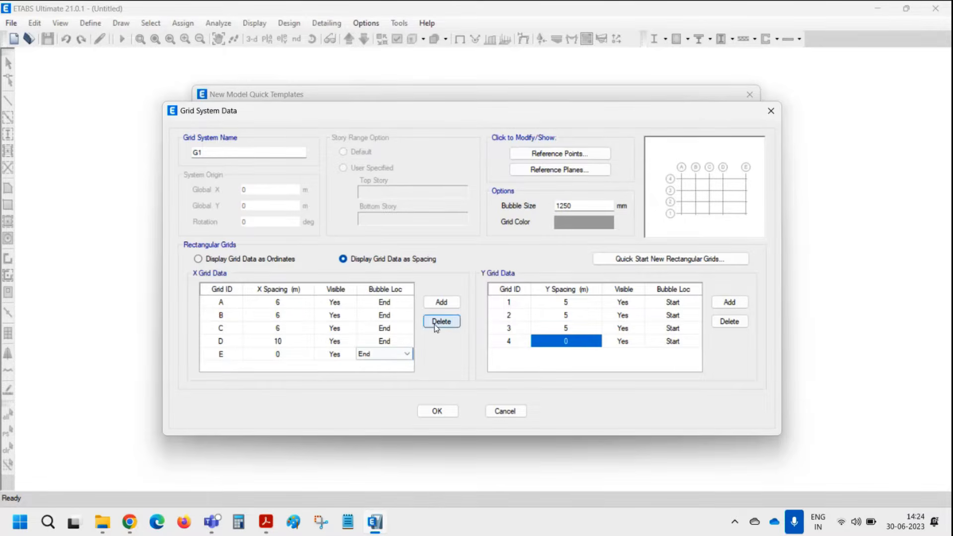
pyautogui.click(229, 356)
pyautogui.click(442, 322)
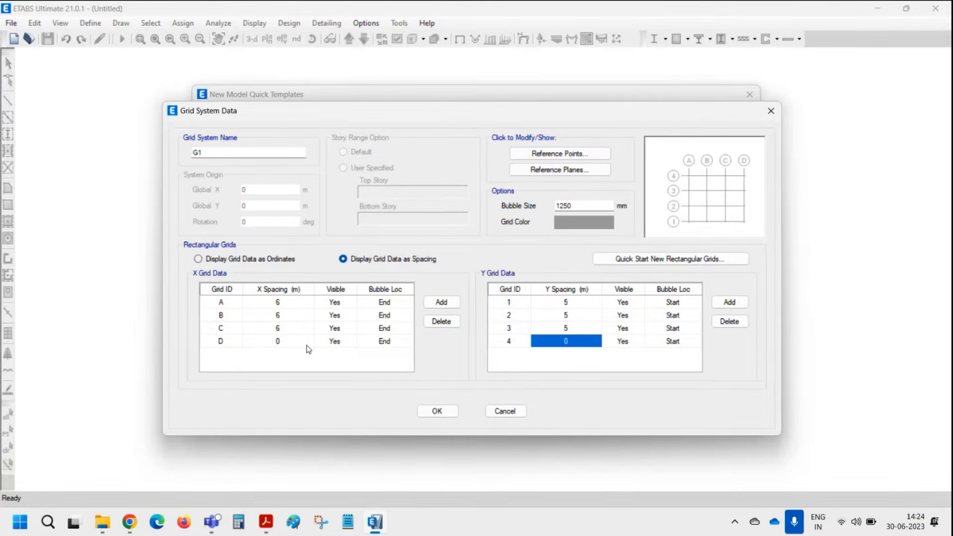
pyautogui.click(306, 343)
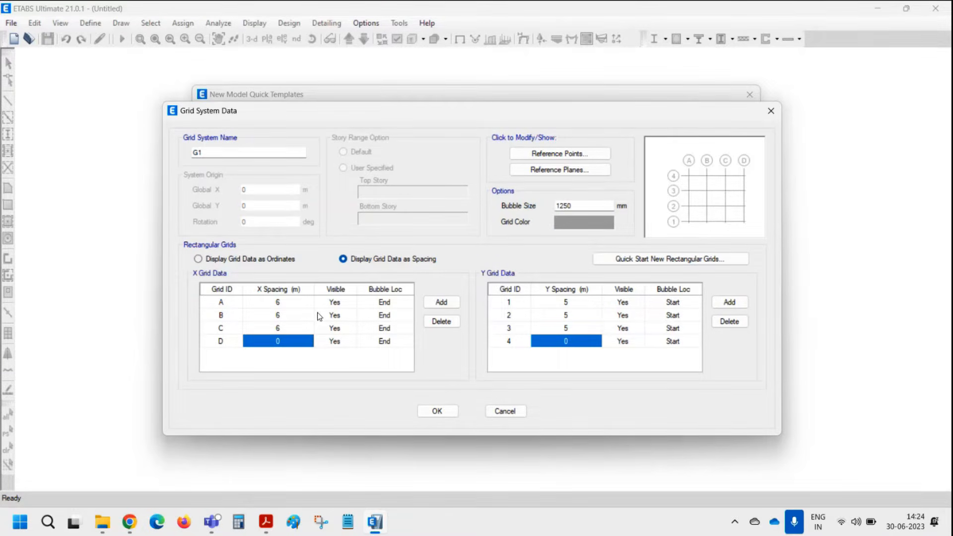
# Accept the grid system data and switch the story dimensions to Custom Story Data
pyautogui.click(437, 411)
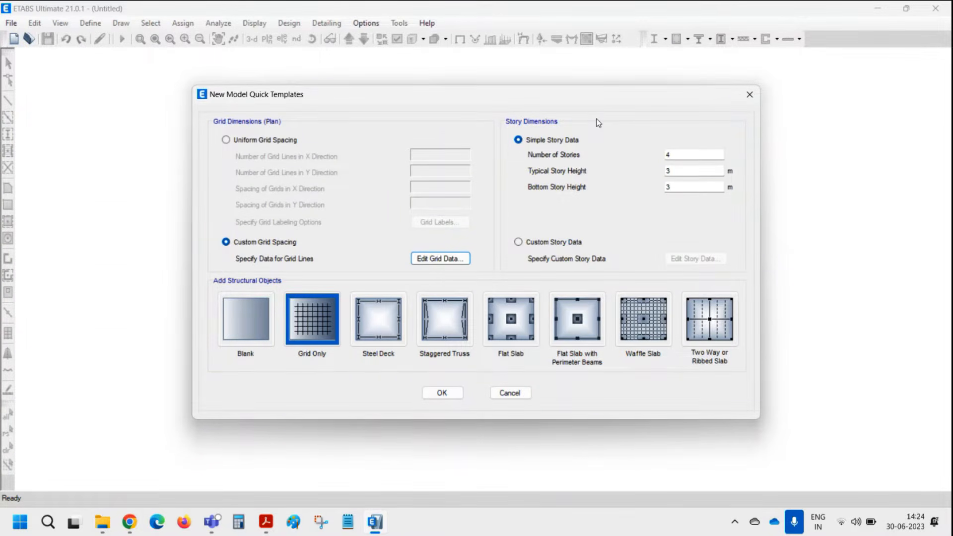
pyautogui.click(695, 153)
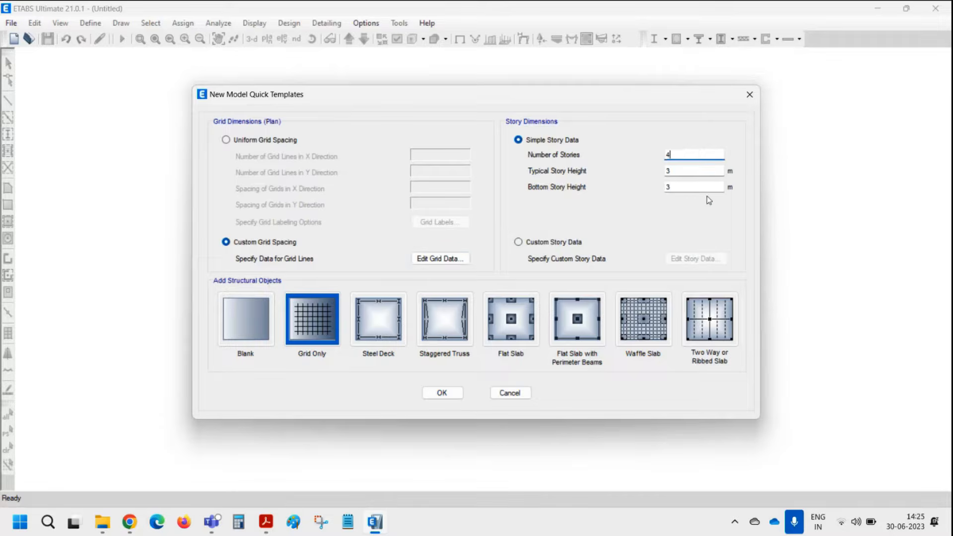
pyautogui.click(685, 169)
pyautogui.click(562, 243)
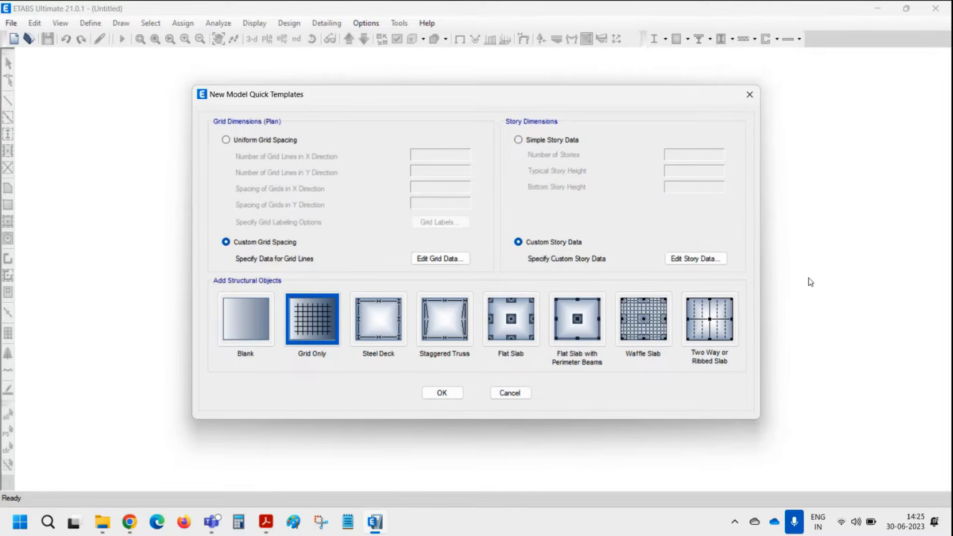
# Rename the stories in the custom story data, from lowest to highest, as GF, 1F, 2F and Roof
pyautogui.click(706, 261)
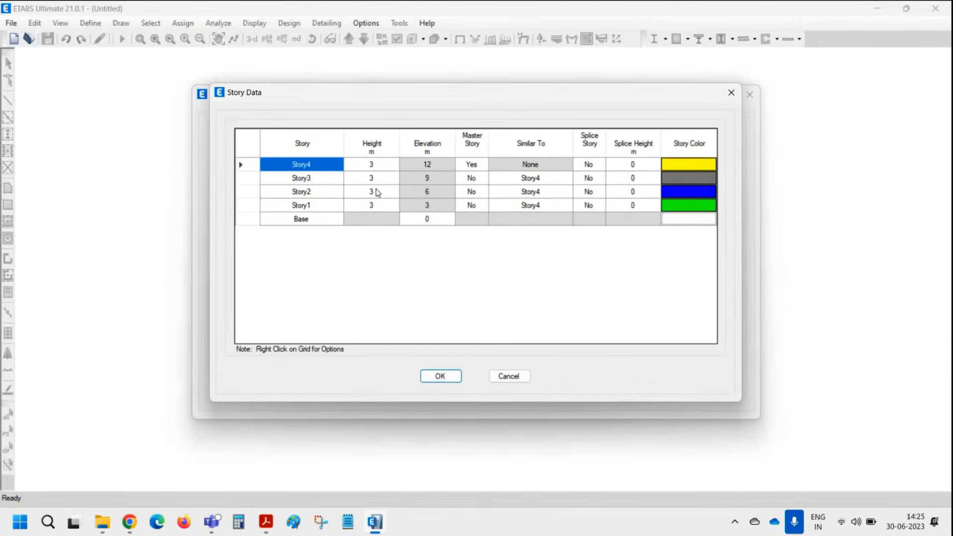
pyautogui.click(330, 210)
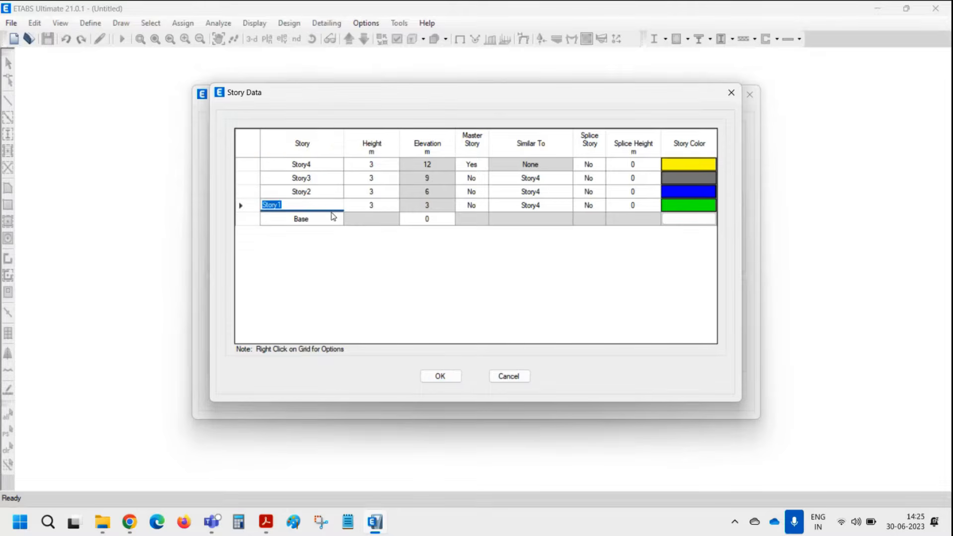
pyautogui.write('GF')
pyautogui.press('Up')
pyautogui.write('1F')
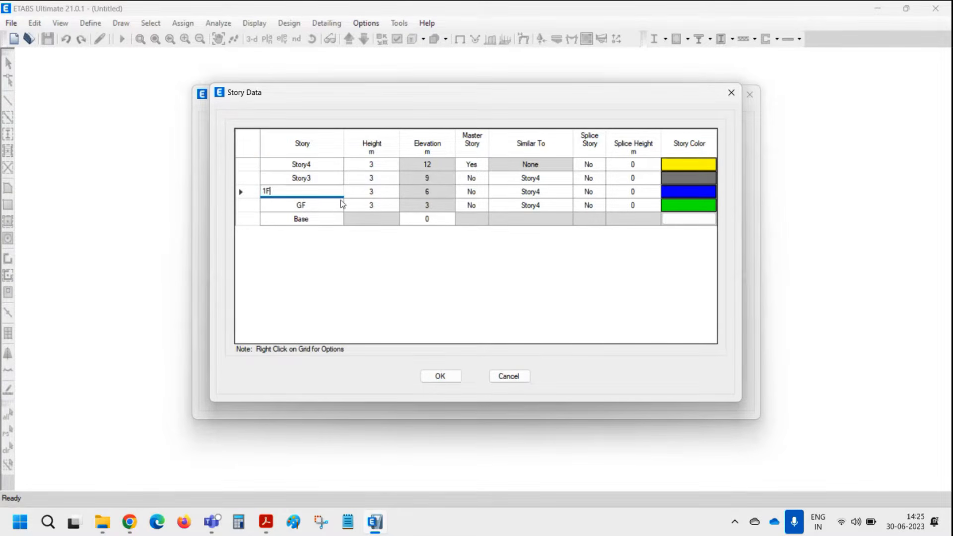
pyautogui.press('Up')
pyautogui.write('2F')
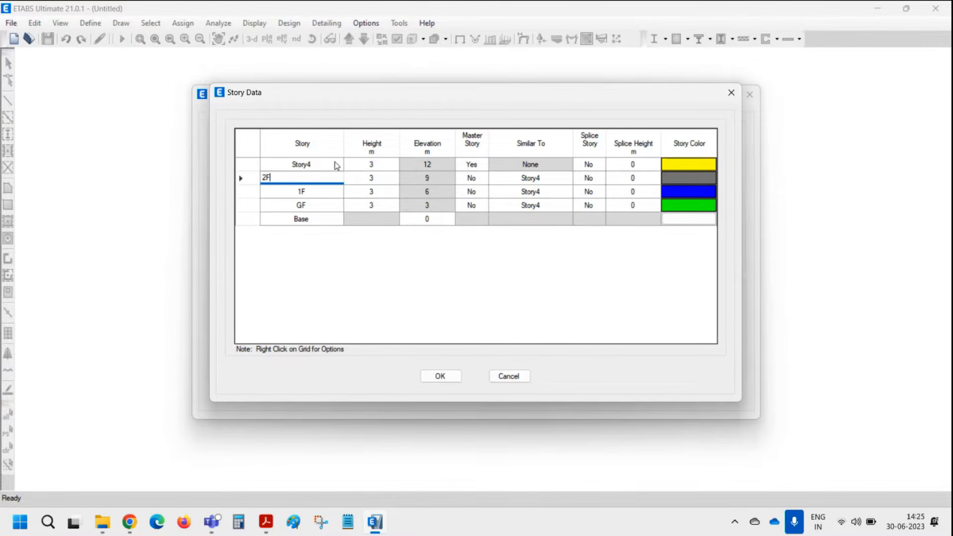
pyautogui.press('Up')
pyautogui.write('Roof')
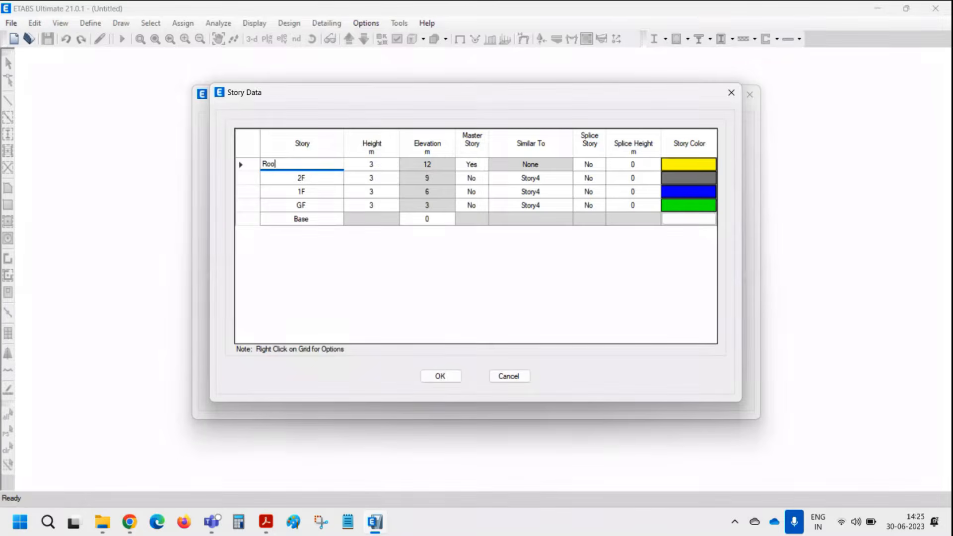
pyautogui.click(333, 180)
pyautogui.press('Down')
pyautogui.press('Down')
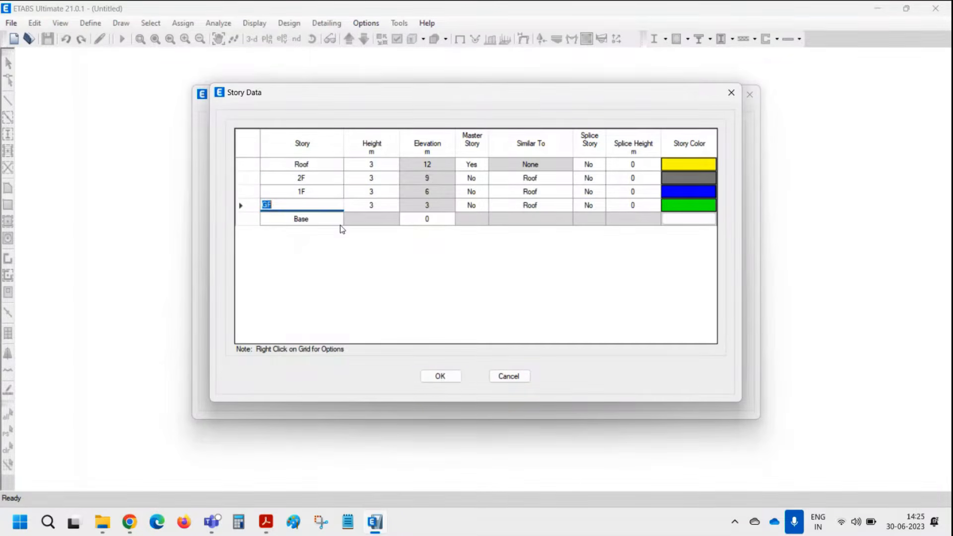
# Check the 1F and GF heights and the base elevation, and accept the story data
pyautogui.click(388, 190)
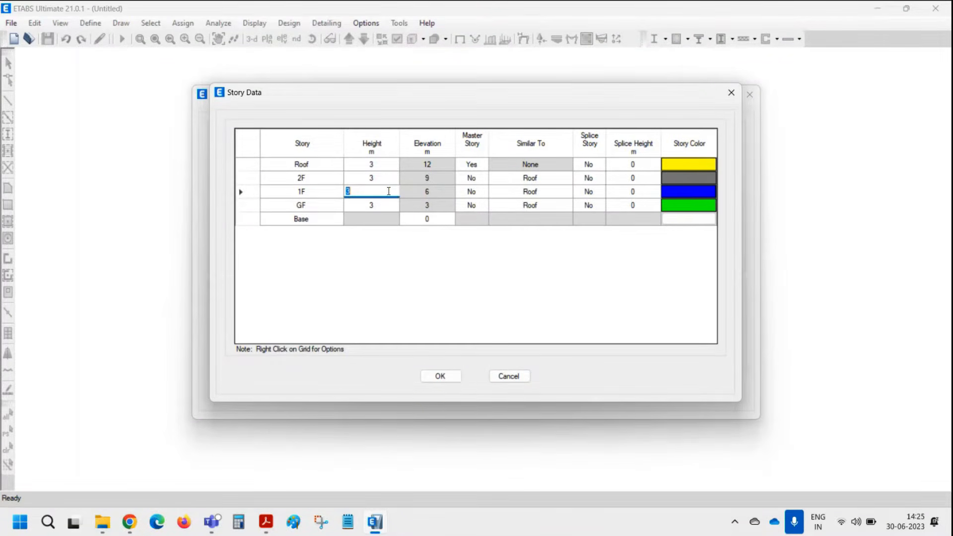
pyautogui.click(392, 207)
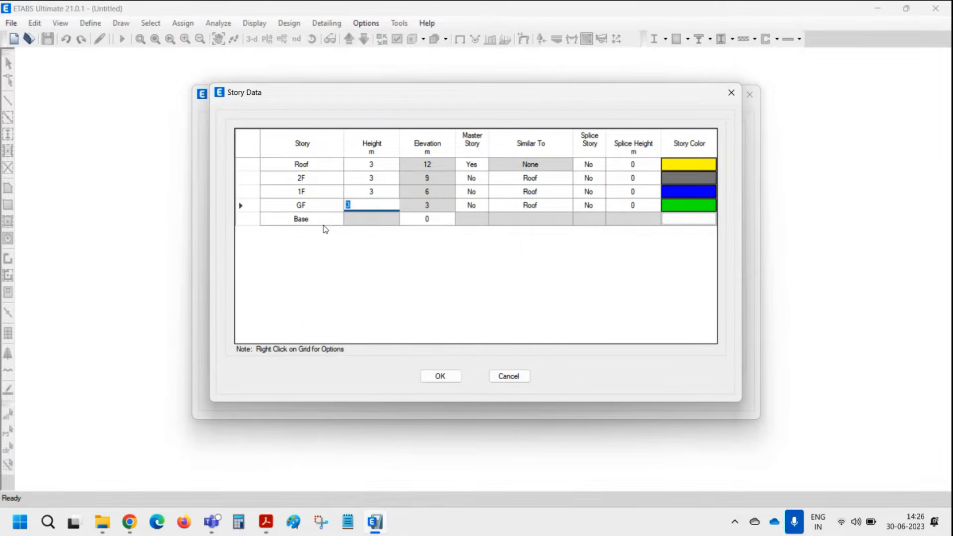
pyautogui.click(431, 222)
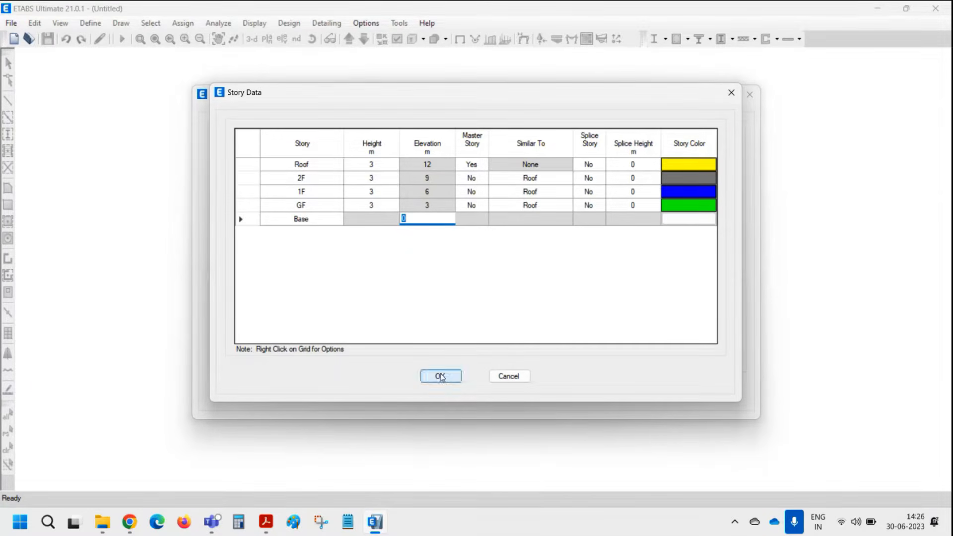
pyautogui.click(442, 377)
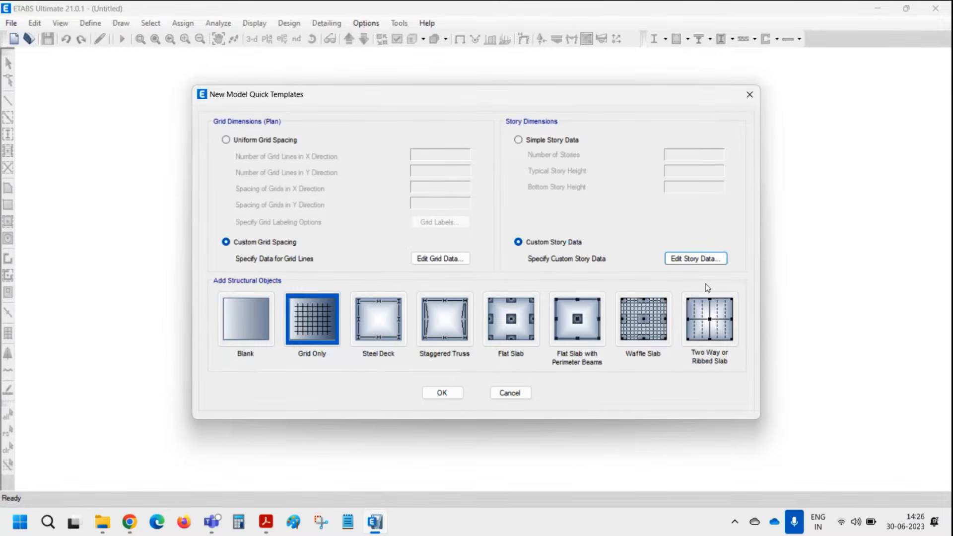
# Reopen the custom grid data and the custom story data to review both, keeping their values
pyautogui.click(443, 259)
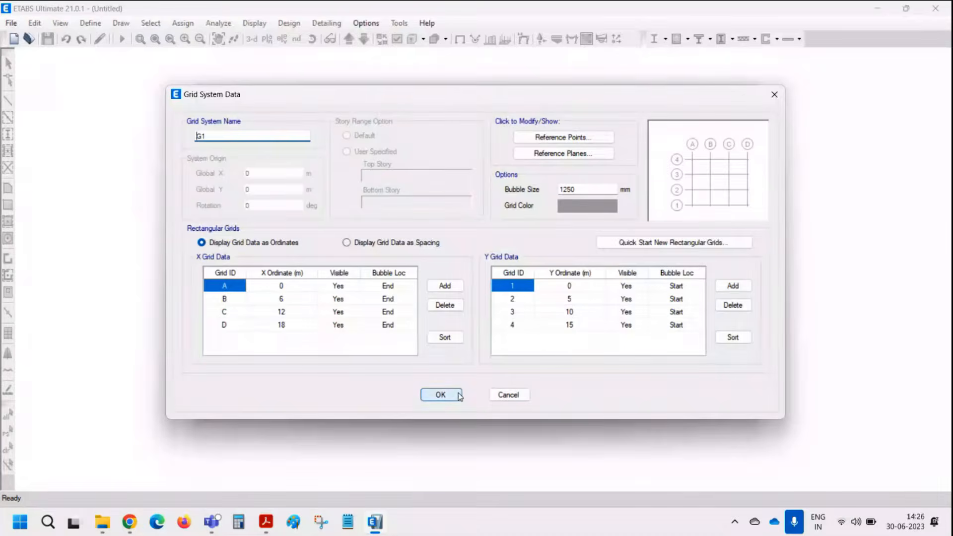
pyautogui.click(457, 393)
pyautogui.click(697, 259)
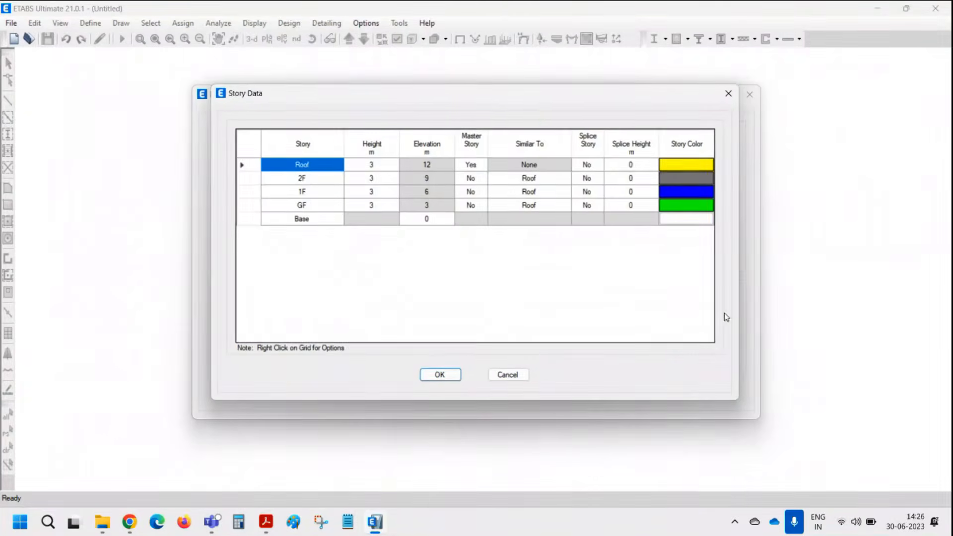
pyautogui.click(440, 376)
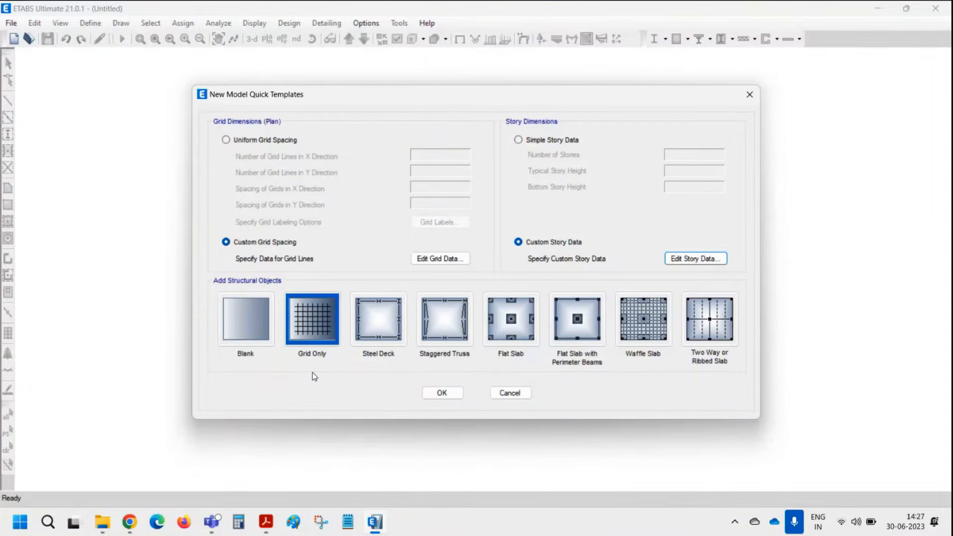
# Create the model with the Grid Only template and activate its 3-D view
pyautogui.click(314, 334)
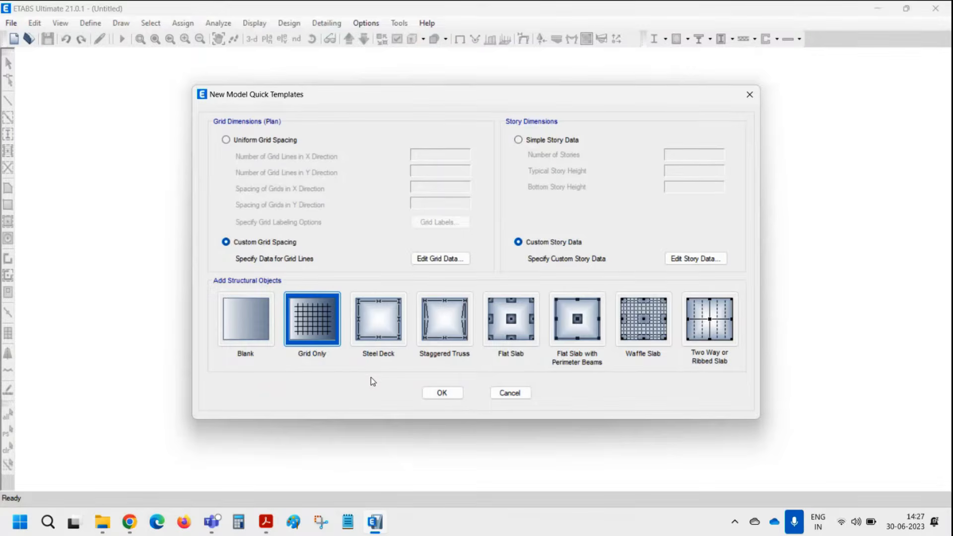
pyautogui.click(442, 393)
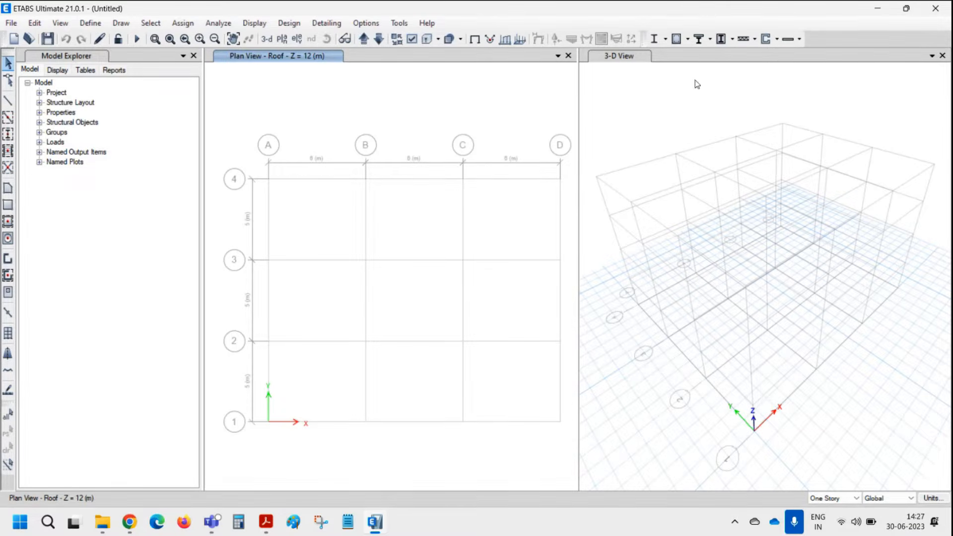
pyautogui.click(634, 57)
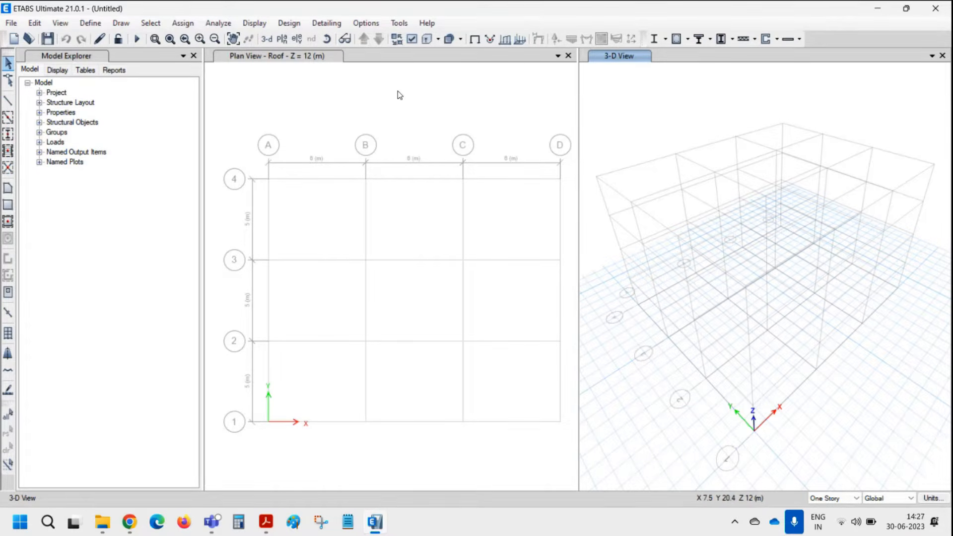
# Try the window arrangement option, and add a second 3-D view window and close it again
pyautogui.click(932, 56)
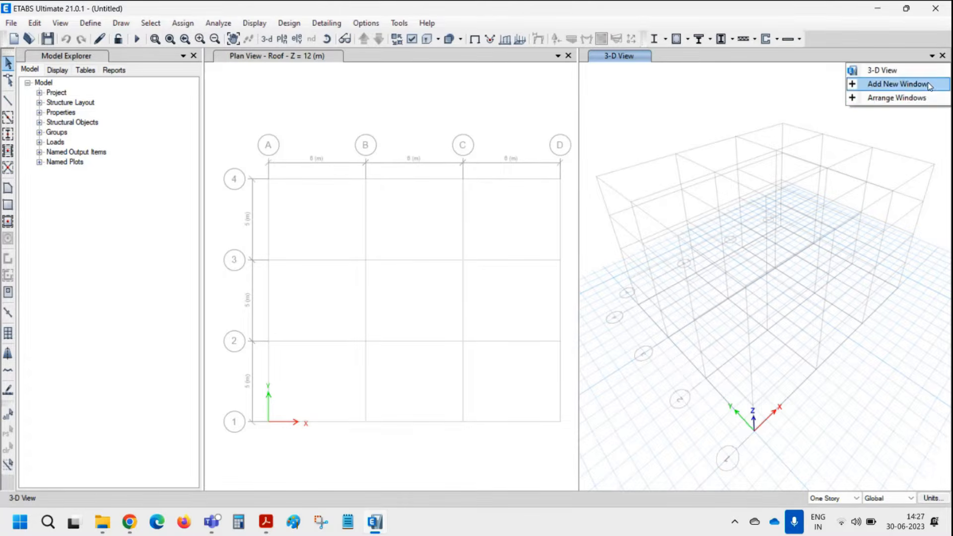
pyautogui.click(926, 98)
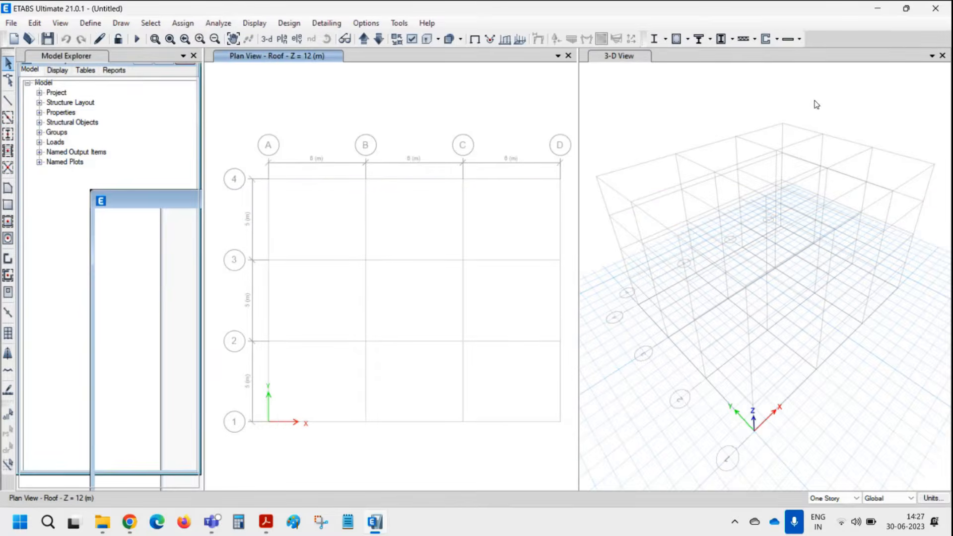
pyautogui.click(931, 55)
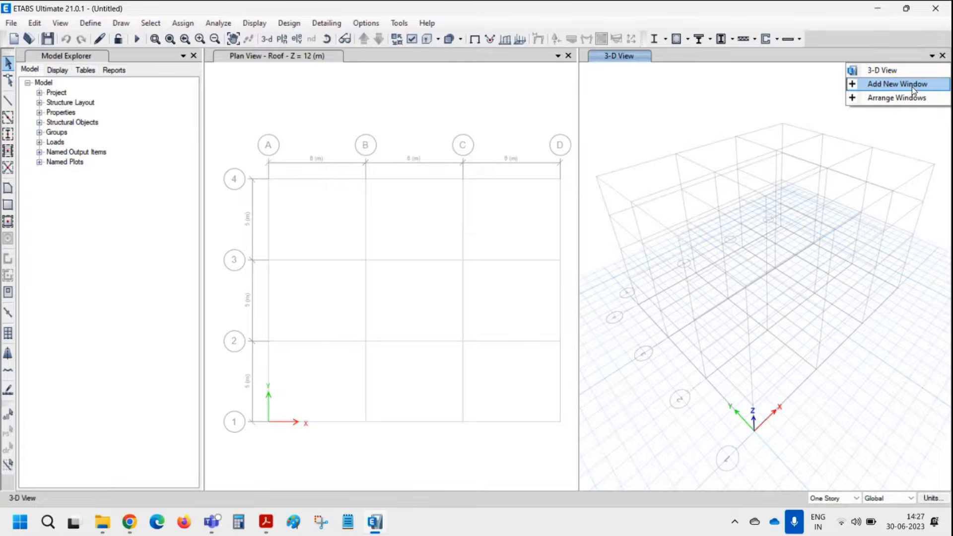
pyautogui.click(912, 87)
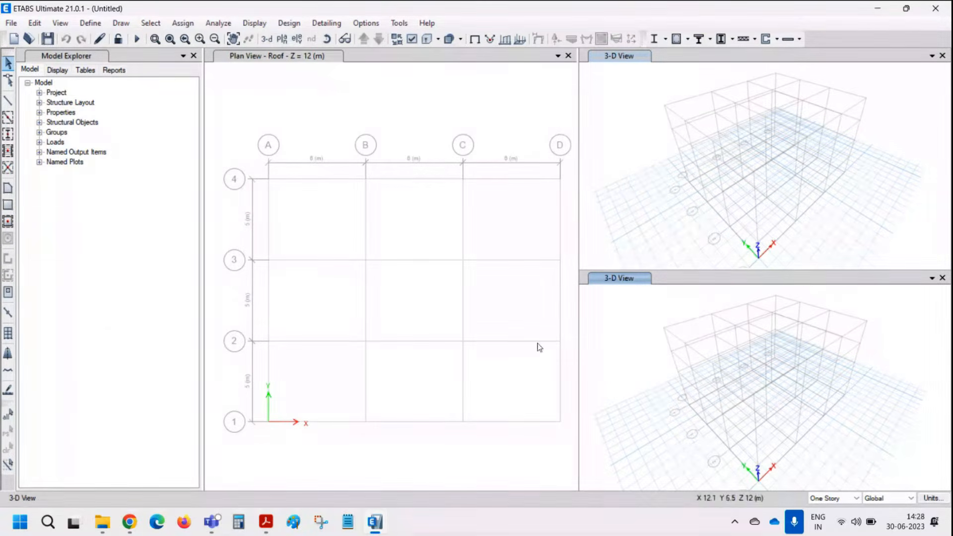
pyautogui.click(942, 278)
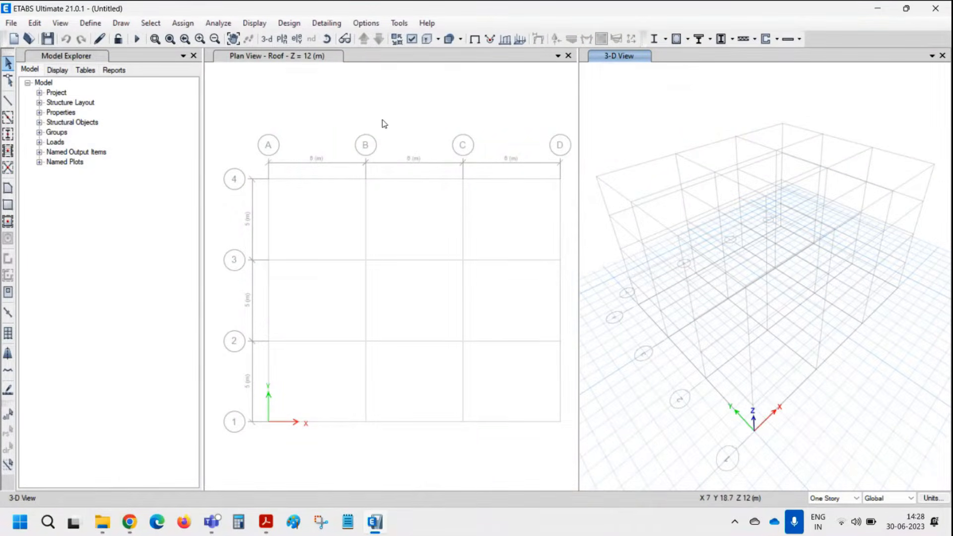
# Examine the frame sections under the model's properties and the categories under its loads, collapsing each branch after viewing
pyautogui.click(65, 58)
pyautogui.click(40, 112)
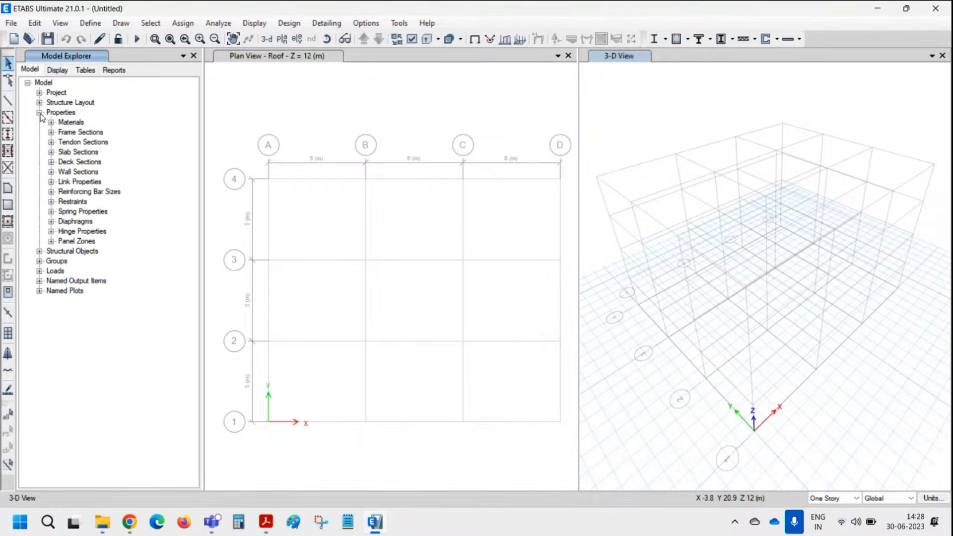
pyautogui.click(51, 133)
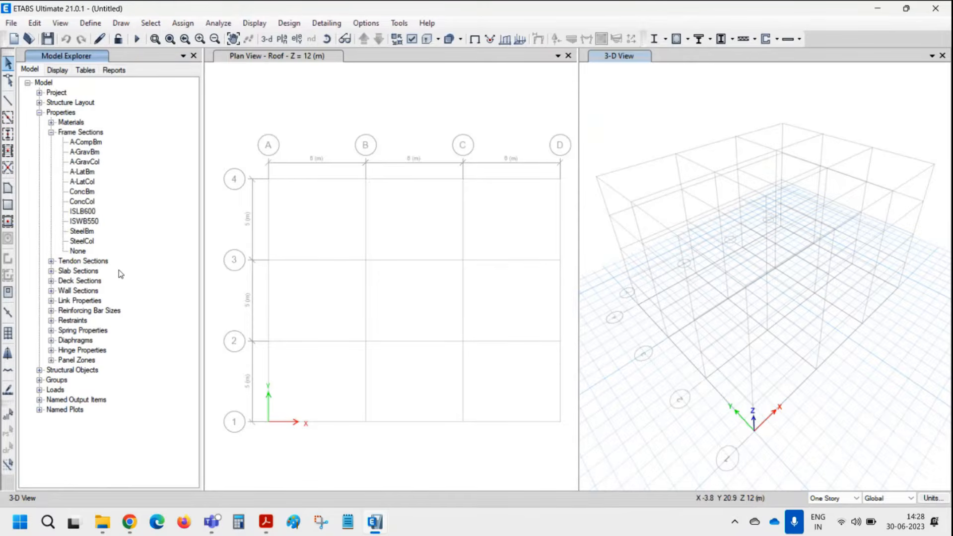
pyautogui.click(51, 132)
pyautogui.click(39, 112)
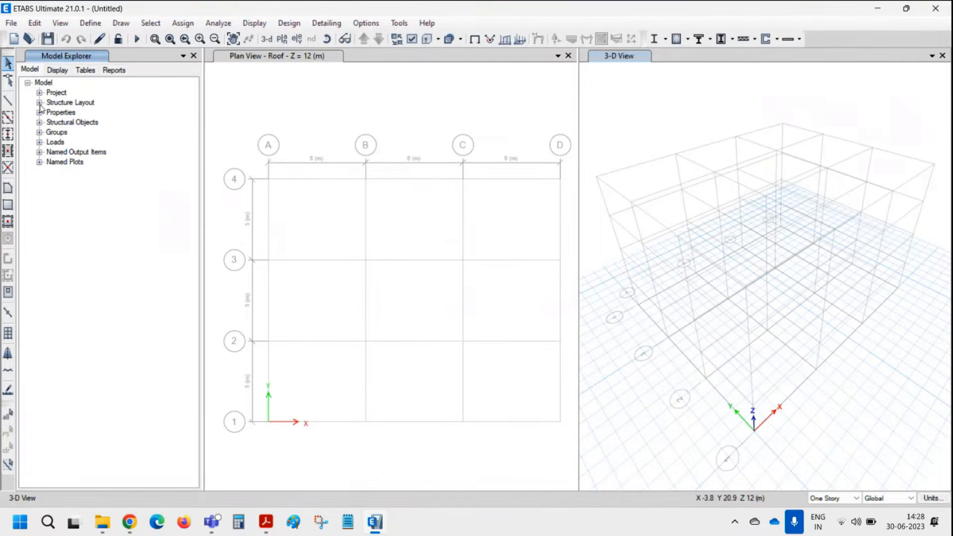
pyautogui.click(40, 143)
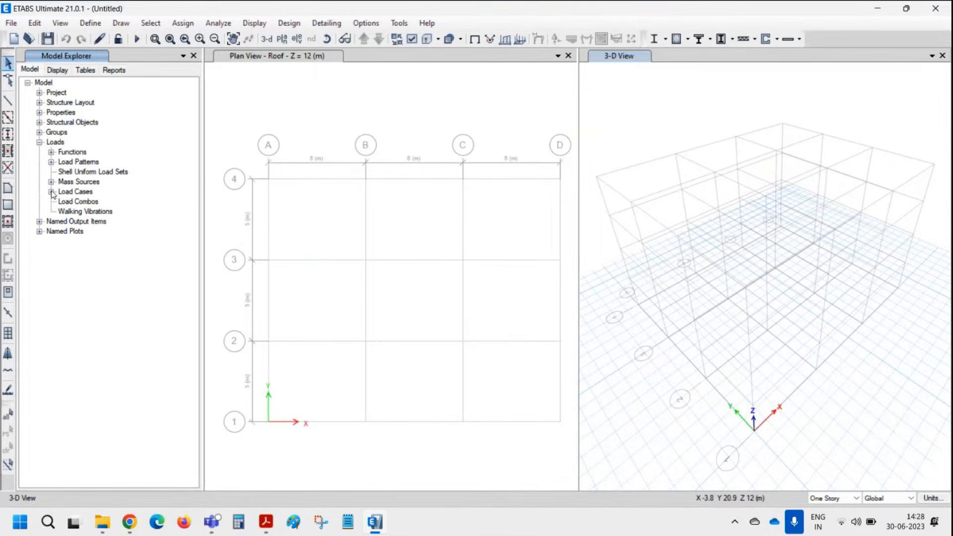
pyautogui.click(40, 142)
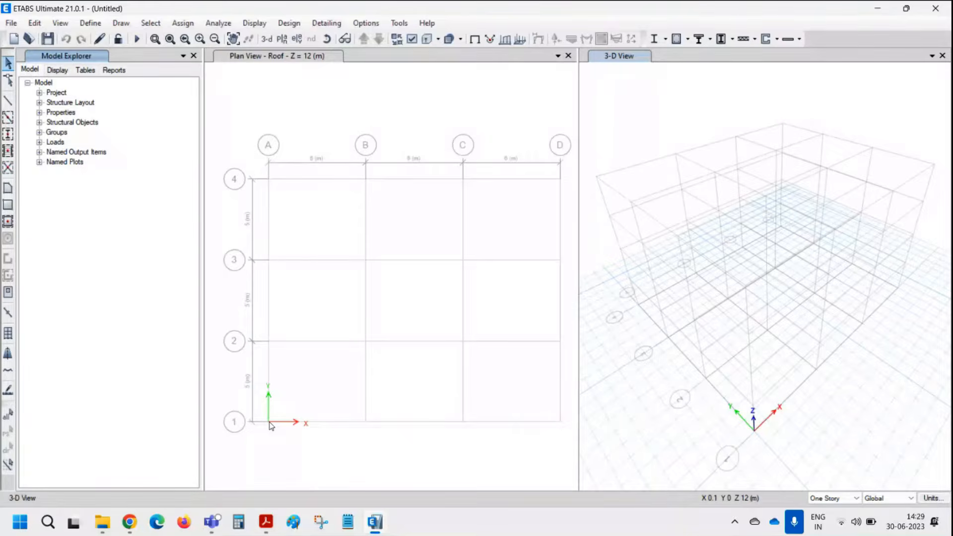
# Activate the Roof plan view and examine the available story scope options and coordinate systems
pyautogui.click(265, 65)
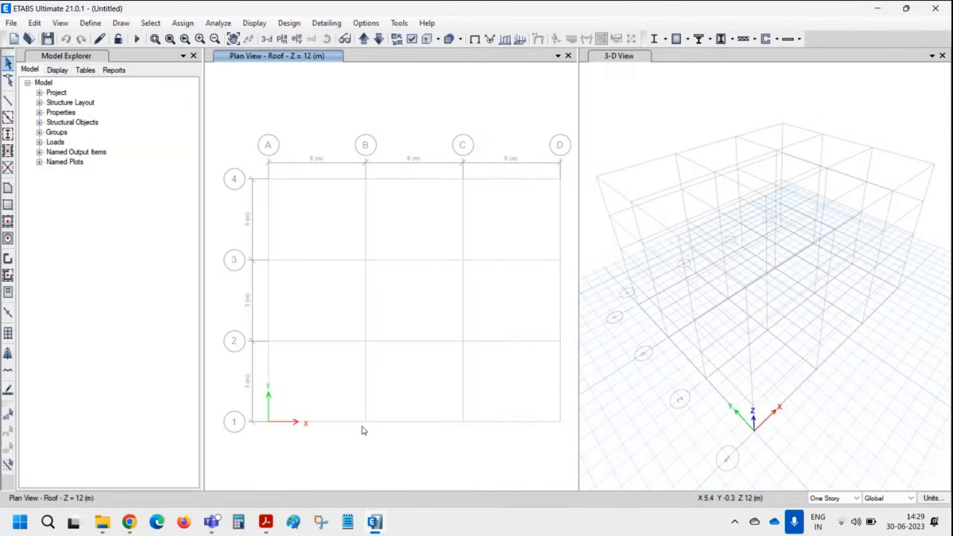
pyautogui.click(856, 499)
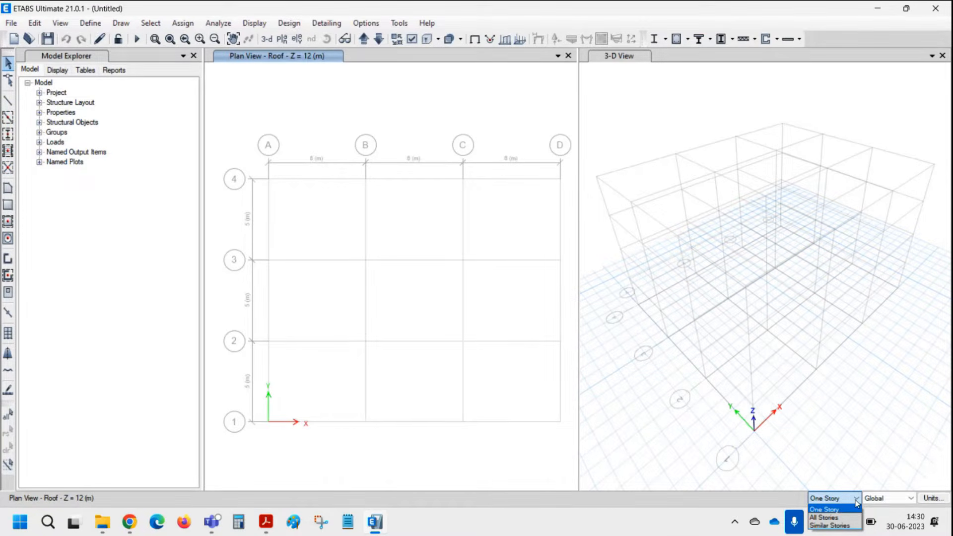
pyautogui.click(857, 503)
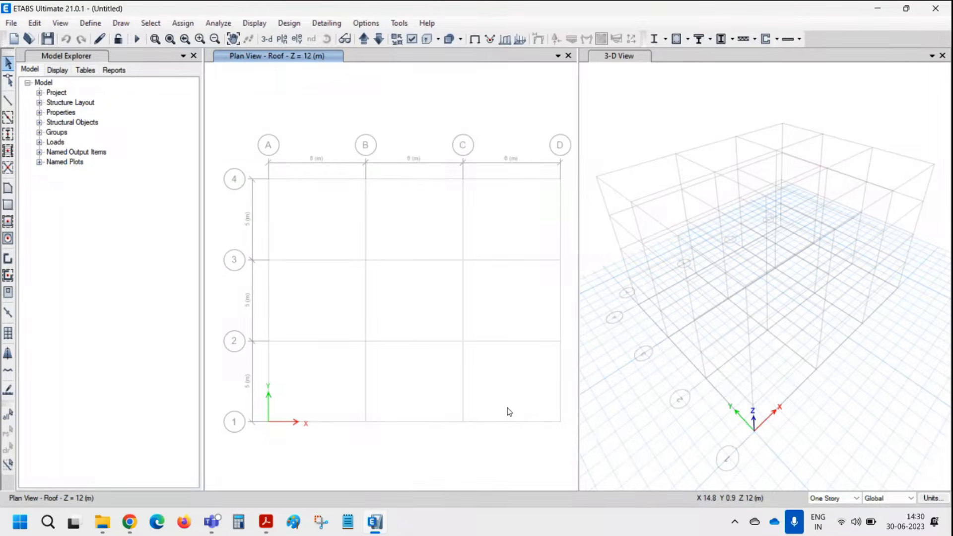
pyautogui.click(847, 498)
pyautogui.click(848, 499)
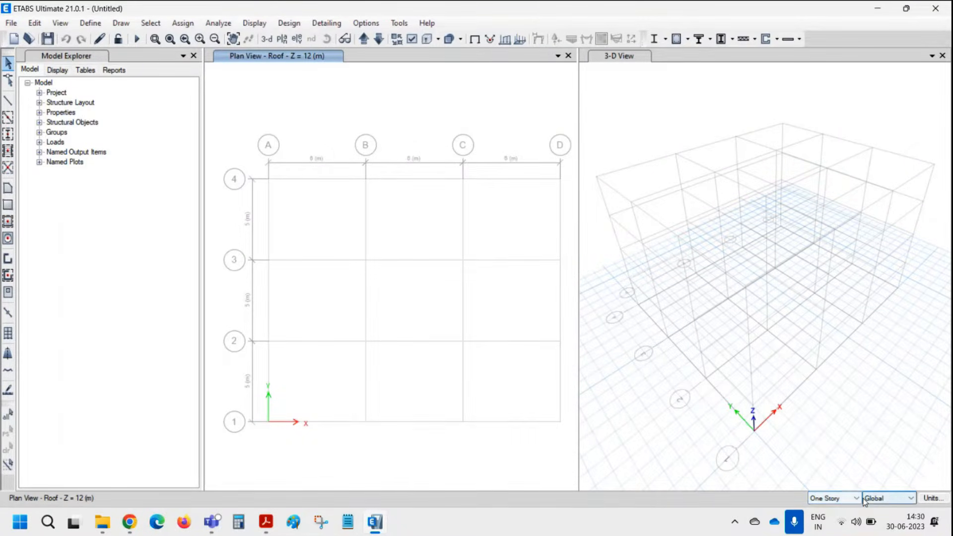
pyautogui.click(913, 499)
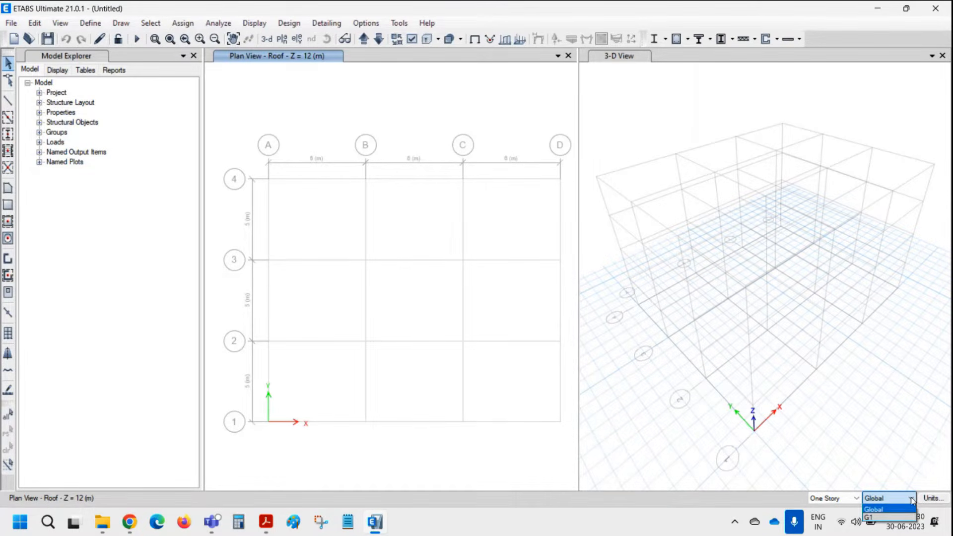
pyautogui.click(510, 468)
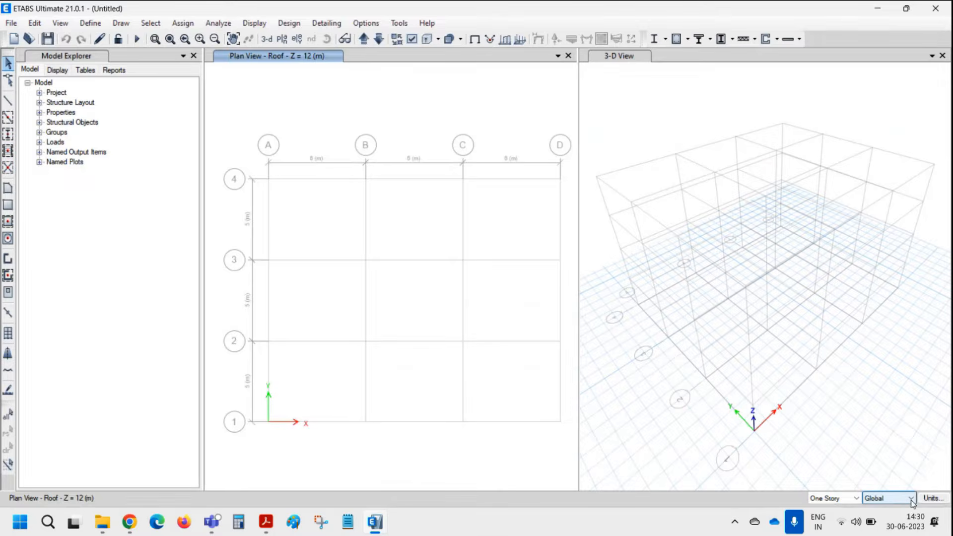
# Examine the display units and the length unit options for section dimensions, keeping the current settings
pyautogui.moveTo(920, 502)
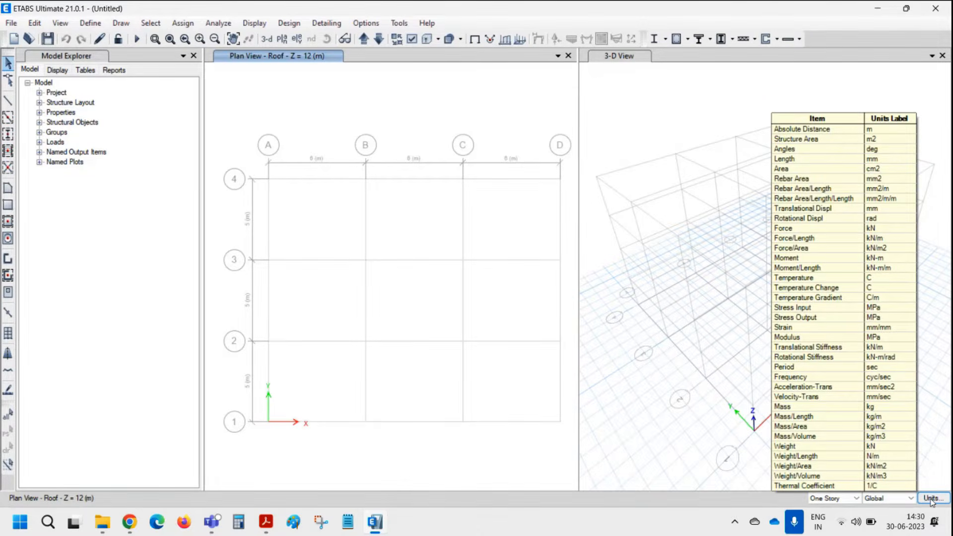
pyautogui.click(931, 500)
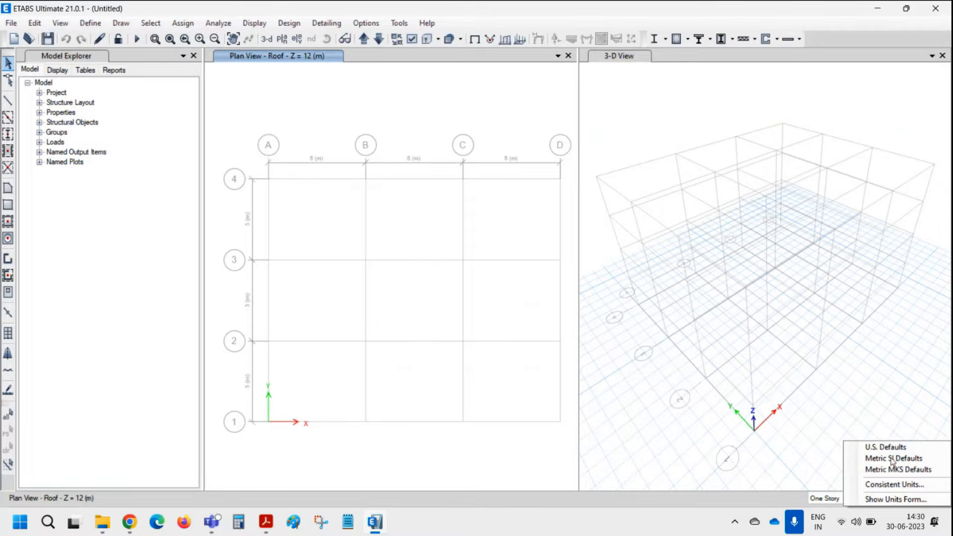
pyautogui.click(898, 499)
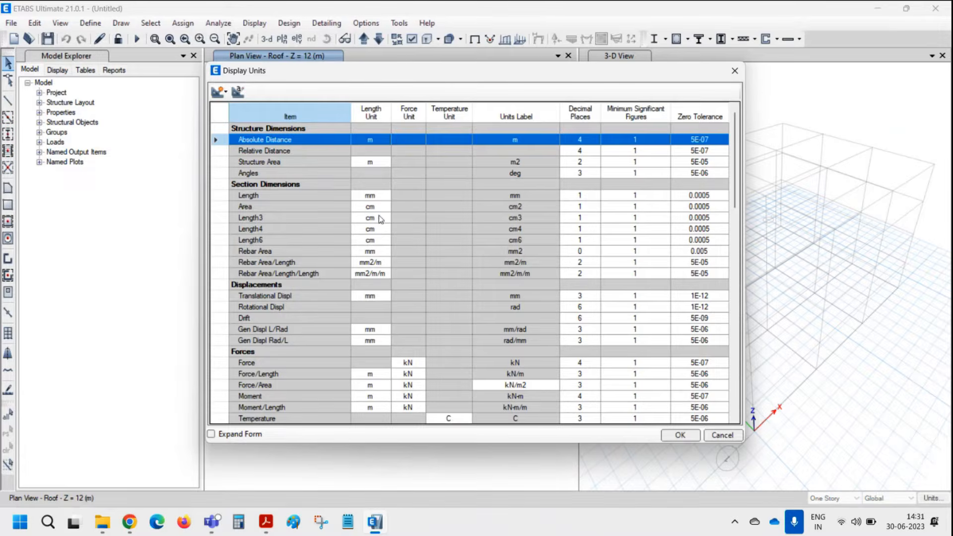
pyautogui.moveTo(735, 149); pyautogui.dragTo(731, 115)
pyautogui.click(386, 195)
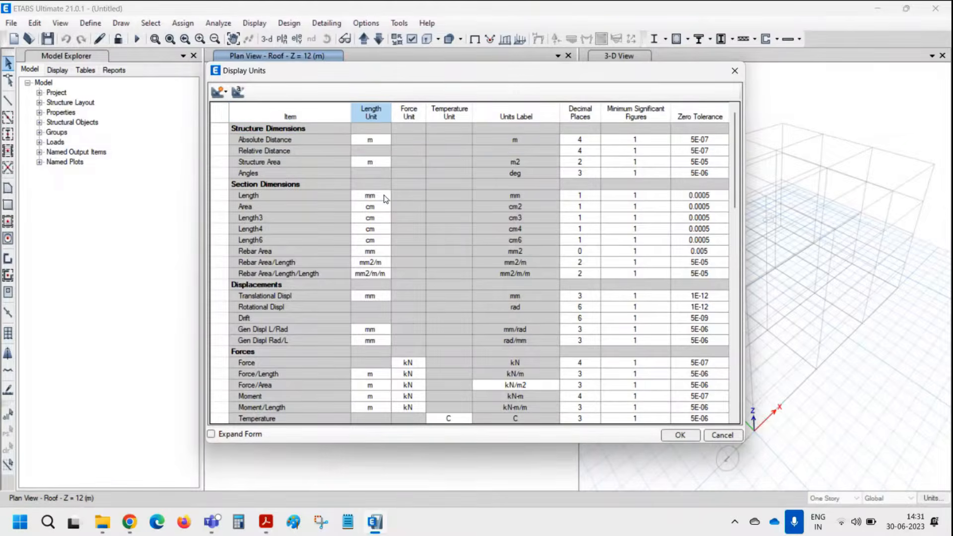
pyautogui.click(387, 196)
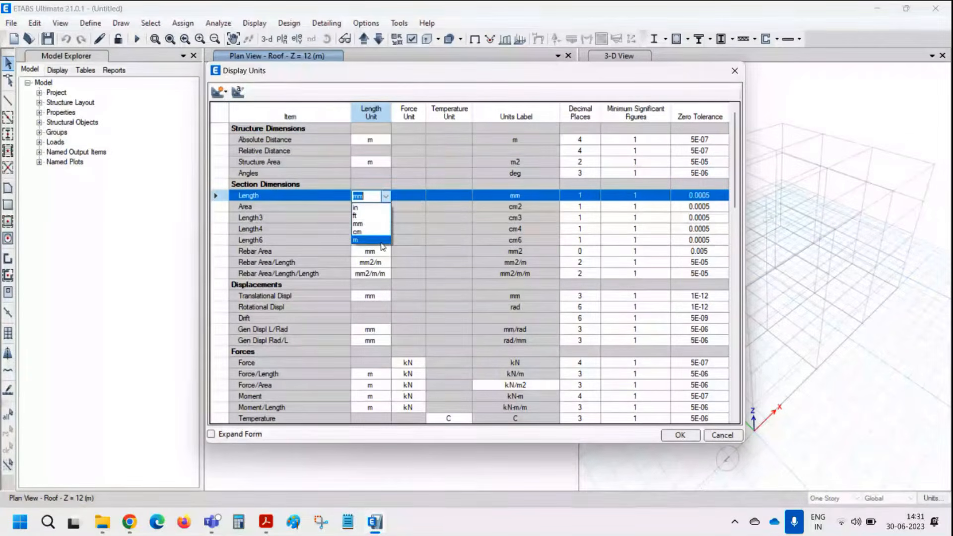
pyautogui.click(445, 86)
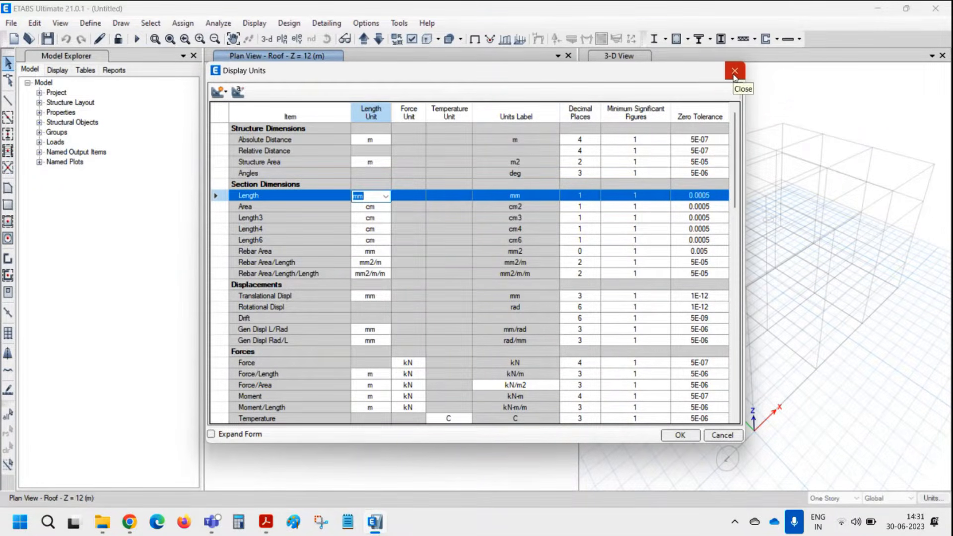
pyautogui.click(723, 435)
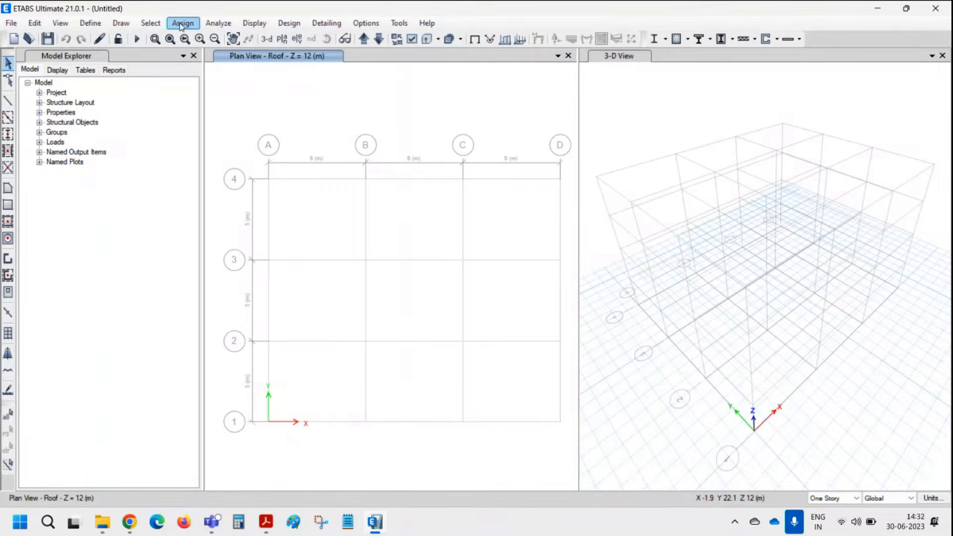
# Examine the available commands for file handling, view control, property and load definition, and object drawing
pyautogui.click(15, 24)
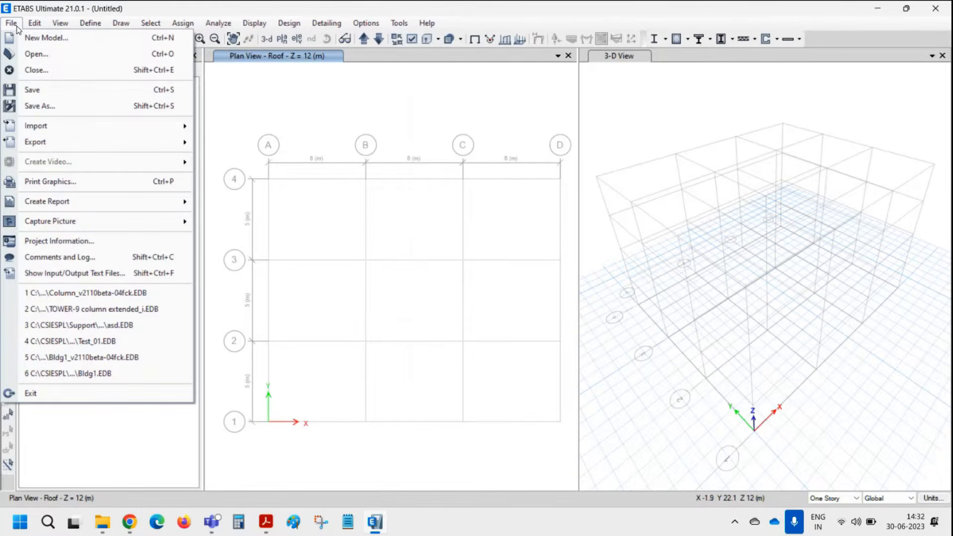
pyautogui.click(16, 26)
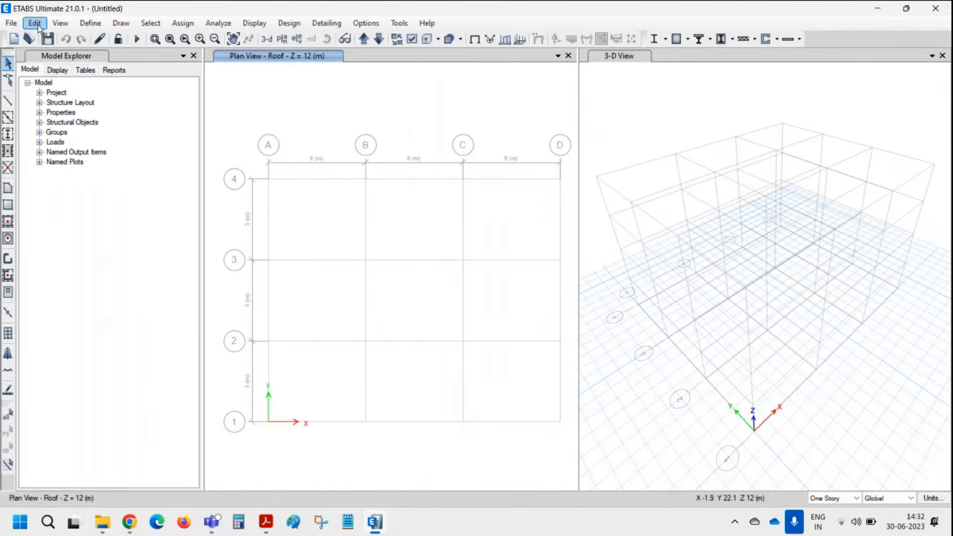
pyautogui.click(57, 25)
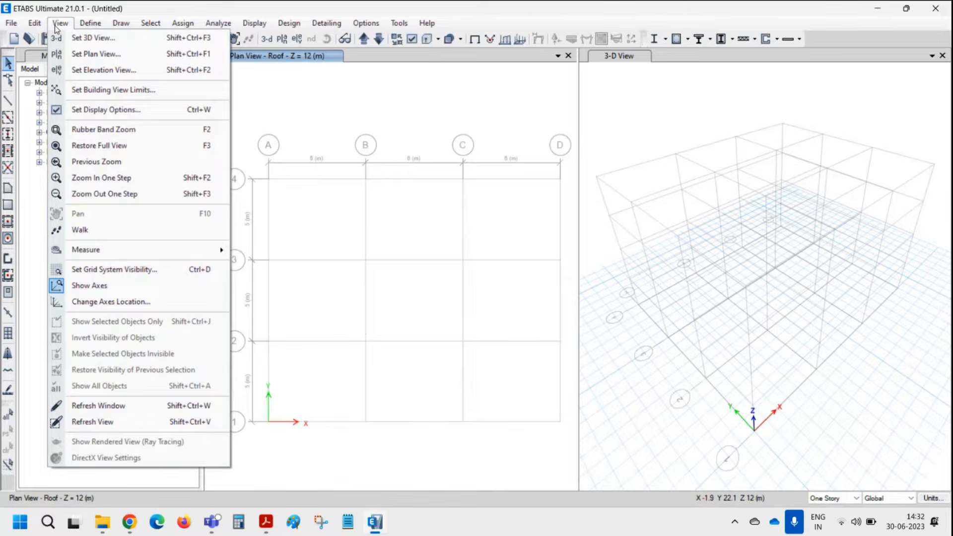
pyautogui.moveTo(40, 28)
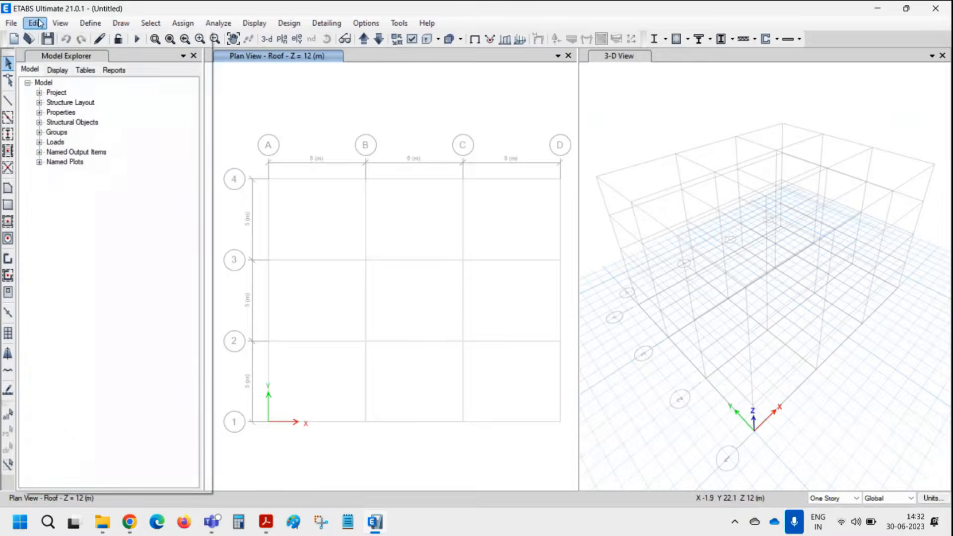
pyautogui.click(90, 25)
pyautogui.click(90, 25)
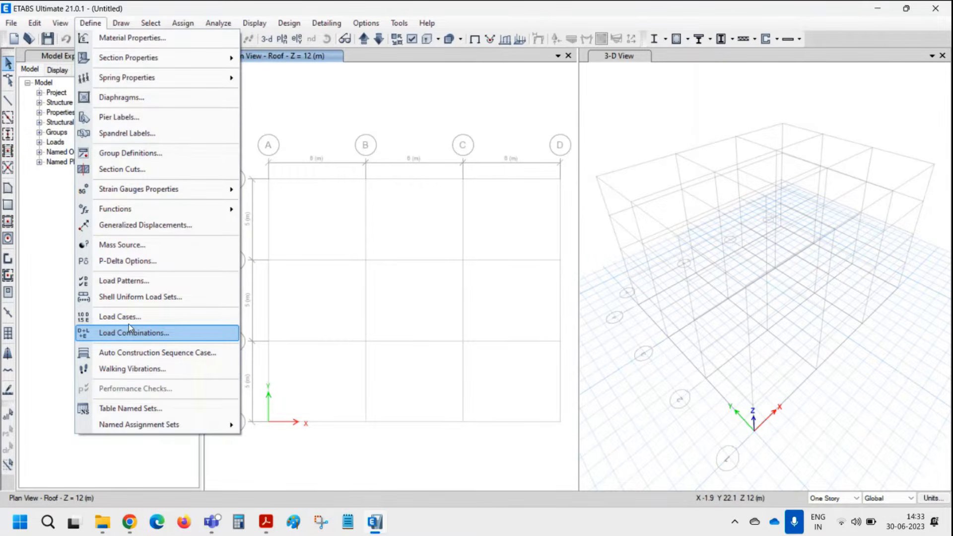
pyautogui.click(96, 25)
pyautogui.click(98, 26)
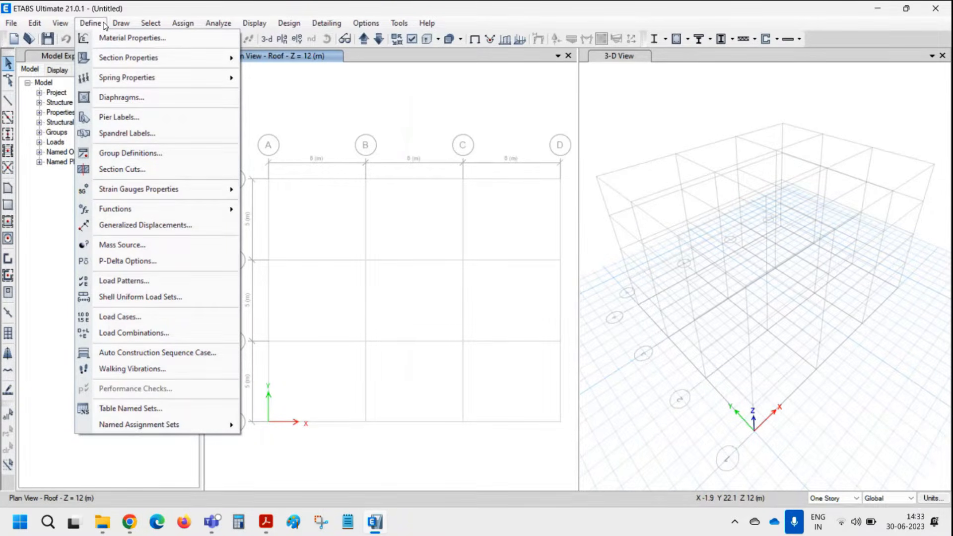
pyautogui.click(104, 24)
pyautogui.click(117, 24)
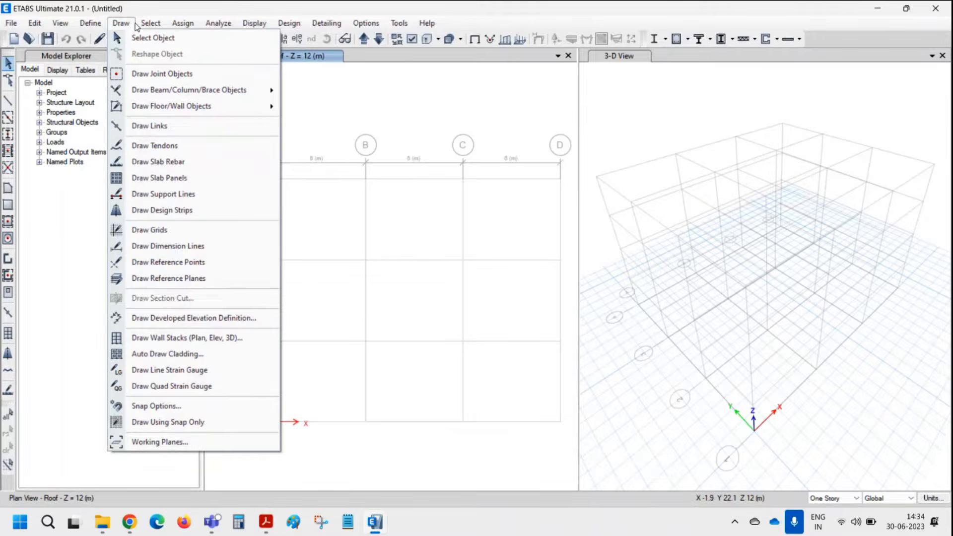
# Examine the available commands for selecting objects, assigning properties and loads, running the analysis, and displaying results
pyautogui.moveTo(160, 27)
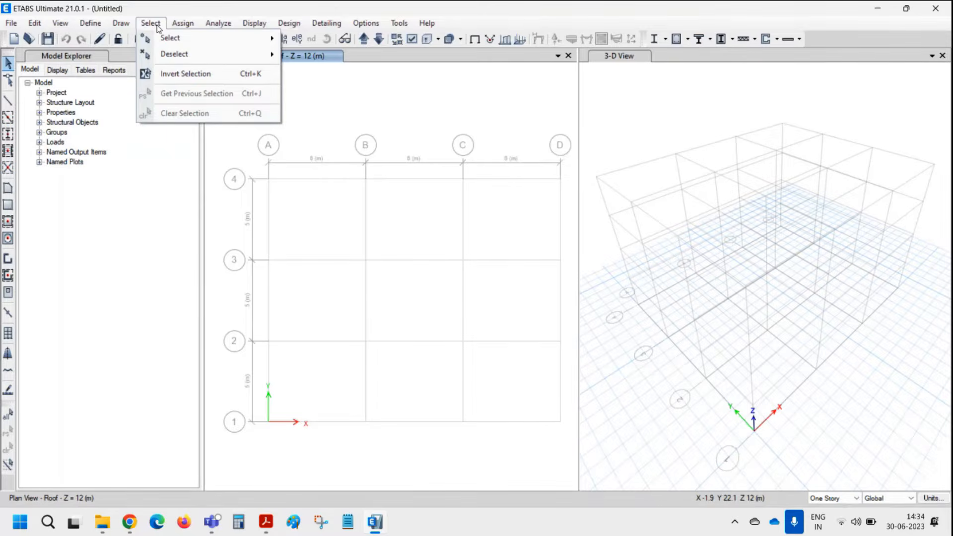
pyautogui.click(173, 24)
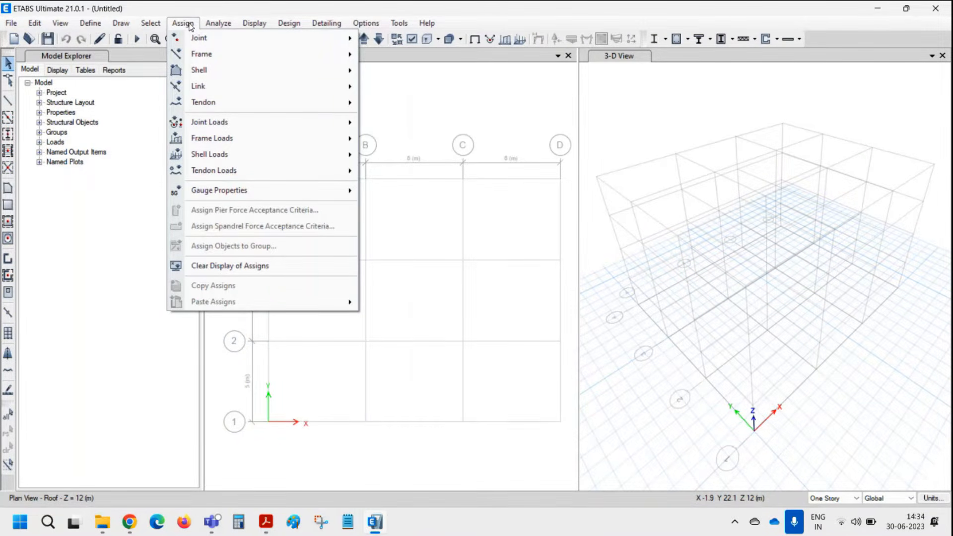
pyautogui.moveTo(160, 27)
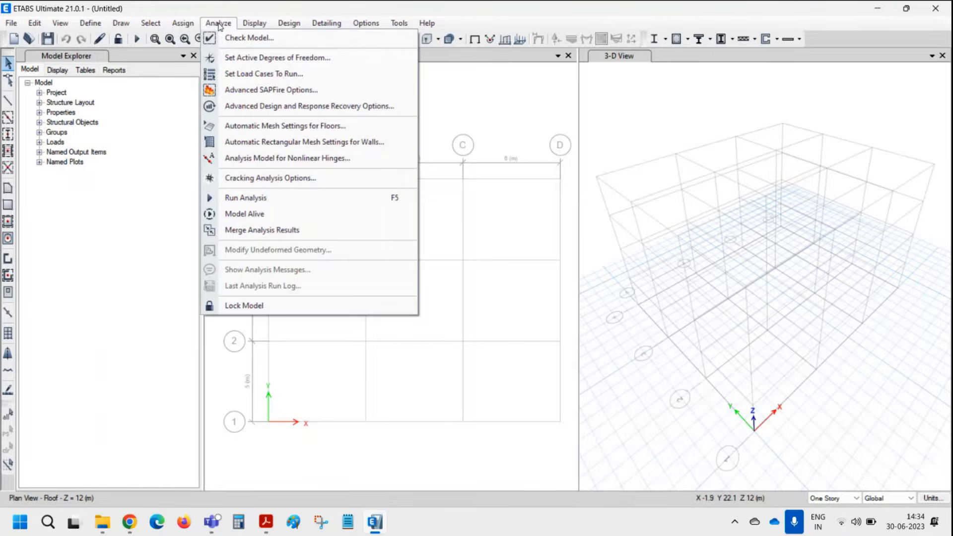
pyautogui.moveTo(253, 26)
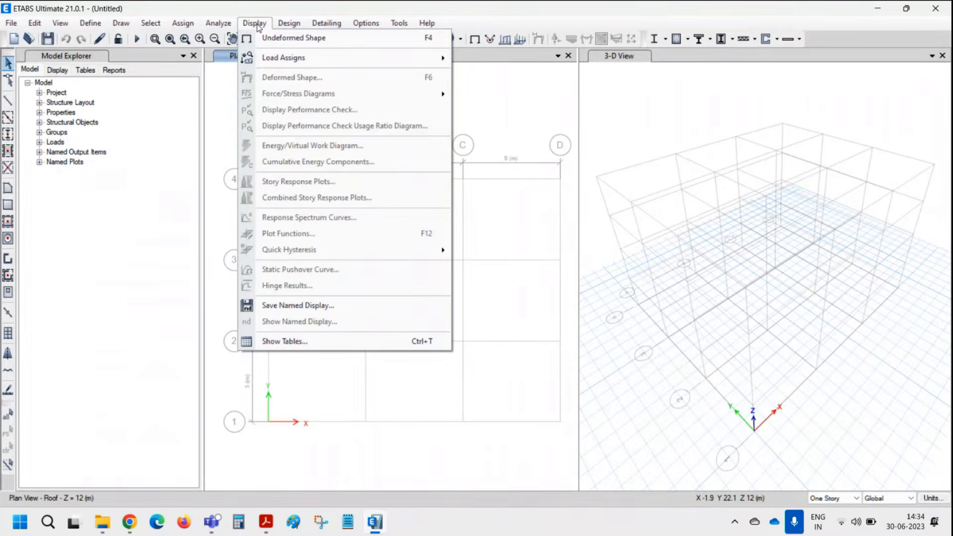
pyautogui.moveTo(271, 58)
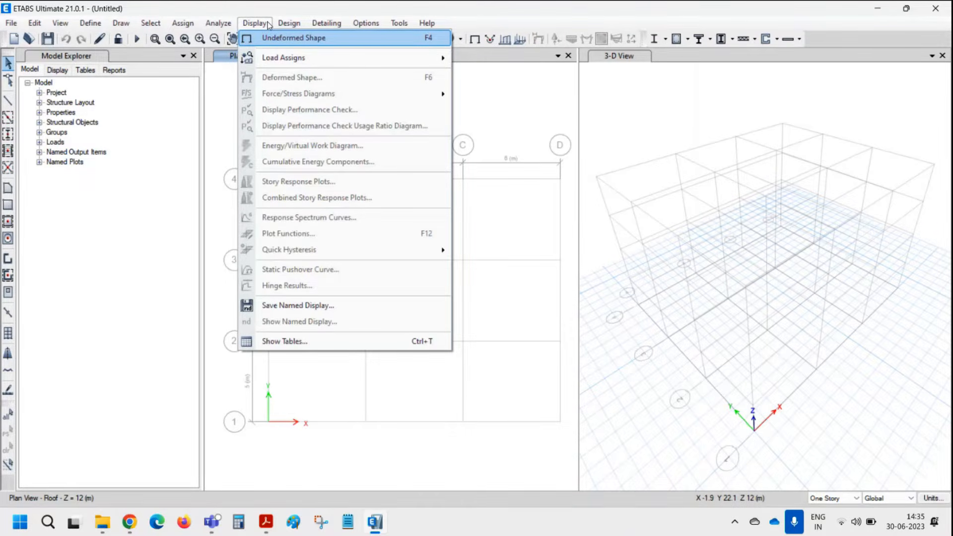
# Examine the design commands for steel frames, concrete frames, shear walls and concrete slabs
pyautogui.moveTo(293, 28)
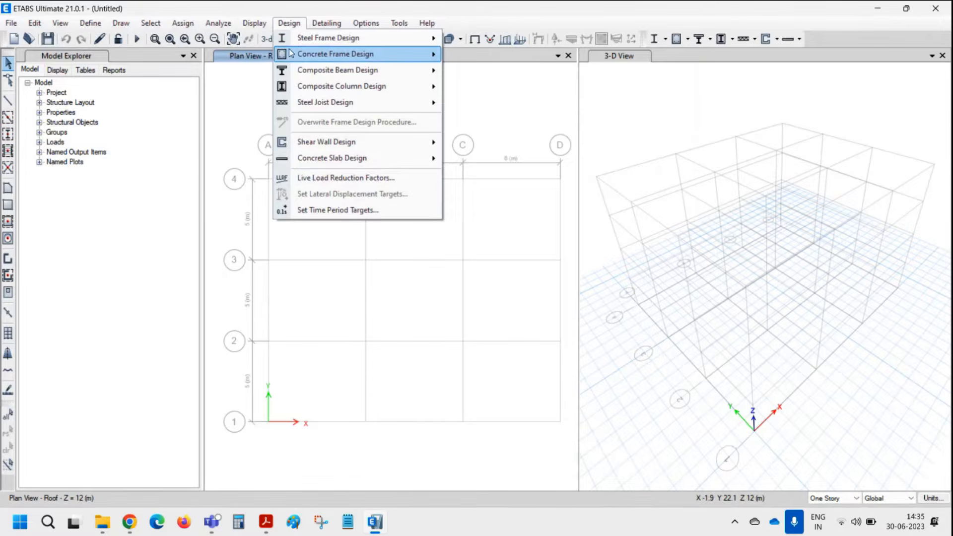
pyautogui.moveTo(298, 51)
pyautogui.moveTo(336, 40)
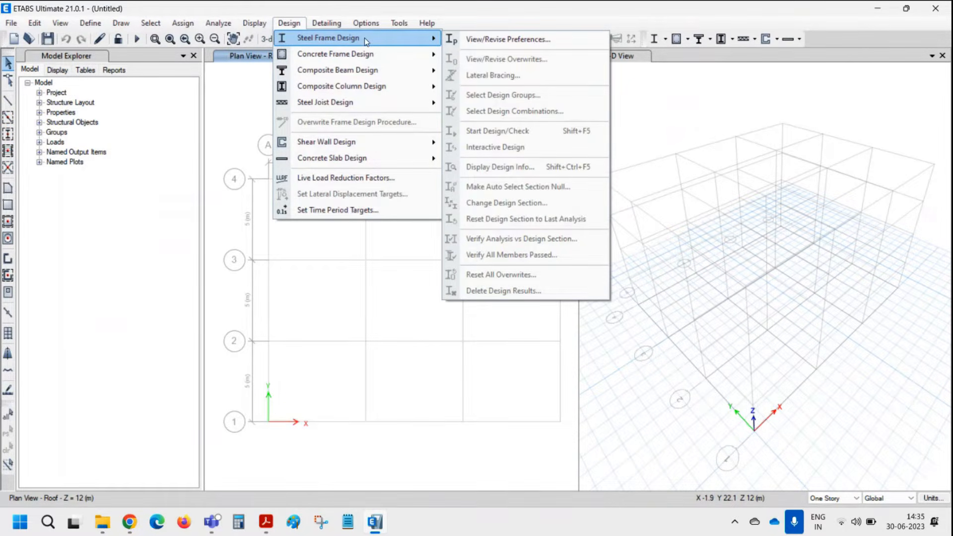
pyautogui.moveTo(368, 56)
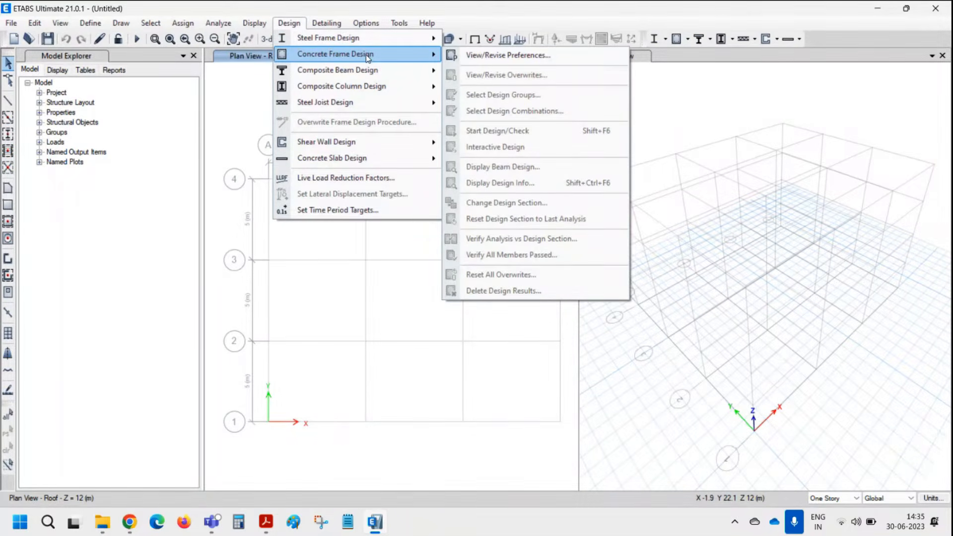
pyautogui.moveTo(367, 94)
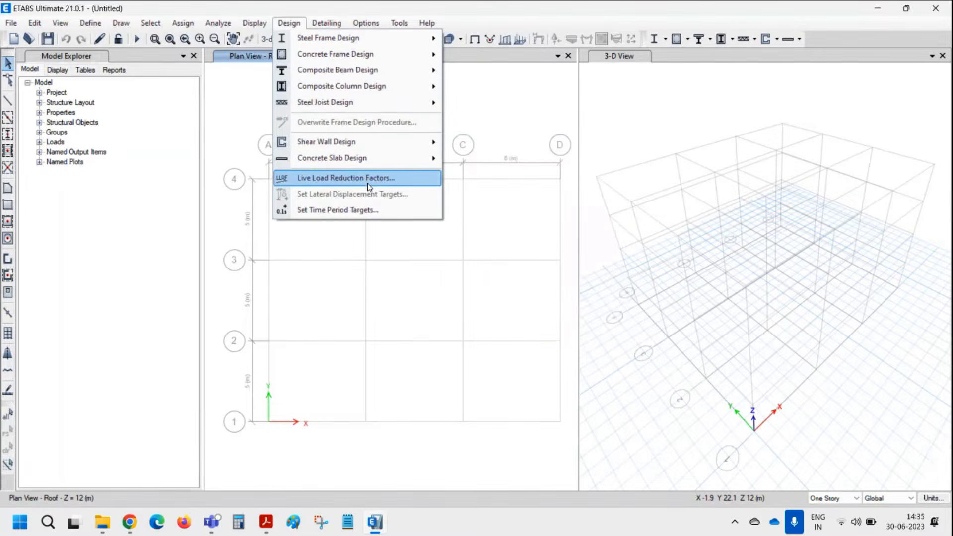
pyautogui.moveTo(365, 157)
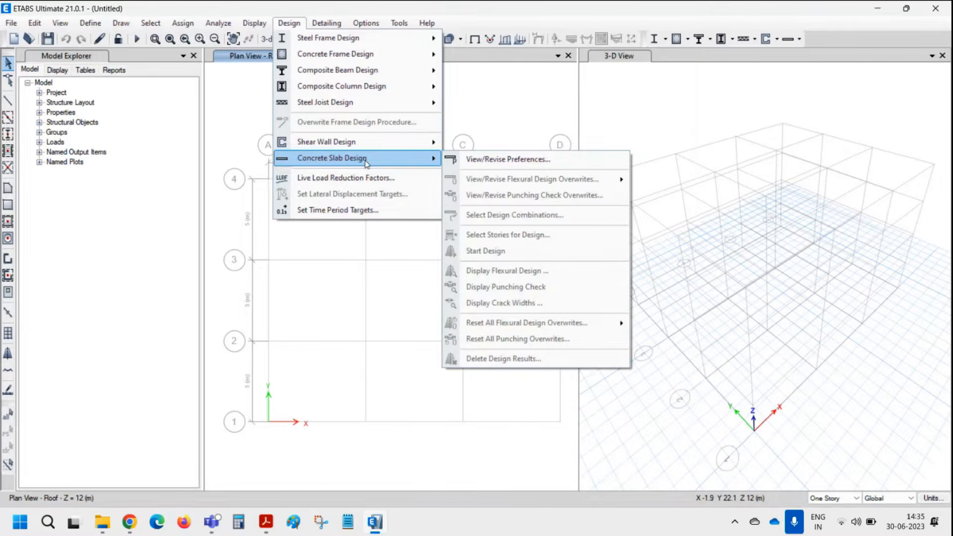
pyautogui.moveTo(332, 148)
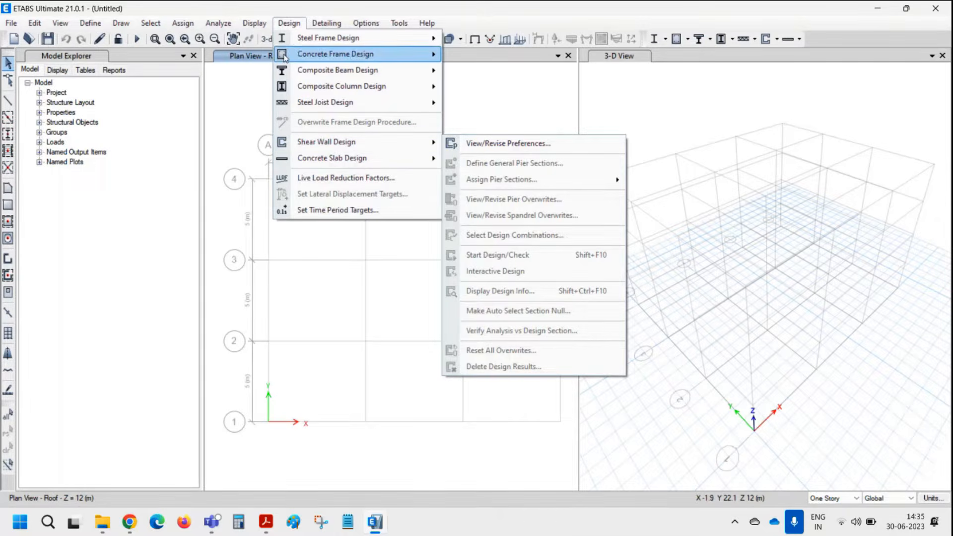
pyautogui.click(290, 23)
# Look over the assignment and detailing commands, and review the definition commands once more
pyautogui.click(91, 23)
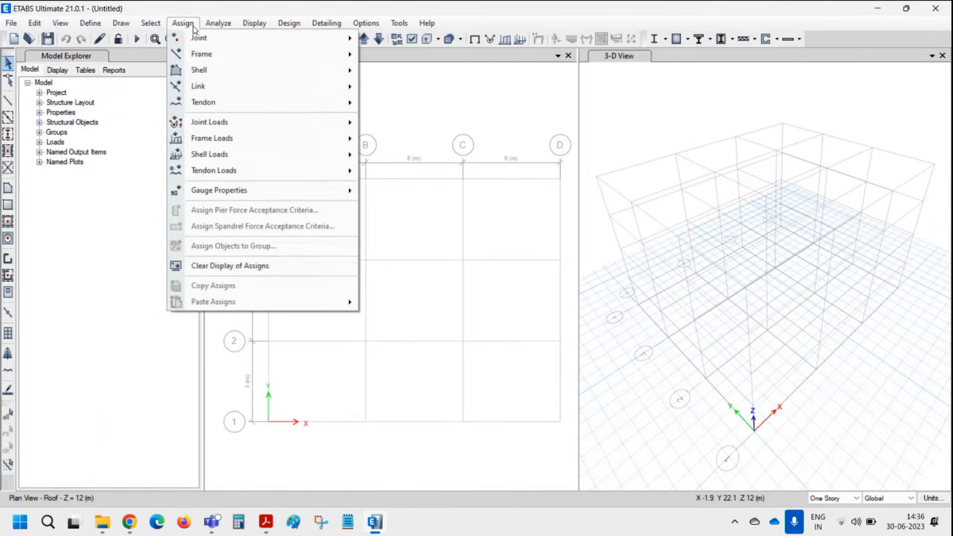
pyautogui.moveTo(220, 24)
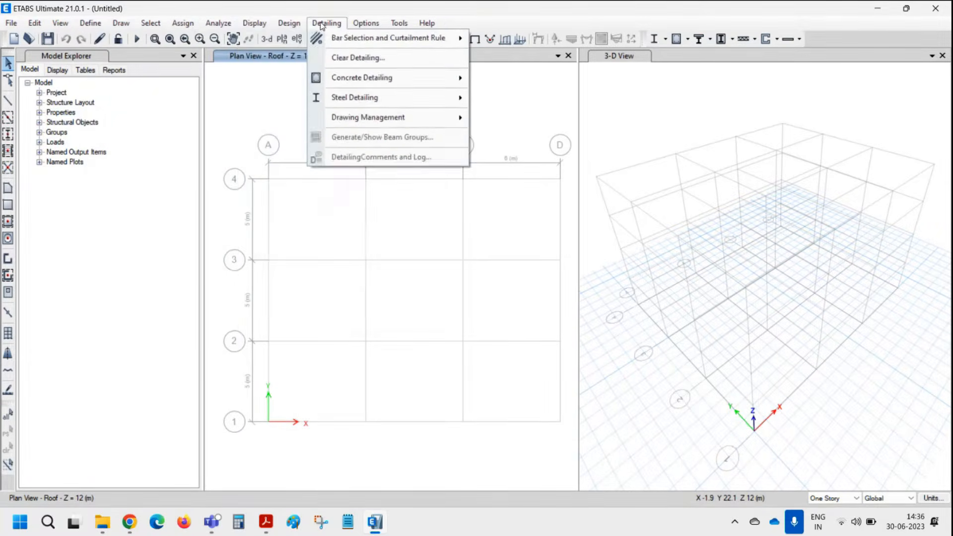
pyautogui.moveTo(100, 26)
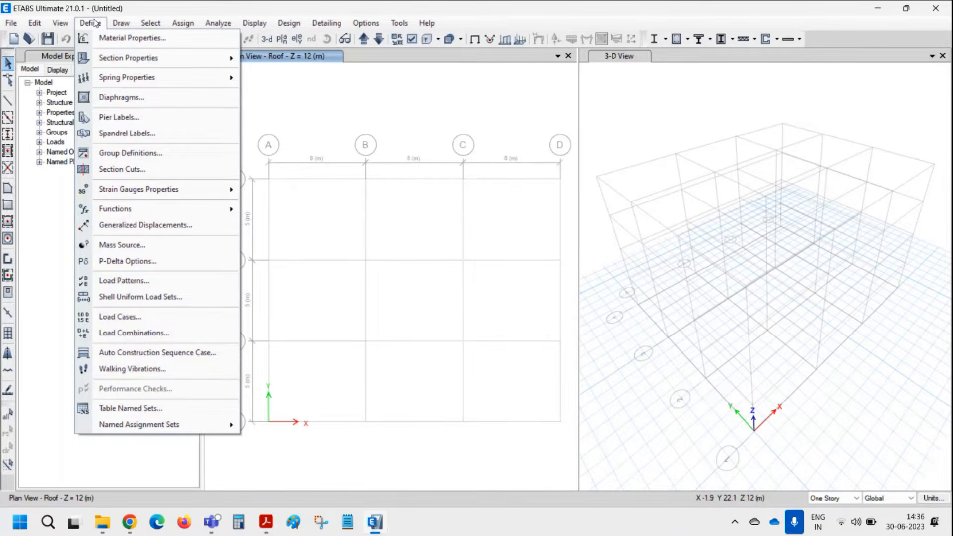
pyautogui.click(97, 25)
# Start saving the model and browse to the 20230630_Jacobs folder inside CSIESPL\Presentation
pyautogui.click(14, 24)
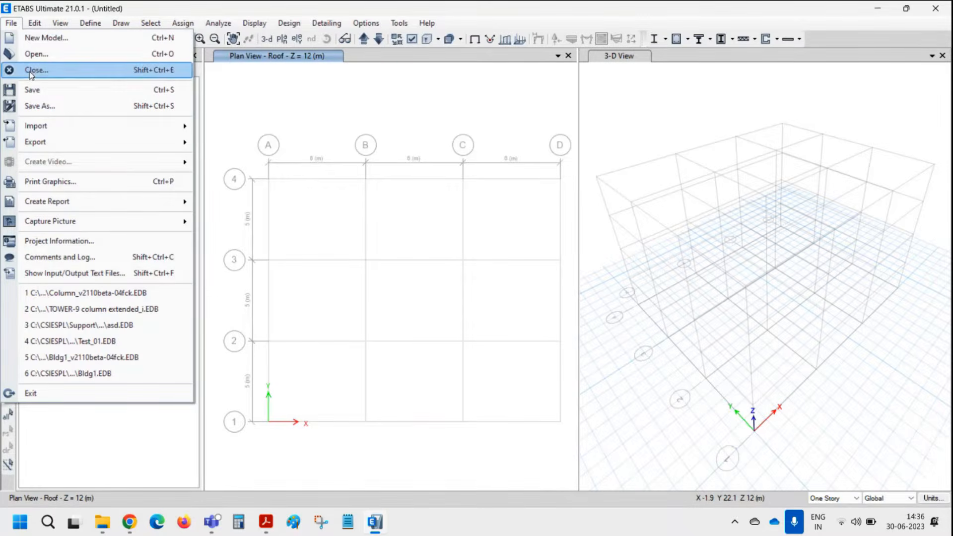
pyautogui.click(35, 91)
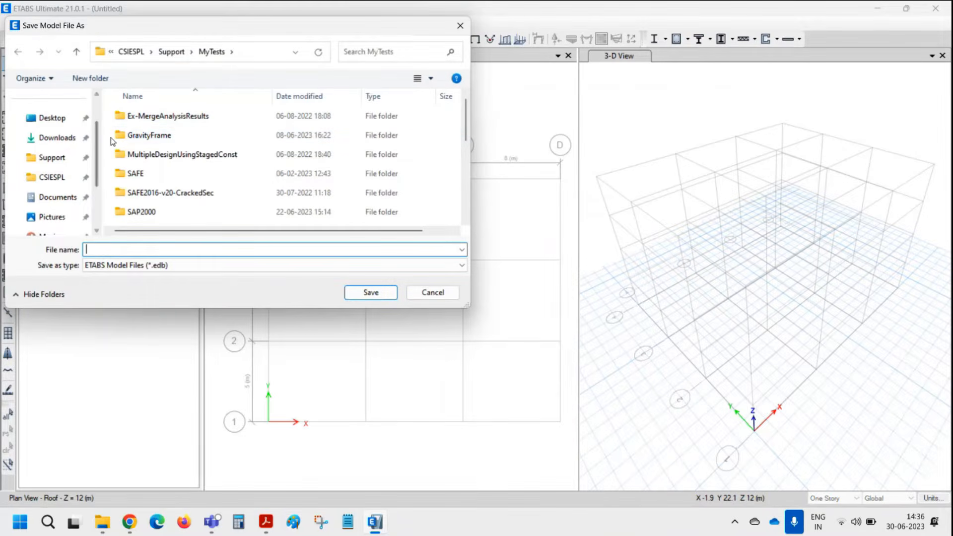
pyautogui.click(131, 51)
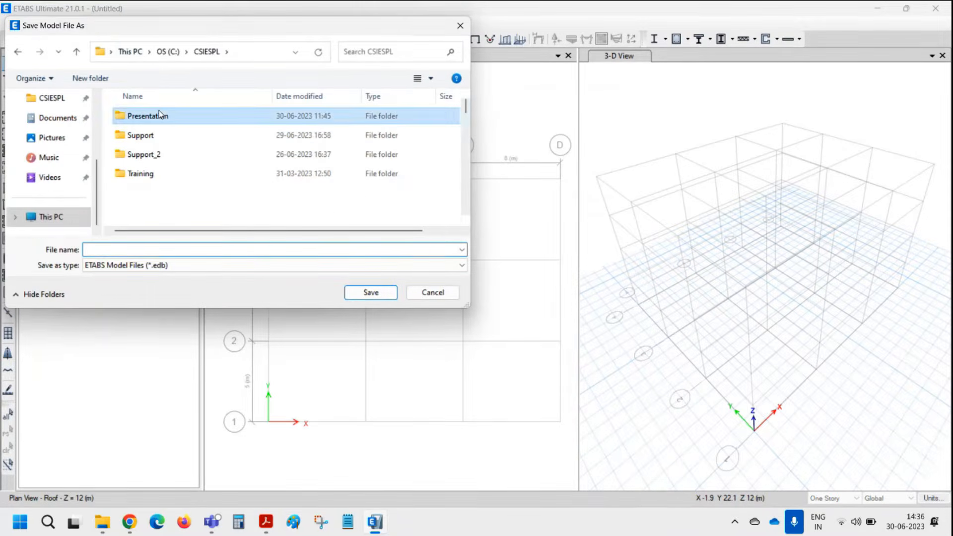
pyautogui.doubleClick(160, 116)
pyautogui.doubleClick(159, 115)
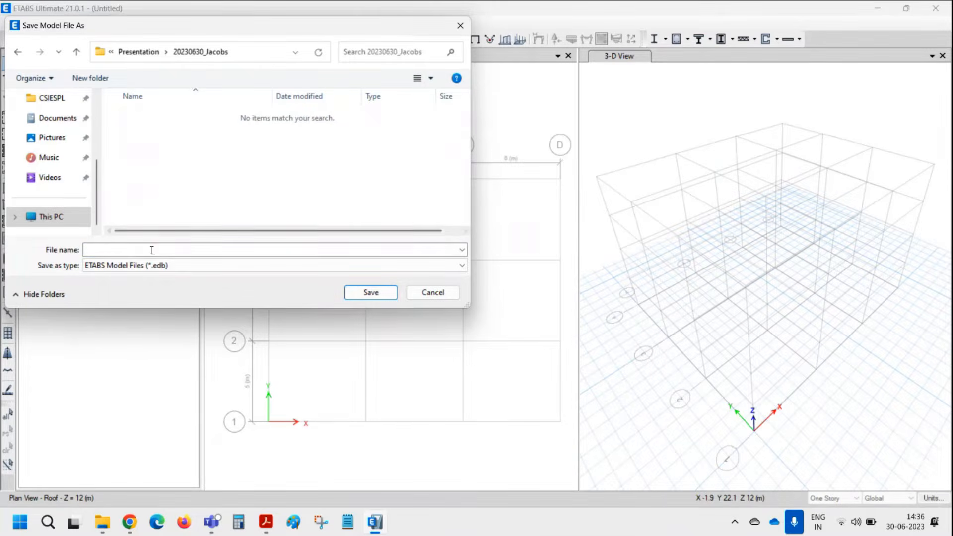
# Create a new folder named ETABS for the model file and open it
pyautogui.click(91, 79)
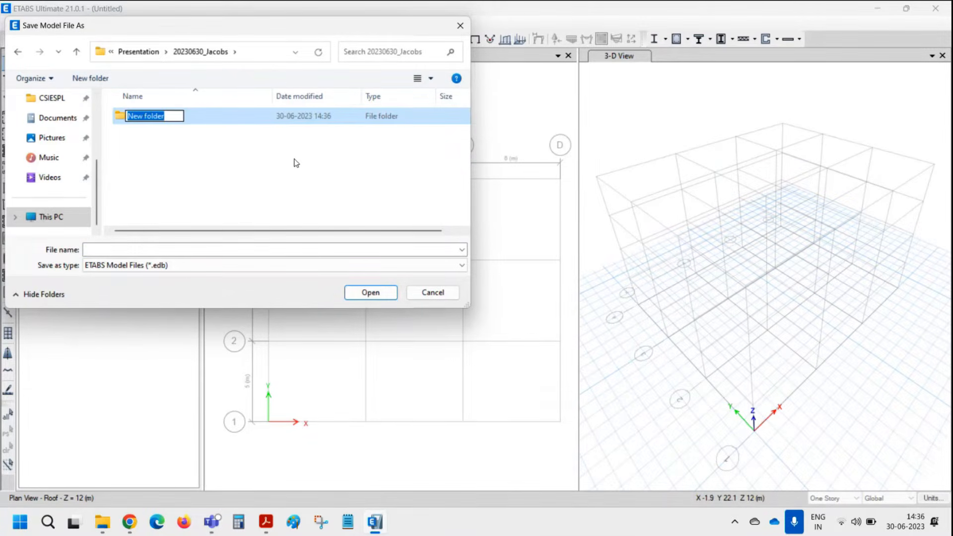
pyautogui.write('ETABS')
pyautogui.press('Return')
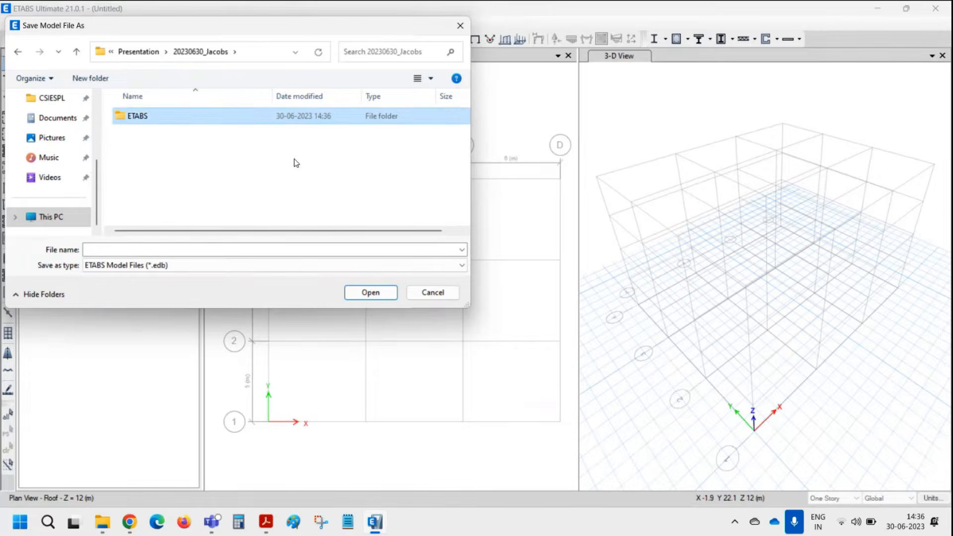
pyautogui.press('Return')
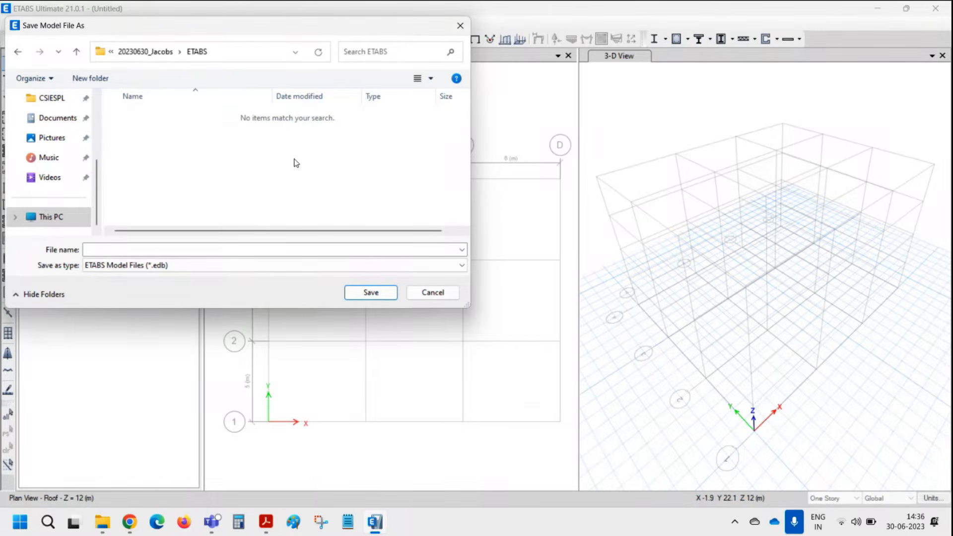
# Save the model in the ETABS folder under the file name Bldg1
pyautogui.click(215, 249)
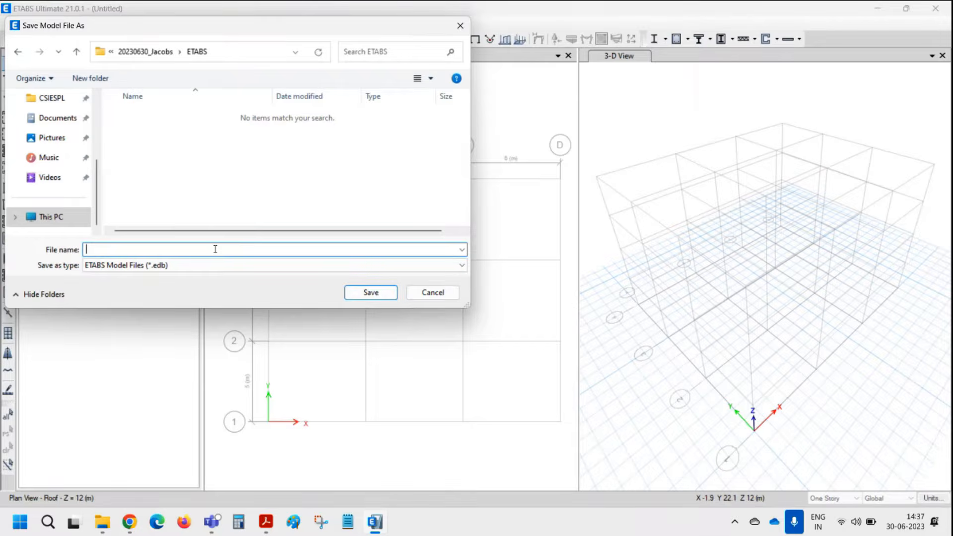
pyautogui.write('Bldg1')
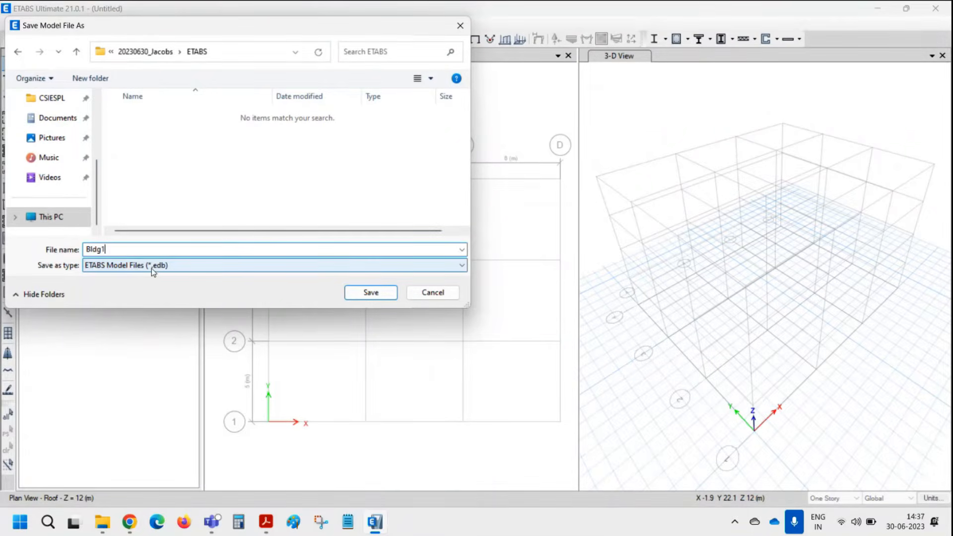
pyautogui.click(371, 293)
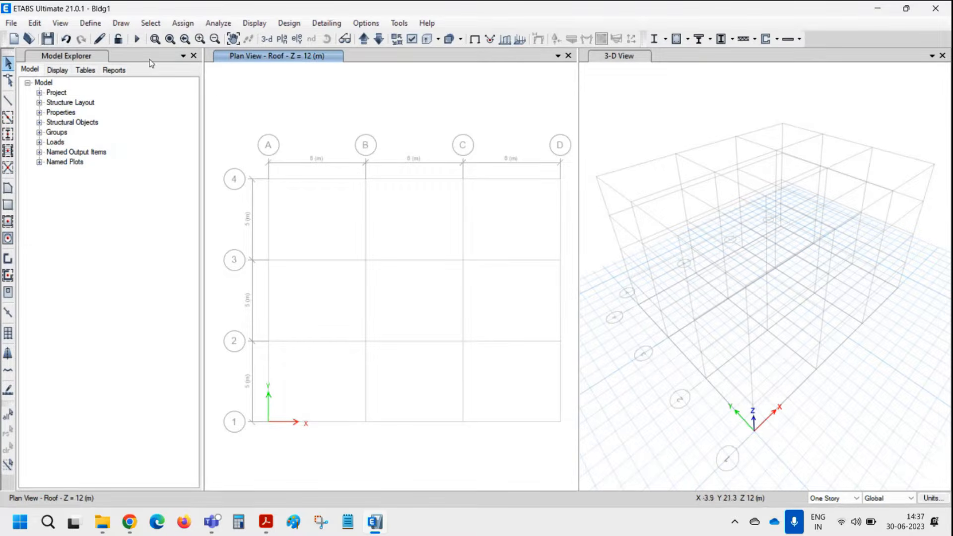
# Open the material definitions and look over the existing materials, including HYSD415 and Tendon
pyautogui.click(96, 25)
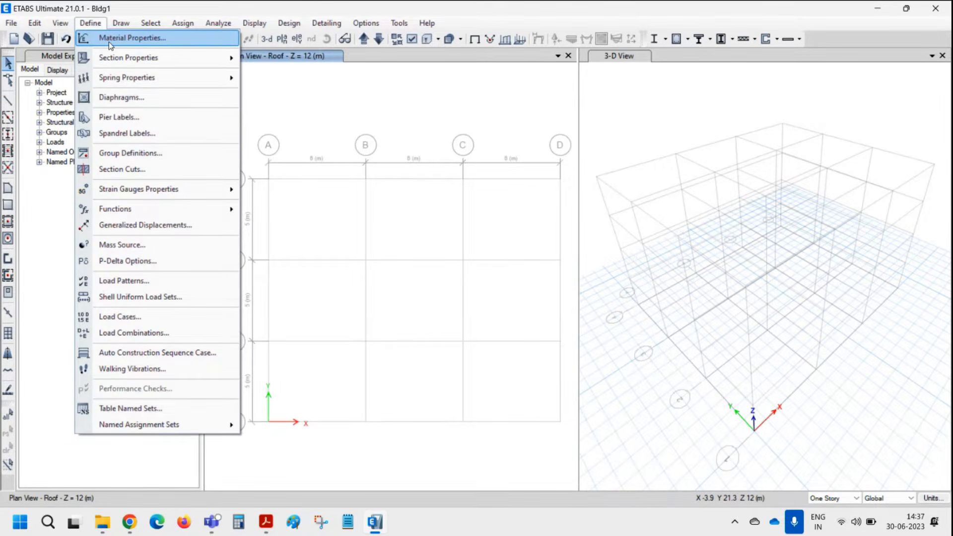
pyautogui.click(109, 41)
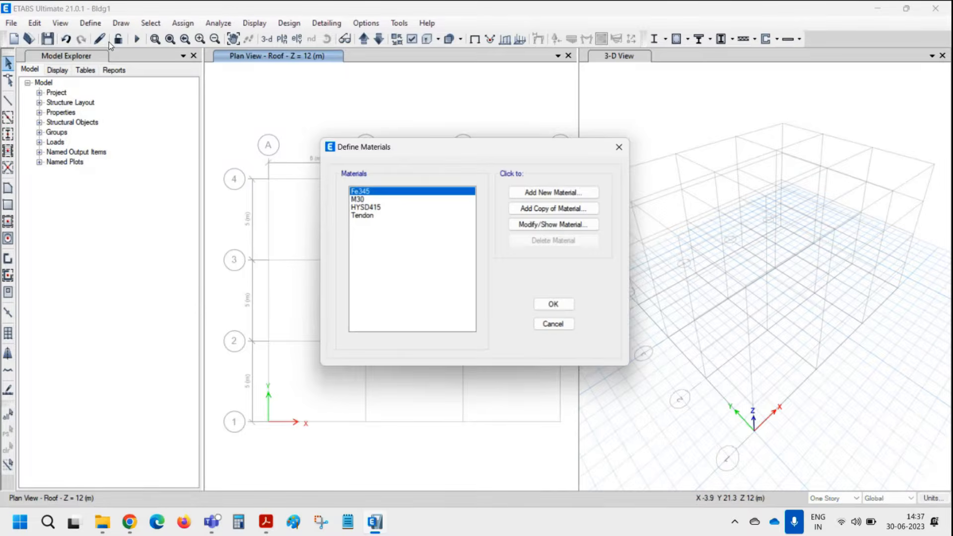
pyautogui.moveTo(449, 155); pyautogui.dragTo(413, 138)
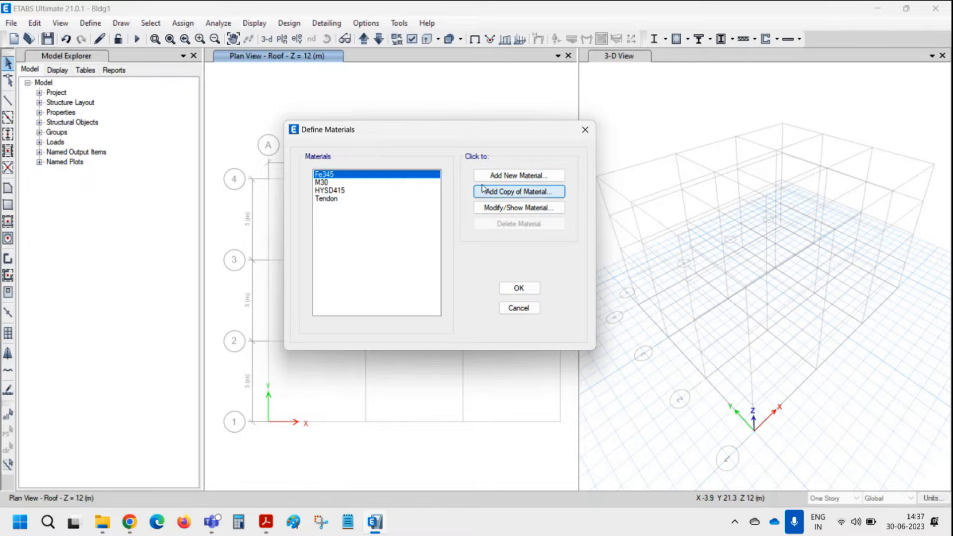
pyautogui.click(385, 190)
pyautogui.click(392, 198)
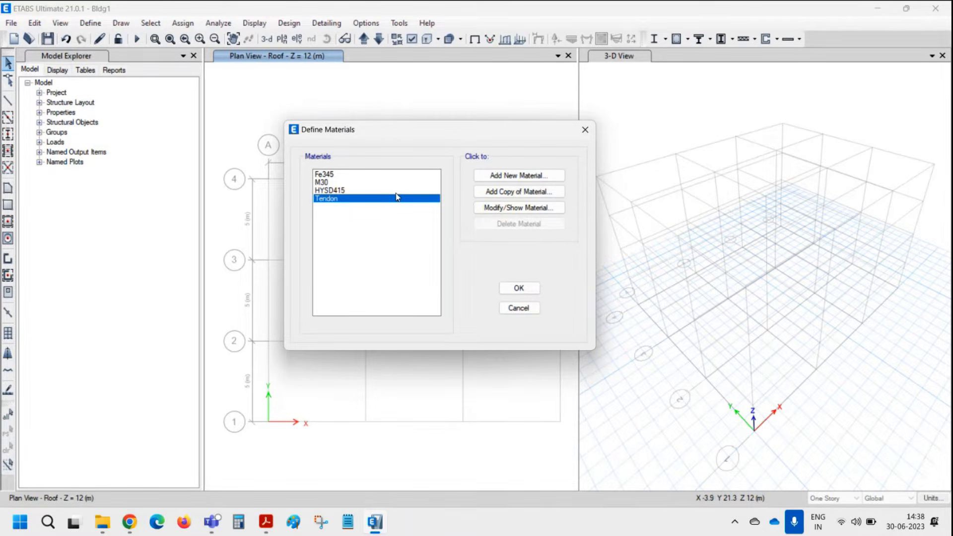
# Create a new material with region India, type Concrete, standard Indian and grade M25
pyautogui.click(519, 177)
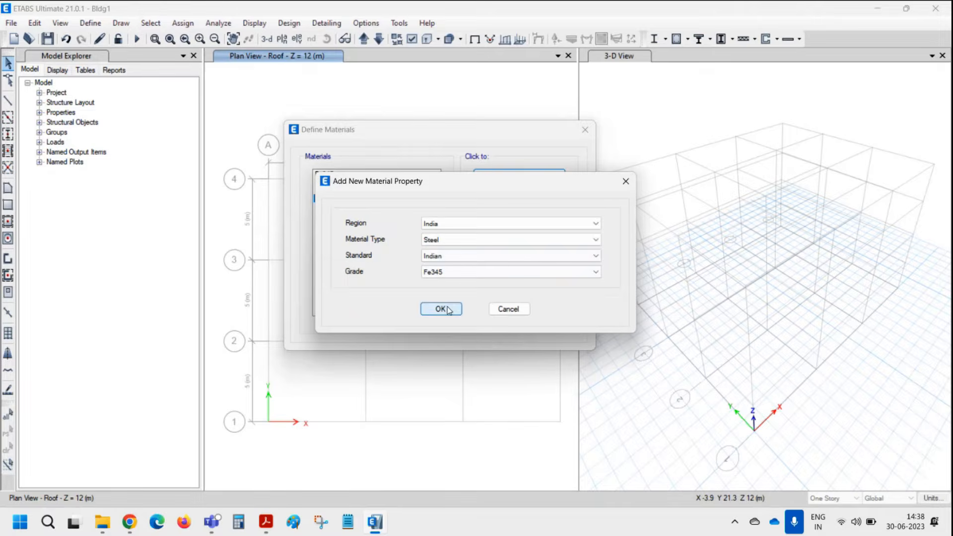
pyautogui.click(443, 227)
pyautogui.click(443, 224)
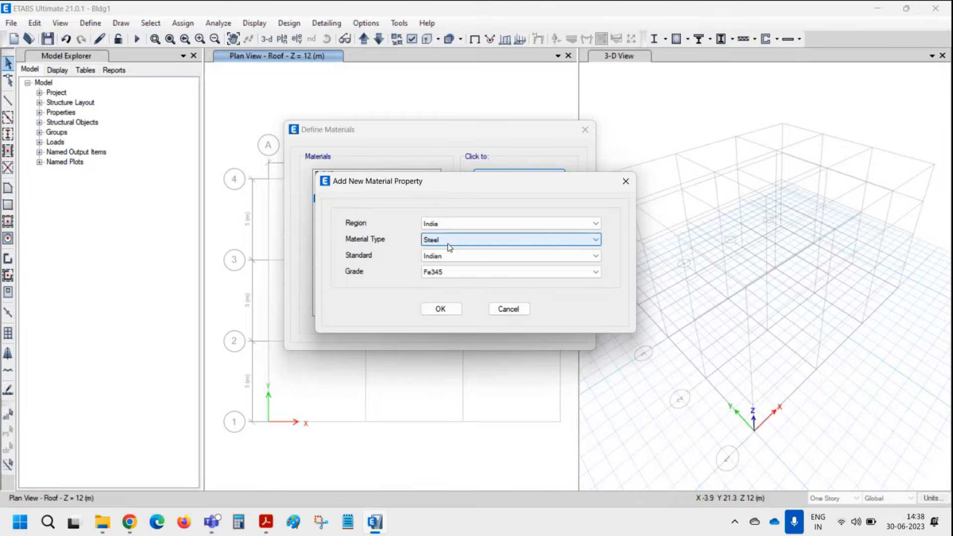
pyautogui.click(449, 240)
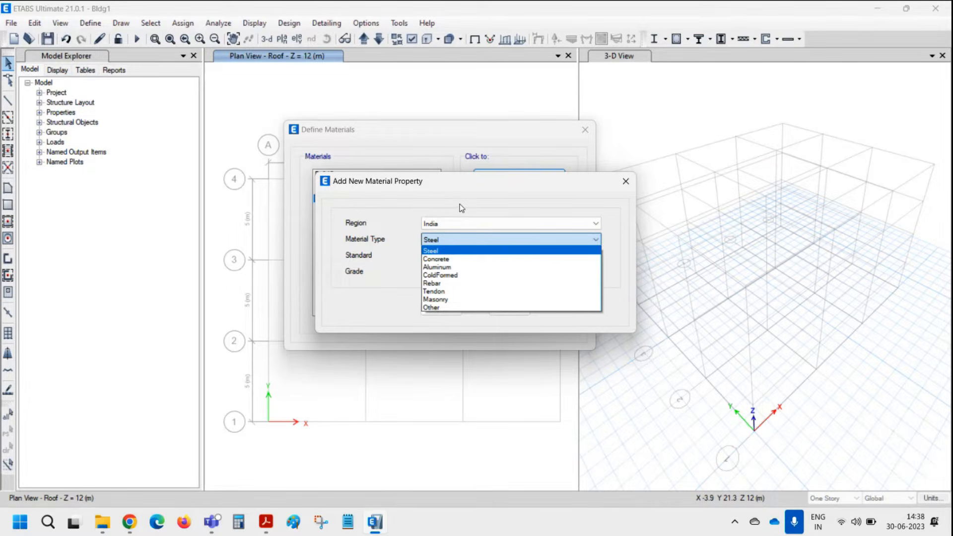
pyautogui.click(454, 259)
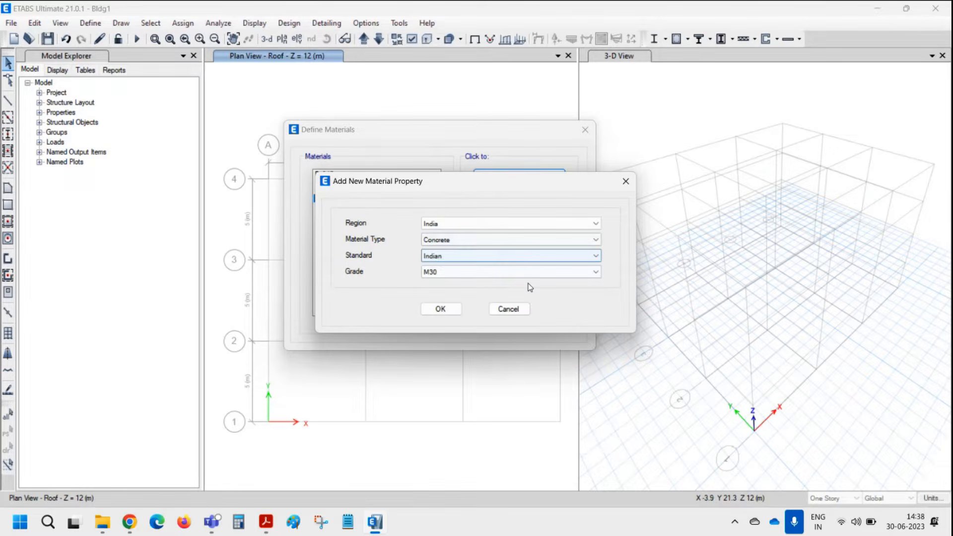
pyautogui.click(460, 257)
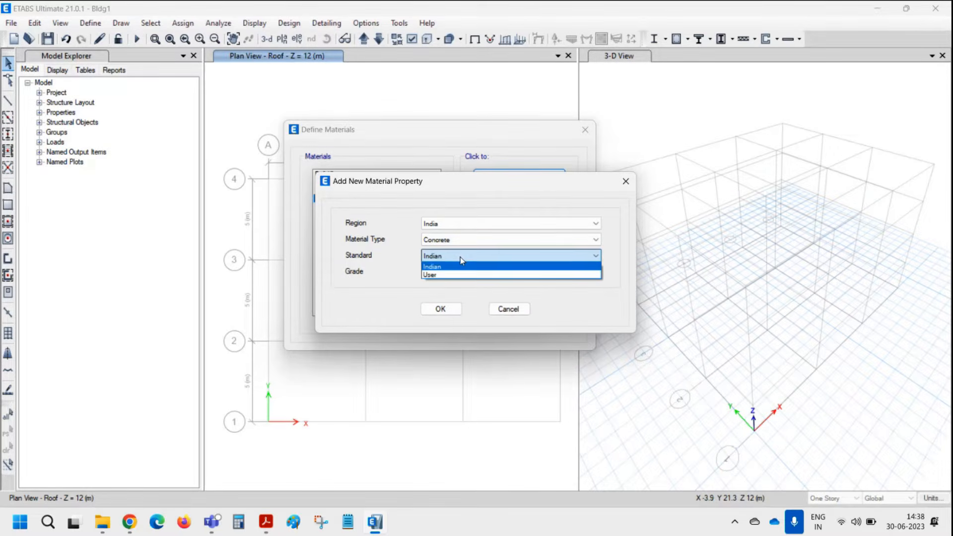
pyautogui.click(460, 258)
pyautogui.click(449, 274)
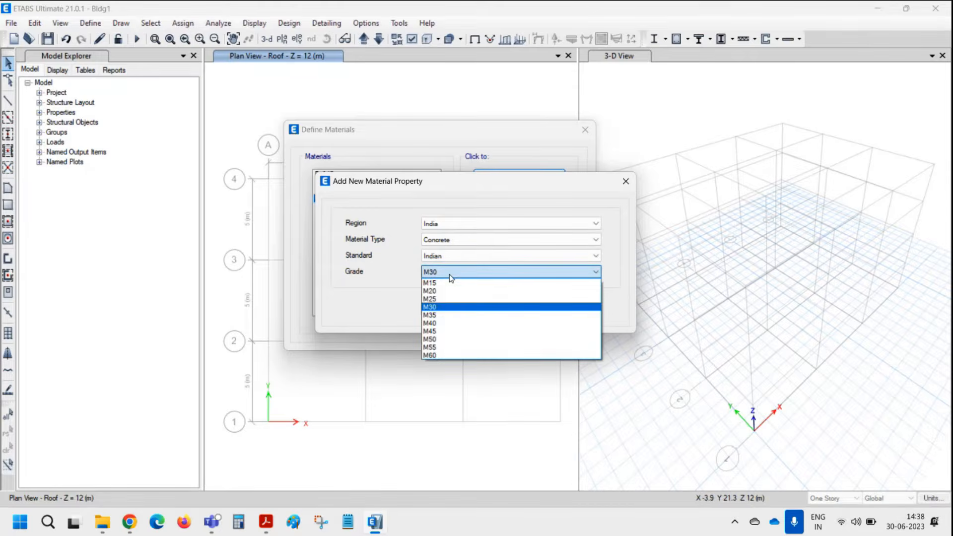
pyautogui.click(449, 299)
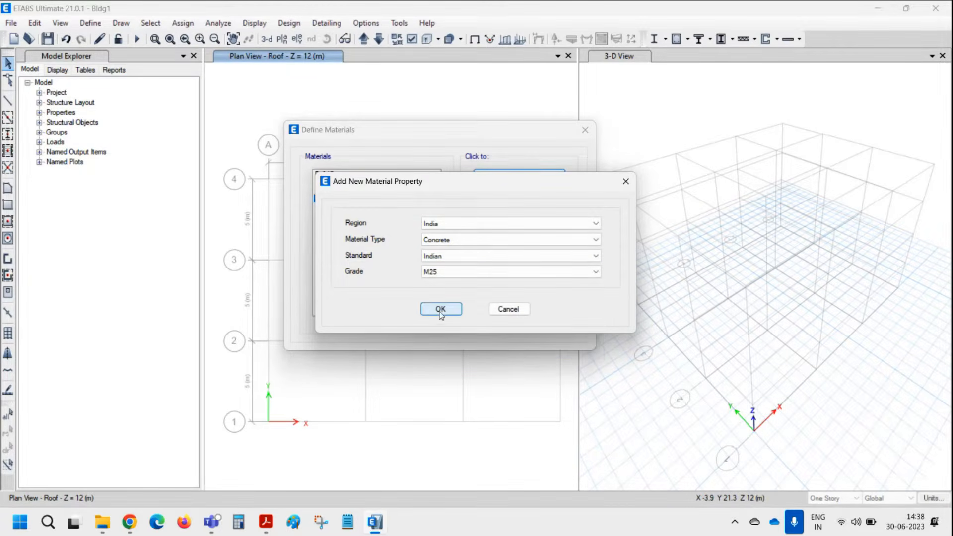
pyautogui.click(439, 312)
pyautogui.click(442, 311)
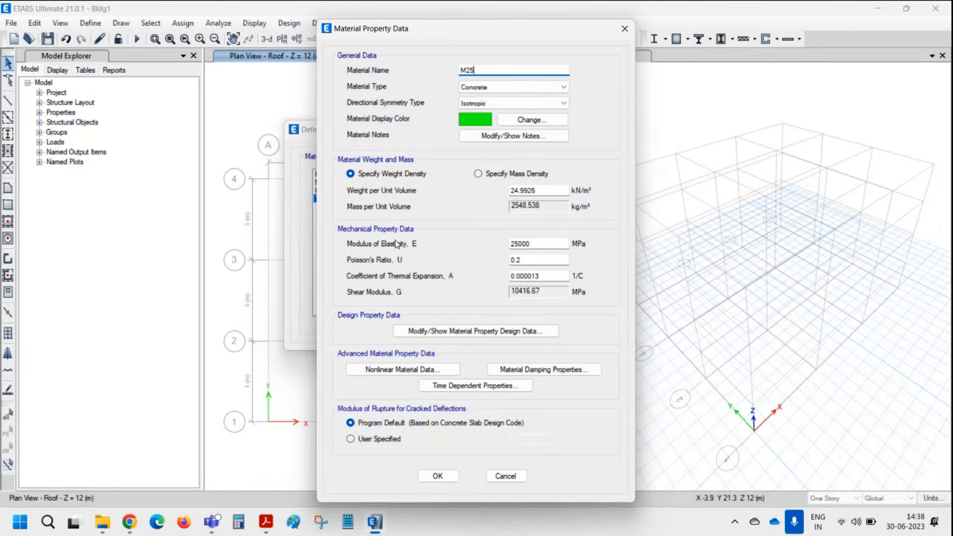
# Examine the modulus of elasticity and the design property data of the M25 concrete
pyautogui.click(528, 245)
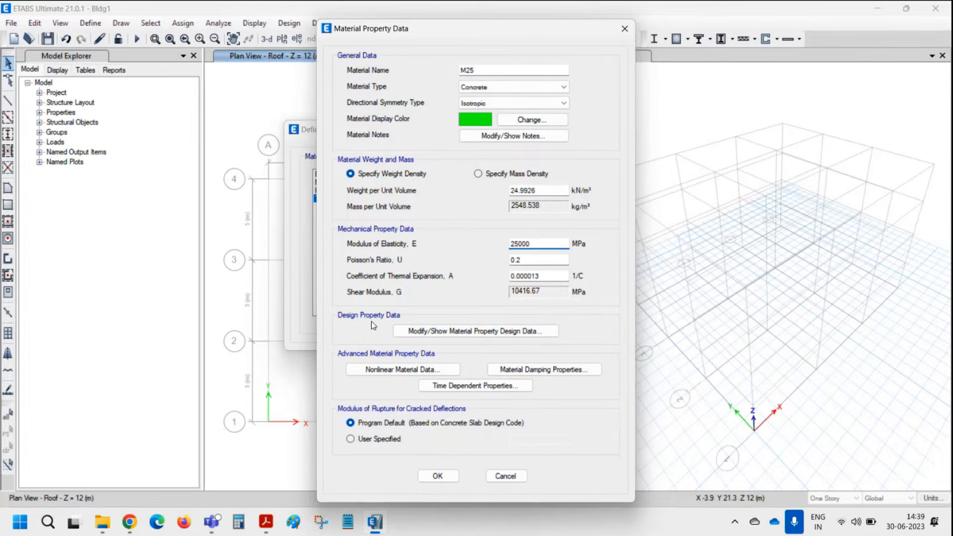
pyautogui.click(425, 333)
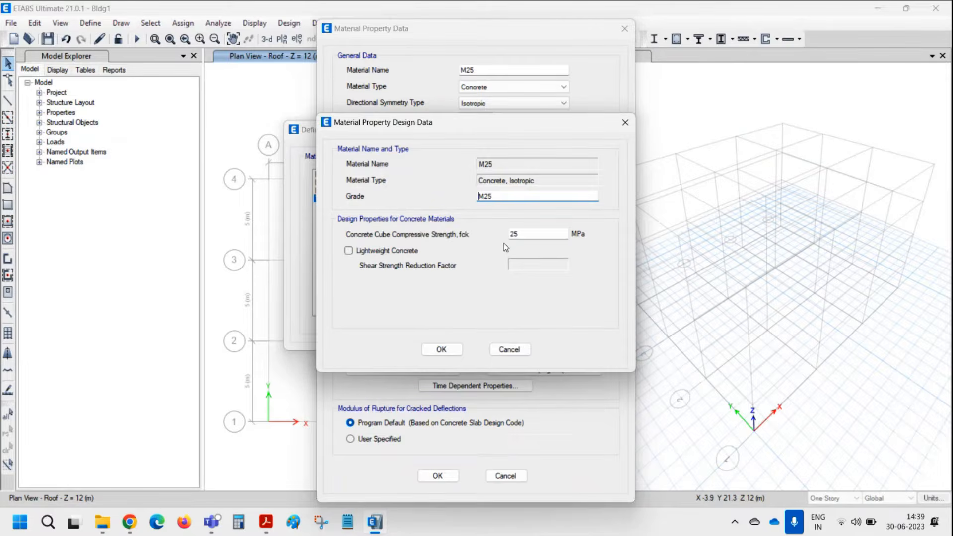
pyautogui.click(450, 352)
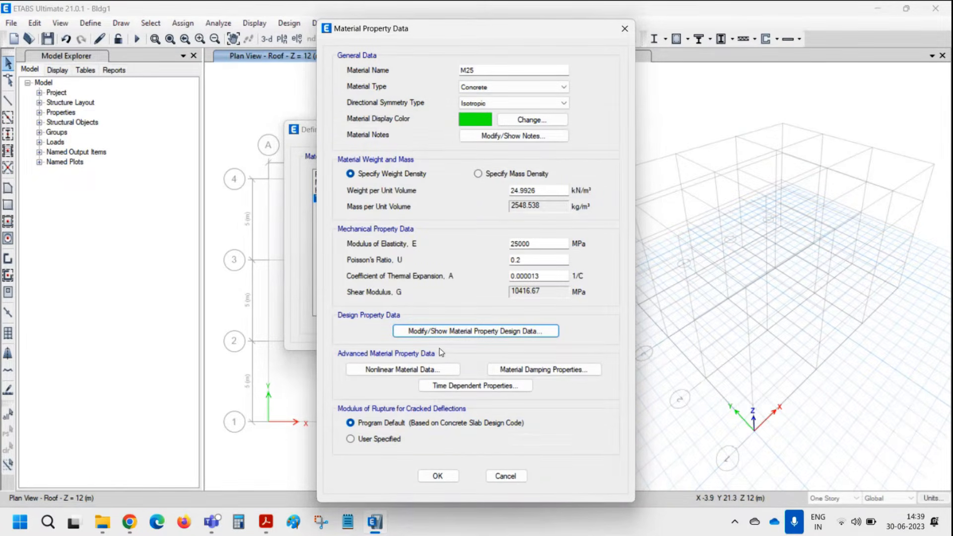
# Review the M25 nonlinear material data and stress-strain plot, and accept the concrete material
pyautogui.click(406, 371)
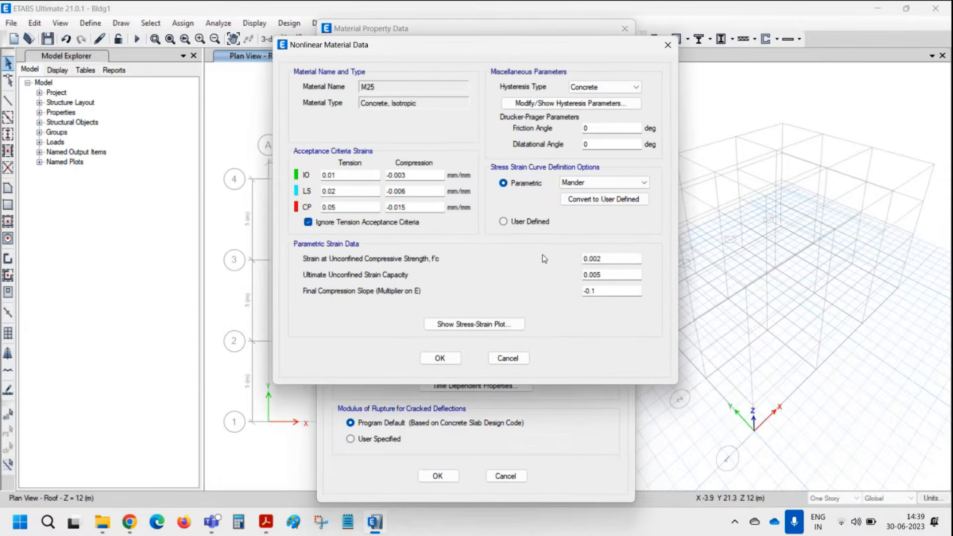
pyautogui.click(490, 324)
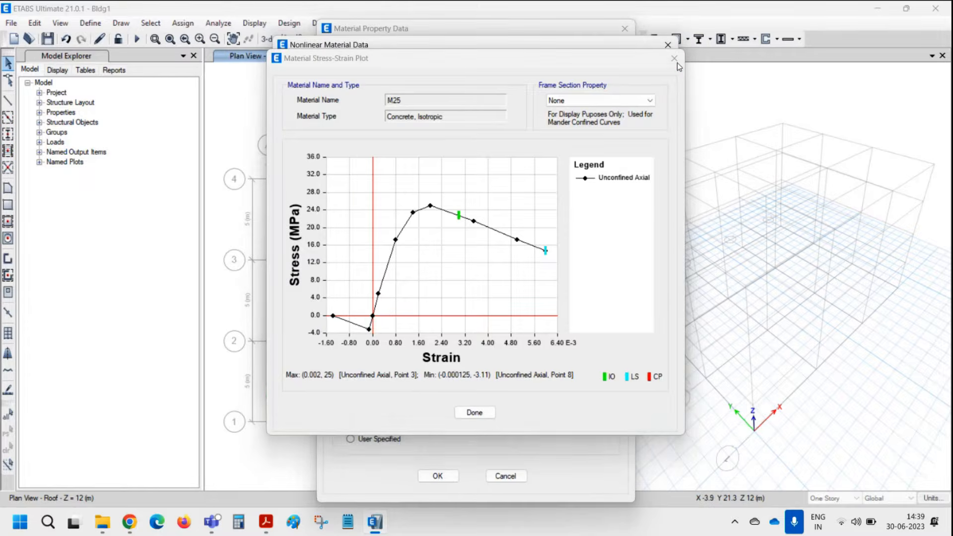
pyautogui.click(677, 63)
pyautogui.click(673, 49)
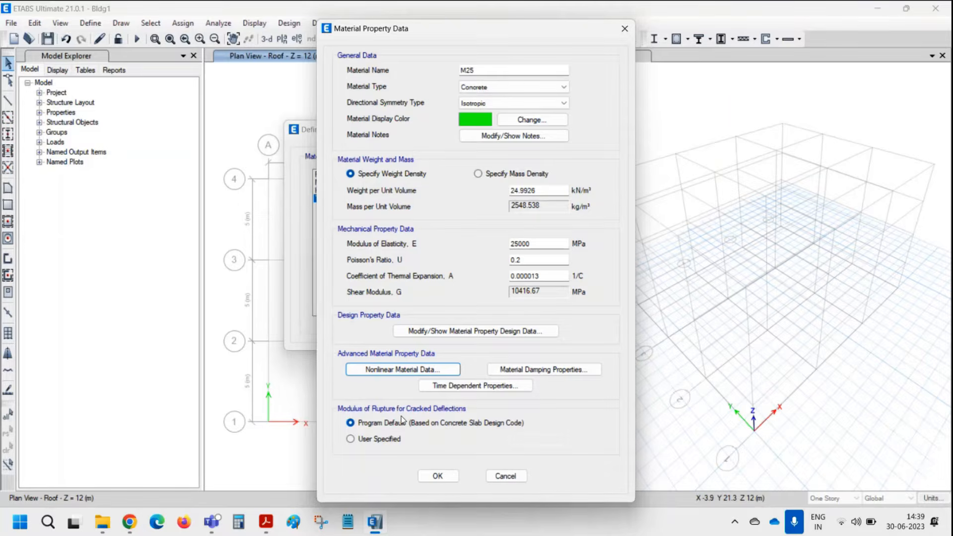
pyautogui.click(438, 477)
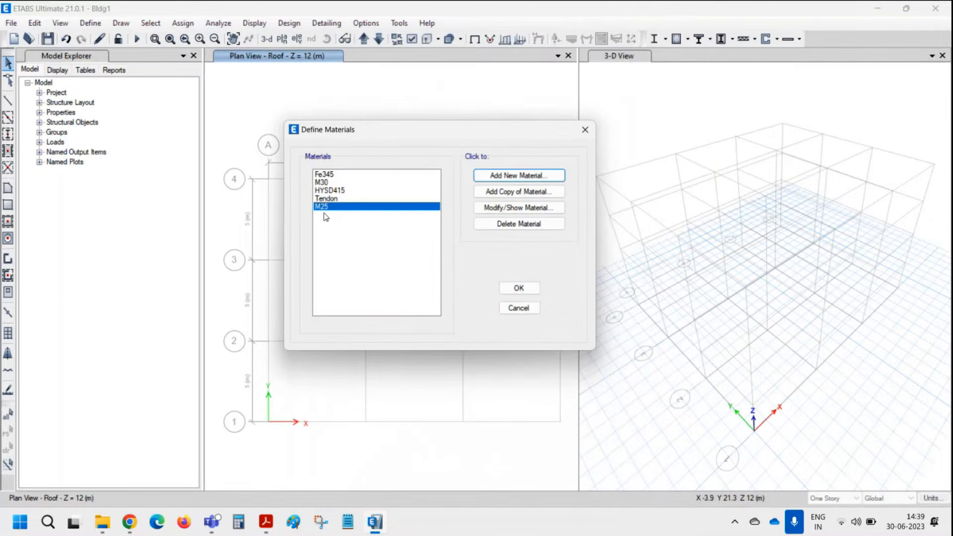
# Add a rebar material for region India, Indian standard, HYSD Grade 500, and save the model
pyautogui.click(524, 177)
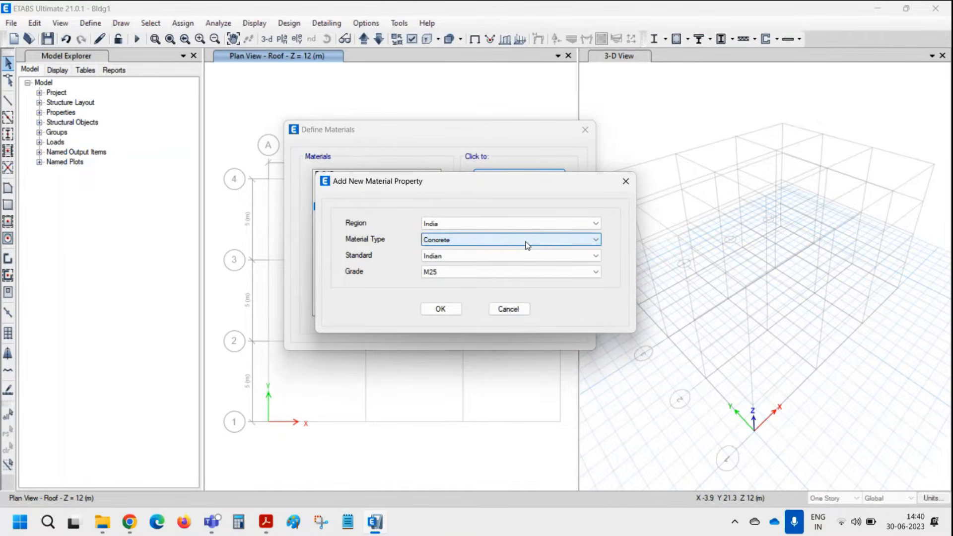
pyautogui.click(526, 236)
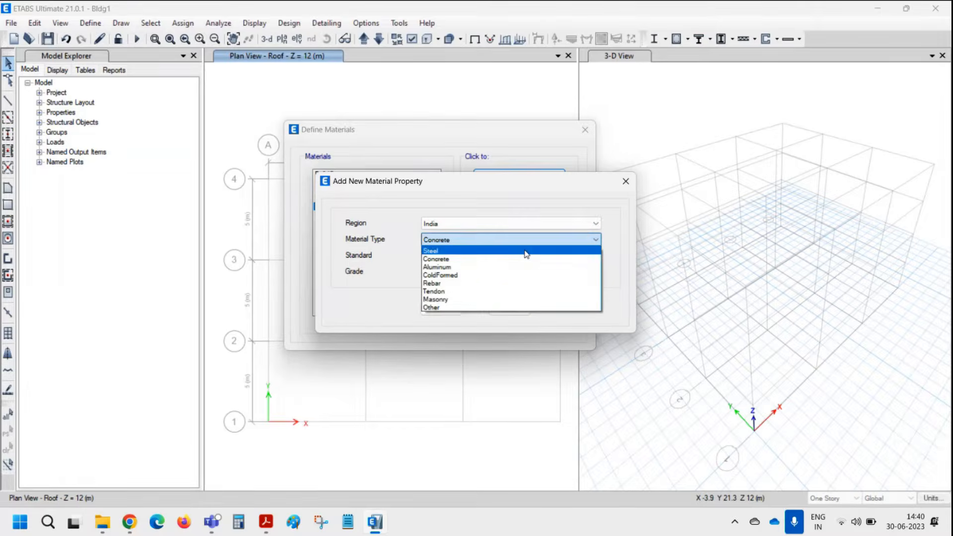
pyautogui.click(454, 283)
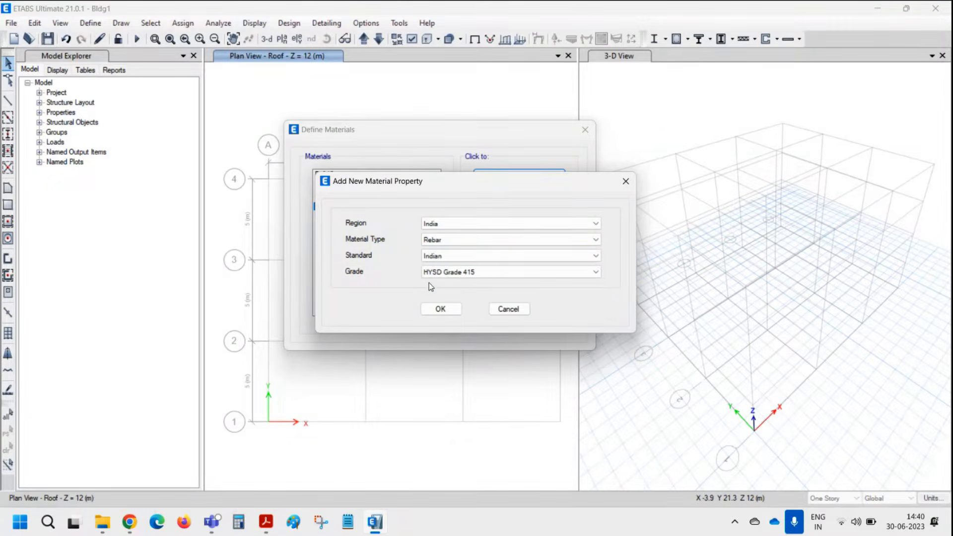
pyautogui.click(450, 273)
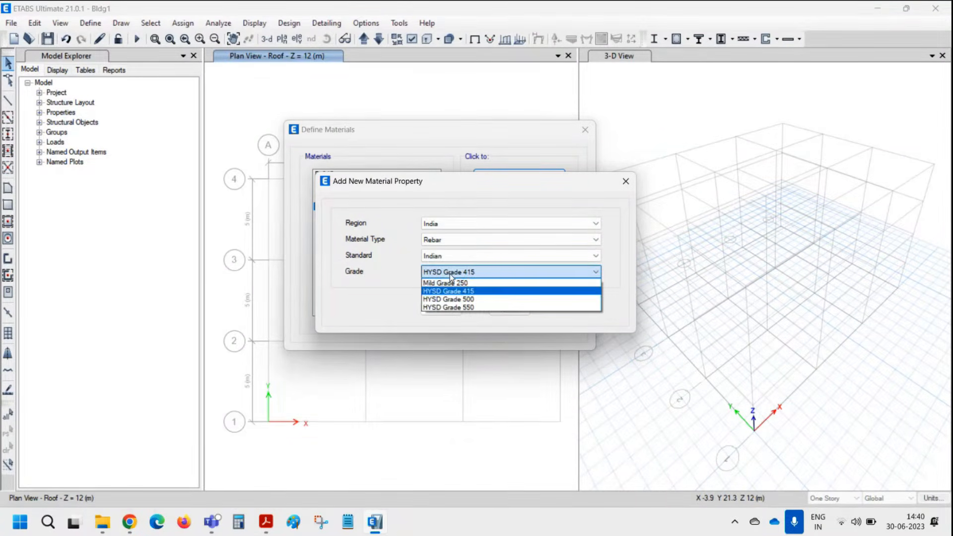
pyautogui.click(460, 300)
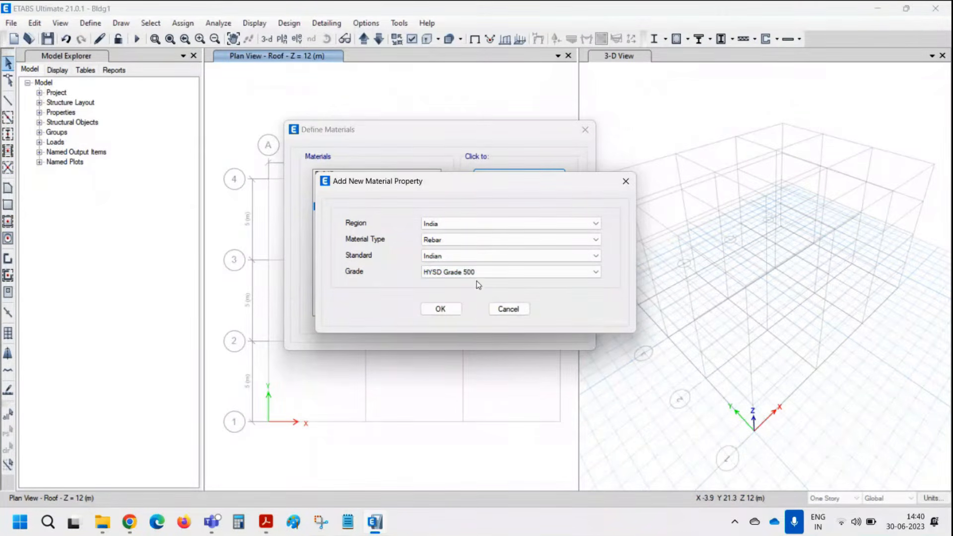
pyautogui.click(457, 312)
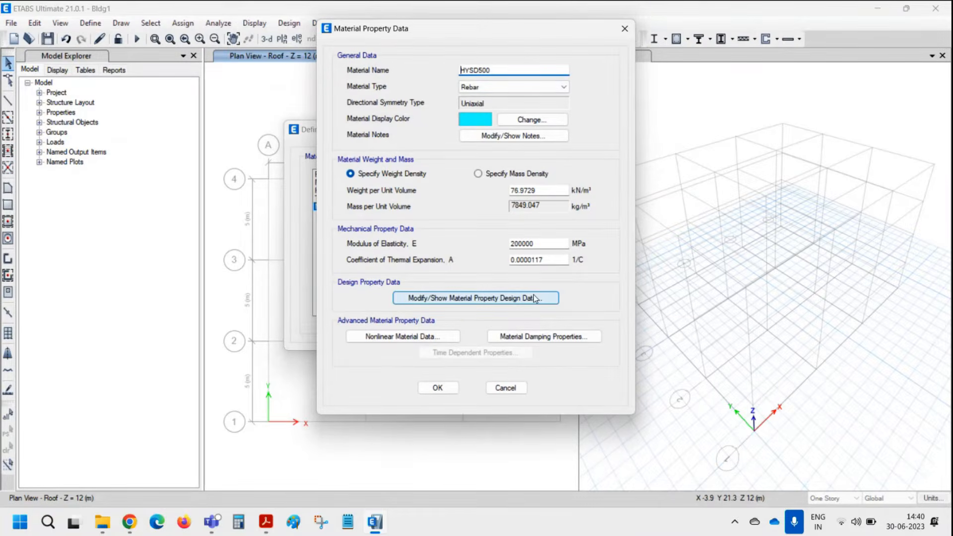
pyautogui.click(437, 386)
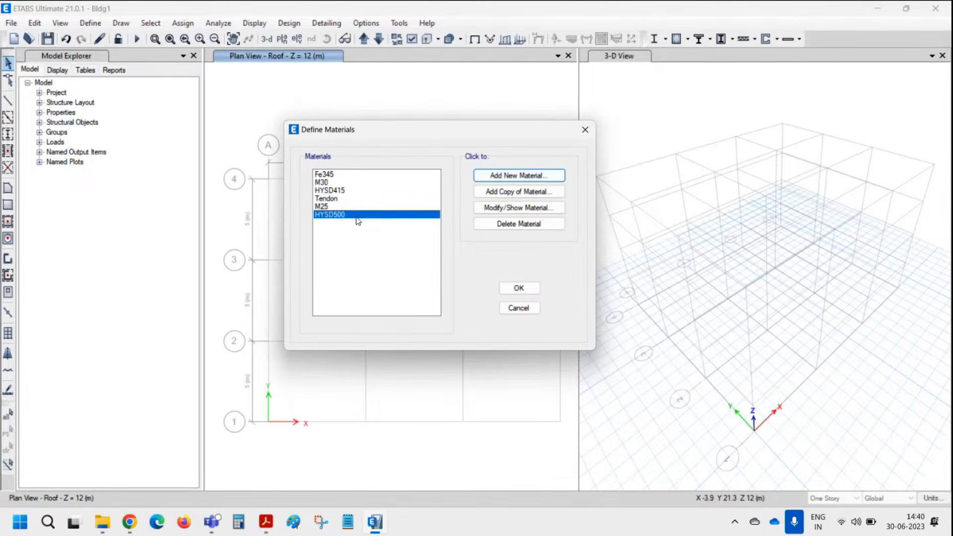
pyautogui.click(525, 293)
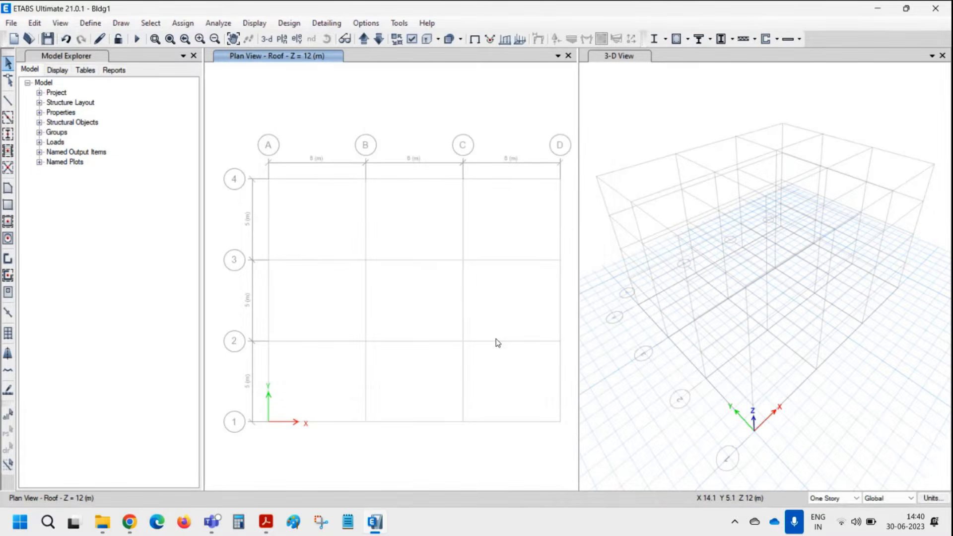
pyautogui.hotkey('ctrl', 's')
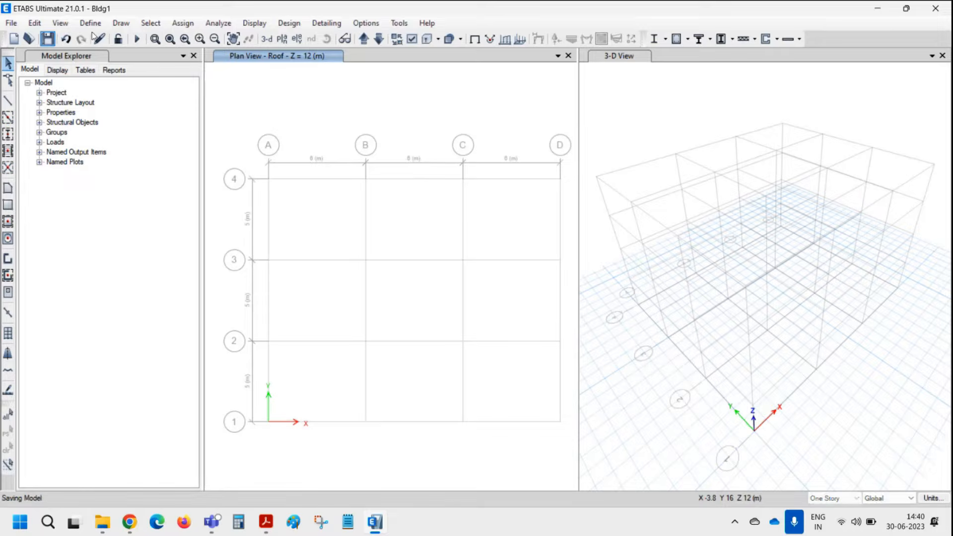
# Start a new frame section property with the Concrete Rectangular shape
pyautogui.click(93, 24)
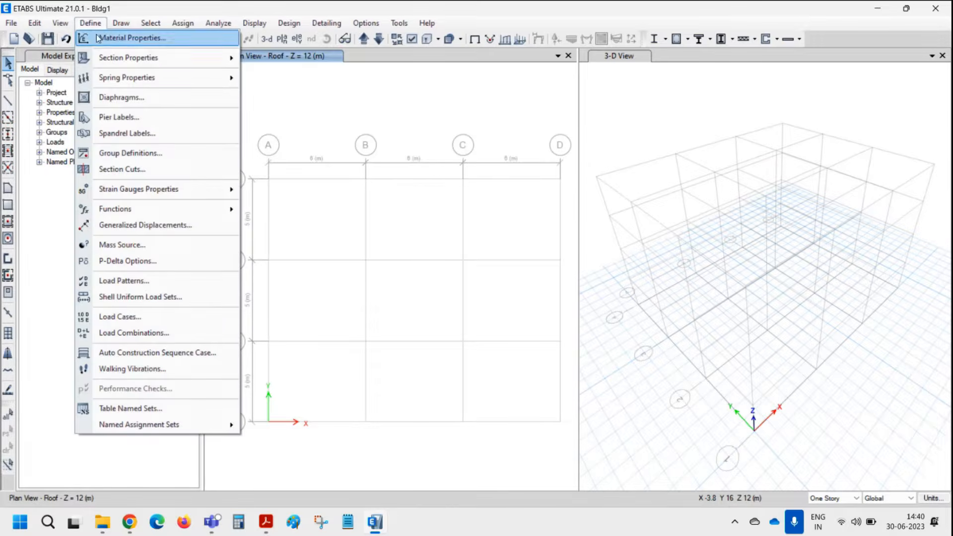
pyautogui.moveTo(110, 60)
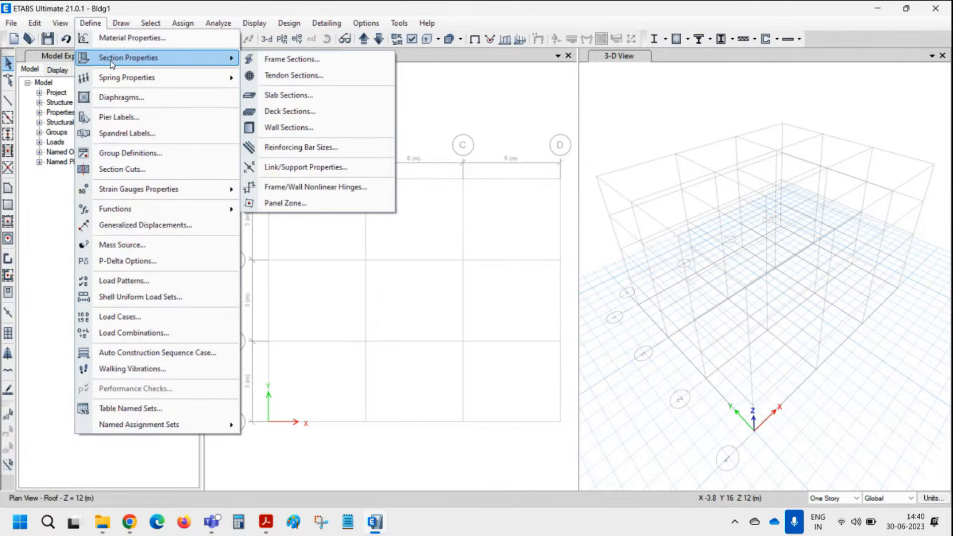
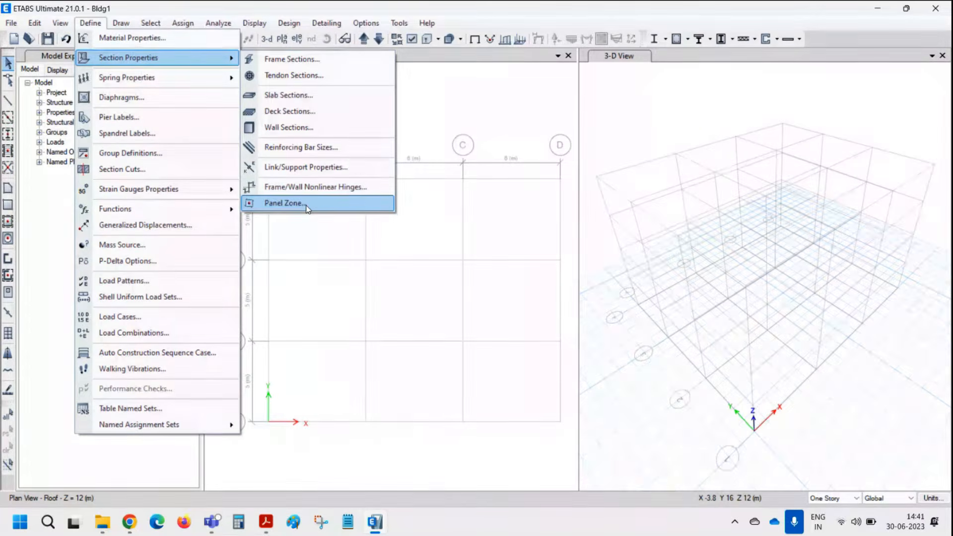
pyautogui.click(305, 60)
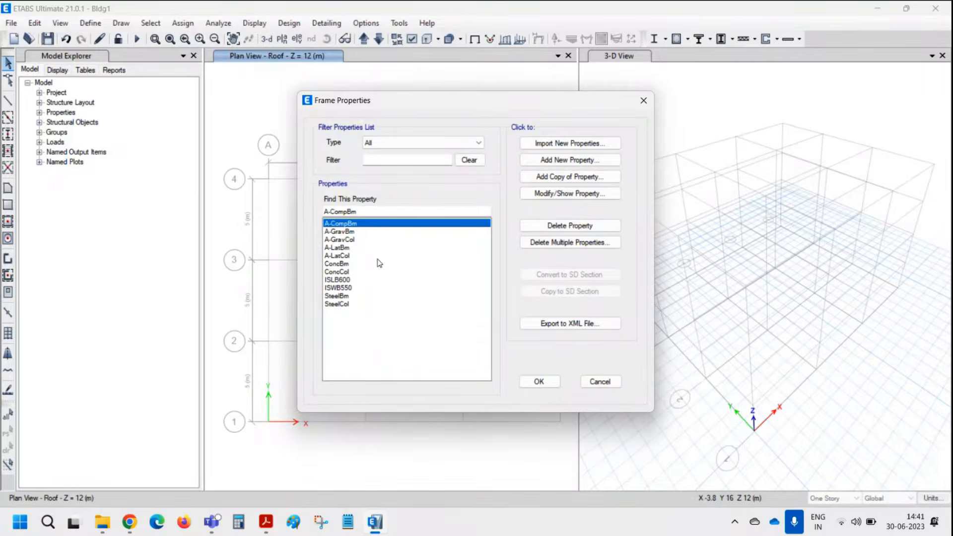
pyautogui.click(563, 166)
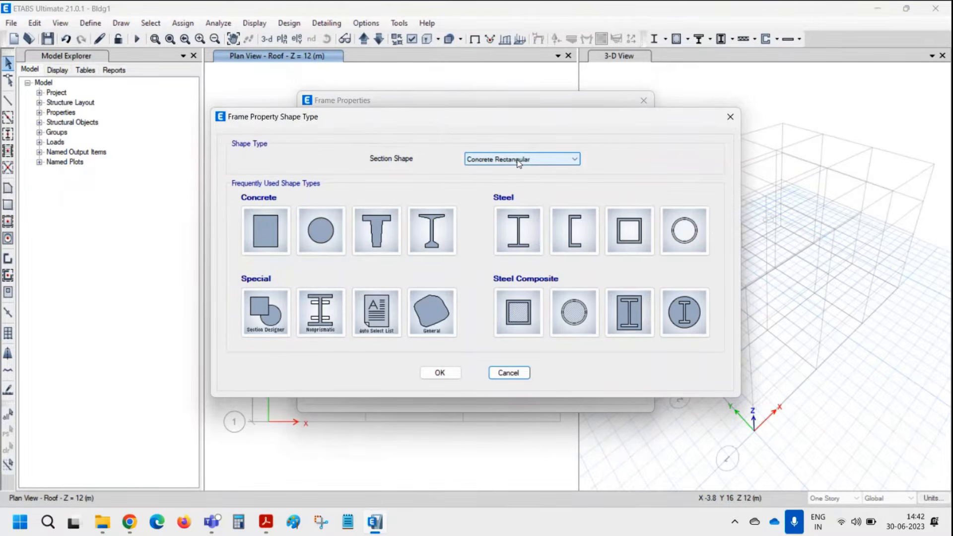
pyautogui.click(517, 166)
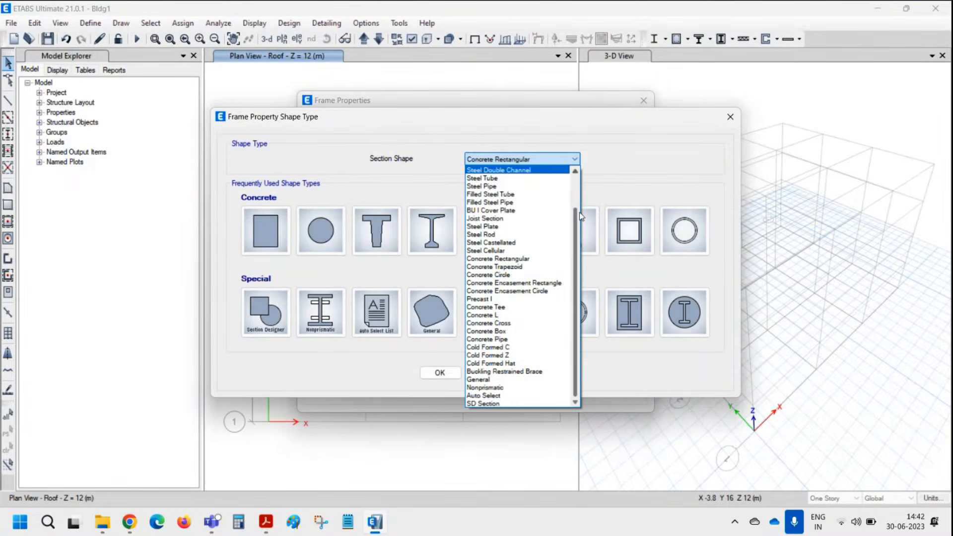
pyautogui.click(576, 171)
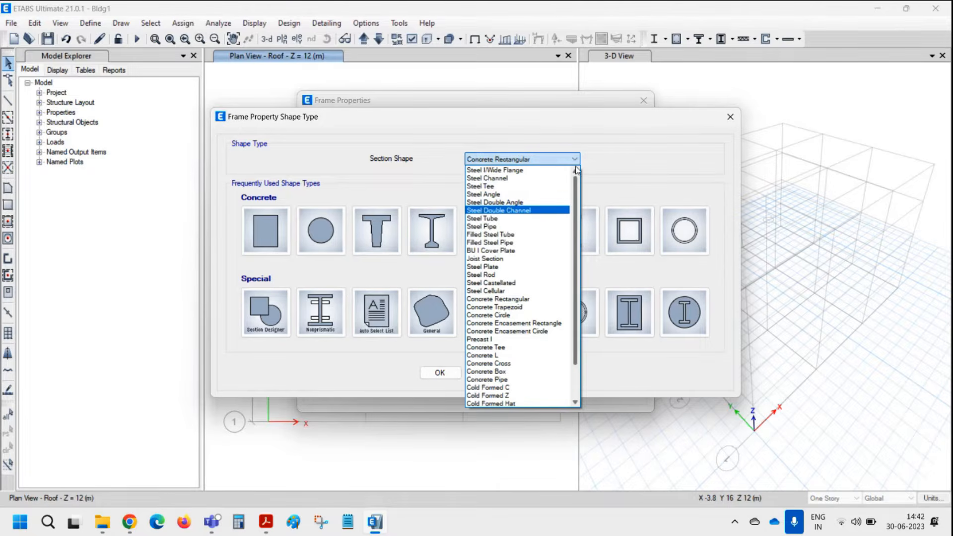
pyautogui.moveTo(578, 183)
pyautogui.mouseDown()
pyautogui.moveTo(580, 264)
pyautogui.moveTo(571, 172)
pyautogui.mouseUp()
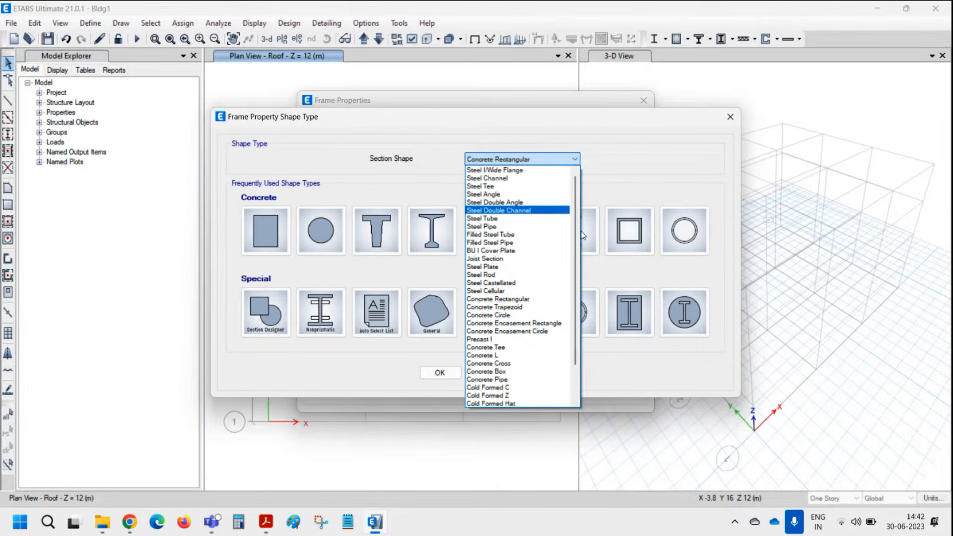
pyautogui.moveTo(582, 236); pyautogui.dragTo(578, 279)
pyautogui.click(623, 159)
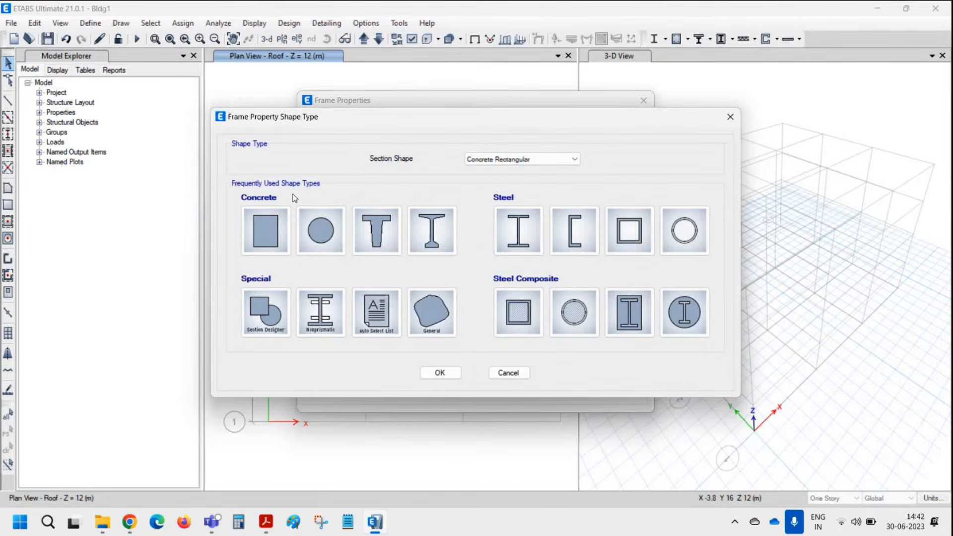
pyautogui.click(268, 235)
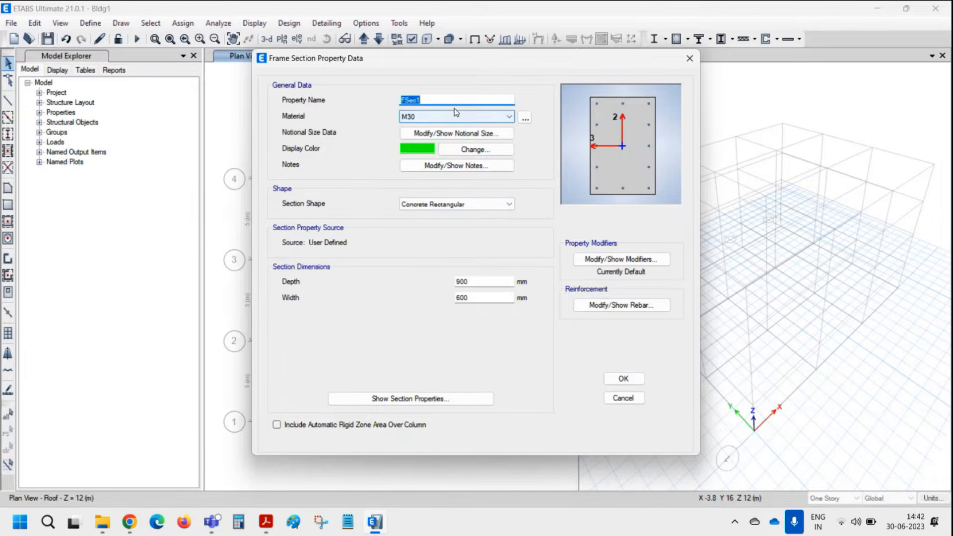
# Name the beam section B250X450 and assign M25 as its material
pyautogui.write('B')
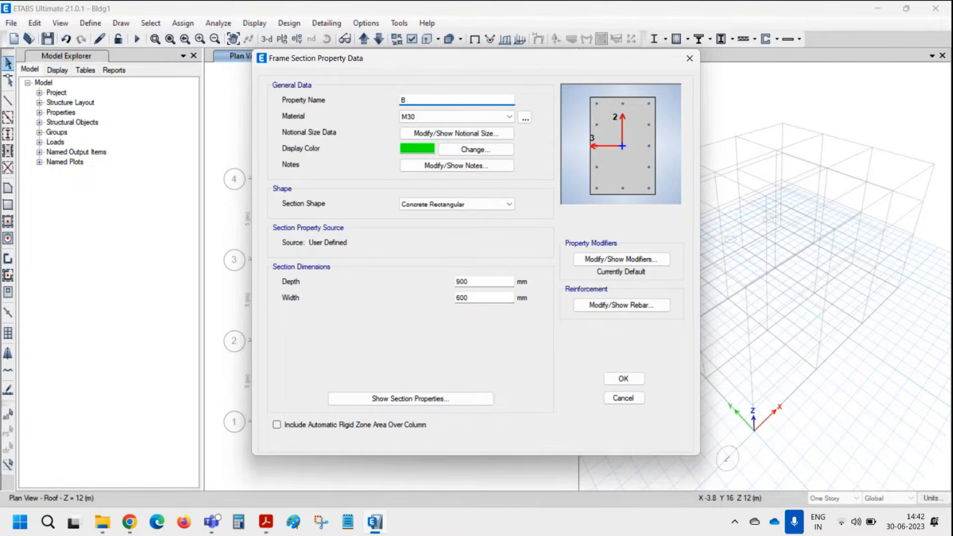
pyautogui.write('250X450')
pyautogui.click(448, 114)
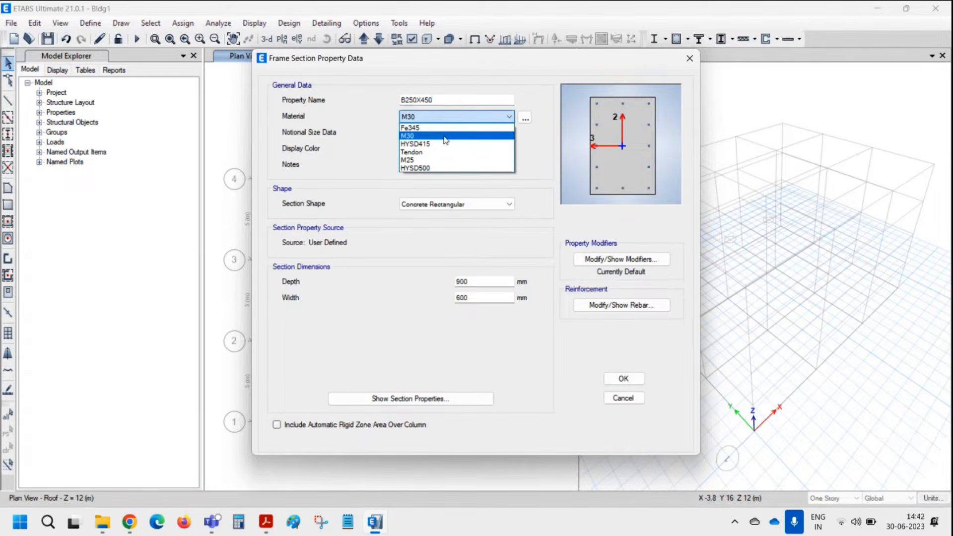
pyautogui.click(441, 159)
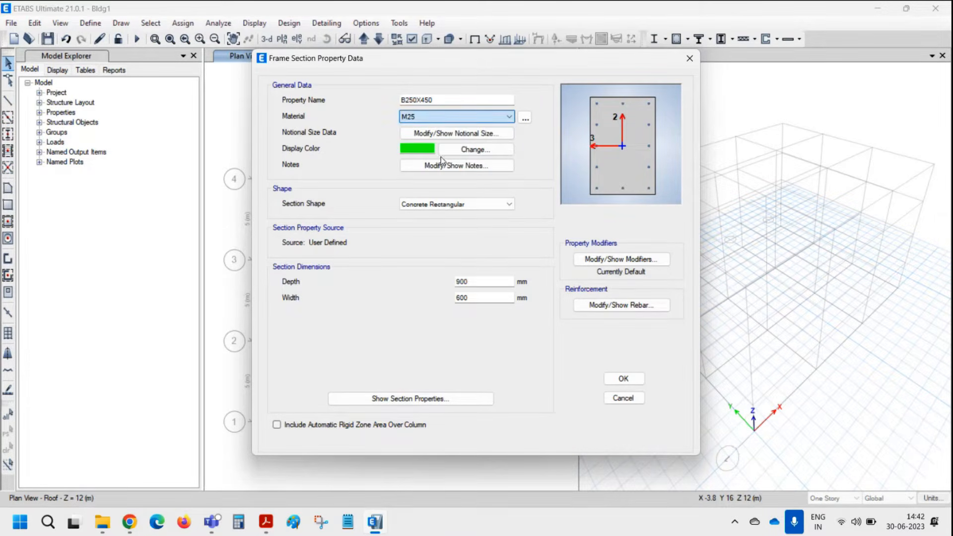
pyautogui.click(439, 100)
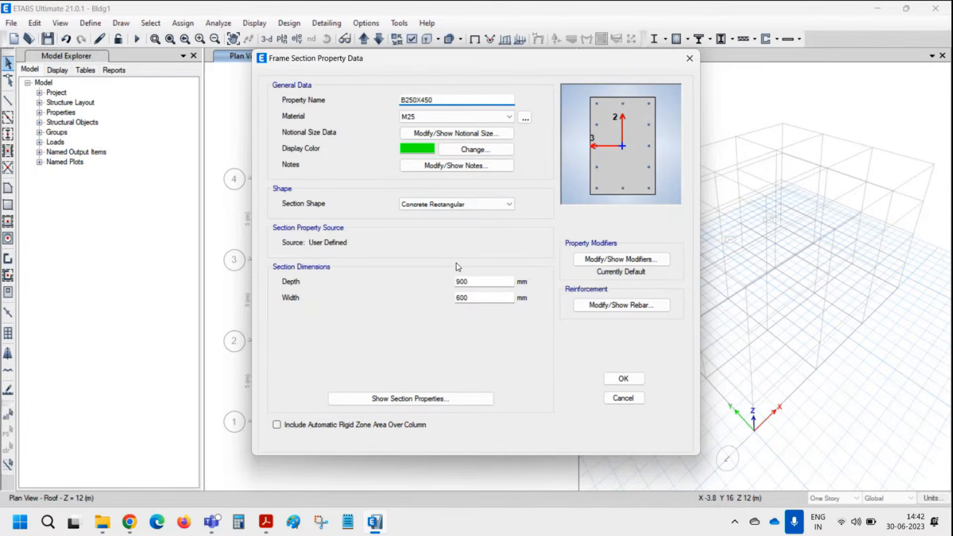
# Set the beam section's depth to 450 mm and width to 250 mm
pyautogui.doubleClick(490, 281)
pyautogui.write('450')
pyautogui.doubleClick(467, 298)
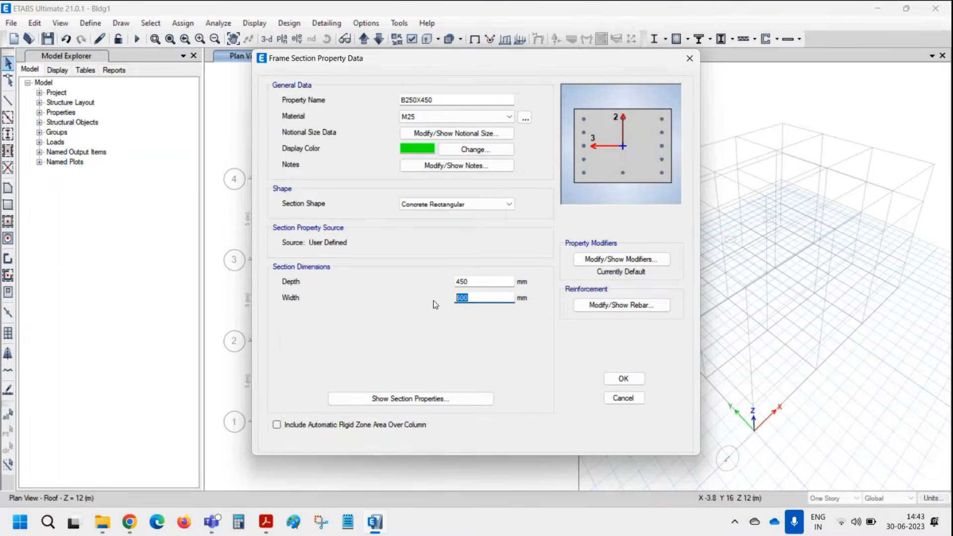
pyautogui.write('250')
pyautogui.click(492, 280)
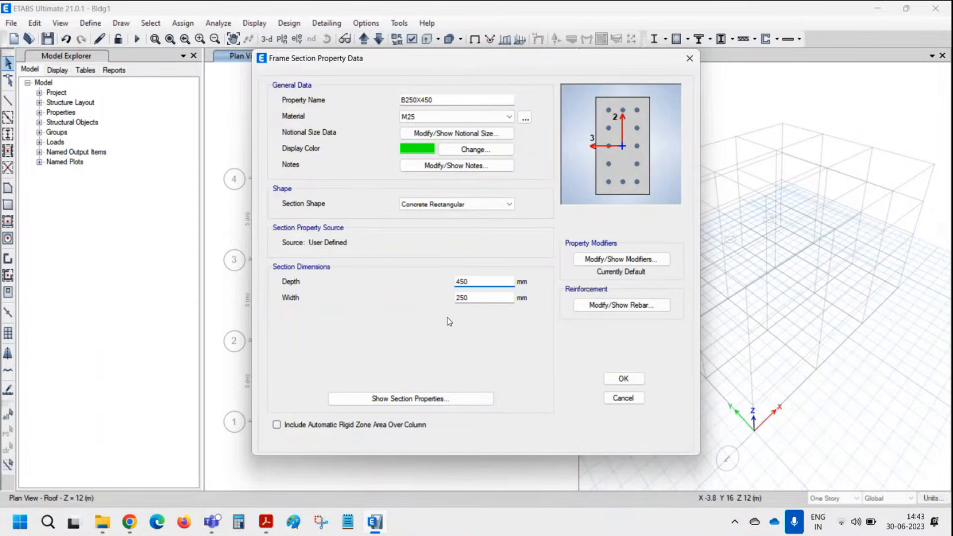
pyautogui.click(479, 295)
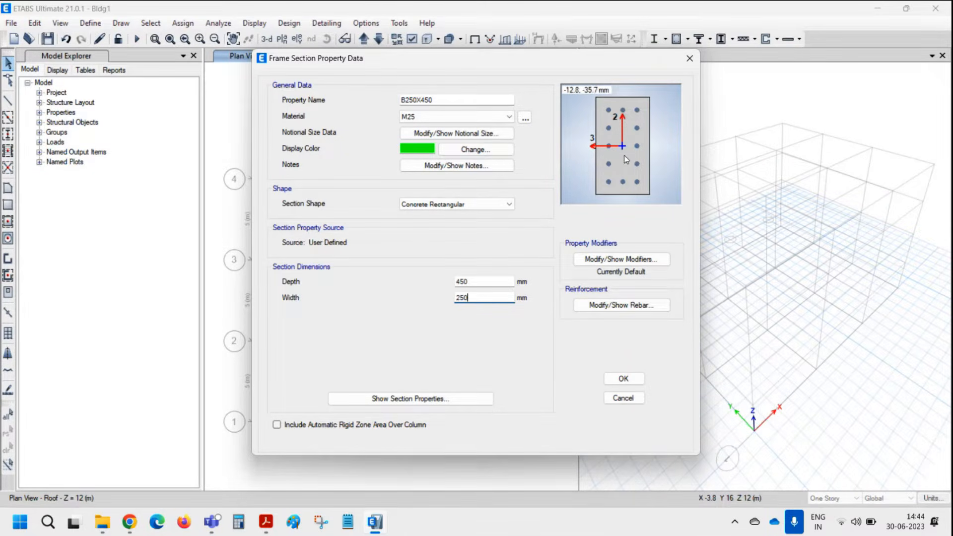
pyautogui.click(490, 281)
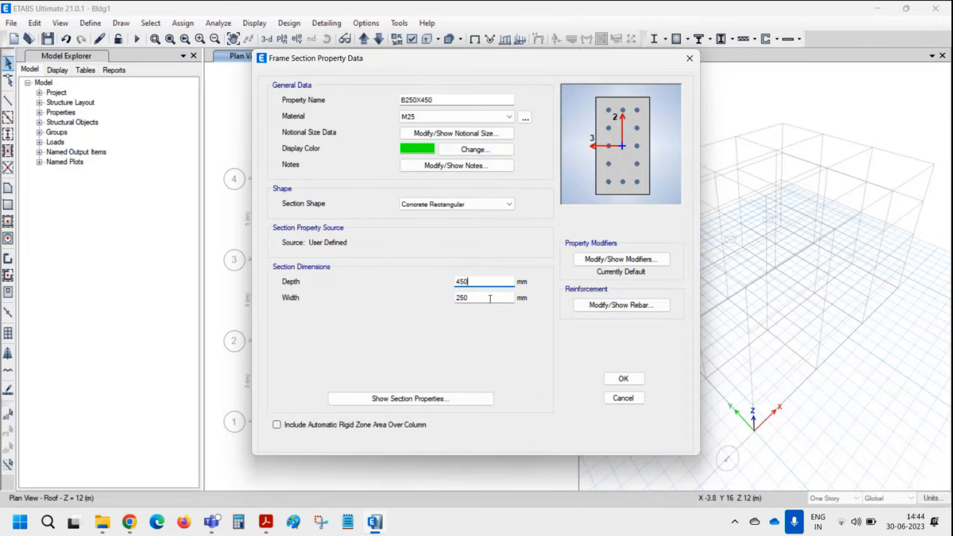
pyautogui.click(491, 299)
# Set the reinforcement to M3 Design Only (Beam) with HYSD500 longitudinal bars and HYSD415 ties, and accept the beam section
pyautogui.click(607, 306)
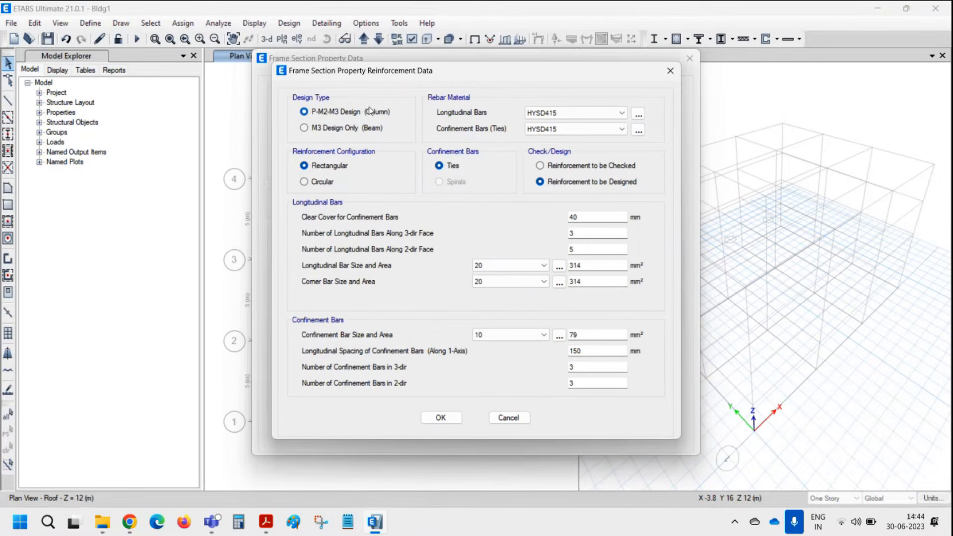
pyautogui.click(326, 129)
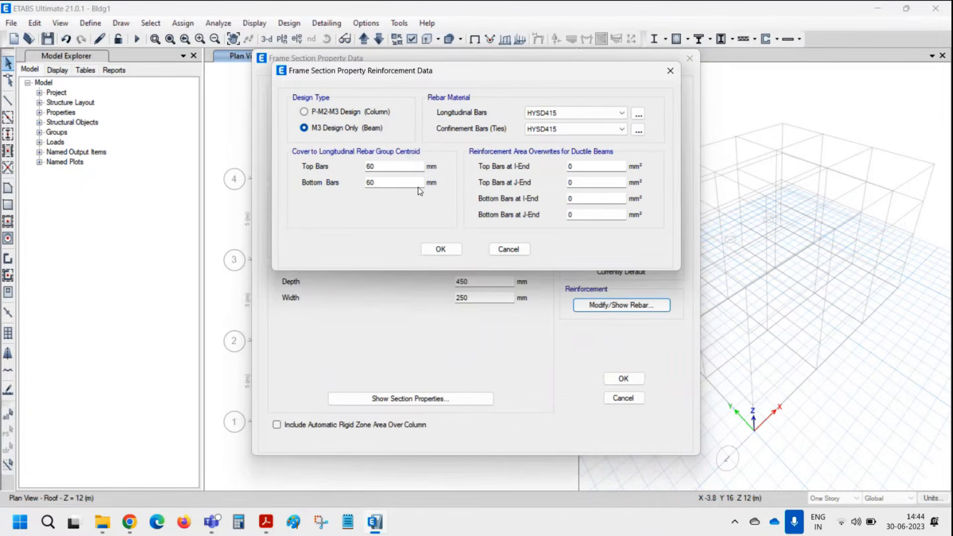
pyautogui.click(576, 113)
pyautogui.click(571, 133)
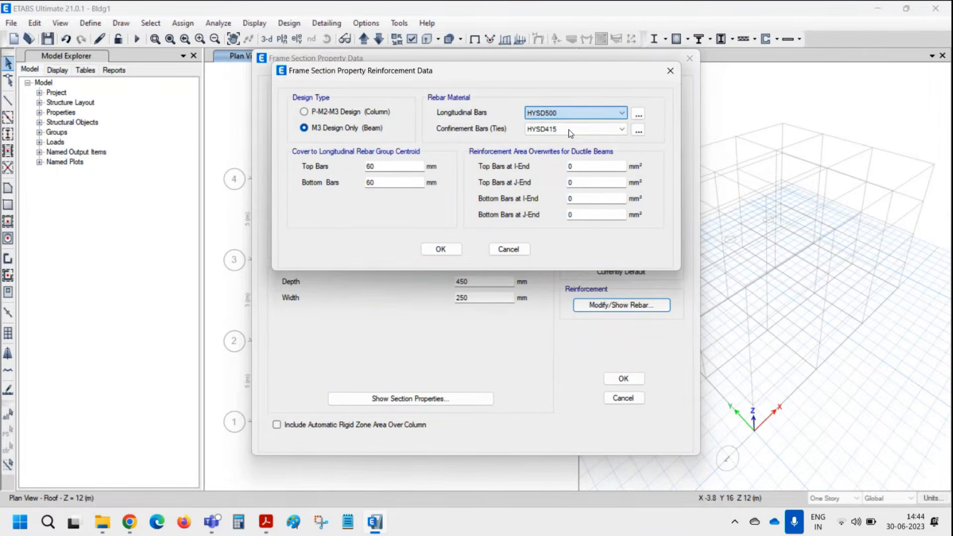
pyautogui.click(570, 131)
pyautogui.click(557, 139)
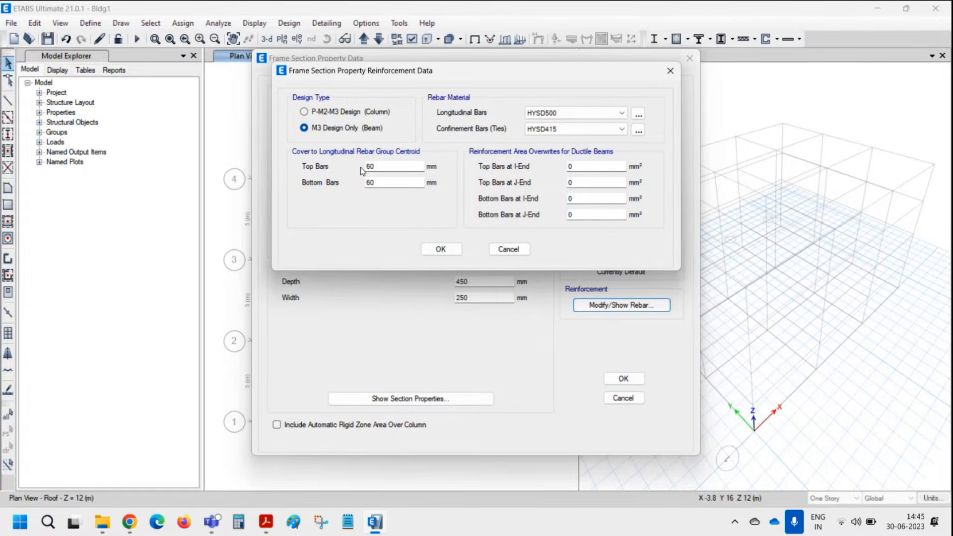
pyautogui.click(386, 183)
pyautogui.click(441, 248)
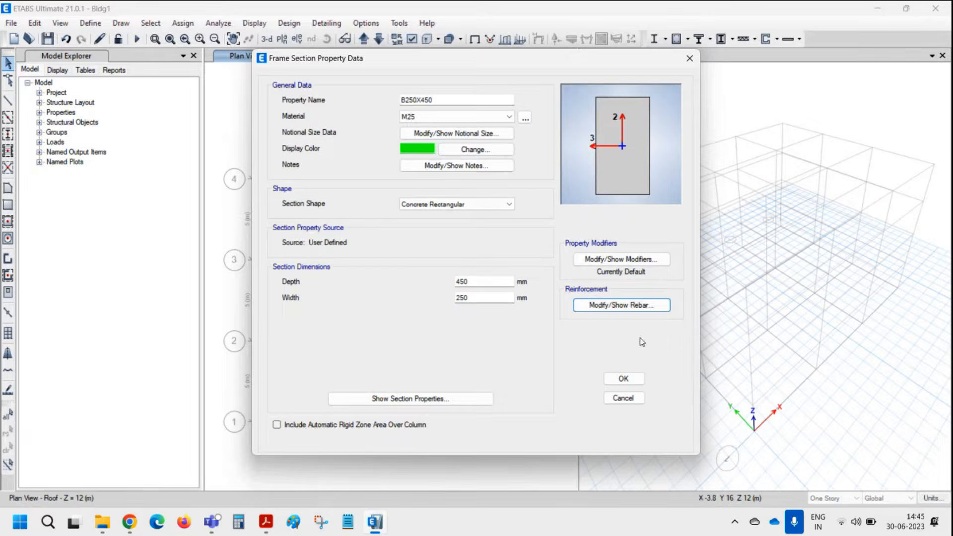
pyautogui.click(641, 378)
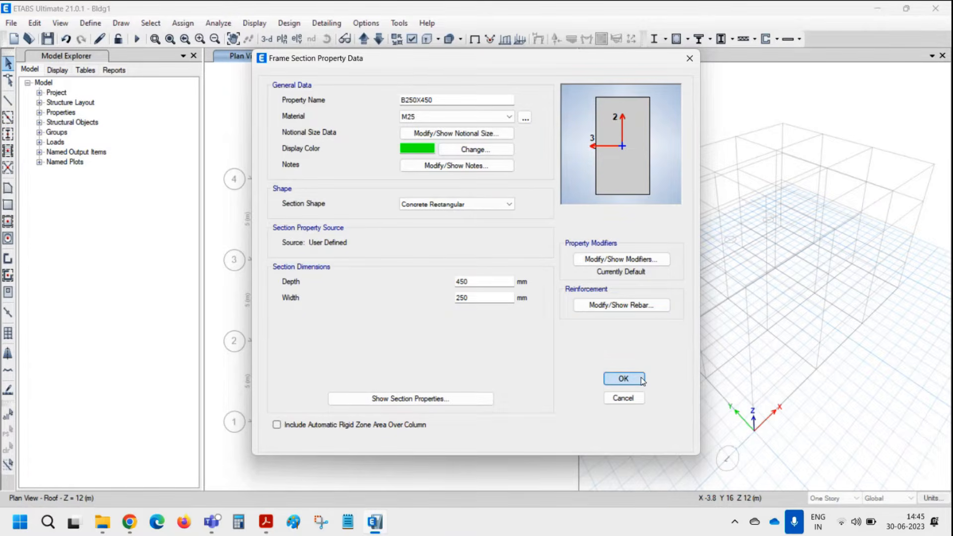
pyautogui.click(642, 377)
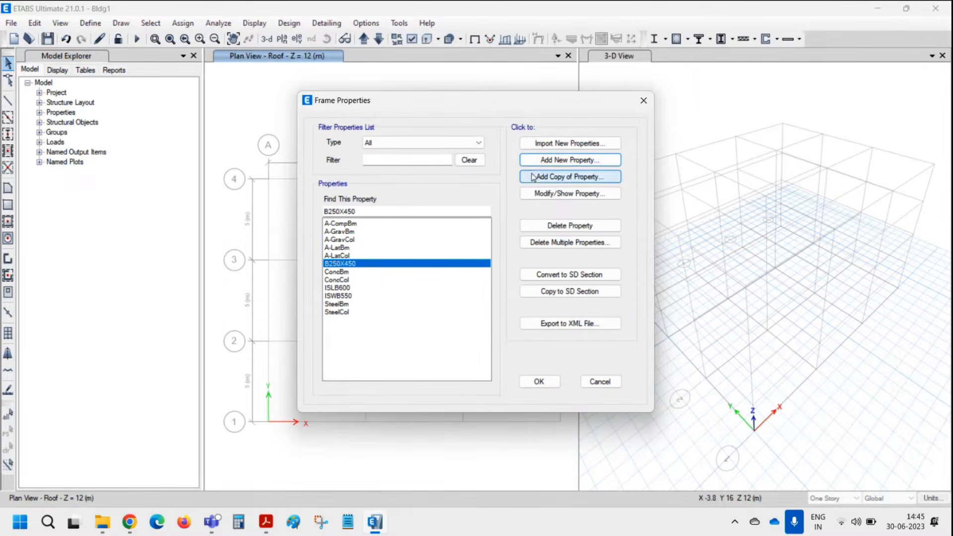
# Add another Concrete Rectangular frame section named C300X500 with M25 as its material
pyautogui.click(564, 161)
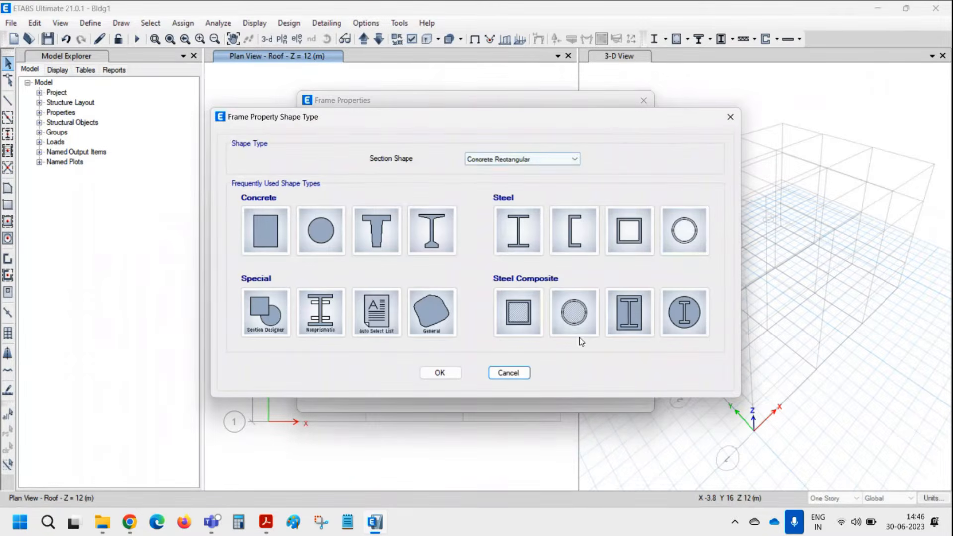
pyautogui.click(255, 244)
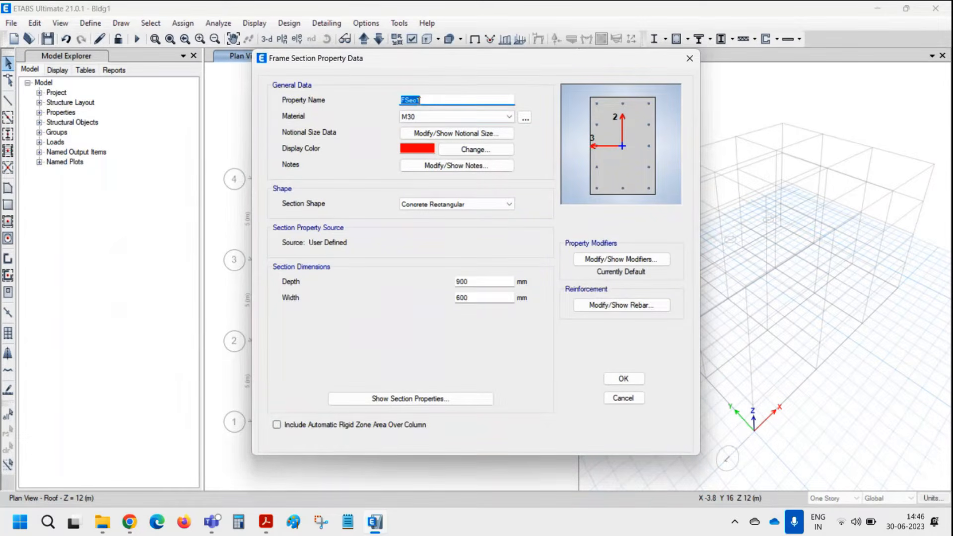
pyautogui.write('C300X500')
pyautogui.click(449, 120)
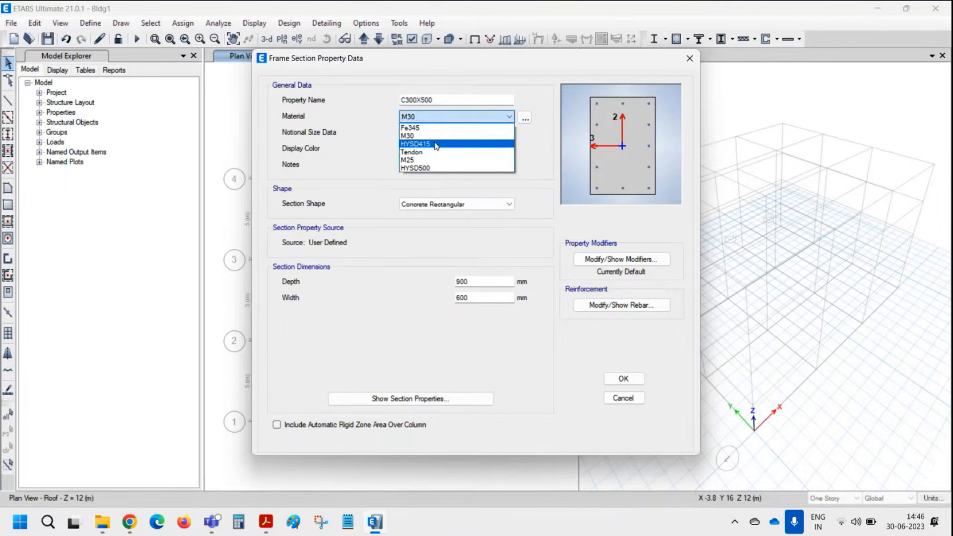
pyautogui.click(421, 160)
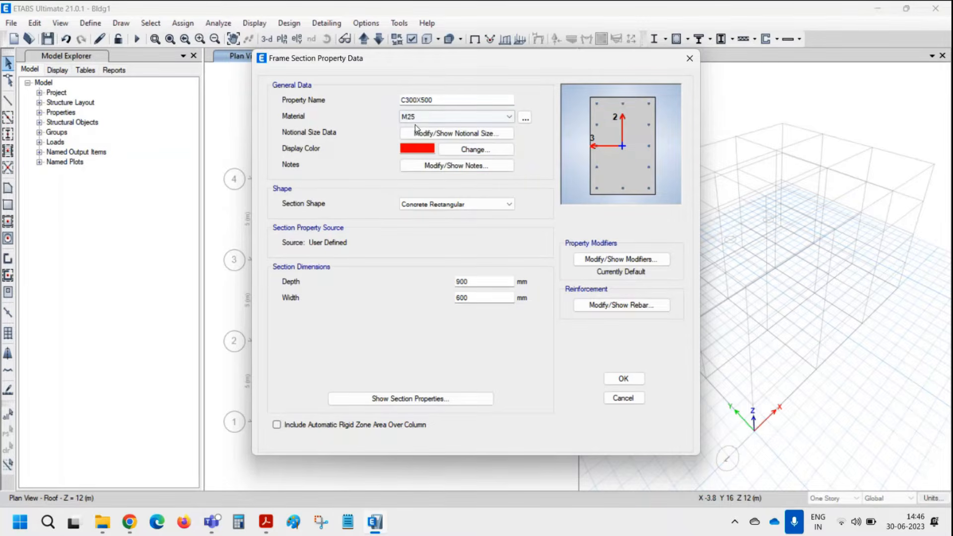
# Set the column section's depth to 500 mm and width to 300 mm
pyautogui.doubleClick(491, 280)
pyautogui.write('500')
pyautogui.doubleClick(489, 296)
pyautogui.write('300')
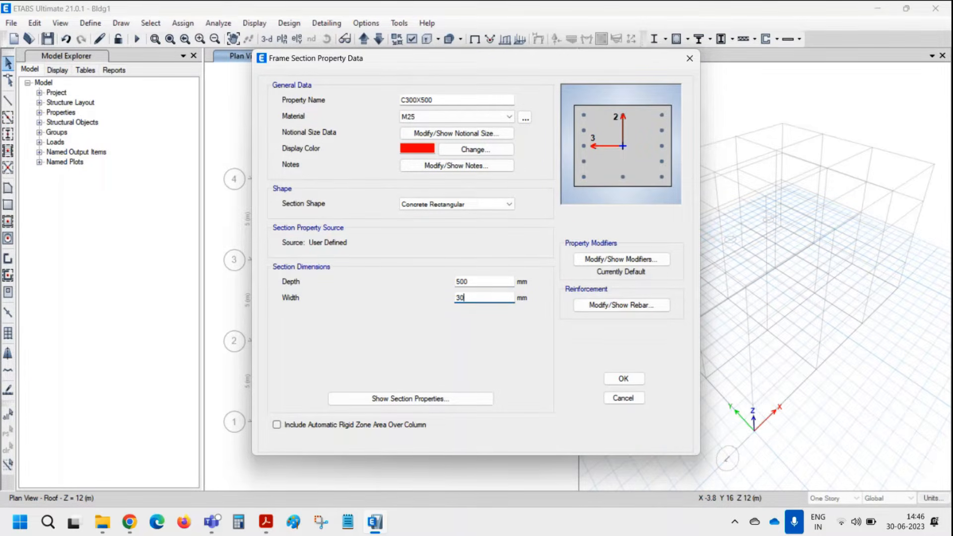
pyautogui.click(479, 283)
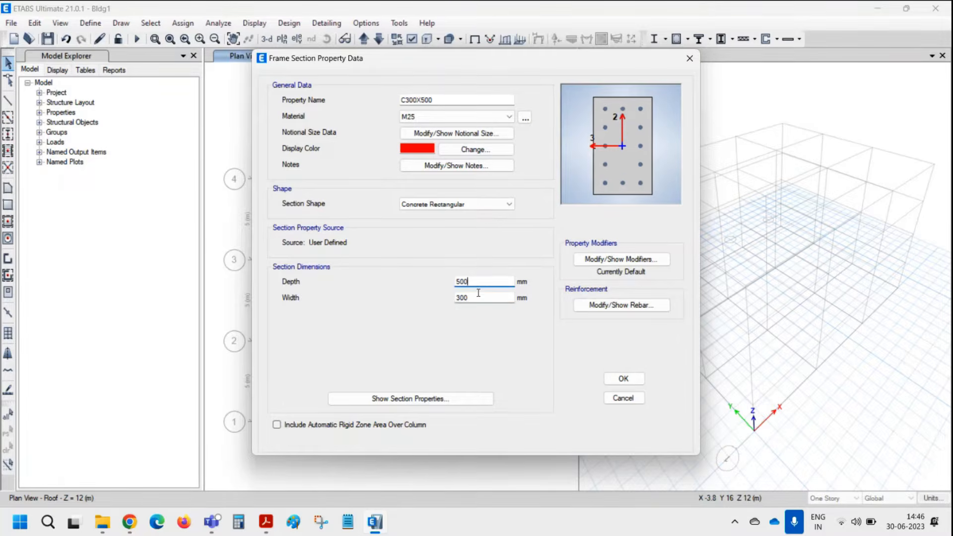
pyautogui.click(477, 298)
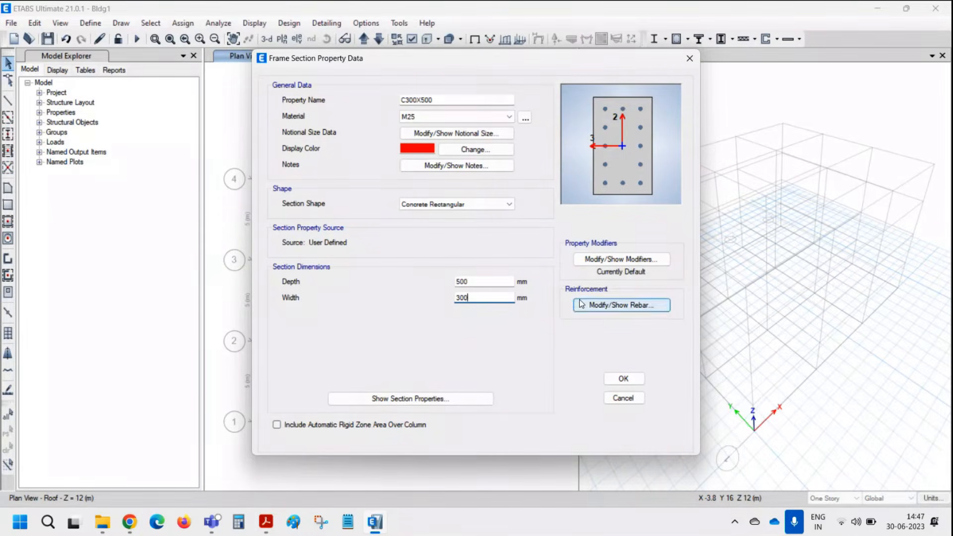
# Assign HYSD500 longitudinal bars and HYSD415 ties to the column section's P-M2-M3 reinforcement data
pyautogui.click(612, 308)
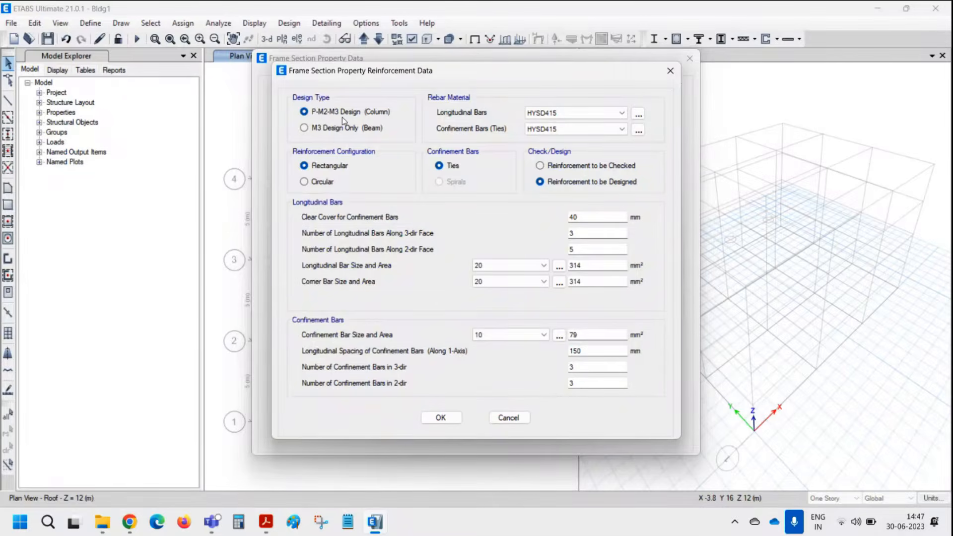
pyautogui.click(551, 113)
pyautogui.click(556, 132)
pyautogui.click(608, 218)
pyautogui.moveTo(520, 79); pyautogui.dragTo(369, 83)
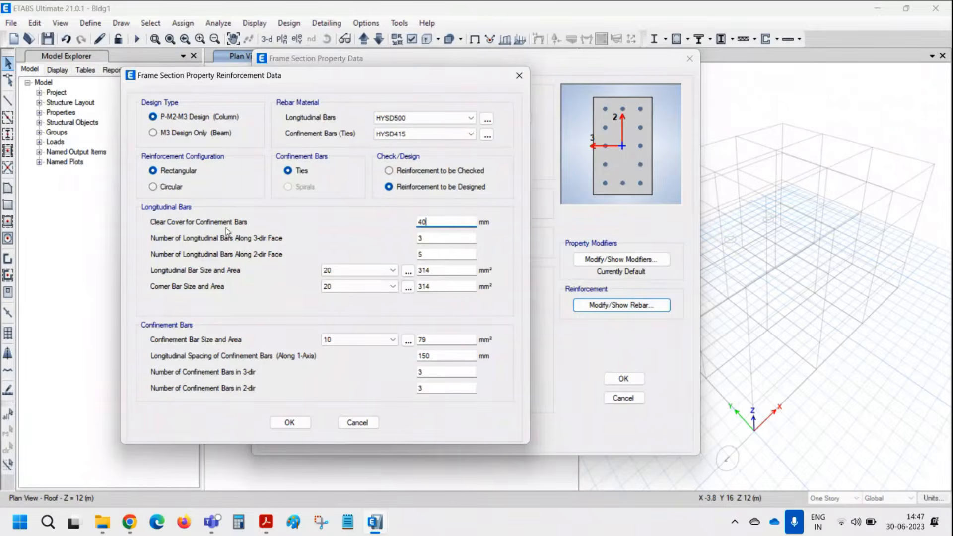
pyautogui.click(422, 238)
pyautogui.click(467, 252)
# Try confinement bar size 8 for the column section, and set it back to 10
pyautogui.click(364, 340)
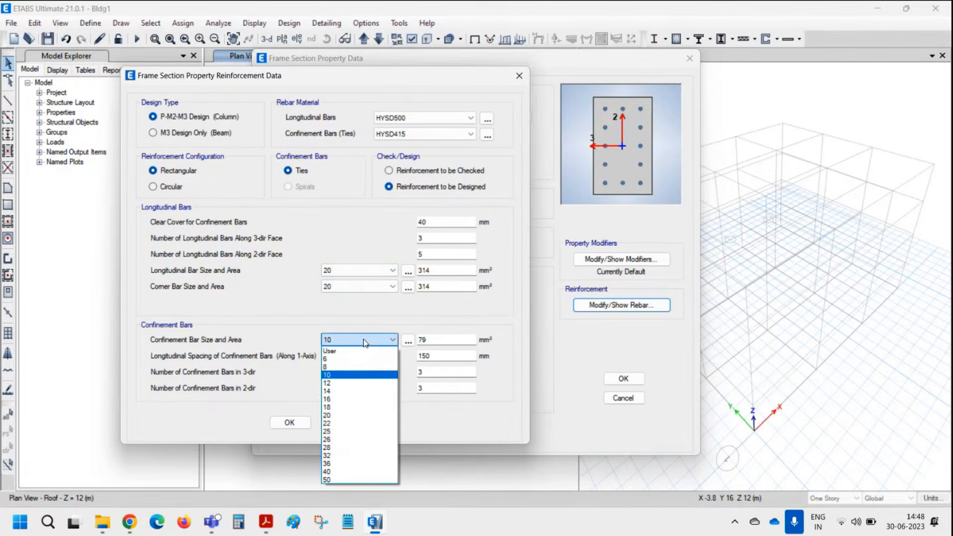
pyautogui.click(357, 367)
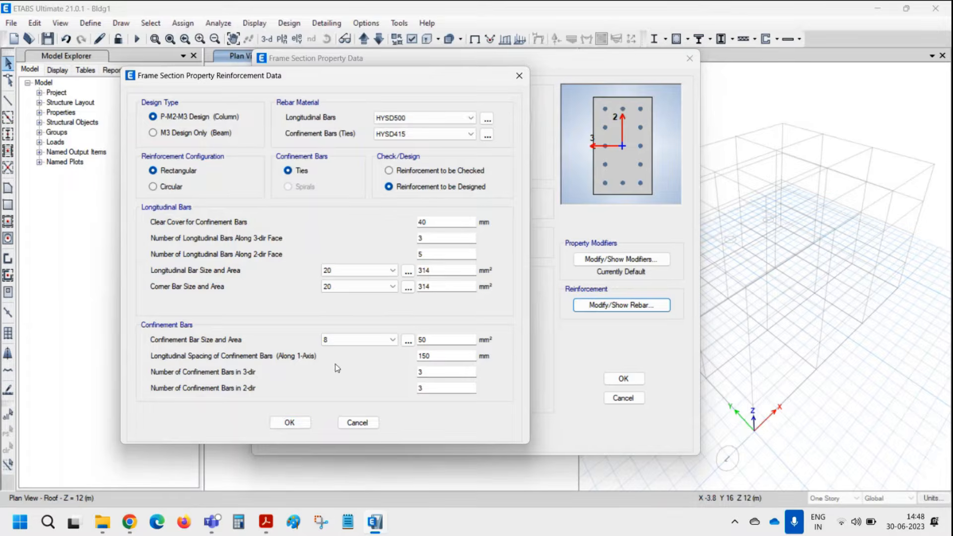
pyautogui.click(342, 341)
pyautogui.click(339, 379)
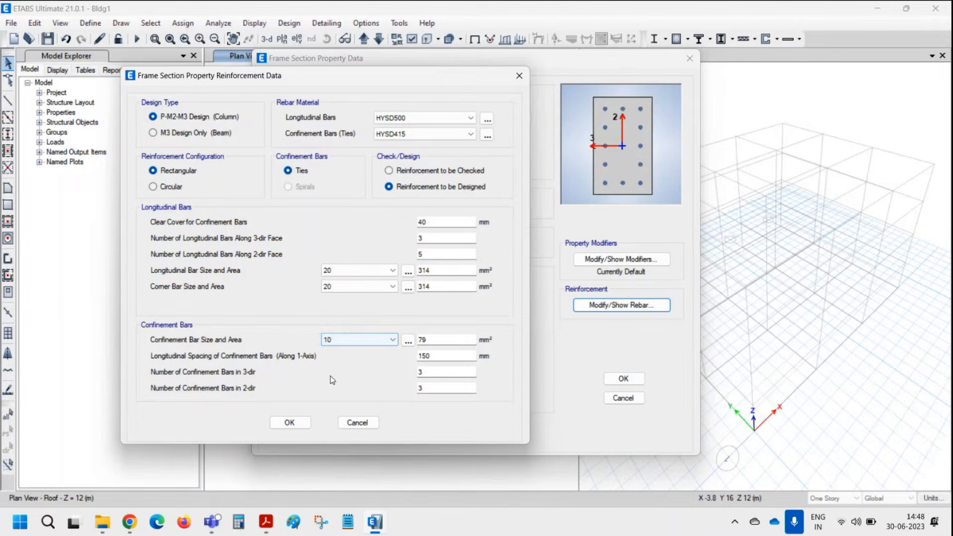
# Accept the column's reinforcement data and the C300X500 section, and close the frame properties list
pyautogui.click(290, 423)
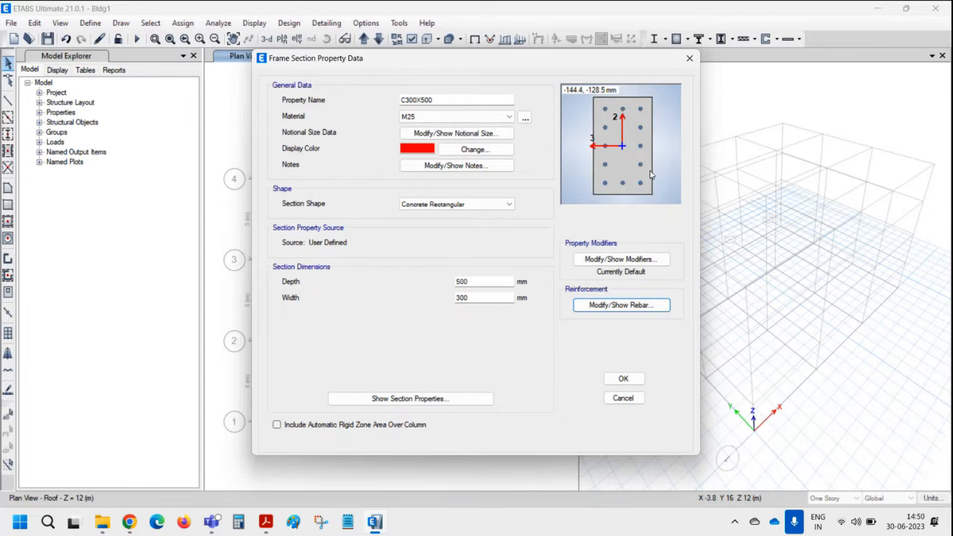
pyautogui.click(612, 380)
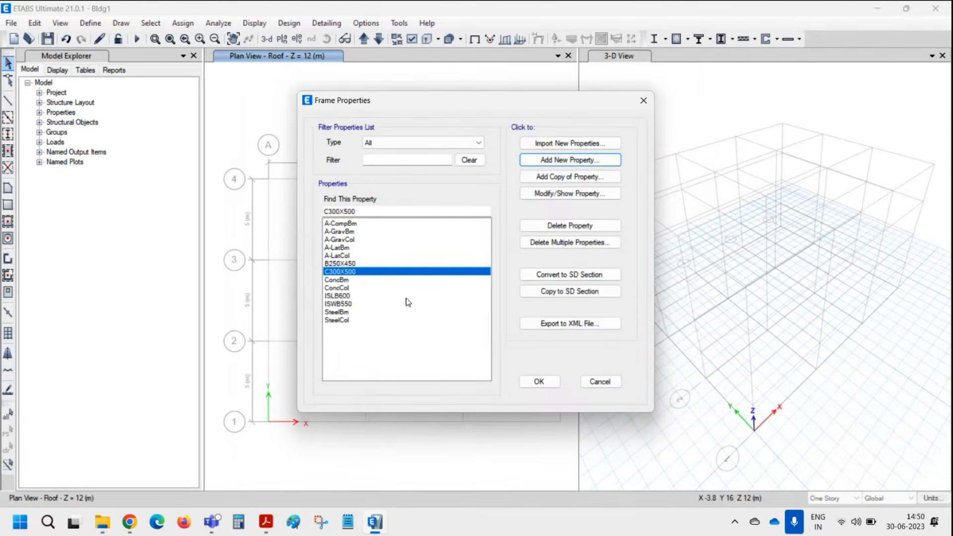
pyautogui.click(539, 382)
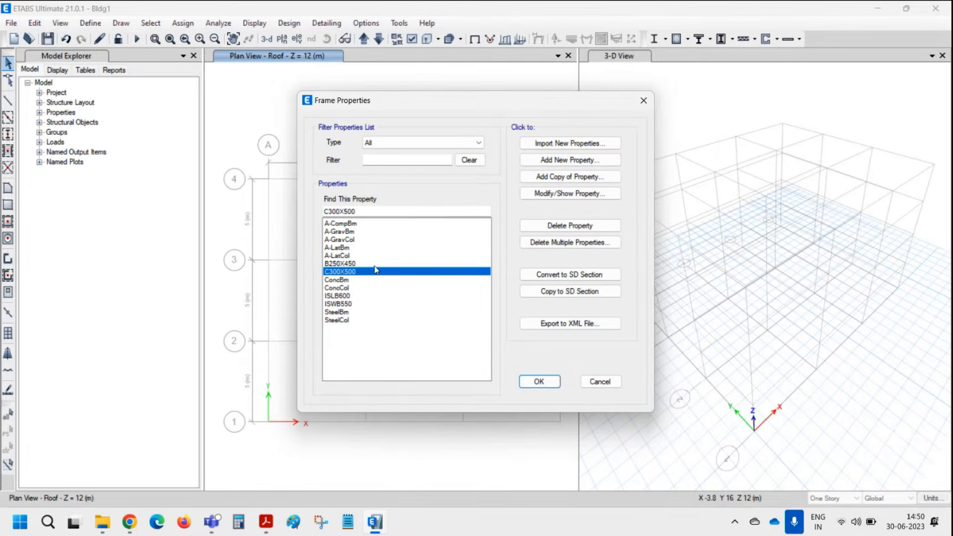
pyautogui.click(557, 181)
pyautogui.click(554, 385)
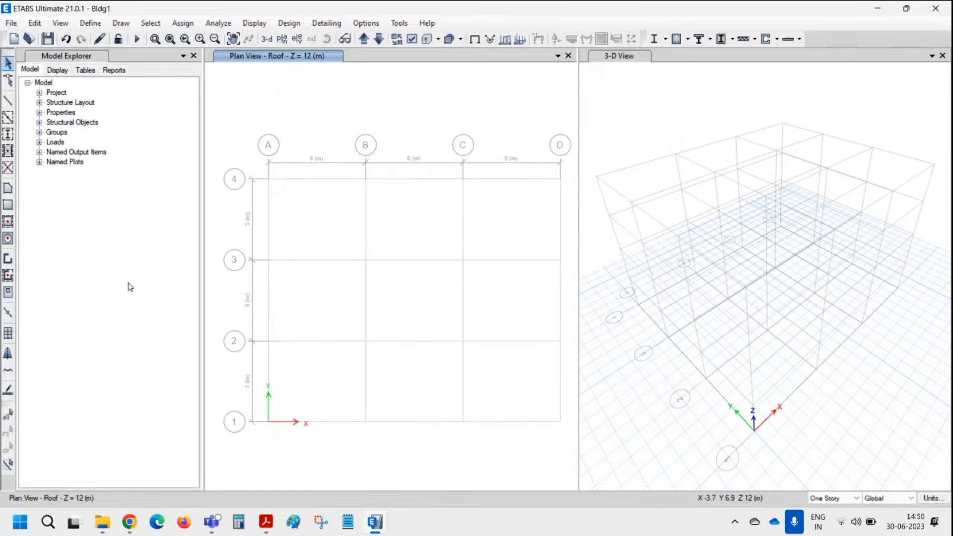
# Add a new slab property named S150 with M25 as its slab material
pyautogui.click(92, 24)
pyautogui.moveTo(121, 59)
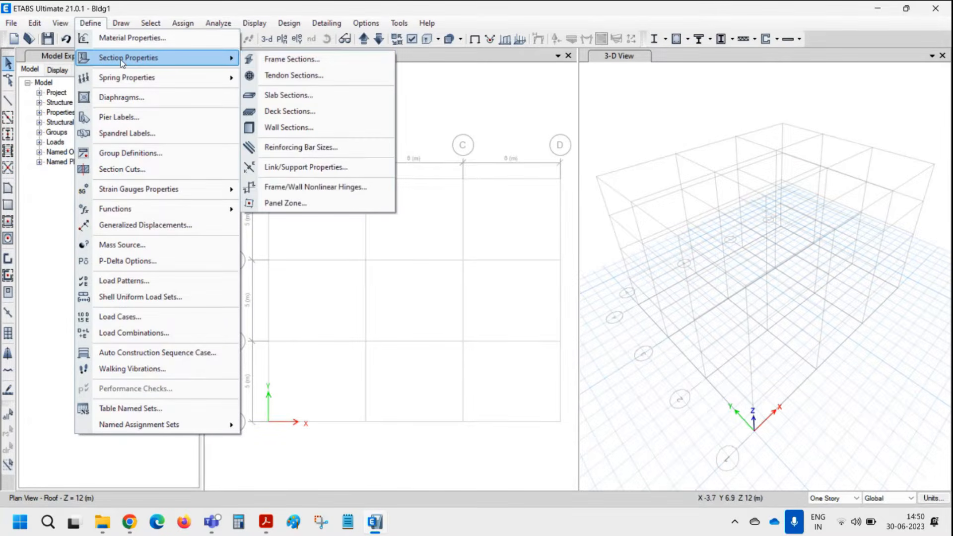
pyautogui.click(306, 97)
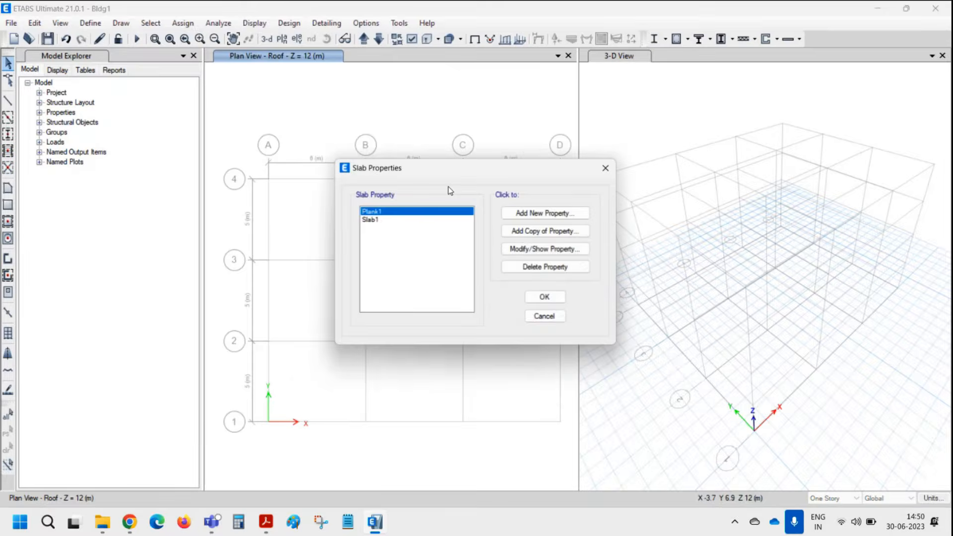
pyautogui.click(528, 219)
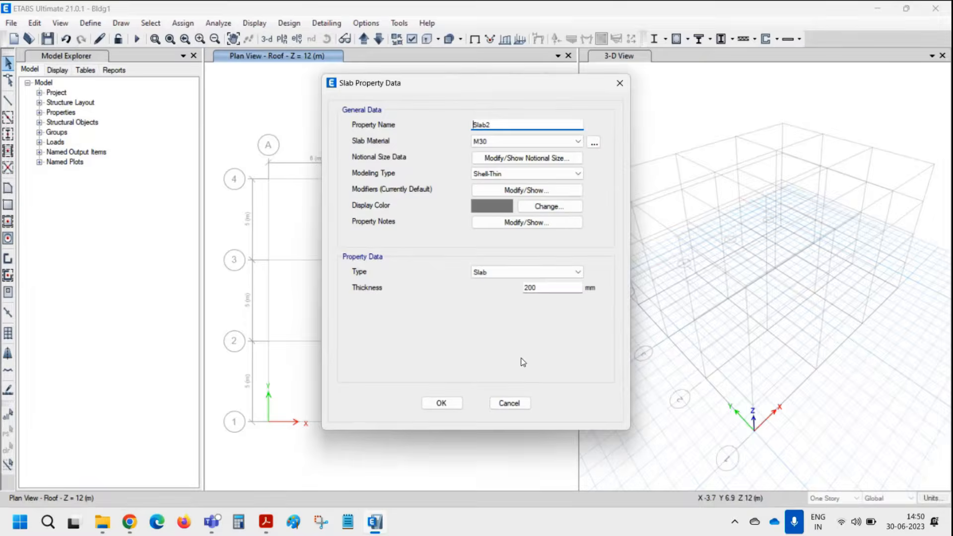
pyautogui.doubleClick(497, 125)
pyautogui.write('S150')
pyautogui.click(487, 146)
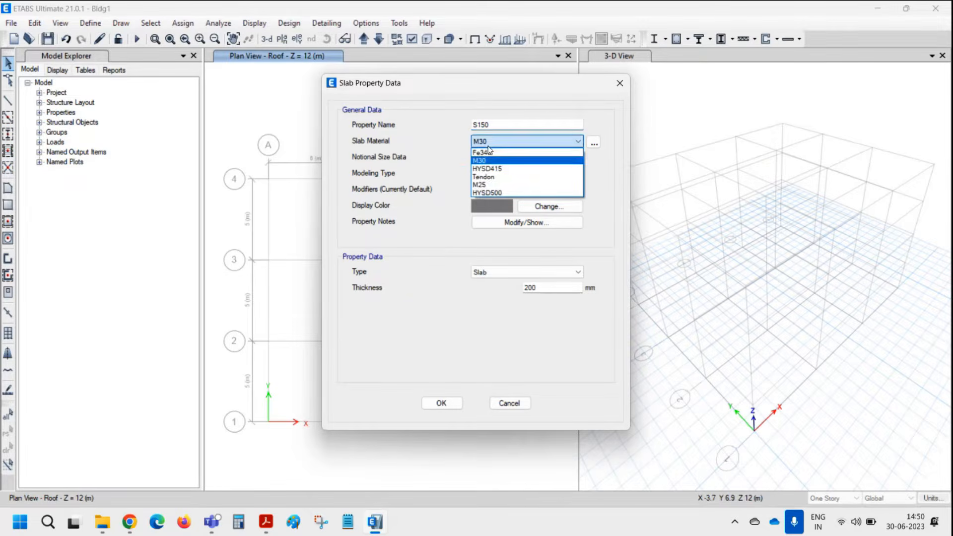
pyautogui.click(496, 183)
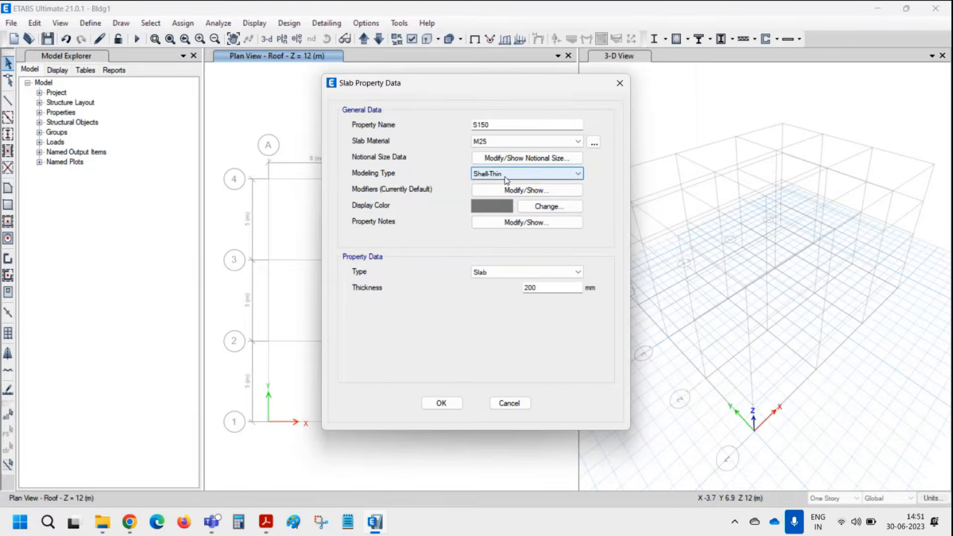
# Review the modeling type options for the S150 slab and set it to Membrane
pyautogui.click(506, 179)
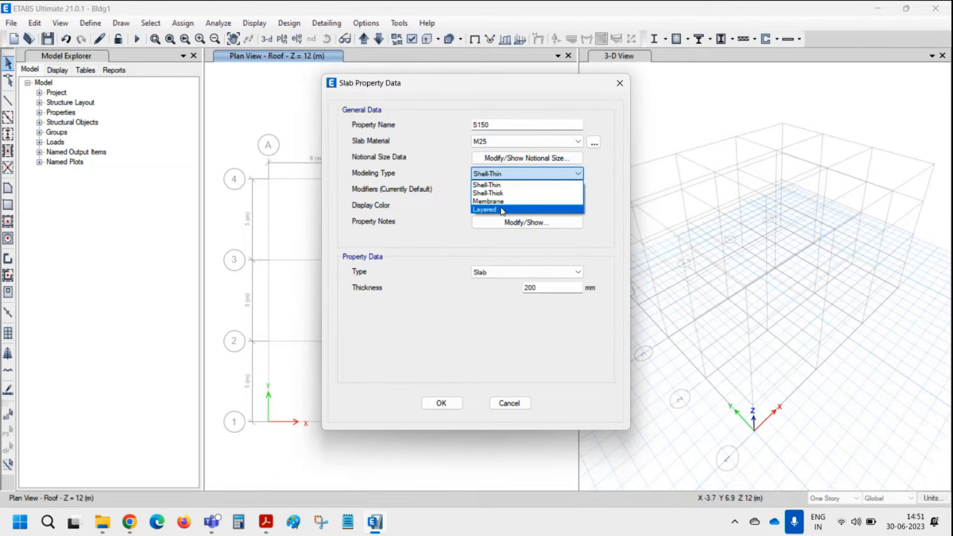
pyautogui.click(598, 207)
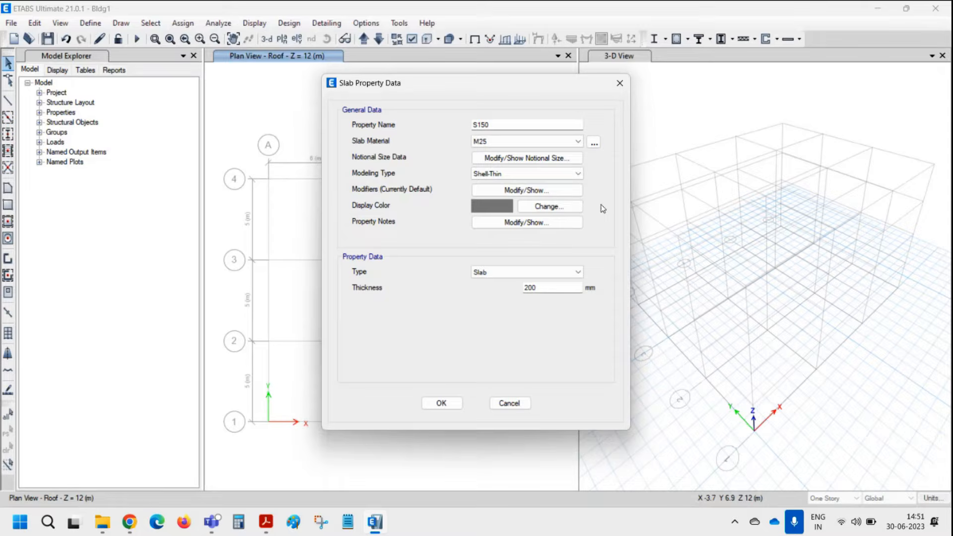
pyautogui.click(523, 174)
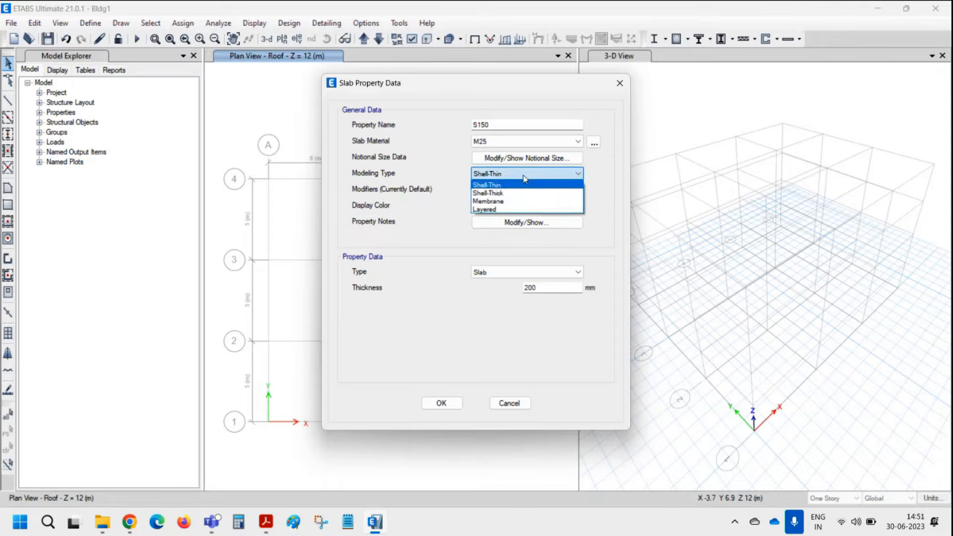
pyautogui.click(510, 202)
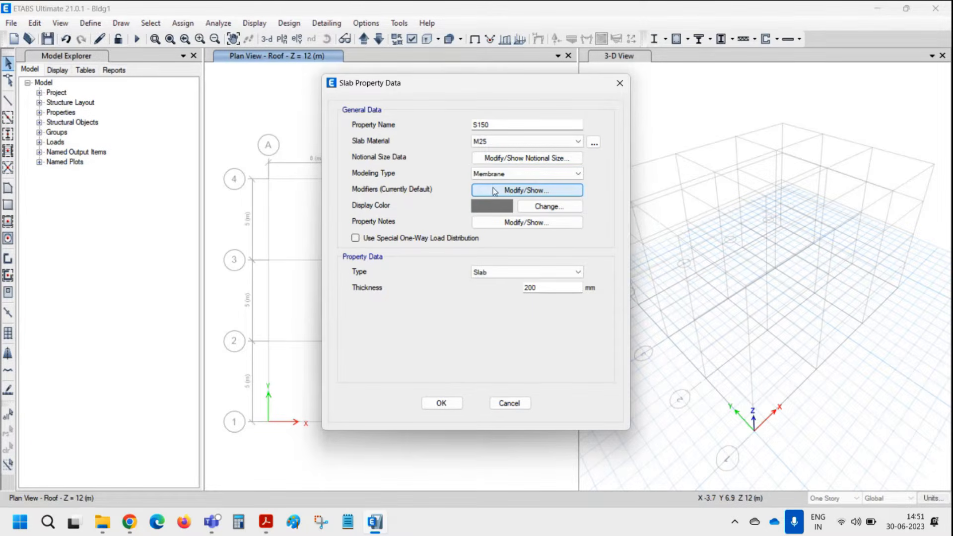
pyautogui.click(512, 174)
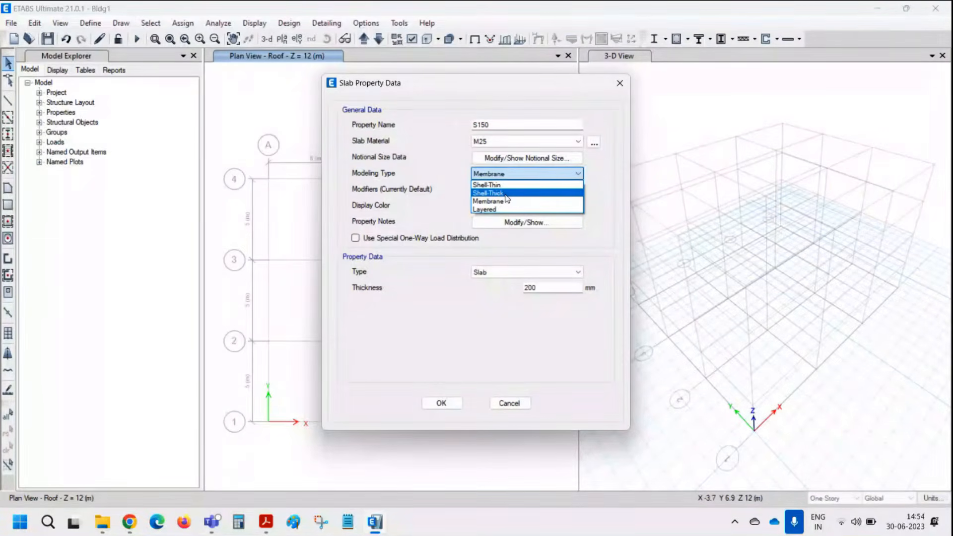
pyautogui.click(595, 178)
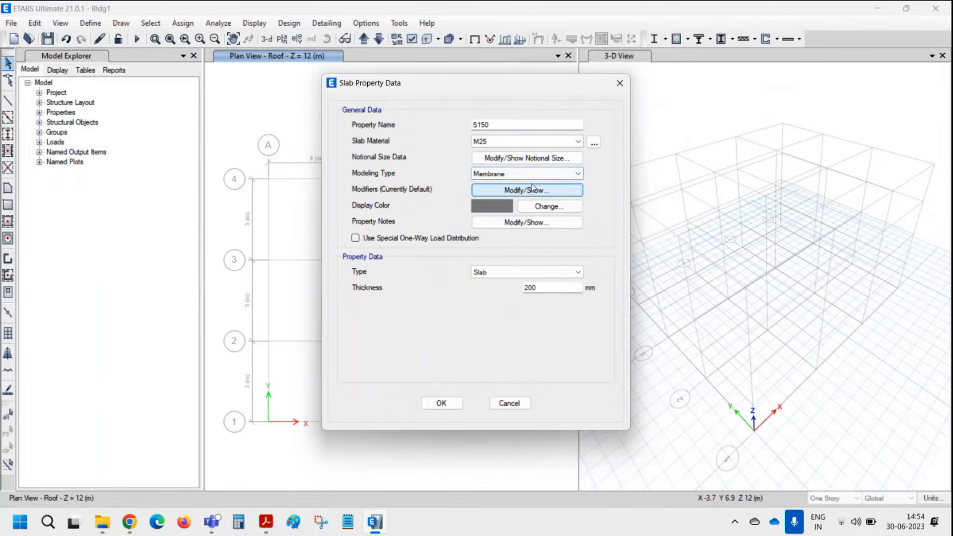
pyautogui.click(498, 178)
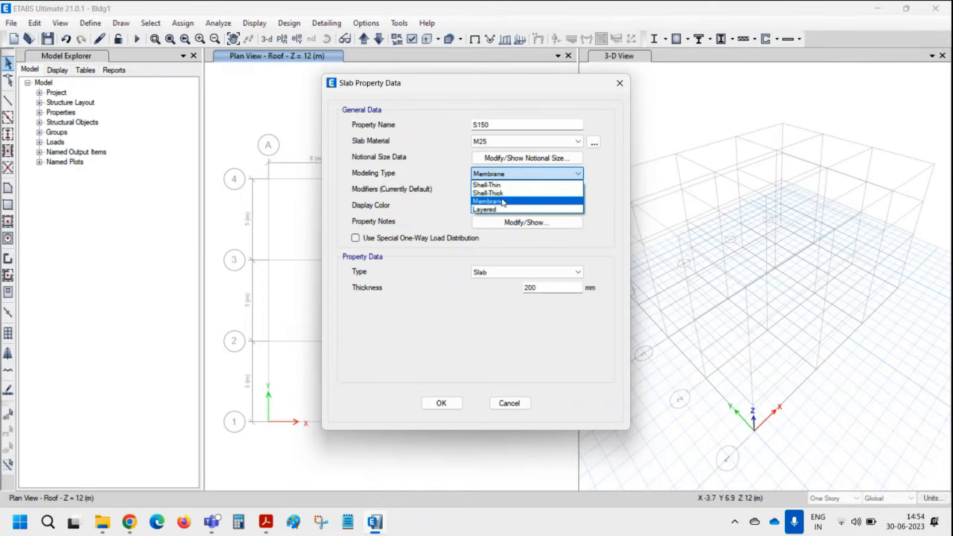
pyautogui.click(527, 183)
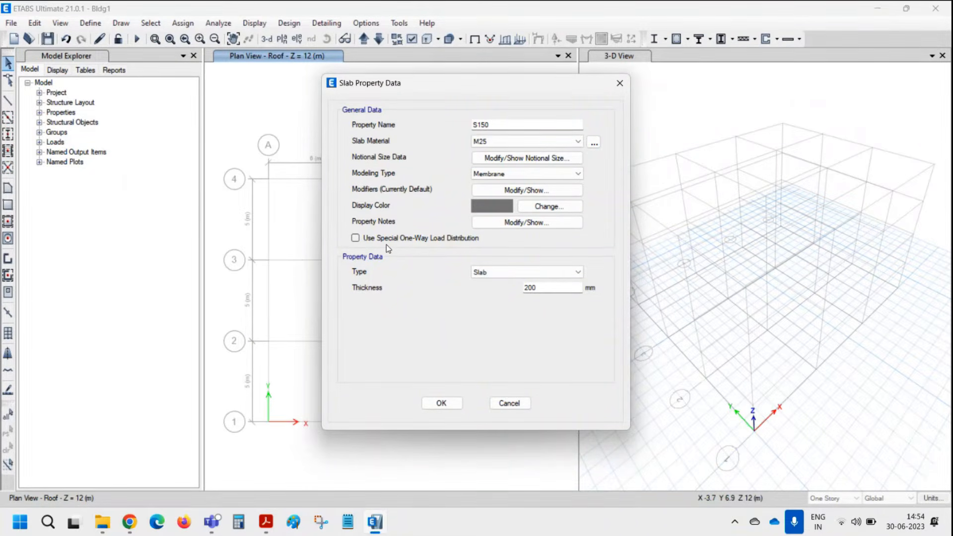
# Set the slab's thickness to 150 mm, accept the slab property with type Slab, and save the model
pyautogui.click(526, 273)
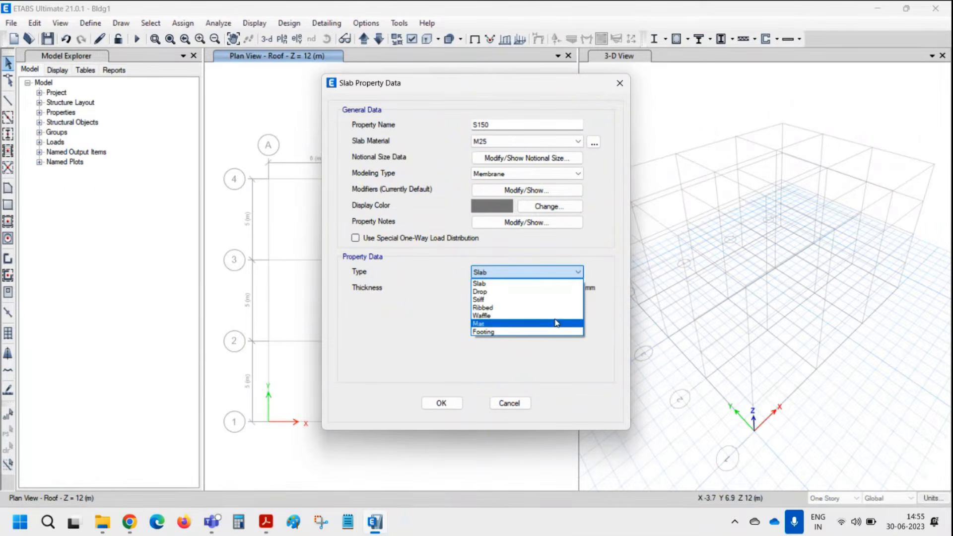
pyautogui.click(616, 310)
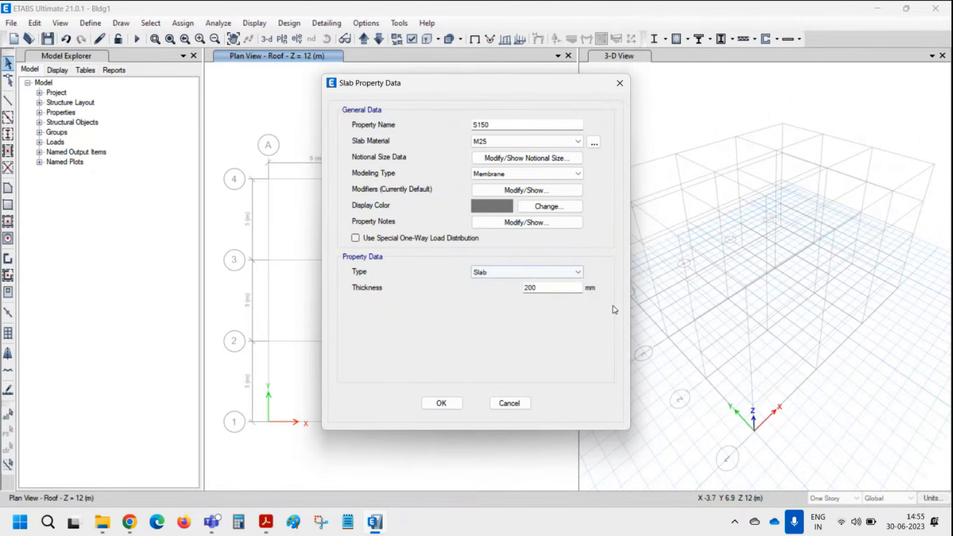
pyautogui.doubleClick(530, 288)
pyautogui.write('150')
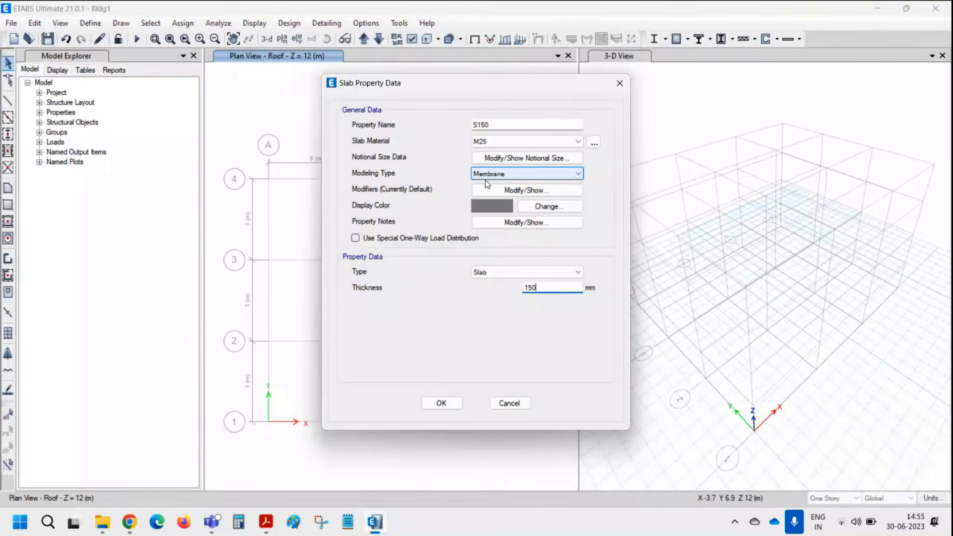
pyautogui.click(449, 406)
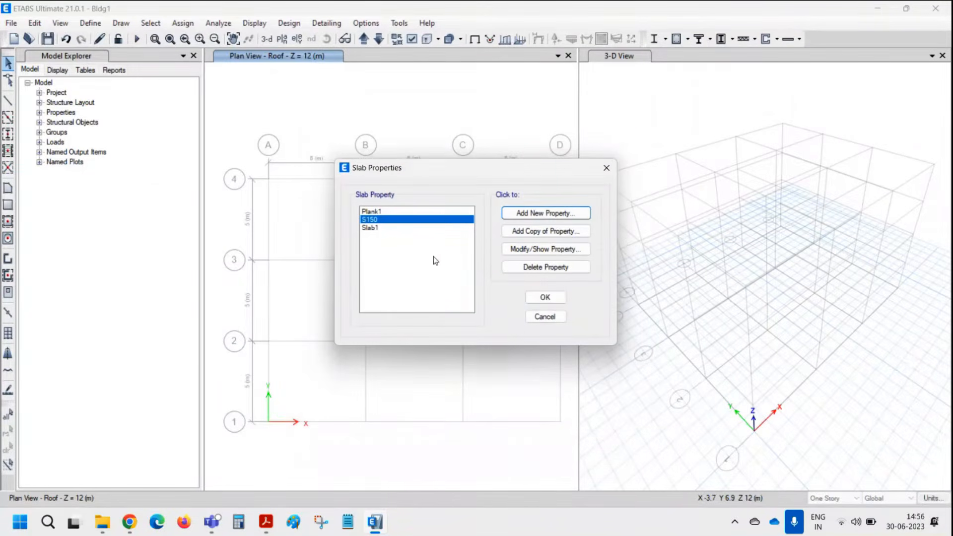
pyautogui.click(544, 298)
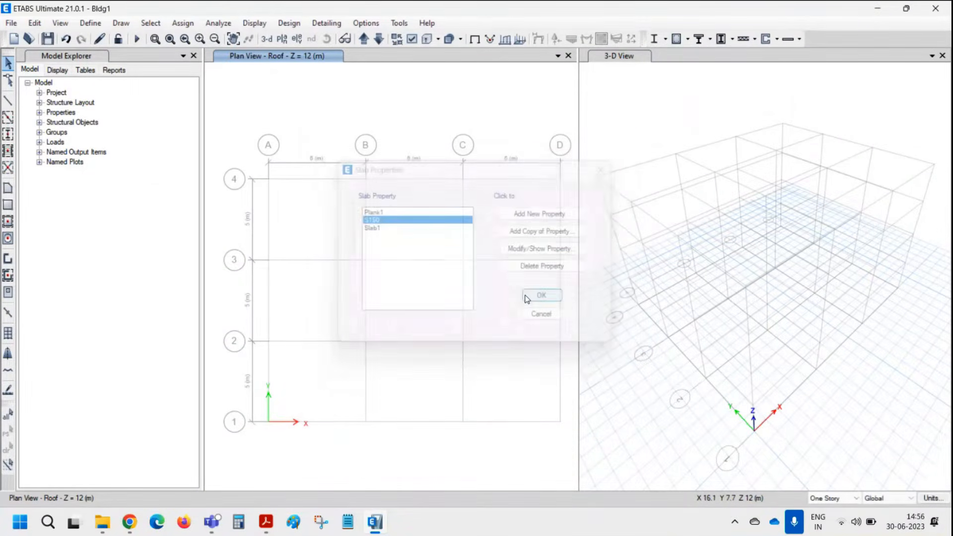
pyautogui.click(43, 40)
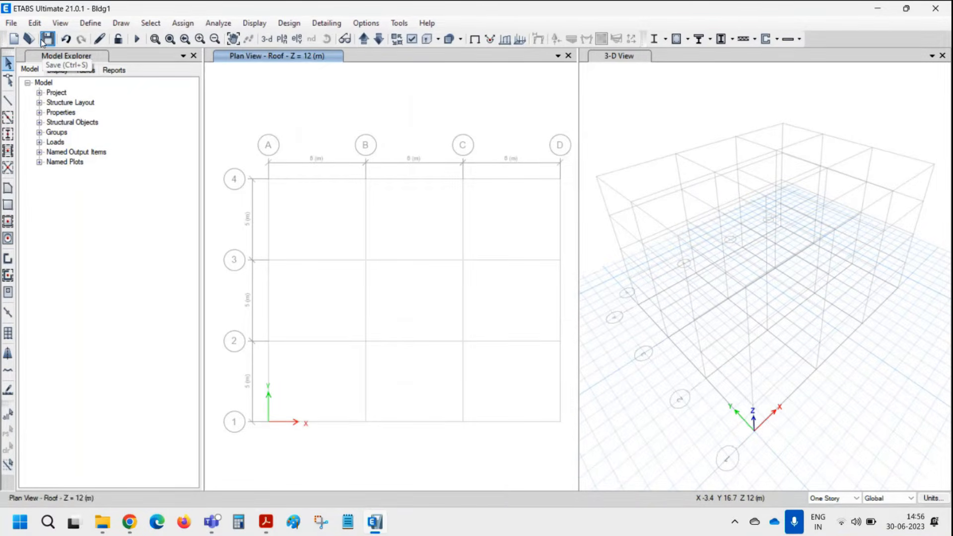
# Open the load pattern definitions and examine the Dead and Live patterns and the available load types
pyautogui.click(96, 25)
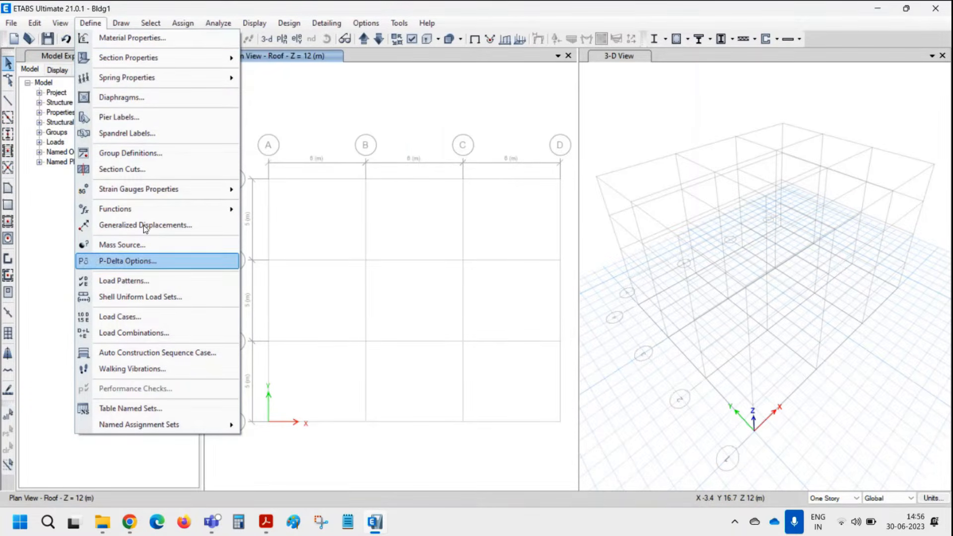
pyautogui.click(142, 281)
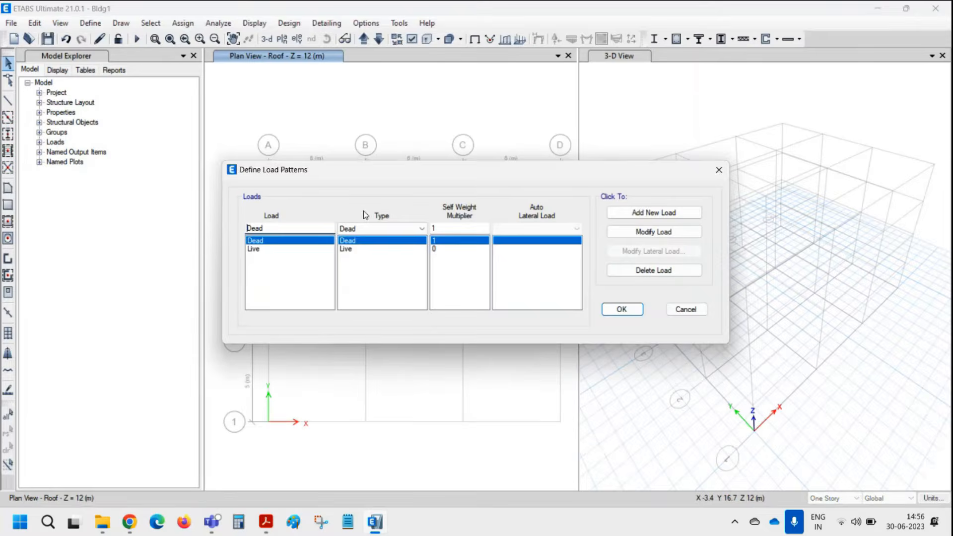
pyautogui.moveTo(487, 173); pyautogui.dragTo(470, 132)
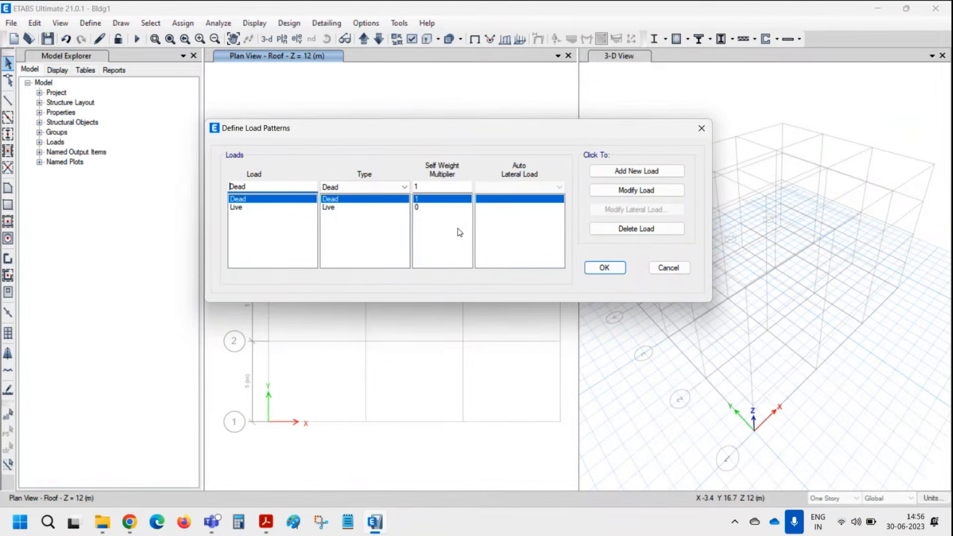
pyautogui.click(351, 207)
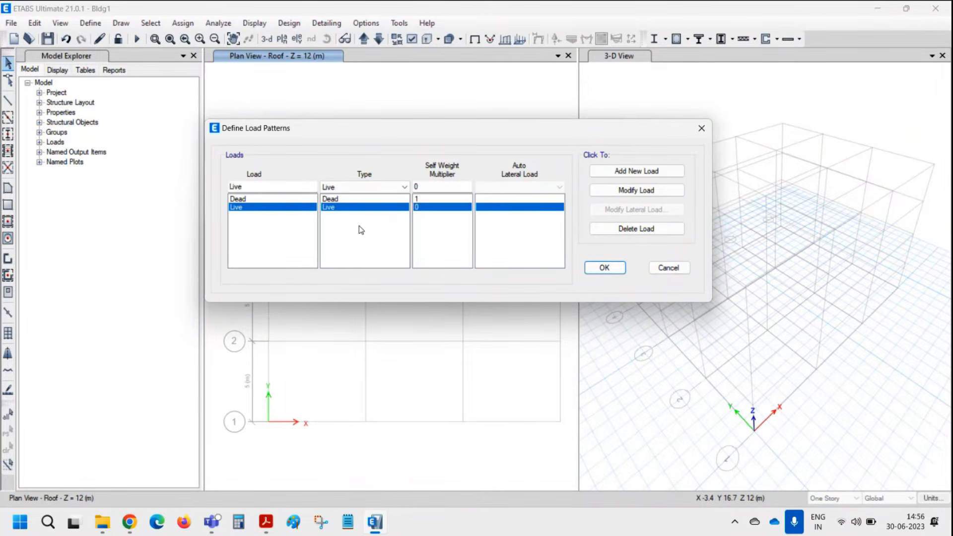
pyautogui.click(293, 199)
pyautogui.click(257, 208)
pyautogui.doubleClick(255, 188)
pyautogui.click(371, 187)
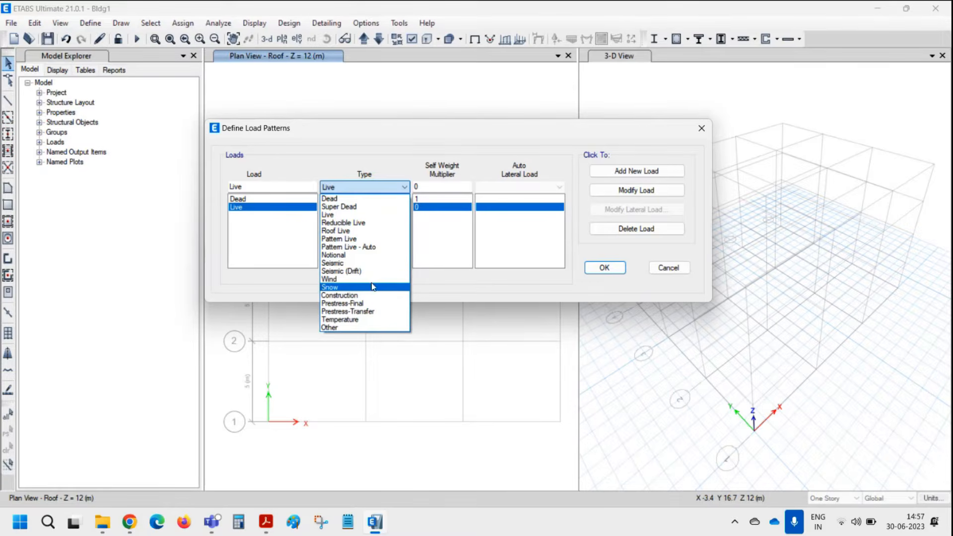
pyautogui.click(335, 151)
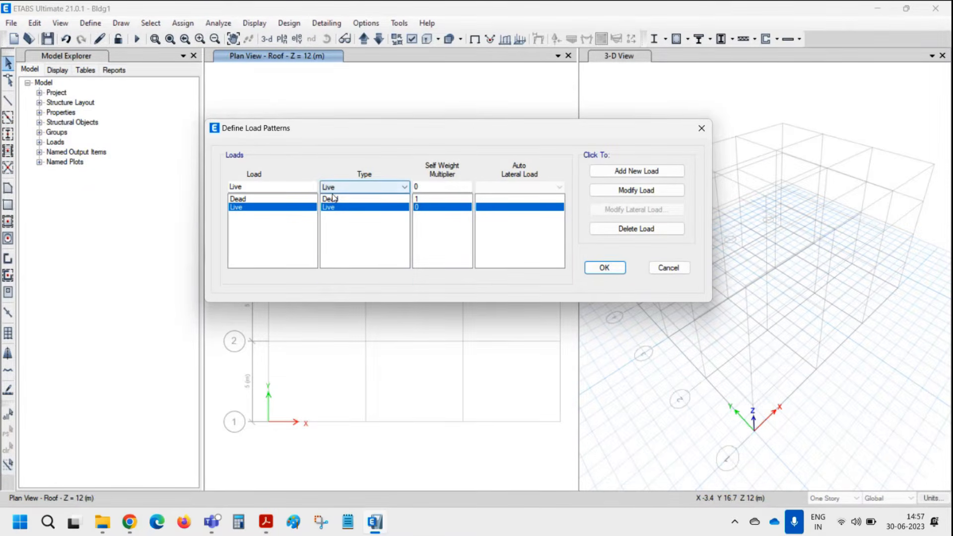
pyautogui.click(272, 200)
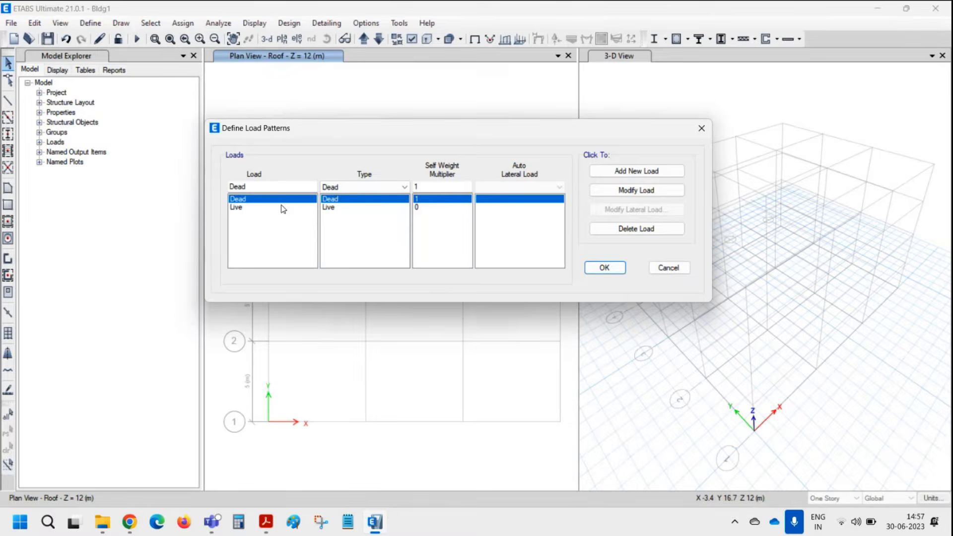
# Compare the self-weight multipliers of the Dead and Live load patterns and close the load pattern definitions
pyautogui.click(281, 207)
pyautogui.click(285, 199)
pyautogui.click(298, 207)
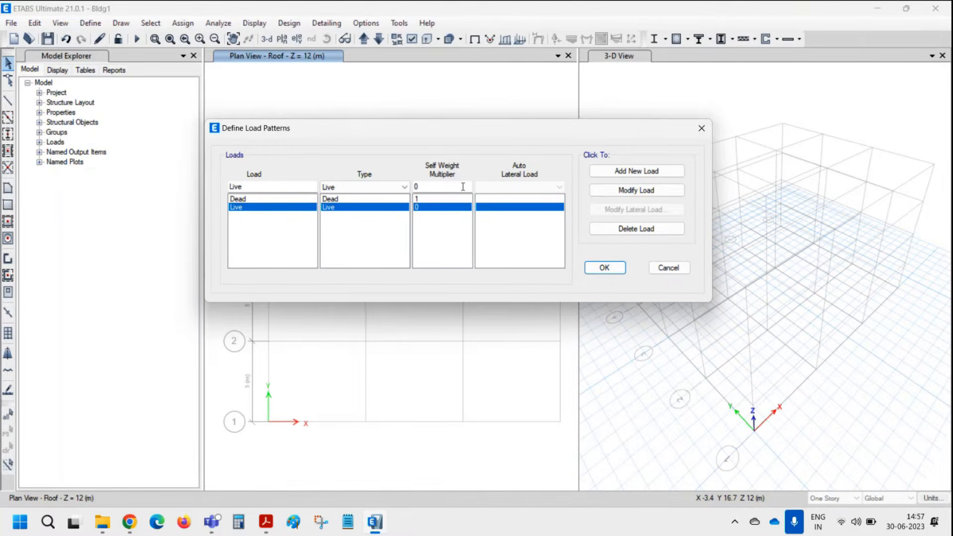
pyautogui.click(455, 200)
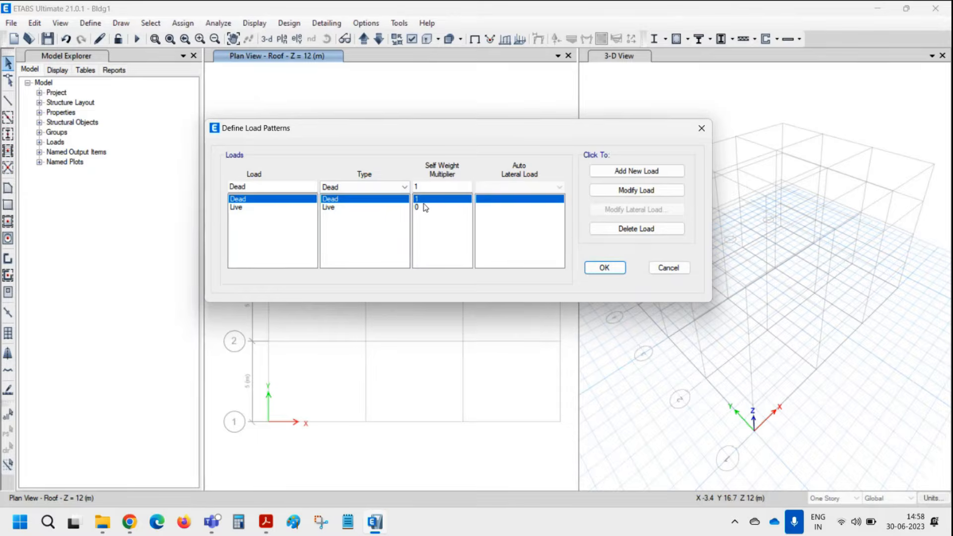
pyautogui.click(426, 208)
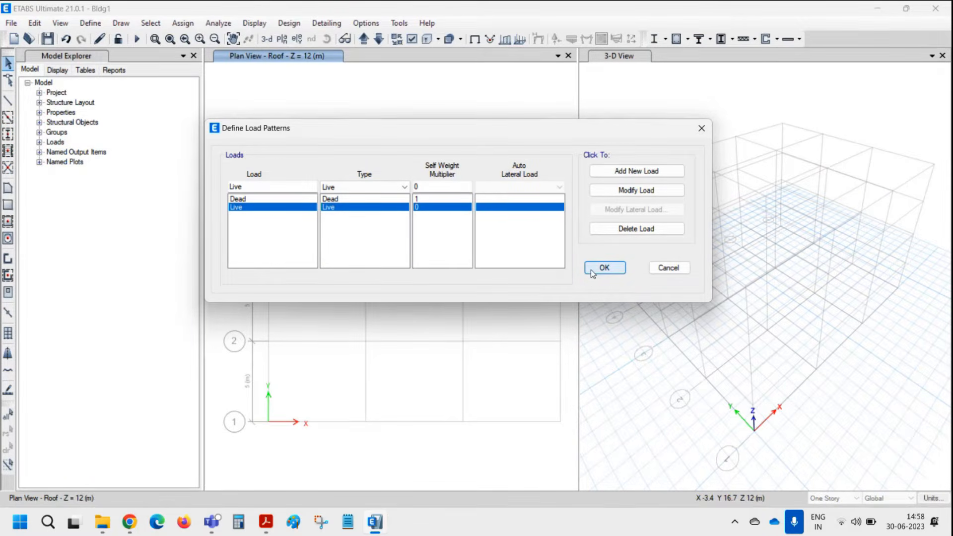
pyautogui.click(604, 267)
# Open the load case definitions and examine the names and types of the Dead and Live cases
pyautogui.click(91, 23)
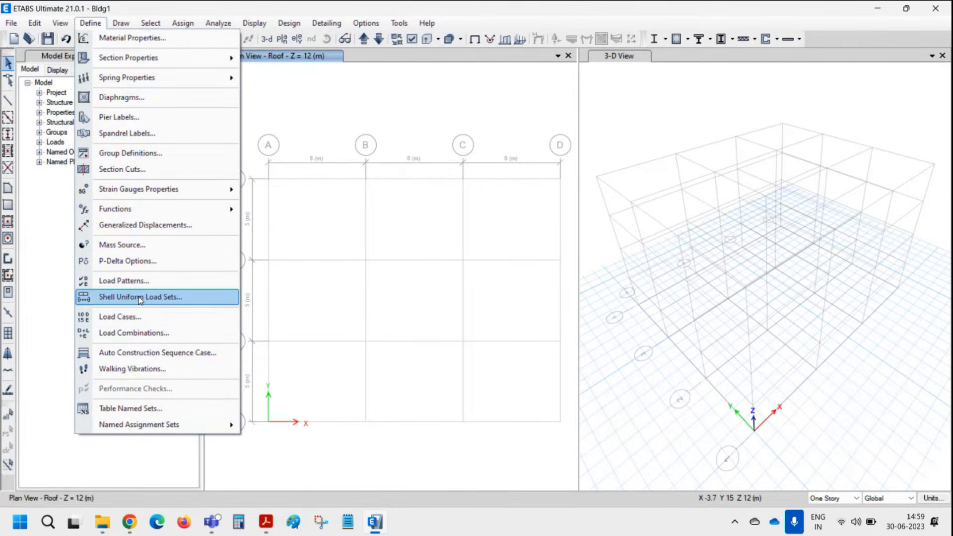
pyautogui.click(137, 320)
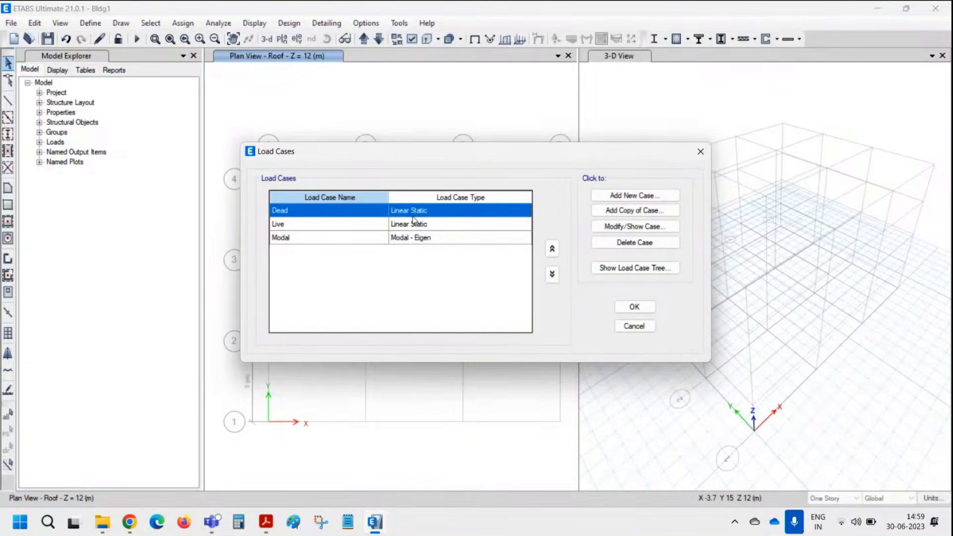
pyautogui.click(423, 224)
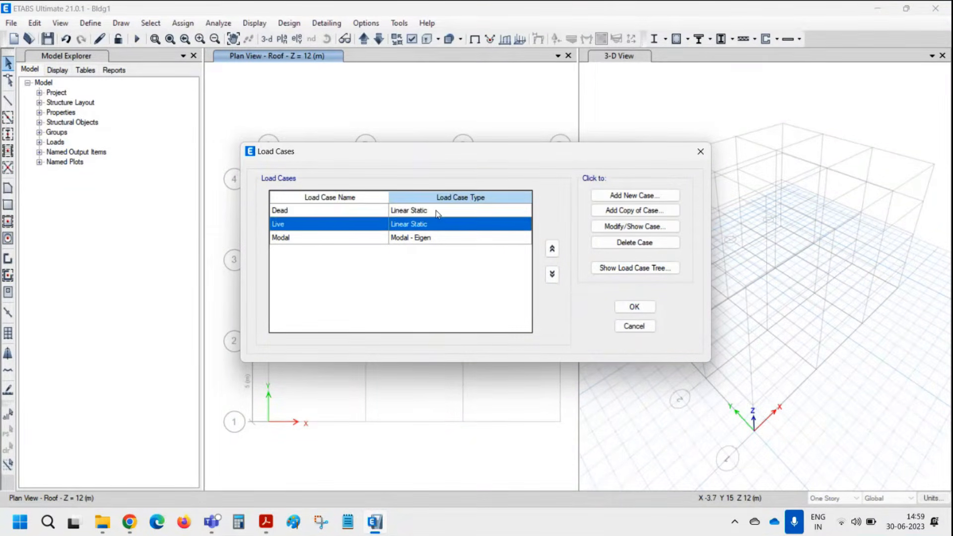
pyautogui.click(437, 211)
pyautogui.click(444, 226)
pyautogui.click(285, 212)
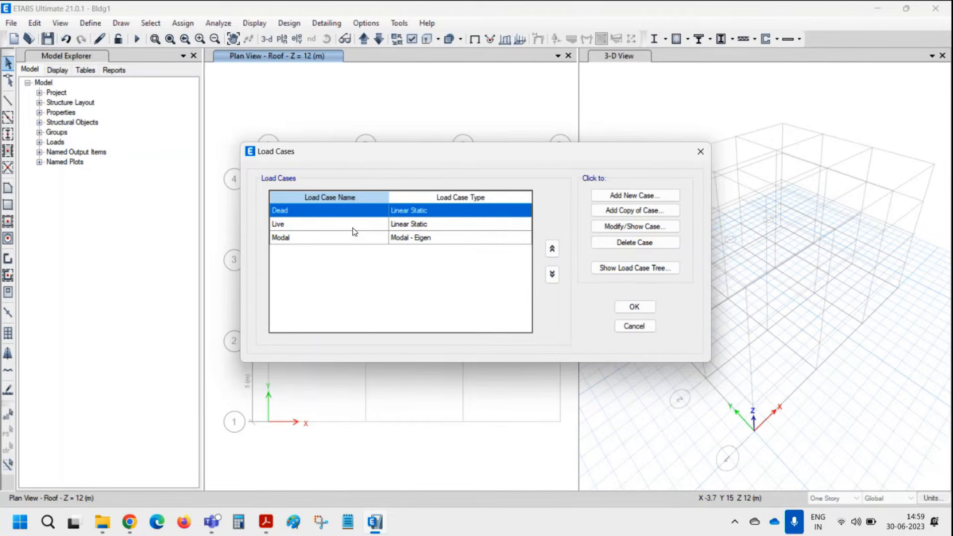
pyautogui.click(306, 226)
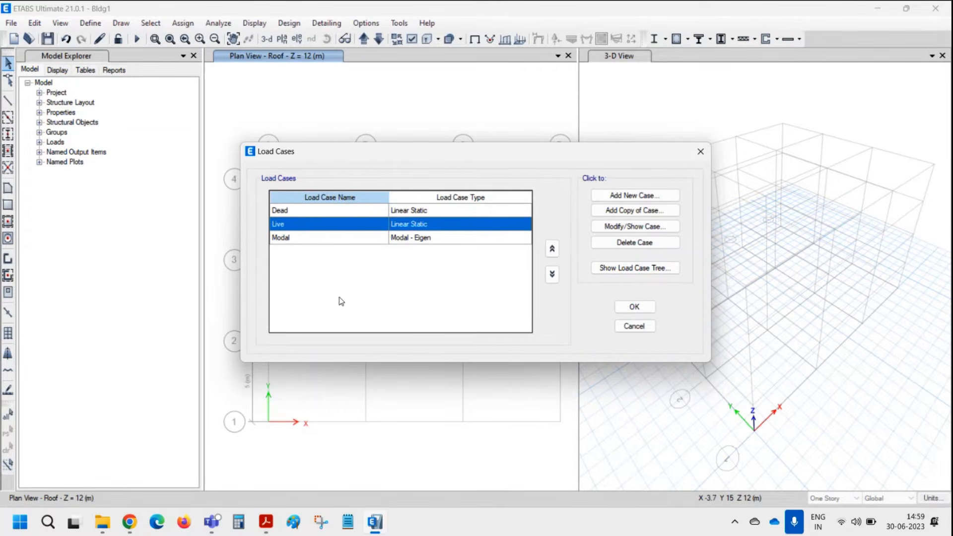
pyautogui.click(433, 213)
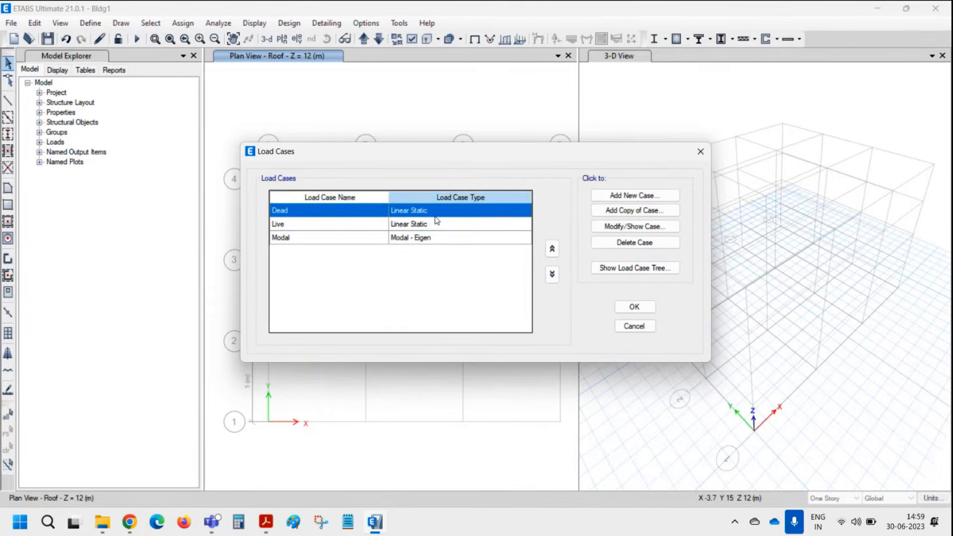
# Open the Dead load case data, review the available load case types and the applied load pattern, and cancel
pyautogui.click(635, 226)
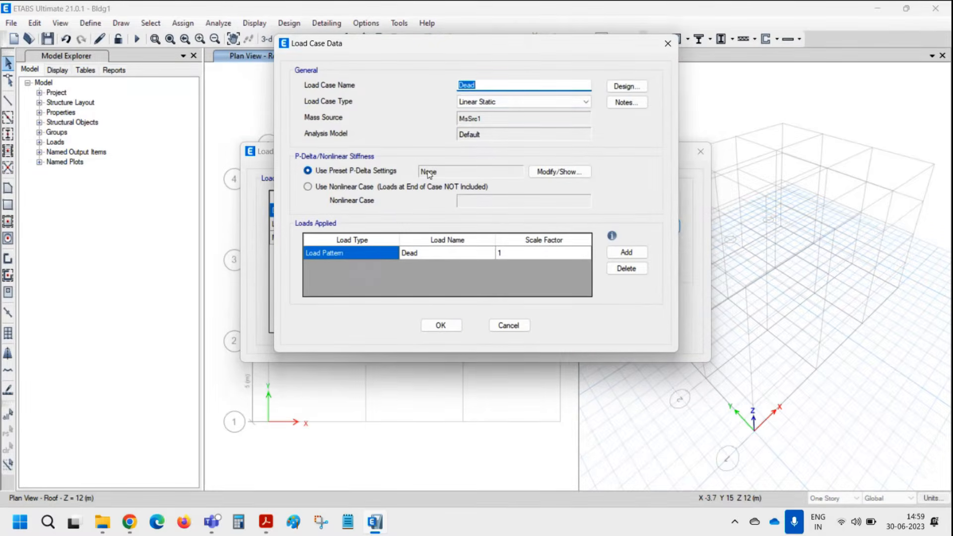
pyautogui.moveTo(534, 47); pyautogui.dragTo(677, 62)
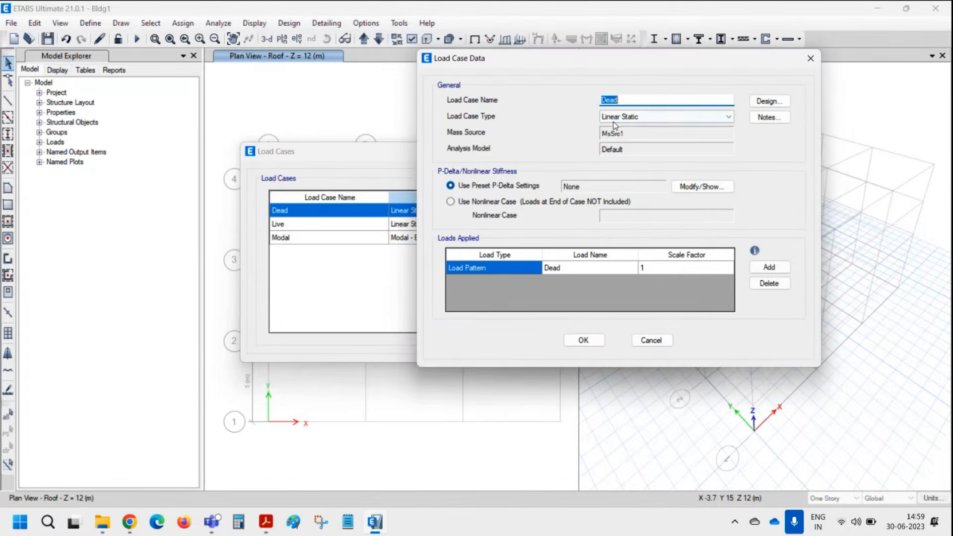
pyautogui.click(641, 117)
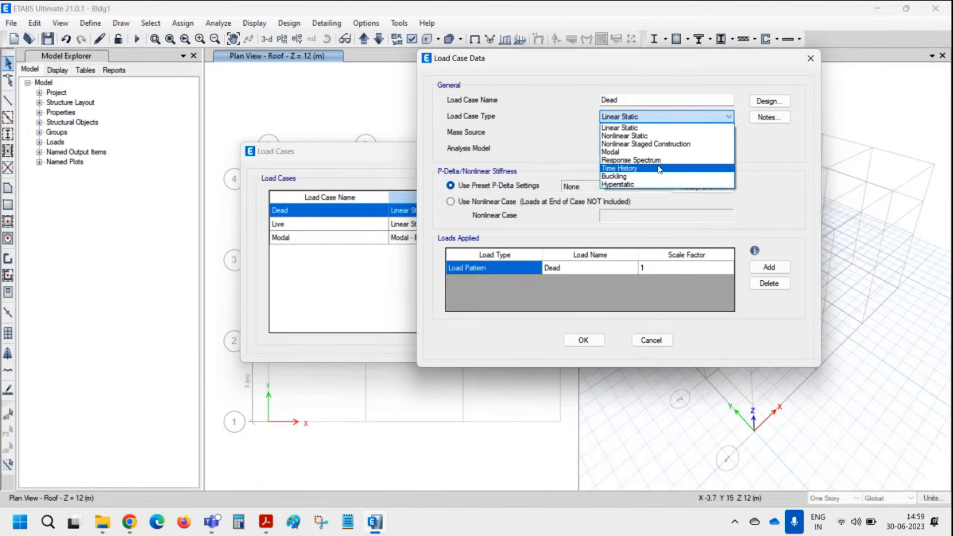
pyautogui.click(780, 167)
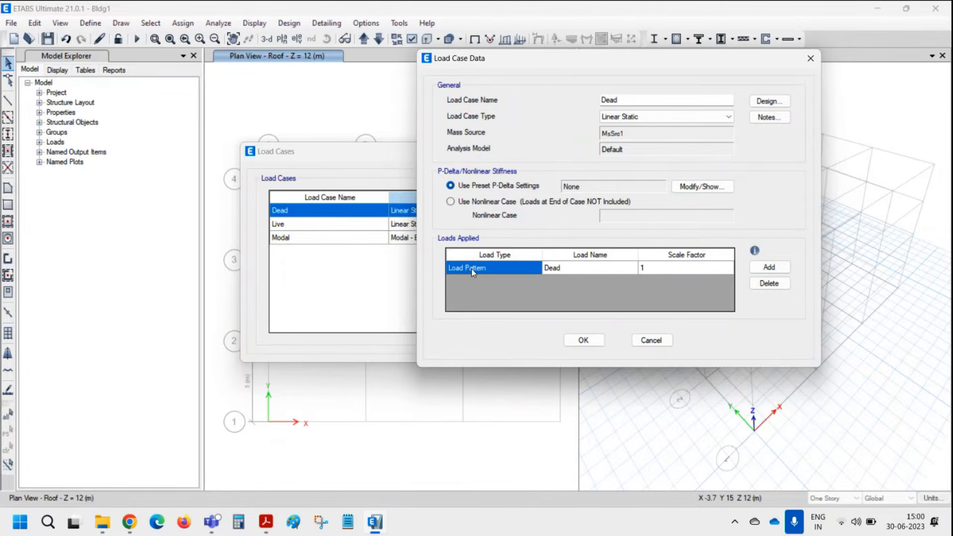
pyautogui.click(498, 267)
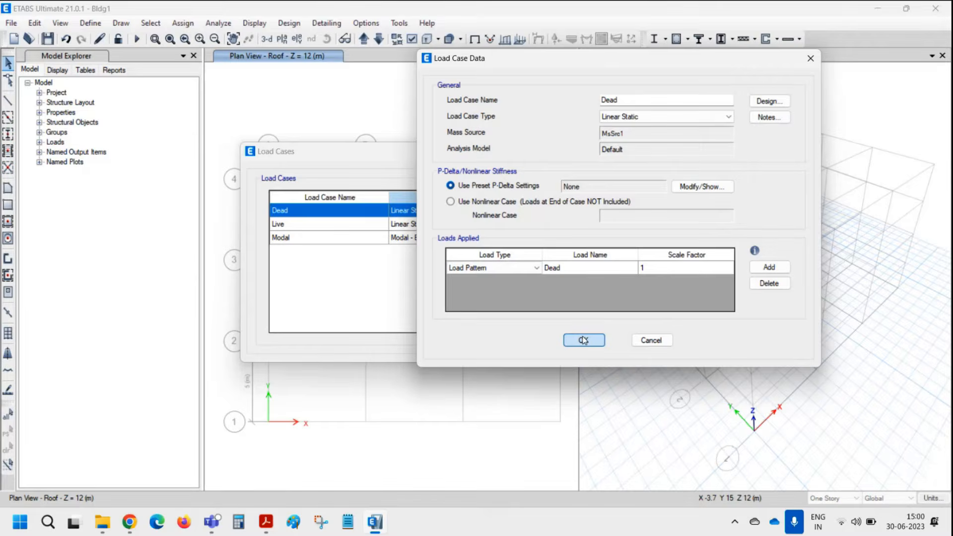
pyautogui.click(651, 341)
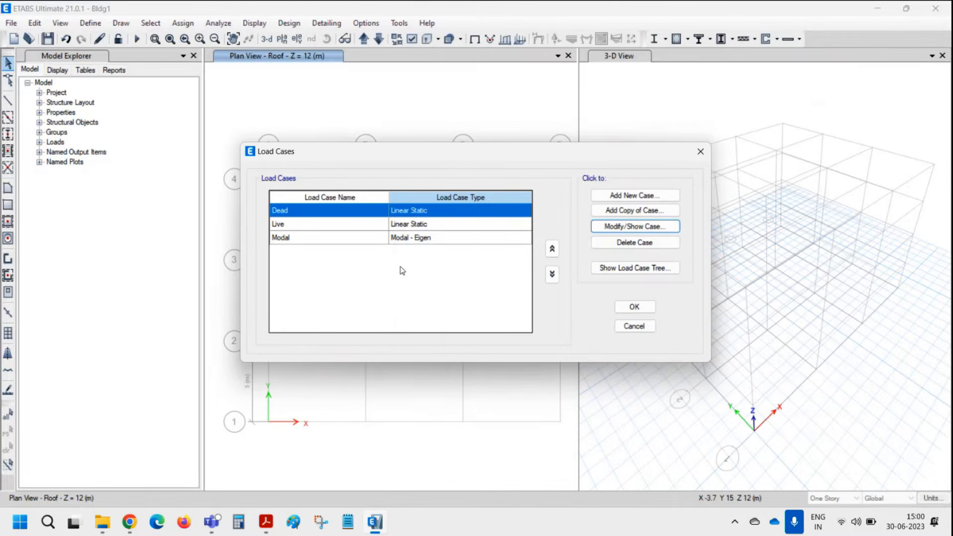
# Accept the load cases after checking the Modal case, and open the load combination definitions
pyautogui.click(354, 238)
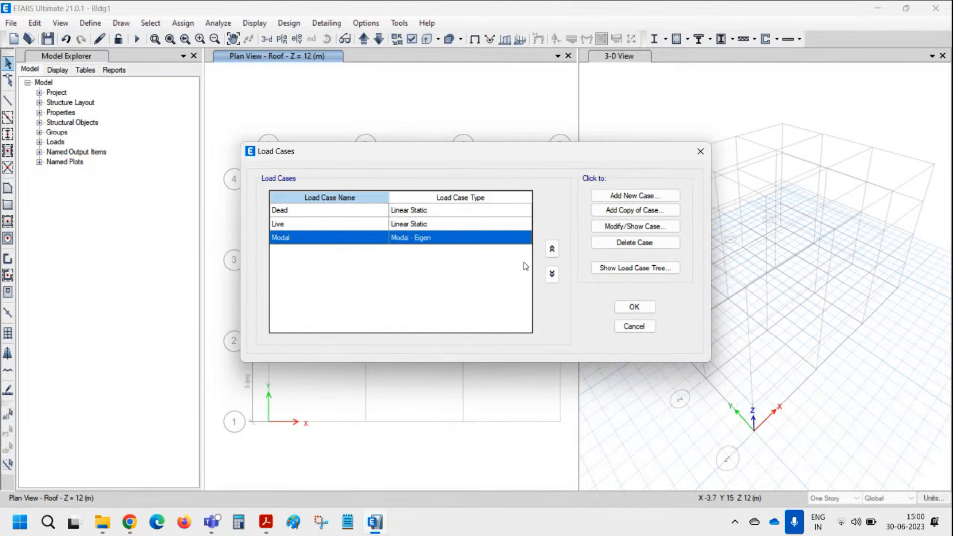
pyautogui.click(634, 308)
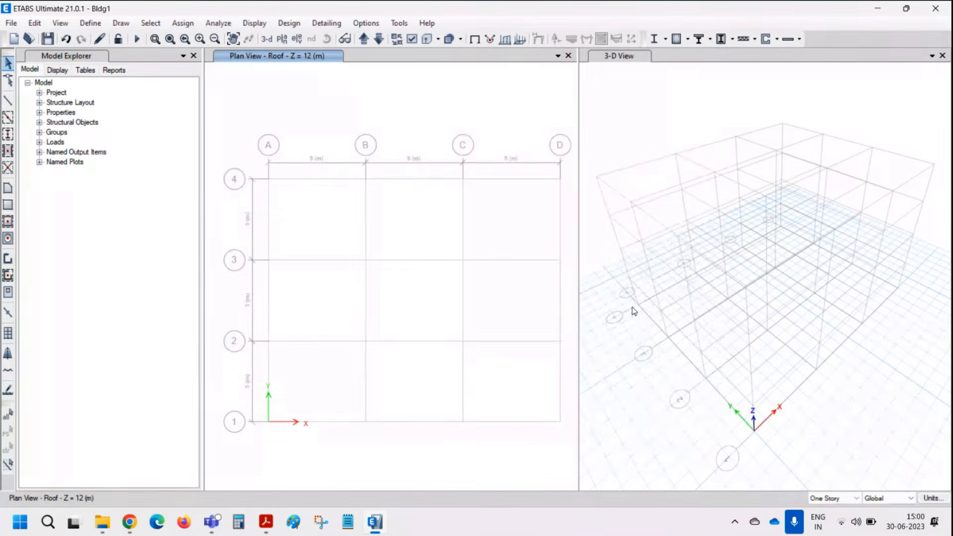
pyautogui.click(89, 24)
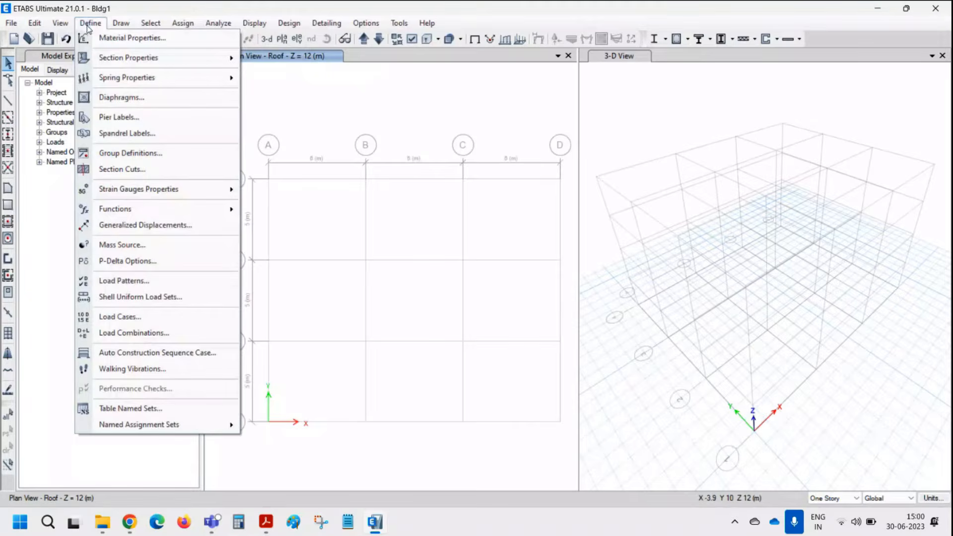
pyautogui.click(141, 335)
pyautogui.click(571, 206)
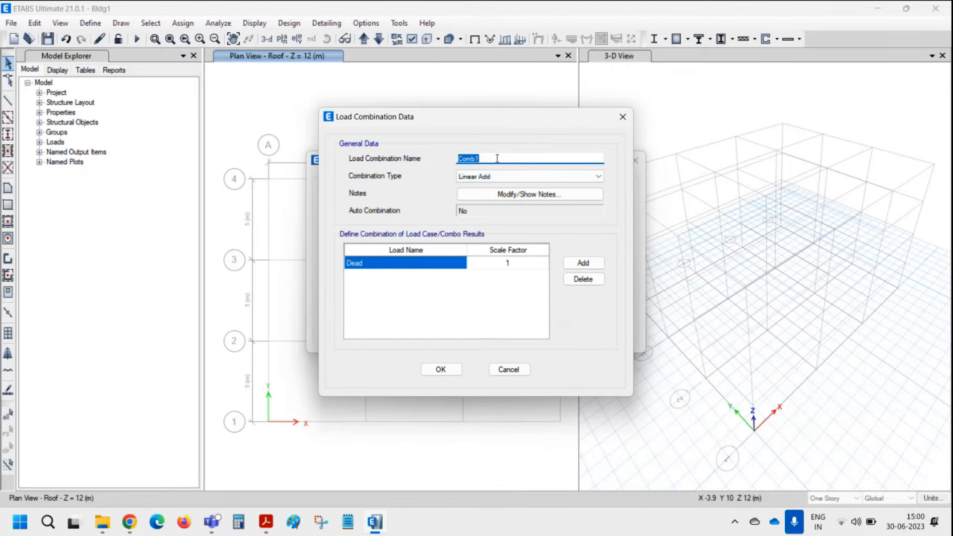
pyautogui.click(495, 178)
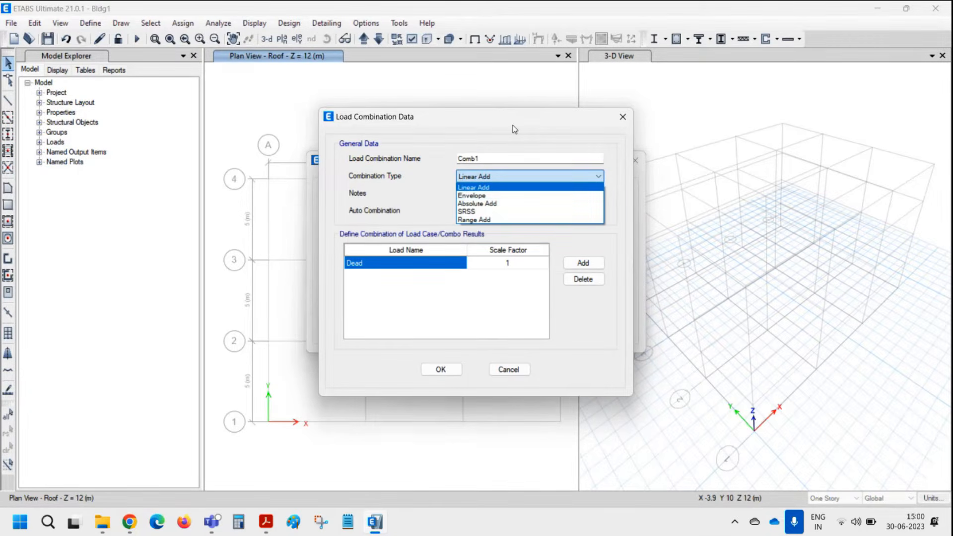
pyautogui.click(496, 187)
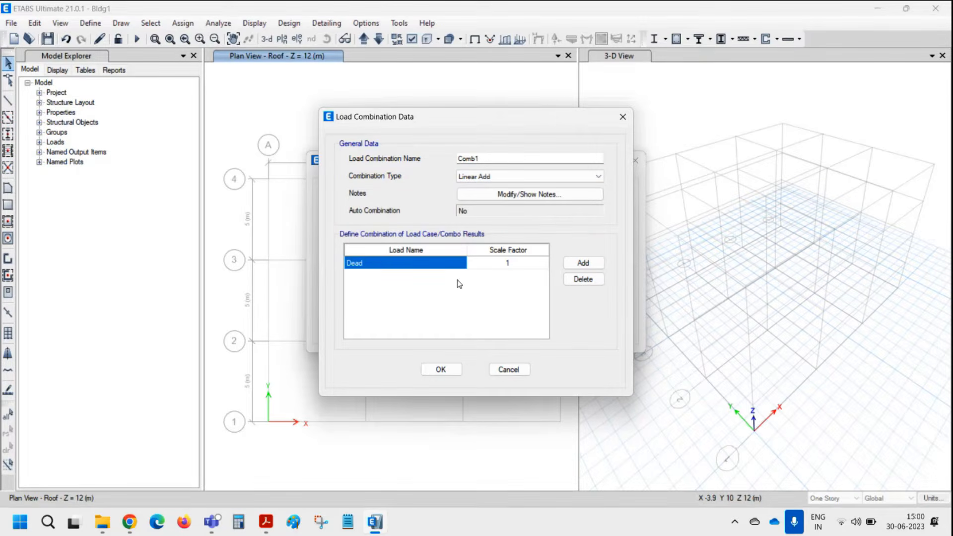
pyautogui.click(583, 263)
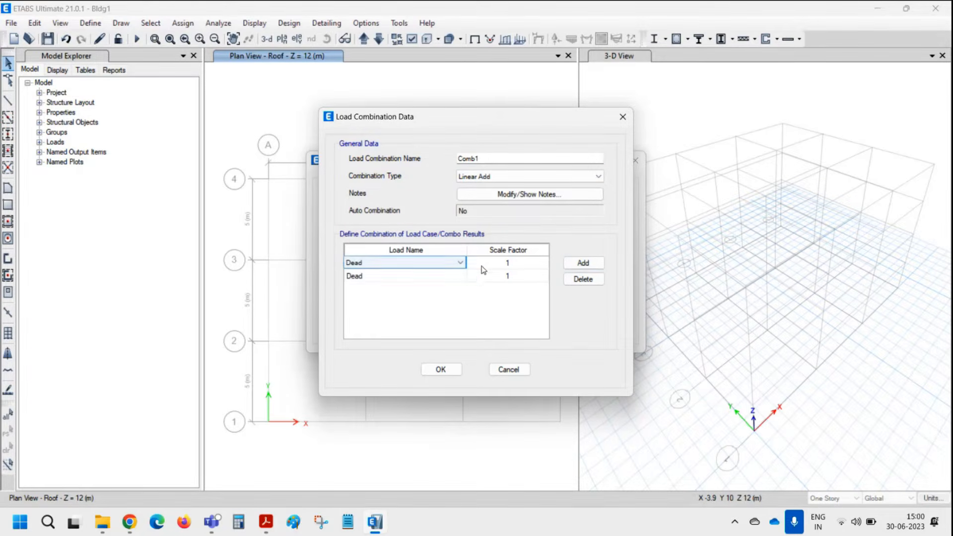
pyautogui.click(516, 264)
pyautogui.write('1.5')
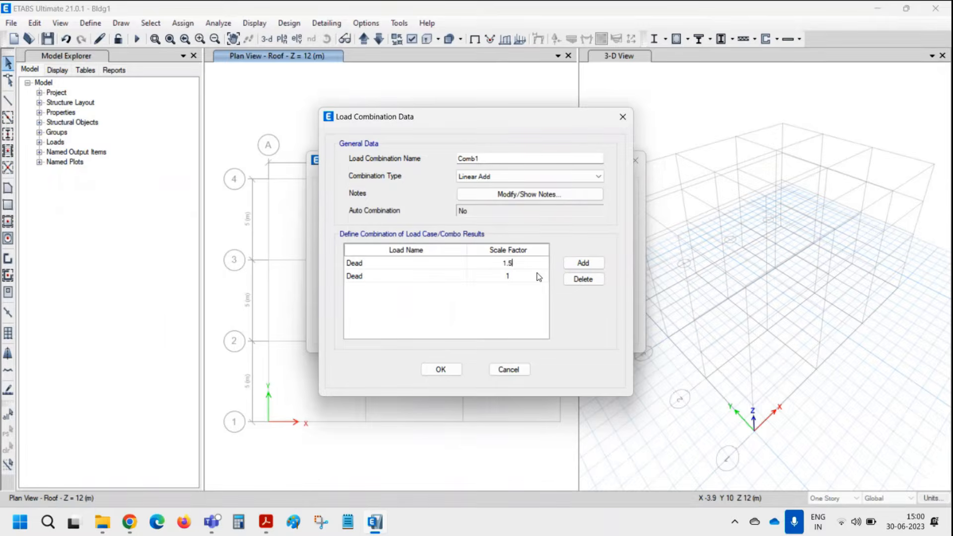
pyautogui.click(534, 277)
pyautogui.click(460, 279)
pyautogui.click(460, 278)
pyautogui.click(455, 295)
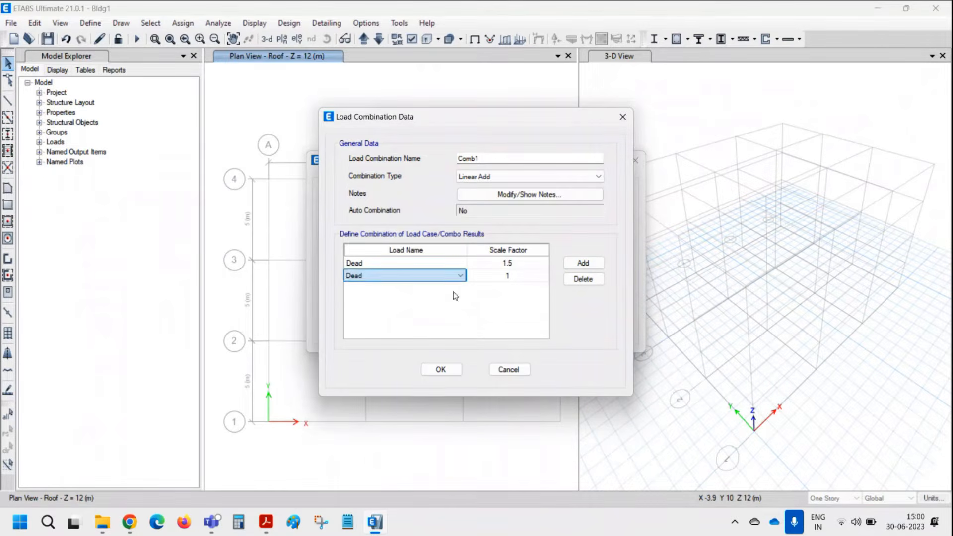
pyautogui.click(527, 277)
pyautogui.write('1.5')
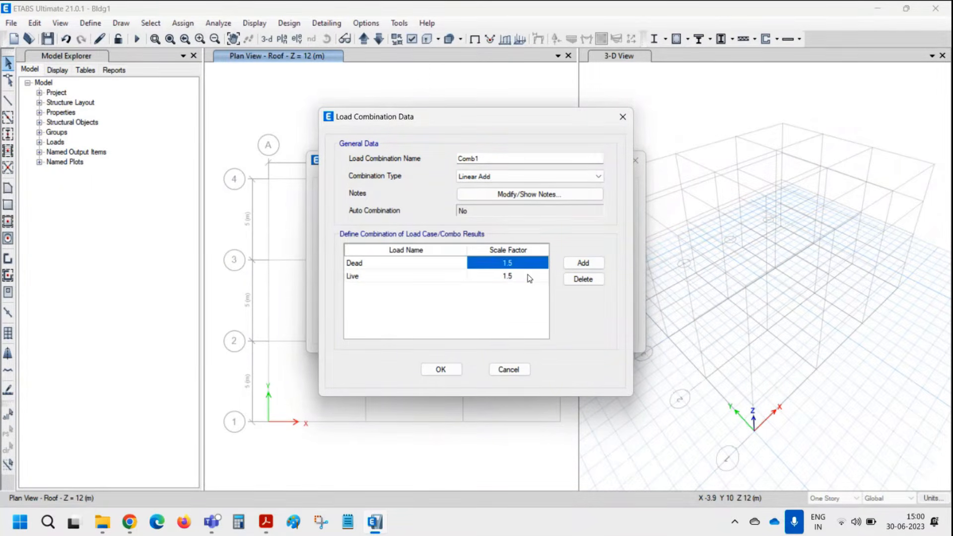
pyautogui.click(529, 278)
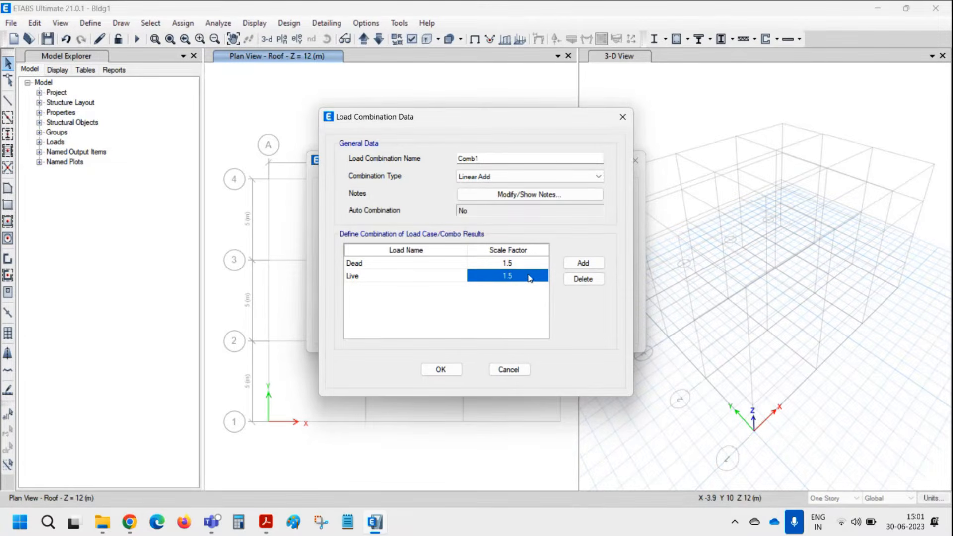
pyautogui.click(507, 370)
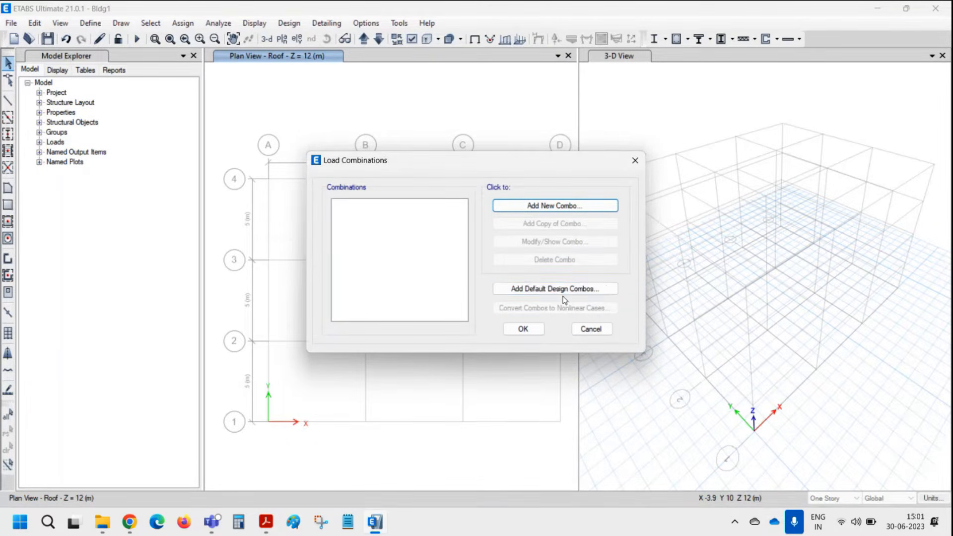
# Add the default design load combinations for Concrete Frame Design
pyautogui.click(533, 293)
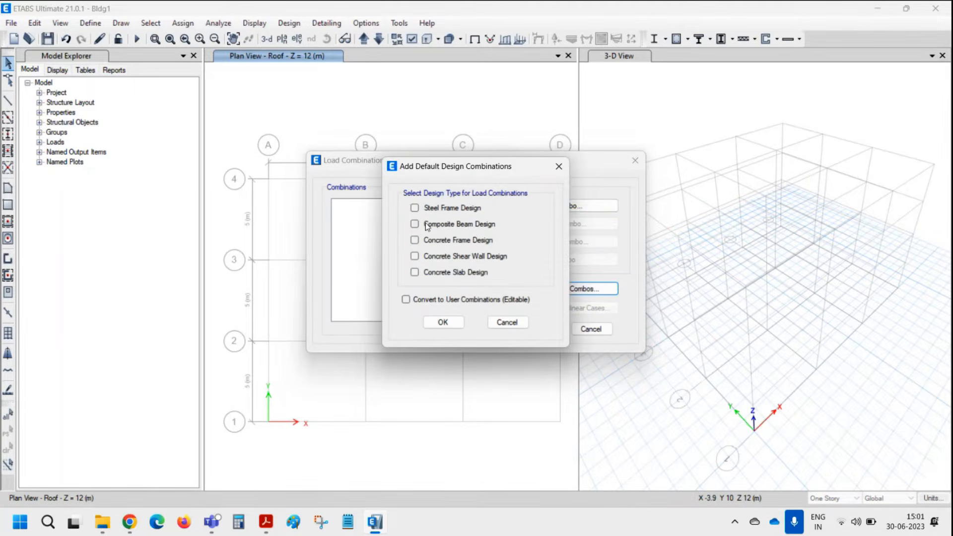
pyautogui.click(442, 243)
pyautogui.click(443, 323)
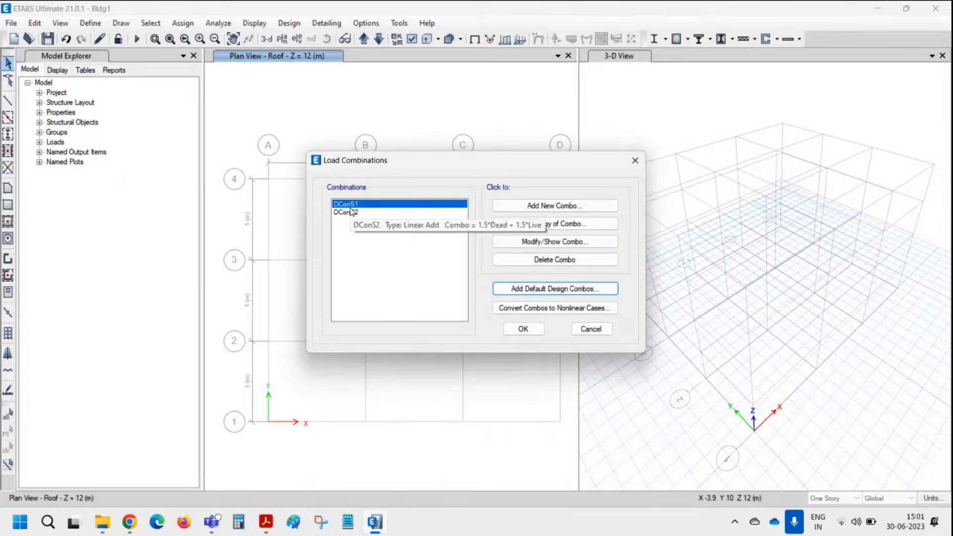
# Review the load names and scale factors of combinations DConS1 and DConS2, and accept the load combinations
pyautogui.click(555, 241)
pyautogui.click(508, 370)
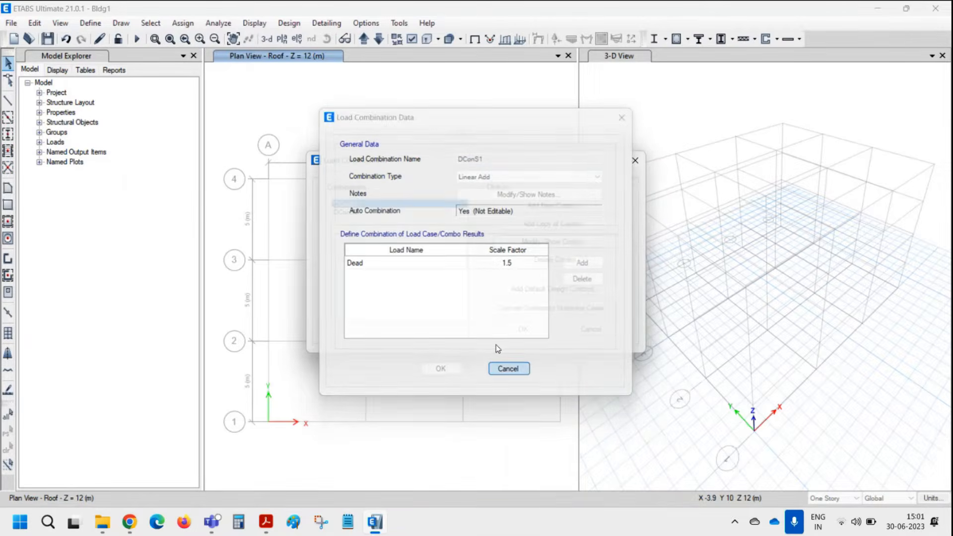
pyautogui.click(361, 223)
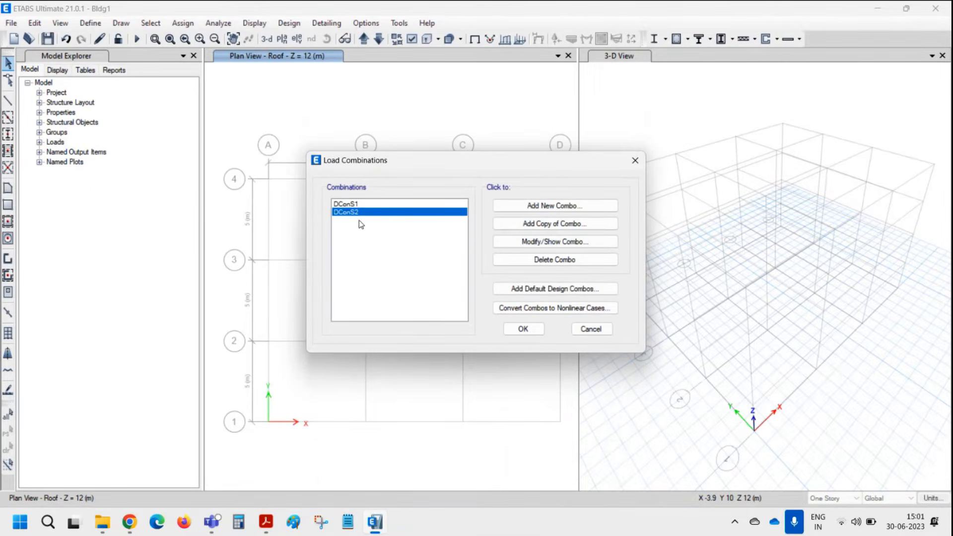
pyautogui.click(554, 241)
pyautogui.click(508, 369)
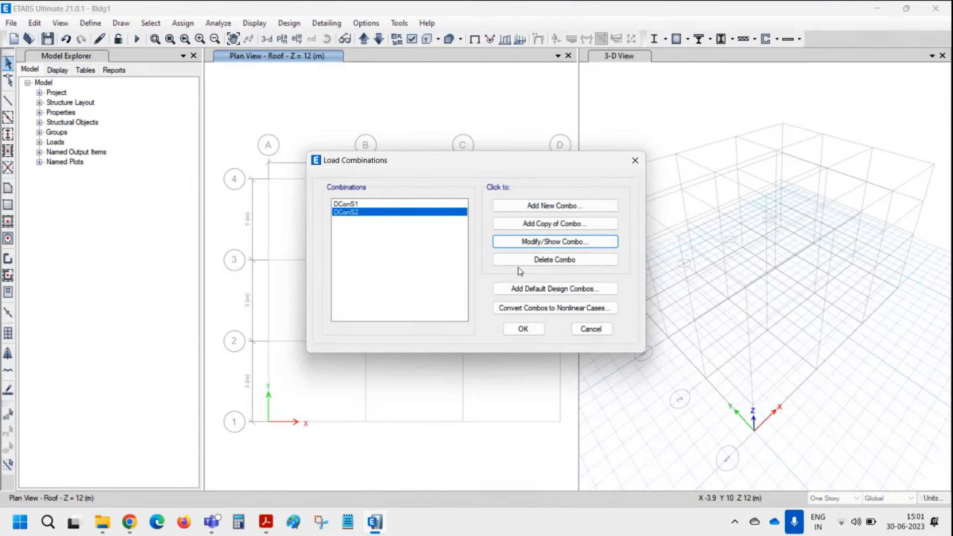
pyautogui.click(551, 242)
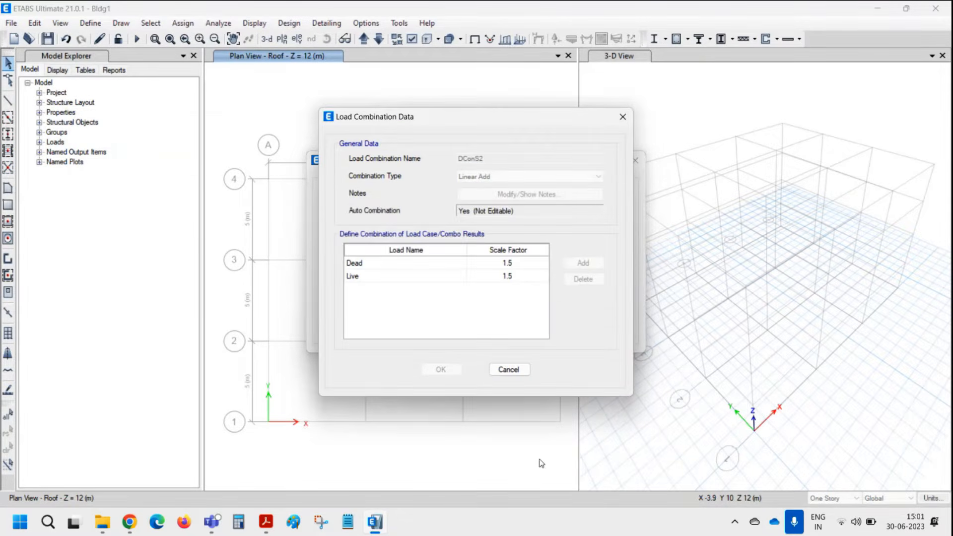
pyautogui.click(508, 369)
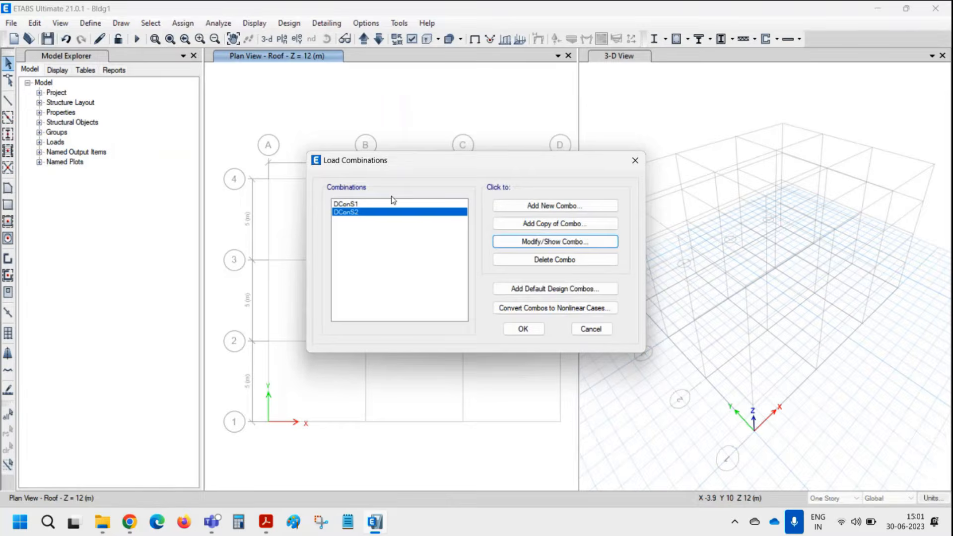
pyautogui.click(524, 329)
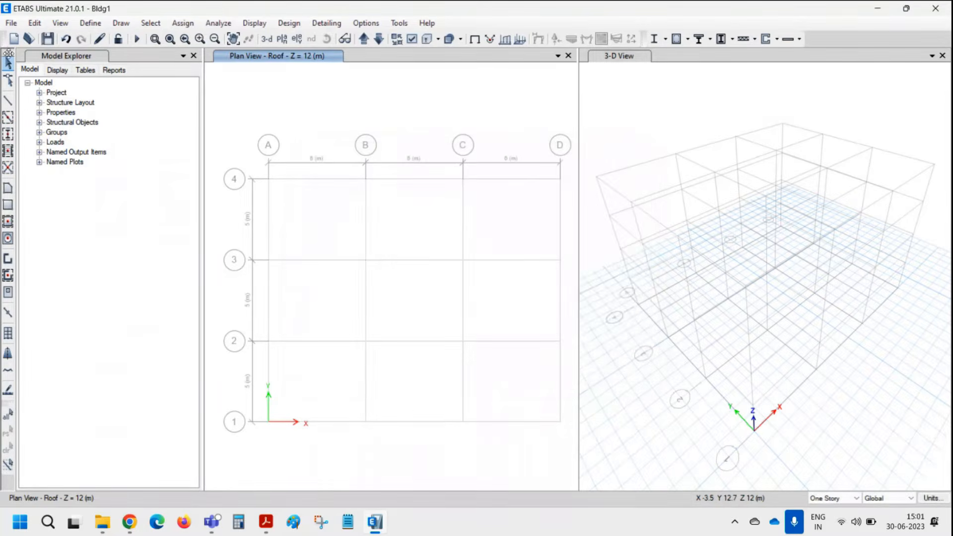
# Save the model
pyautogui.click(47, 39)
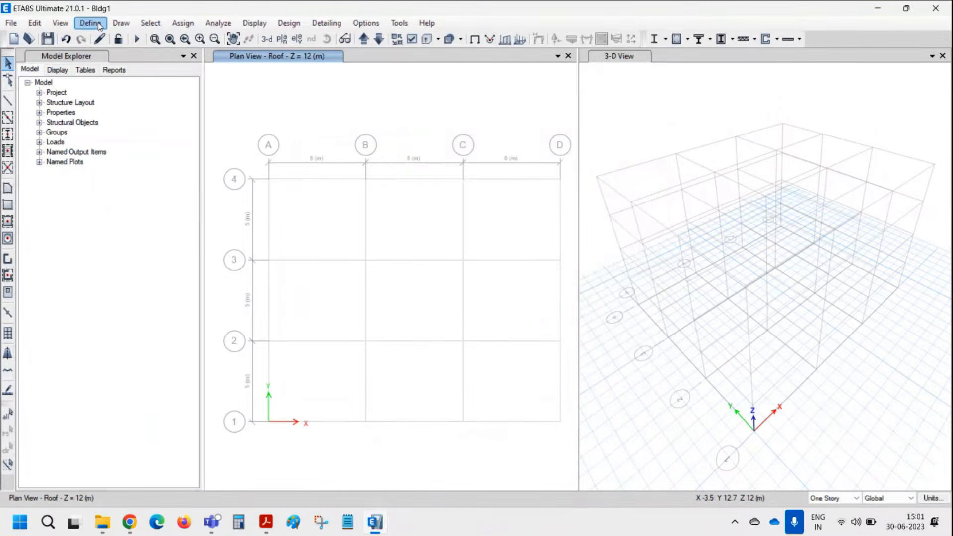
pyautogui.click(90, 23)
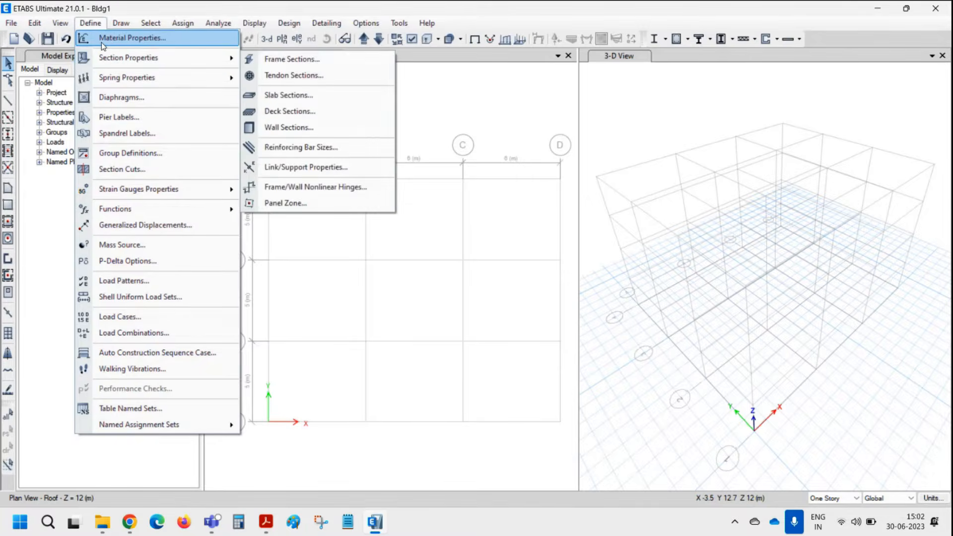
pyautogui.click(98, 25)
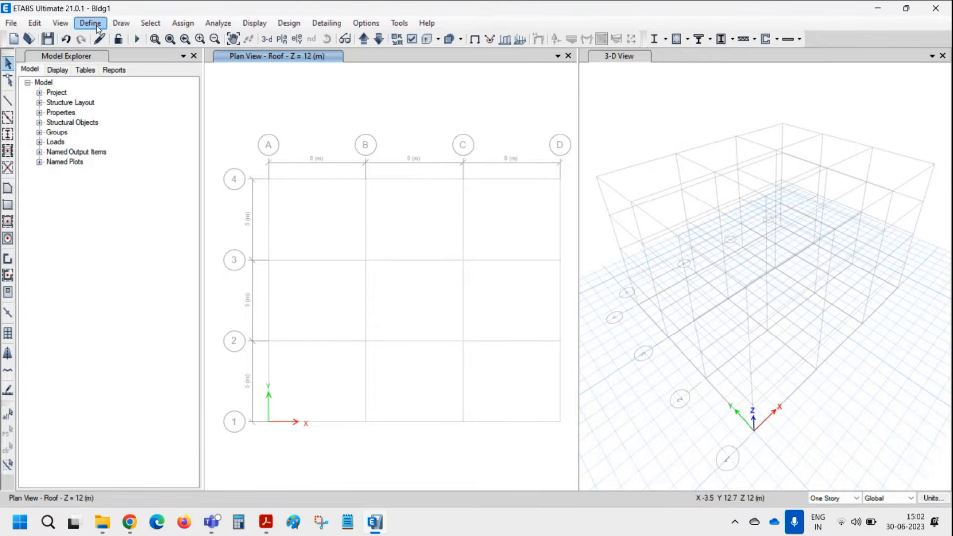
pyautogui.click(122, 26)
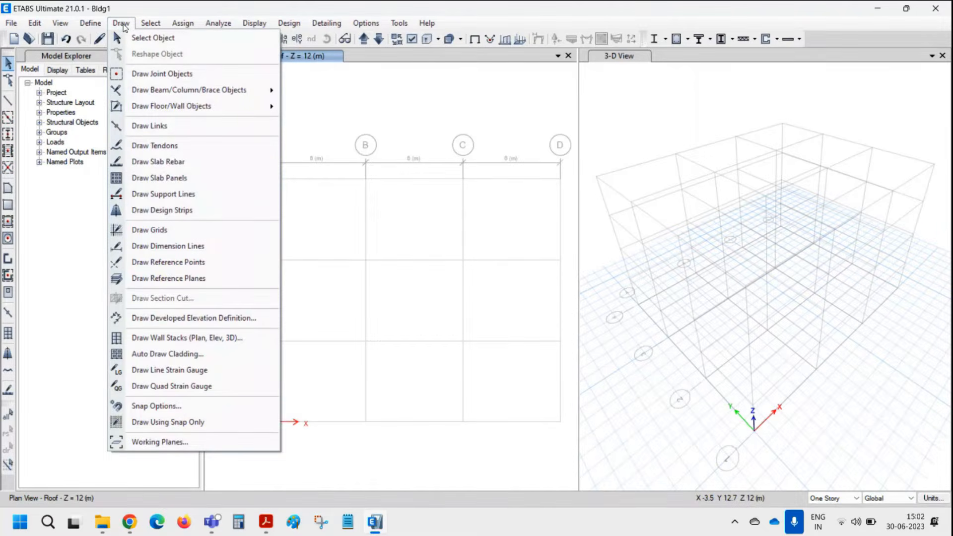
pyautogui.click(123, 25)
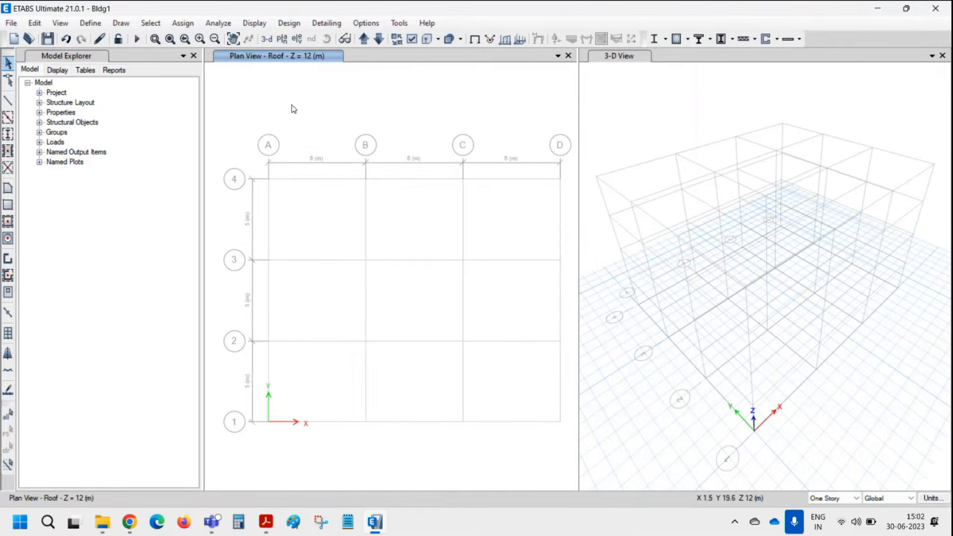
pyautogui.click(124, 25)
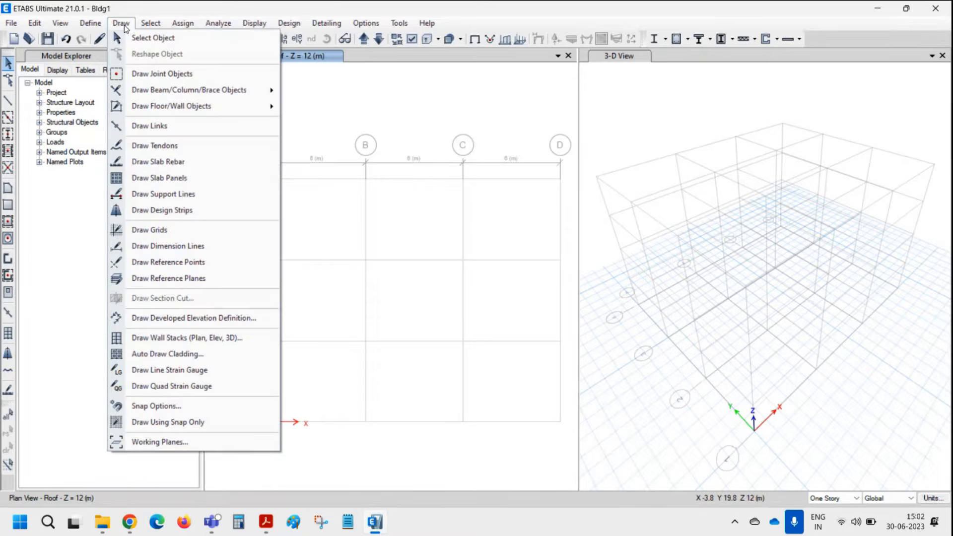
pyautogui.click(112, 27)
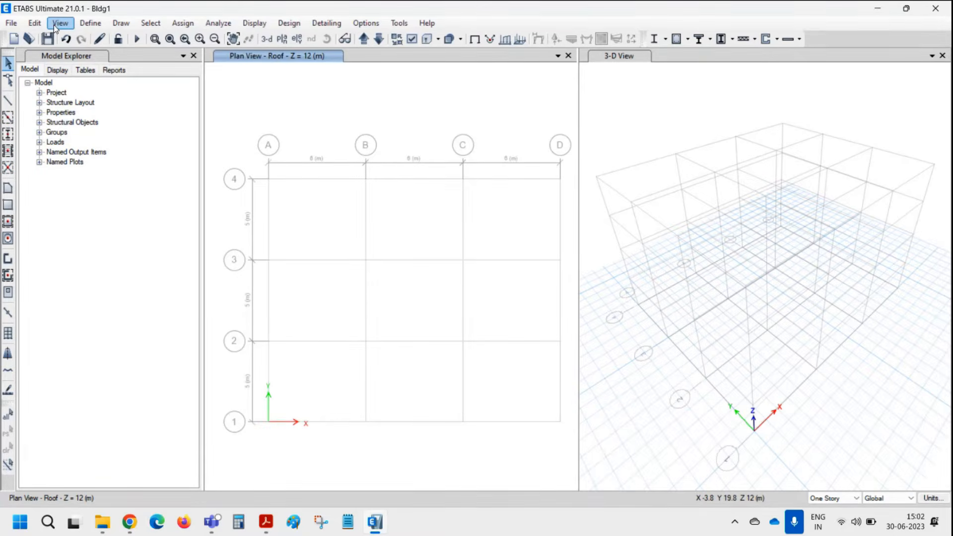
# Set the plan window to the default 3D view with plan angle 225, elevation 35 and aperture 60
pyautogui.click(54, 25)
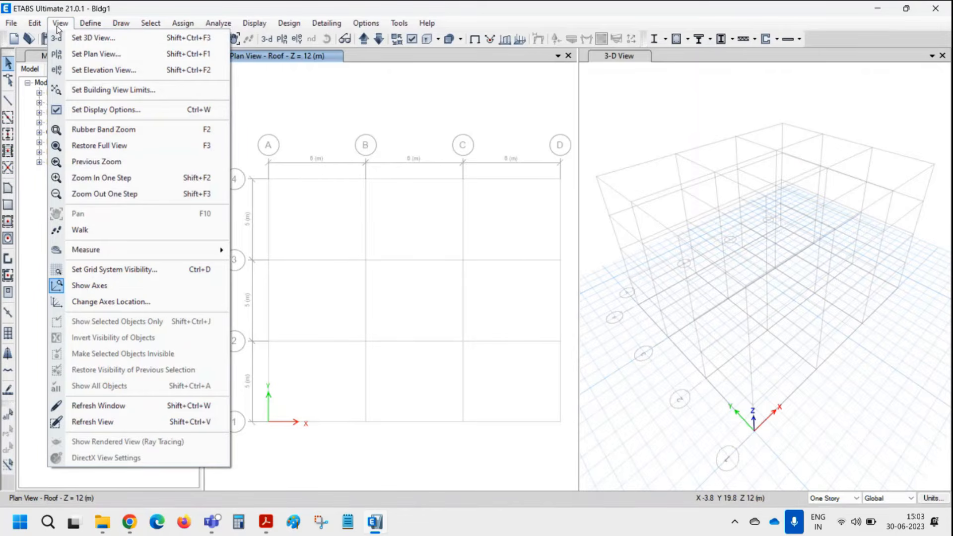
pyautogui.click(92, 42)
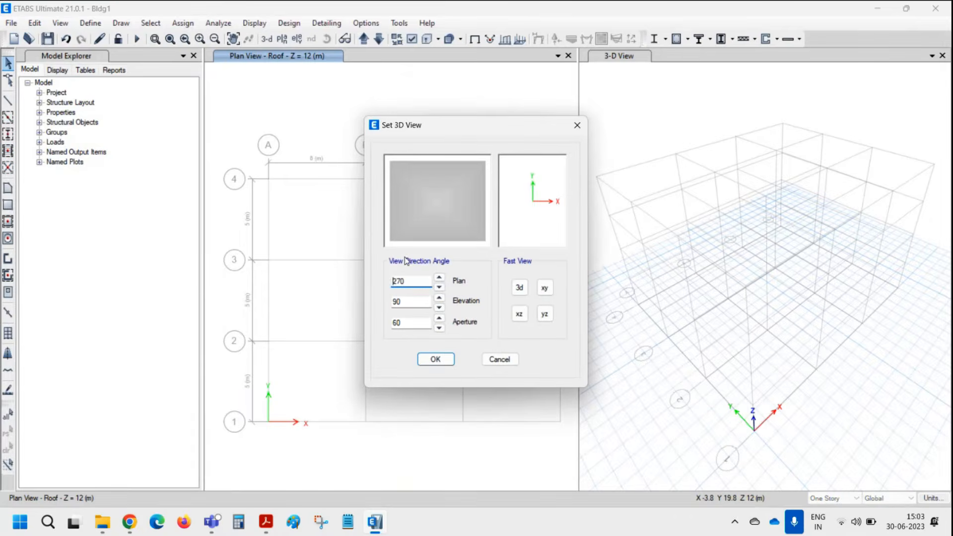
pyautogui.click(520, 289)
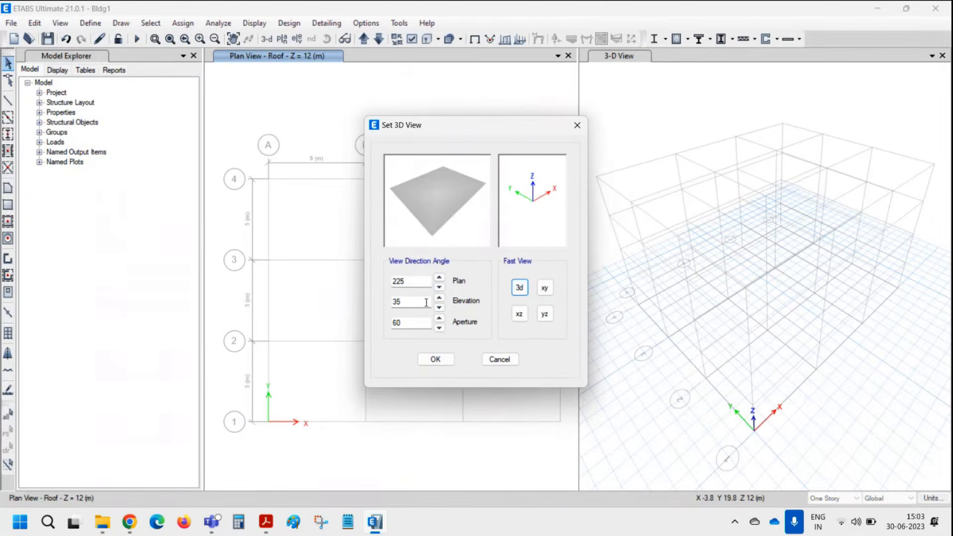
pyautogui.click(435, 359)
# Replace the active 3D view with the plan view of story GF
pyautogui.click(60, 23)
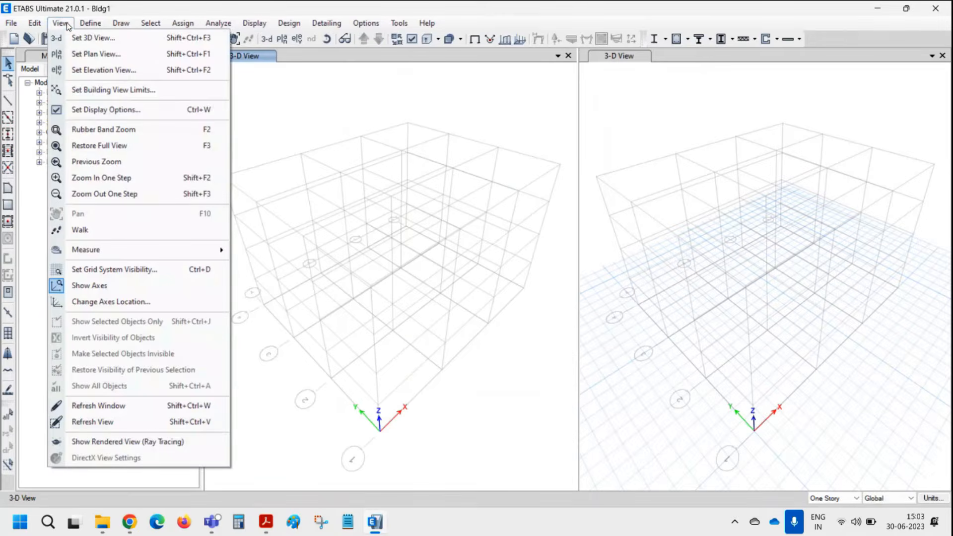
pyautogui.click(90, 58)
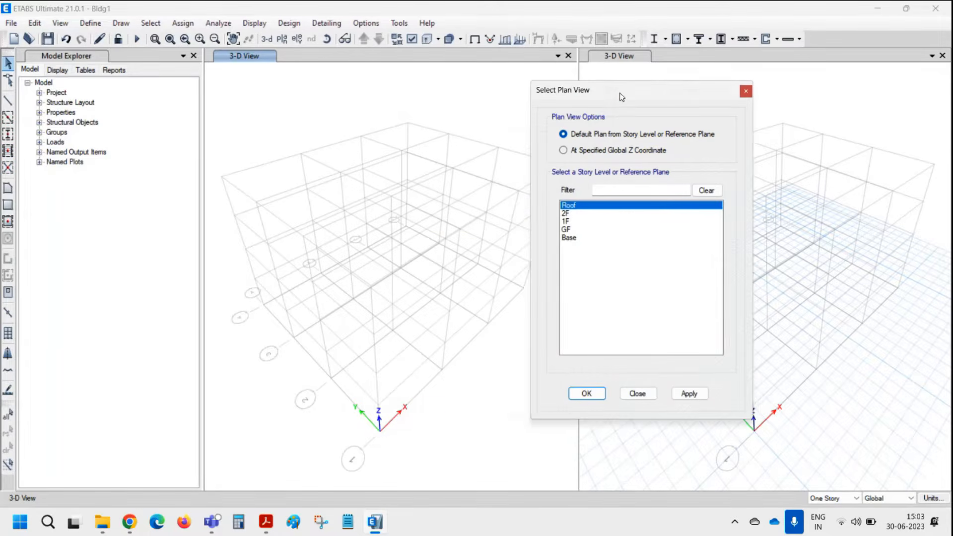
pyautogui.moveTo(622, 96); pyautogui.dragTo(662, 89)
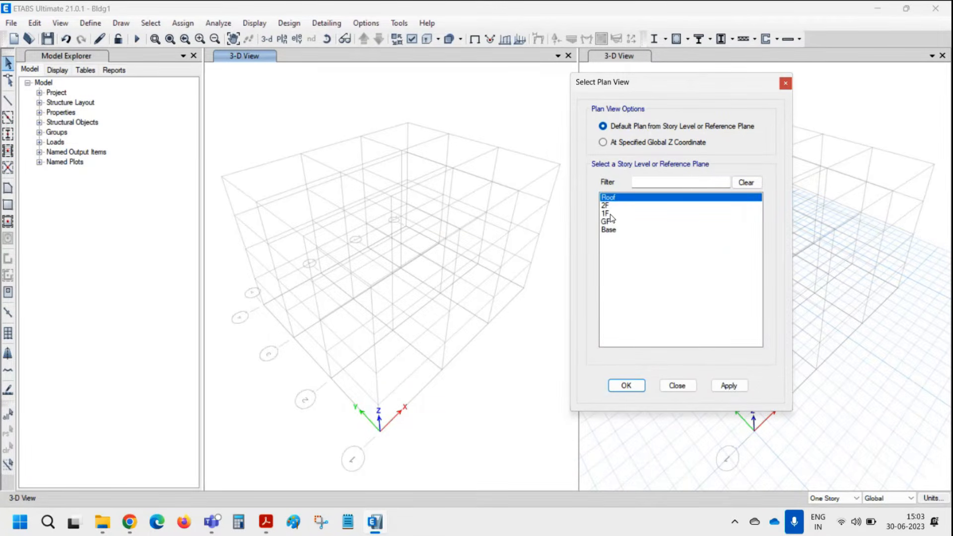
pyautogui.click(614, 220)
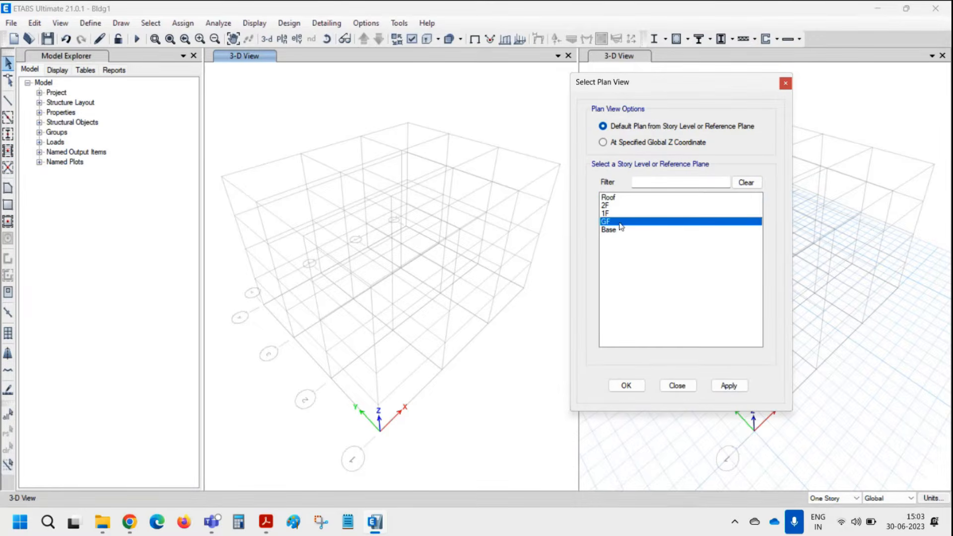
pyautogui.click(727, 387)
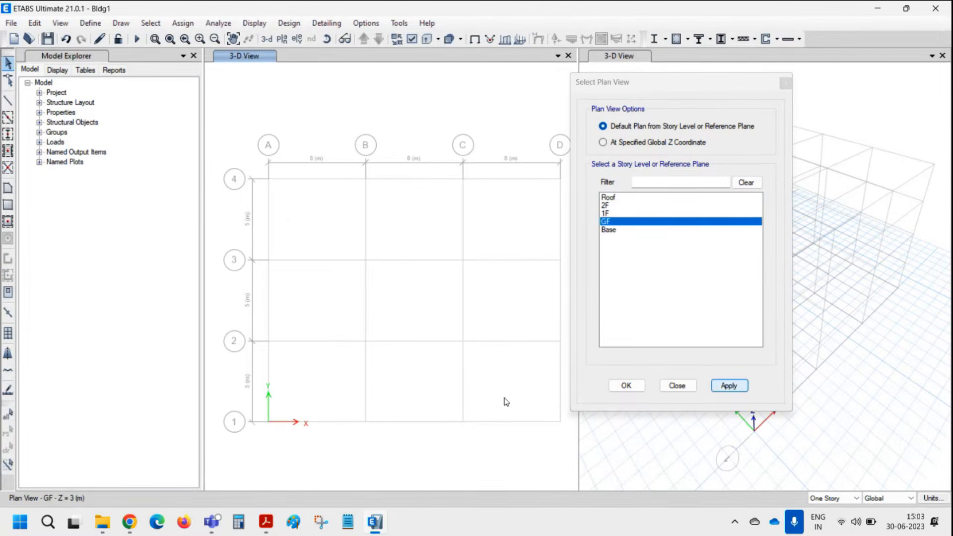
pyautogui.click(676, 385)
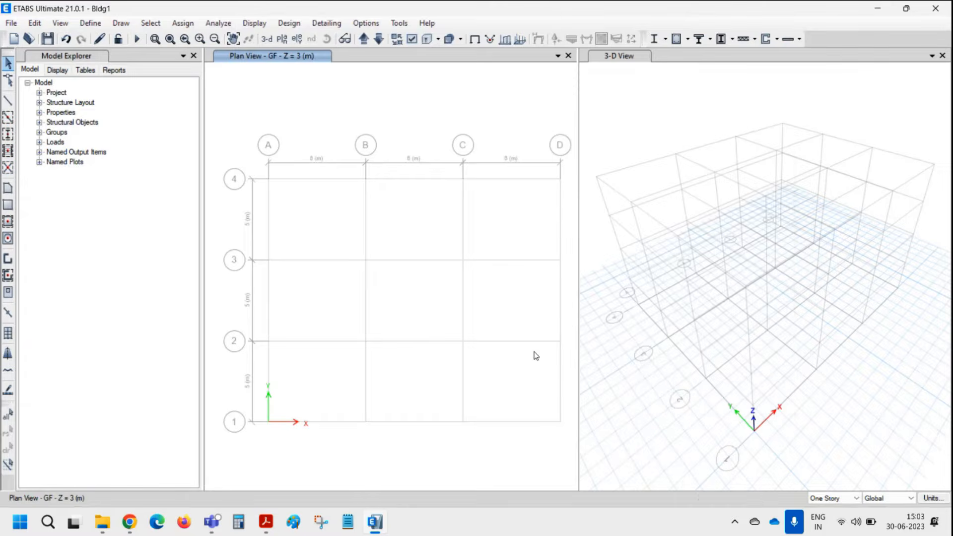
# Switch the active plan view to the elevation view along grid line 2
pyautogui.click(90, 23)
pyautogui.moveTo(60, 23)
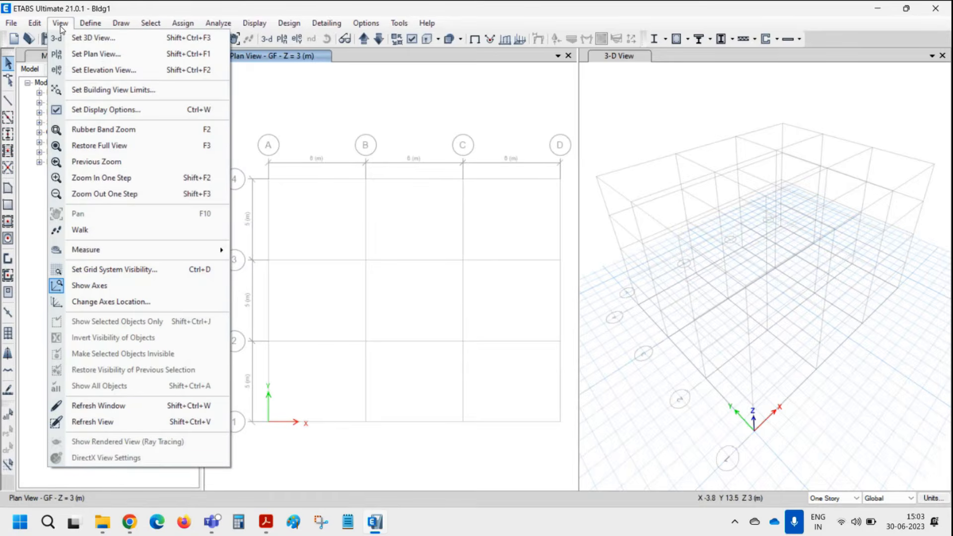
pyautogui.click(74, 76)
pyautogui.moveTo(445, 104); pyautogui.dragTo(746, 112)
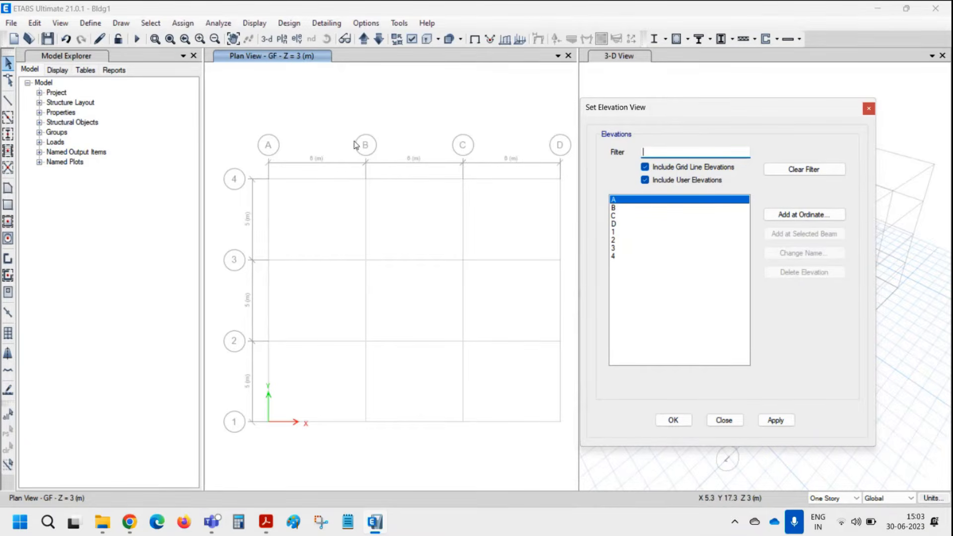
pyautogui.click(617, 241)
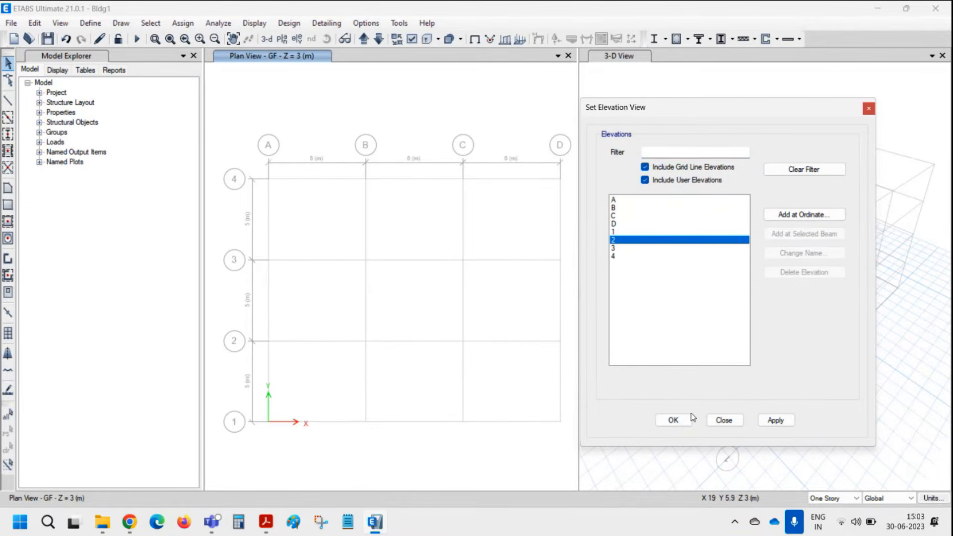
pyautogui.click(673, 420)
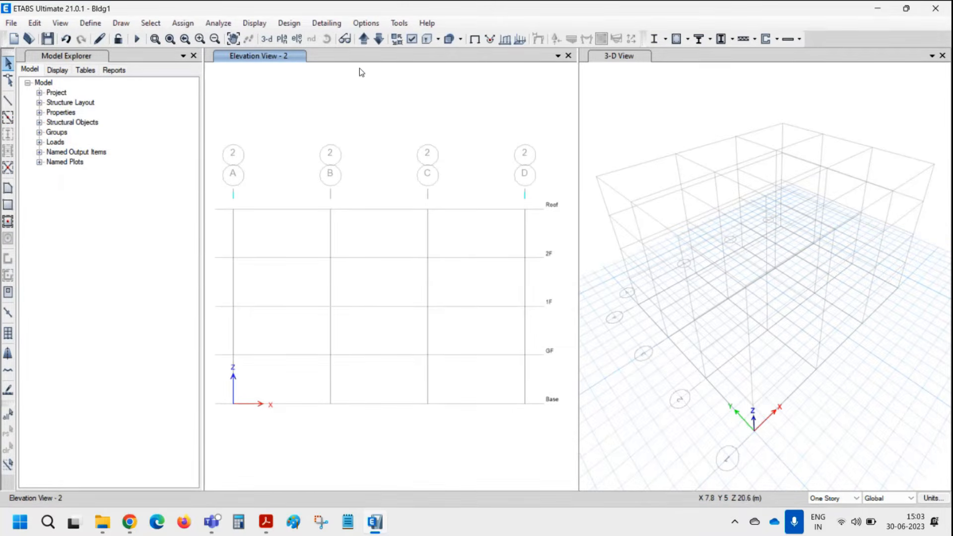
# Step through the neighbouring grid elevations until elevation A is displayed
pyautogui.click(377, 39)
pyautogui.click(364, 39)
pyautogui.click(364, 40)
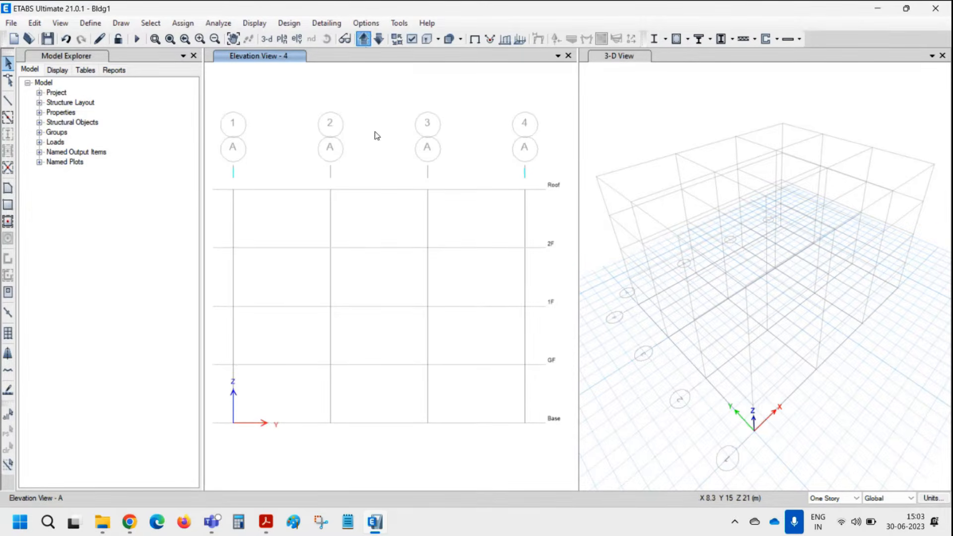
# Turn on the bounding plane and step the elevation view forward past grid B and back to elevation A
pyautogui.click(367, 24)
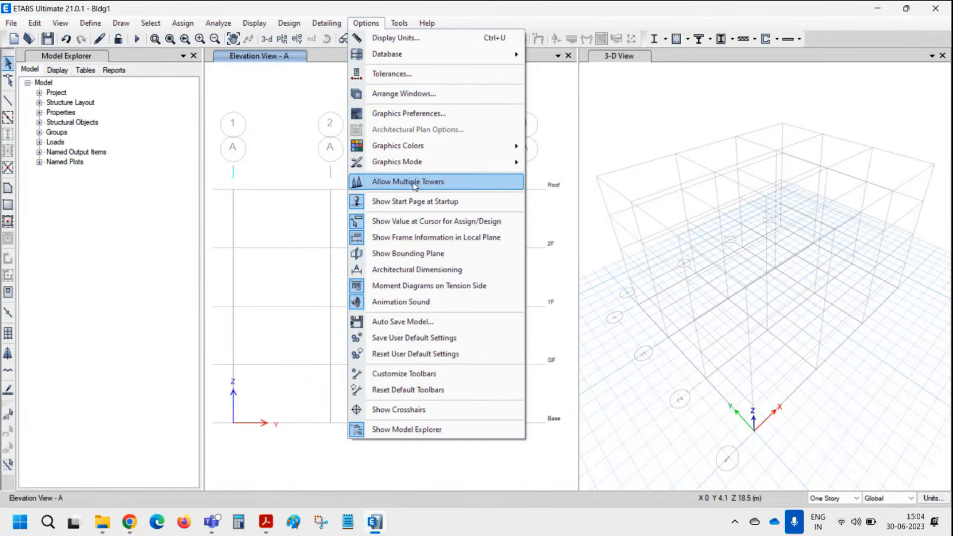
pyautogui.click(395, 255)
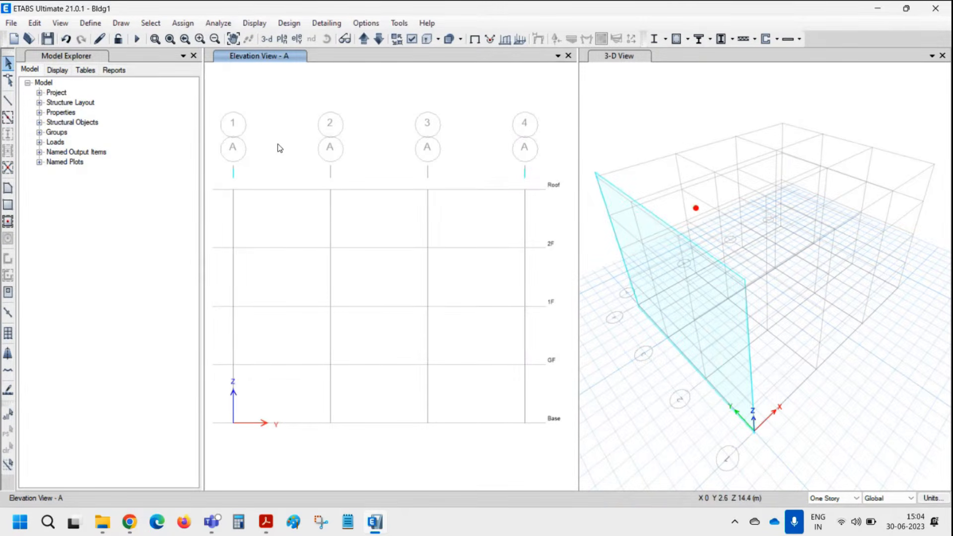
pyautogui.click(364, 38)
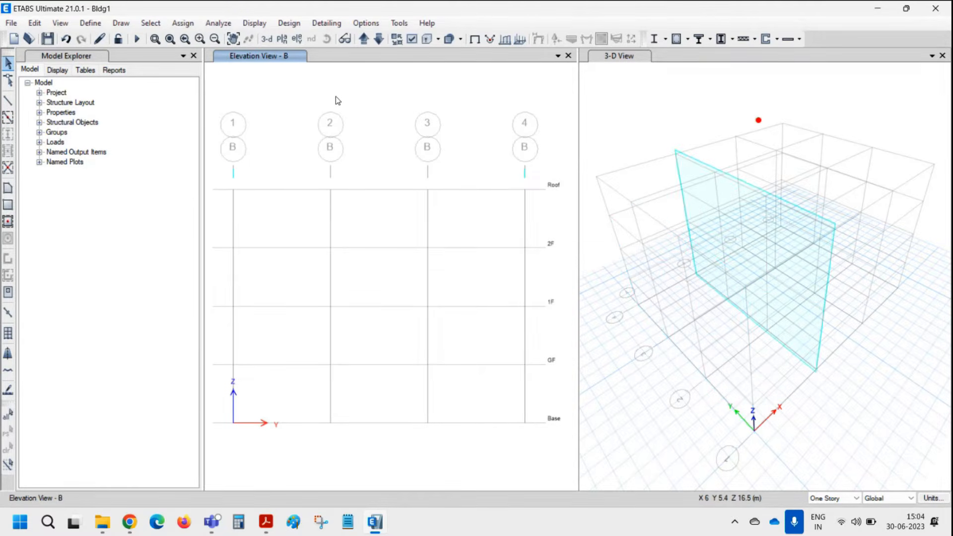
pyautogui.click(364, 40)
pyautogui.click(378, 39)
pyautogui.click(379, 39)
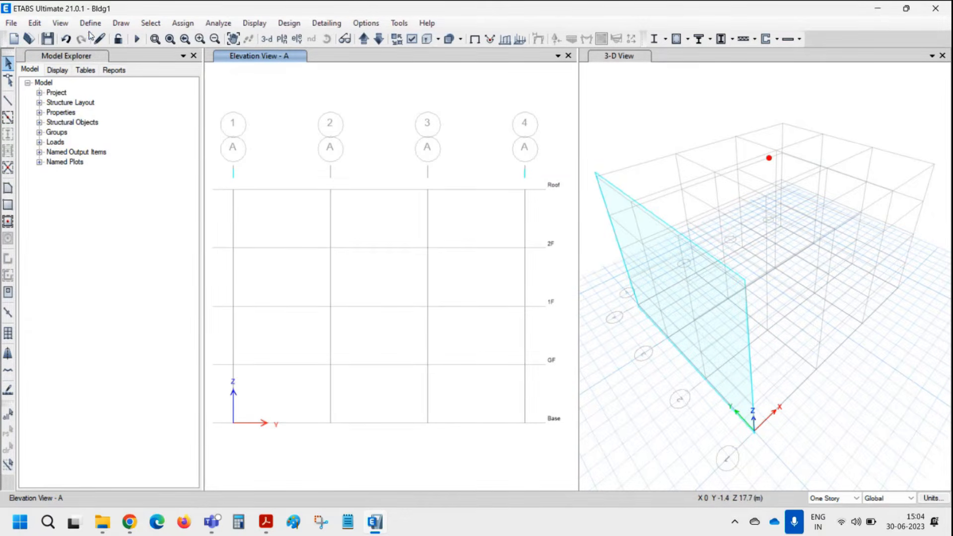
pyautogui.click(60, 23)
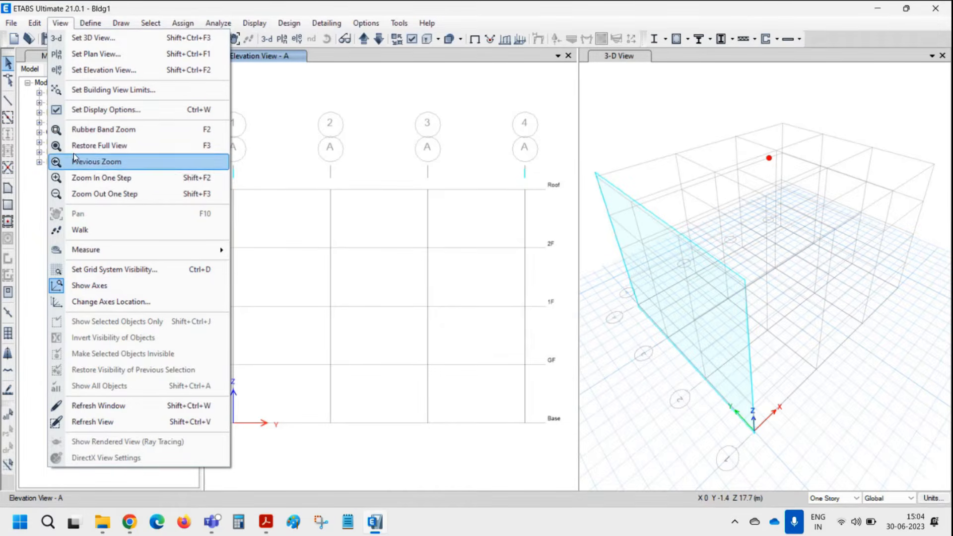
pyautogui.click(60, 23)
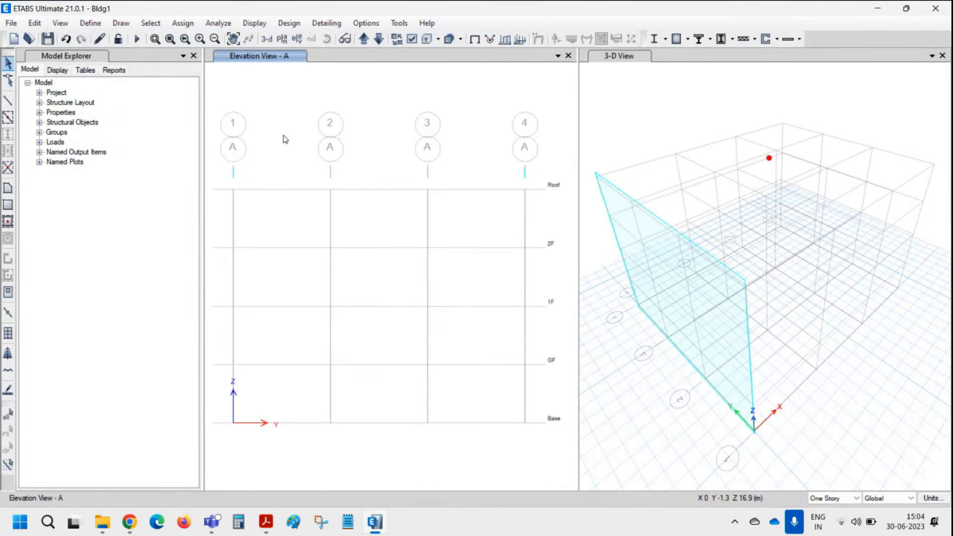
pyautogui.scroll(-5, 394, 244)
pyautogui.scroll(5, 392, 243)
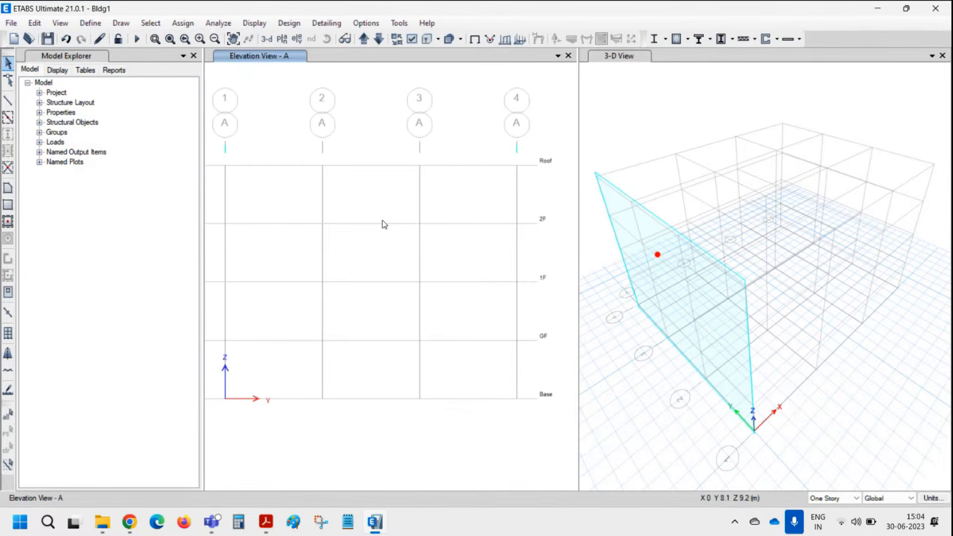
pyautogui.moveTo(383, 223); pyautogui.dragTo(413, 247, button='middle')
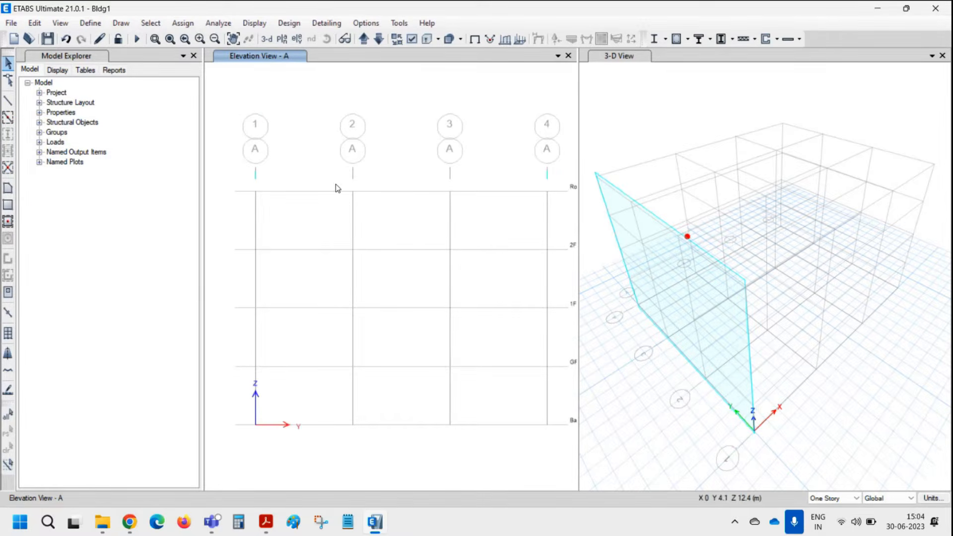
# Switch the active elevation view to the plan view of story GF
pyautogui.click(60, 23)
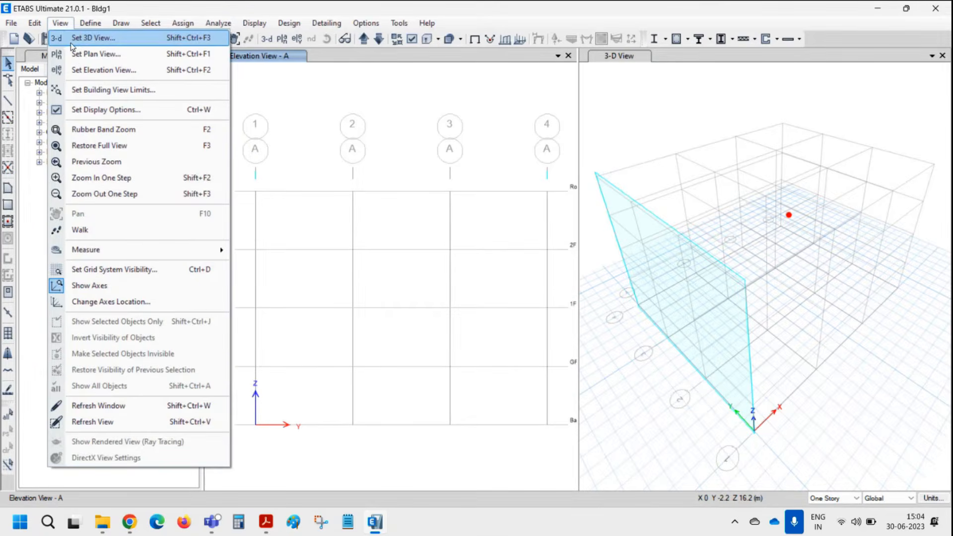
pyautogui.click(78, 55)
pyautogui.click(630, 222)
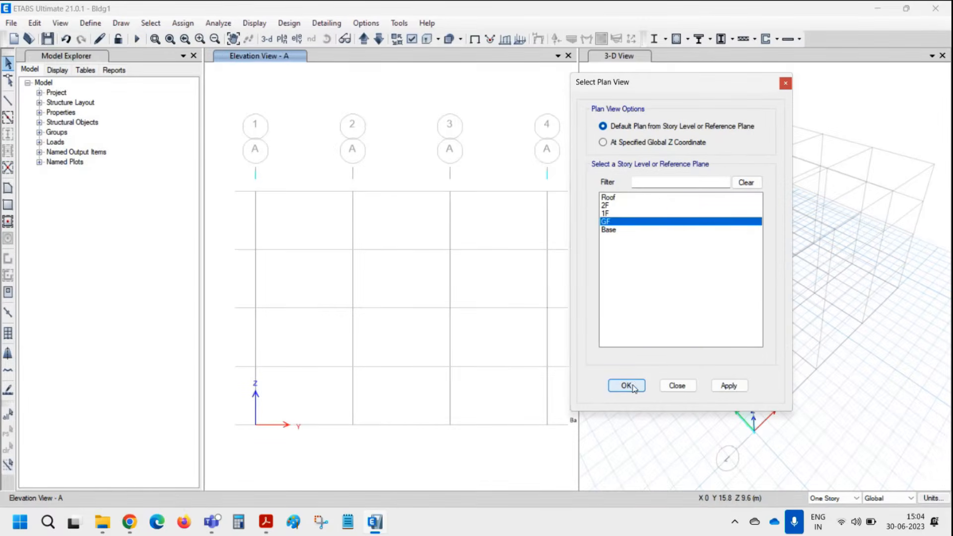
pyautogui.click(633, 390)
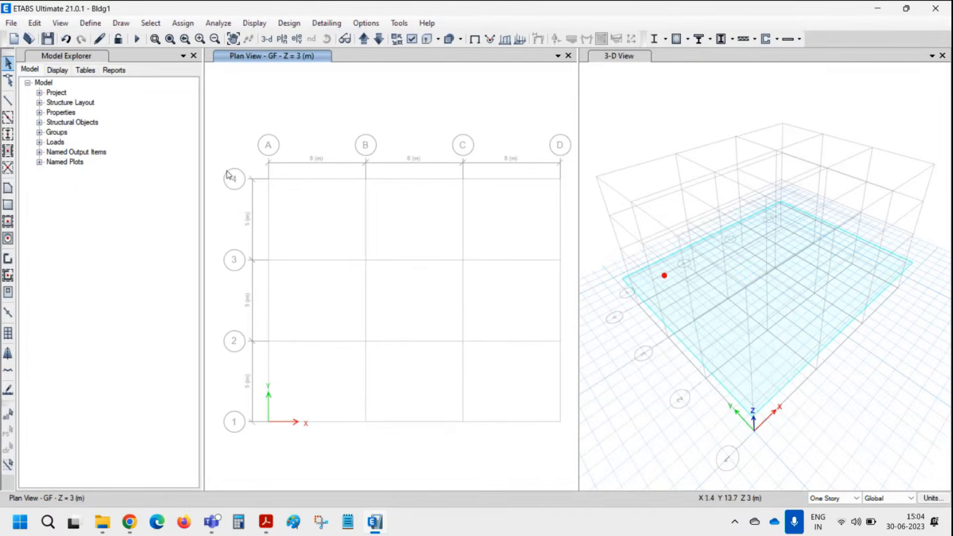
pyautogui.click(62, 24)
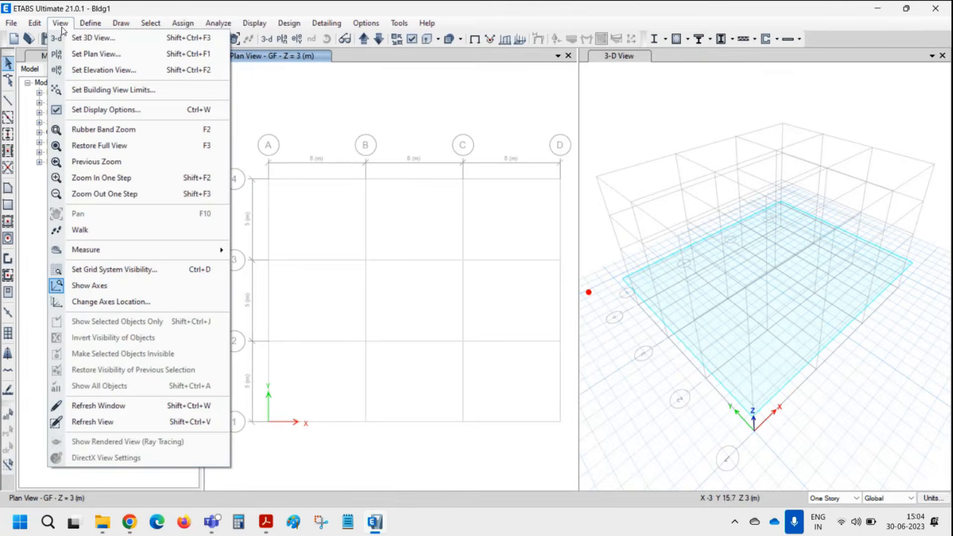
pyautogui.click(64, 29)
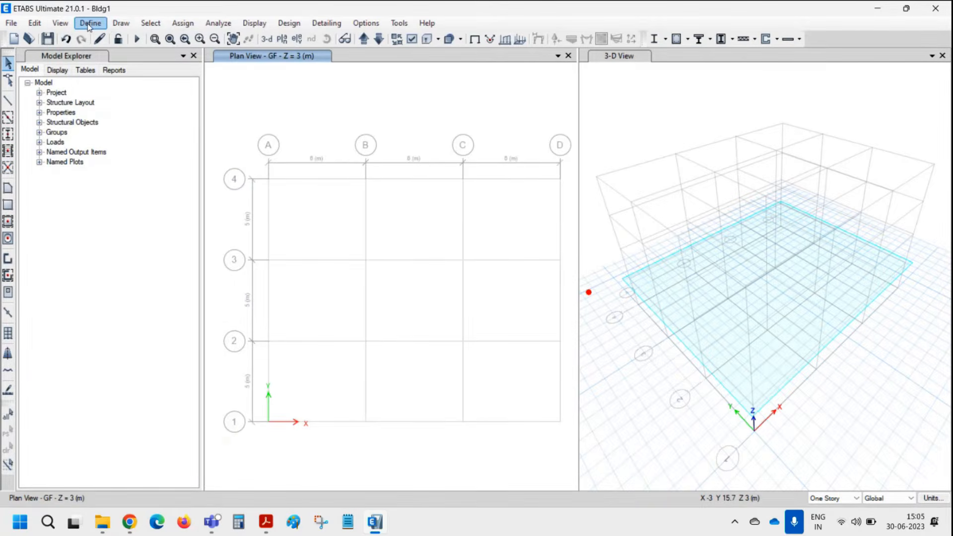
pyautogui.click(121, 24)
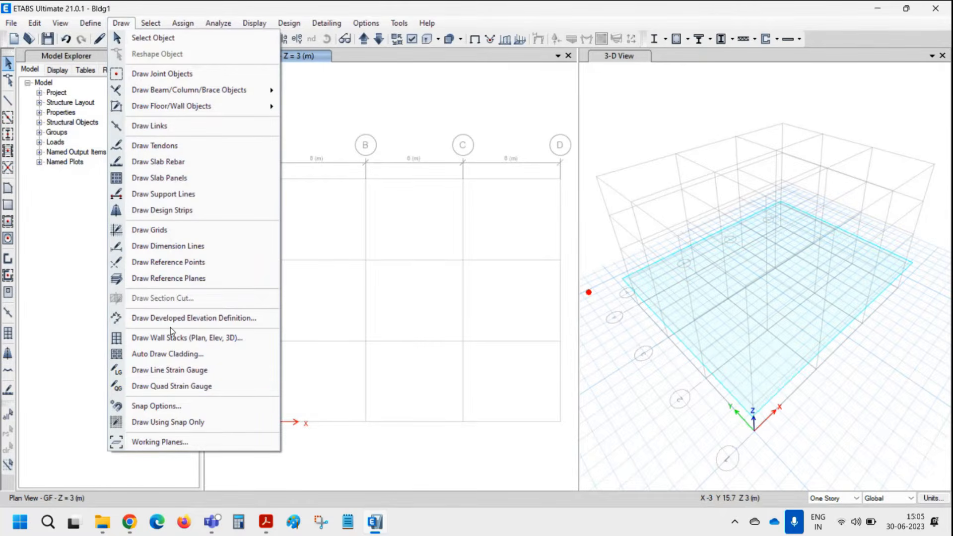
# Review the snap settings for drawing and close them without making changes
pyautogui.click(151, 410)
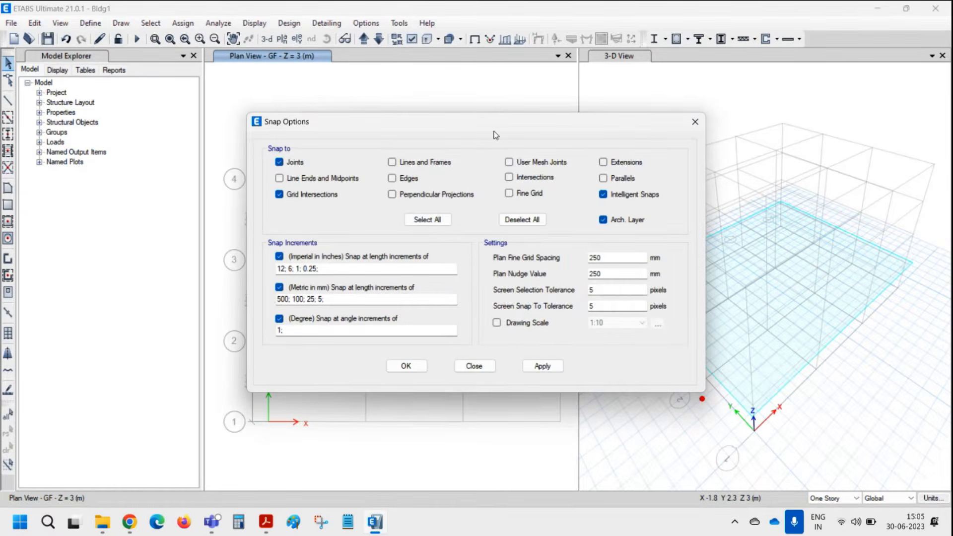
pyautogui.moveTo(494, 130); pyautogui.dragTo(651, 122)
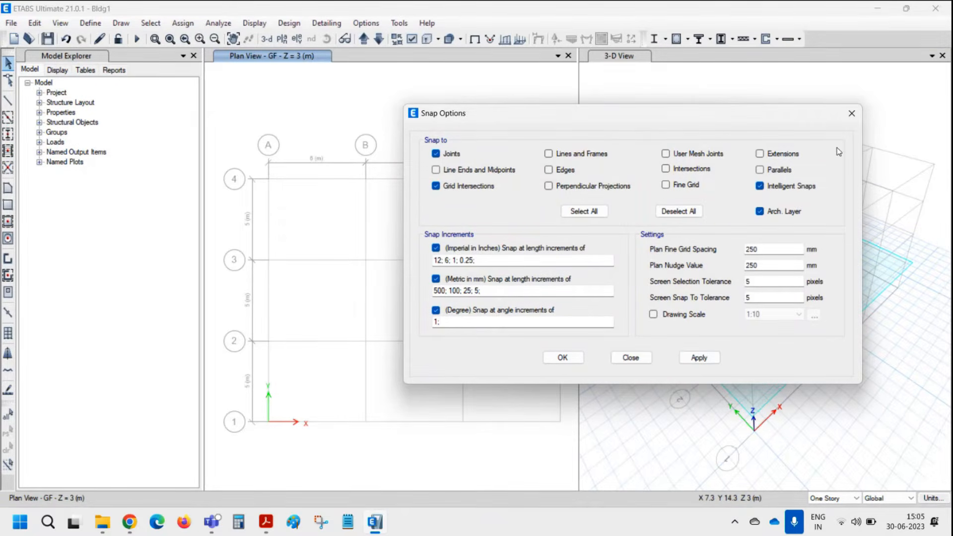
pyautogui.click(851, 115)
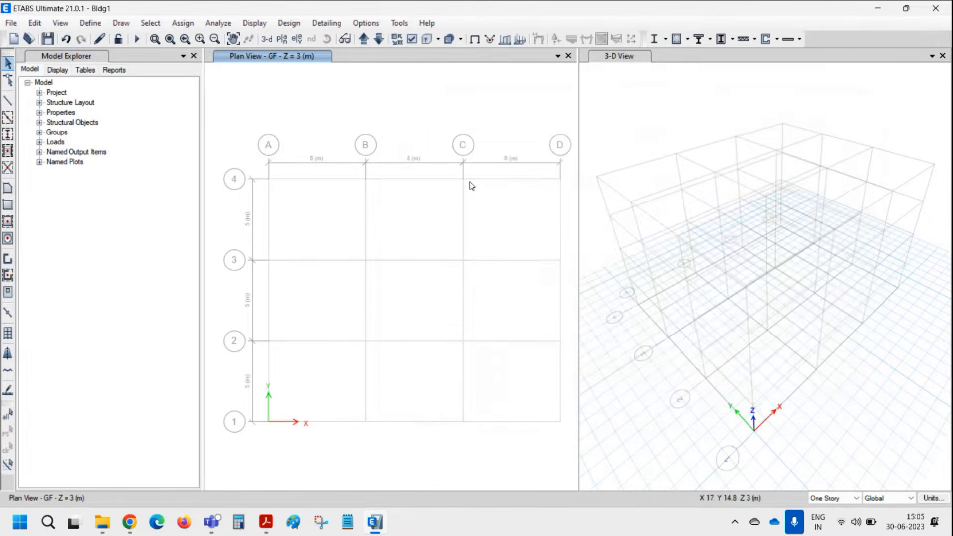
# Quick-draw C300X500 columns on the GF plan, individually at A1, B1, C1 and D1, and with one window over all intersections on grid lines 2 to 4
pyautogui.click(117, 24)
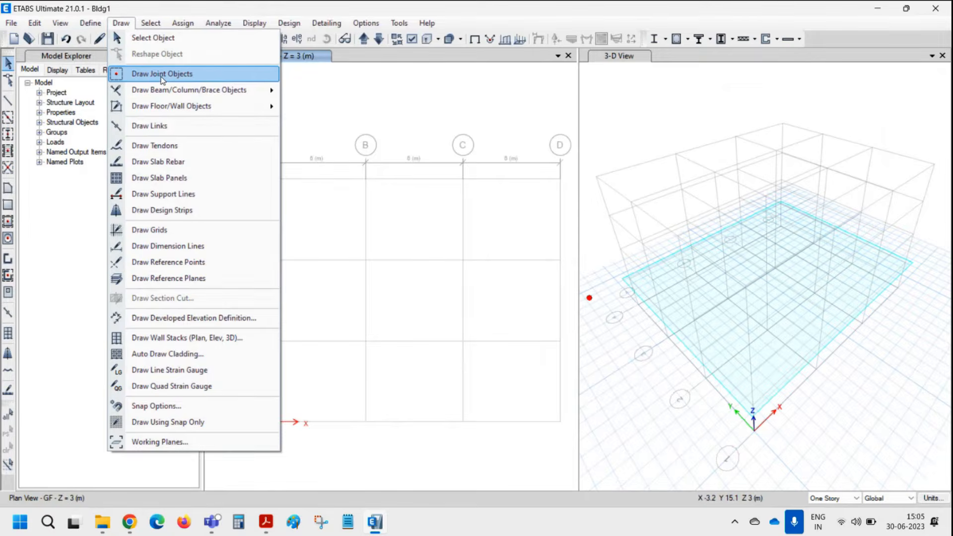
pyautogui.moveTo(157, 105)
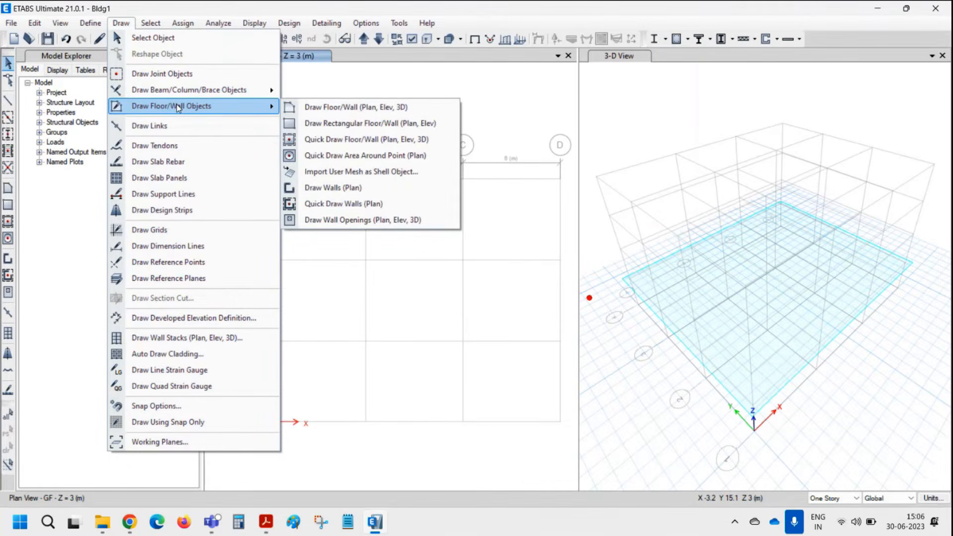
pyautogui.moveTo(265, 98)
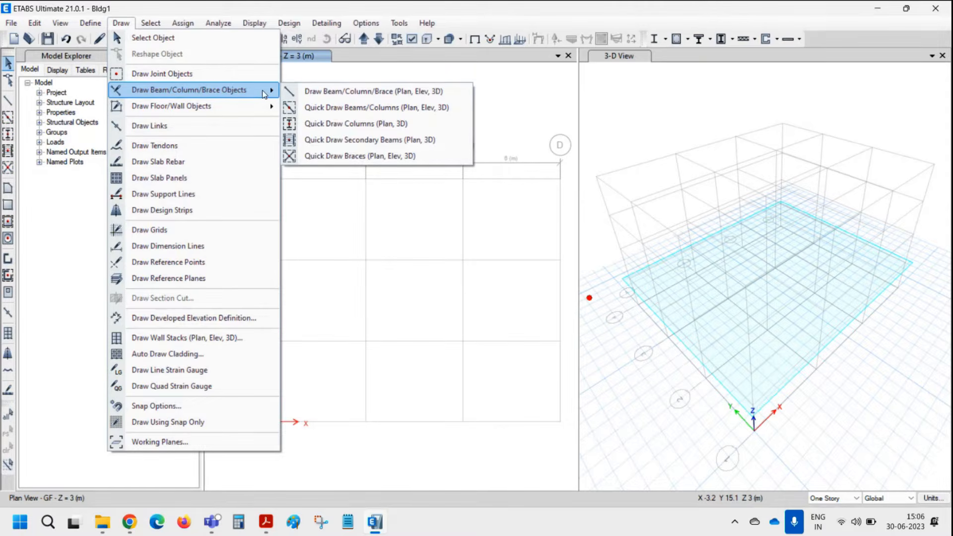
pyautogui.click(324, 128)
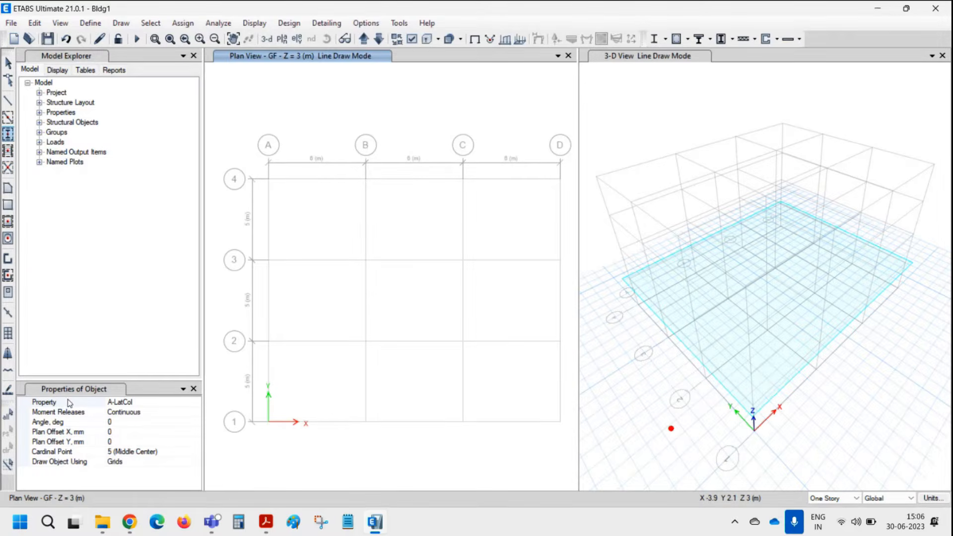
pyautogui.click(128, 403)
pyautogui.click(196, 402)
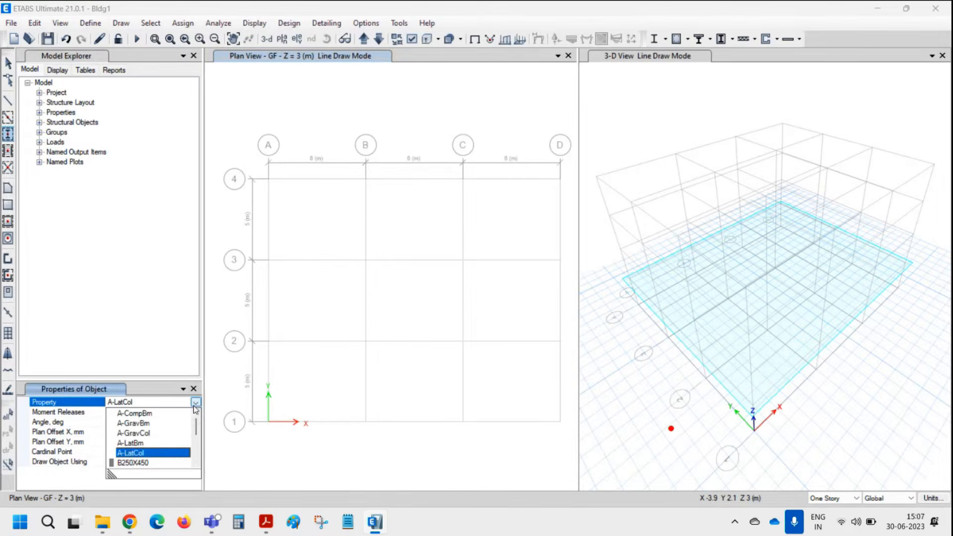
pyautogui.scroll(-1, 150, 445)
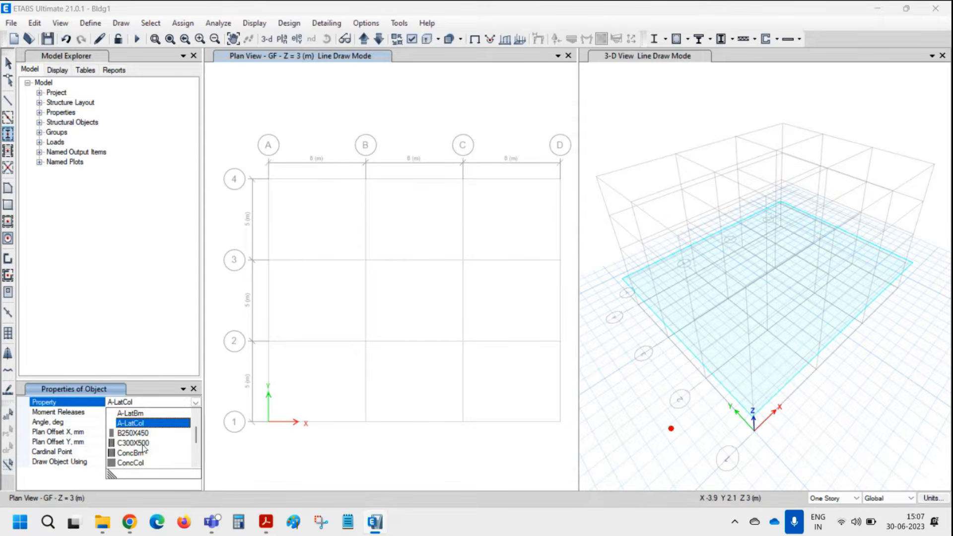
pyautogui.click(141, 442)
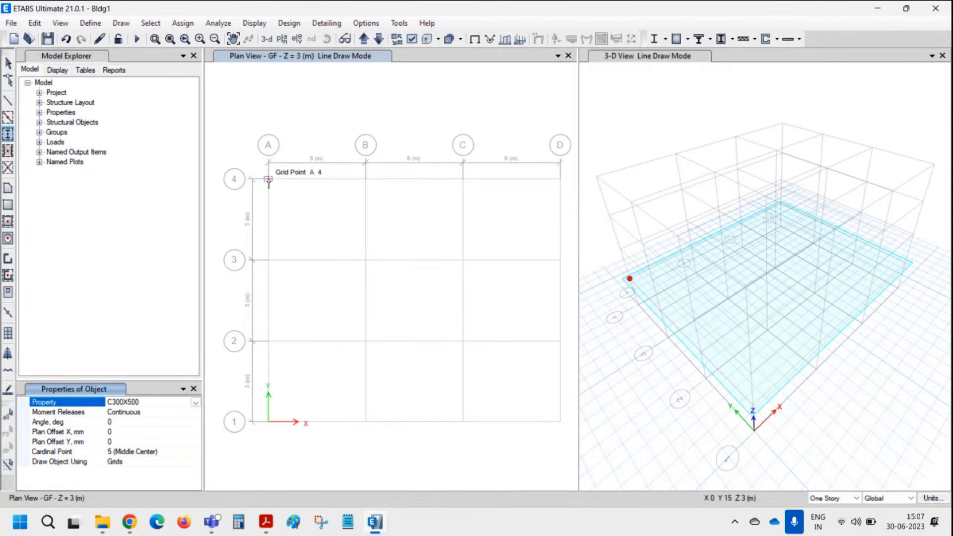
pyautogui.click(269, 422)
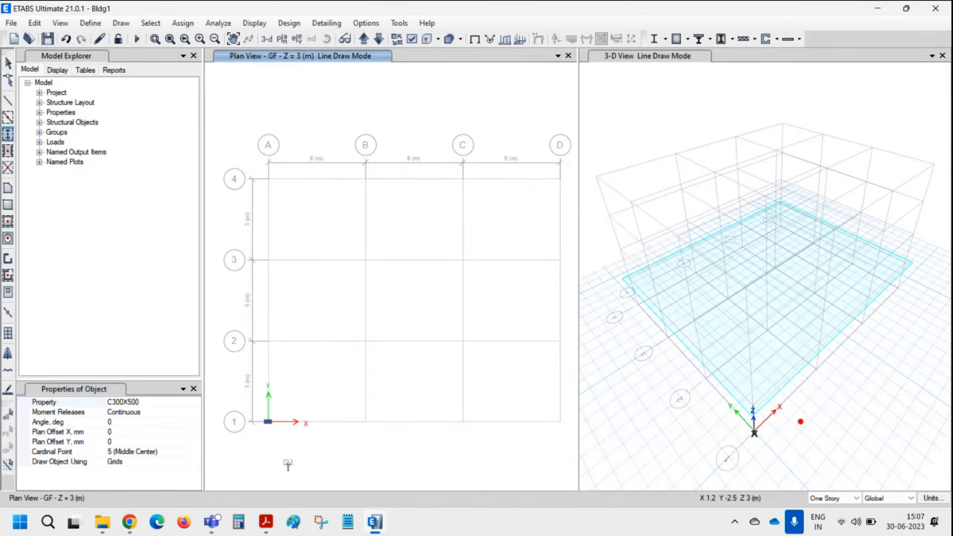
pyautogui.click(366, 422)
pyautogui.click(462, 422)
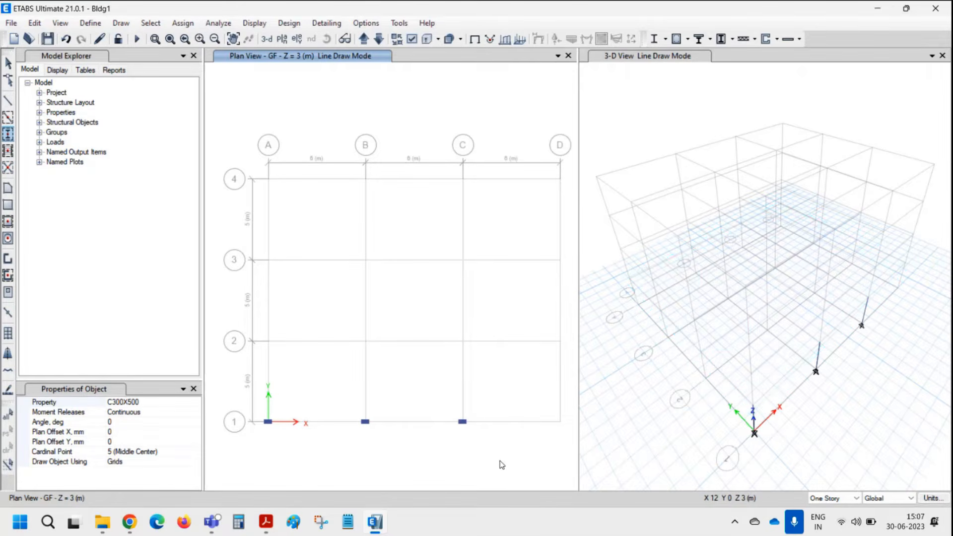
pyautogui.click(560, 421)
pyautogui.moveTo(230, 126); pyautogui.dragTo(572, 383)
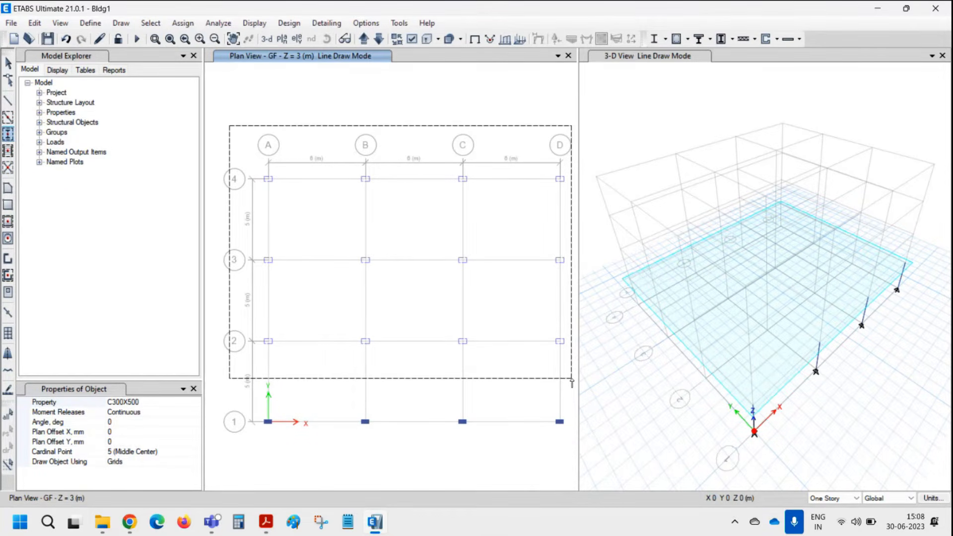
pyautogui.moveTo(571, 382); pyautogui.dragTo(572, 383)
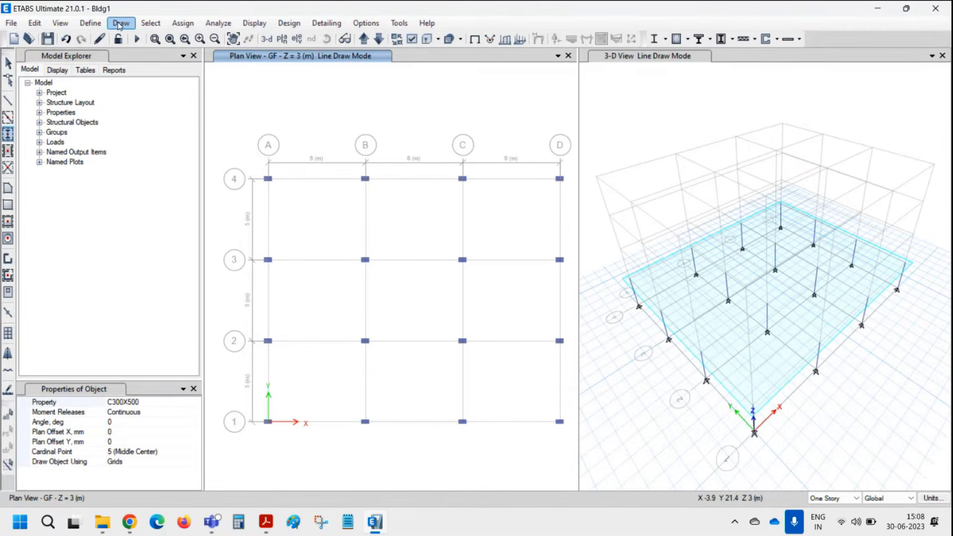
# Start the Quick Draw Beams/Columns command on the GF plan
pyautogui.click(91, 23)
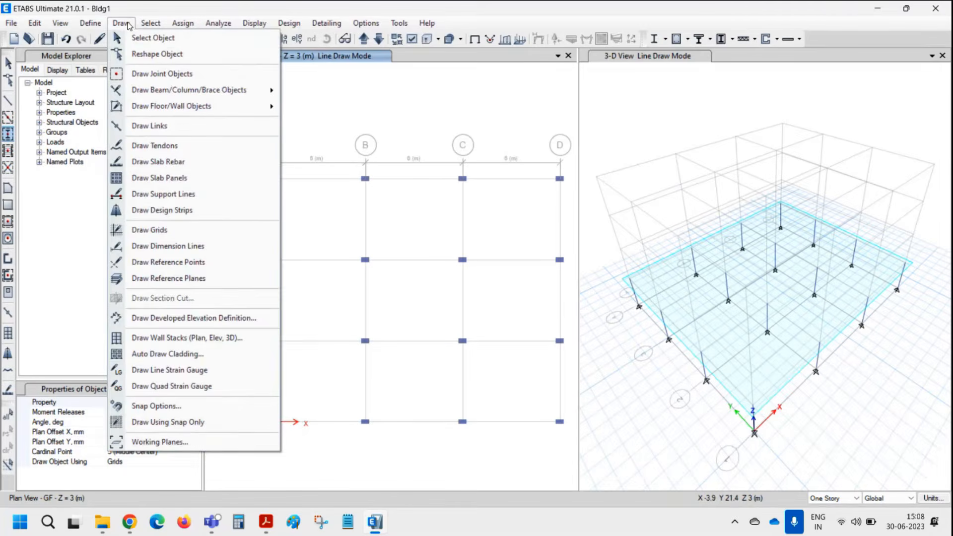
pyautogui.moveTo(154, 90)
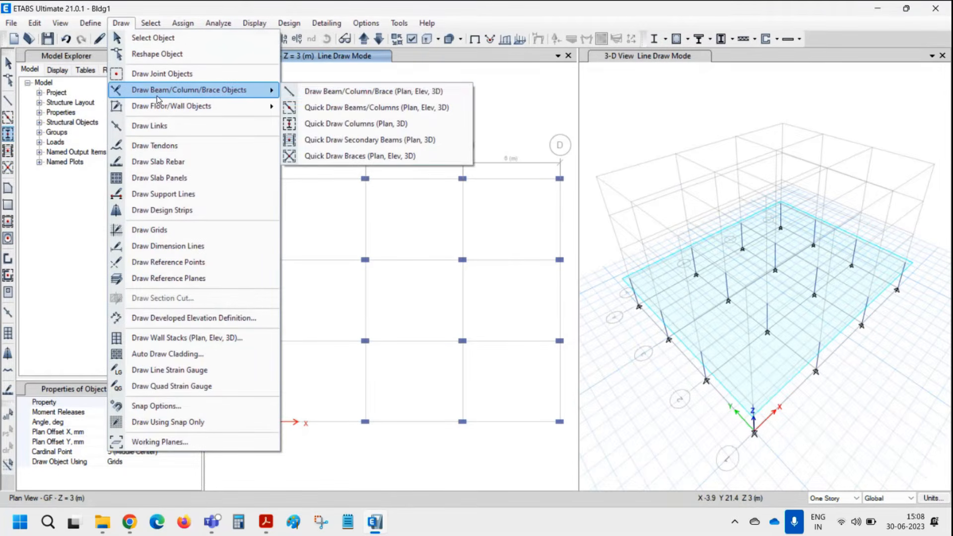
pyautogui.click(351, 108)
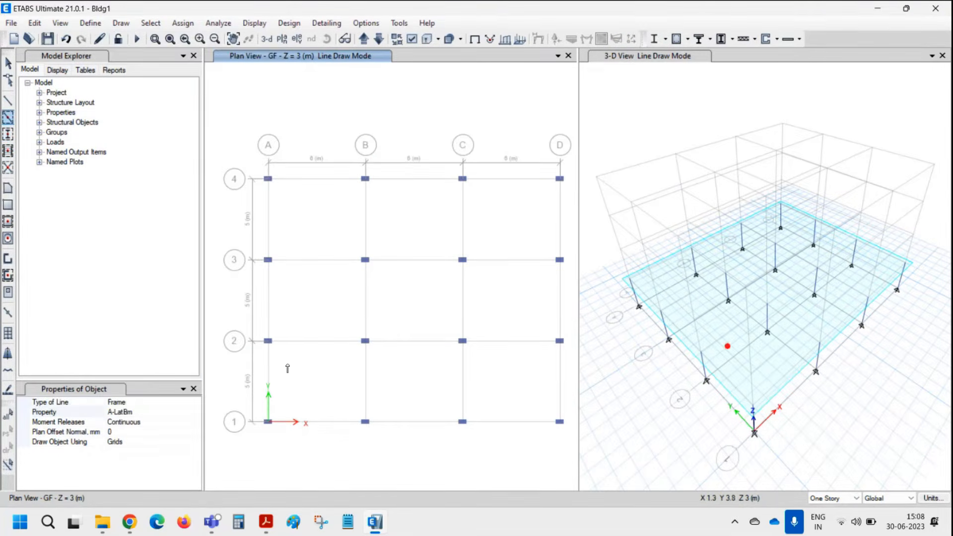
# Set the frame property to B250X450 and quick draw the three beams along grid line 1 in the GF plan
pyautogui.click(174, 412)
pyautogui.click(196, 412)
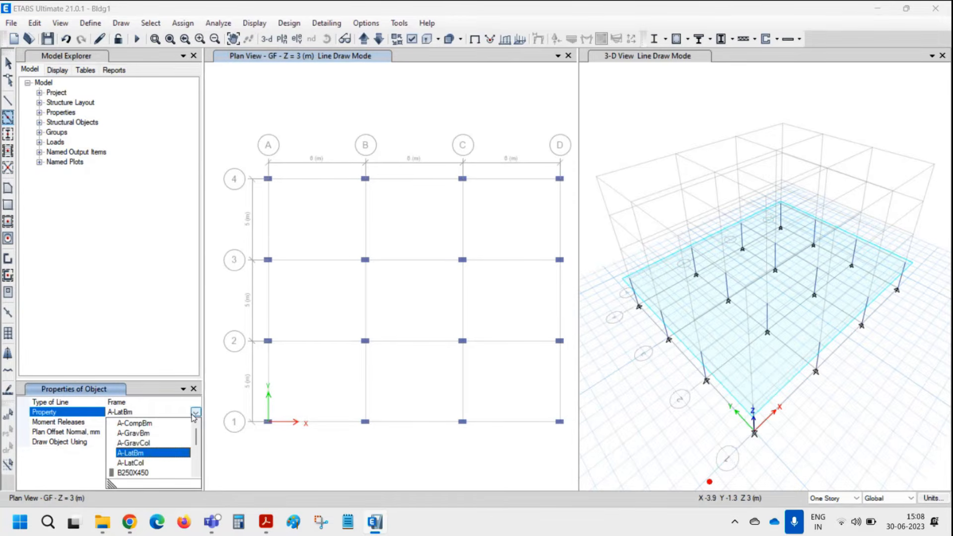
pyautogui.scroll(-2, 152, 459)
pyautogui.click(145, 443)
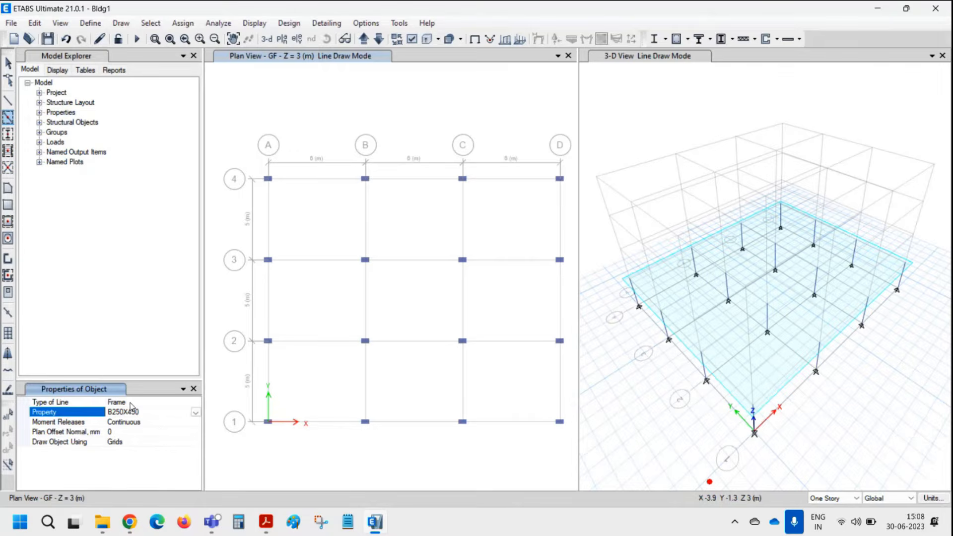
pyautogui.click(312, 430)
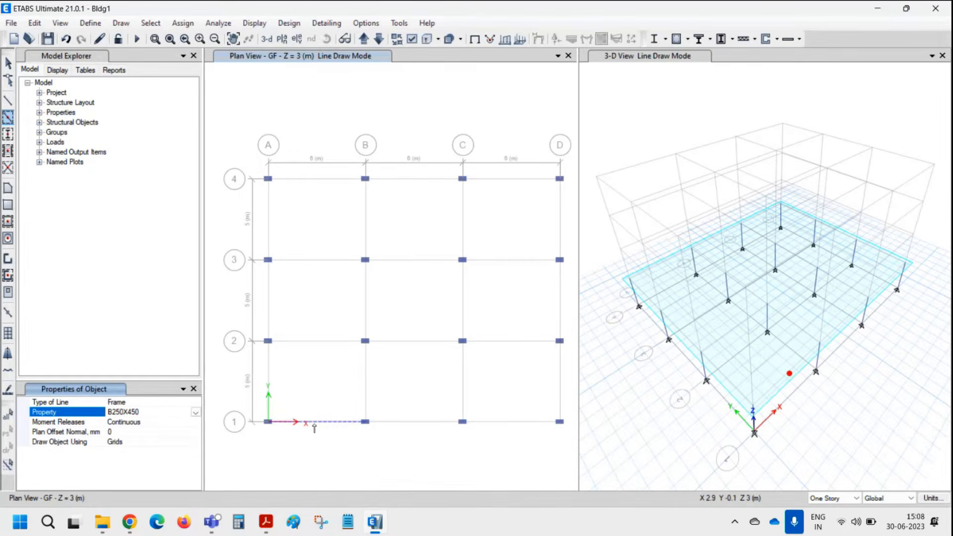
pyautogui.click(408, 430)
pyautogui.click(501, 429)
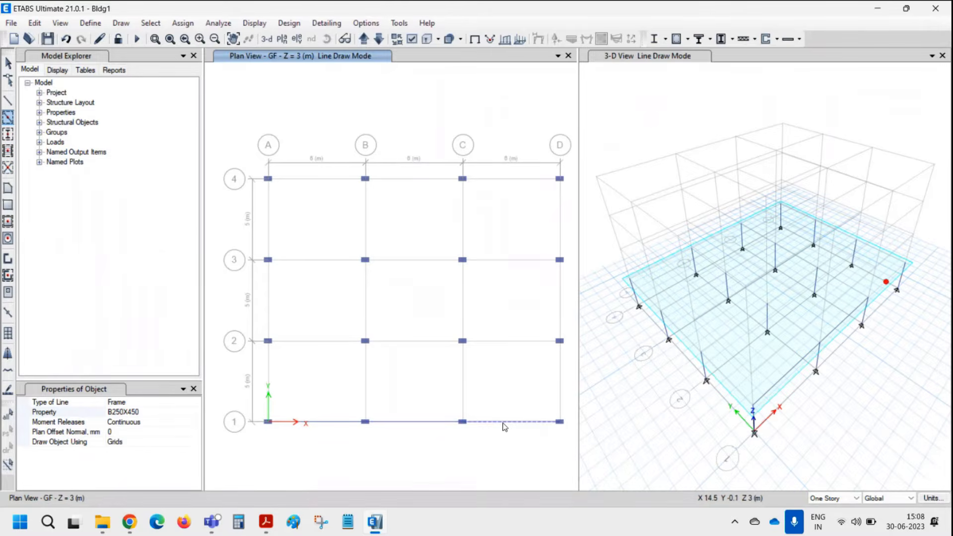
# Quick draw the B250X450 beams on grid lines A to D between grids 1 and 2, and all remaining grid beams up to line 4
pyautogui.click(268, 397)
pyautogui.click(365, 398)
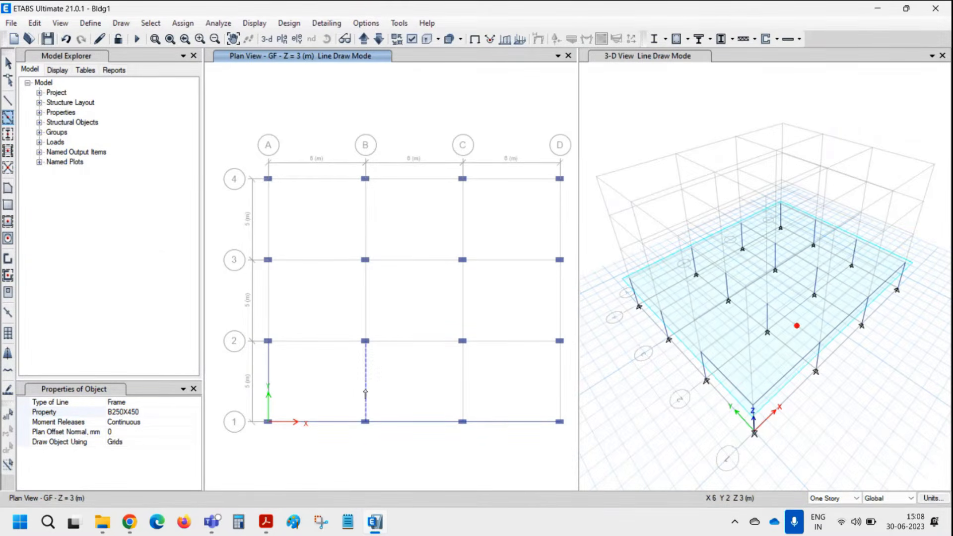
pyautogui.click(463, 388)
pyautogui.click(562, 386)
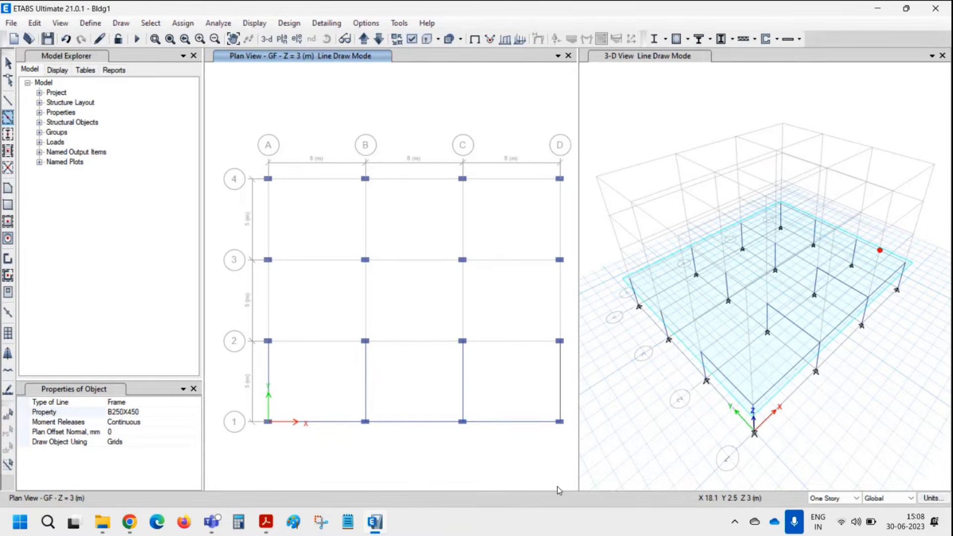
pyautogui.moveTo(219, 121)
pyautogui.mouseDown()
pyautogui.moveTo(432, 336)
pyautogui.moveTo(485, 366)
pyautogui.moveTo(571, 368)
pyautogui.mouseUp()
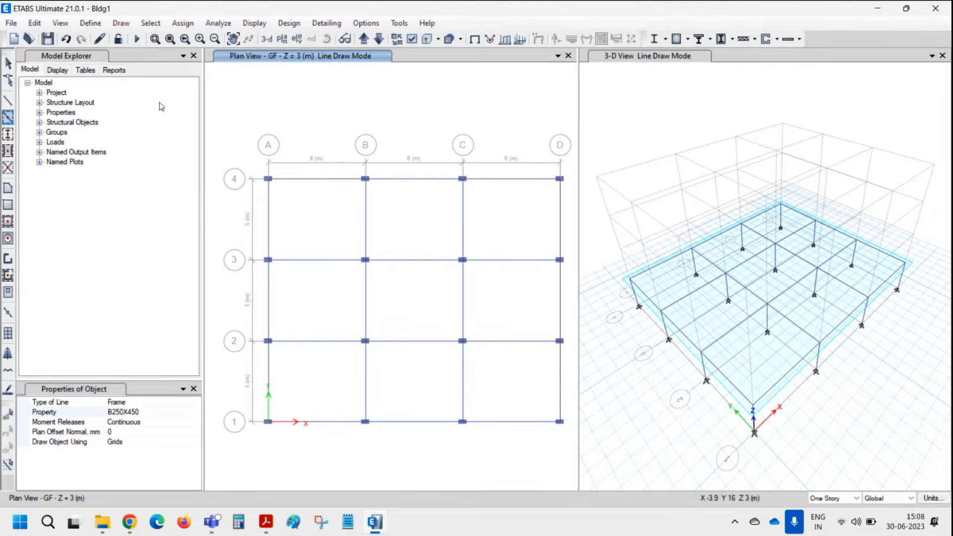
# Quick draw floor slabs with property S150 in all nine bays of the GF plan between grids A-D and 1-4
pyautogui.click(115, 24)
pyautogui.moveTo(159, 105)
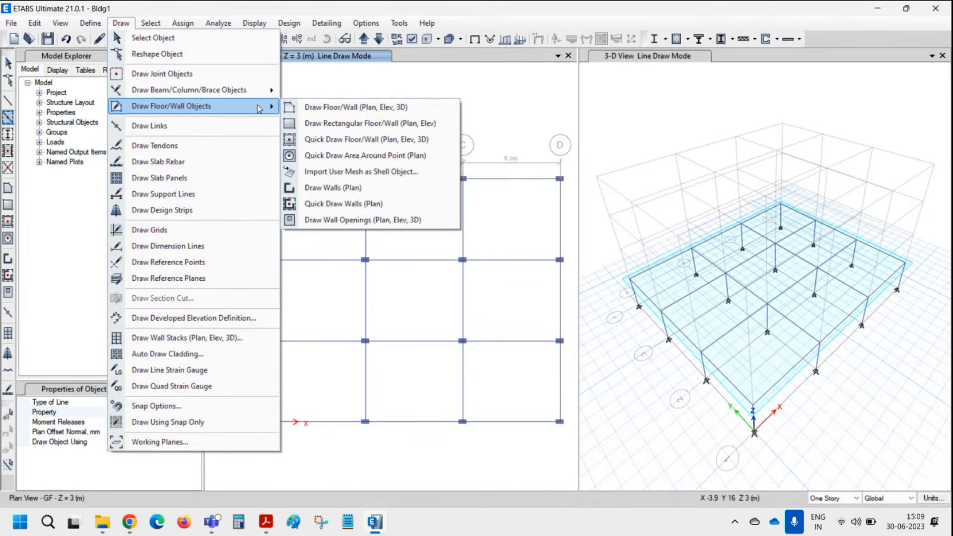
pyautogui.click(341, 140)
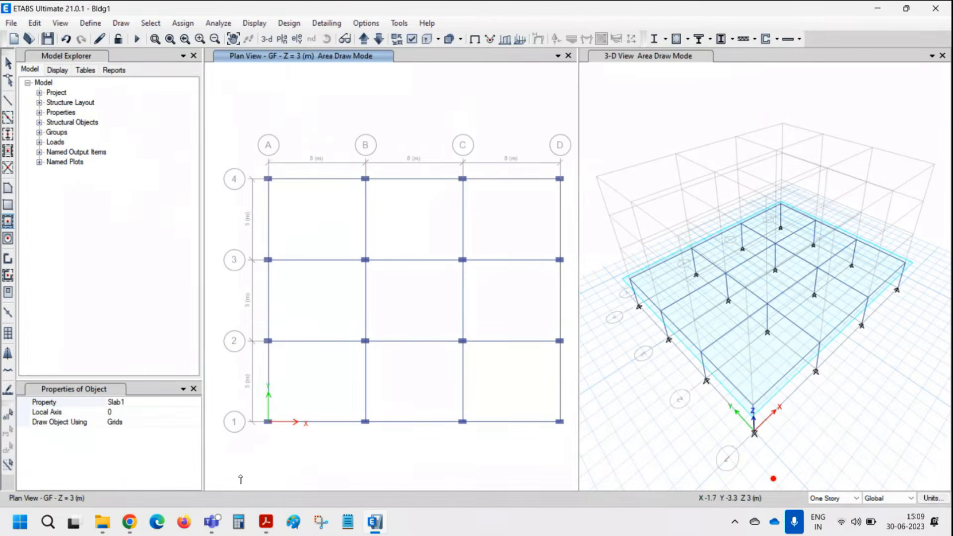
pyautogui.click(197, 404)
pyautogui.click(196, 403)
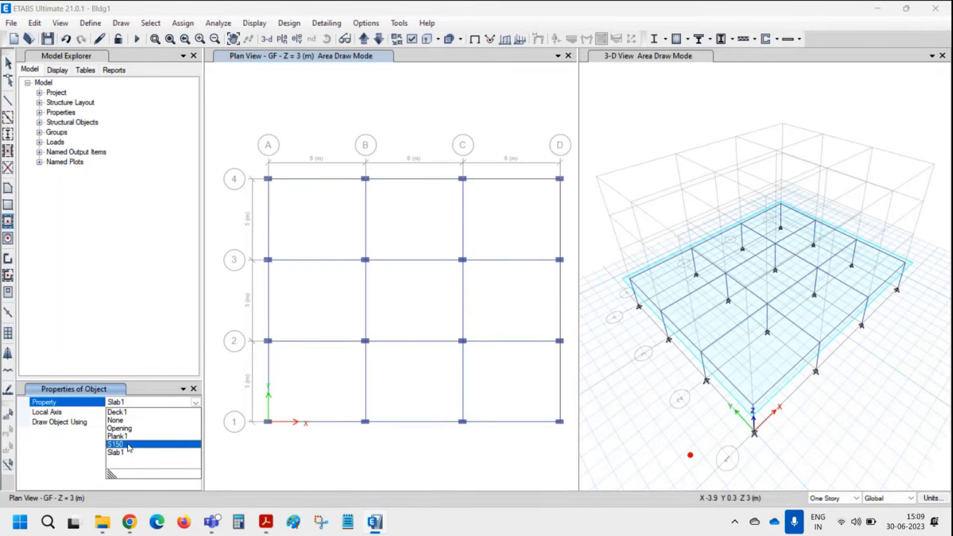
pyautogui.click(124, 451)
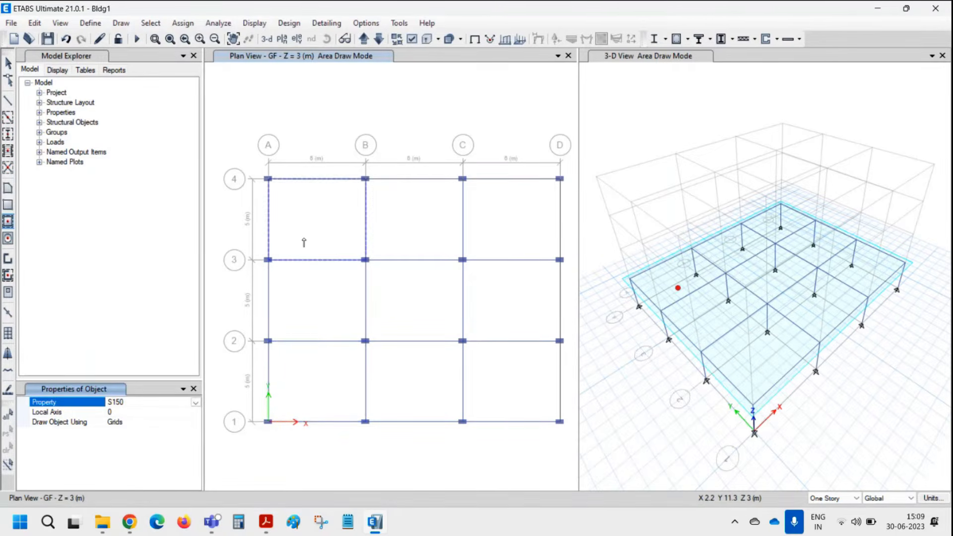
pyautogui.click(308, 397)
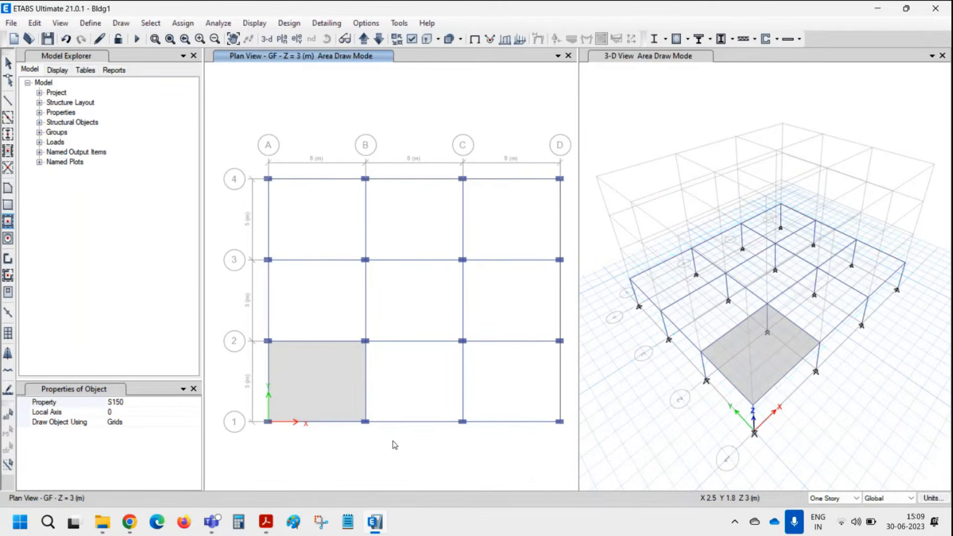
pyautogui.click(403, 383)
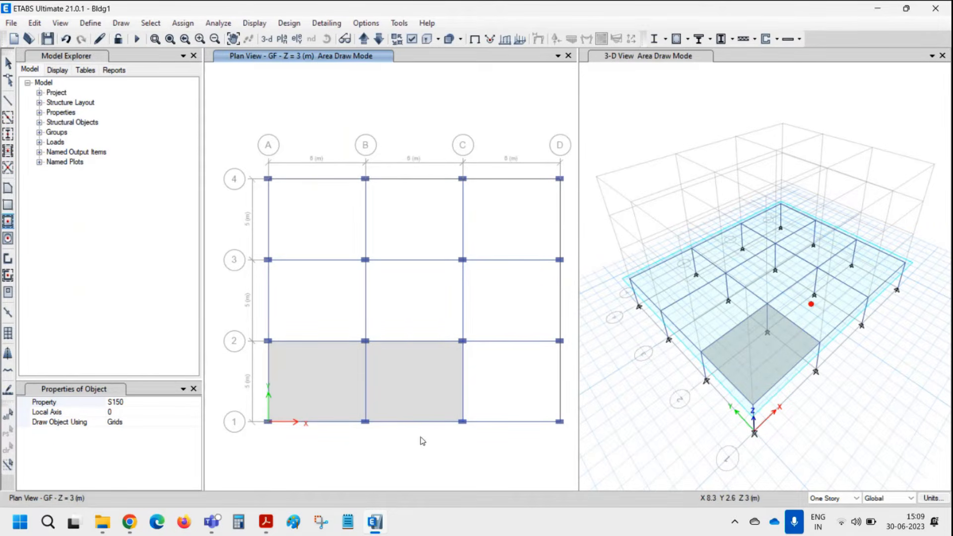
pyautogui.click(524, 377)
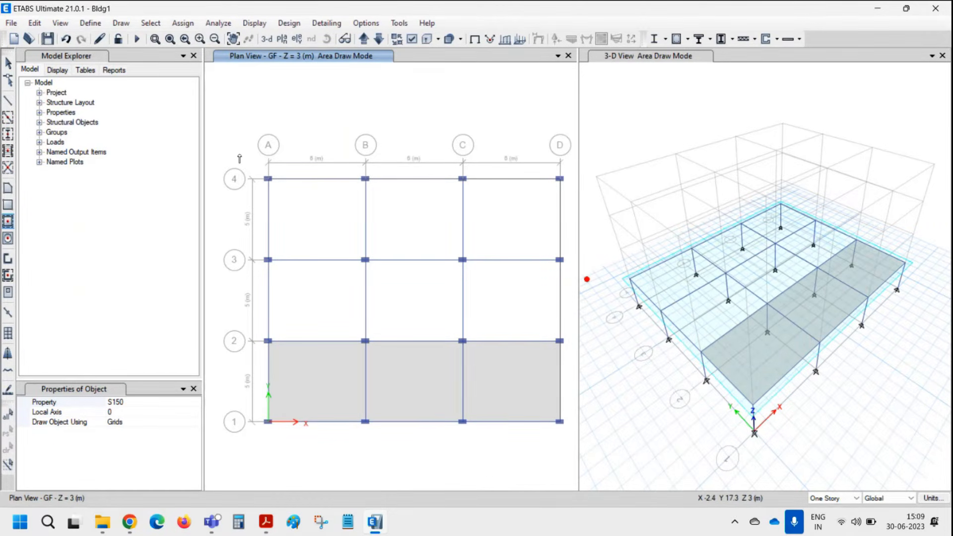
pyautogui.moveTo(227, 140); pyautogui.dragTo(573, 358)
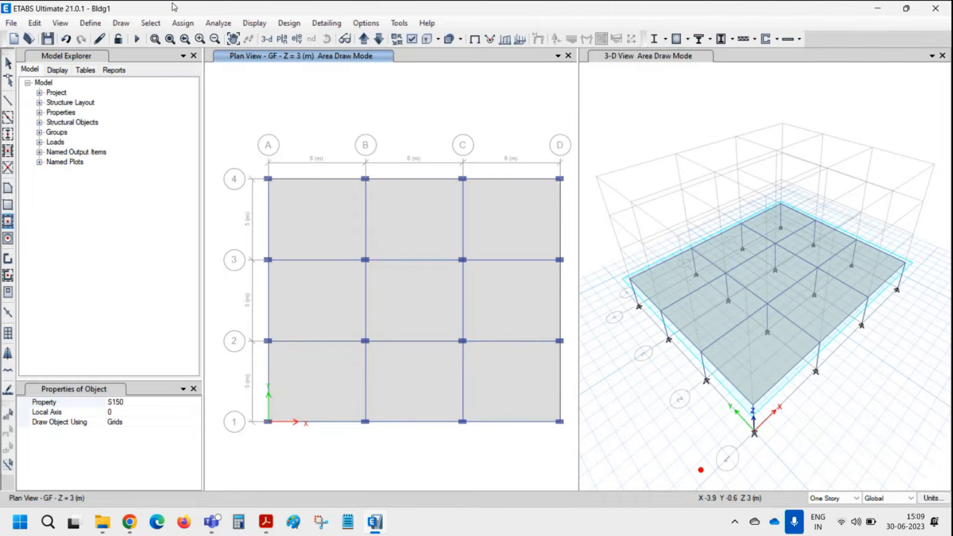
# Draw three free-form straight B250X450 beams forming a closed triangle outside the grid, beyond grid line 4
pyautogui.click(124, 24)
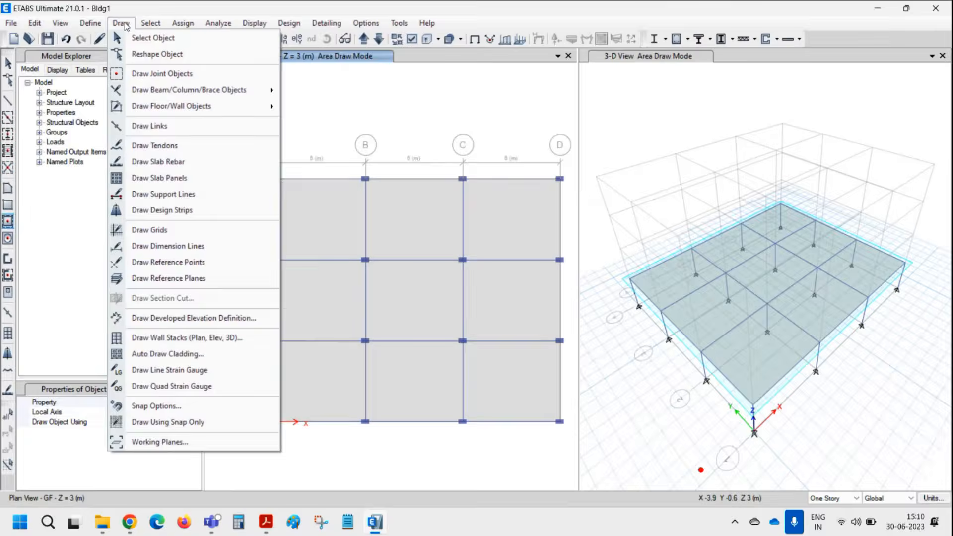
pyautogui.moveTo(129, 91)
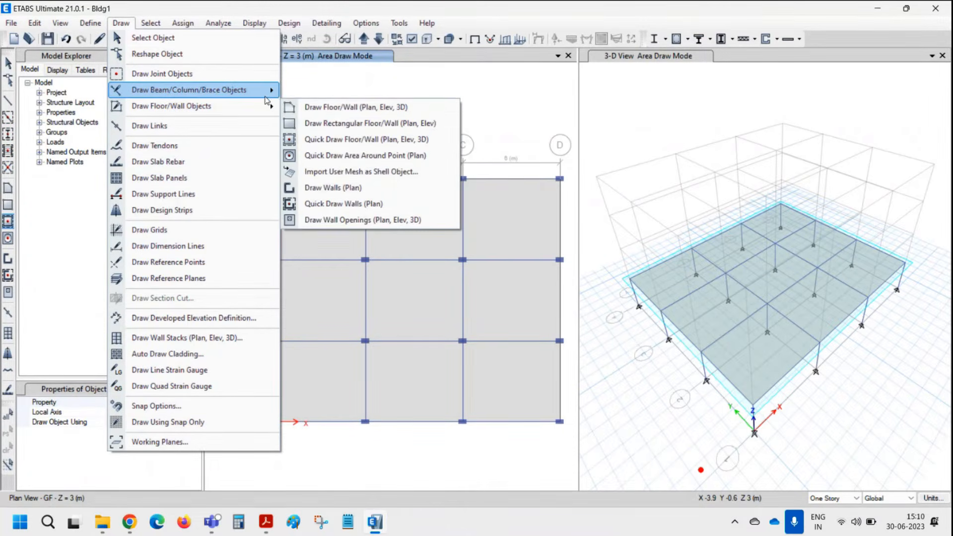
pyautogui.moveTo(267, 98)
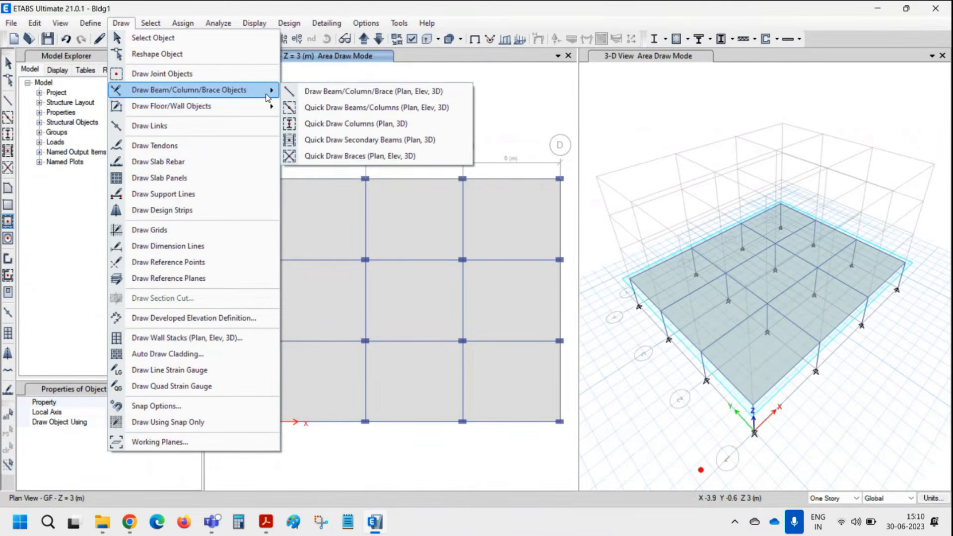
pyautogui.click(324, 93)
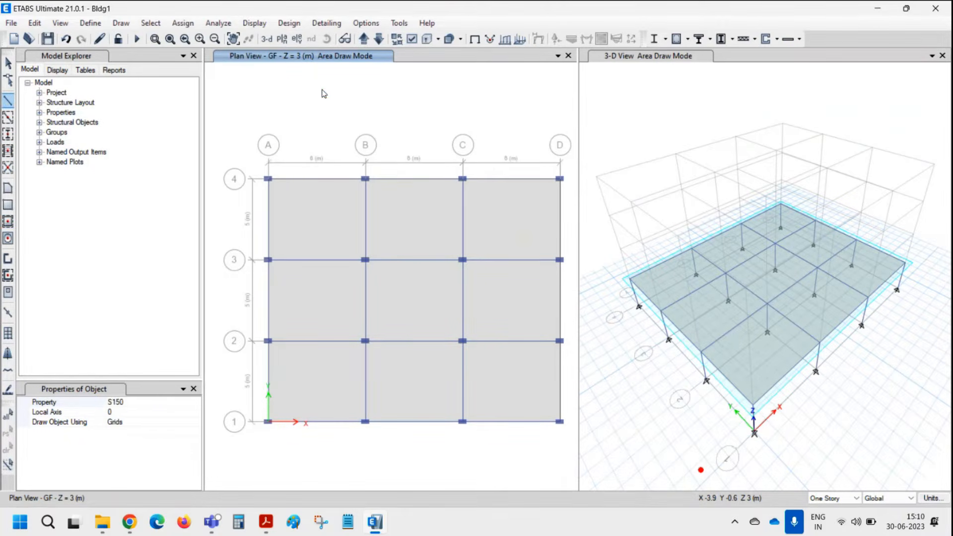
pyautogui.click(193, 413)
pyautogui.click(196, 413)
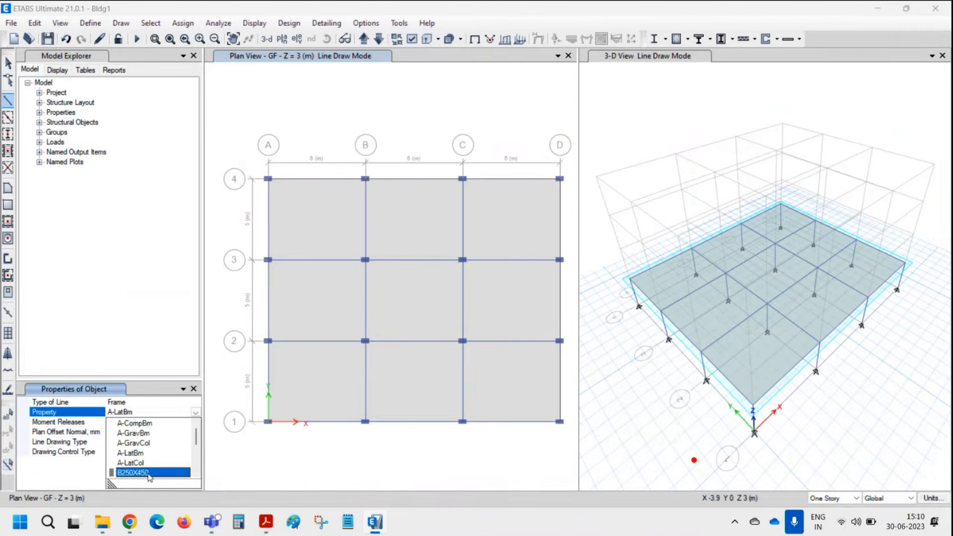
pyautogui.click(149, 474)
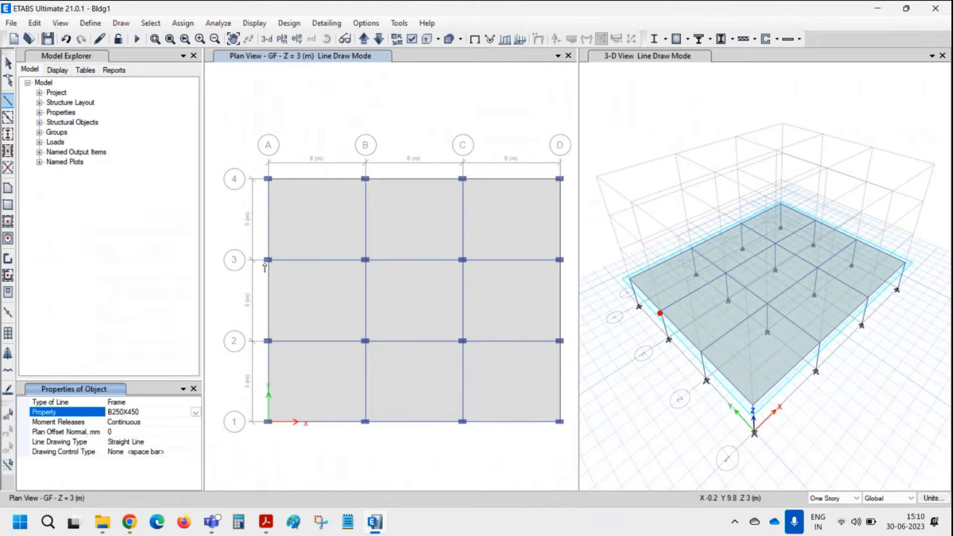
pyautogui.click(326, 134)
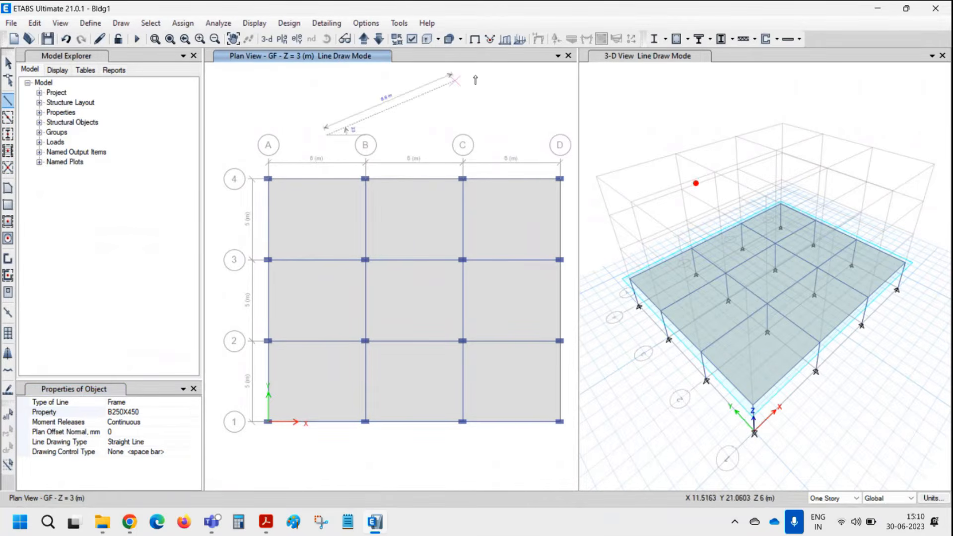
pyautogui.doubleClick(503, 87)
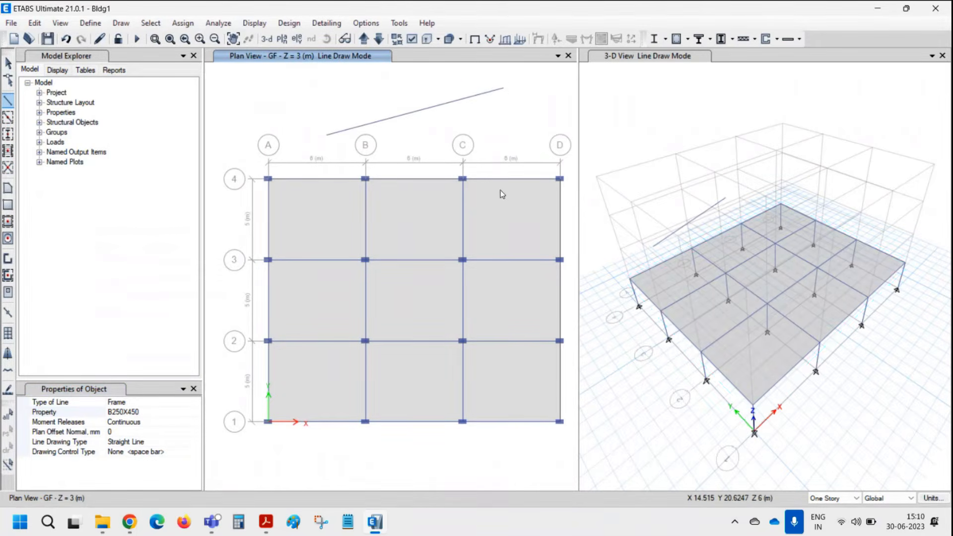
pyautogui.click(459, 137)
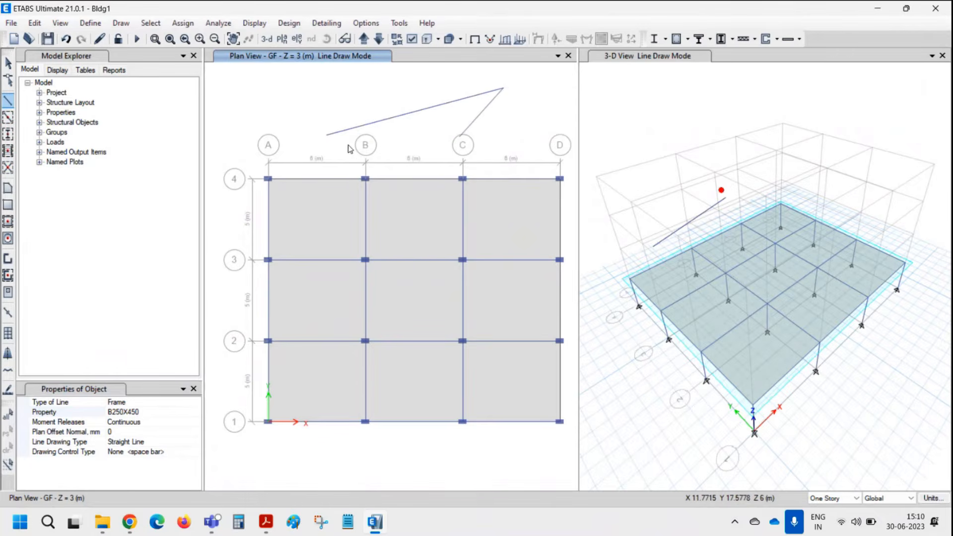
pyautogui.click(326, 136)
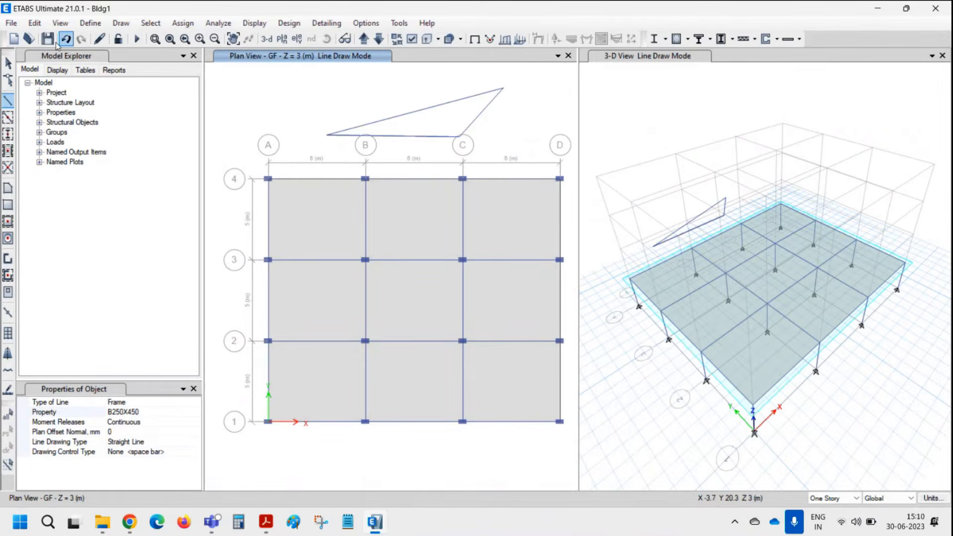
# Select the triangle's three beams with a crossing selection in the plan view, then clear the selection
pyautogui.click(9, 64)
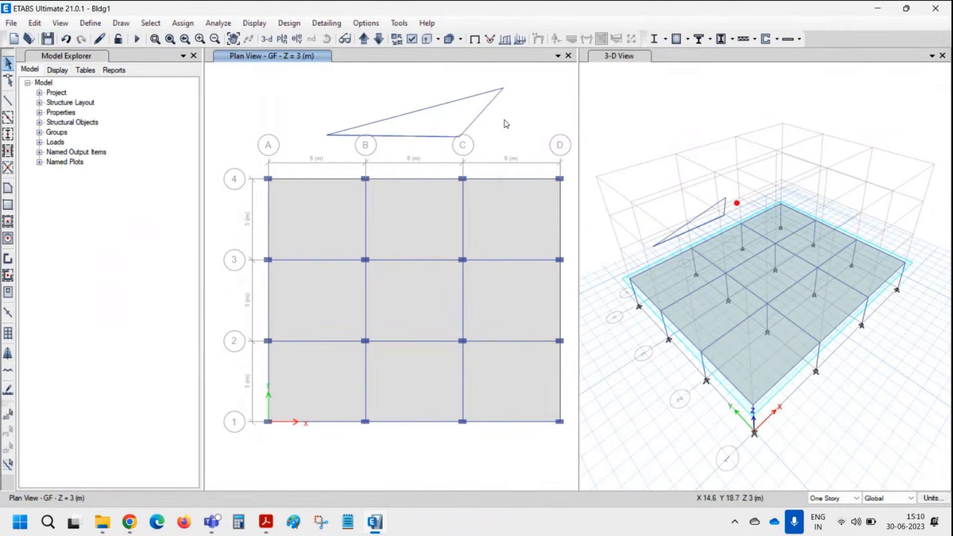
pyautogui.moveTo(506, 121); pyautogui.dragTo(396, 94)
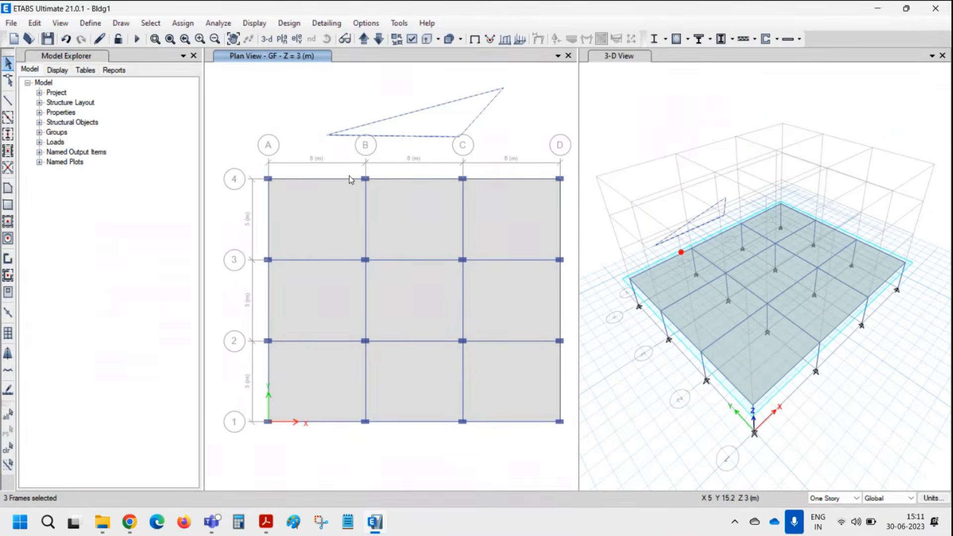
pyautogui.click(401, 137)
pyautogui.click(150, 23)
pyautogui.click(172, 114)
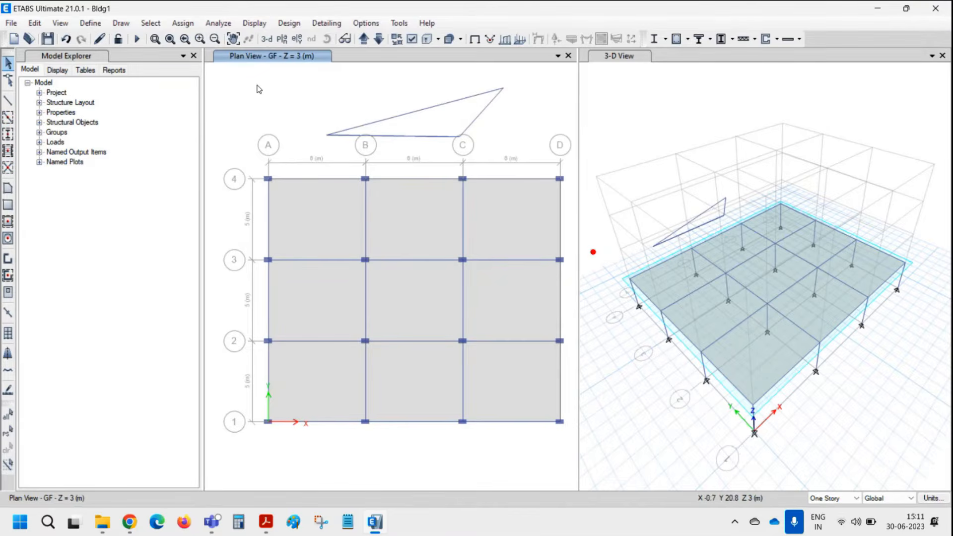
# Select all three triangle beams and their joints outside the grid with selection windows and delete them
pyautogui.moveTo(230, 80); pyautogui.dragTo(320, 119)
pyautogui.moveTo(230, 82); pyautogui.dragTo(322, 115)
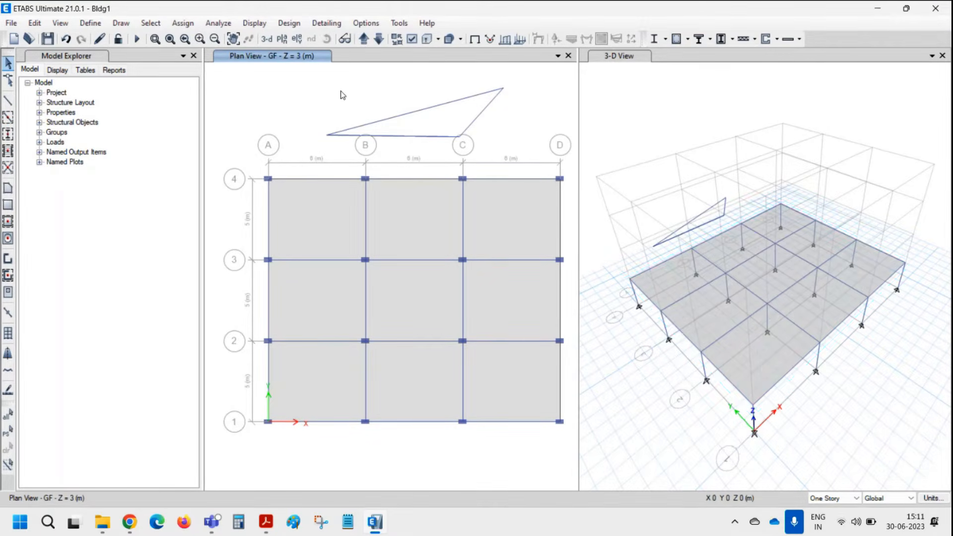
pyautogui.moveTo(345, 75); pyautogui.dragTo(231, 118)
pyautogui.moveTo(434, 67); pyautogui.dragTo(524, 154)
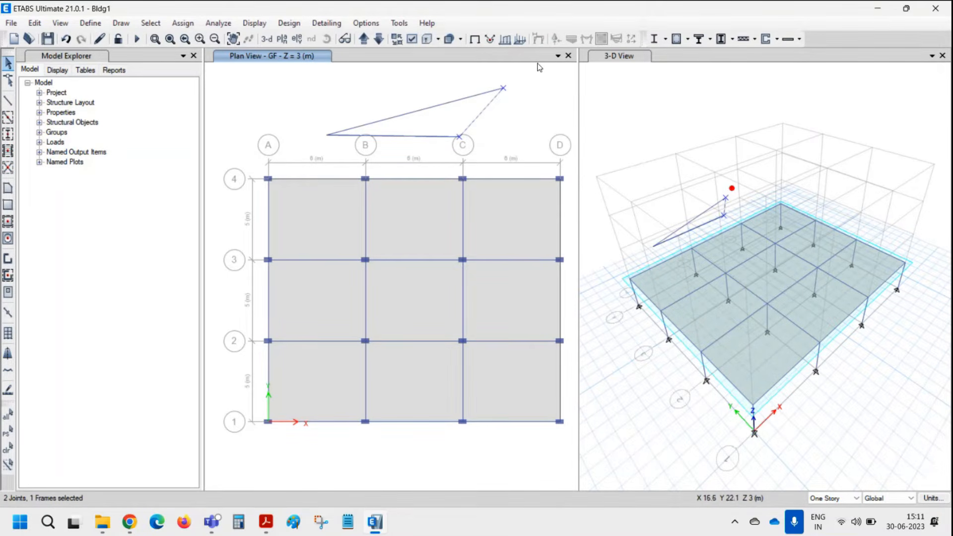
pyautogui.moveTo(538, 63); pyautogui.dragTo(405, 151)
pyautogui.moveTo(284, 69); pyautogui.dragTo(551, 171)
pyautogui.moveTo(538, 67); pyautogui.dragTo(280, 165)
pyautogui.click(37, 24)
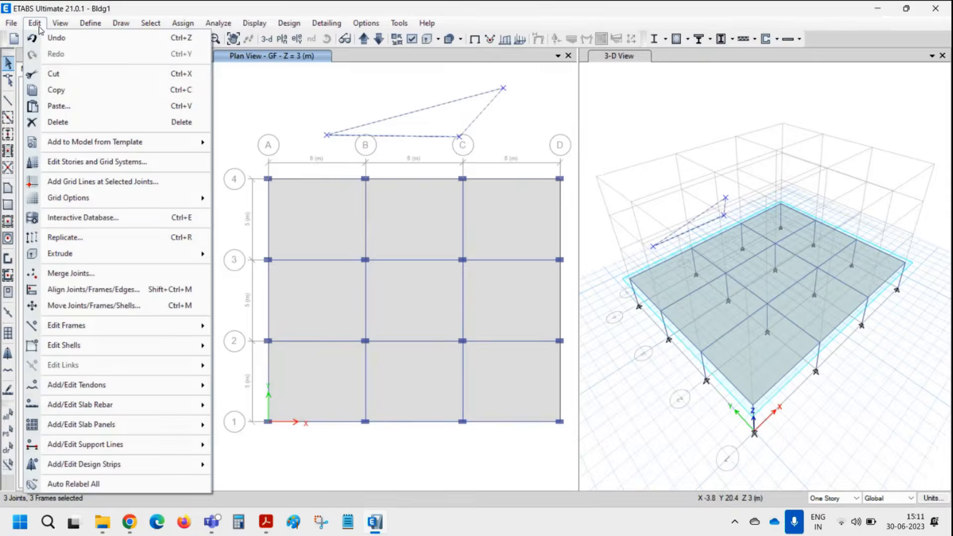
pyautogui.click(58, 123)
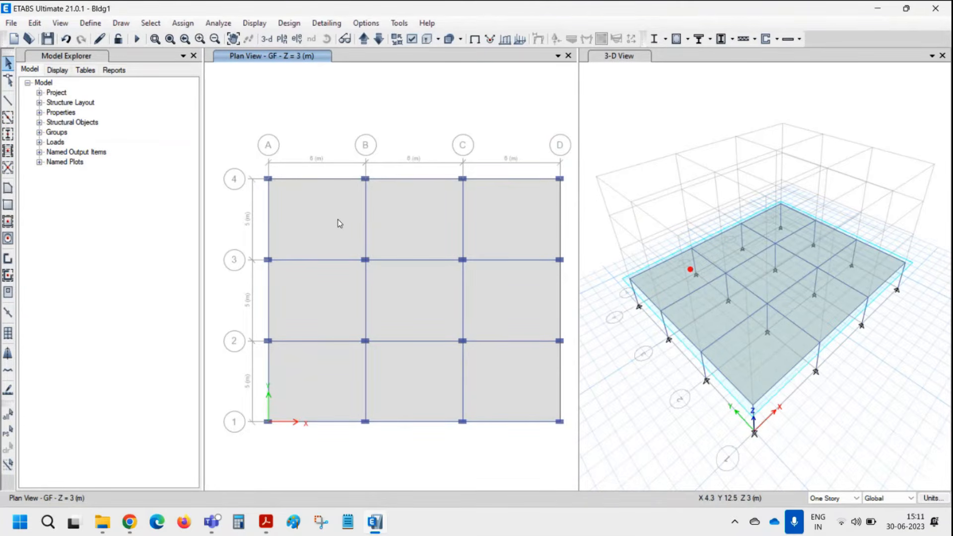
# Make sure snapping to line ends and midpoints is enabled in the snap options and accept the settings
pyautogui.click(120, 24)
pyautogui.click(170, 405)
pyautogui.click(321, 179)
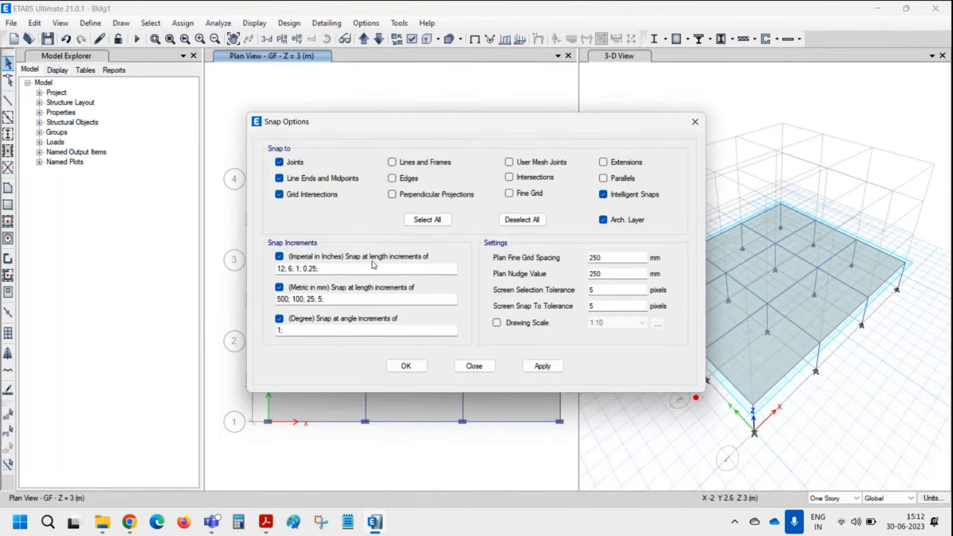
pyautogui.click(415, 365)
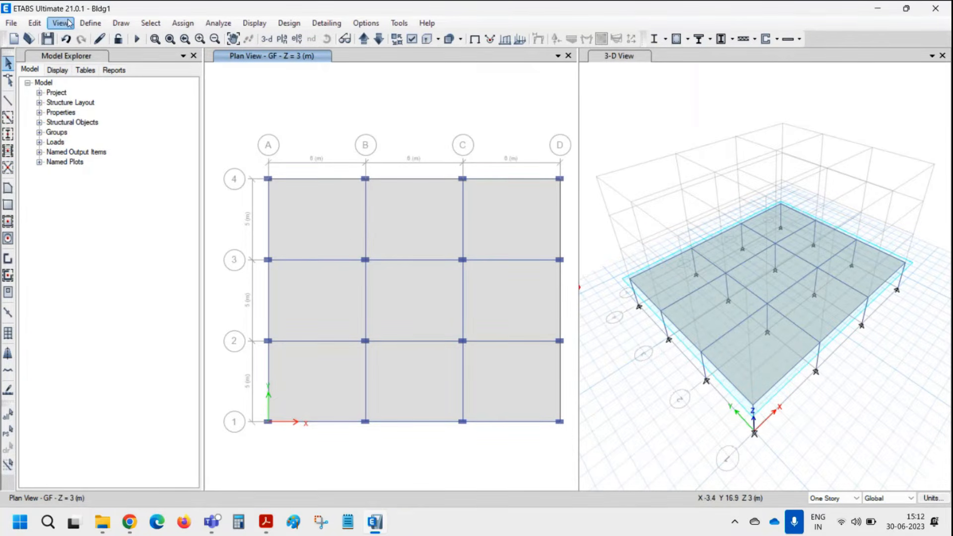
# Draw straight B250X450 beams midway between grid lines 3 and 4, spanning from grid A through B to C
pyautogui.click(120, 23)
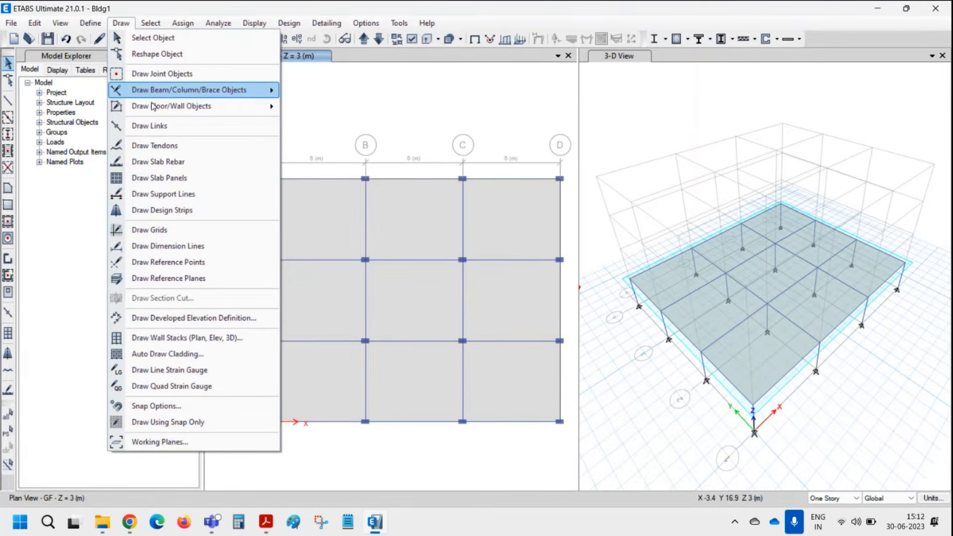
pyautogui.moveTo(237, 95)
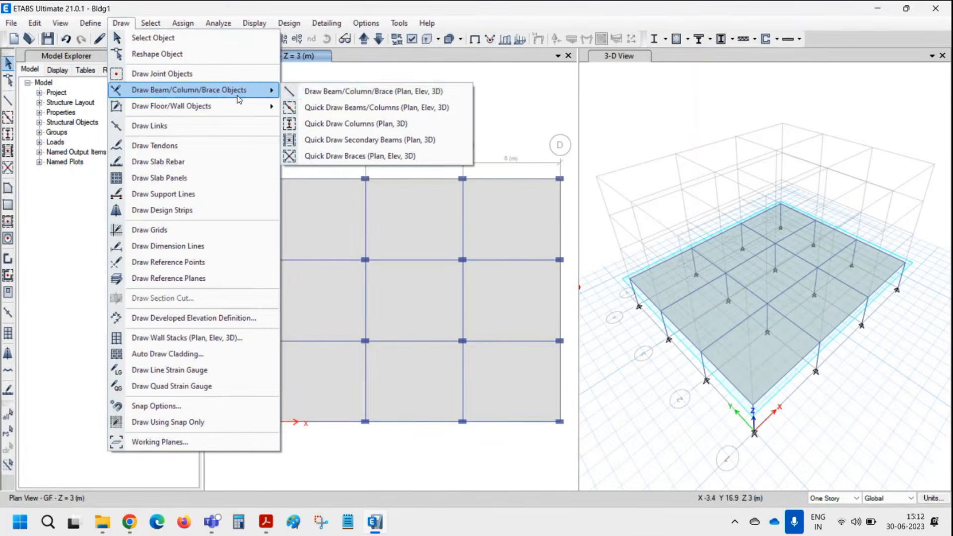
pyautogui.click(326, 92)
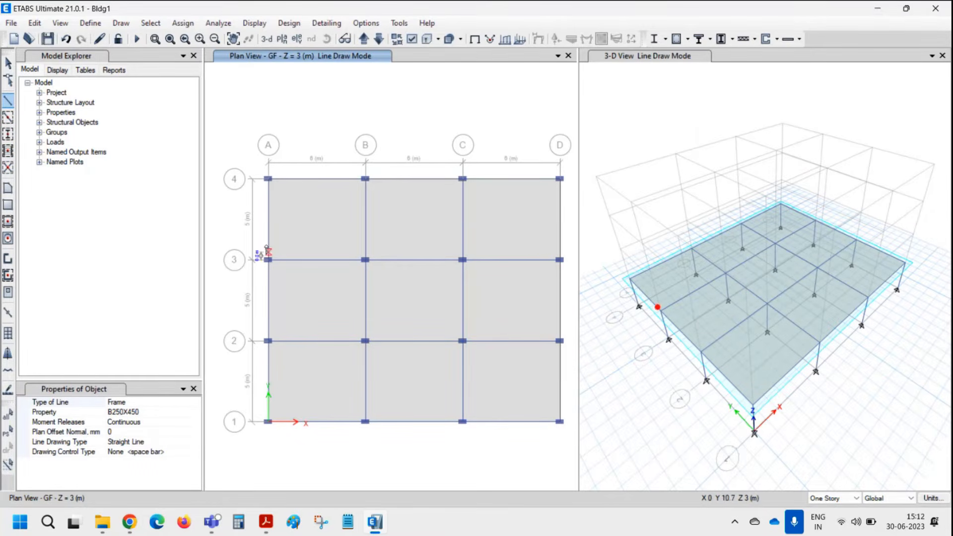
pyautogui.click(268, 220)
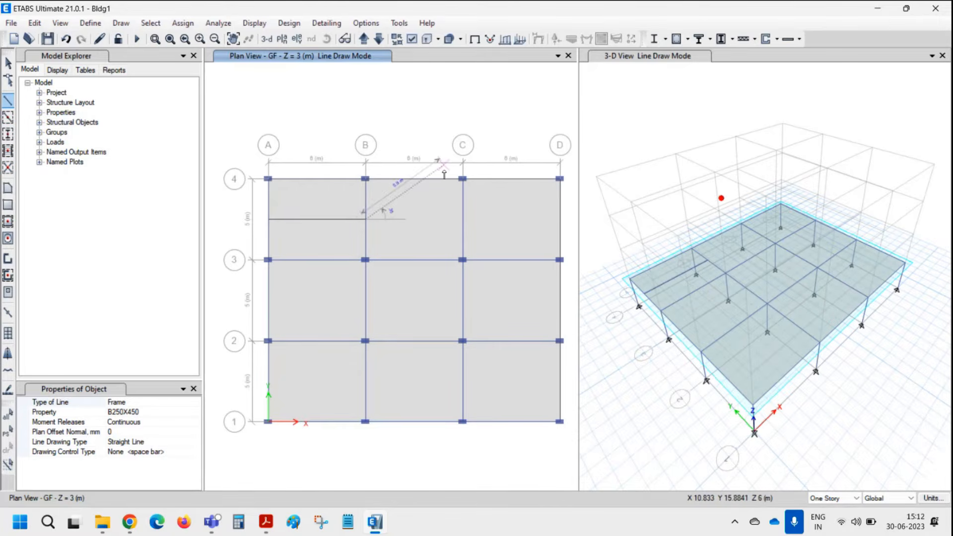
pyautogui.doubleClick(462, 219)
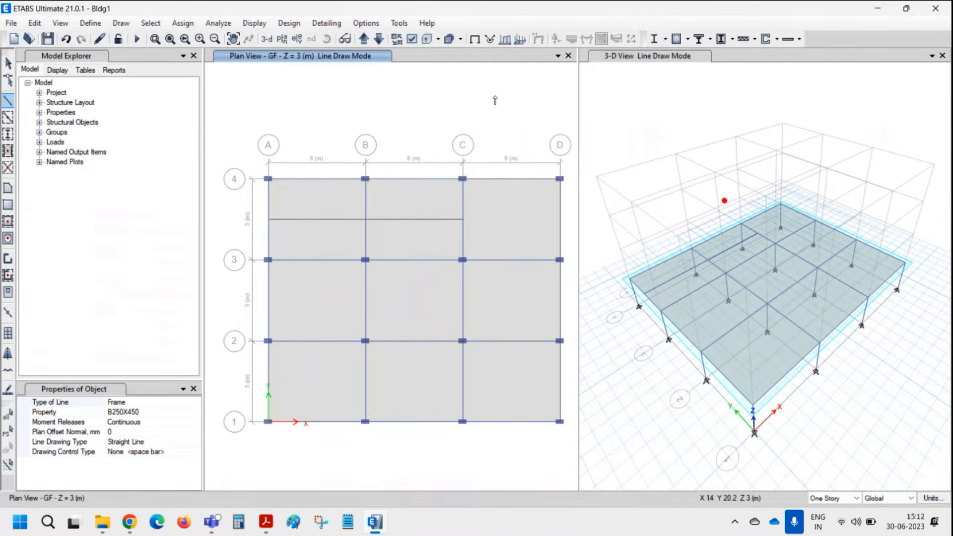
# Draw straight B250X450 beams midway between grid lines 2 and 3, from grid A through B to C, and return to object selection
pyautogui.click(268, 301)
pyautogui.doubleClick(366, 301)
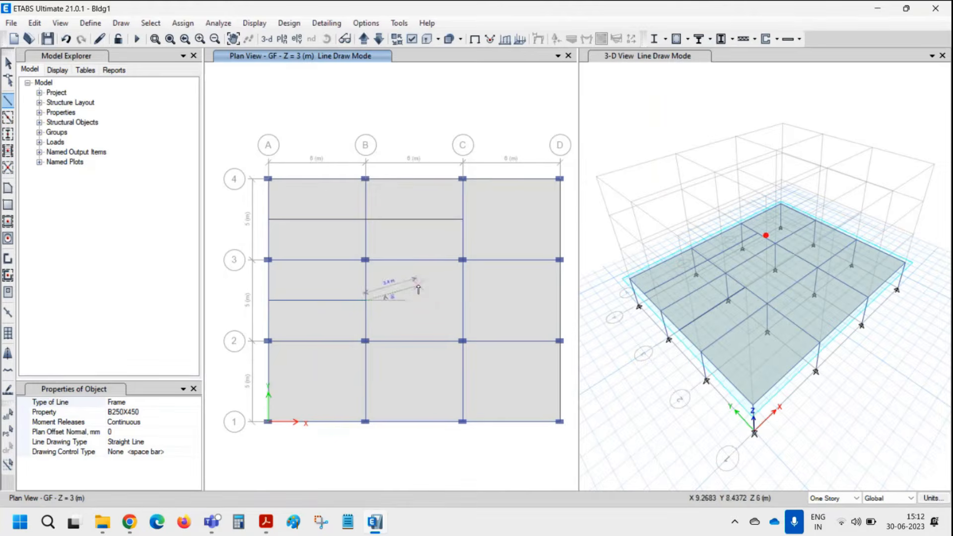
pyautogui.click(463, 301)
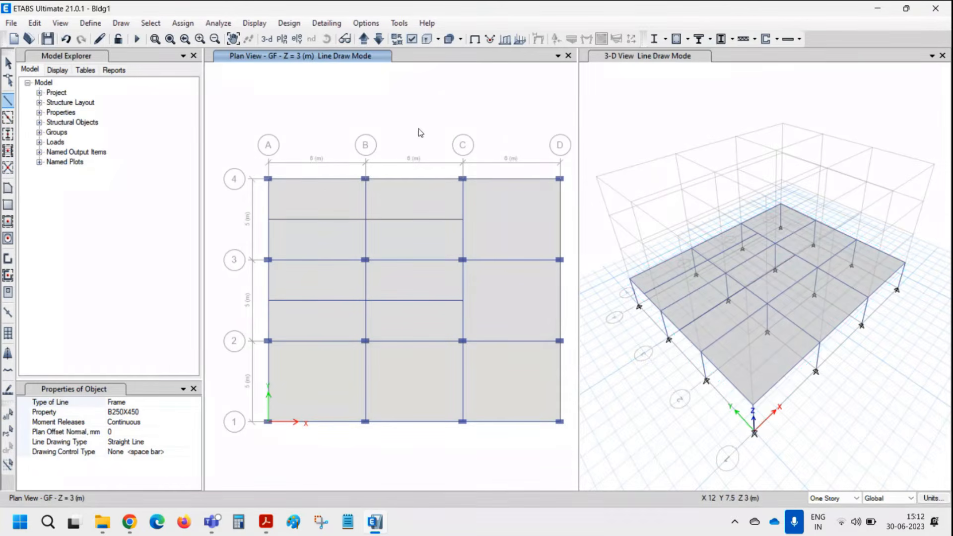
pyautogui.rightClick(493, 110)
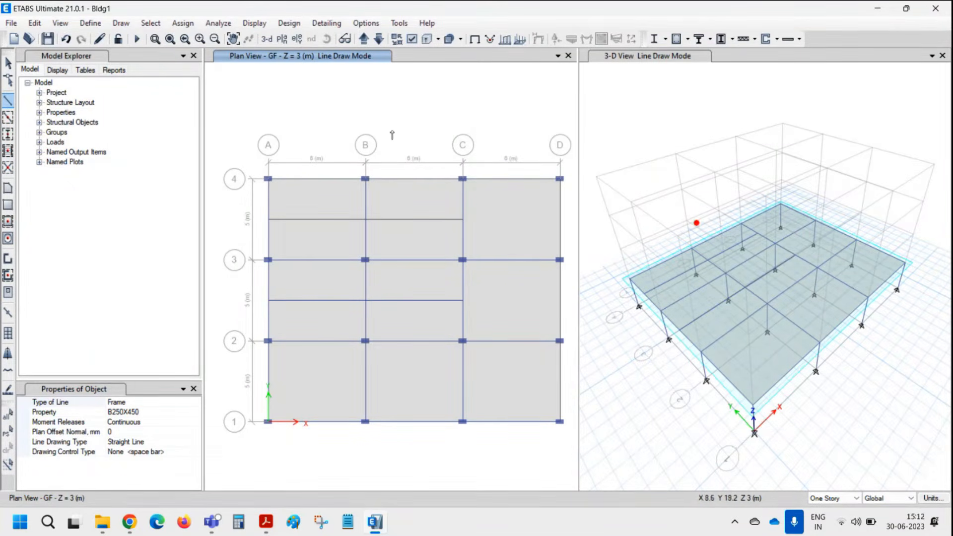
pyautogui.click(120, 23)
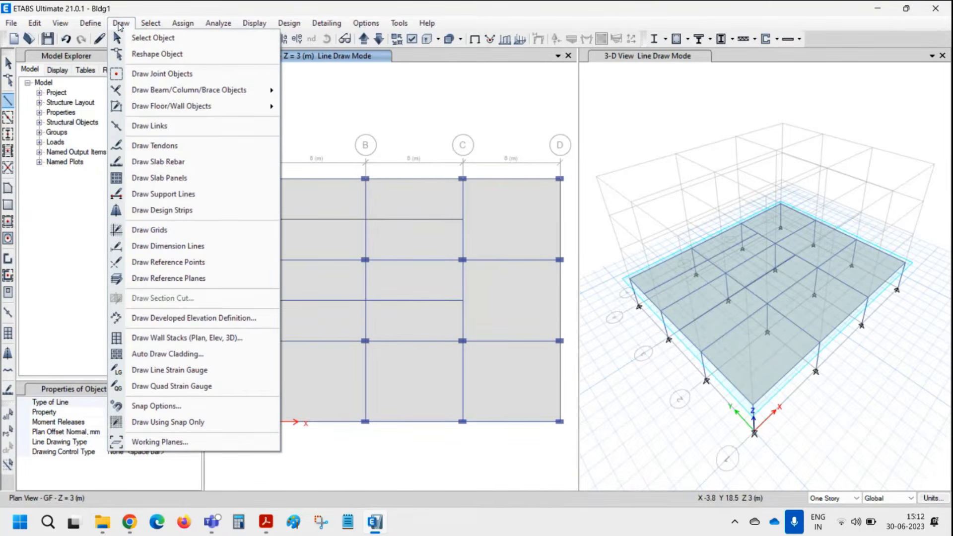
pyautogui.click(139, 44)
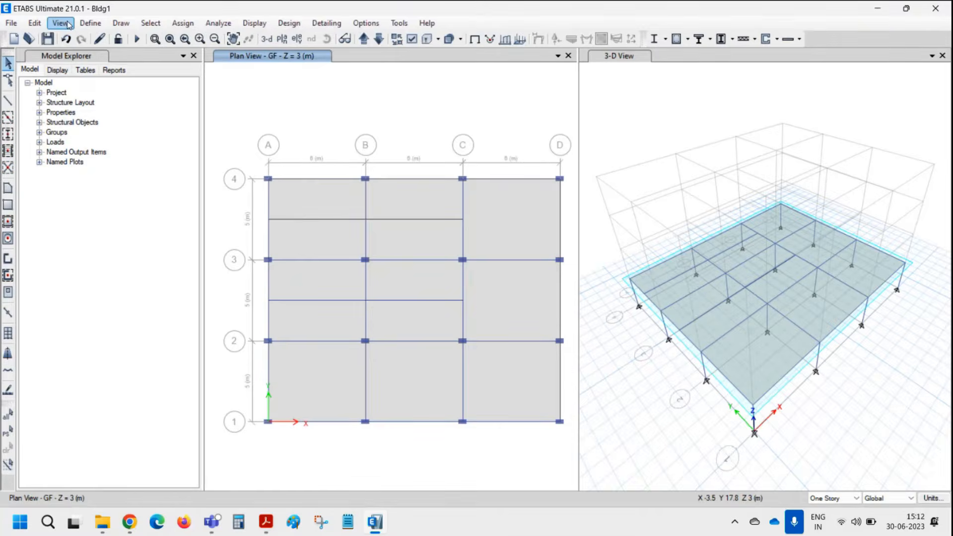
# Draw a straight B250X450 beam between C3 and D3 with a plan offset normal of 1000 mm, and return to object selection
pyautogui.click(121, 23)
pyautogui.moveTo(171, 91)
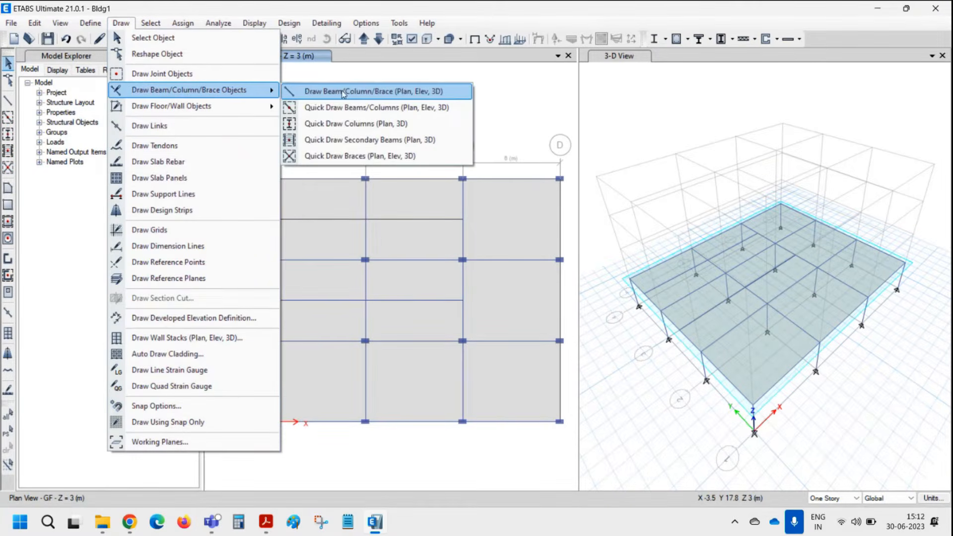
pyautogui.click(345, 90)
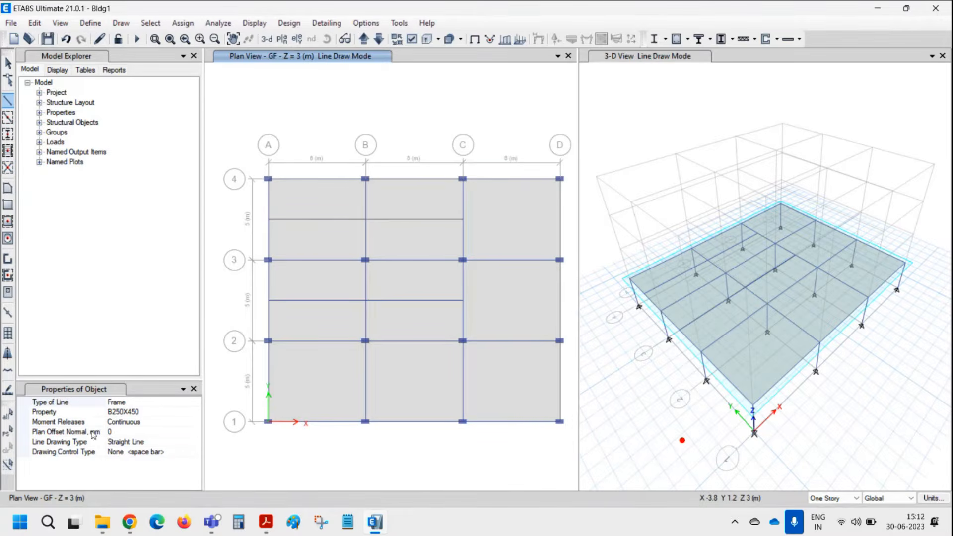
pyautogui.click(92, 432)
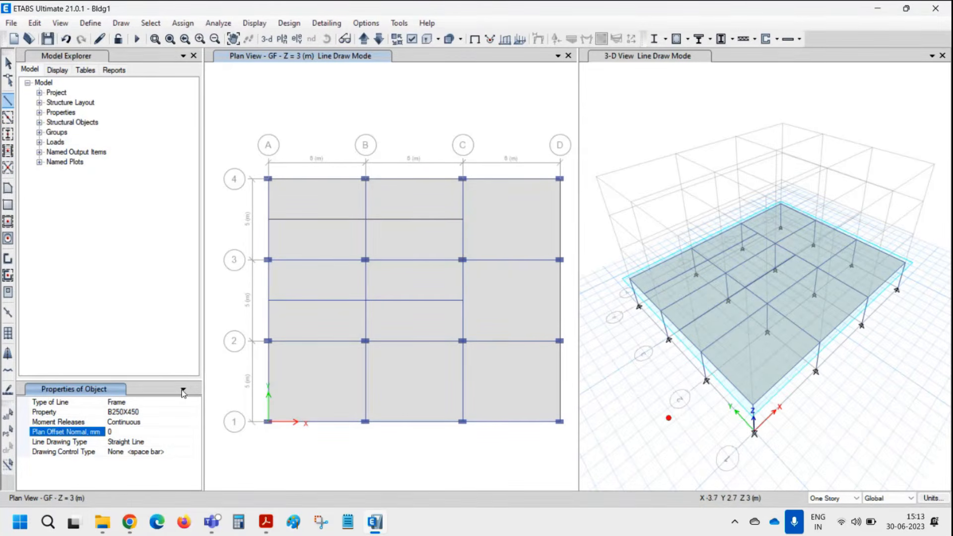
pyautogui.click(132, 431)
pyautogui.write('1000')
pyautogui.press('Return')
pyautogui.click(463, 260)
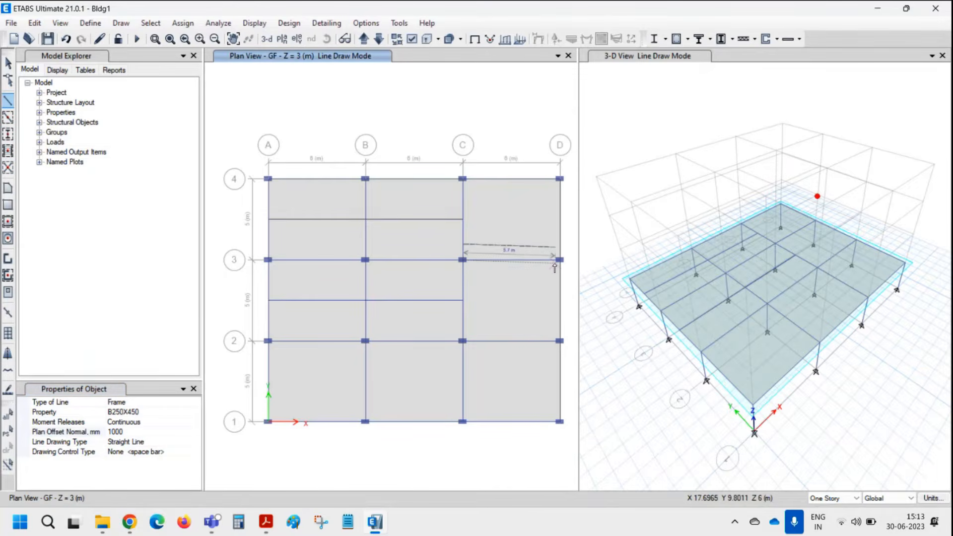
pyautogui.click(560, 260)
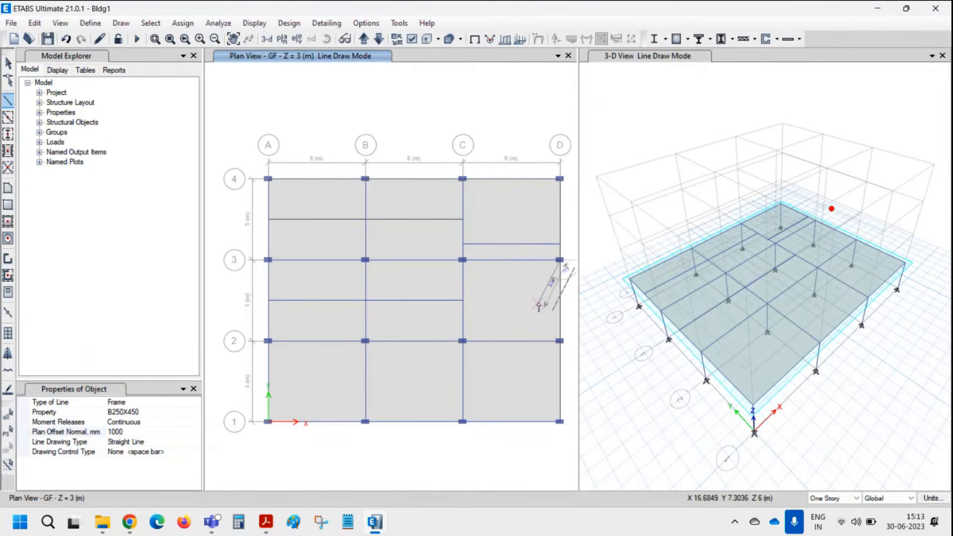
pyautogui.rightClick(498, 313)
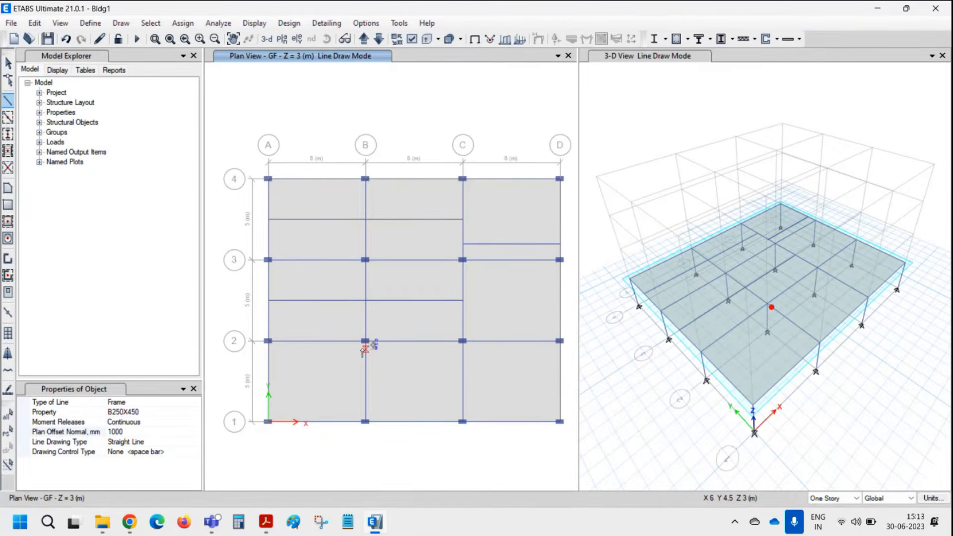
pyautogui.click(150, 23)
pyautogui.click(132, 28)
pyautogui.click(124, 23)
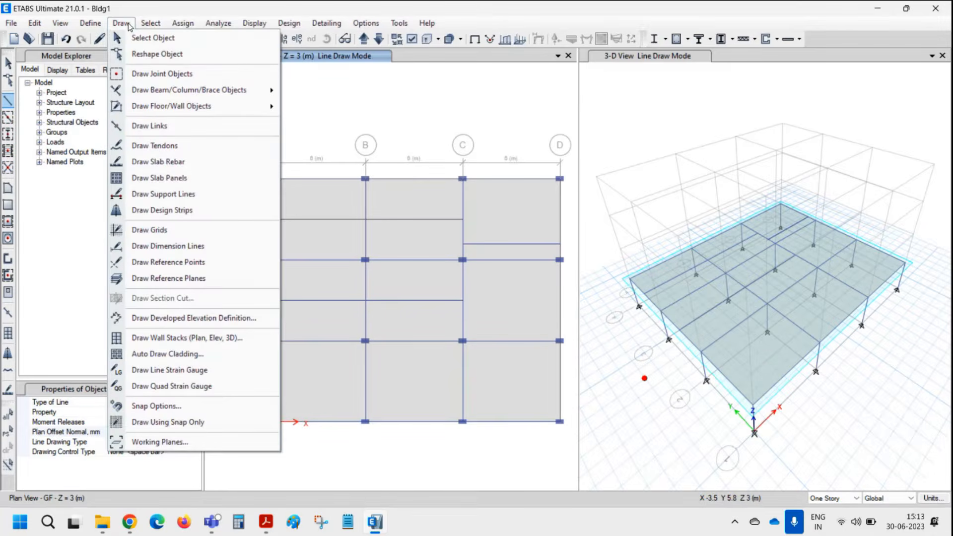
pyautogui.click(147, 43)
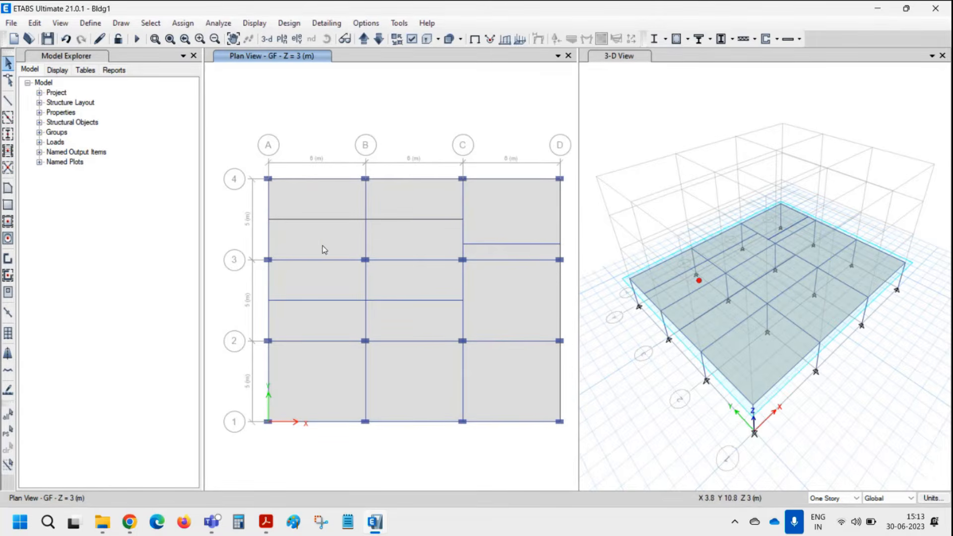
# Move the offset beam between grids C and D, just beyond grid line 3, by 0.5 m in Y
pyautogui.moveTo(447, 274); pyautogui.dragTo(422, 263, button='middle')
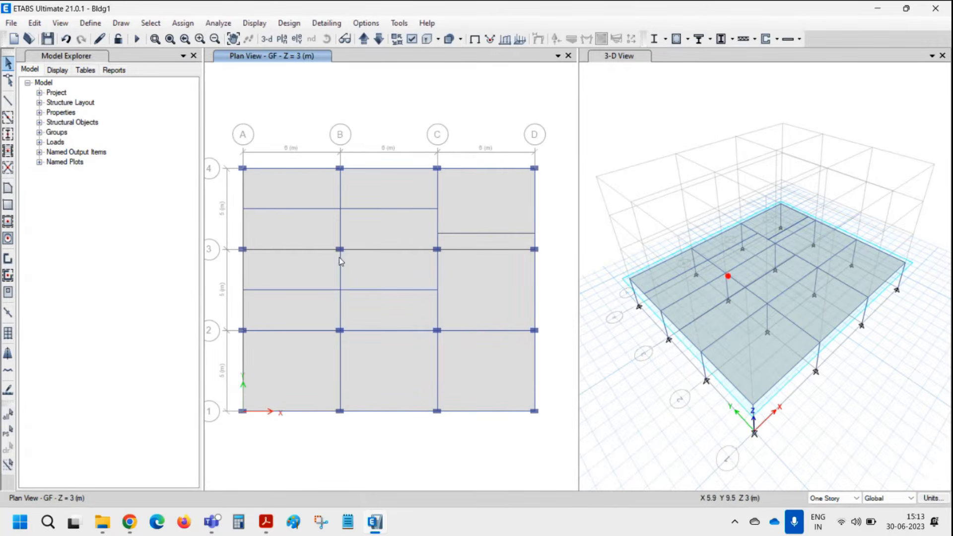
pyautogui.click(35, 24)
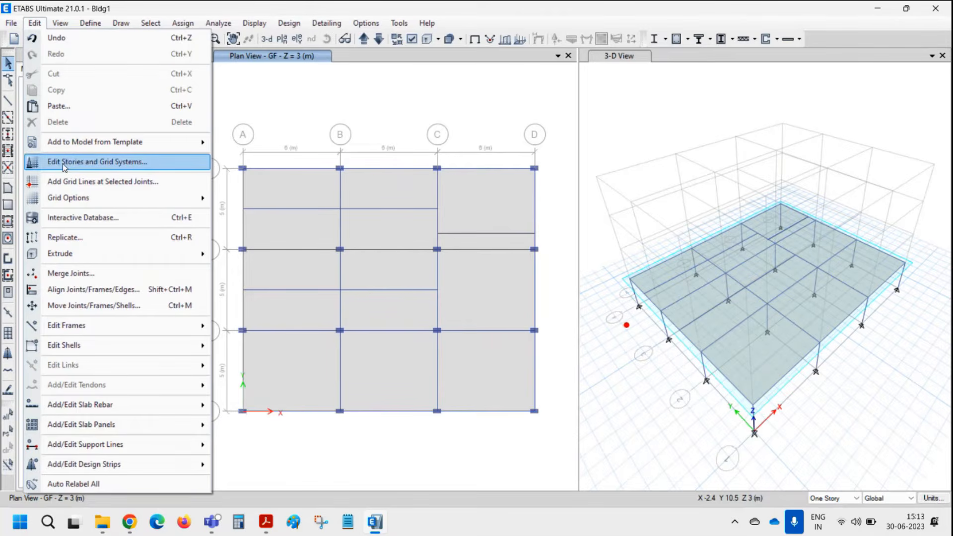
pyautogui.click(75, 309)
pyautogui.moveTo(458, 188); pyautogui.dragTo(114, 213)
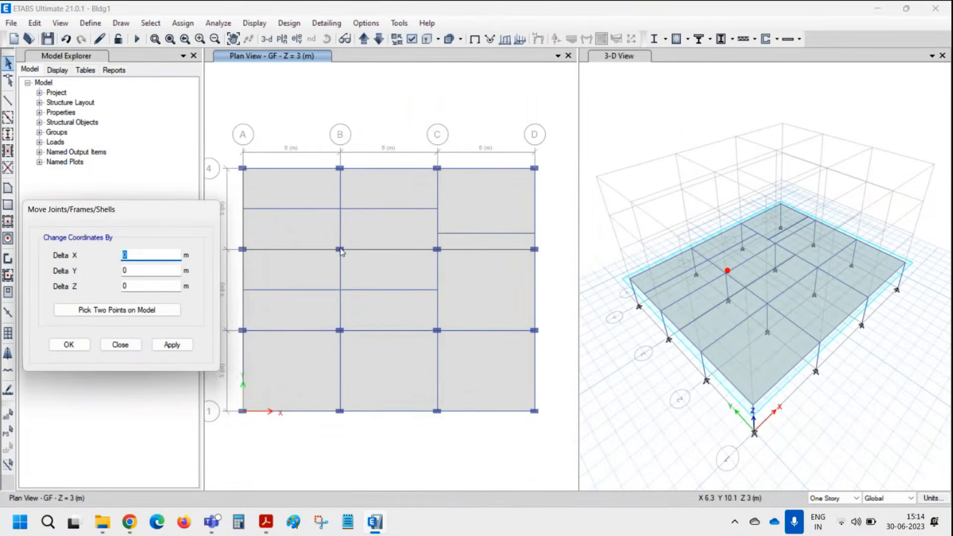
pyautogui.click(467, 233)
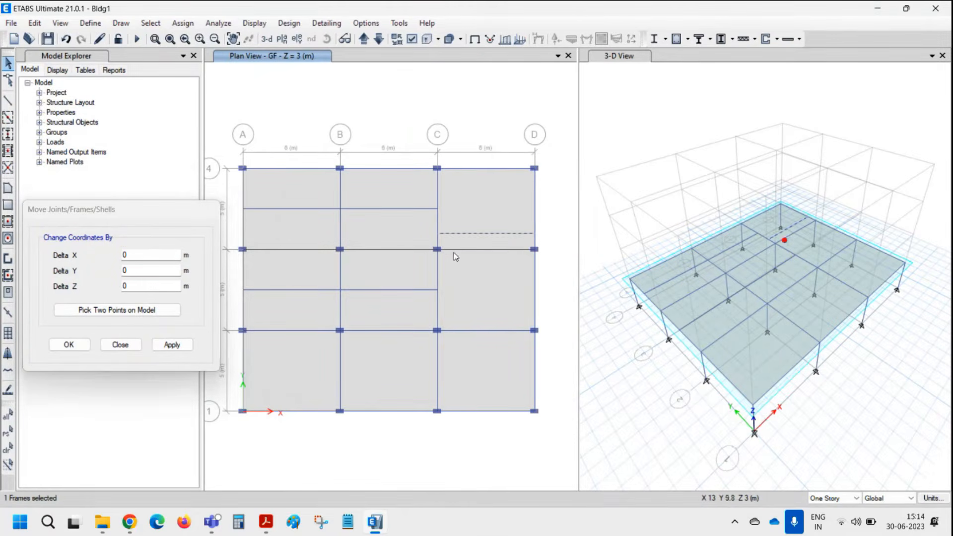
pyautogui.doubleClick(141, 268)
pyautogui.write('0.5')
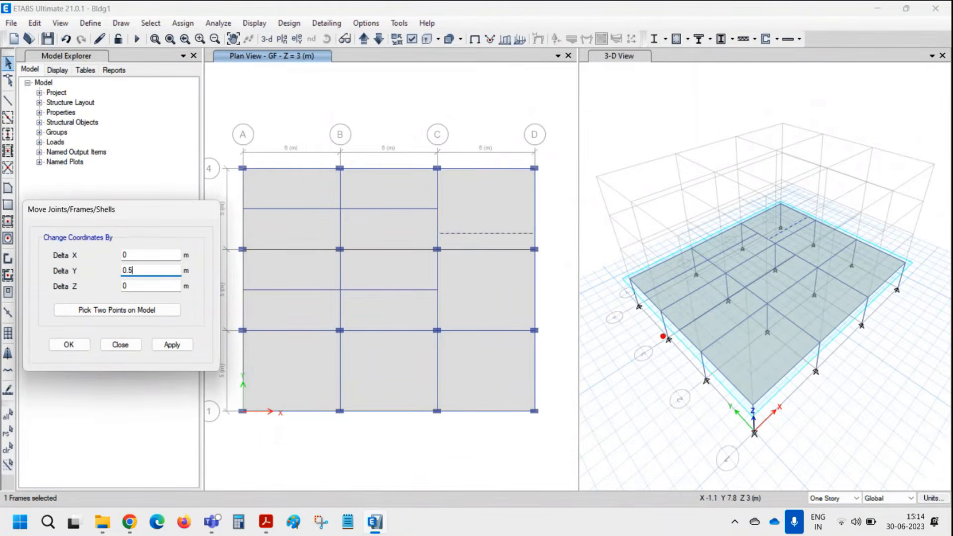
pyautogui.click(171, 344)
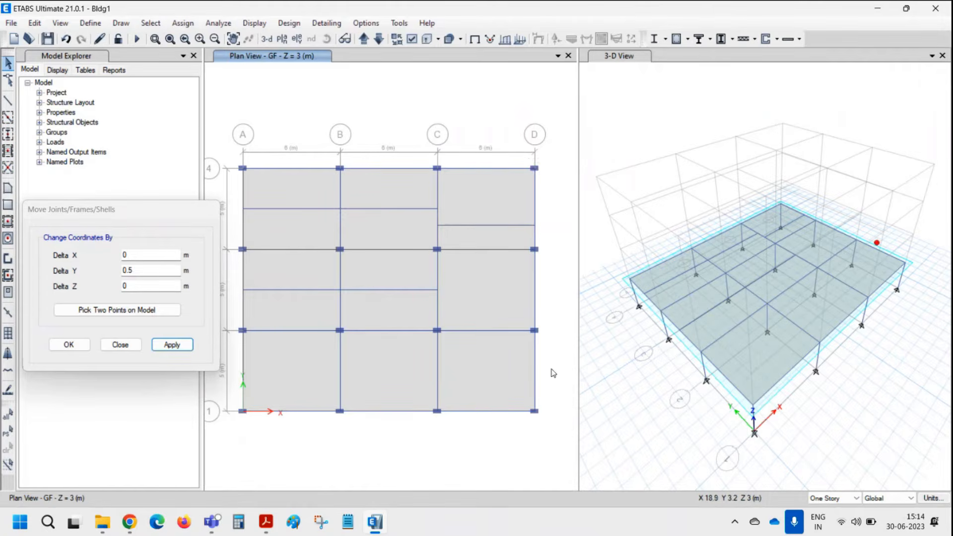
# Move the corner joint at D1 by -1 m in X with zero Y change, and inspect that corner in the 3-D view
pyautogui.click(536, 412)
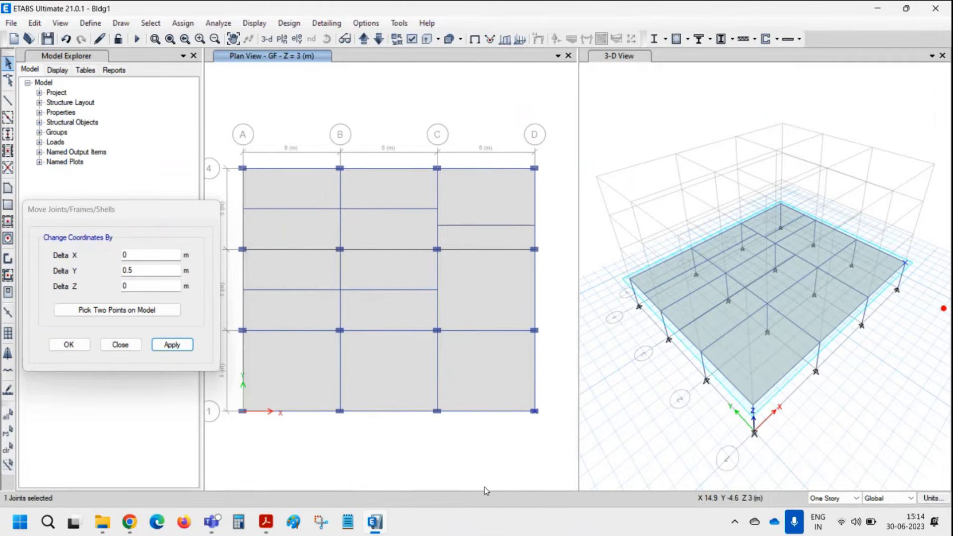
pyautogui.moveTo(405, 380); pyautogui.dragTo(337, 270, button='middle')
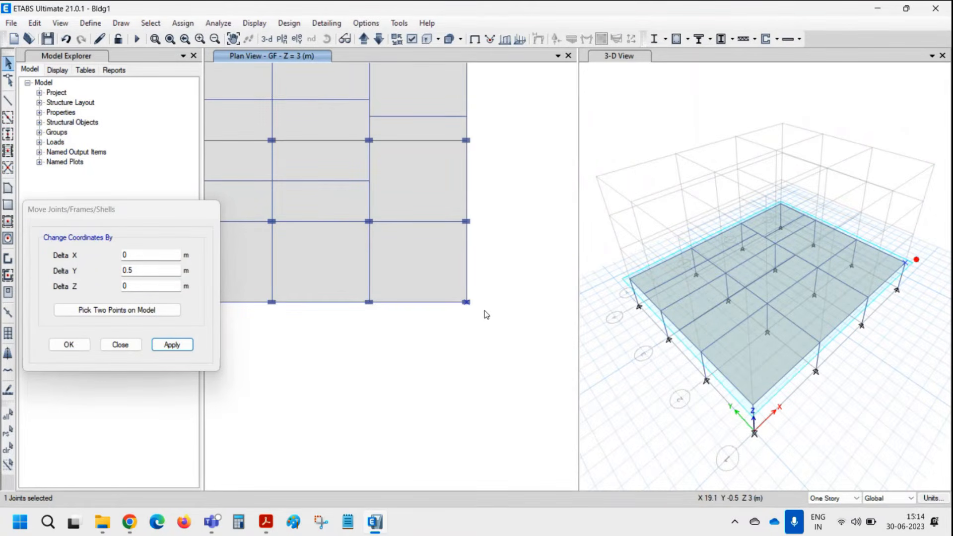
pyautogui.doubleClick(143, 268)
pyautogui.write('0')
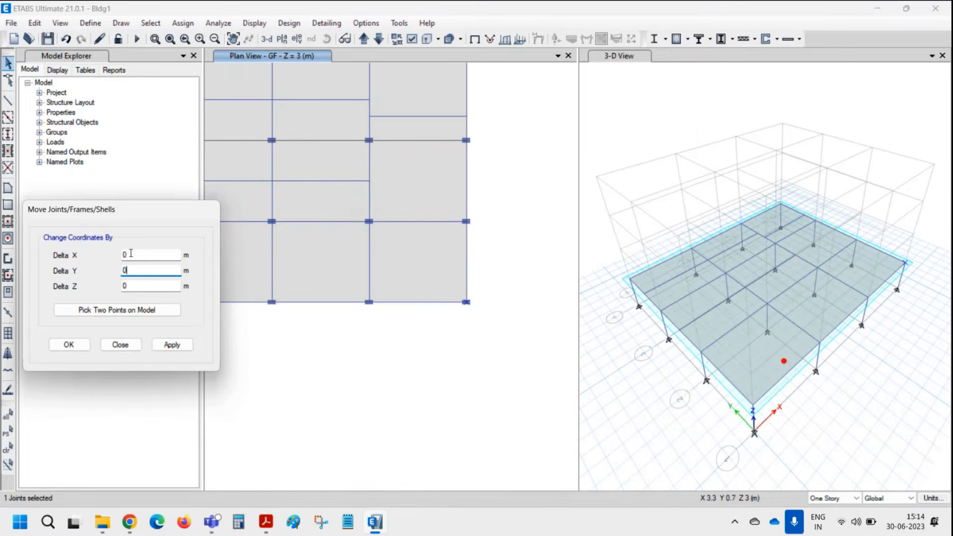
pyautogui.hotkey('shift', 'Tab')
pyautogui.write('-1')
pyautogui.click(172, 344)
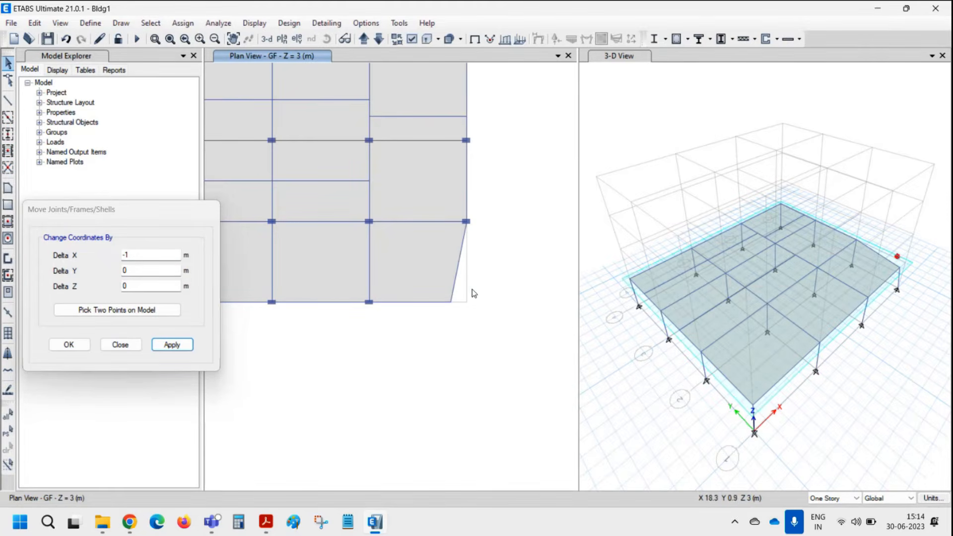
pyautogui.click(738, 149)
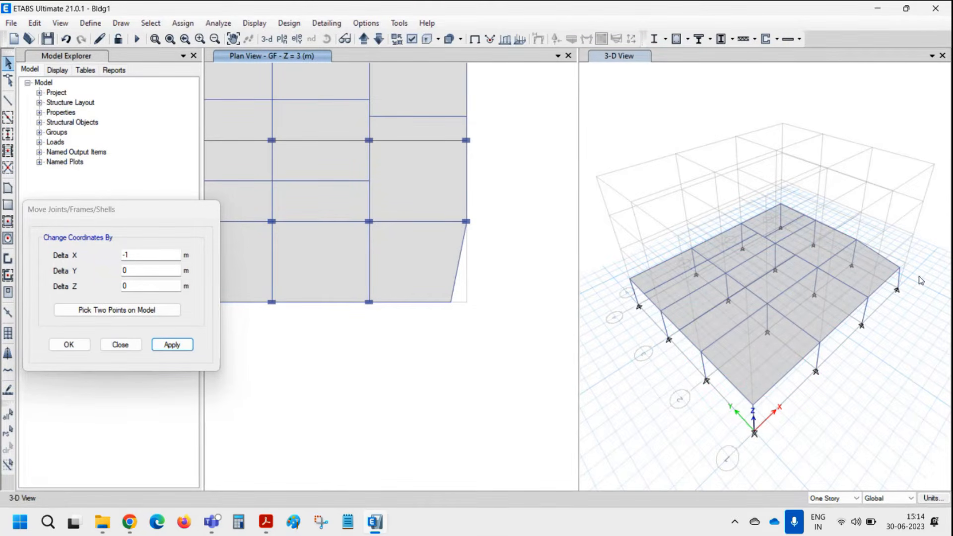
pyautogui.scroll(5, 918, 287)
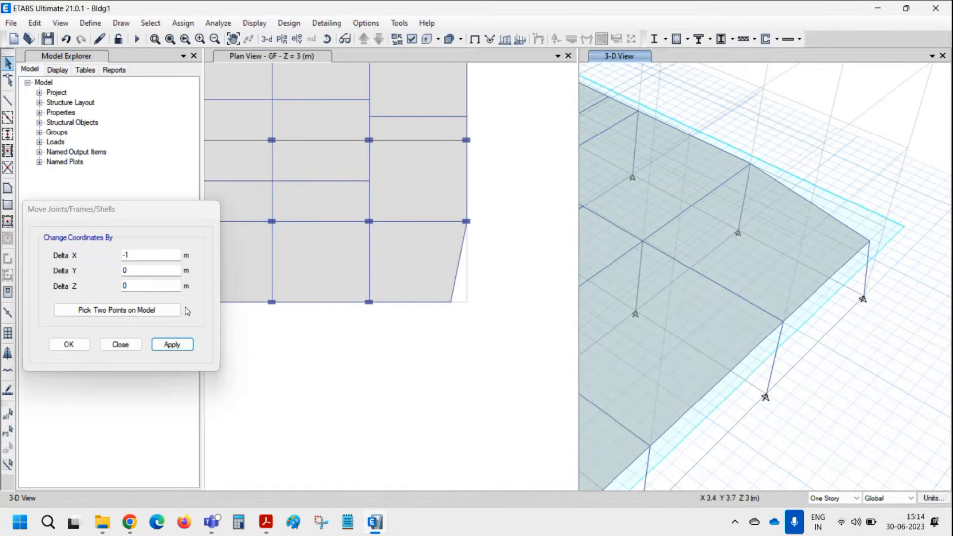
pyautogui.click(118, 346)
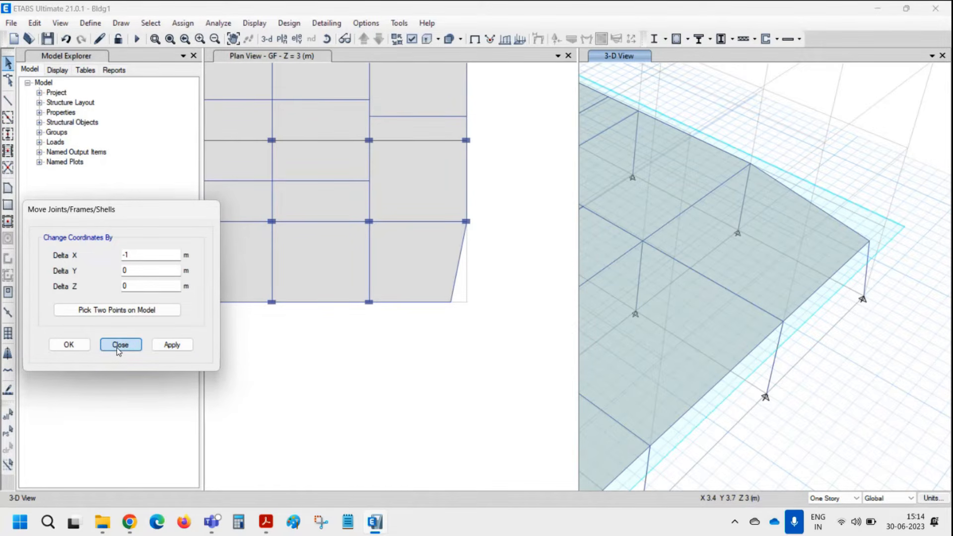
pyautogui.click(117, 347)
# Align the displaced corner joint near D1 to the X-ordinate 18 m
pyautogui.click(42, 25)
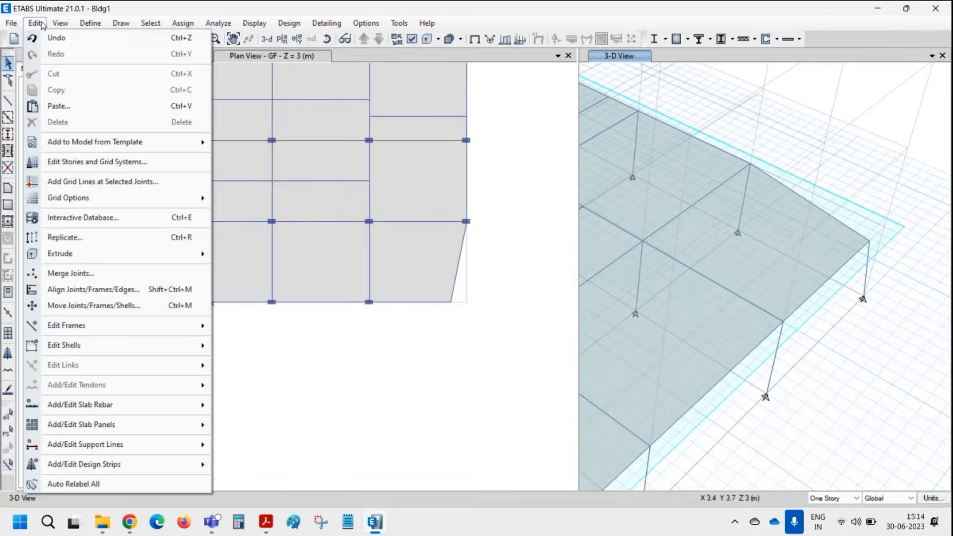
pyautogui.click(84, 294)
pyautogui.moveTo(444, 177); pyautogui.dragTo(122, 175)
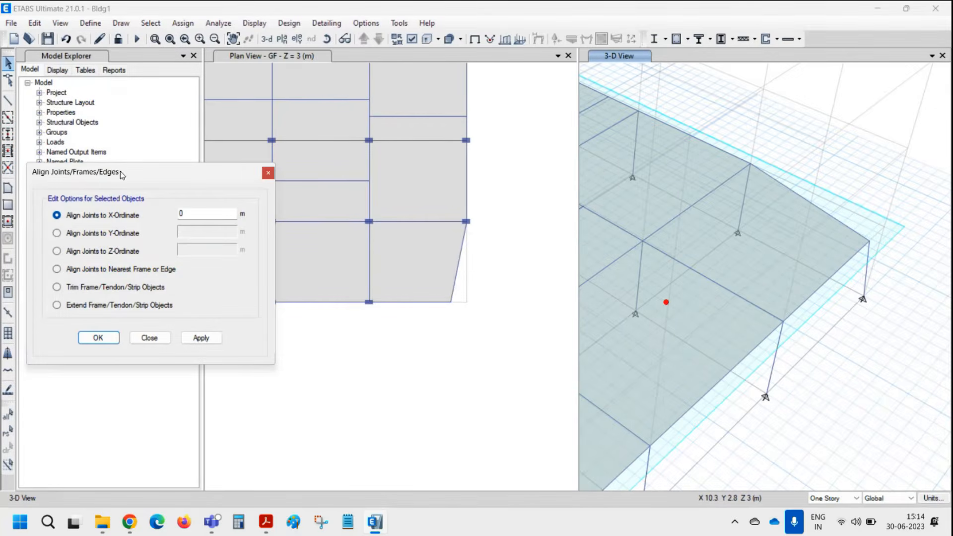
pyautogui.click(450, 303)
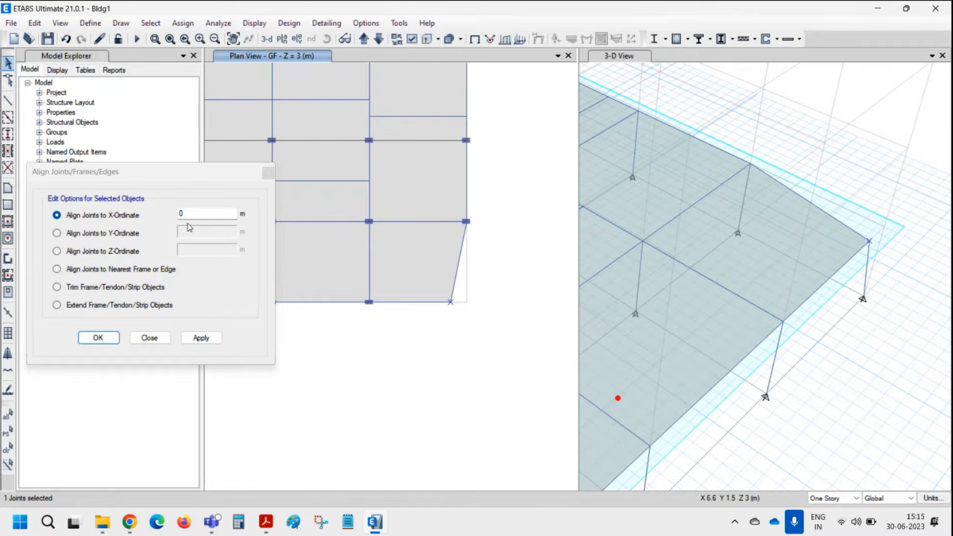
pyautogui.click(165, 217)
pyautogui.write('18')
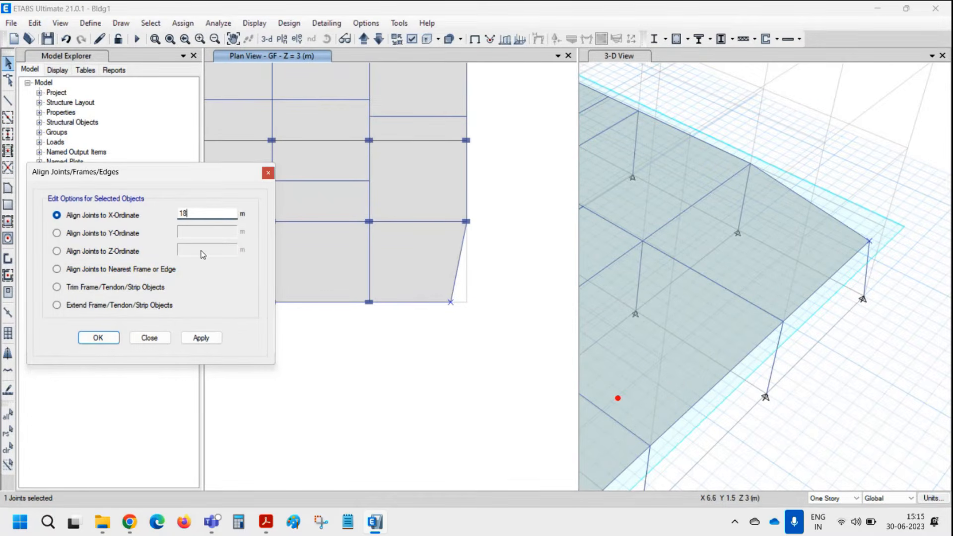
pyautogui.click(202, 338)
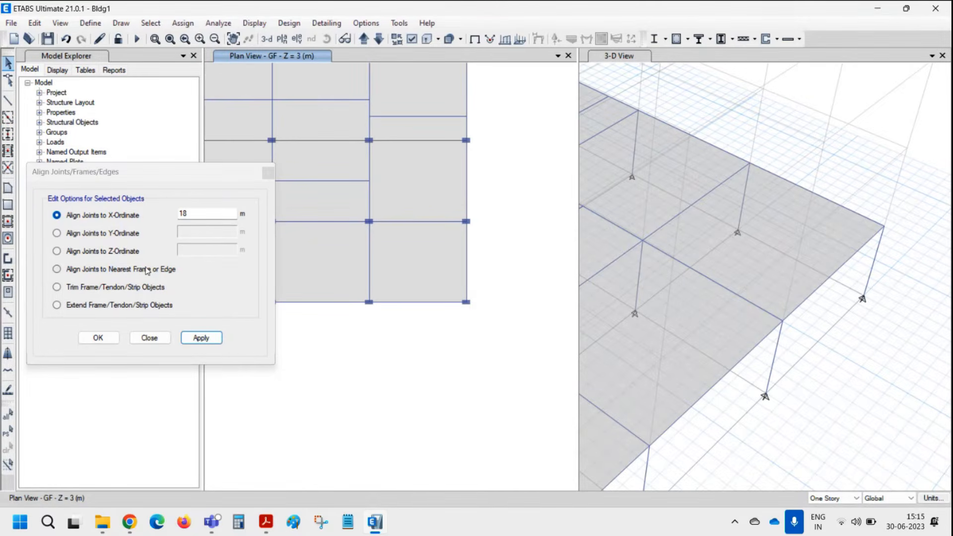
# Extend the B–C beam midway between grid lines 3 and 4 from its end at grid C to the edge beam on grid D
pyautogui.moveTo(390, 185); pyautogui.dragTo(356, 257, button='middle')
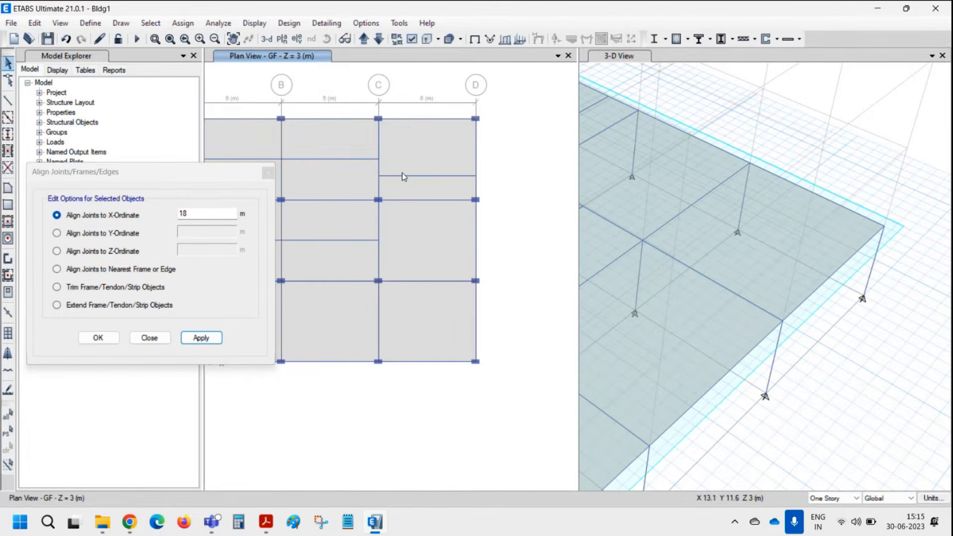
pyautogui.click(368, 159)
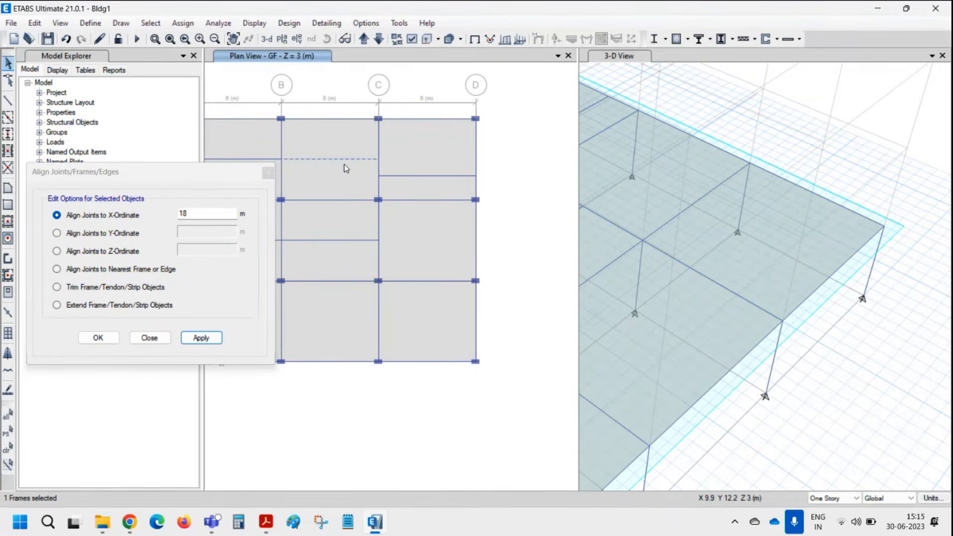
pyautogui.click(379, 159)
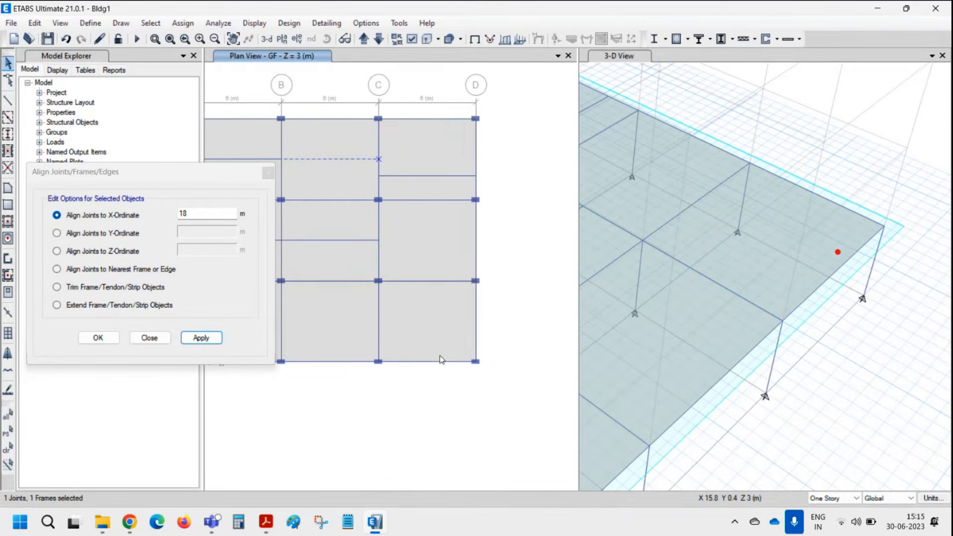
pyautogui.click(476, 160)
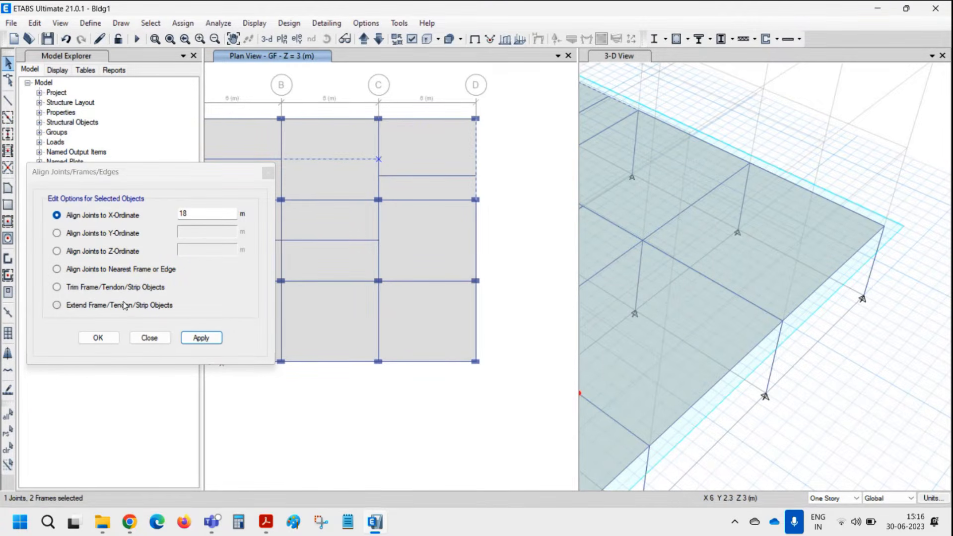
pyautogui.click(125, 307)
pyautogui.click(208, 337)
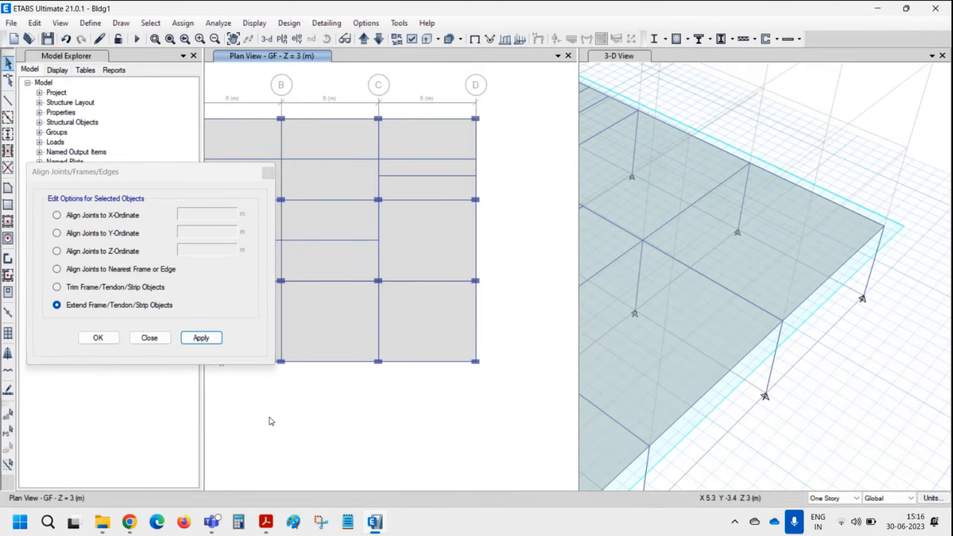
# Trim the extended beam between grid lines 3 and 4 back from grid D to the beam on grid C, and finish aligning
pyautogui.click(100, 291)
pyautogui.click(409, 159)
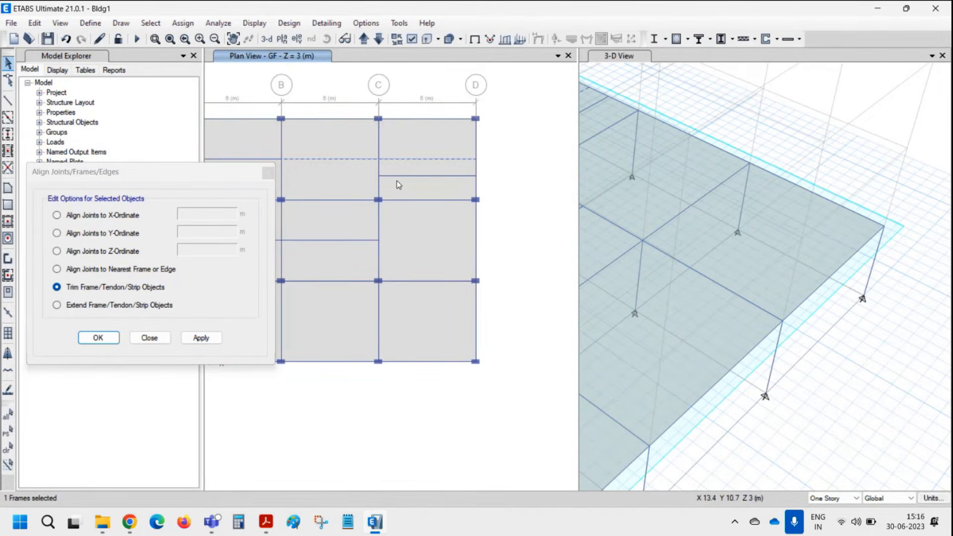
pyautogui.click(475, 159)
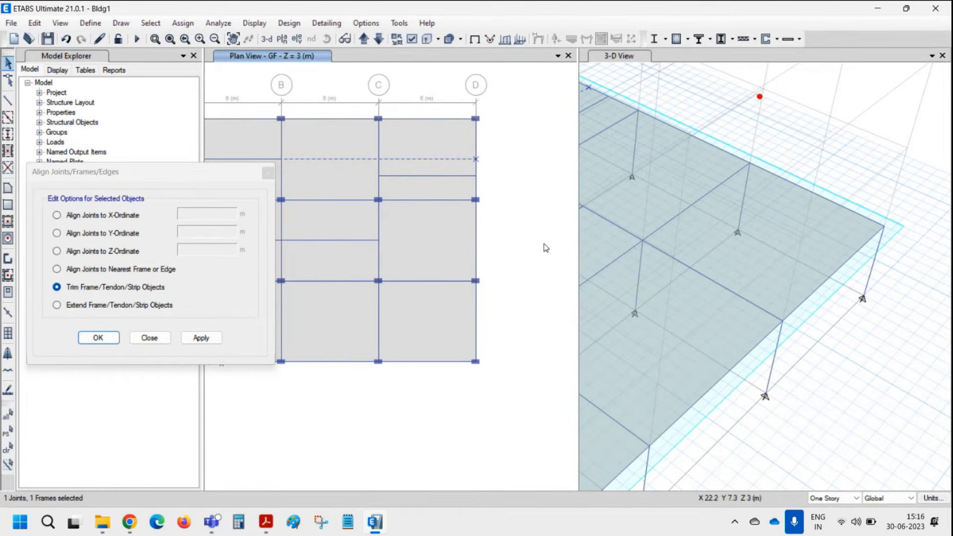
pyautogui.click(379, 142)
pyautogui.click(201, 337)
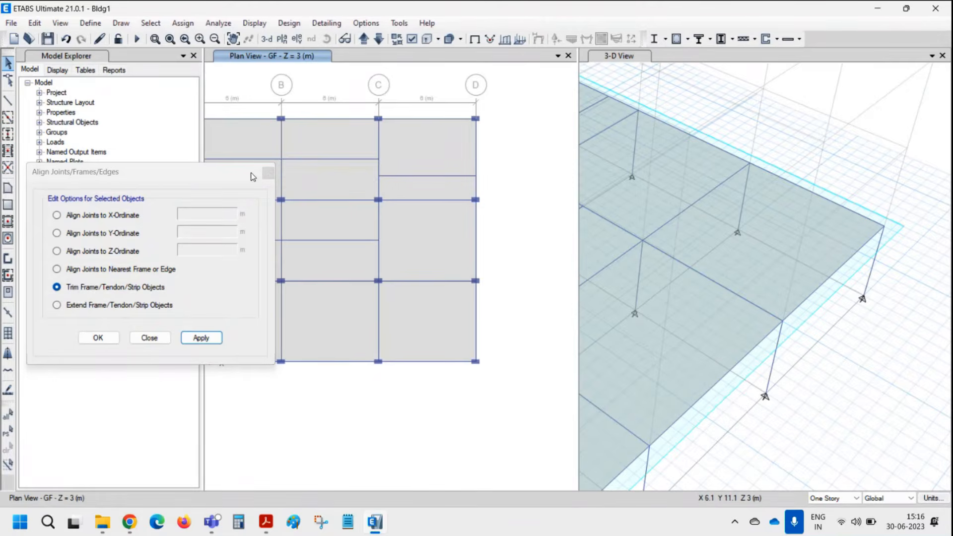
pyautogui.click(264, 174)
pyautogui.click(266, 175)
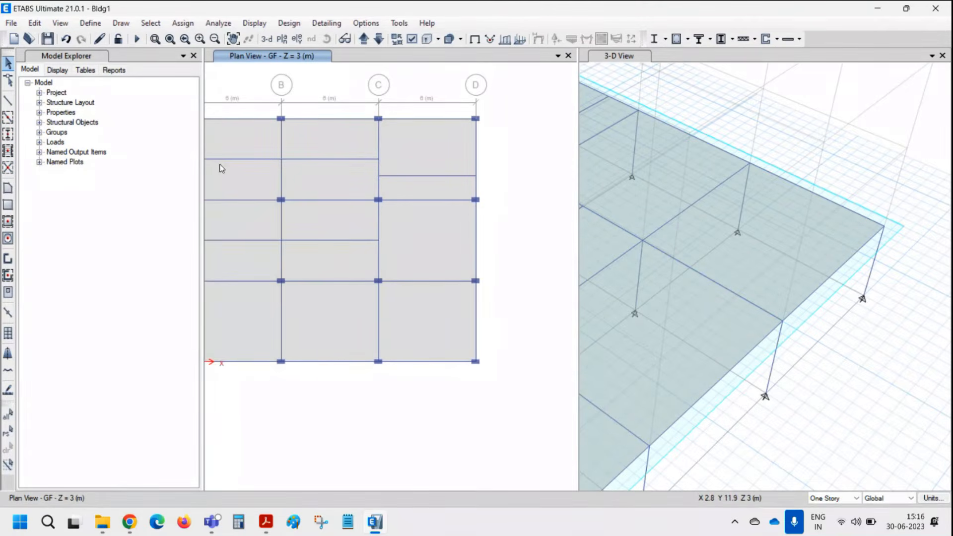
# Extrude the joints at D3 and D2 linearly into frames with dx 2 m, dy 0, dz 0 and number 1
pyautogui.click(36, 23)
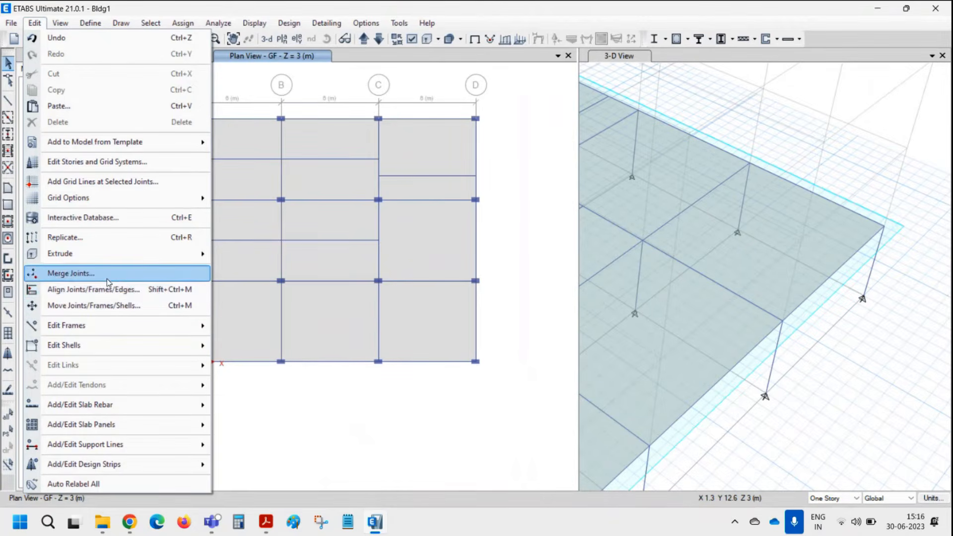
pyautogui.moveTo(110, 254)
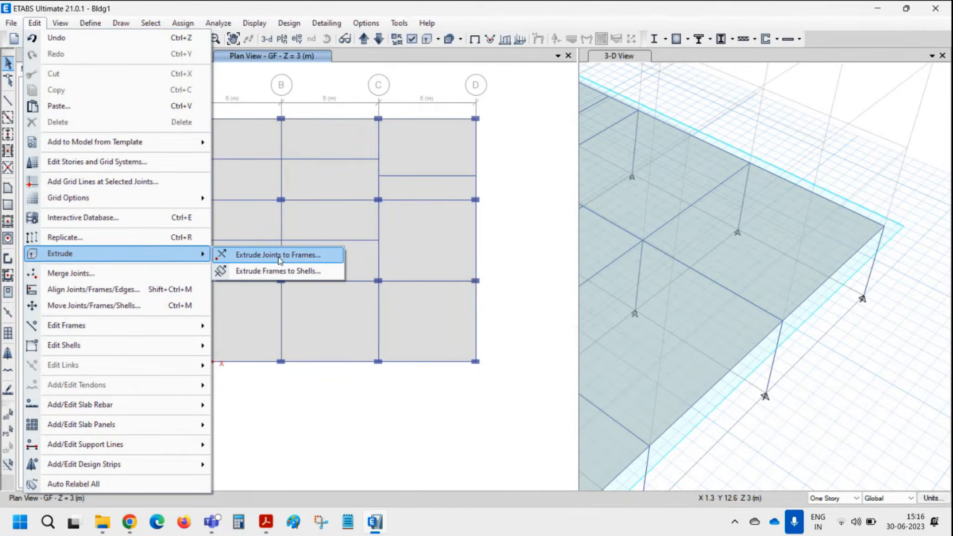
pyautogui.click(278, 257)
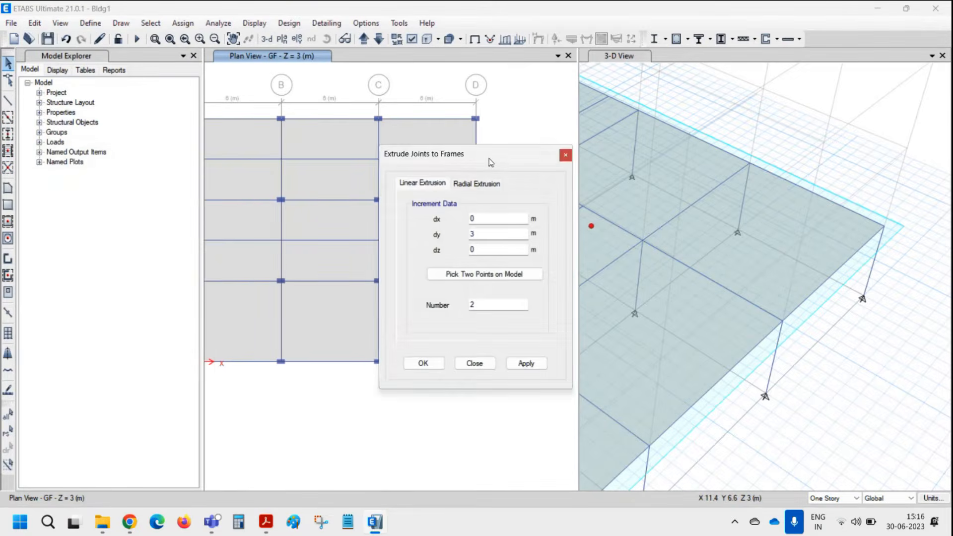
pyautogui.moveTo(489, 159); pyautogui.dragTo(151, 161)
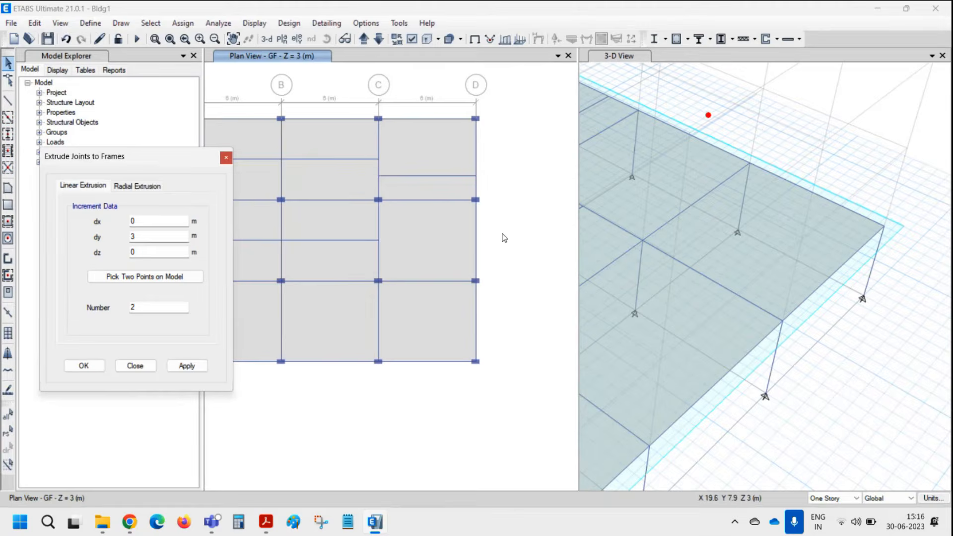
pyautogui.click(475, 200)
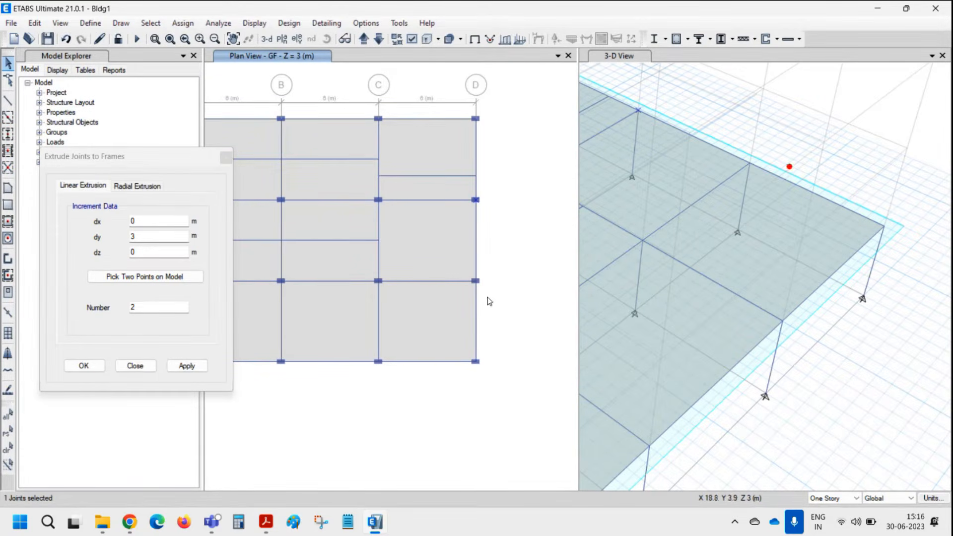
pyautogui.click(477, 281)
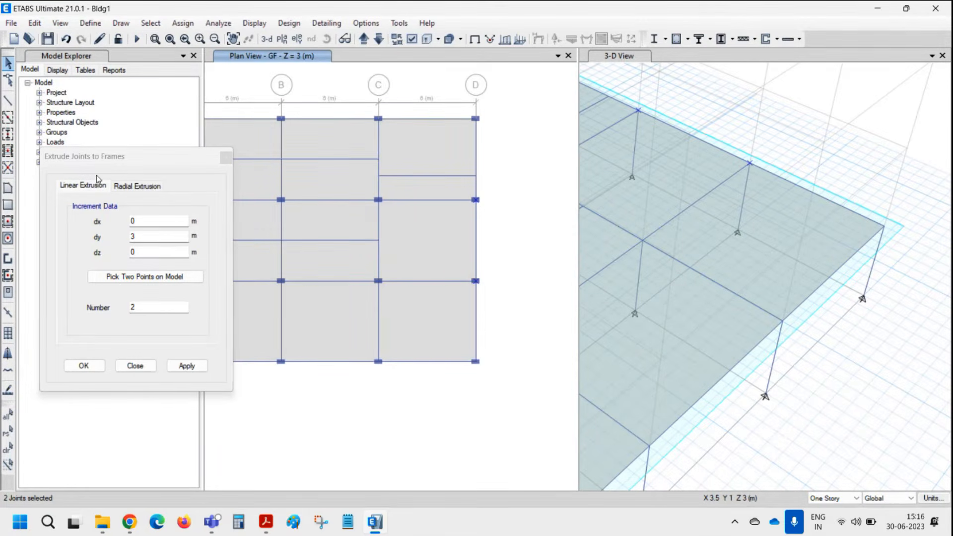
pyautogui.moveTo(114, 157); pyautogui.dragTo(99, 157)
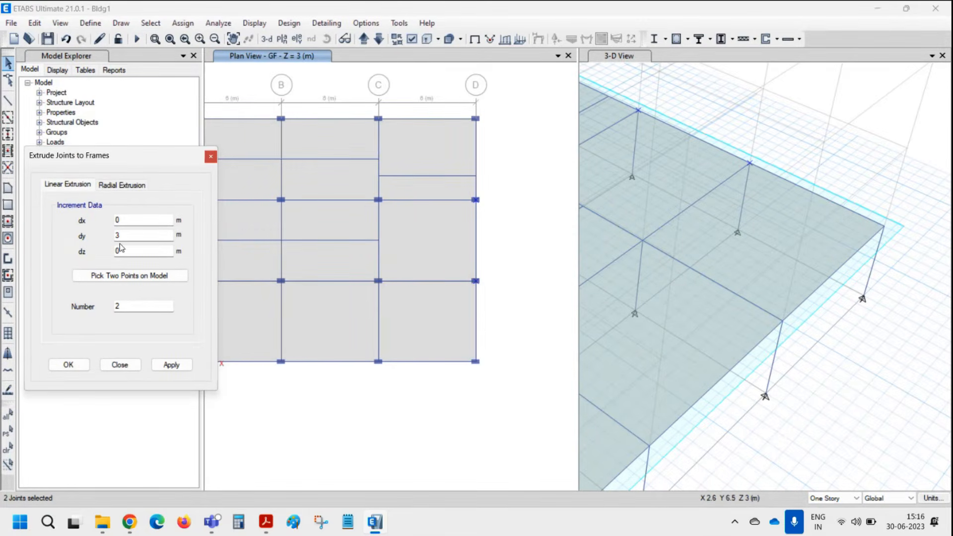
pyautogui.doubleClick(124, 220)
pyautogui.write('2')
pyautogui.doubleClick(127, 237)
pyautogui.write('0')
pyautogui.doubleClick(128, 253)
pyautogui.doubleClick(130, 308)
pyautogui.write('1')
pyautogui.click(172, 365)
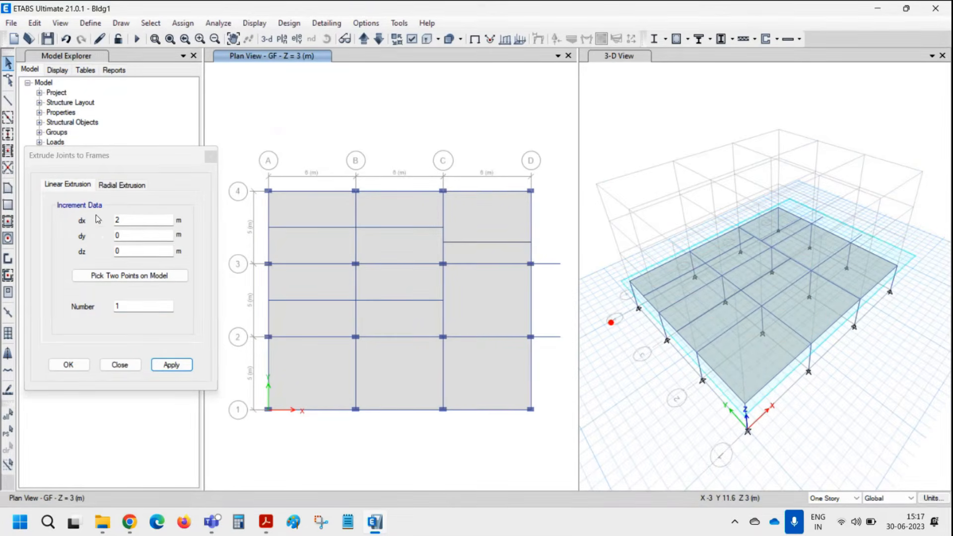
pyautogui.click(112, 187)
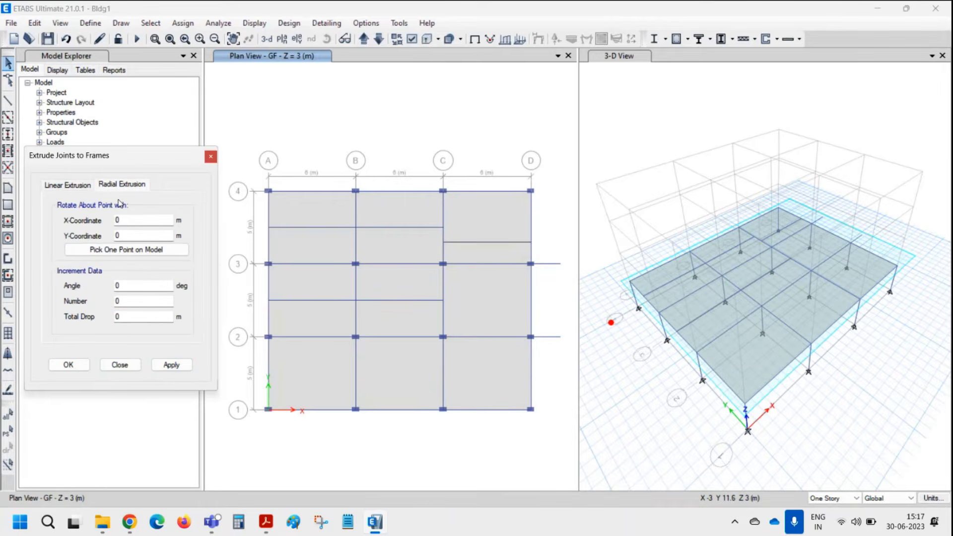
pyautogui.click(131, 363)
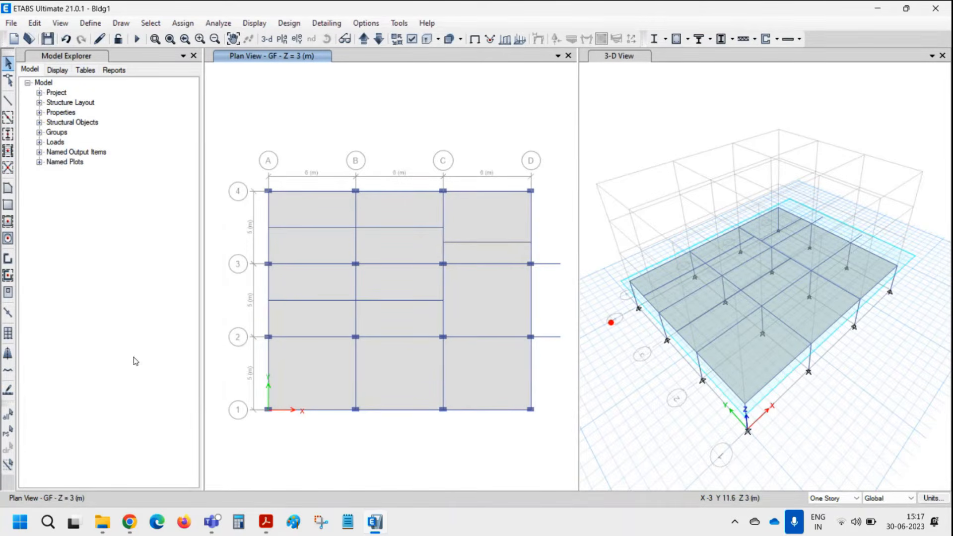
# Extrude the grid D beam between grid lines 2 and 3 into a shell with dx 1.5 m, dy 0, dz 0 and number 1, keeping the source beam
pyautogui.click(43, 26)
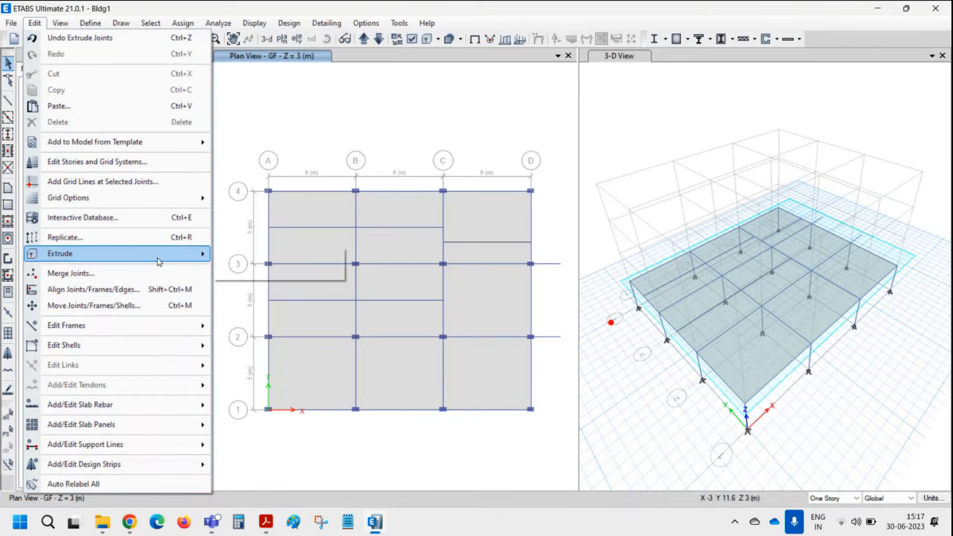
pyautogui.moveTo(159, 262)
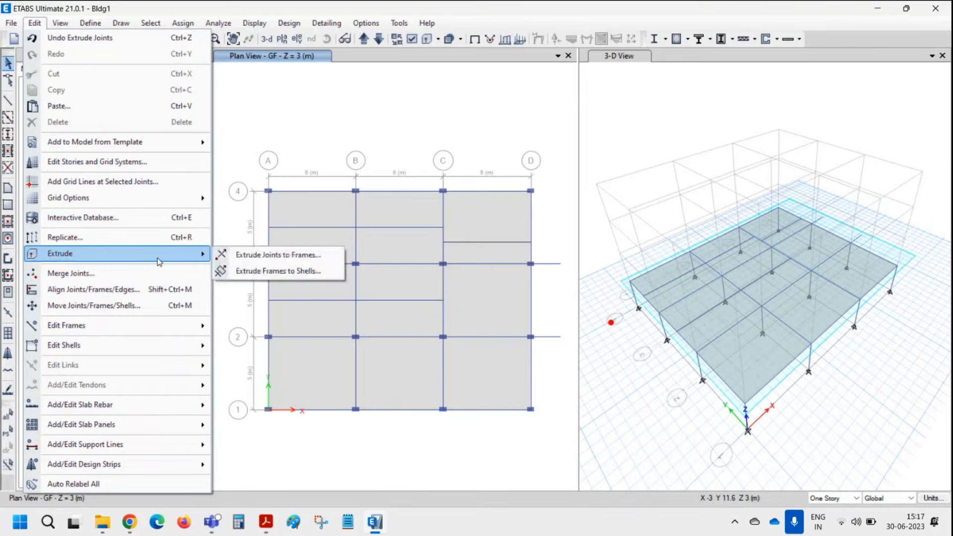
pyautogui.click(248, 272)
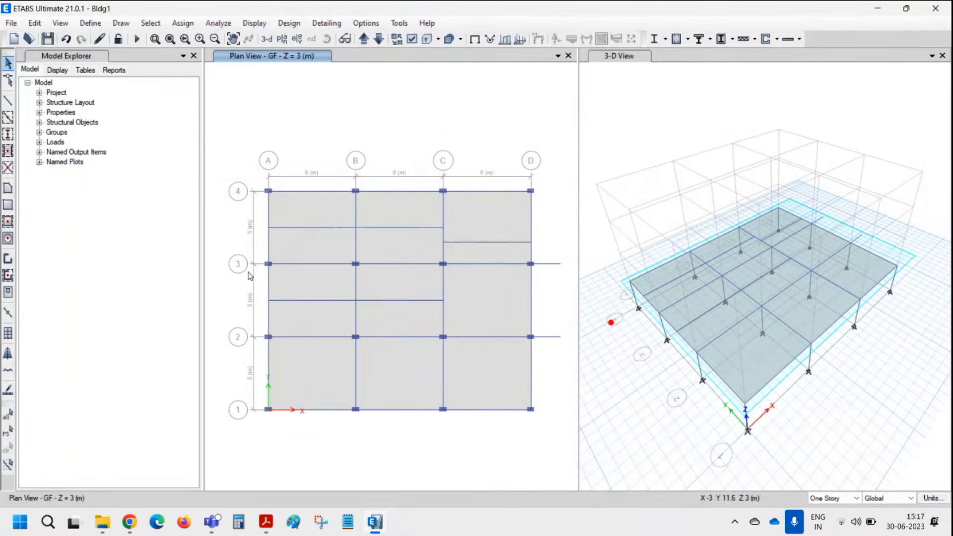
pyautogui.moveTo(477, 146); pyautogui.dragTo(216, 144)
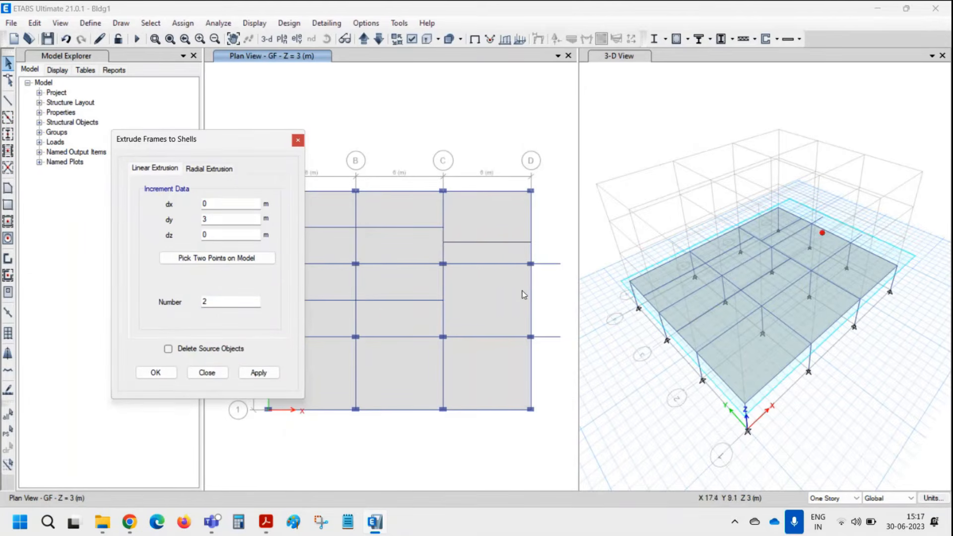
pyautogui.click(532, 317)
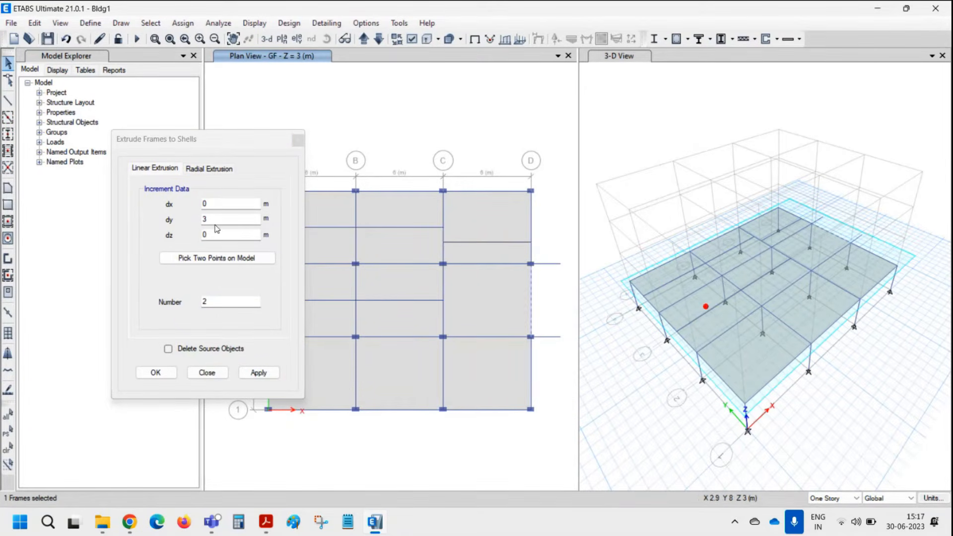
pyautogui.click(216, 208)
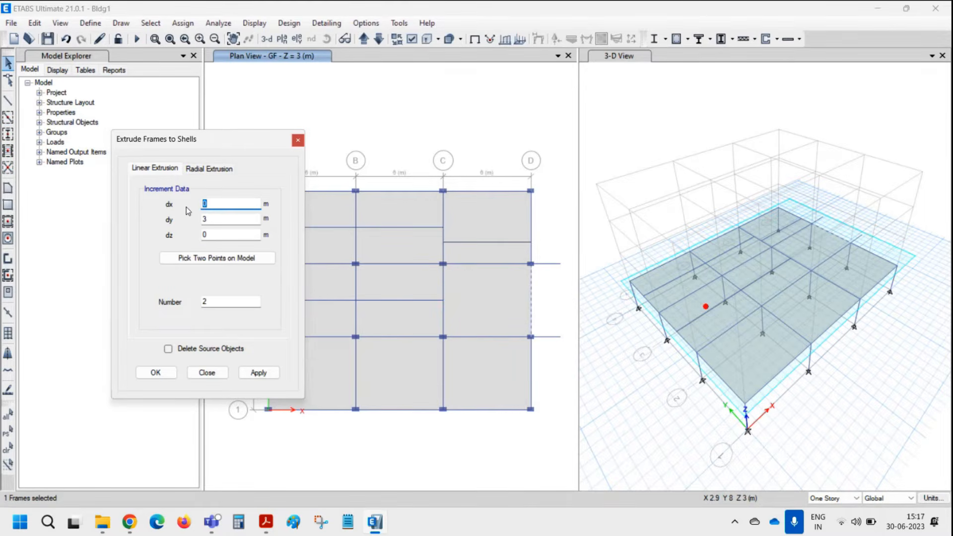
pyautogui.write('1.5')
pyautogui.press('Tab')
pyautogui.write('0')
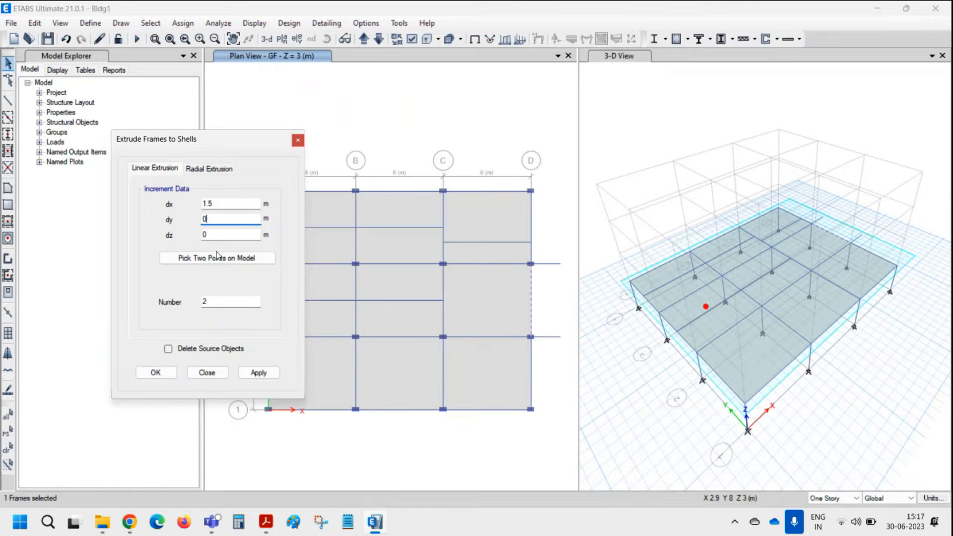
pyautogui.doubleClick(219, 301)
pyautogui.write('1')
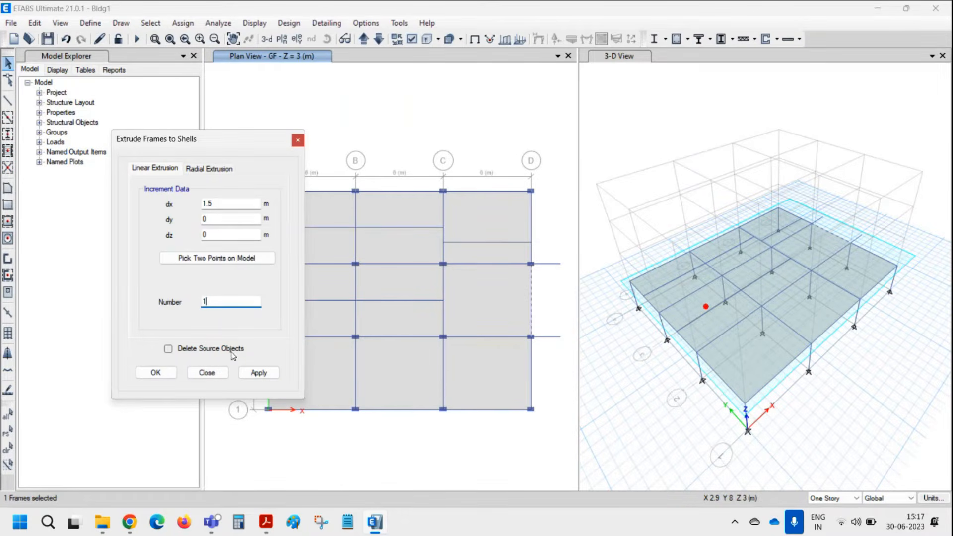
pyautogui.click(258, 373)
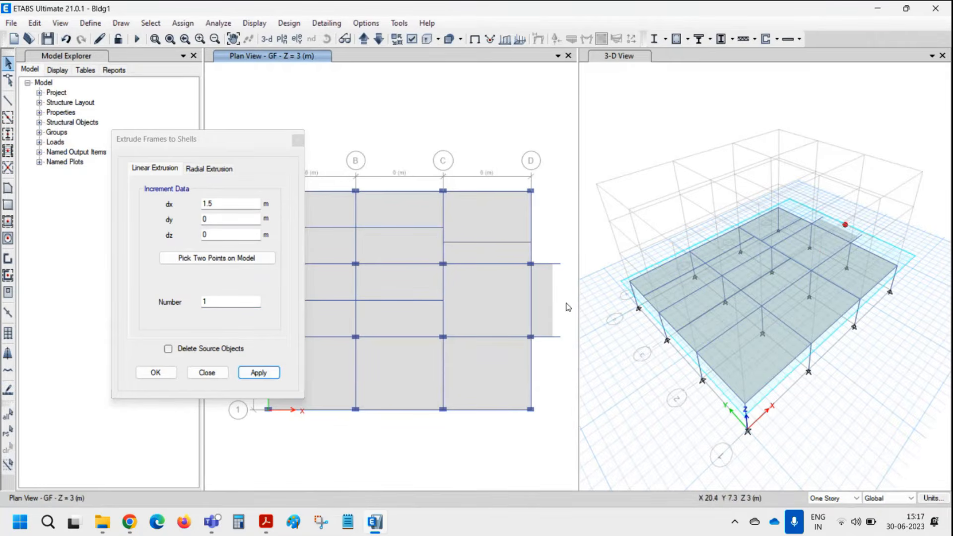
pyautogui.click(297, 143)
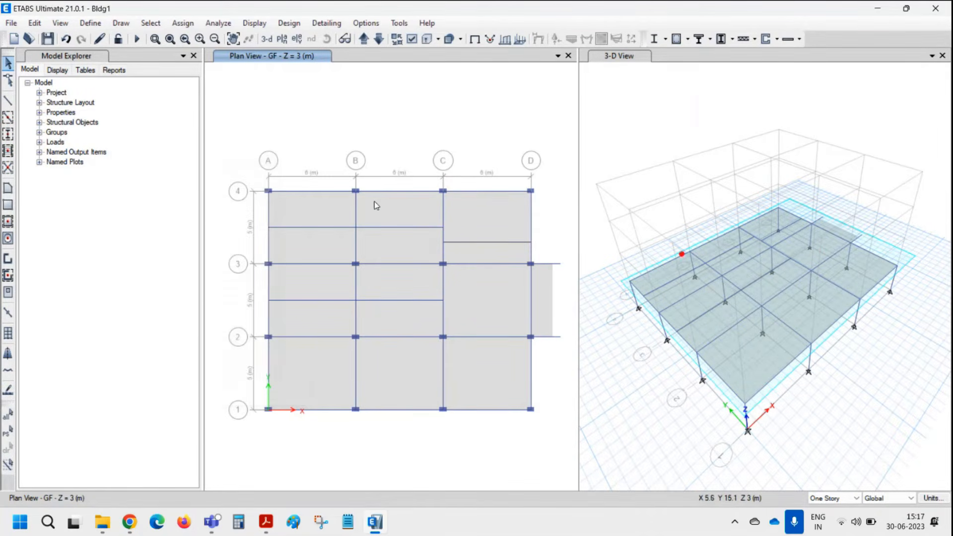
pyautogui.scroll(5, 387, 219)
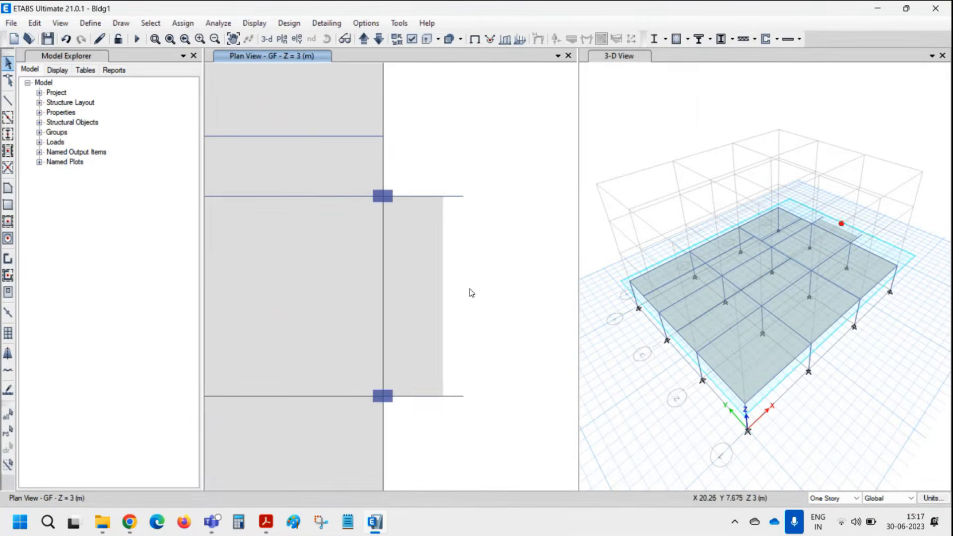
# Reshape the cantilever slab beyond grid D by moving its outer edge past the beam ends and its grid 3 edge toward grid 4
pyautogui.click(34, 23)
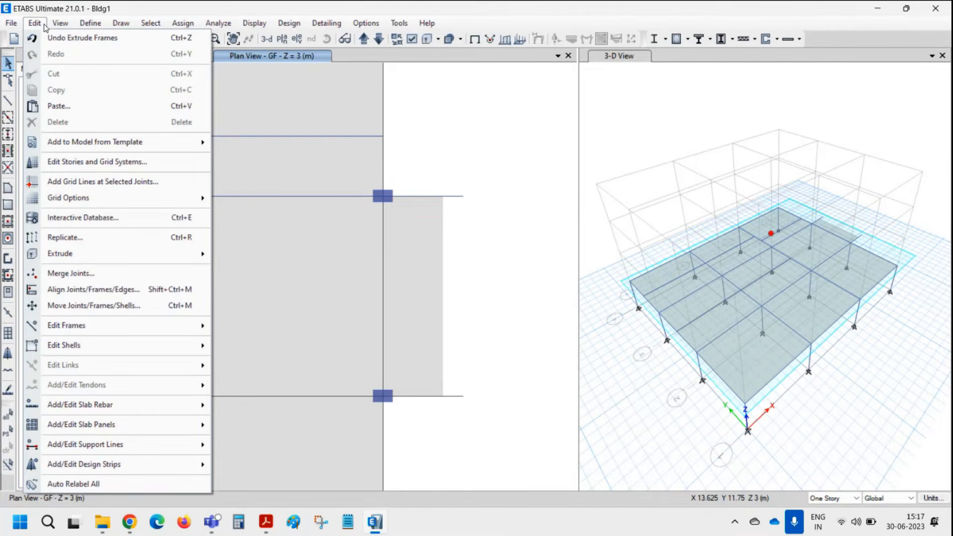
pyautogui.moveTo(102, 26)
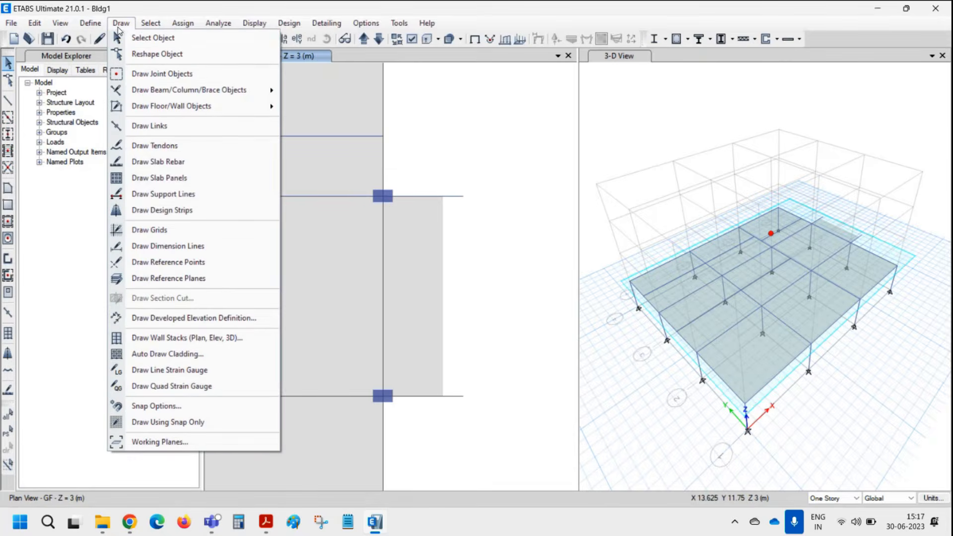
pyautogui.click(141, 55)
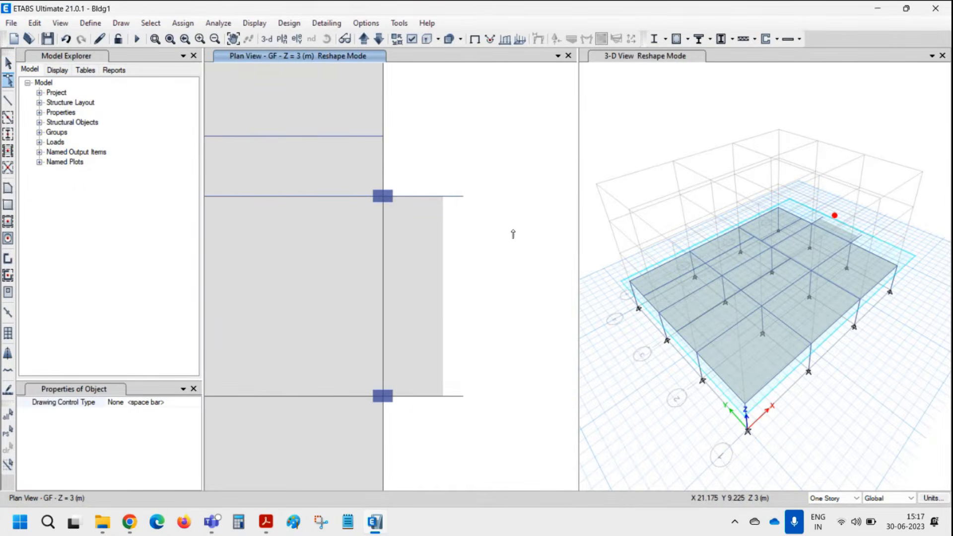
pyautogui.click(406, 264)
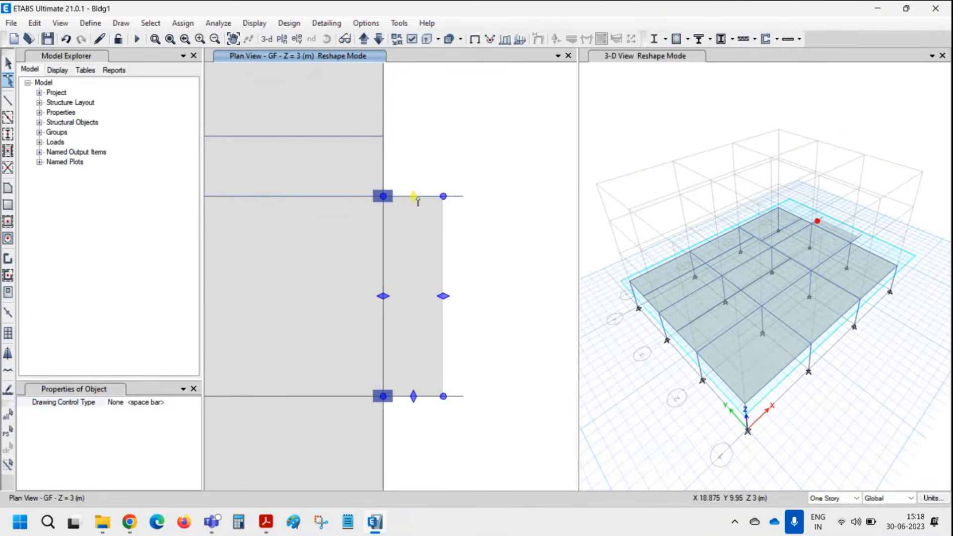
pyautogui.moveTo(443, 296); pyautogui.dragTo(539, 296)
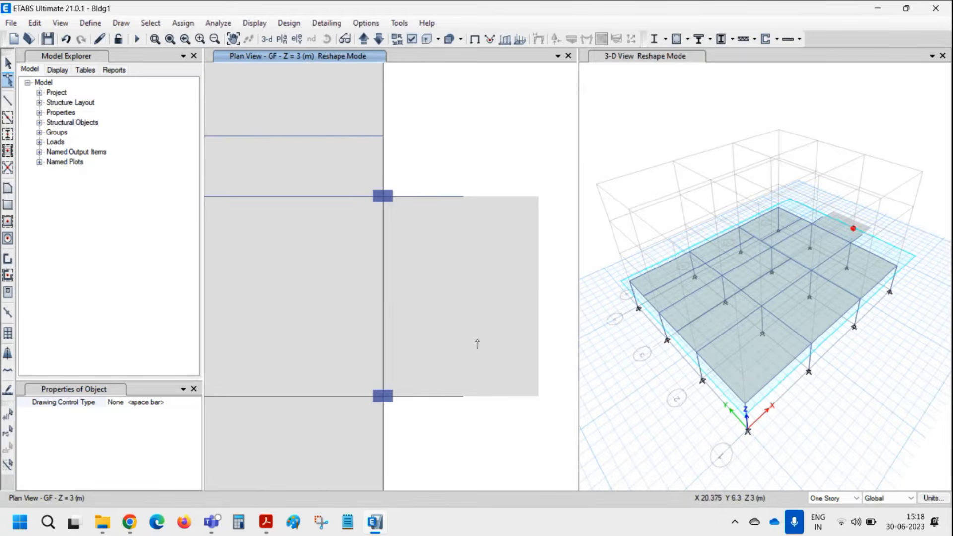
pyautogui.click(479, 325)
pyautogui.moveTo(461, 197); pyautogui.dragTo(465, 99)
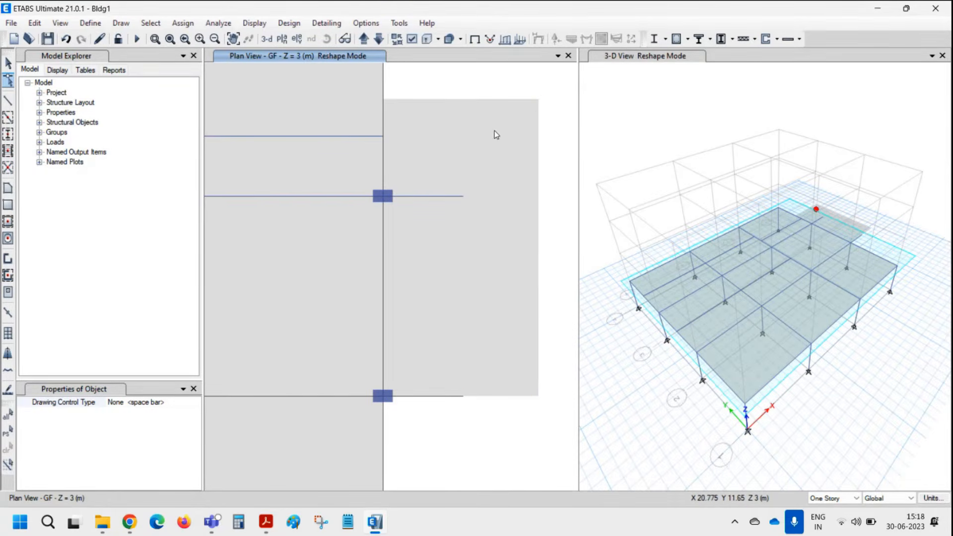
# Move the slab's outer grid 3-side corner to the cantilever beam's end, and its grid D corner to the beam between grids 3 and 4
pyautogui.click(538, 101)
pyautogui.moveTo(539, 100); pyautogui.dragTo(463, 197)
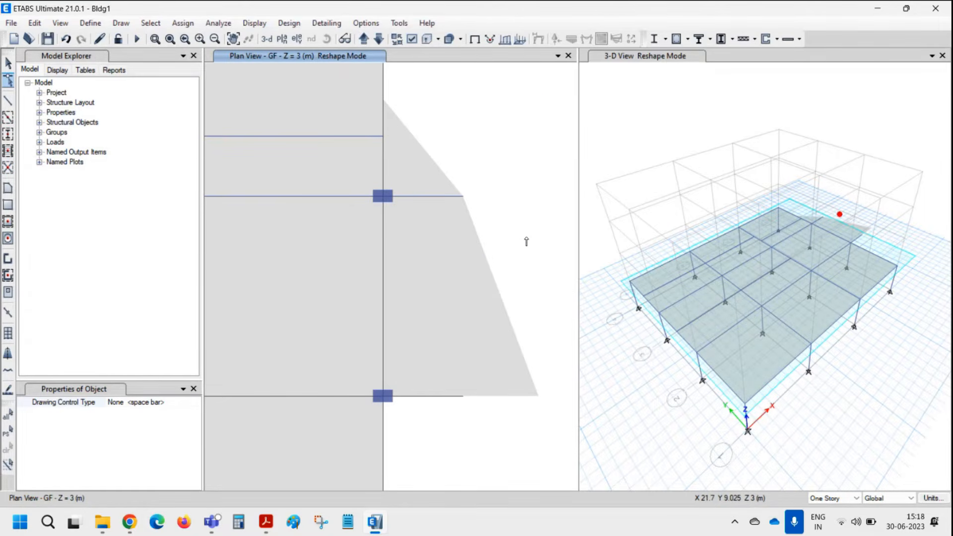
pyautogui.click(401, 288)
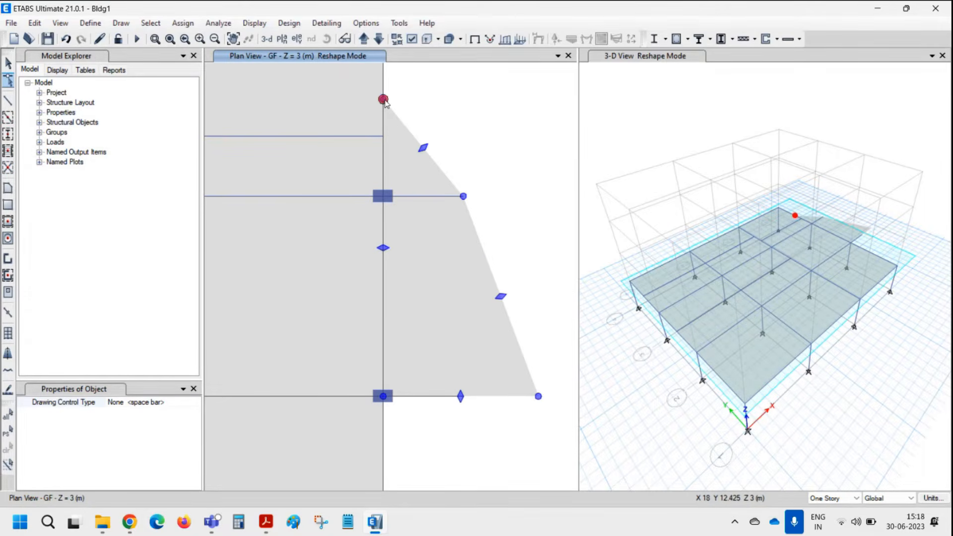
pyautogui.moveTo(383, 99); pyautogui.dragTo(382, 136)
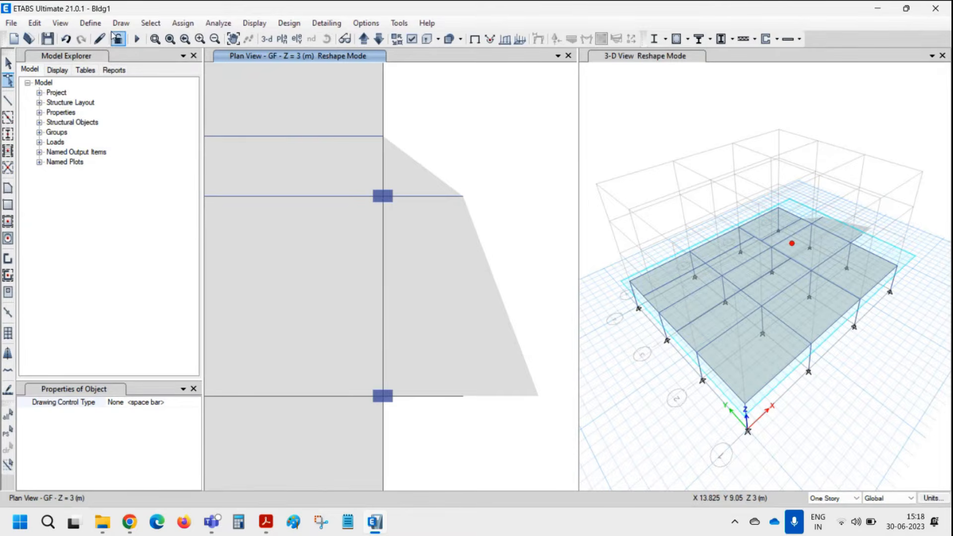
# Reshape the cantilever beams: move the grid 3 beam's free end to the slab's outer grid 2 corner and the grid 2 beam's to that diagonal's midpoint
pyautogui.click(459, 206)
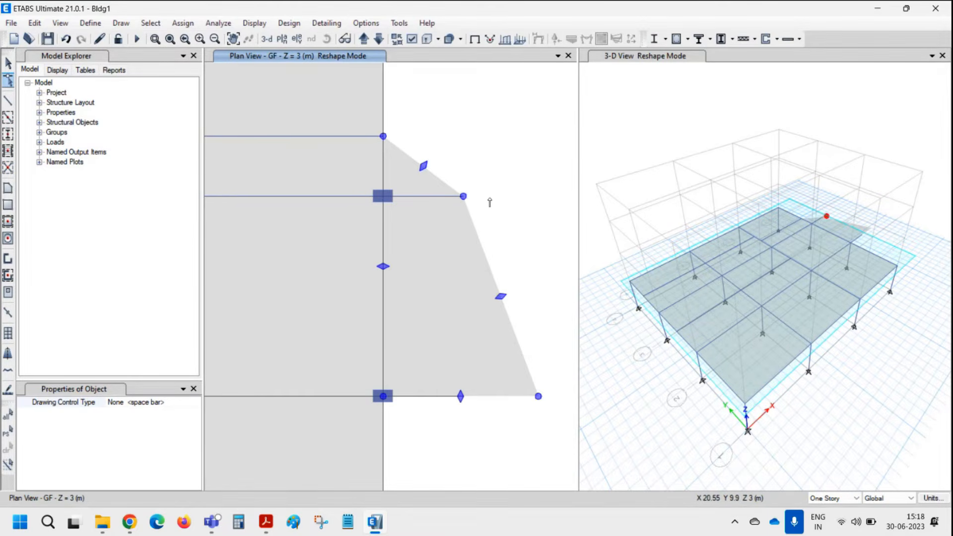
pyautogui.click(493, 198)
pyautogui.click(432, 204)
pyautogui.click(437, 204)
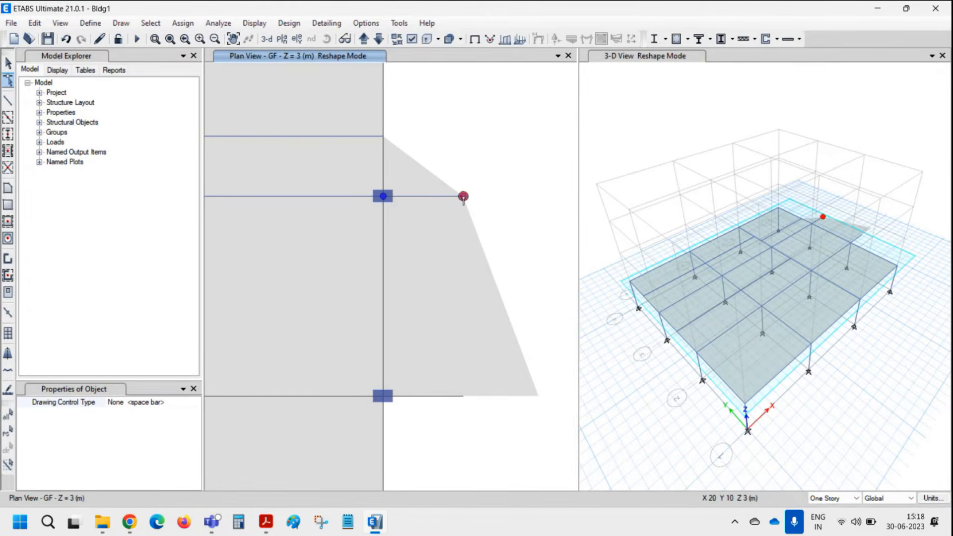
pyautogui.moveTo(463, 196); pyautogui.dragTo(538, 397)
pyautogui.click(450, 400)
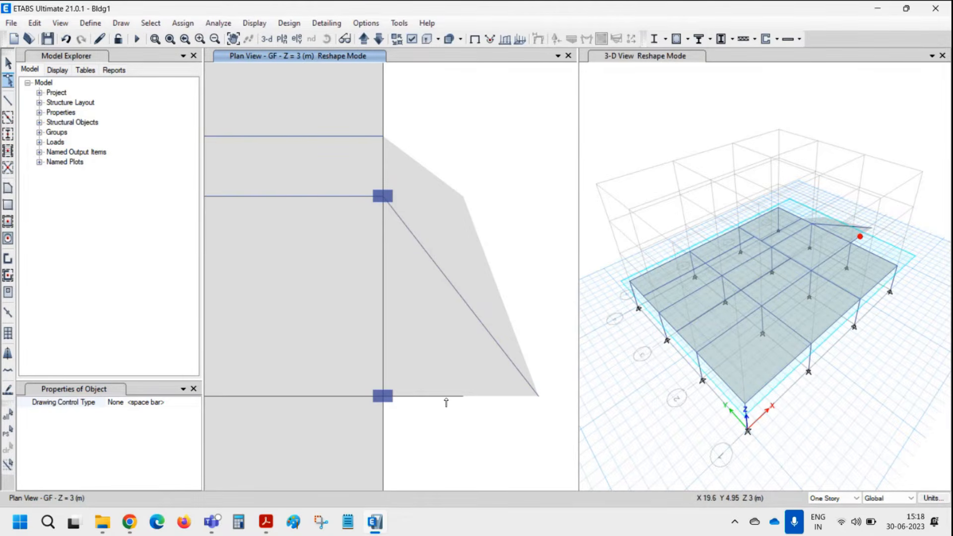
pyautogui.moveTo(463, 396); pyautogui.dragTo(460, 296)
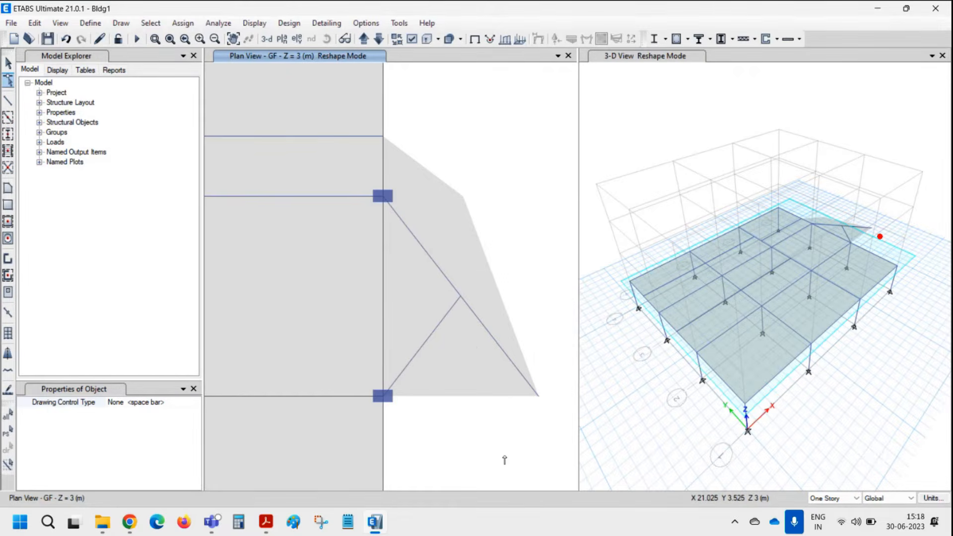
pyautogui.click(120, 23)
pyautogui.click(149, 36)
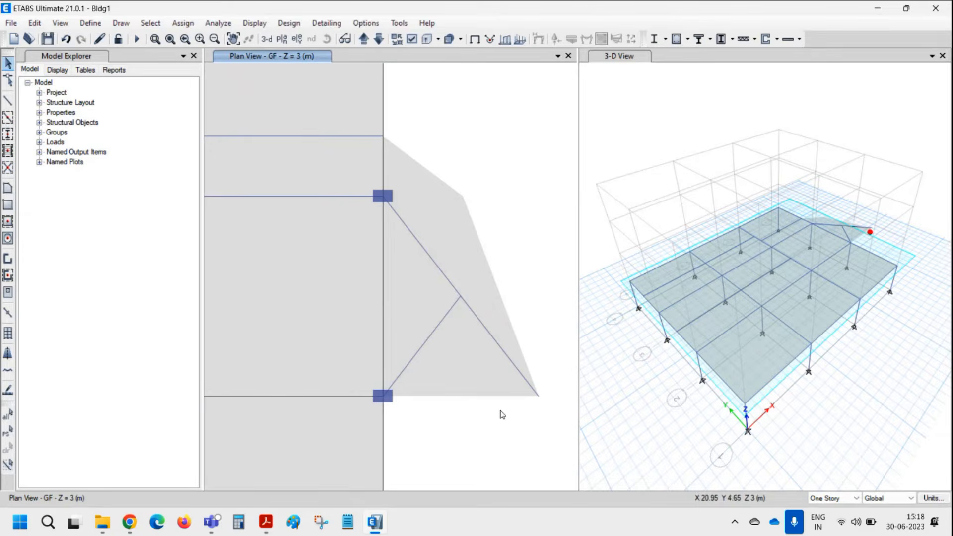
# Divide the long diagonal beam by breaking it at the intersection with the selected midpoint joint, and check both segments by selecting them
pyautogui.click(38, 22)
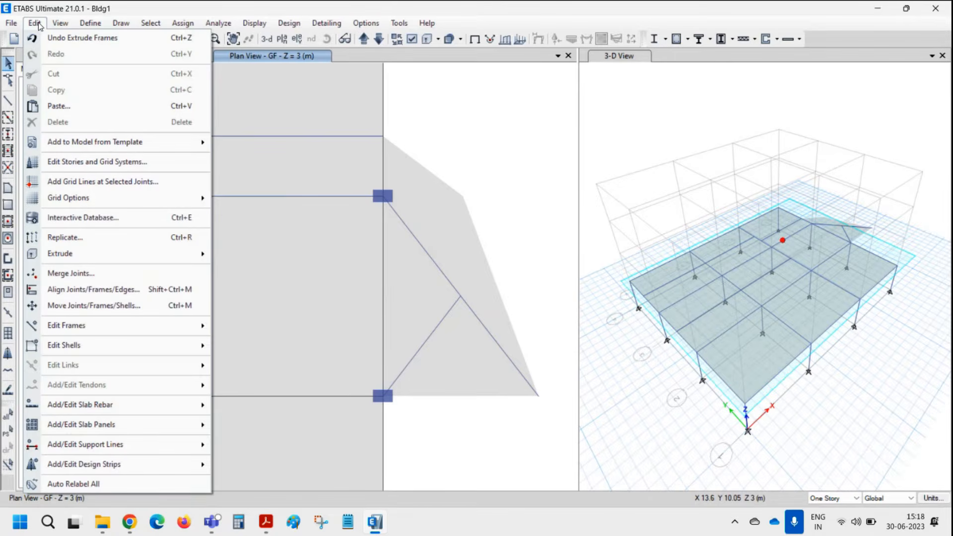
pyautogui.moveTo(69, 327)
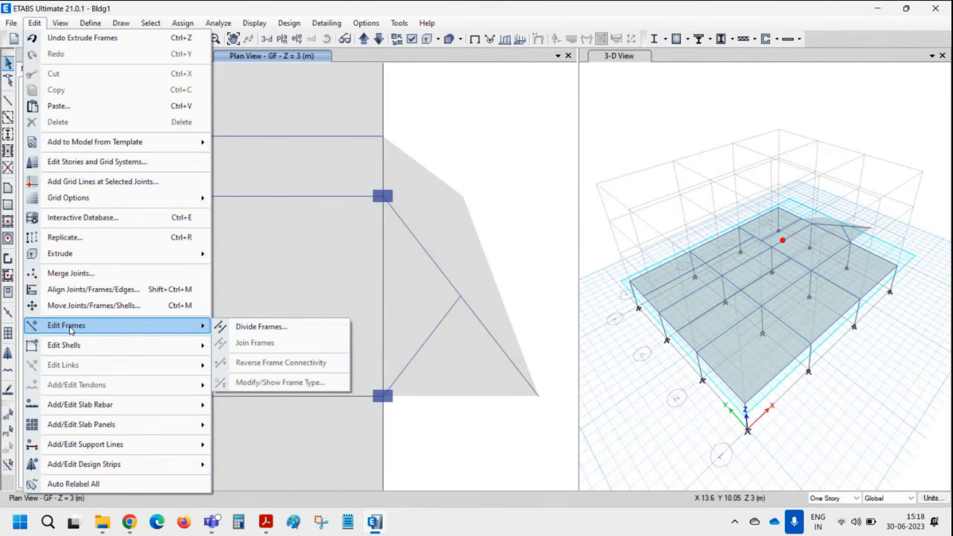
pyautogui.click(227, 327)
pyautogui.moveTo(473, 209); pyautogui.dragTo(184, 194)
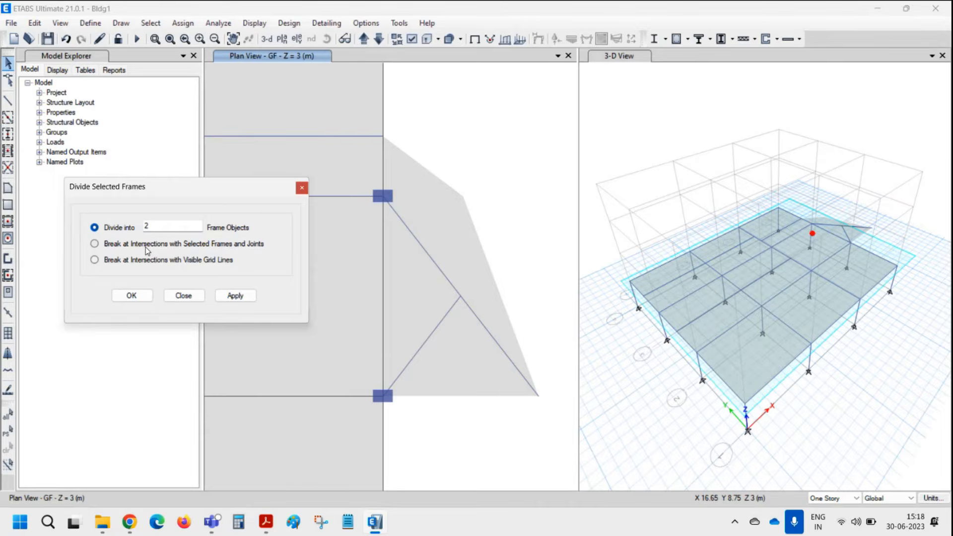
pyautogui.click(426, 252)
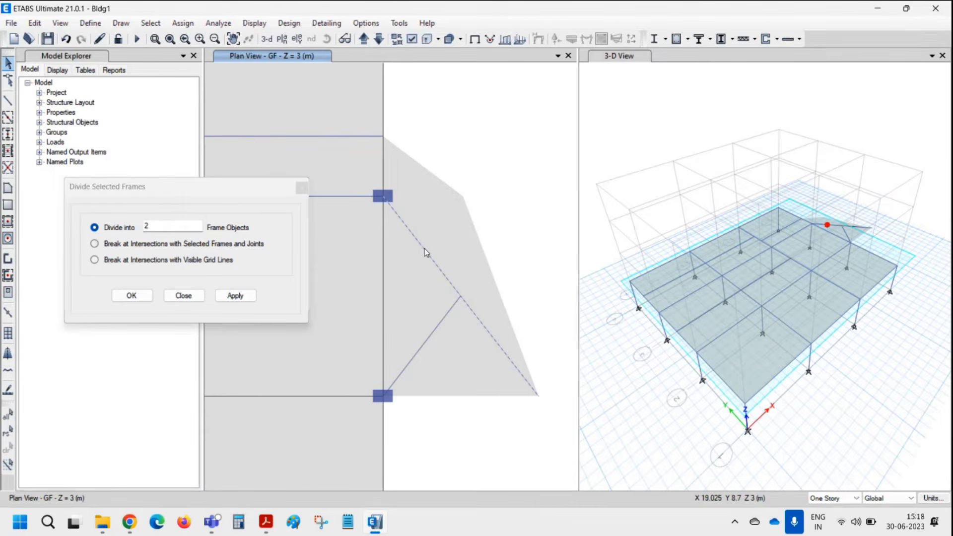
pyautogui.click(461, 297)
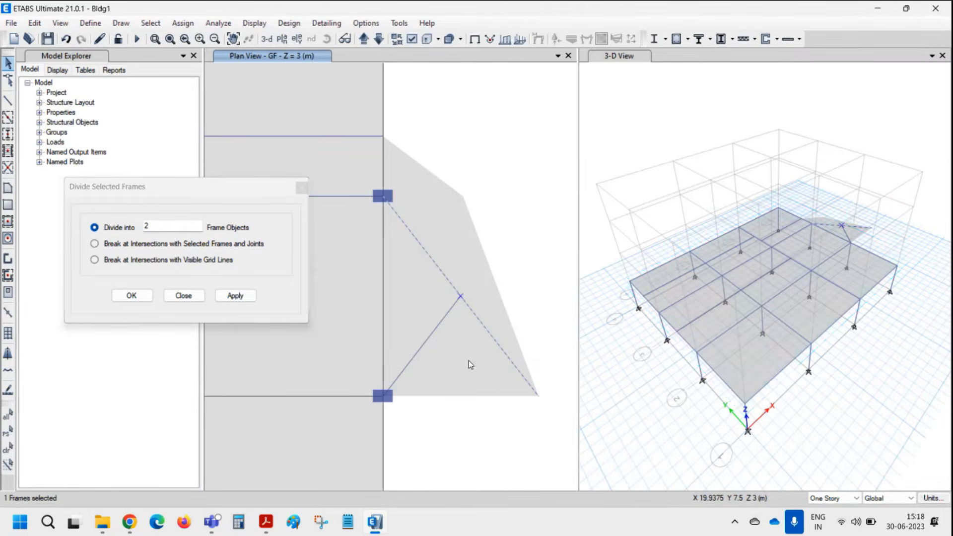
pyautogui.click(127, 244)
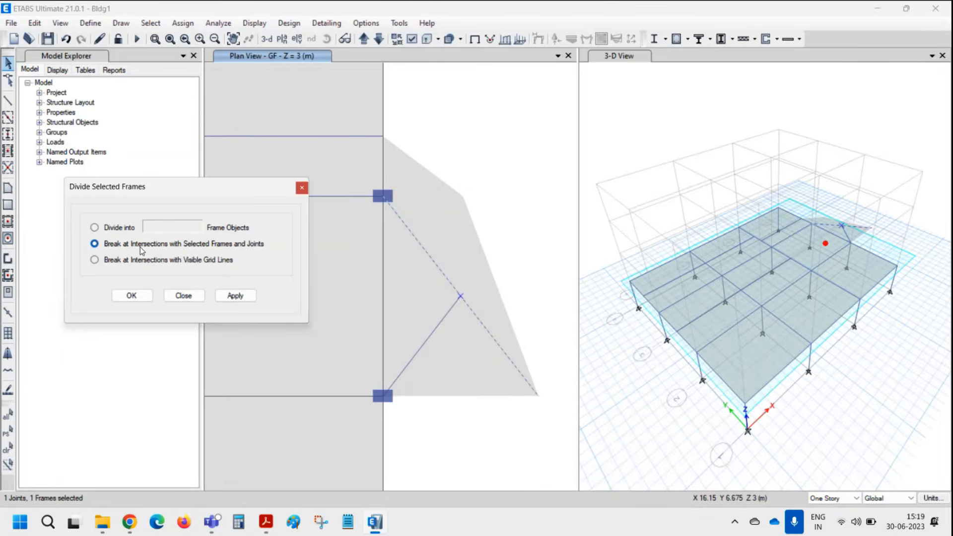
pyautogui.click(236, 296)
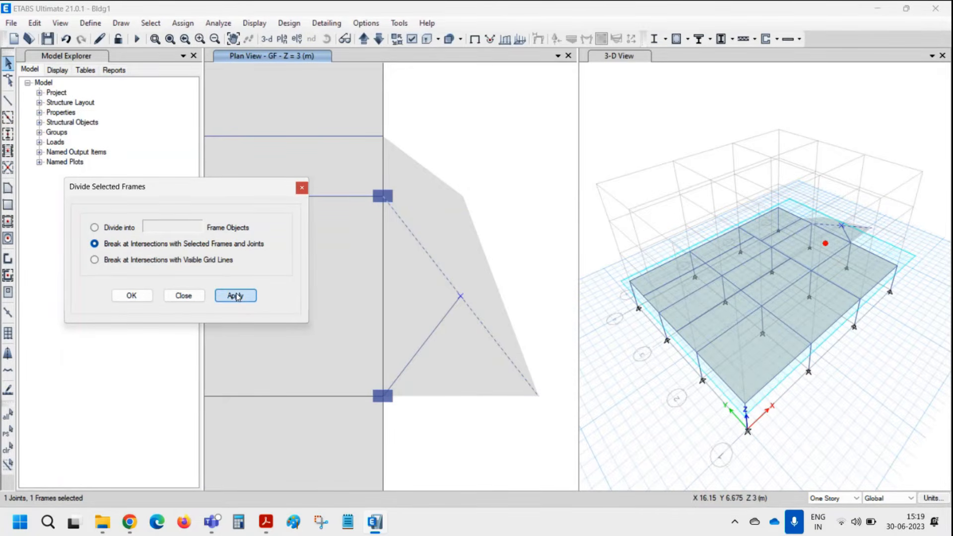
pyautogui.click(508, 364)
pyautogui.click(437, 266)
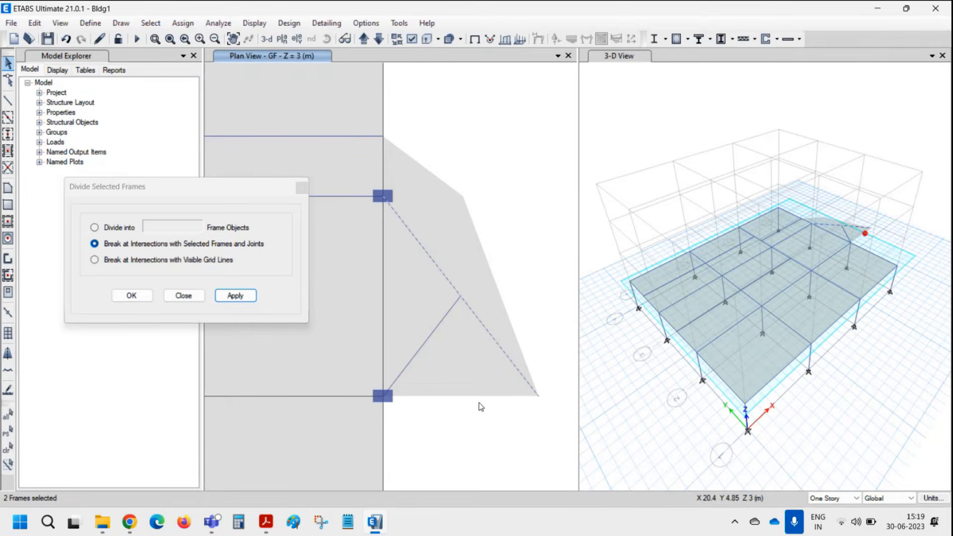
pyautogui.click(487, 329)
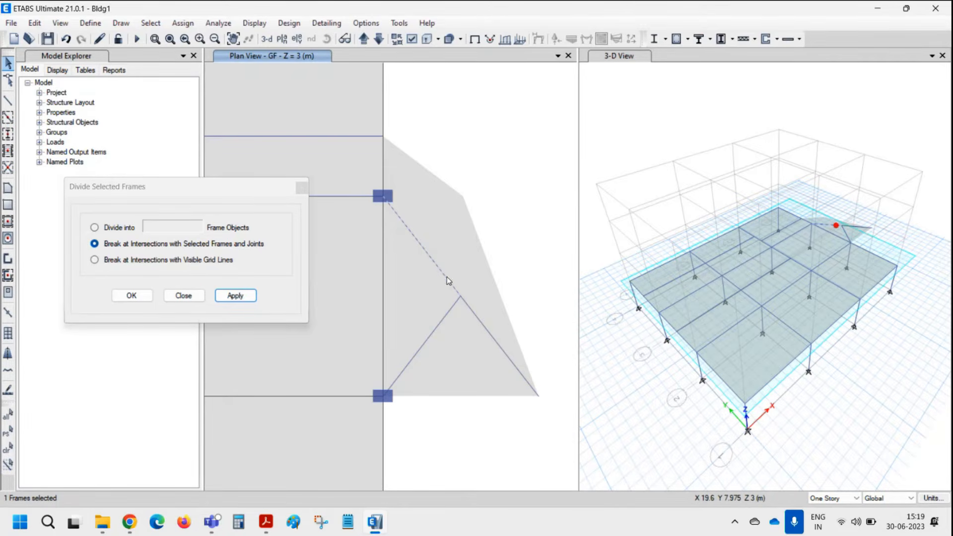
pyautogui.click(447, 278)
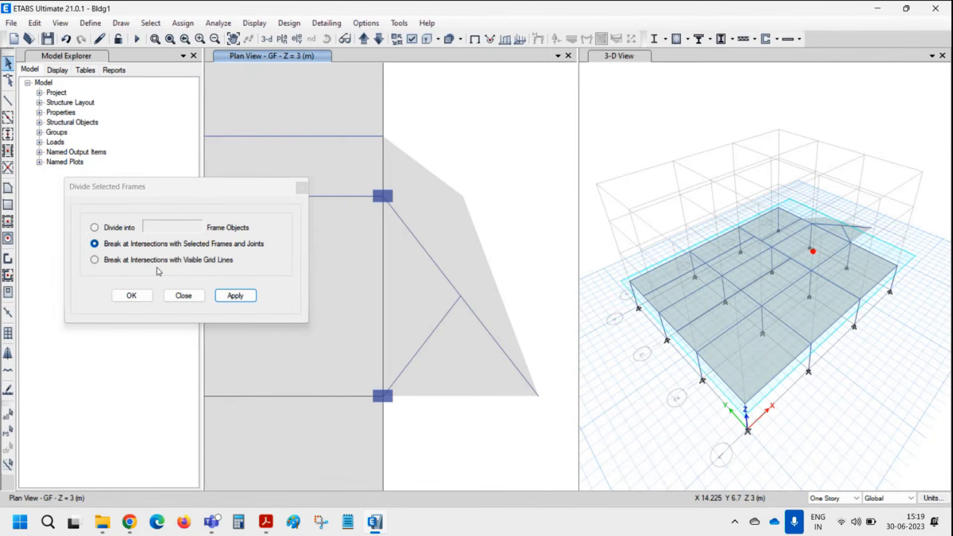
pyautogui.click(183, 296)
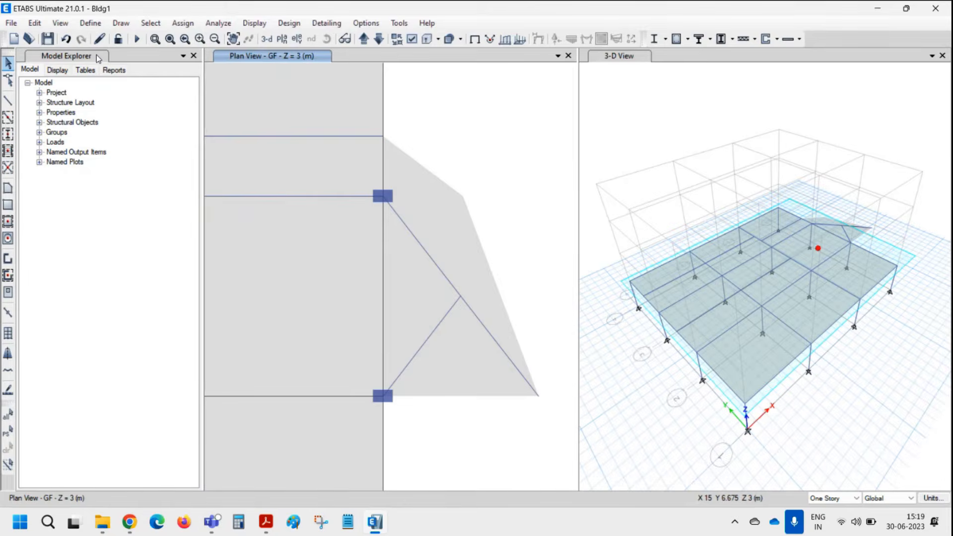
# Divide the cantilever slab with Cookie Cut Floor Objects at the selected diagonal beam segment, extending frames to shell edges, and check both pieces
pyautogui.click(42, 23)
pyautogui.moveTo(141, 347)
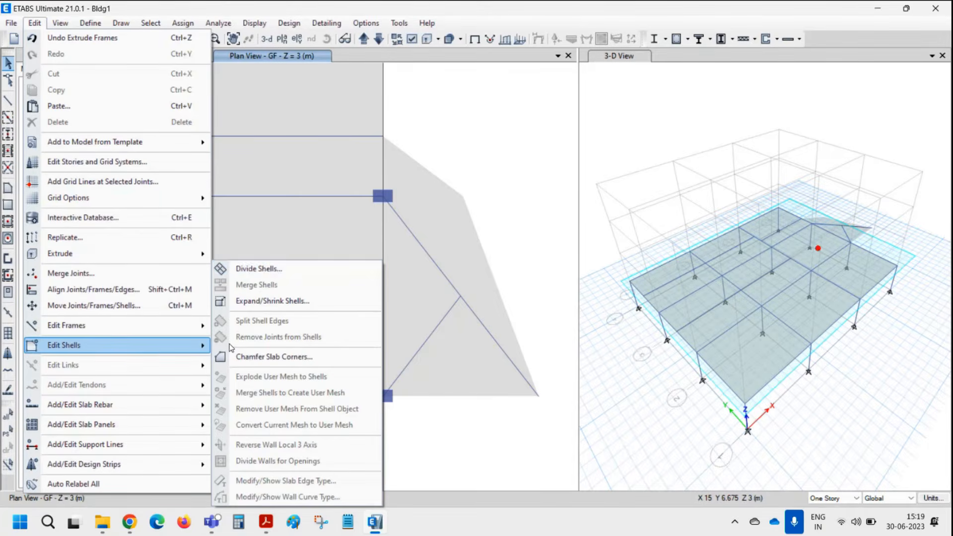
pyautogui.click(274, 275)
pyautogui.moveTo(441, 167); pyautogui.dragTo(137, 177)
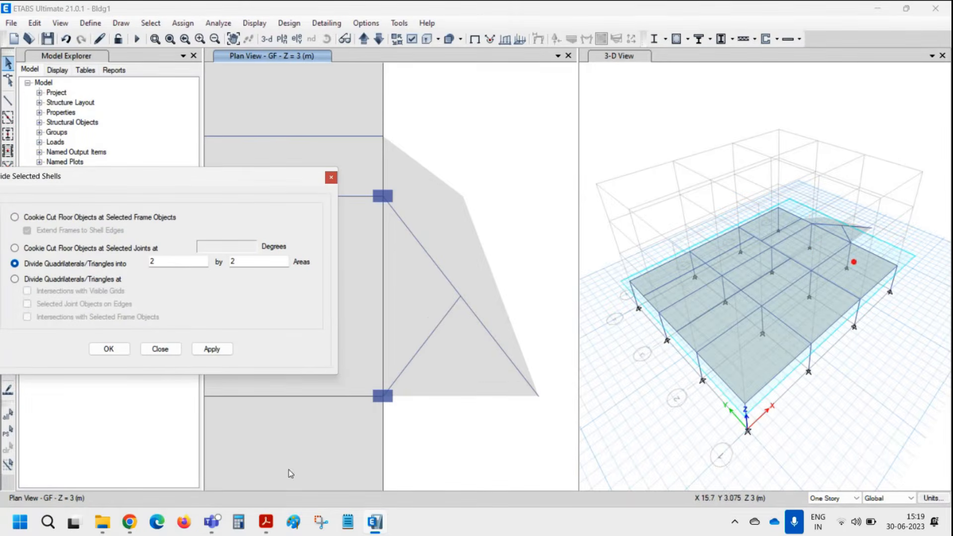
pyautogui.click(425, 320)
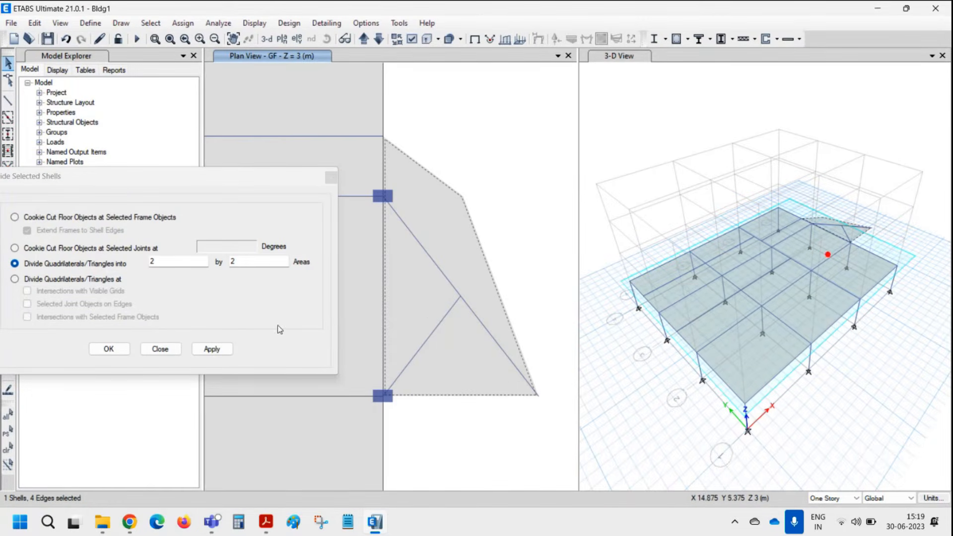
pyautogui.click(417, 240)
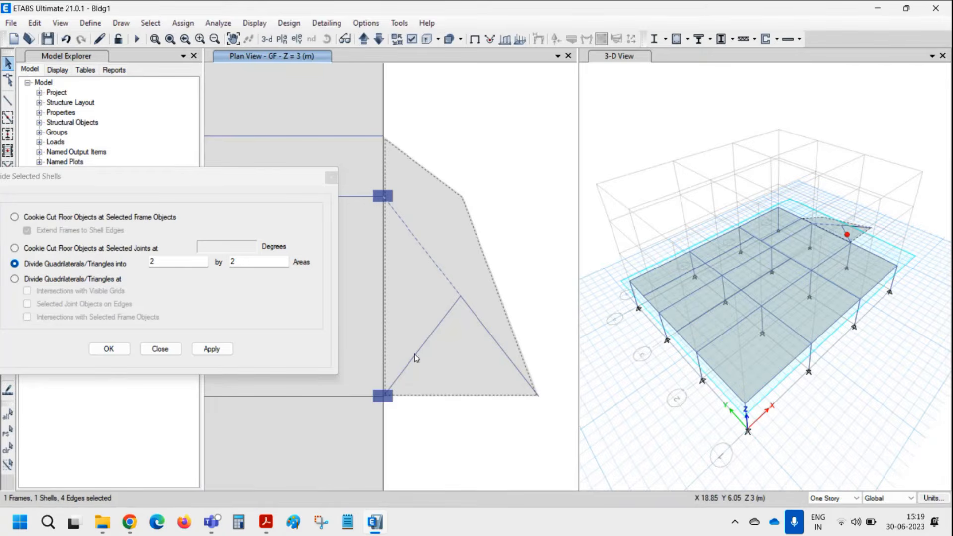
pyautogui.click(58, 221)
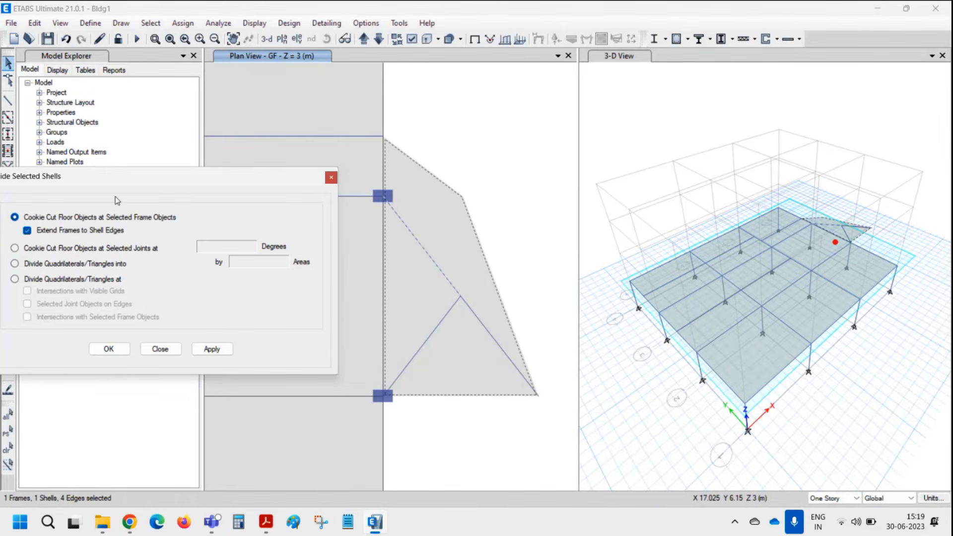
pyautogui.moveTo(128, 188); pyautogui.dragTo(160, 188)
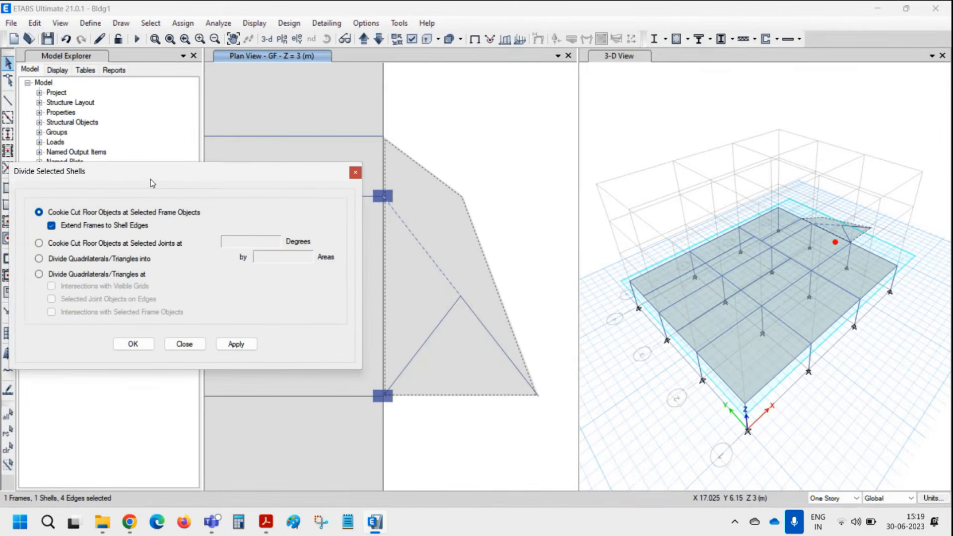
pyautogui.click(244, 344)
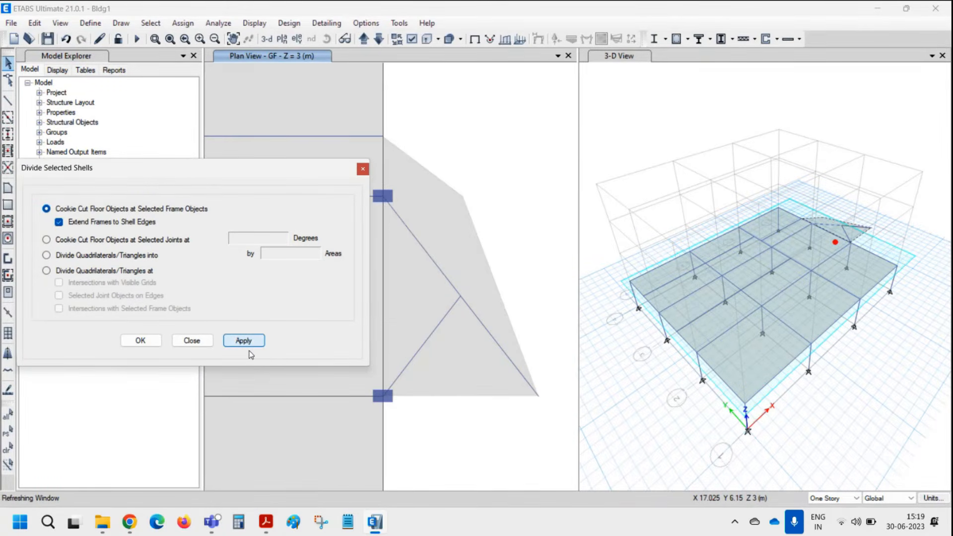
pyautogui.click(502, 351)
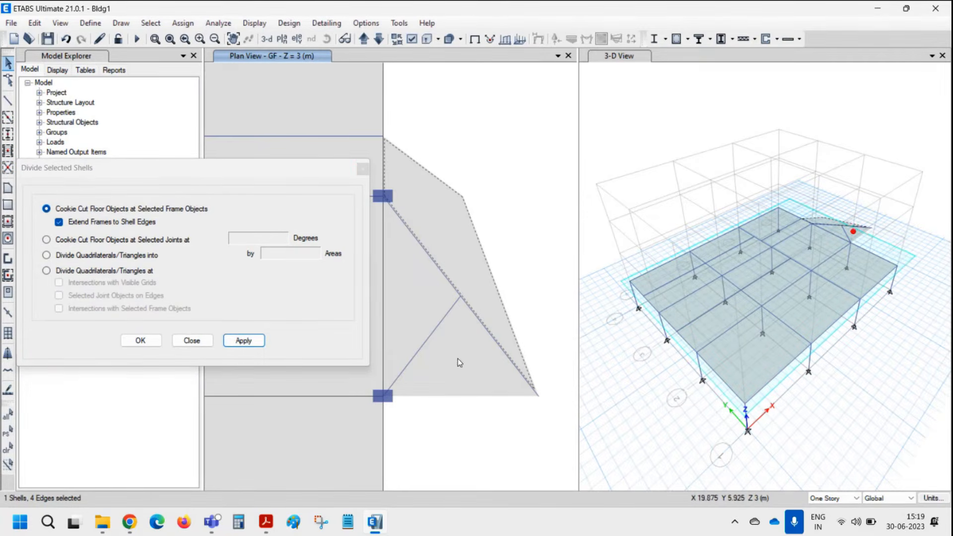
pyautogui.click(430, 365)
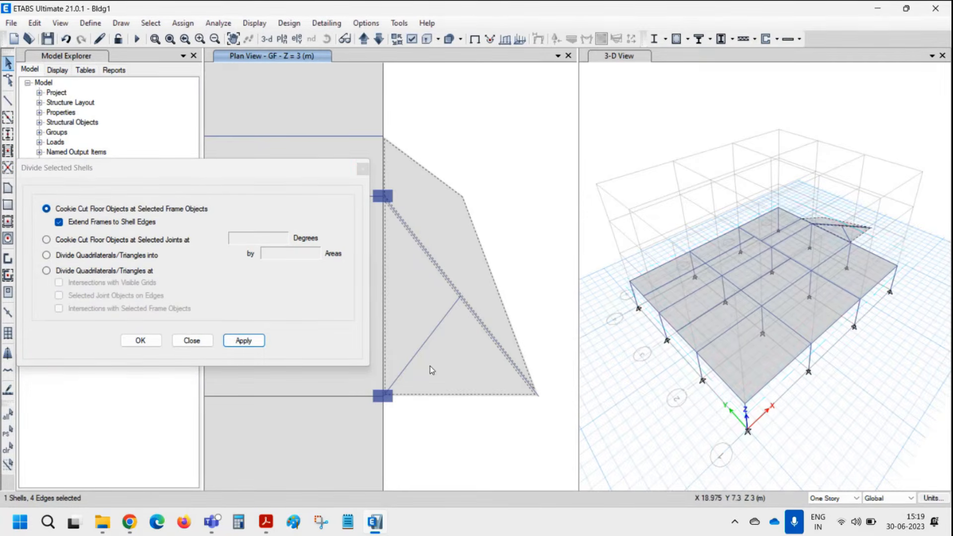
pyautogui.click(439, 264)
pyautogui.click(432, 313)
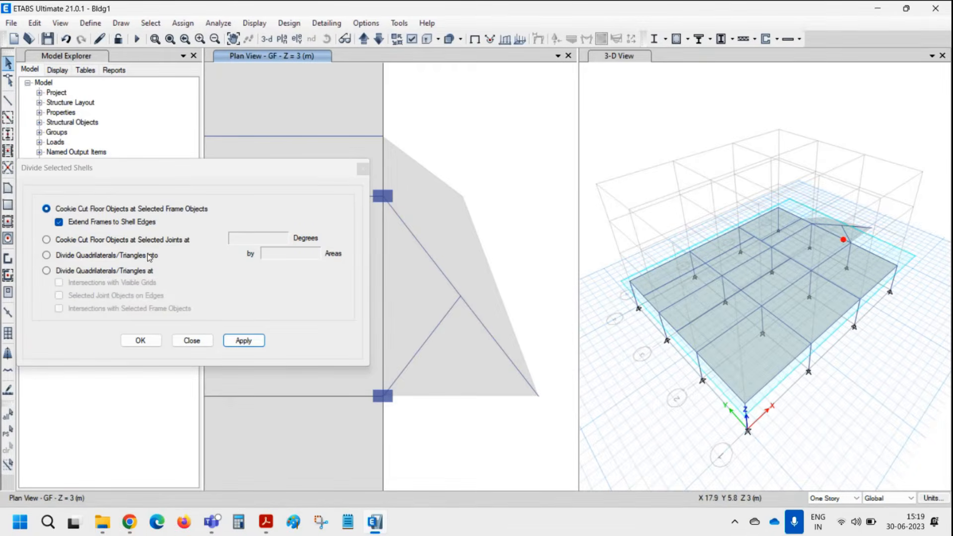
# Cookie-cut the outer cantilever slab piece at 0 degrees through the selected midpoint joint of the diagonal beam
pyautogui.click(114, 243)
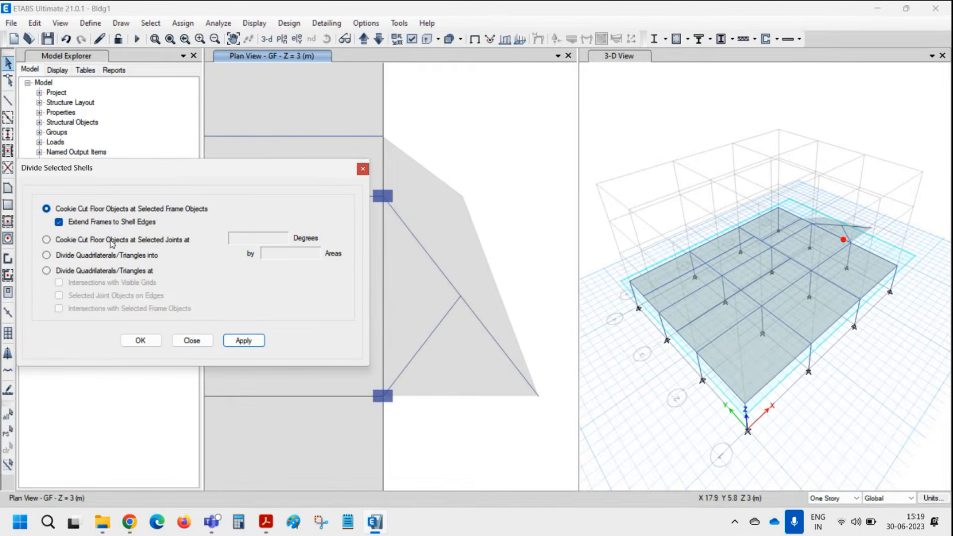
pyautogui.click(460, 296)
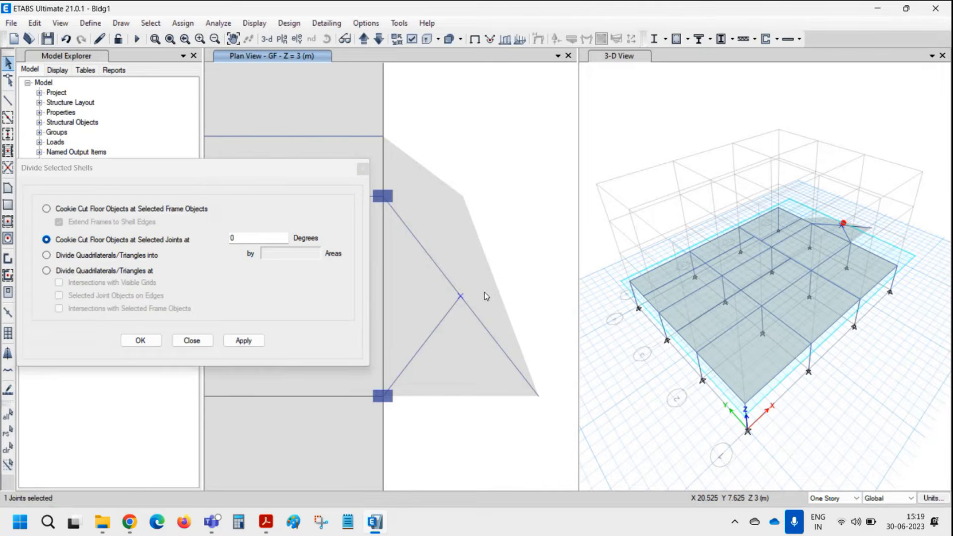
pyautogui.click(486, 296)
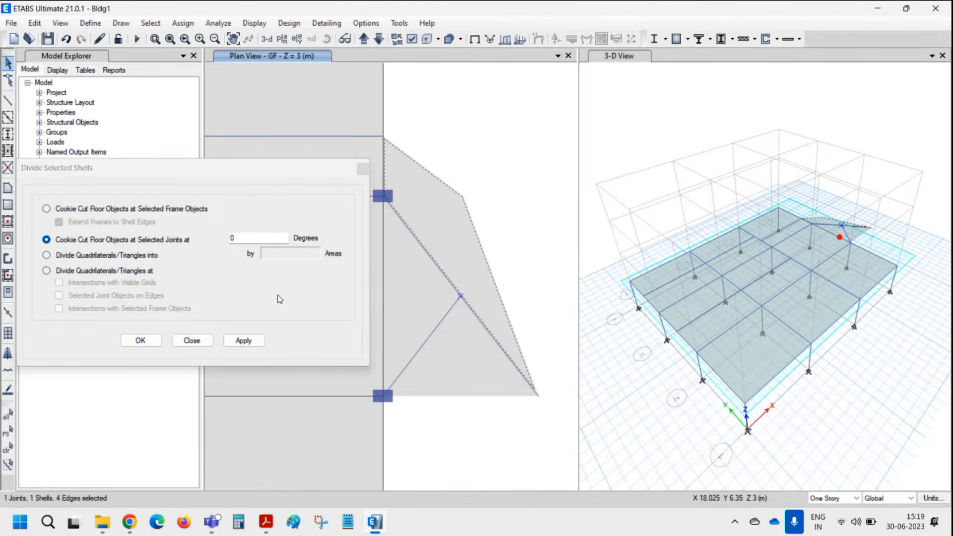
pyautogui.click(243, 341)
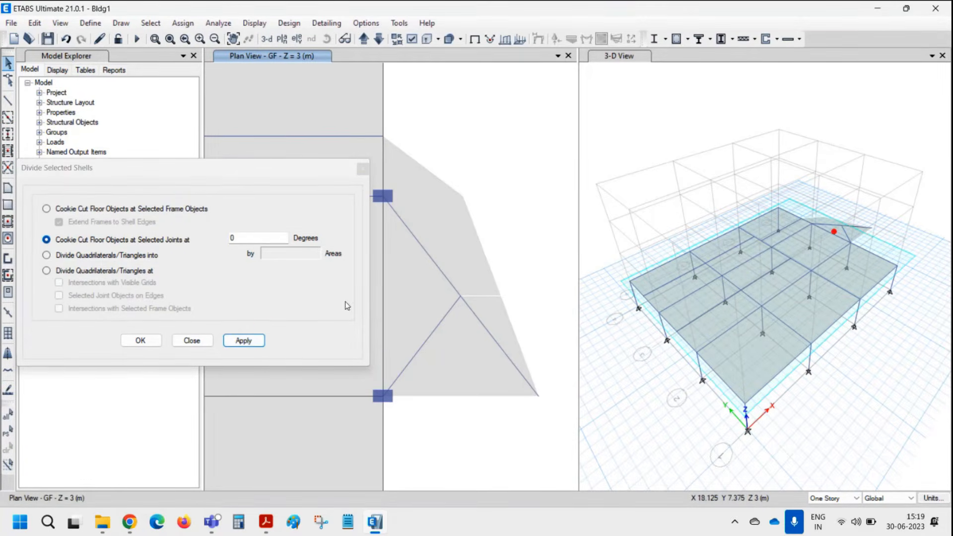
# Try to cookie-cut the grid 3-side outer cantilever slab piece at 90 degrees without selecting a joint
pyautogui.click(443, 272)
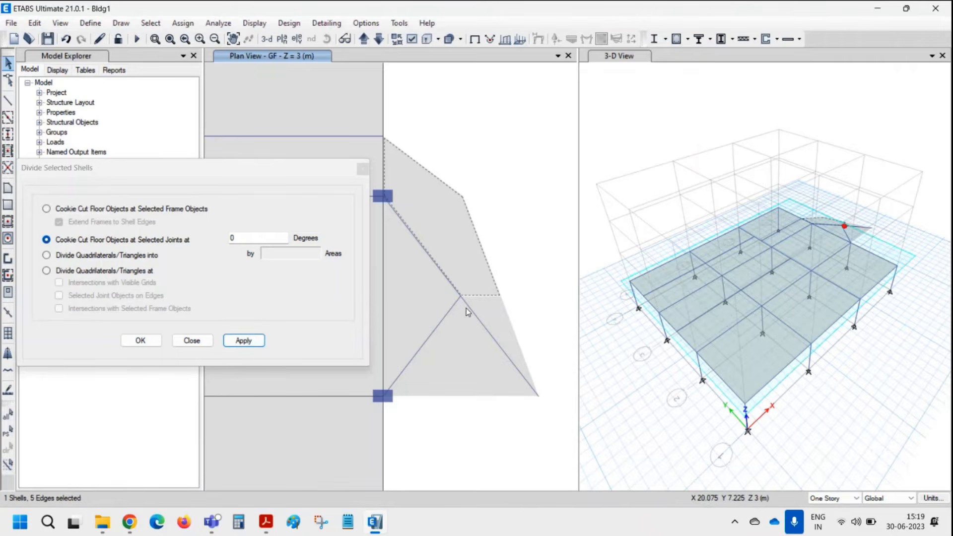
pyautogui.click(248, 246)
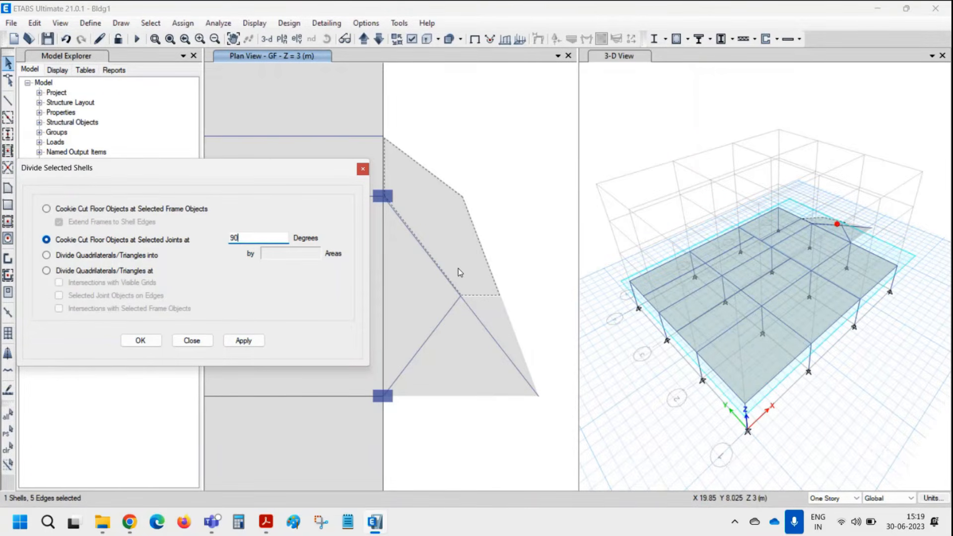
pyautogui.click(256, 342)
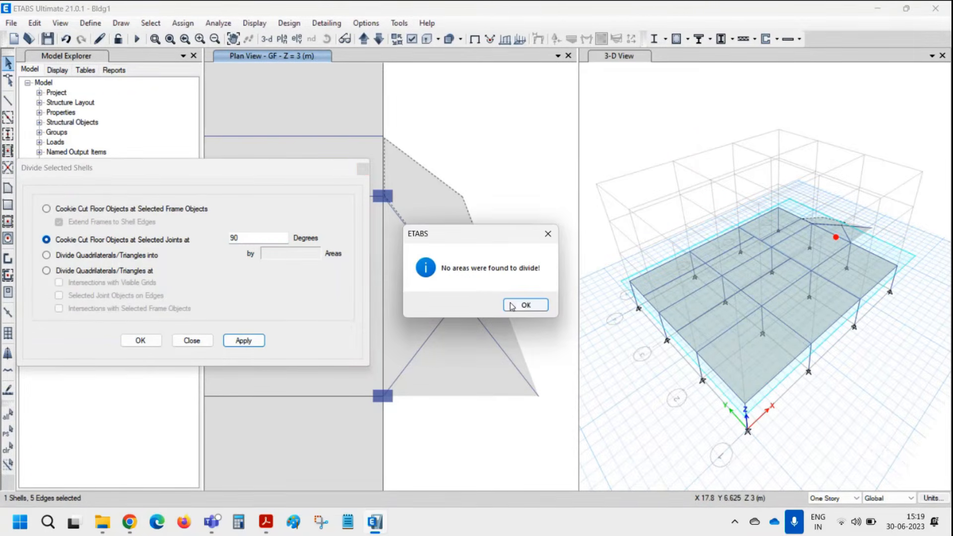
pyautogui.click(520, 306)
pyautogui.click(450, 248)
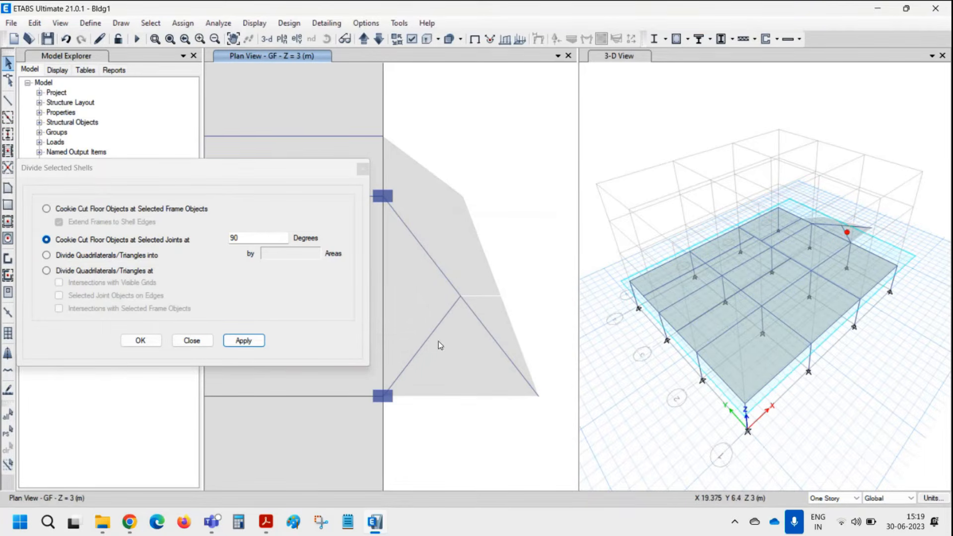
pyautogui.click(474, 275)
# Cookie-cut the inner triangular cantilever slab at 160 degrees through the selected midpoint joint of the diagonal beam
pyautogui.click(471, 360)
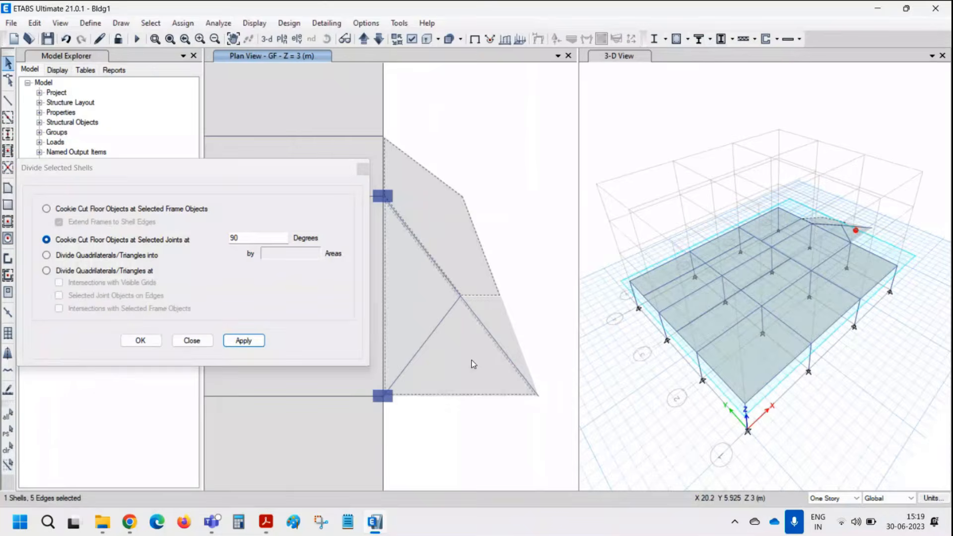
pyautogui.click(460, 296)
pyautogui.click(462, 247)
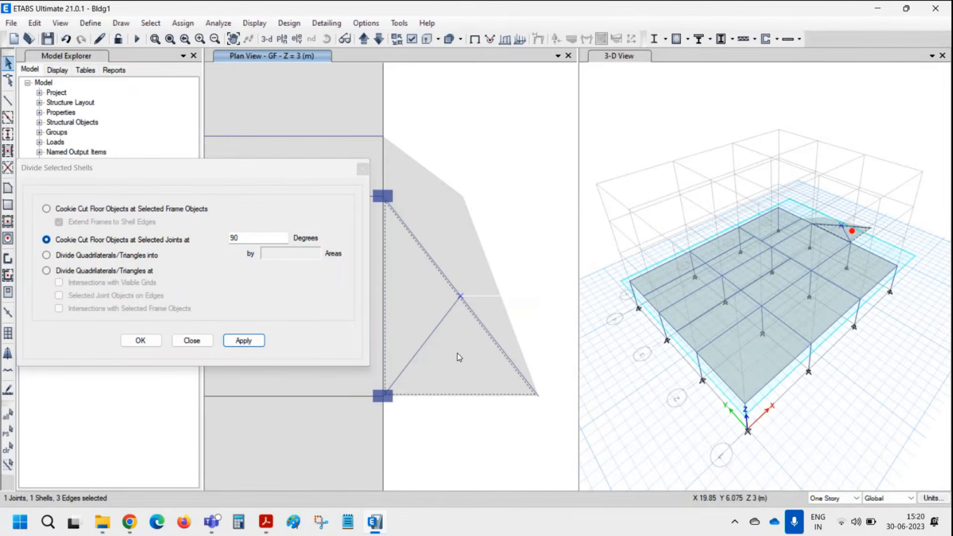
pyautogui.click(8, 449)
pyautogui.click(445, 374)
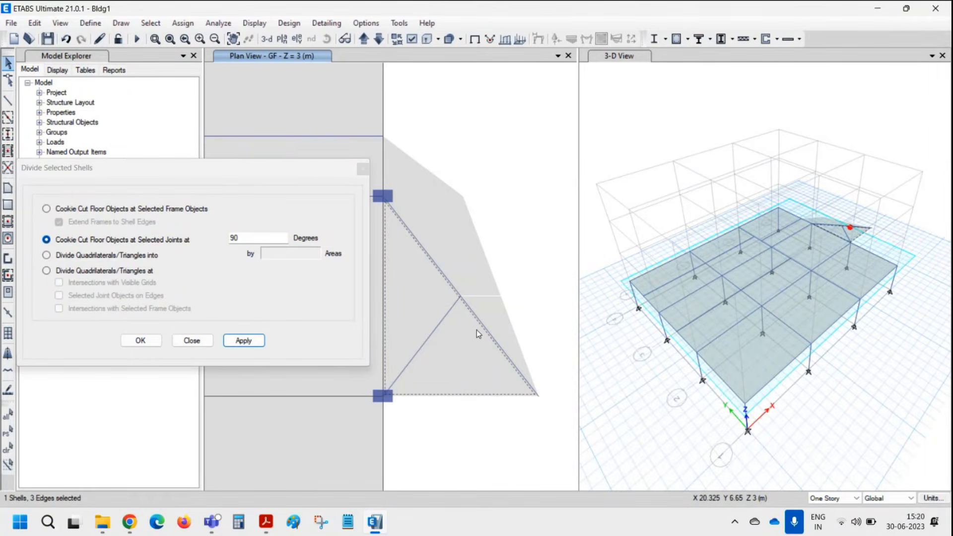
pyautogui.click(461, 297)
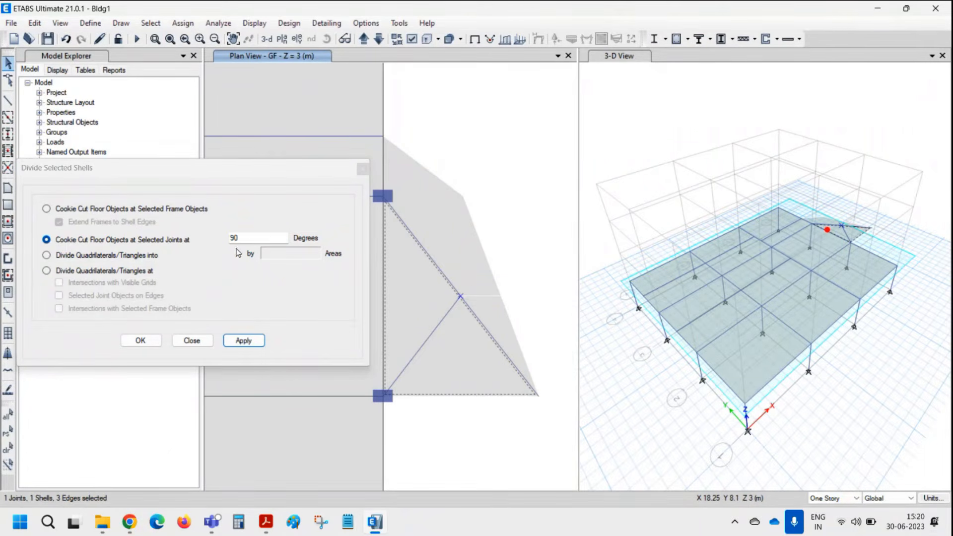
pyautogui.moveTo(241, 238); pyautogui.dragTo(211, 241)
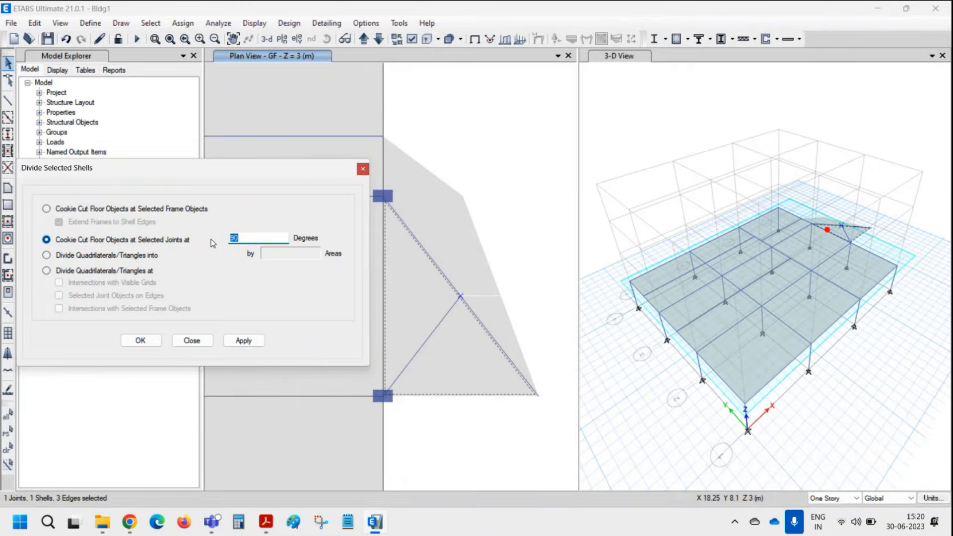
pyautogui.write('135')
pyautogui.moveTo(245, 238); pyautogui.dragTo(226, 240)
pyautogui.write('16')
pyautogui.click(243, 341)
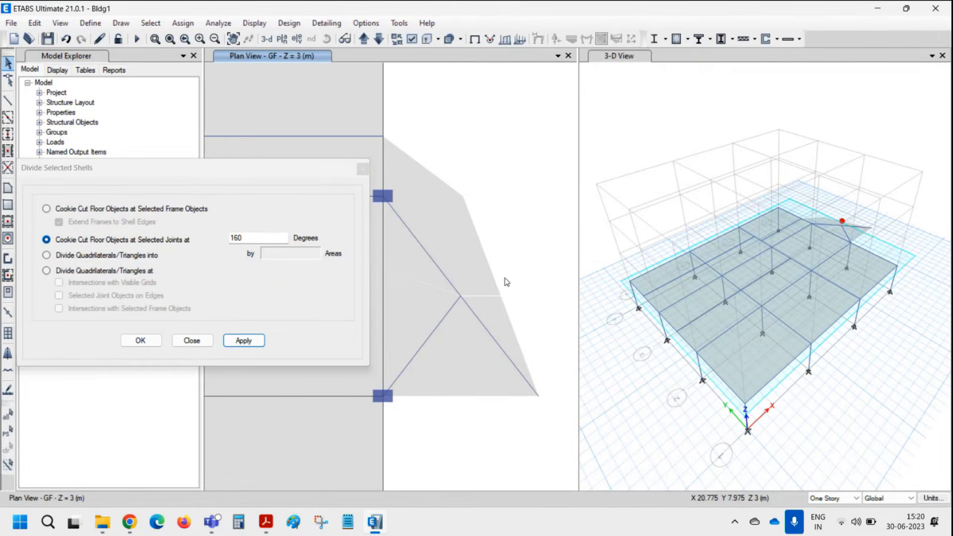
# Try to divide the grid 3-side outer cantilever slab piece into 2 by 2 areas with Divide Quadrilaterals/Triangles
pyautogui.scroll(-4, 485, 311)
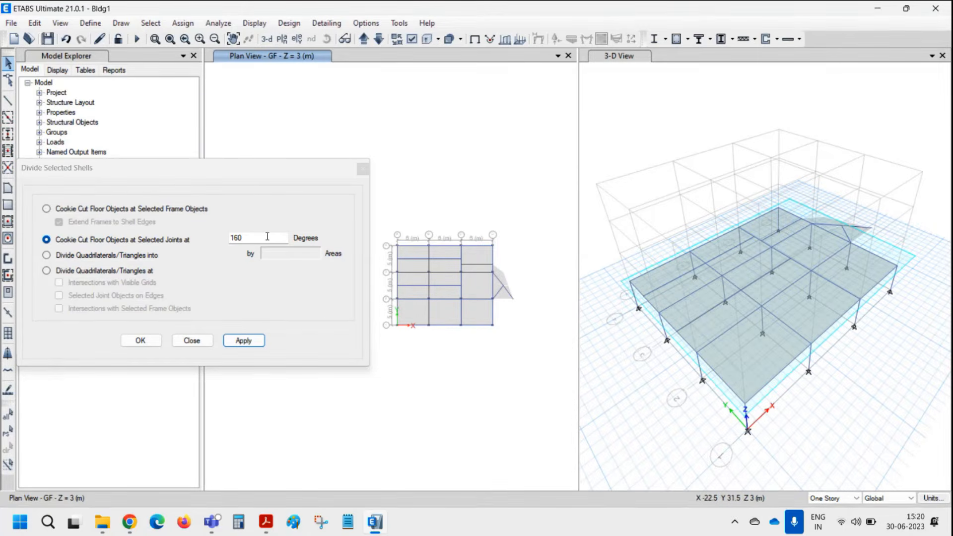
pyautogui.scroll(4, 511, 292)
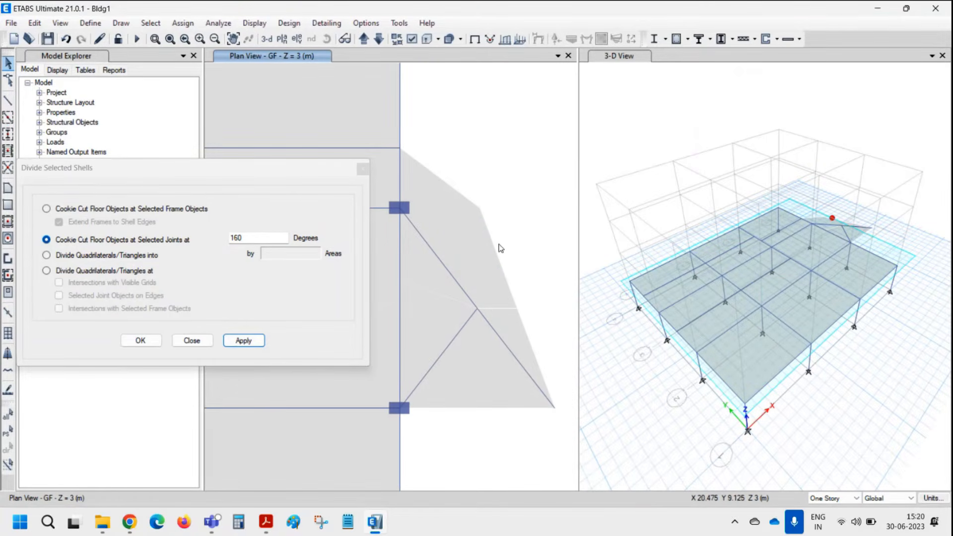
pyautogui.click(97, 256)
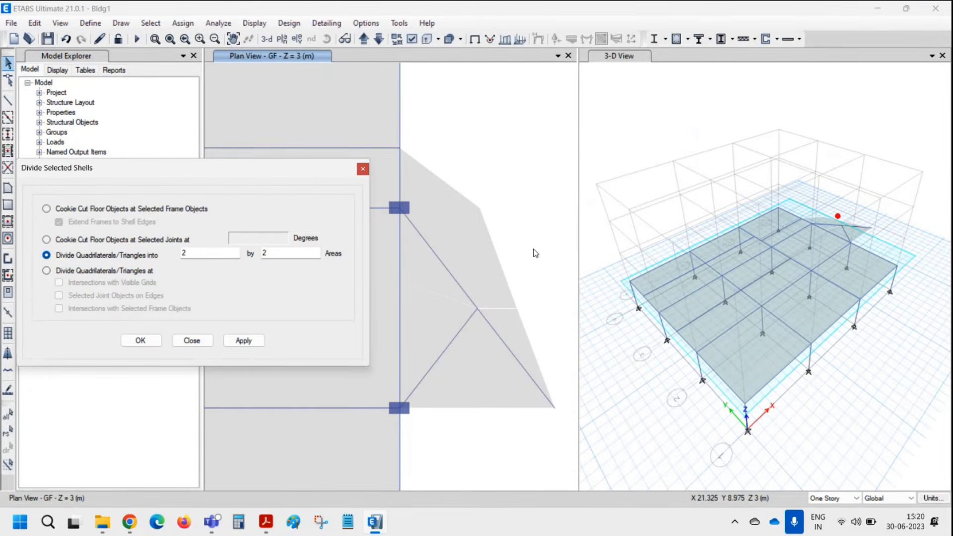
pyautogui.scroll(-3, 526, 257)
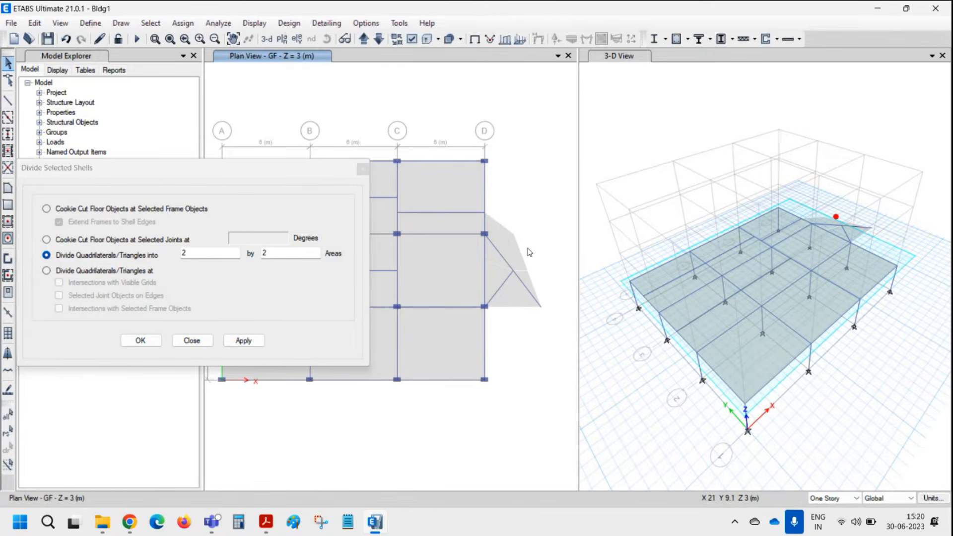
pyautogui.click(511, 255)
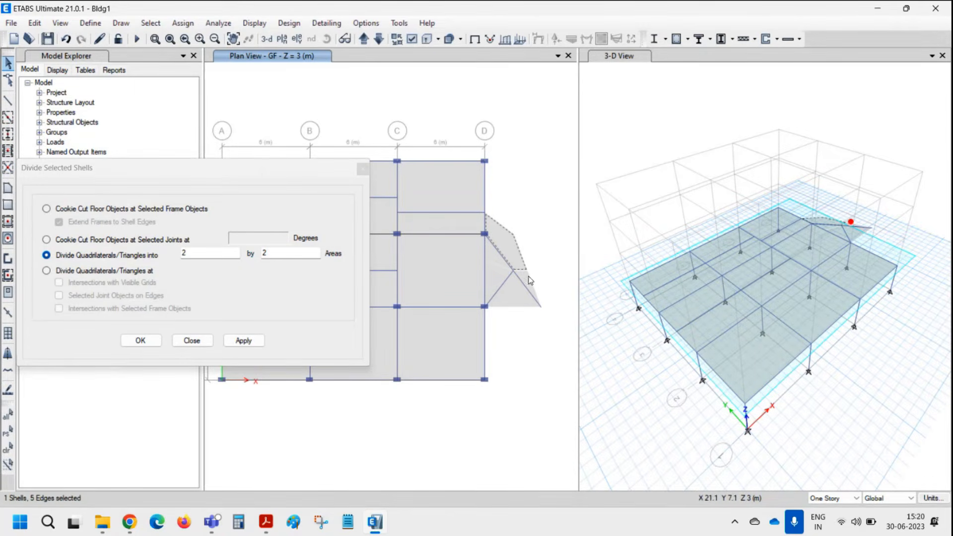
pyautogui.click(244, 340)
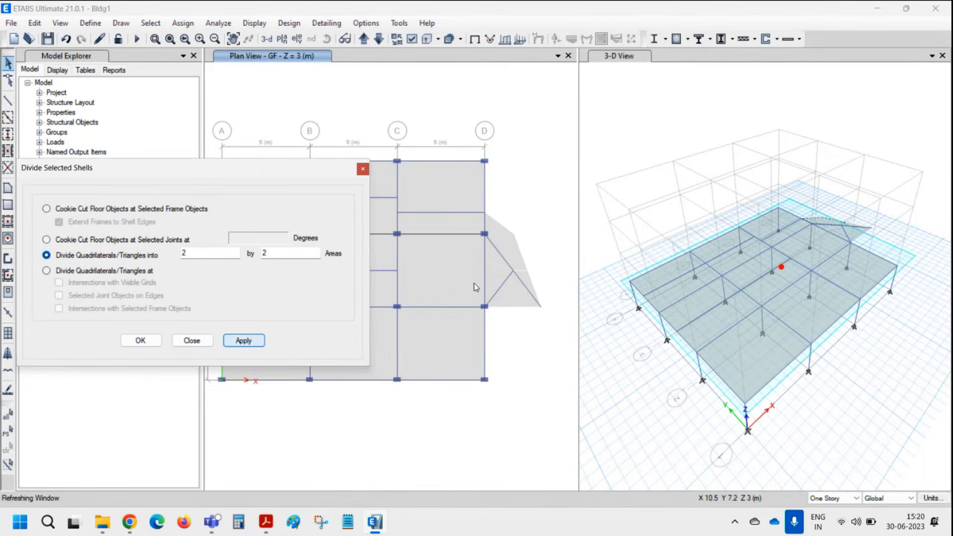
pyautogui.click(547, 305)
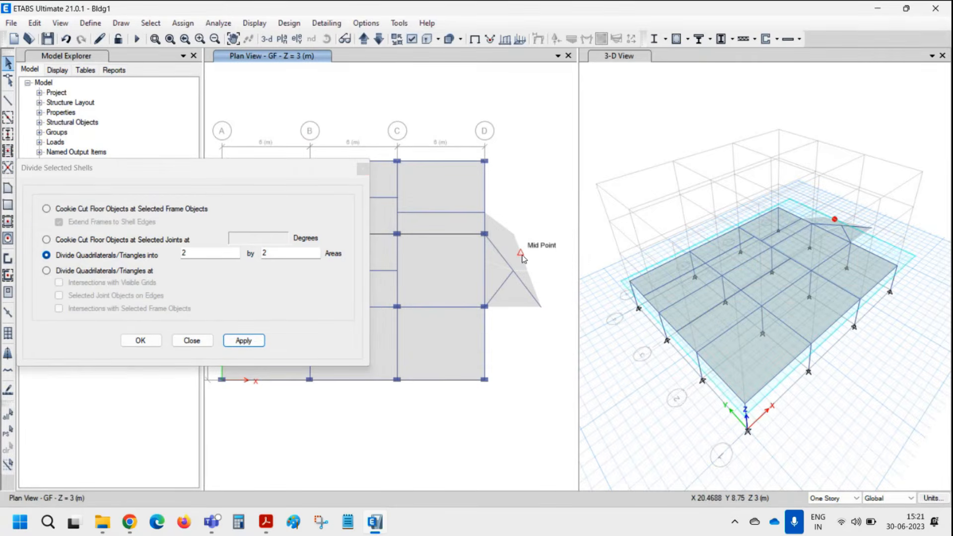
pyautogui.scroll(3, 537, 270)
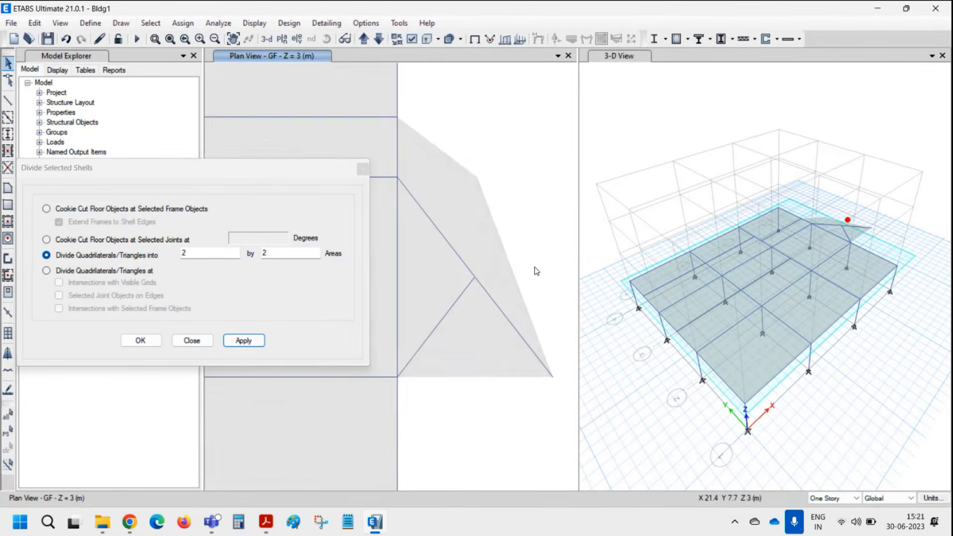
# Divide the slab panel between grids C–D and 3–4 into 2 by 2 areas
pyautogui.click(478, 330)
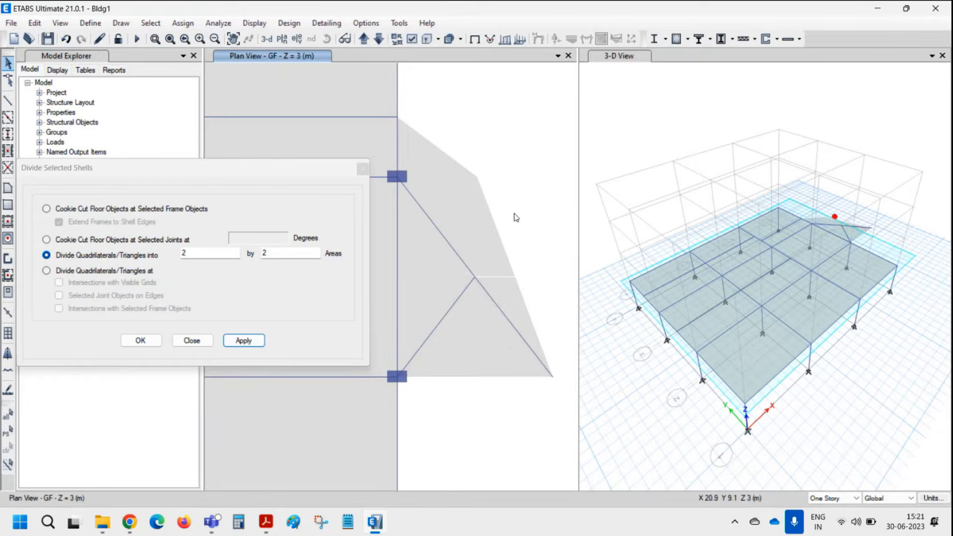
pyautogui.scroll(-3, 474, 318)
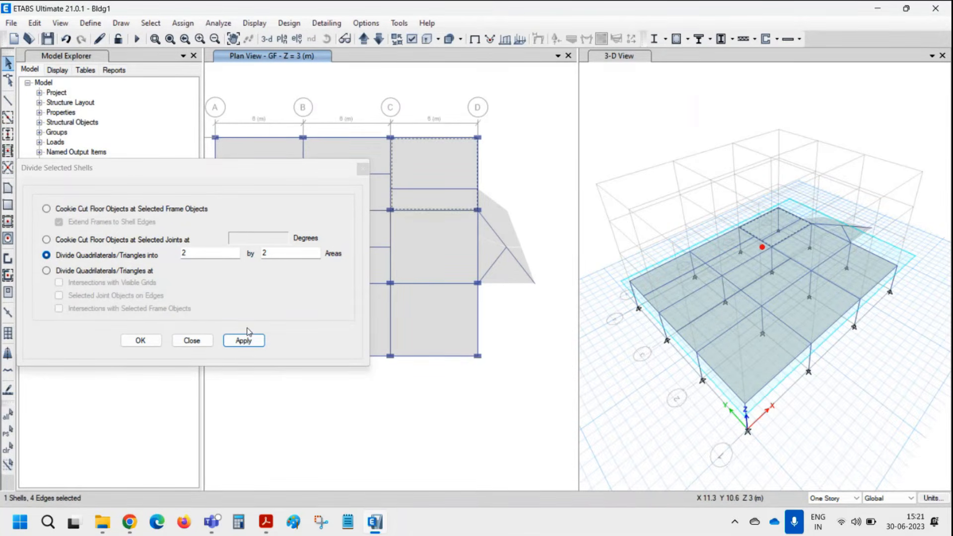
pyautogui.click(243, 341)
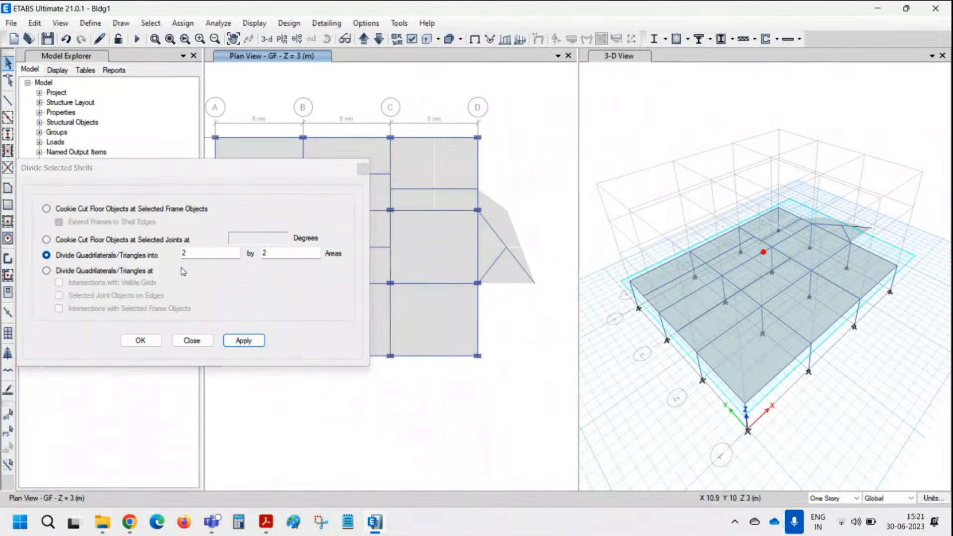
pyautogui.click(47, 271)
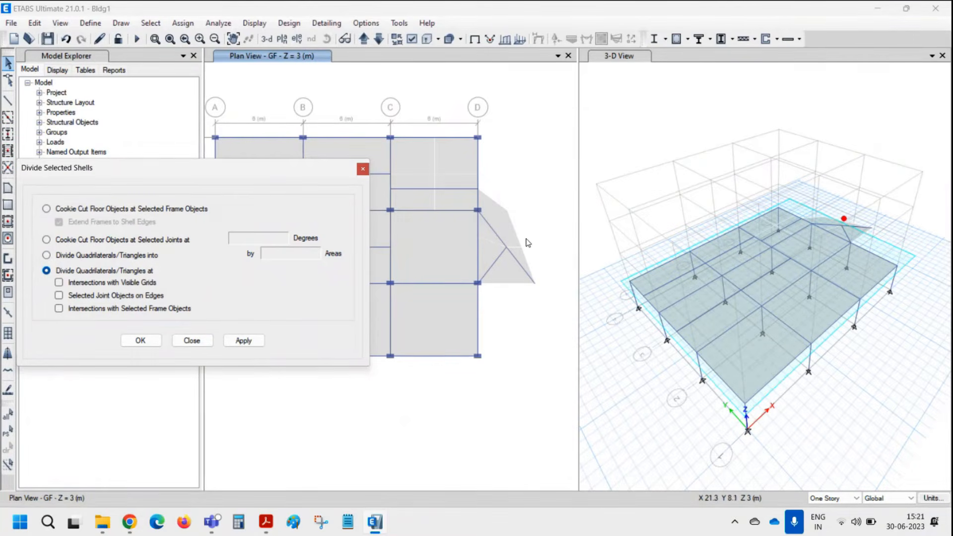
pyautogui.scroll(3, 524, 227)
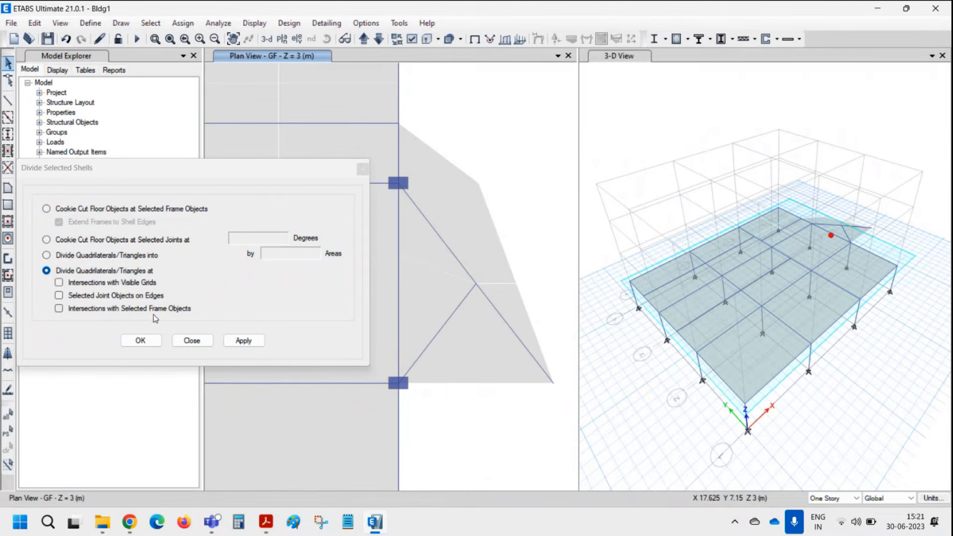
pyautogui.click(457, 239)
pyautogui.click(477, 250)
pyautogui.click(193, 339)
# Undo the division of the slab panel between grids C–D and 3–4, and delete all cantilever beams and slab pieces beyond grid D
pyautogui.scroll(-3, 474, 263)
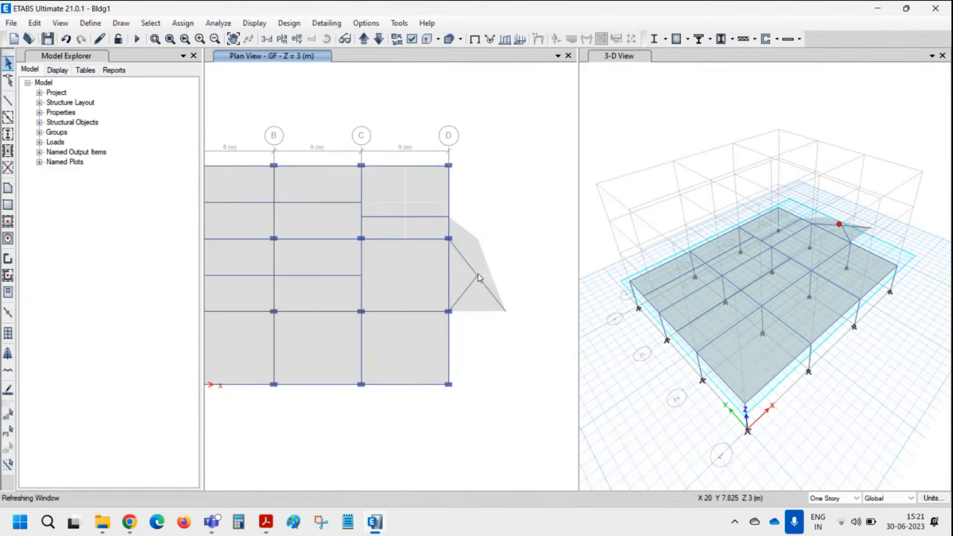
pyautogui.click(65, 39)
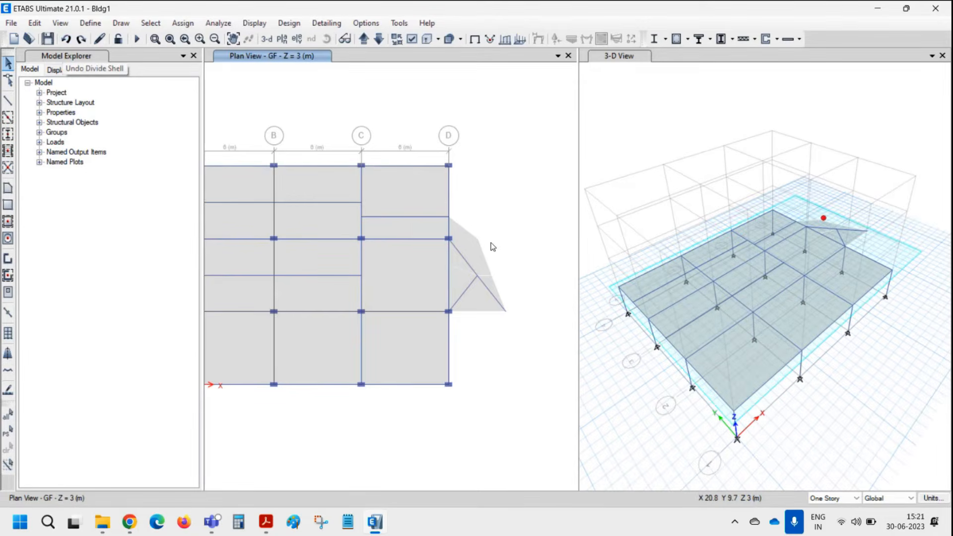
pyautogui.moveTo(514, 219); pyautogui.dragTo(463, 329)
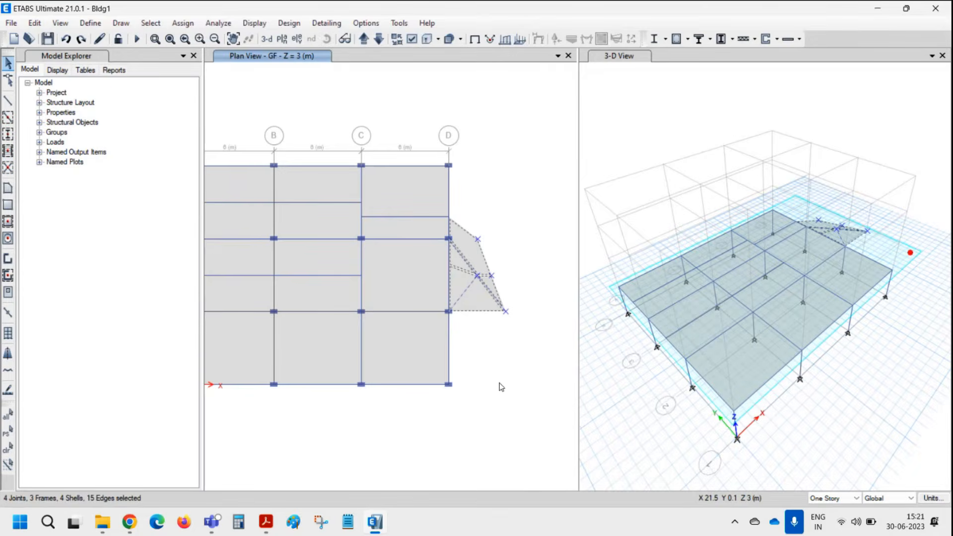
pyautogui.press('Delete')
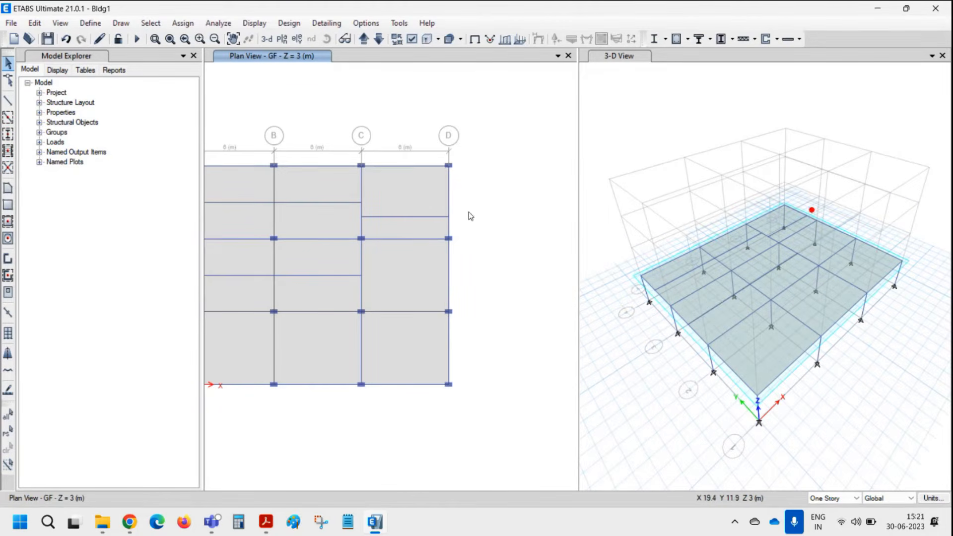
# Delete the secondary beam spanning grids C to D between grids 3 and 4
pyautogui.moveTo(400, 228); pyautogui.dragTo(458, 219, button='middle')
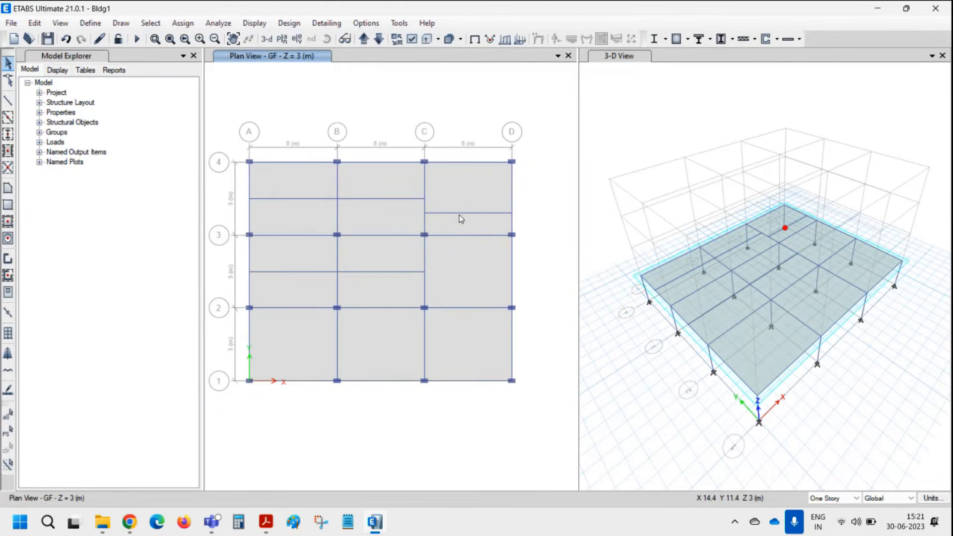
pyautogui.click(460, 215)
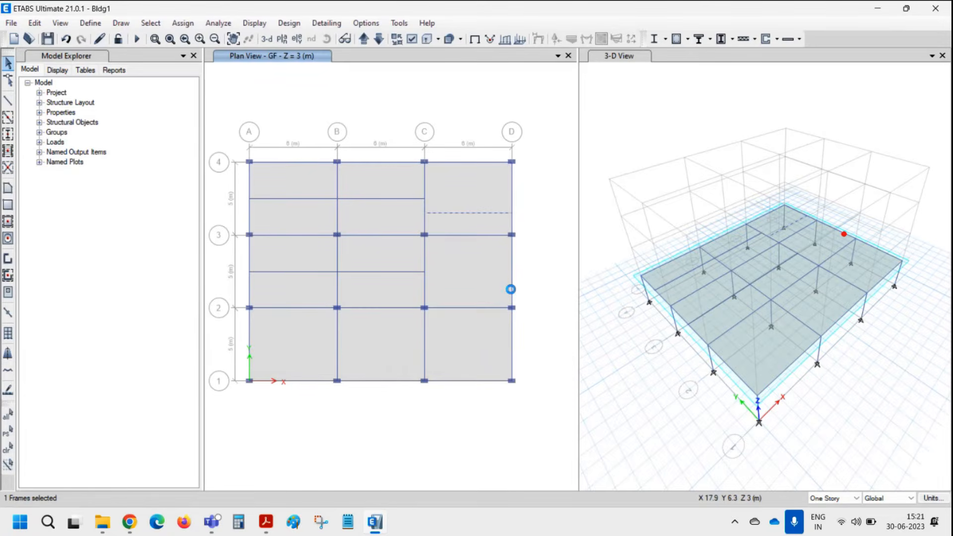
pyautogui.press('Delete')
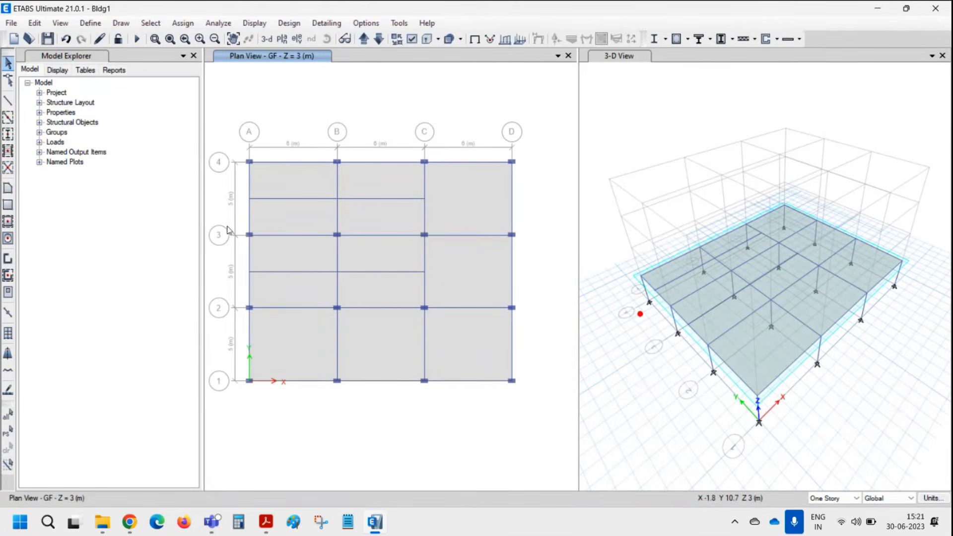
# Delete the secondary beams spanning grids A to C between grids 2 and 3
pyautogui.click(294, 272)
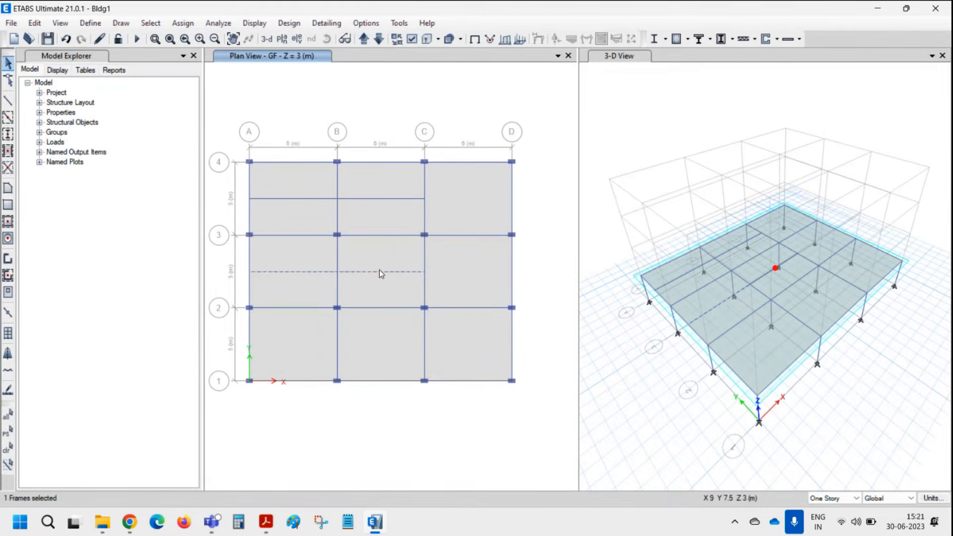
pyautogui.click(381, 272)
pyautogui.press('Delete')
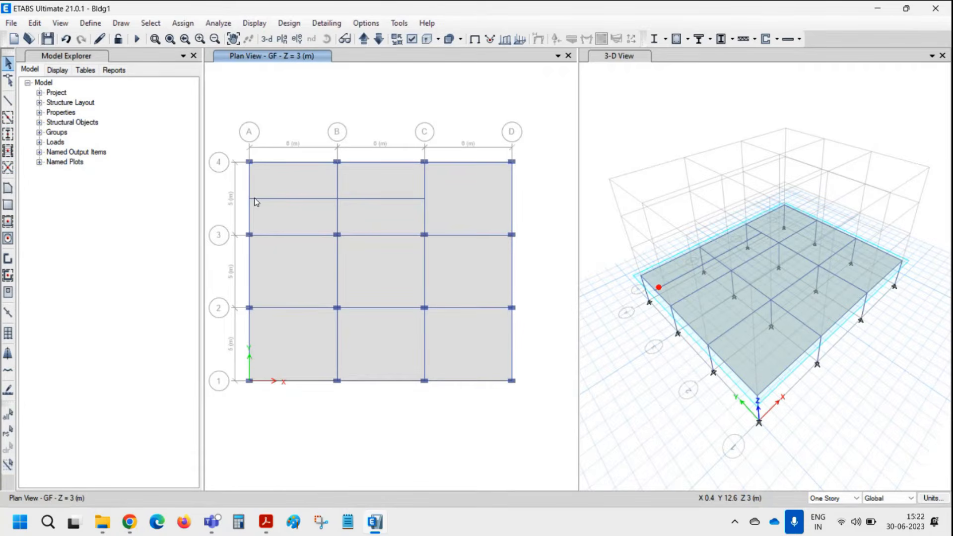
# Select and deselect the secondary beam in the bay between grids A–B and 3–4
pyautogui.click(306, 202)
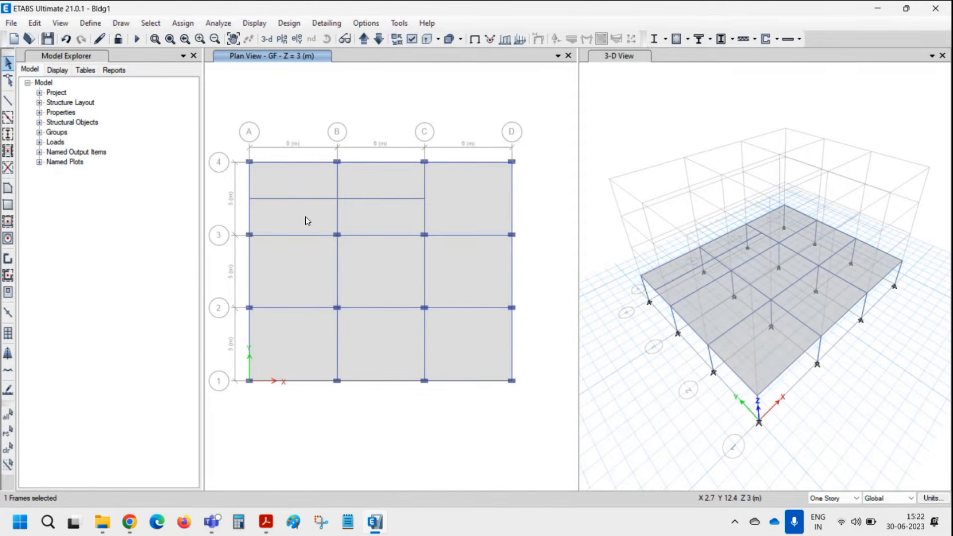
pyautogui.click(291, 199)
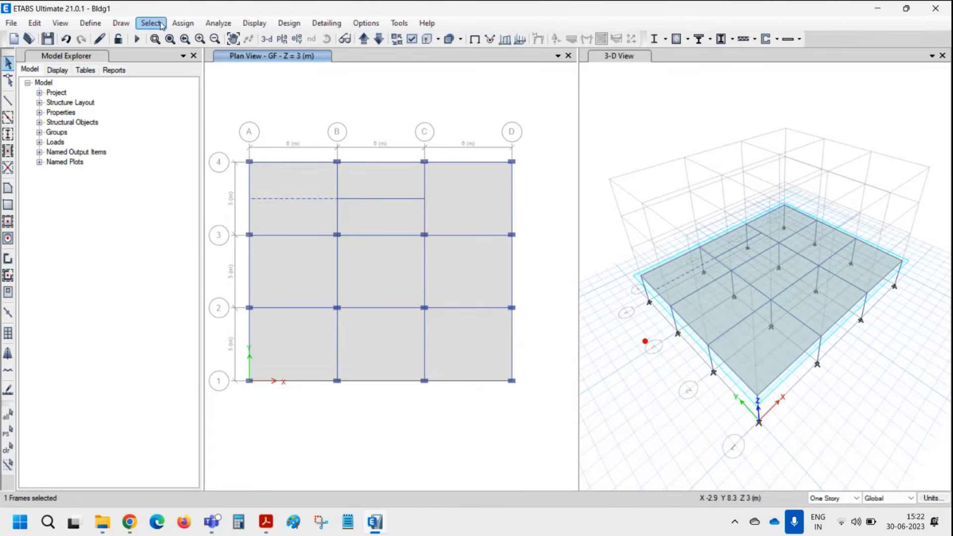
pyautogui.click(155, 39)
pyautogui.click(289, 200)
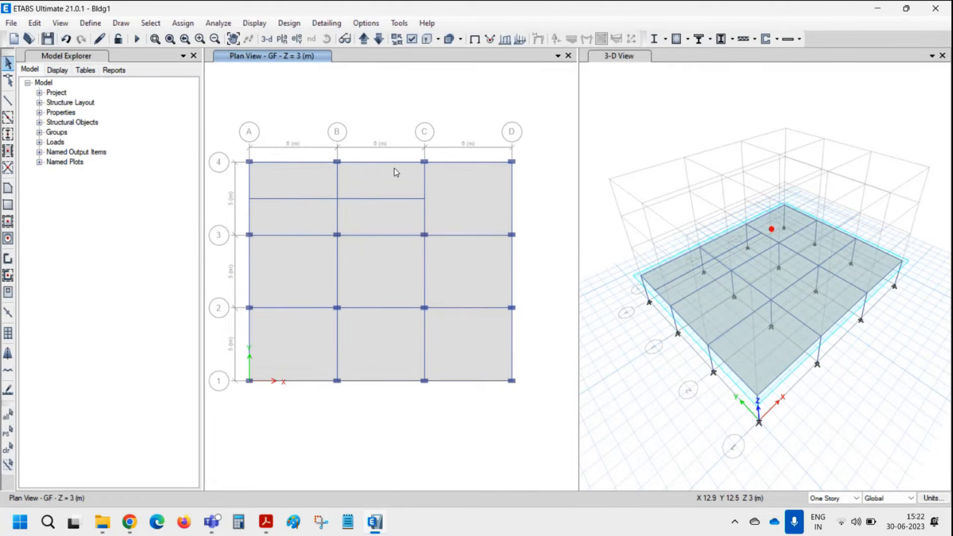
pyautogui.click(121, 23)
pyautogui.click(122, 23)
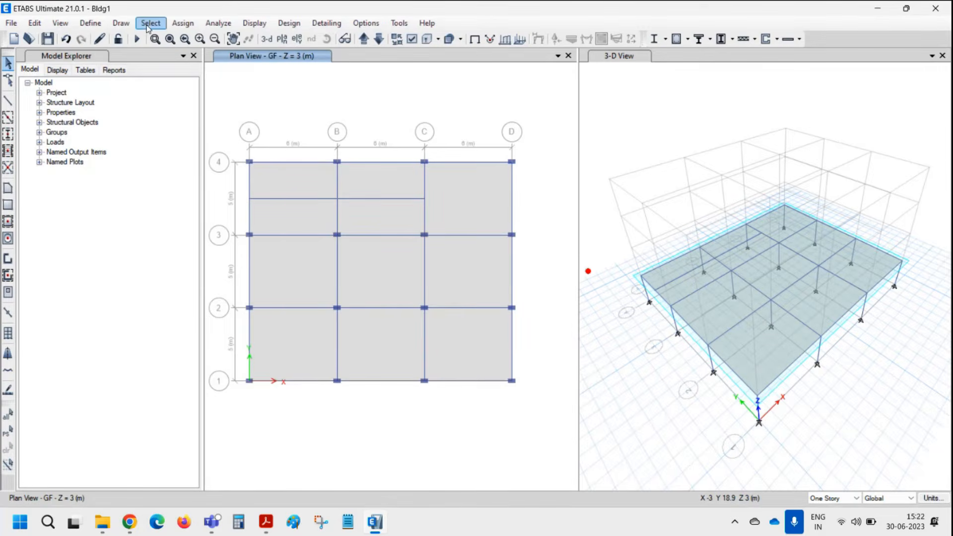
# Select all beams on the storey by object type and close the selection dialog
pyautogui.click(158, 28)
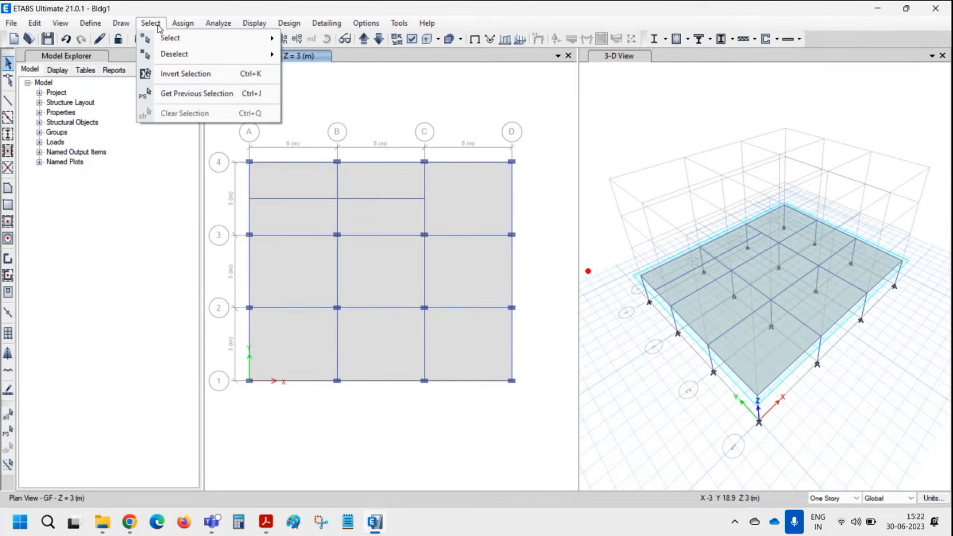
pyautogui.click(158, 27)
pyautogui.click(158, 27)
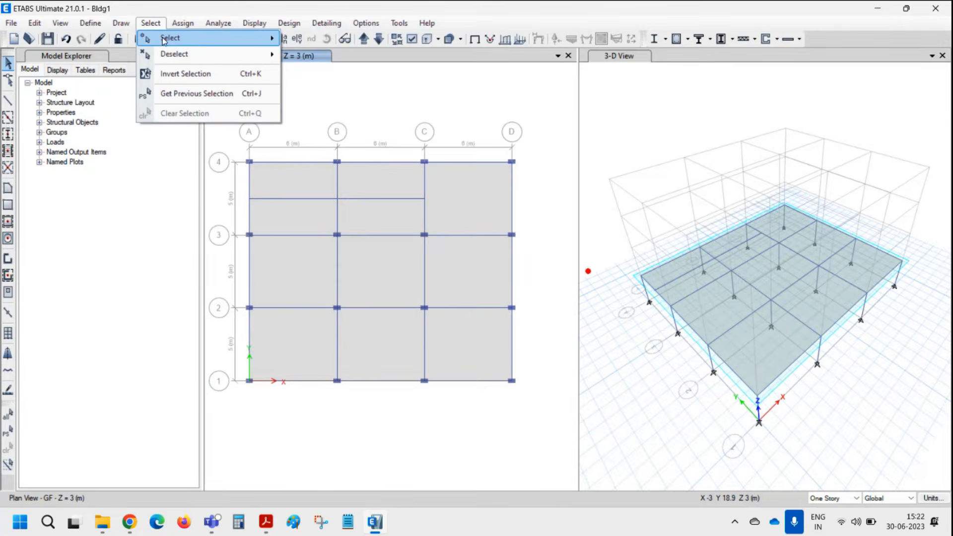
pyautogui.moveTo(165, 41)
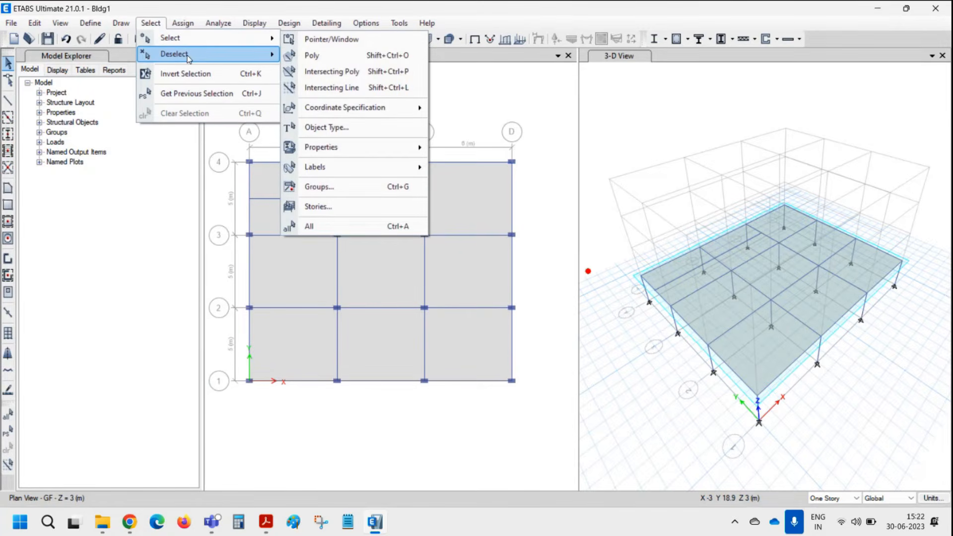
pyautogui.moveTo(188, 57)
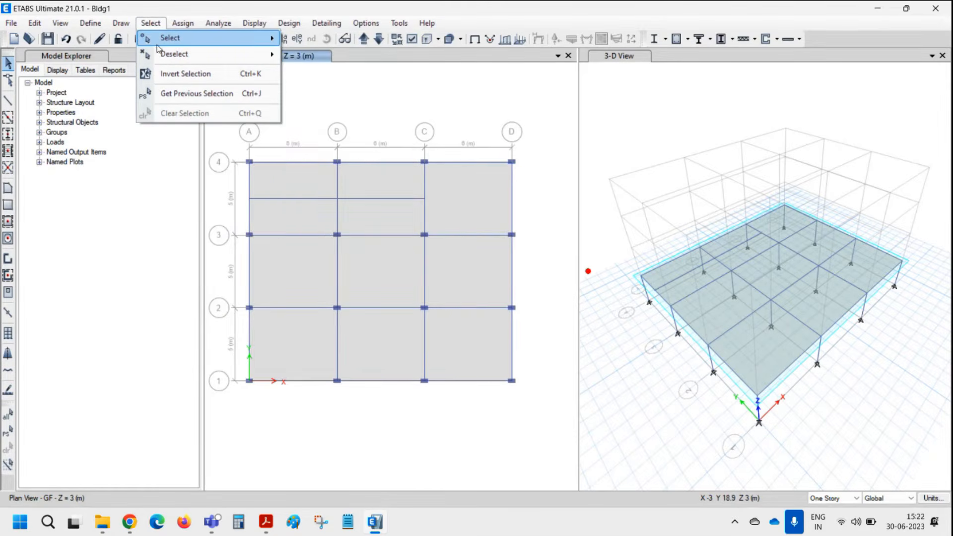
pyautogui.moveTo(238, 39)
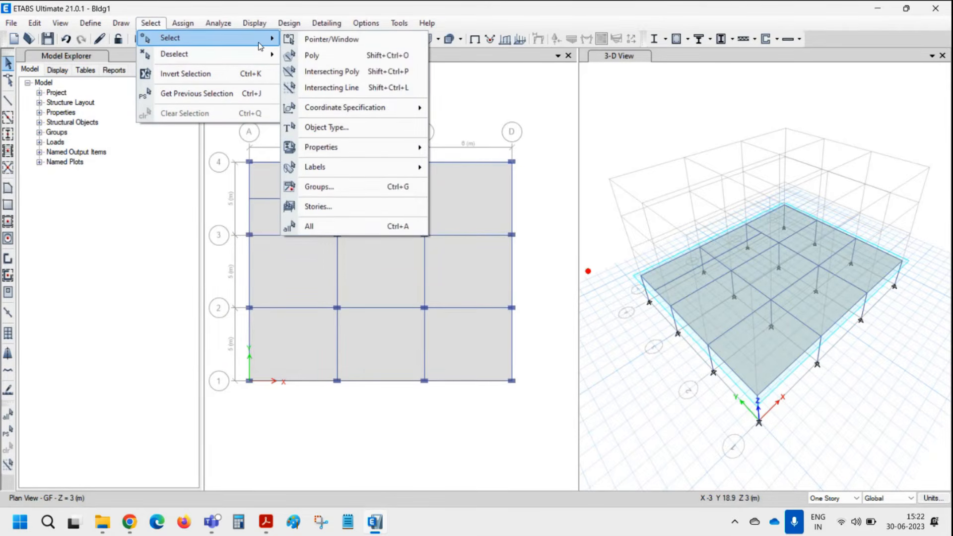
pyautogui.click(336, 130)
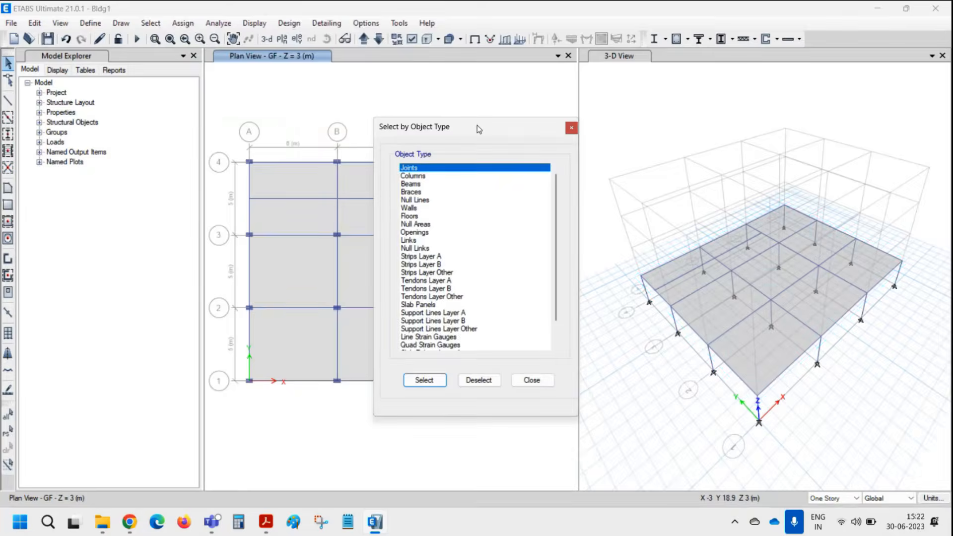
pyautogui.moveTo(478, 125); pyautogui.dragTo(693, 95)
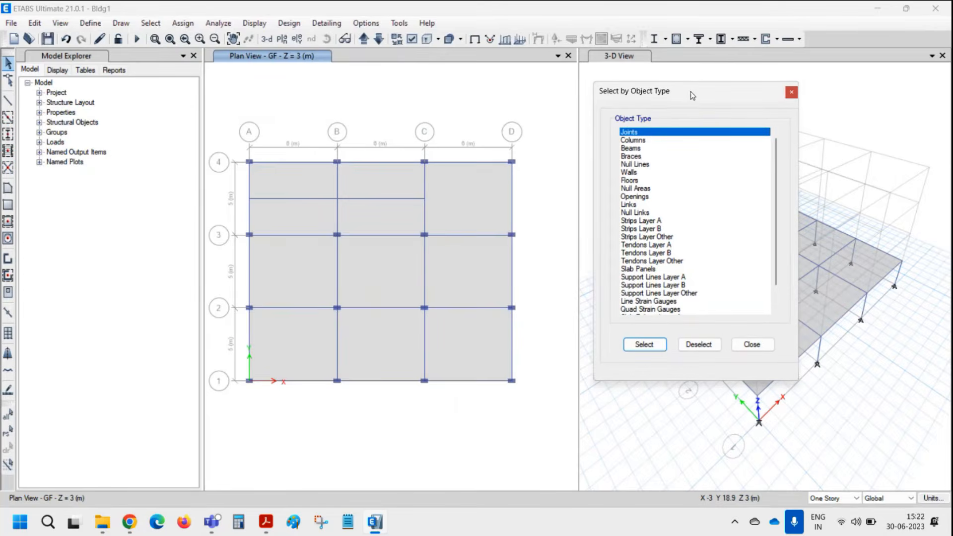
pyautogui.click(640, 149)
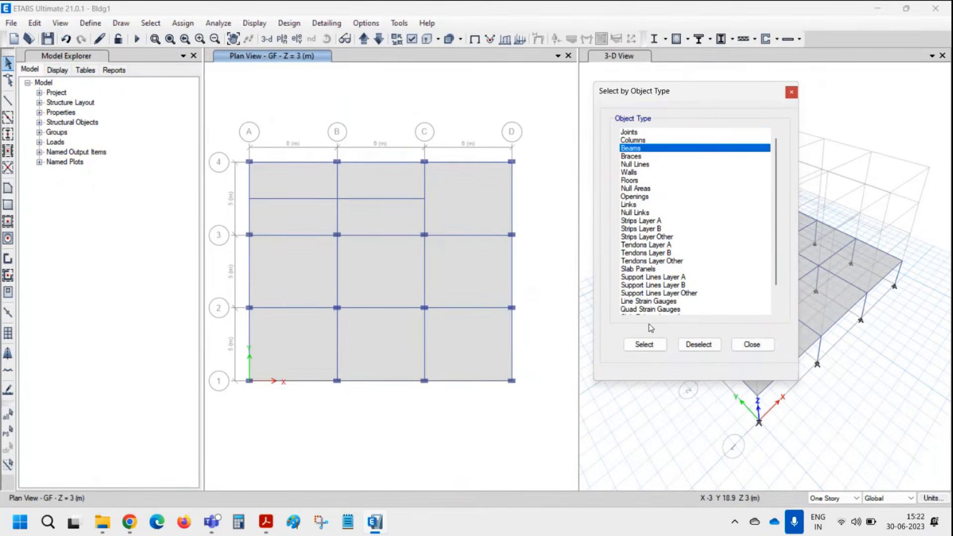
pyautogui.click(644, 344)
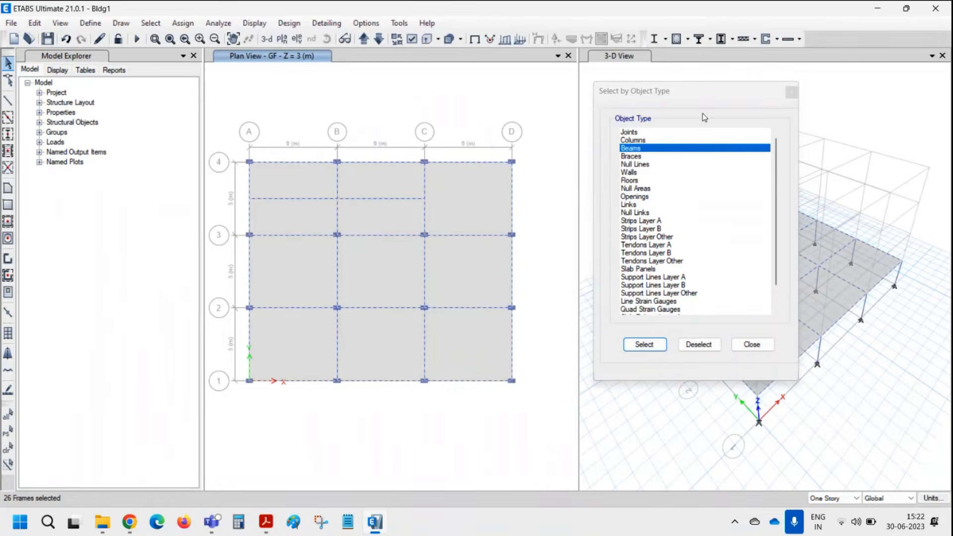
pyautogui.moveTo(703, 91); pyautogui.dragTo(690, 105)
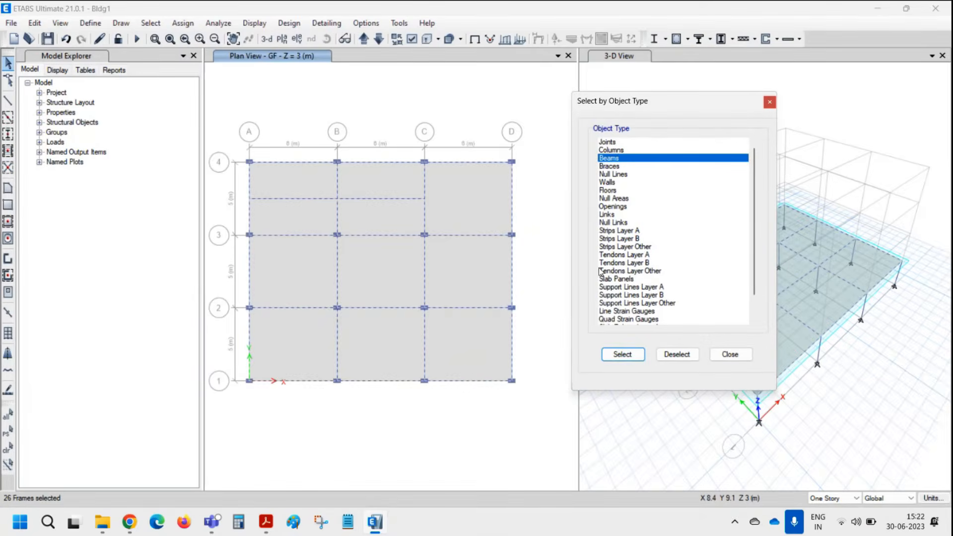
pyautogui.click(730, 355)
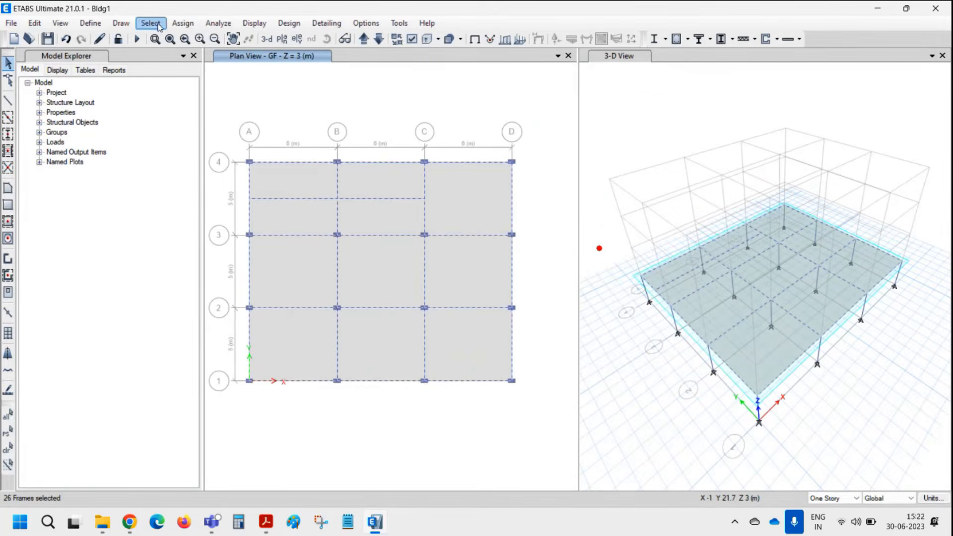
# Look through the selection options by label and clear the current beam selection
pyautogui.click(181, 23)
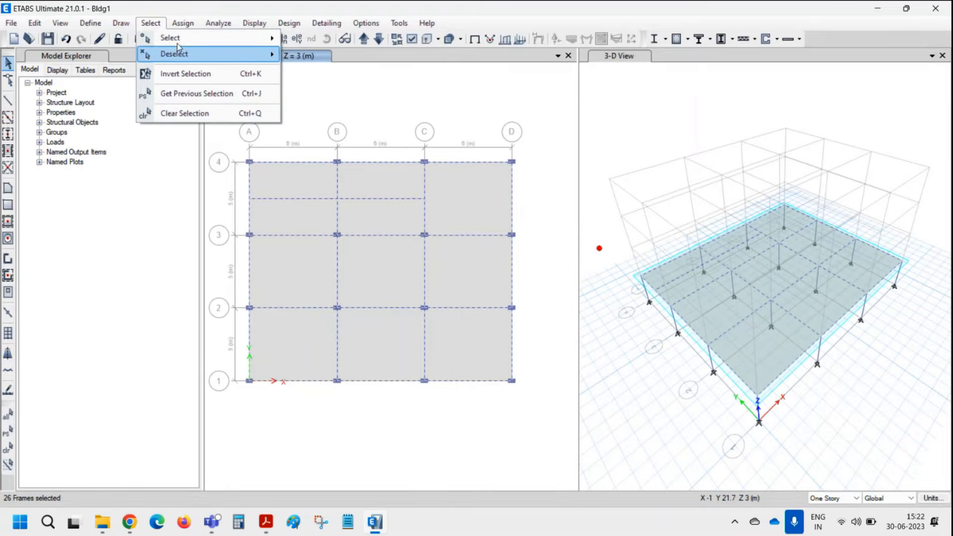
pyautogui.moveTo(198, 38)
pyautogui.moveTo(368, 144)
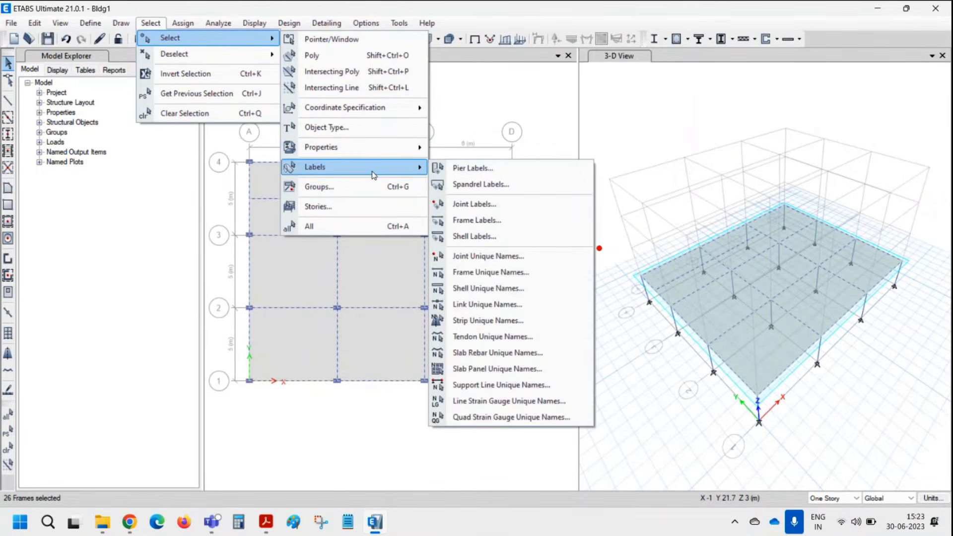
pyautogui.click(159, 24)
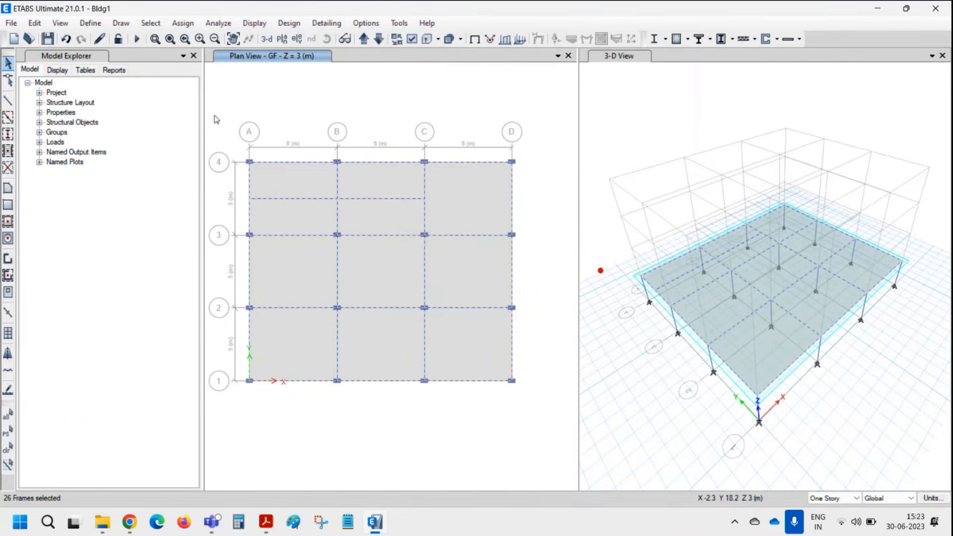
pyautogui.click(150, 22)
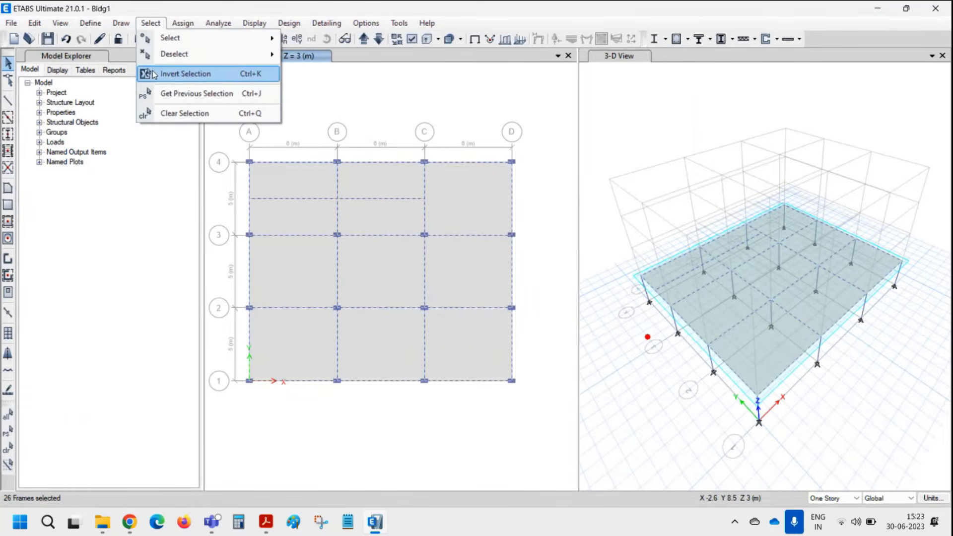
pyautogui.click(165, 113)
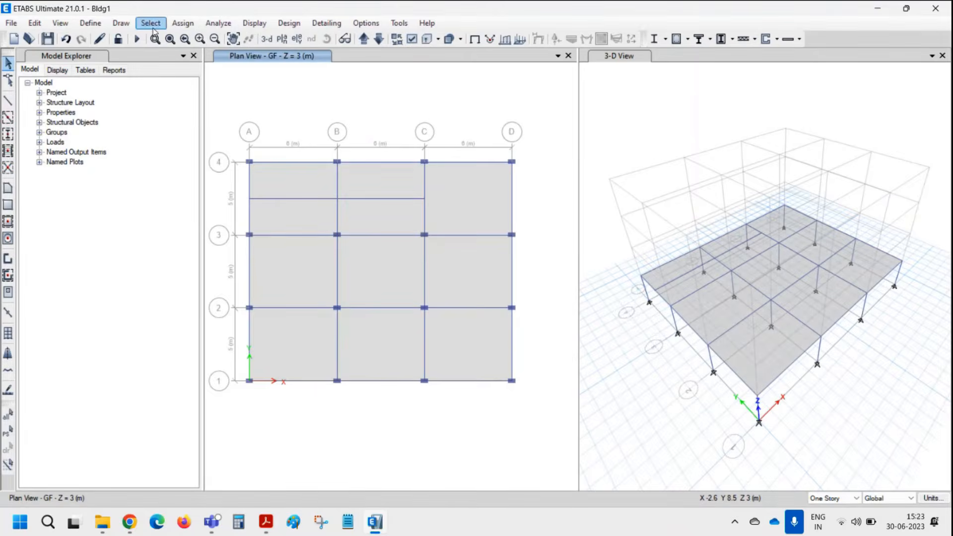
# Select and deselect the slab panel between grids A–B and 3–4
pyautogui.click(121, 23)
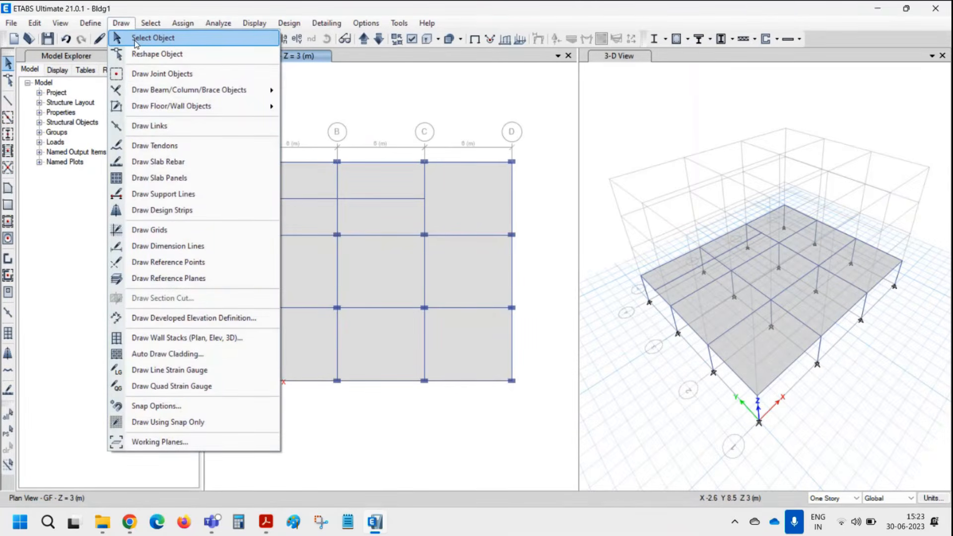
pyautogui.click(131, 25)
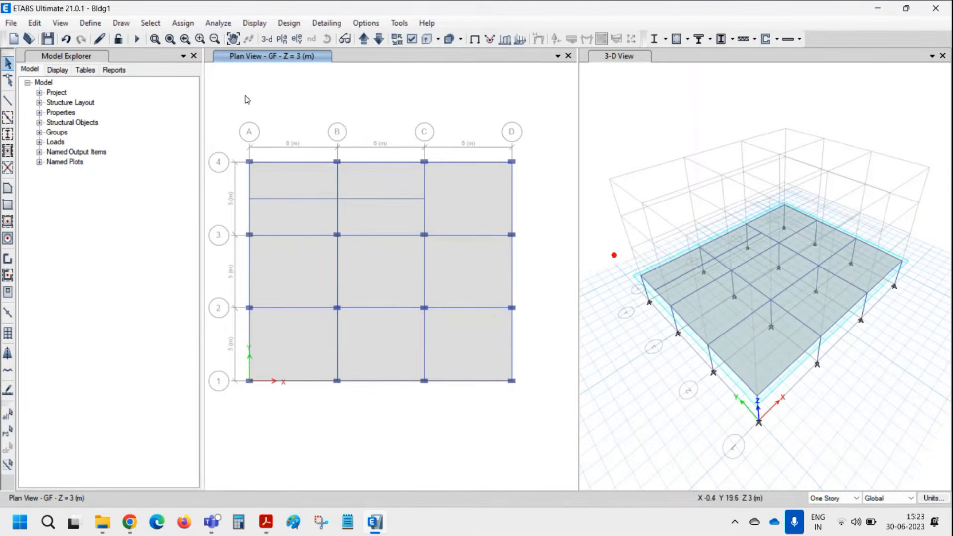
pyautogui.click(305, 185)
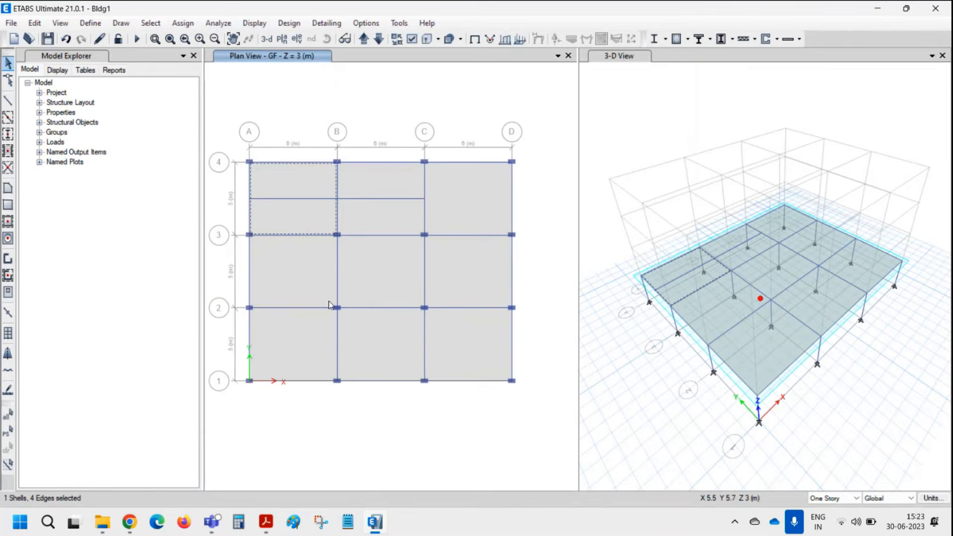
pyautogui.click(307, 193)
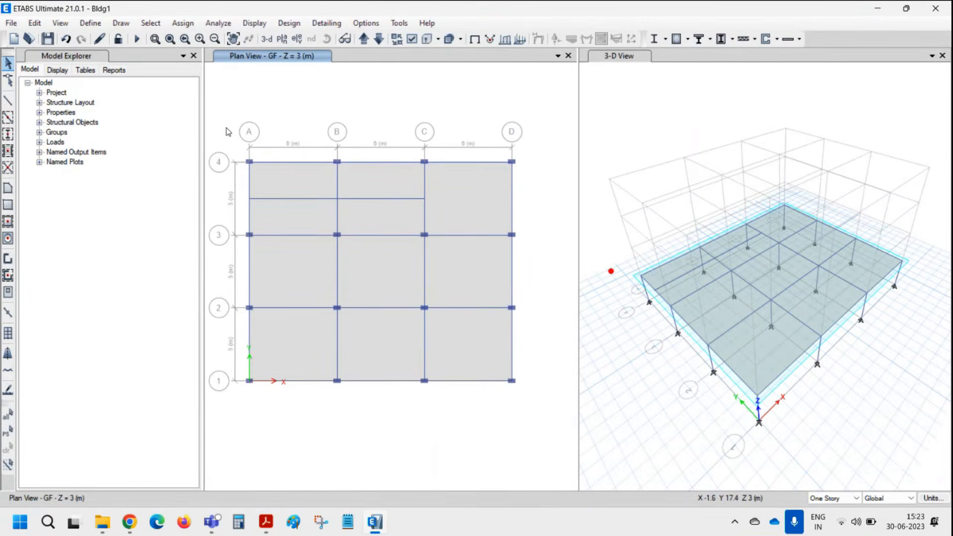
# Window-select the objects along grid 4 and in the bays between grids C and D, and clear the selection
pyautogui.moveTo(226, 127); pyautogui.dragTo(540, 186)
pyautogui.moveTo(476, 125); pyautogui.dragTo(563, 422)
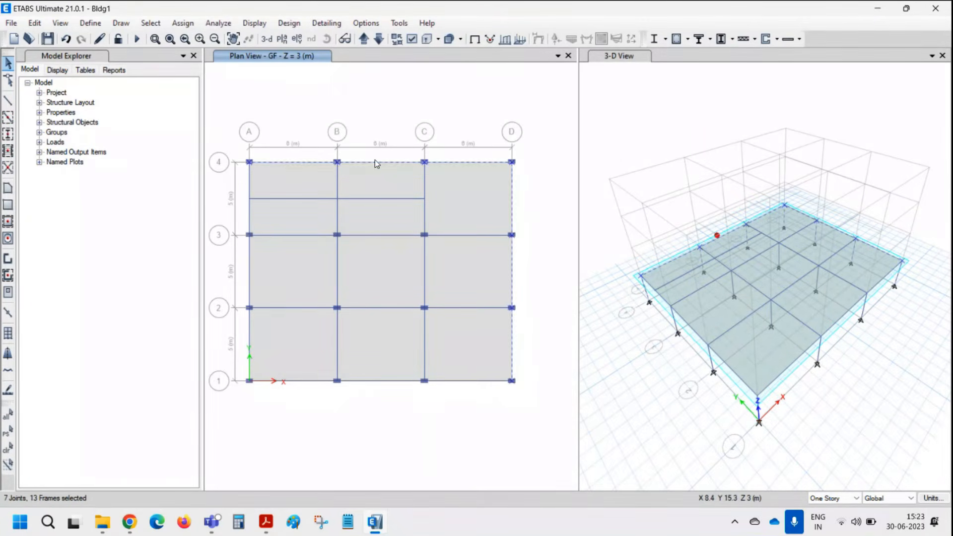
pyautogui.moveTo(374, 157); pyautogui.dragTo(526, 397)
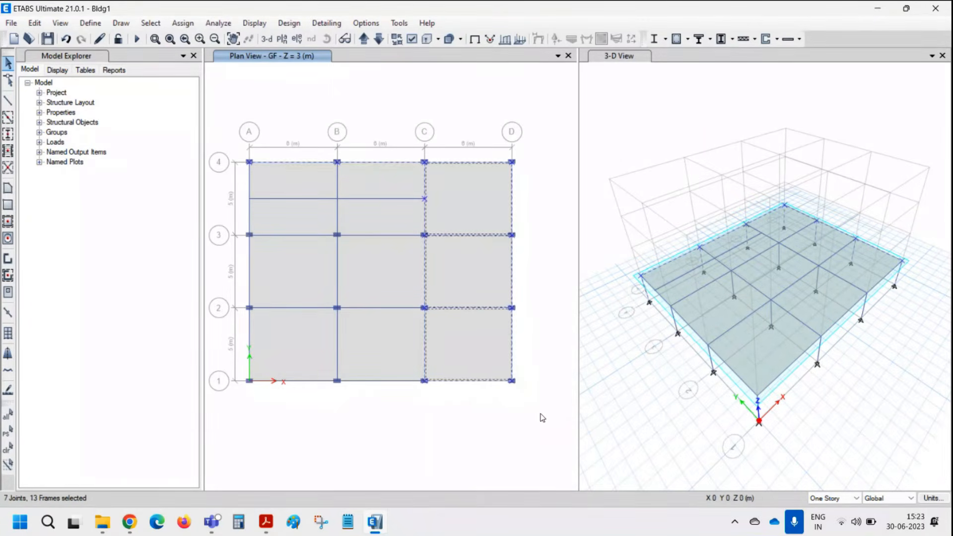
pyautogui.click(151, 22)
pyautogui.click(160, 110)
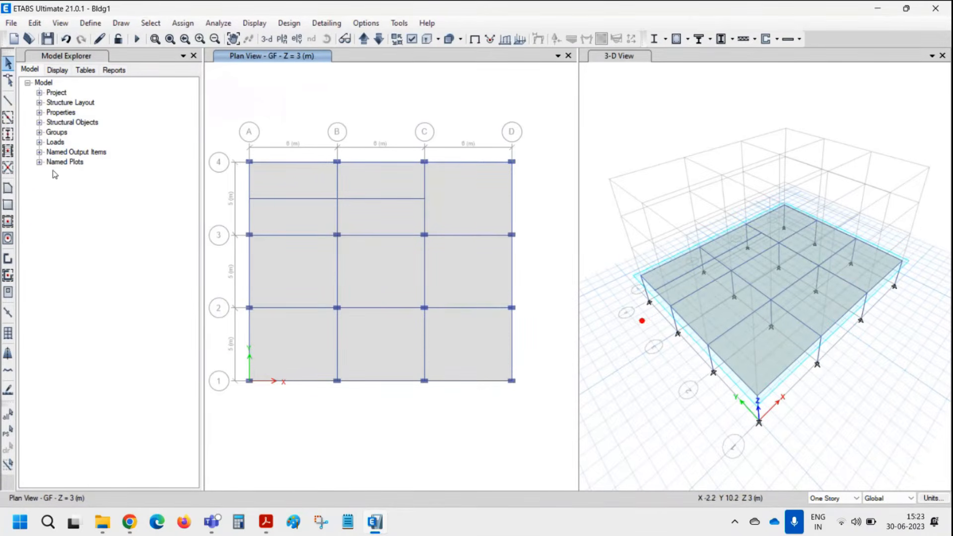
# Select and deselect the two grid 4 beams spanning grids A–B and B–C
pyautogui.click(302, 163)
pyautogui.click(368, 162)
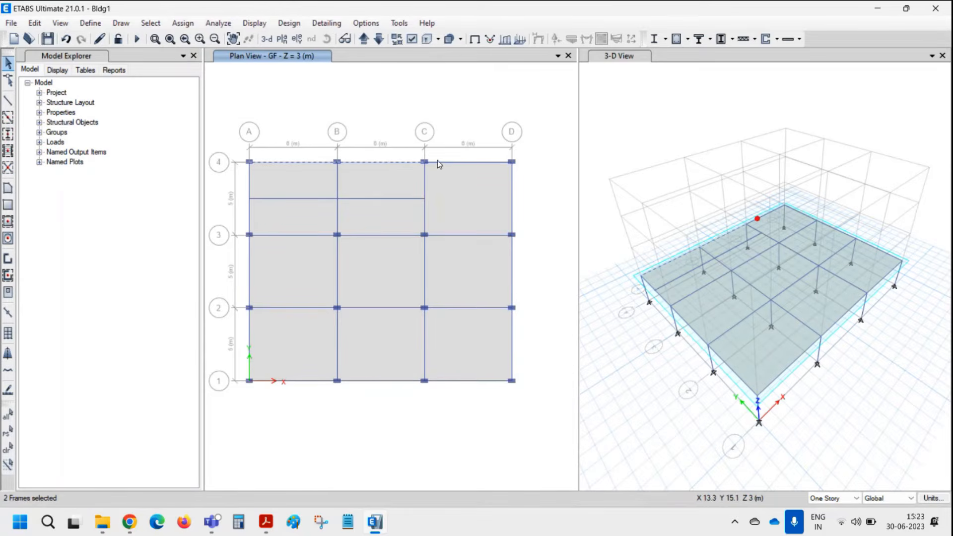
pyautogui.click(367, 161)
pyautogui.click(298, 162)
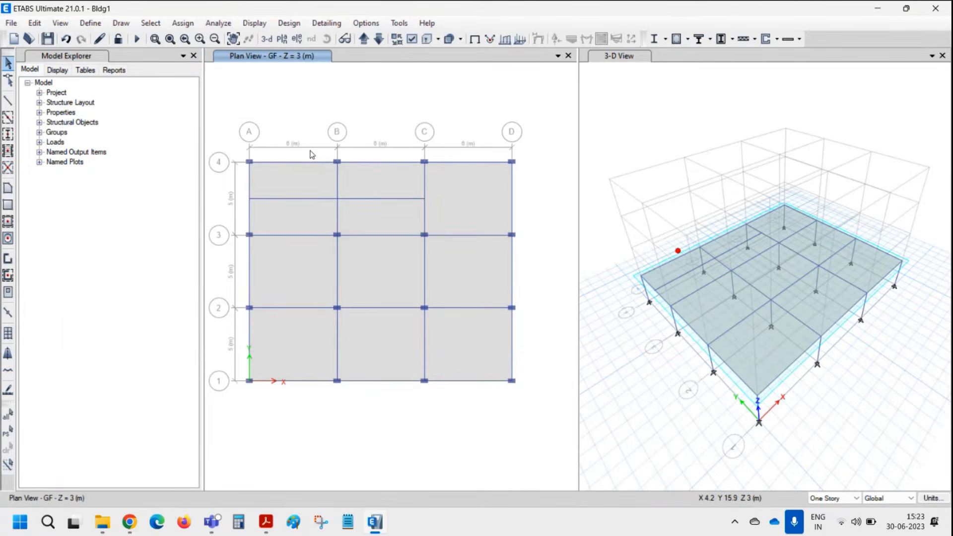
# Select all floor slabs by the Floors object type
pyautogui.click(151, 23)
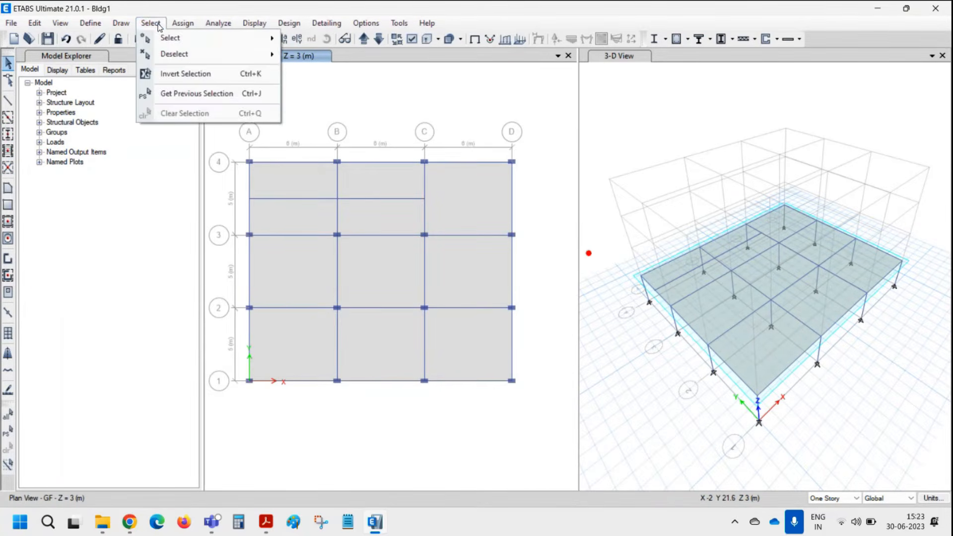
pyautogui.moveTo(155, 40)
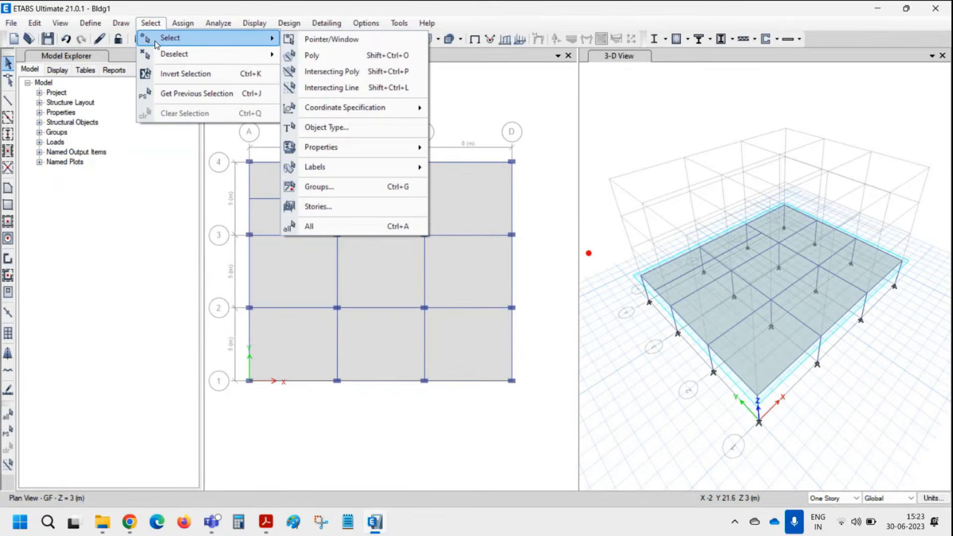
pyautogui.click(365, 126)
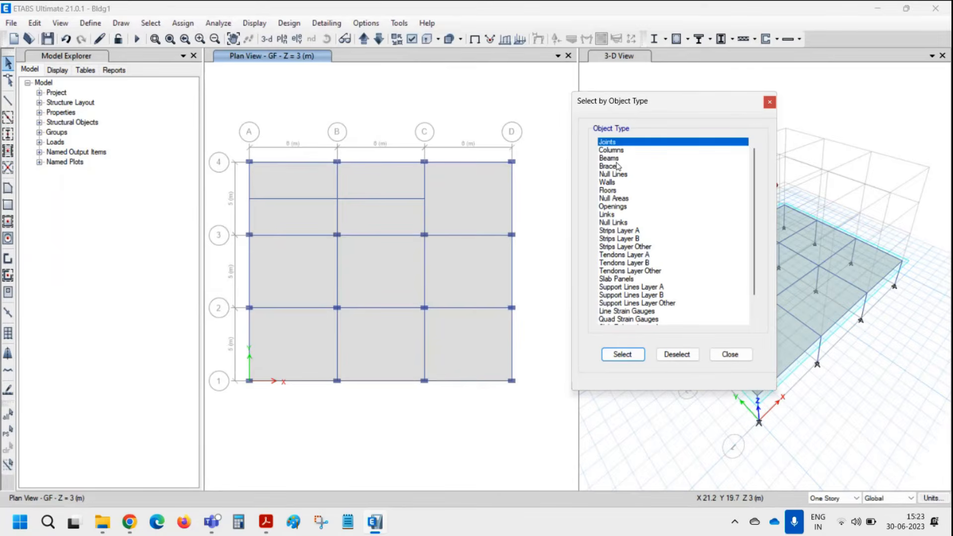
pyautogui.click(621, 191)
pyautogui.click(623, 355)
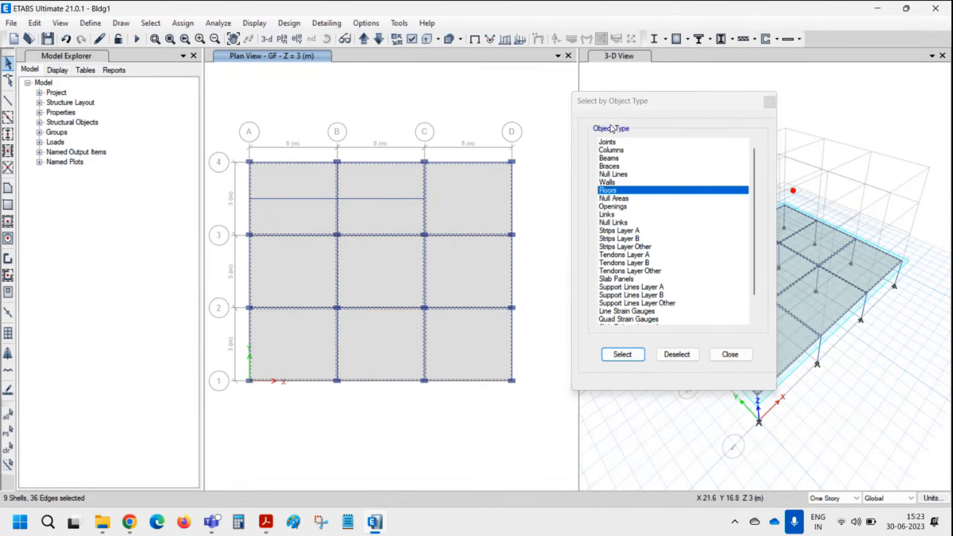
# Start a uniform shell load assignment for the selected floor slabs with the Dead load pattern
pyautogui.moveTo(641, 107); pyautogui.dragTo(83, 115)
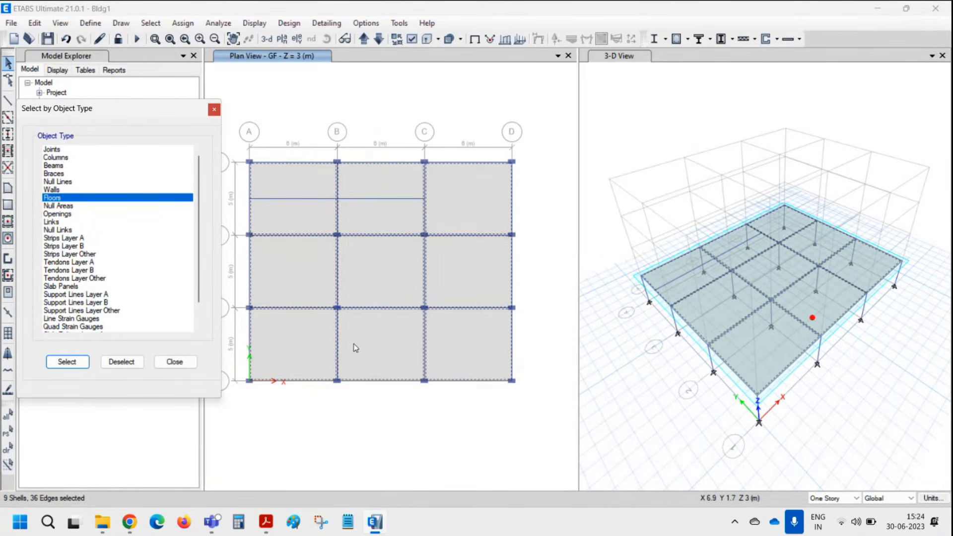
pyautogui.click(194, 25)
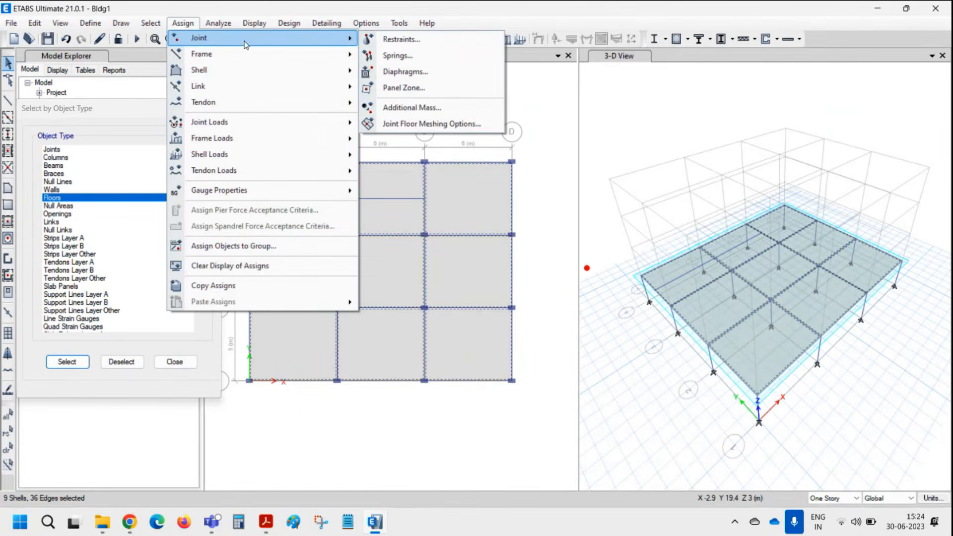
pyautogui.moveTo(245, 68)
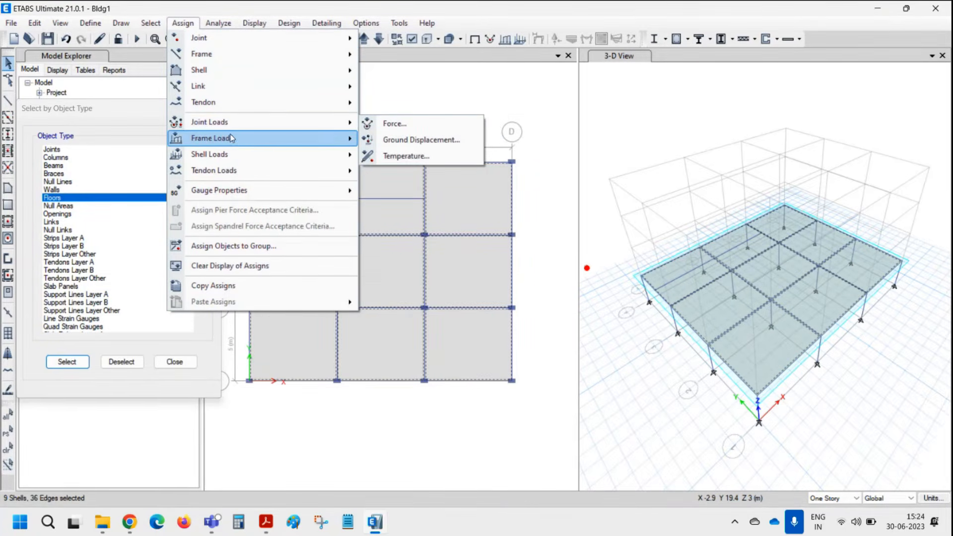
pyautogui.moveTo(232, 145)
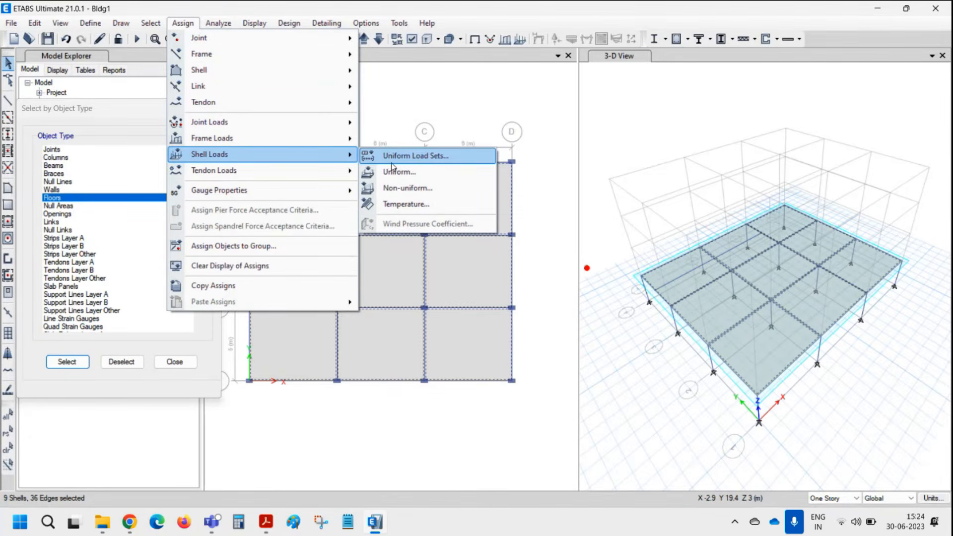
pyautogui.click(396, 173)
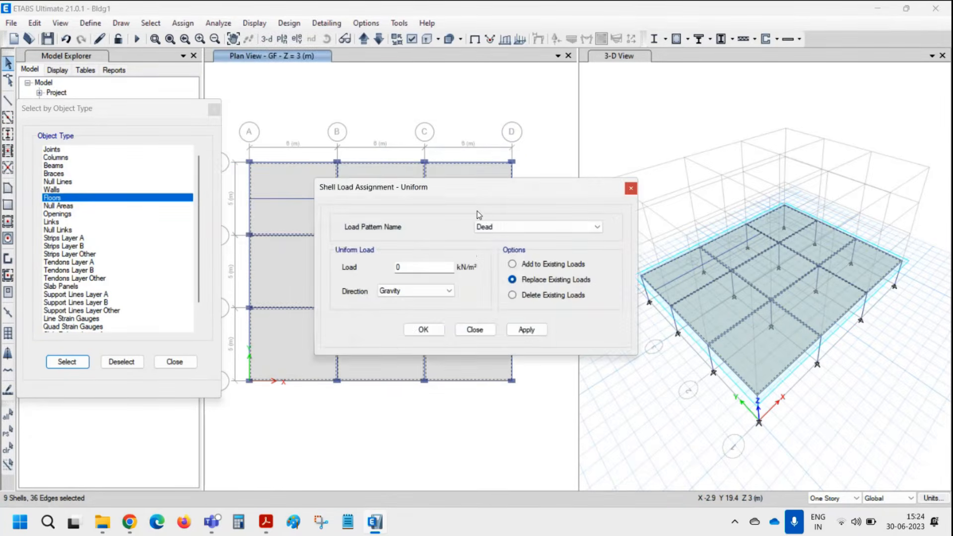
pyautogui.moveTo(469, 186); pyautogui.dragTo(713, 56)
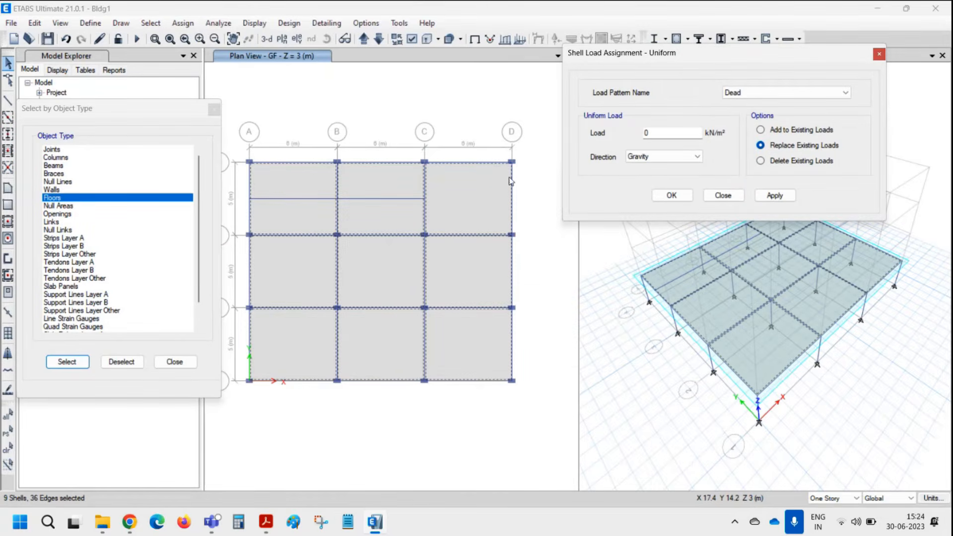
pyautogui.click(746, 94)
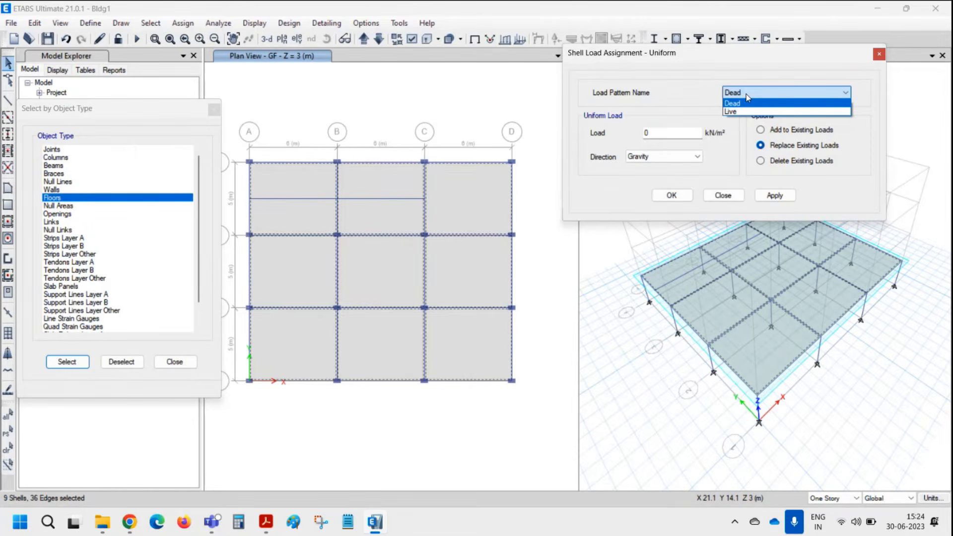
pyautogui.click(741, 104)
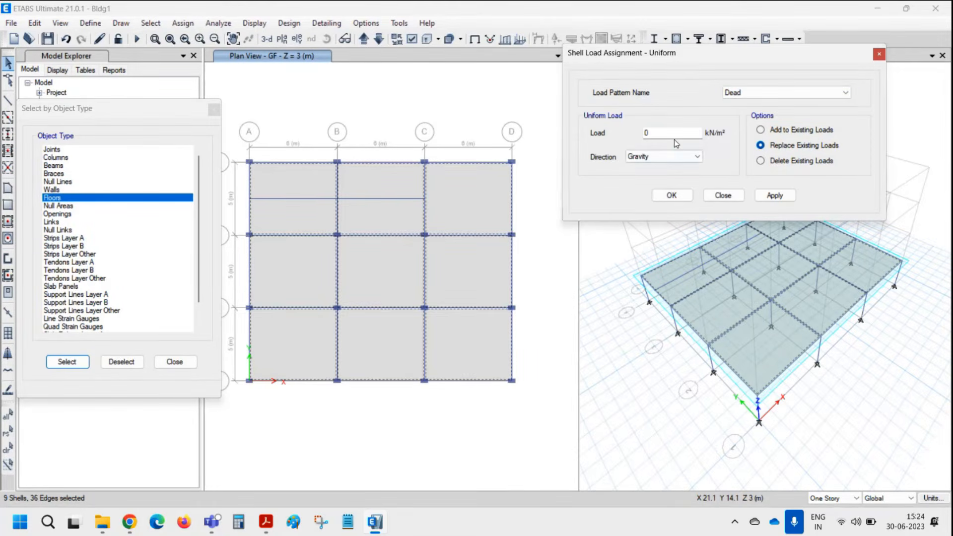
# Apply a 1 kN/m² uniform dead load in the Gravity direction to the selected slabs, replacing existing loads
pyautogui.doubleClick(661, 132)
pyautogui.press('Tab')
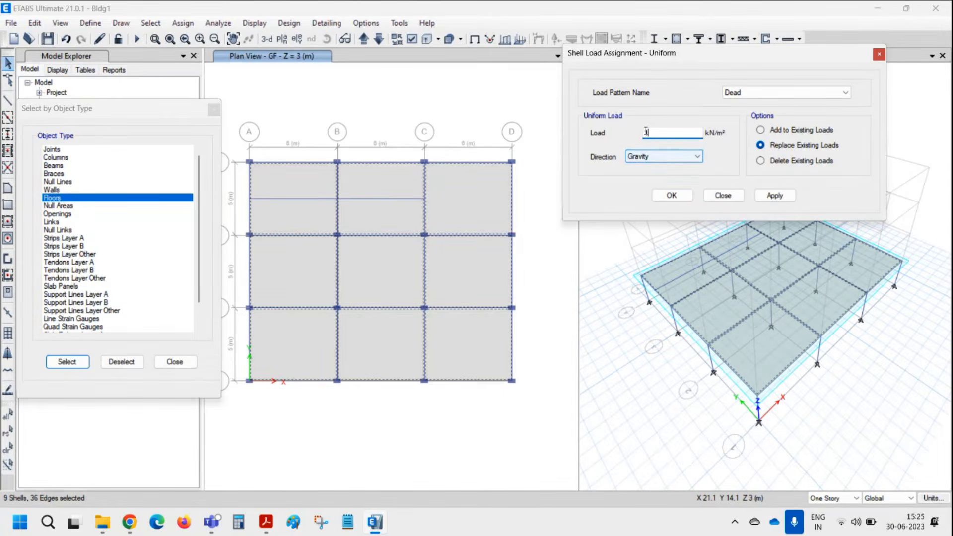
pyautogui.click(662, 157)
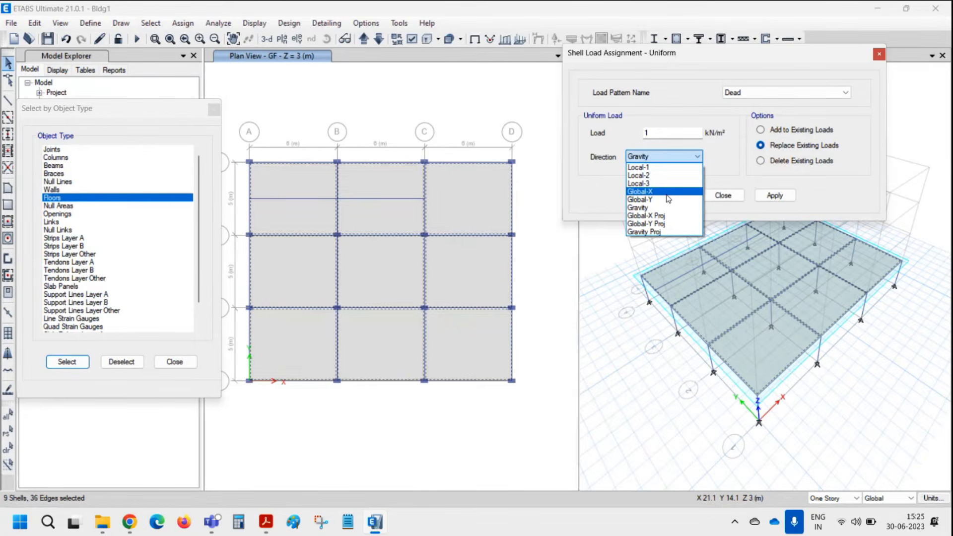
pyautogui.click(666, 116)
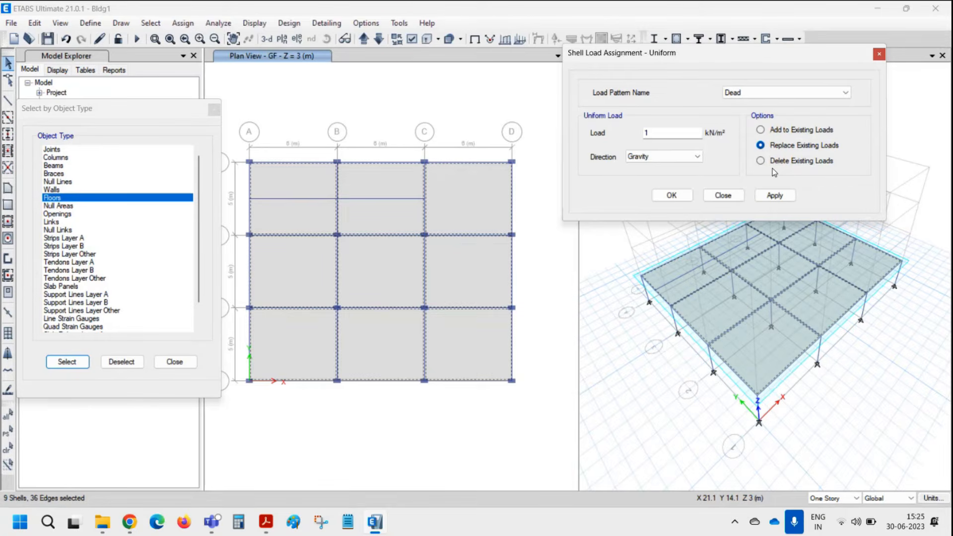
pyautogui.click(778, 198)
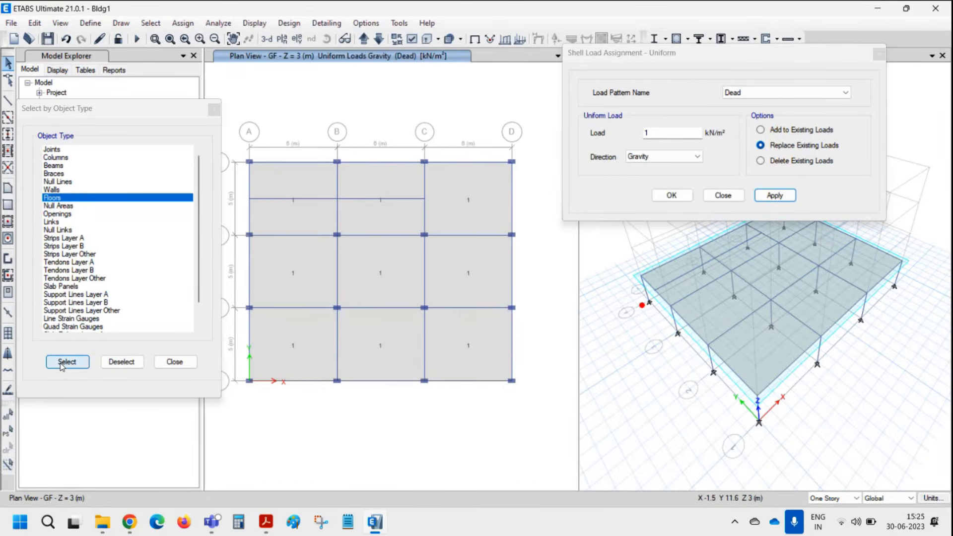
# Restore the previous selection of floor slabs and close the object type selection dialog
pyautogui.click(163, 26)
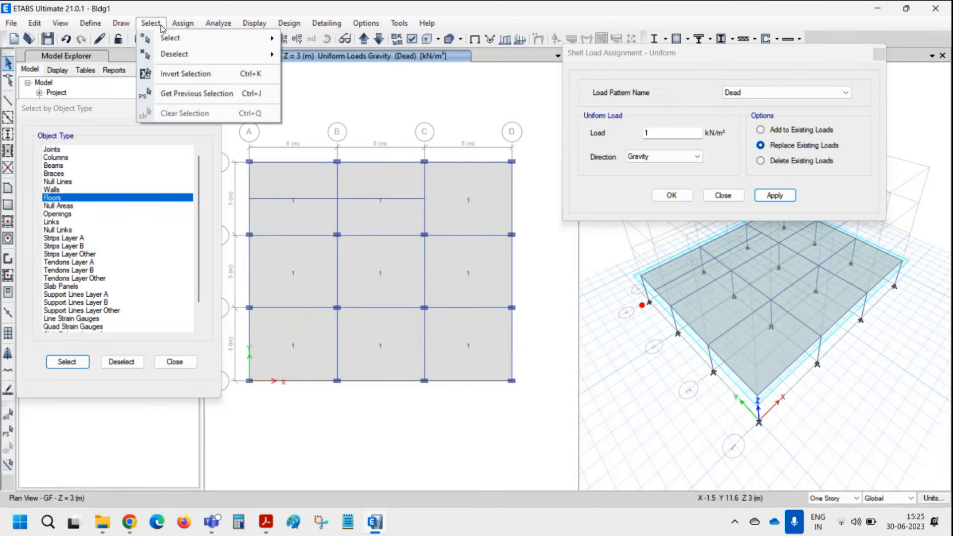
pyautogui.click(175, 94)
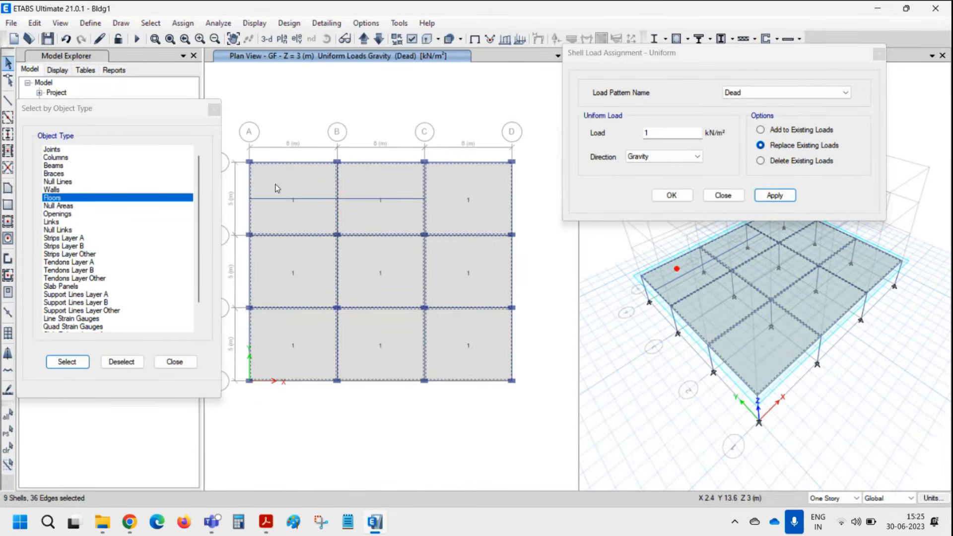
pyautogui.click(213, 111)
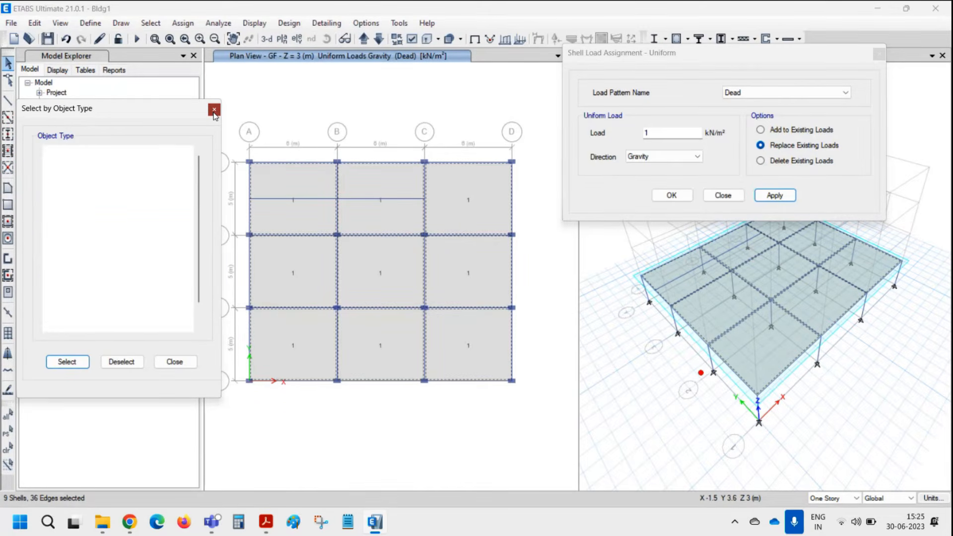
# Apply a 2.5 kN/m² uniform Live load in the Gravity direction to the selected slabs and close the load assignment
pyautogui.click(768, 96)
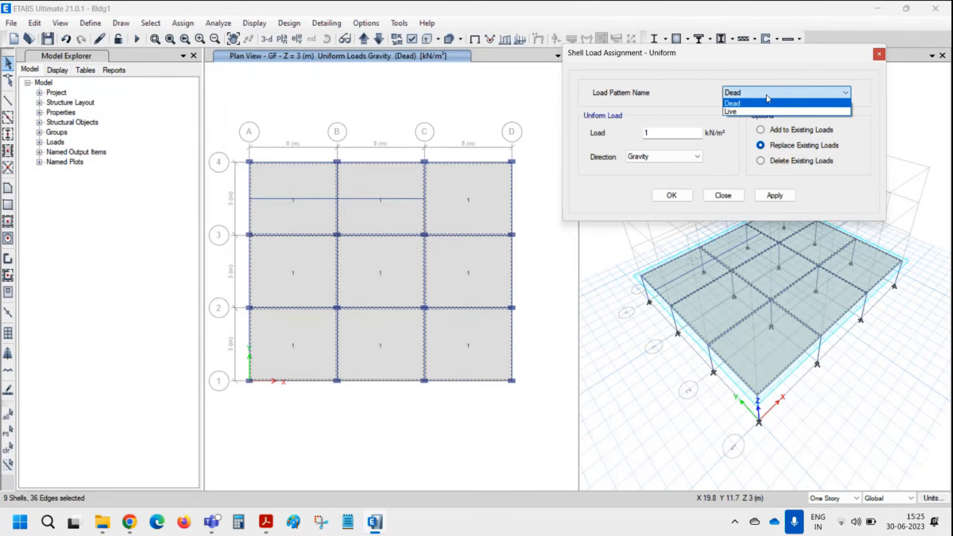
pyautogui.click(767, 111)
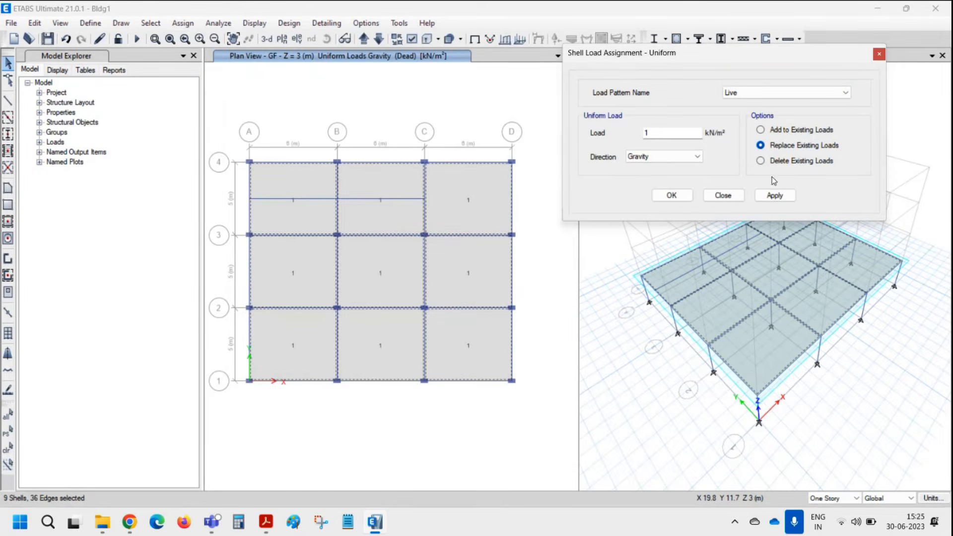
pyautogui.doubleClick(664, 133)
pyautogui.write('2.5')
pyautogui.click(771, 196)
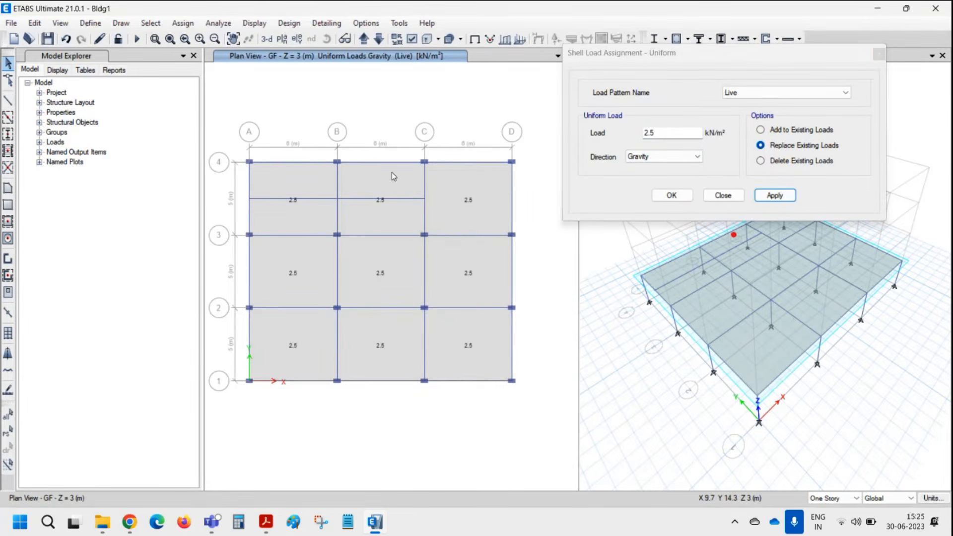
pyautogui.click(723, 196)
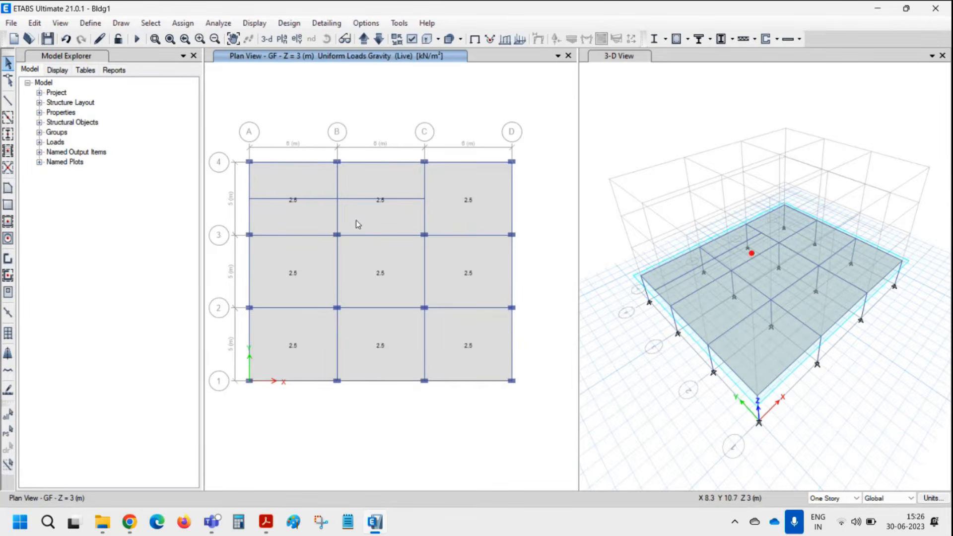
# Window-select the perimeter frame objects along grids 4, D, 1 and A in the GF plan
pyautogui.moveTo(232, 138); pyautogui.dragTo(536, 178)
pyautogui.moveTo(496, 113); pyautogui.dragTo(548, 430)
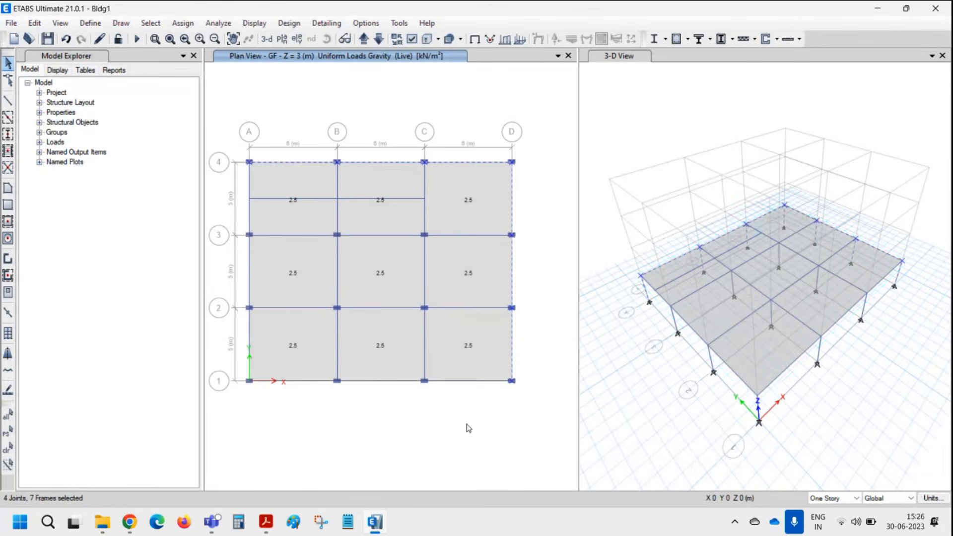
pyautogui.moveTo(222, 366); pyautogui.dragTo(556, 419)
pyautogui.moveTo(229, 125); pyautogui.dragTo(269, 400)
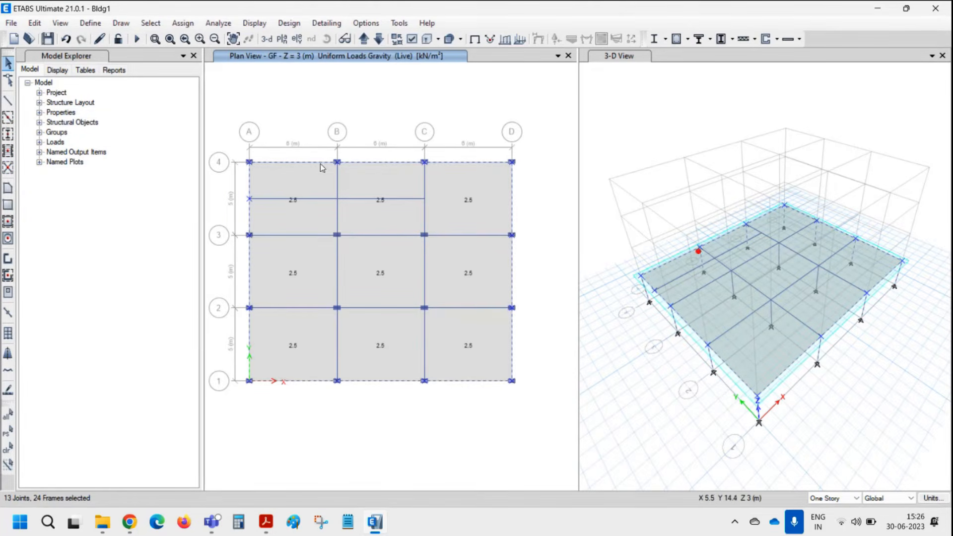
# Deselect the Joints and Columns object types so that only the perimeter beams stay selected
pyautogui.click(150, 23)
pyautogui.moveTo(165, 54)
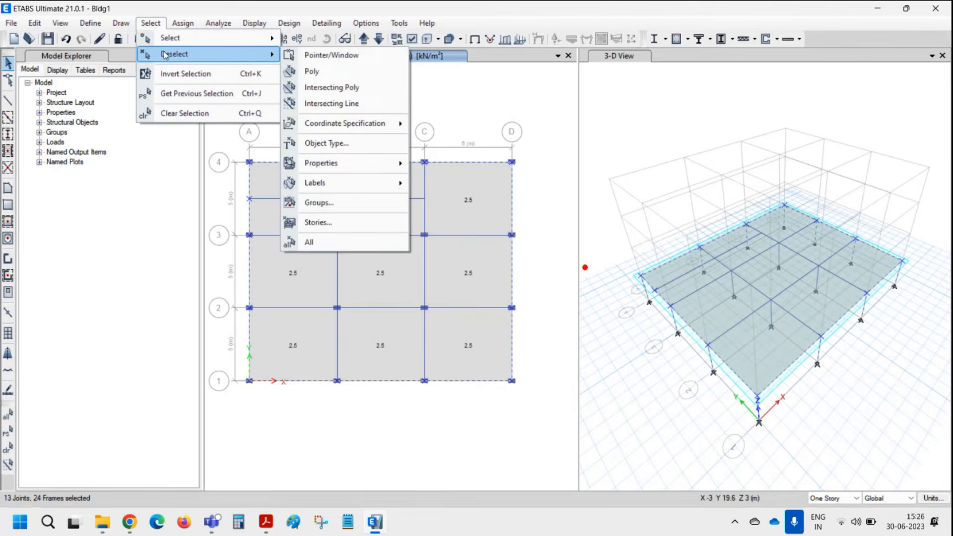
pyautogui.click(368, 148)
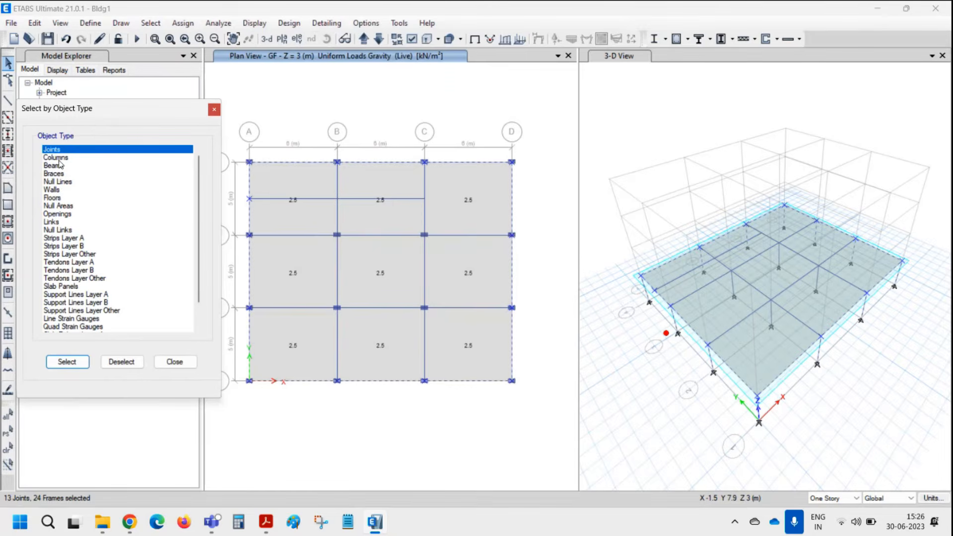
pyautogui.click(55, 157)
pyautogui.click(125, 362)
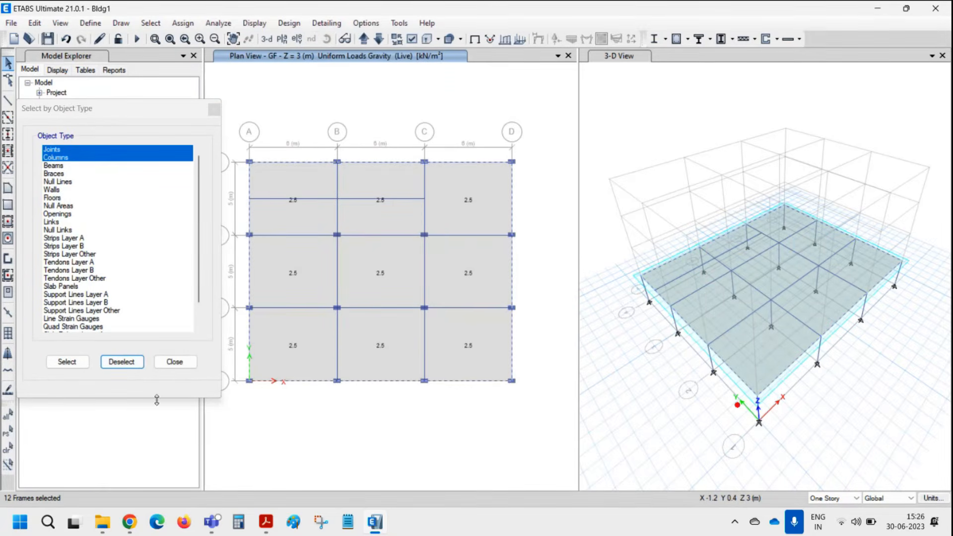
pyautogui.click(174, 362)
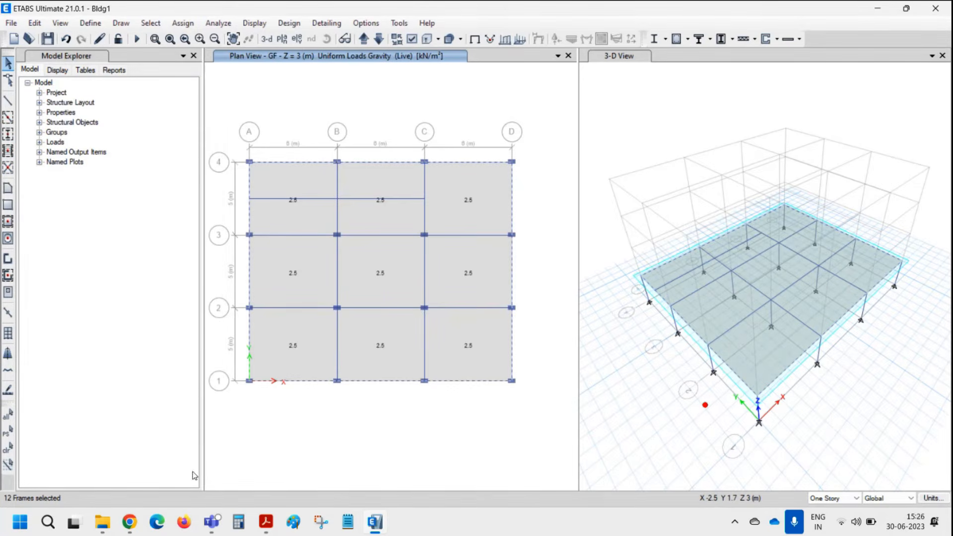
# With the 3-D view active, start a distributed frame load assignment for the perimeter beams with the Dead load pattern
pyautogui.click(618, 57)
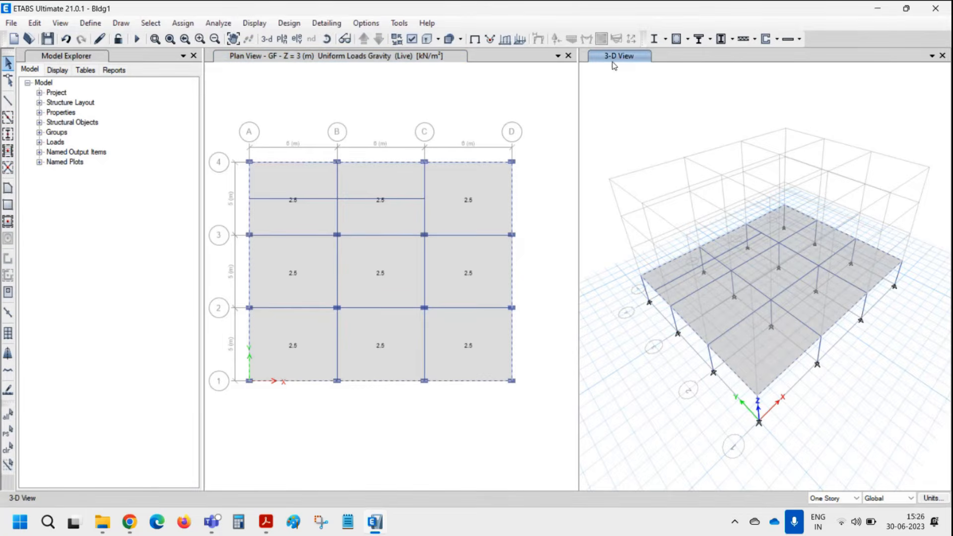
pyautogui.click(189, 25)
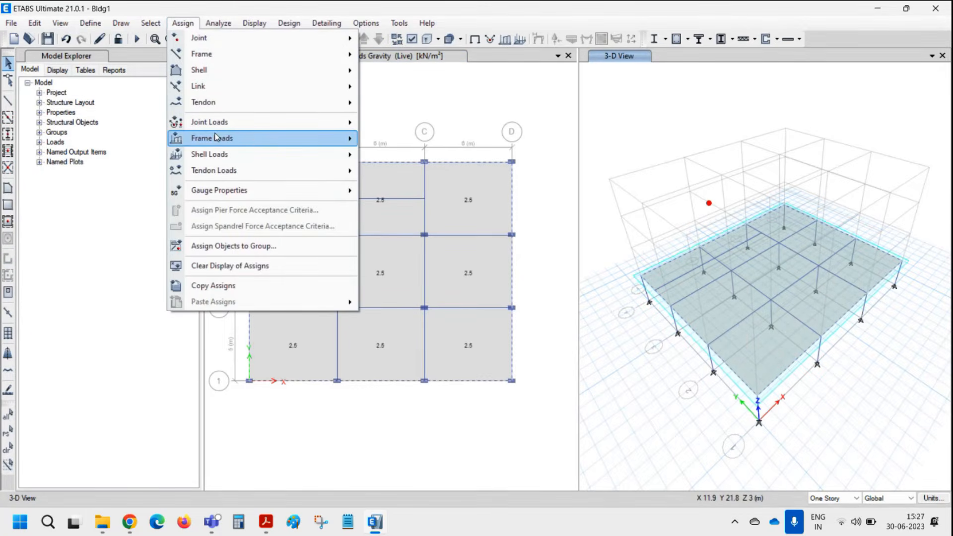
pyautogui.moveTo(217, 138)
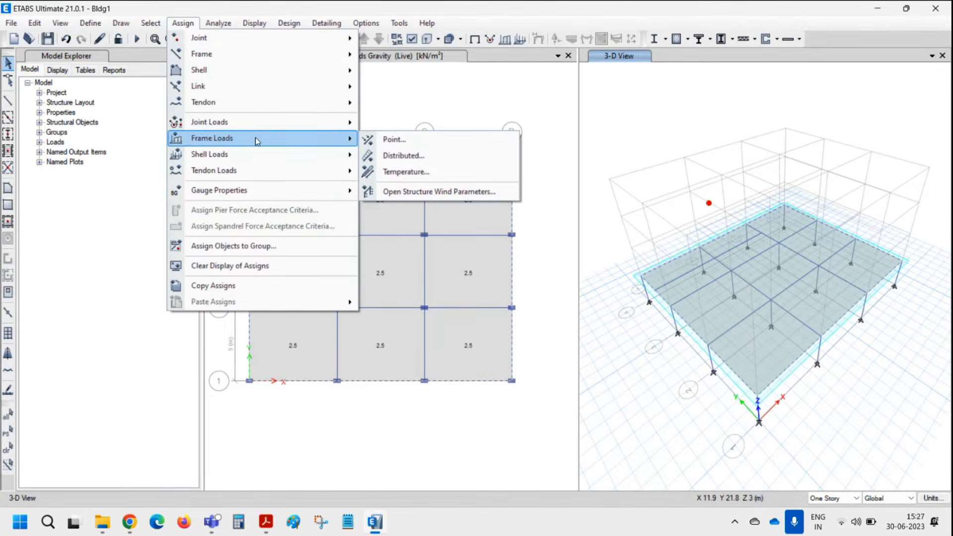
pyautogui.click(425, 157)
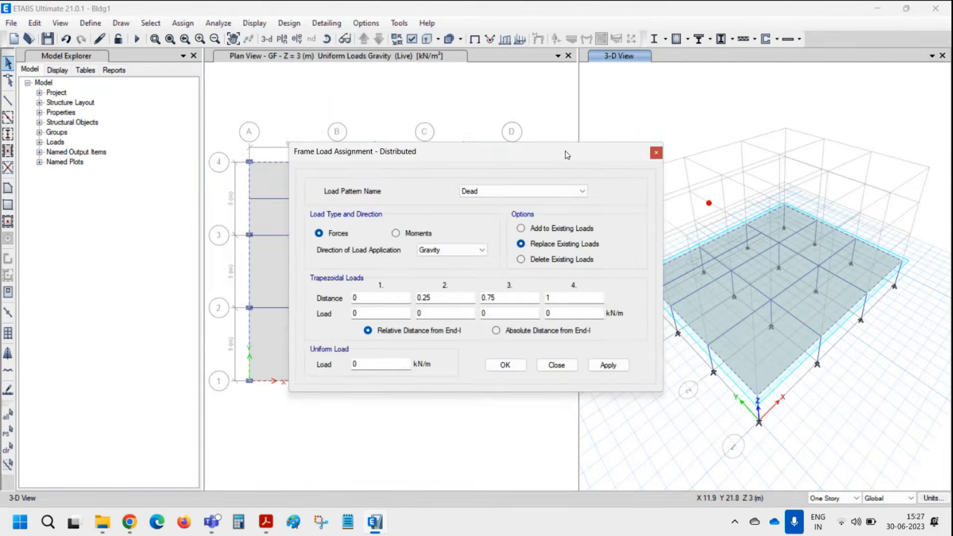
pyautogui.moveTo(563, 153); pyautogui.dragTo(493, 87)
pyautogui.click(437, 130)
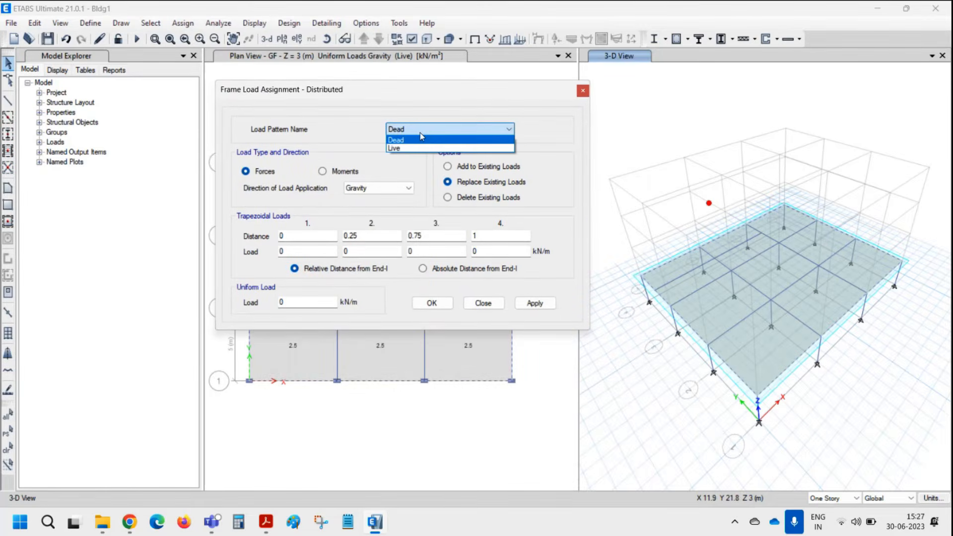
pyautogui.click(421, 142)
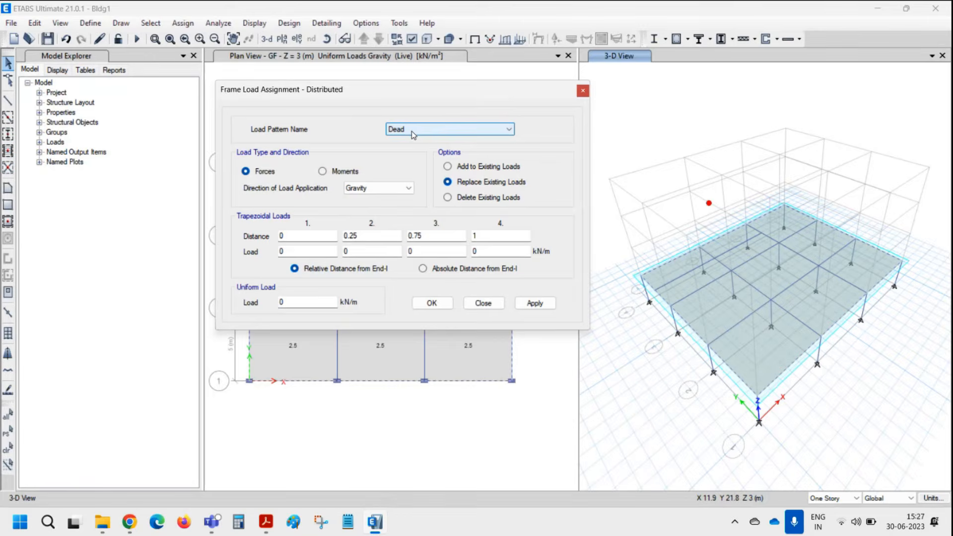
pyautogui.click(412, 131)
pyautogui.click(412, 131)
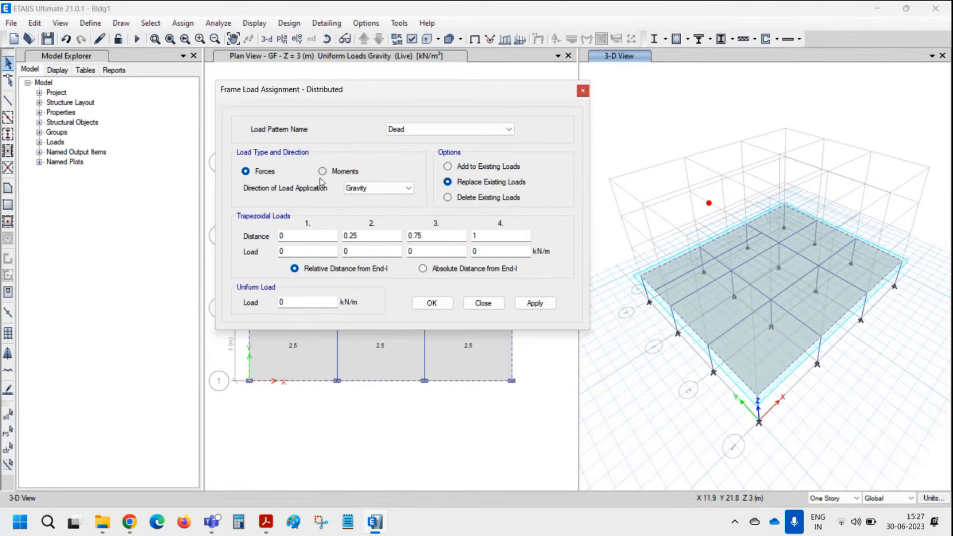
# Apply a 10 kN/m uniform Dead load in the Gravity direction to the selected perimeter beams
pyautogui.click(378, 190)
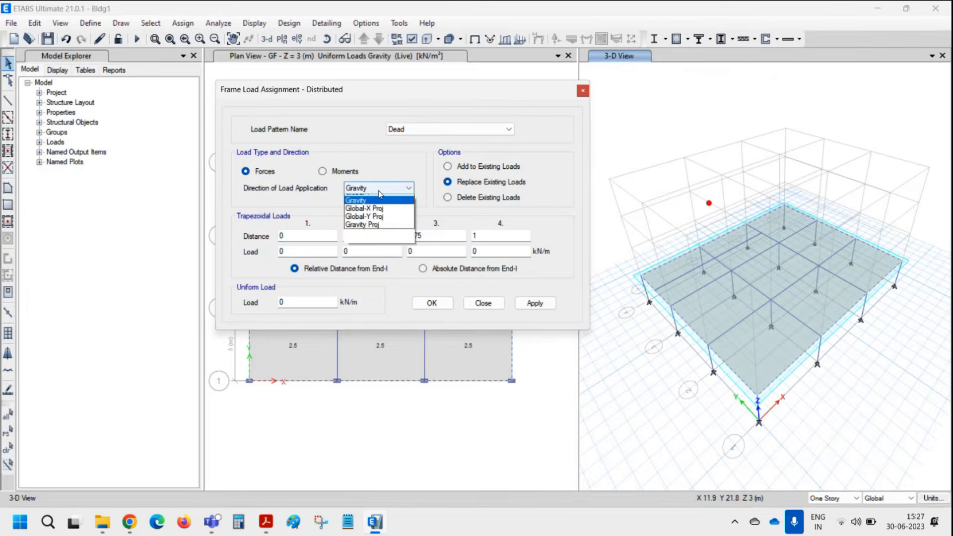
pyautogui.click(380, 194)
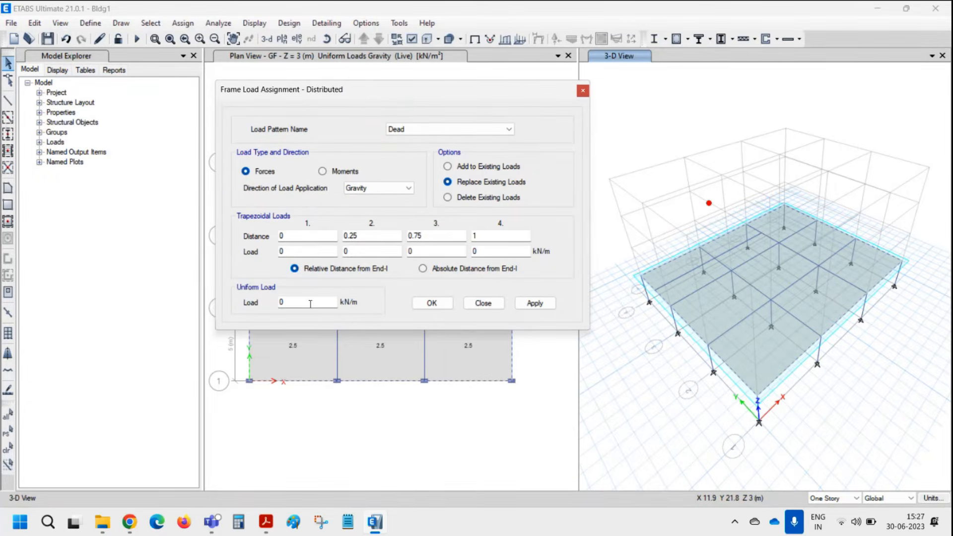
pyautogui.doubleClick(292, 303)
pyautogui.write('10')
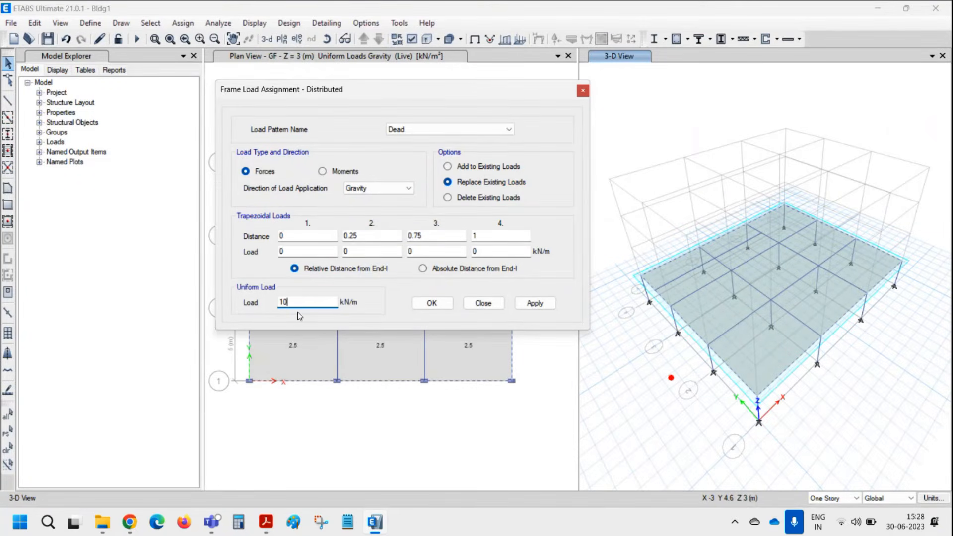
pyautogui.click(535, 304)
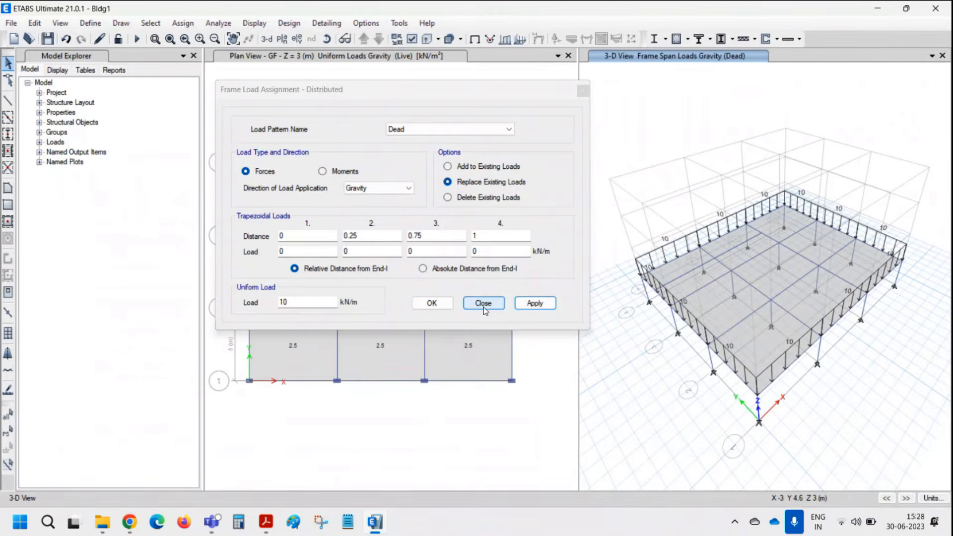
# Apply a 5 kN/m uniform Dead load to the four beams around the central bay, close the assignment and save the model
pyautogui.click(752, 260)
pyautogui.click(790, 250)
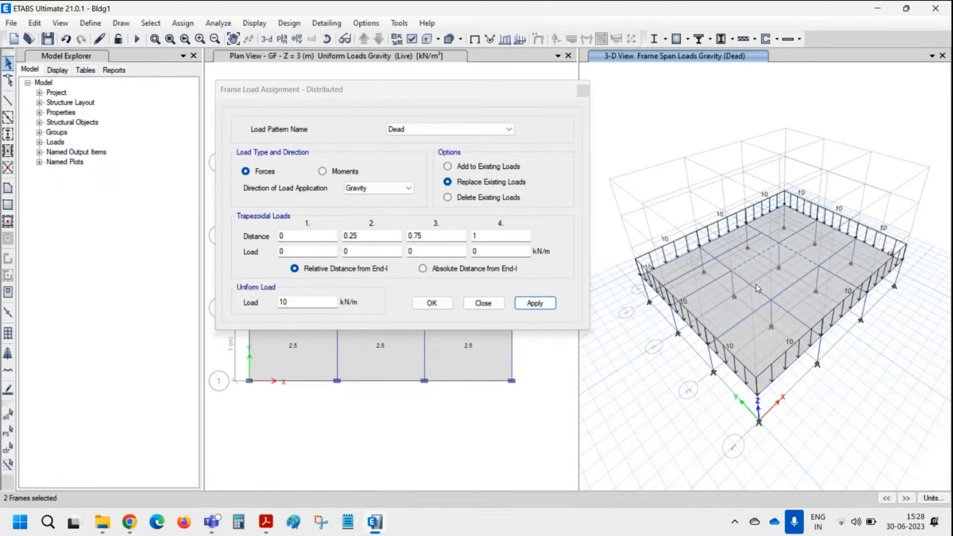
pyautogui.click(755, 285)
pyautogui.click(795, 292)
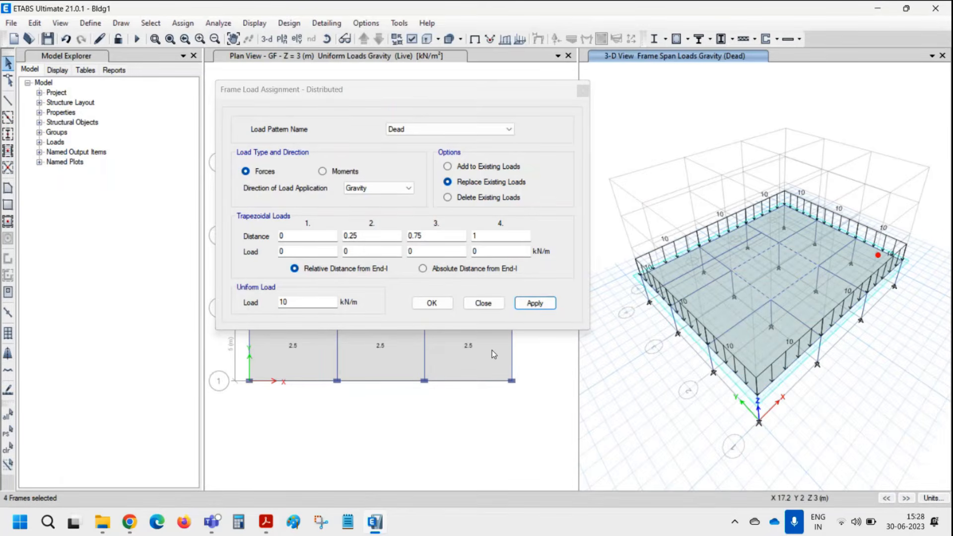
pyautogui.doubleClick(298, 306)
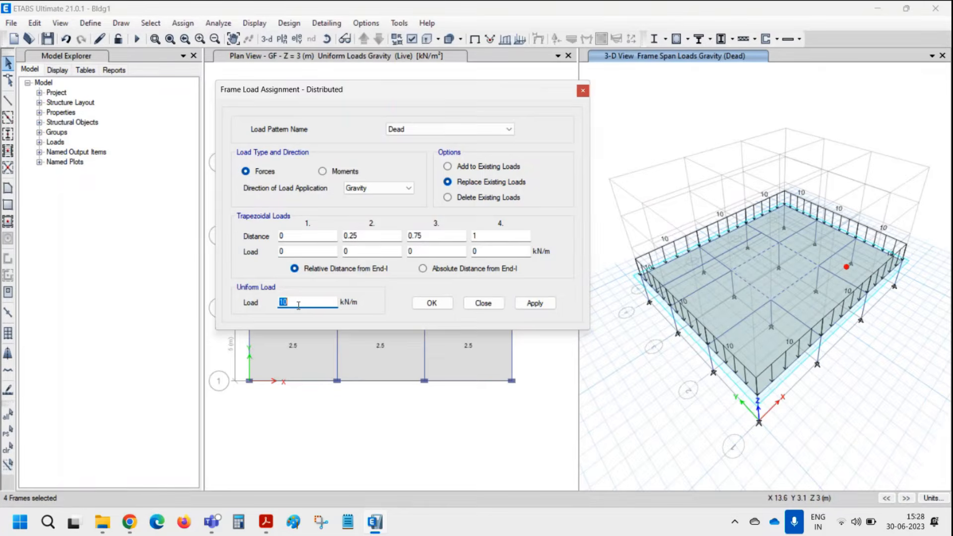
pyautogui.write('5')
pyautogui.click(532, 304)
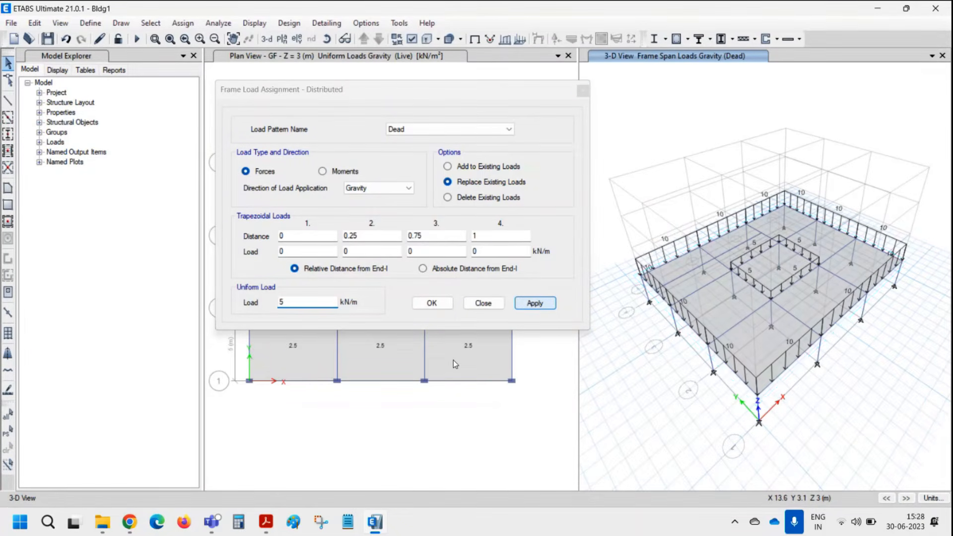
pyautogui.click(483, 303)
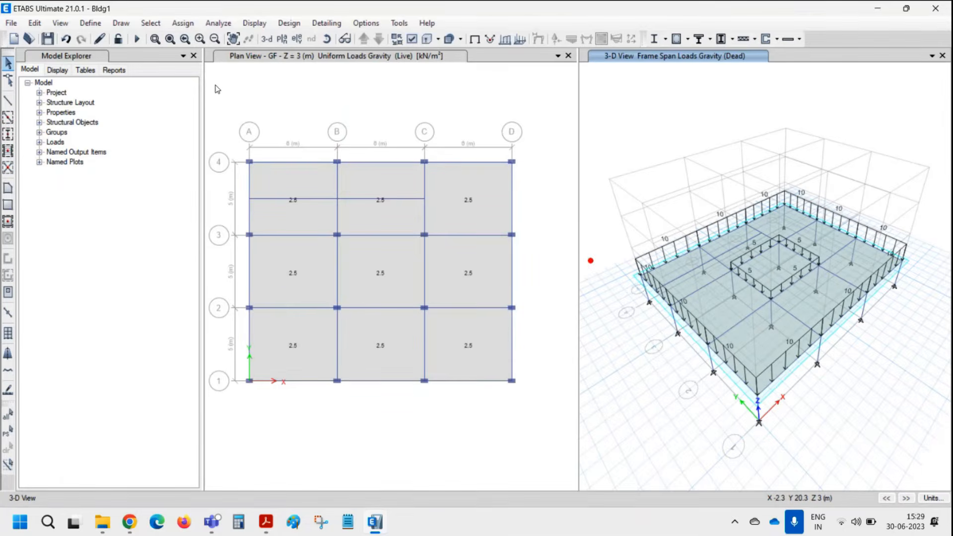
pyautogui.click(47, 44)
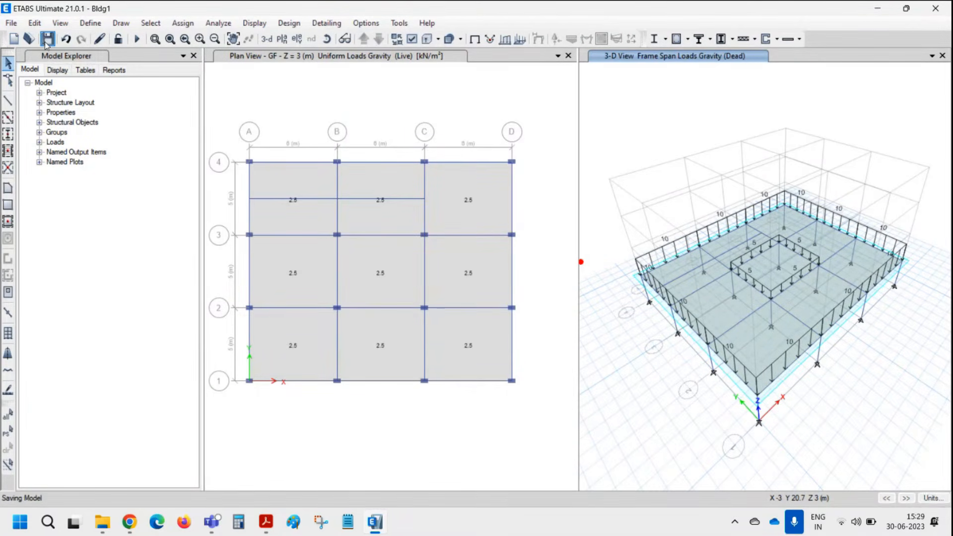
pyautogui.click(302, 198)
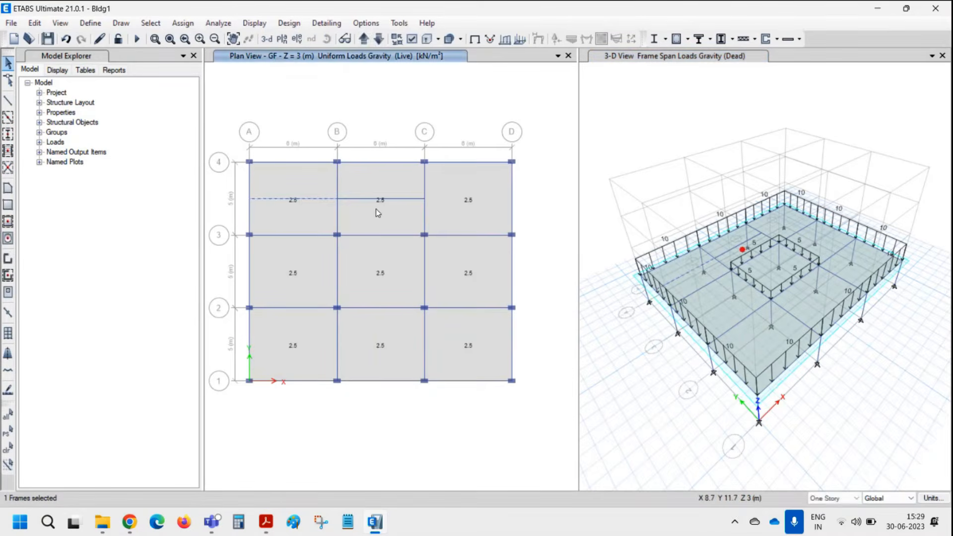
pyautogui.click(373, 199)
pyautogui.click(316, 199)
pyautogui.click(357, 199)
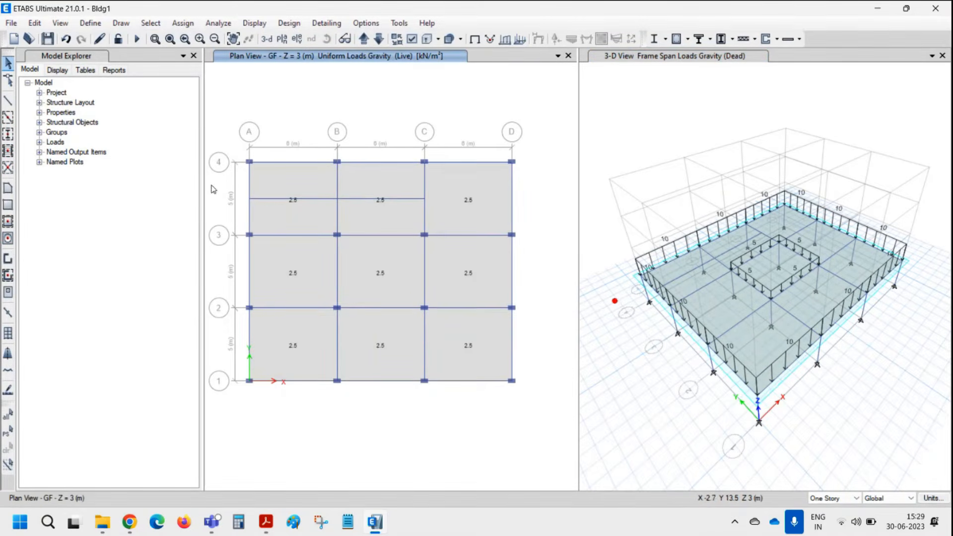
# Release Moment 33 (Major) at the start of the secondary beam between grids A and B
pyautogui.click(275, 199)
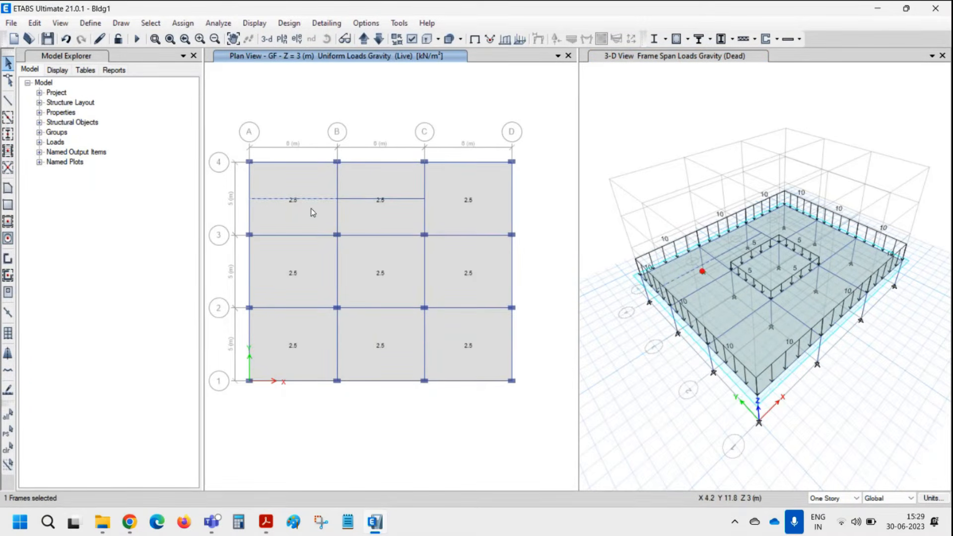
pyautogui.click(183, 24)
pyautogui.moveTo(253, 61)
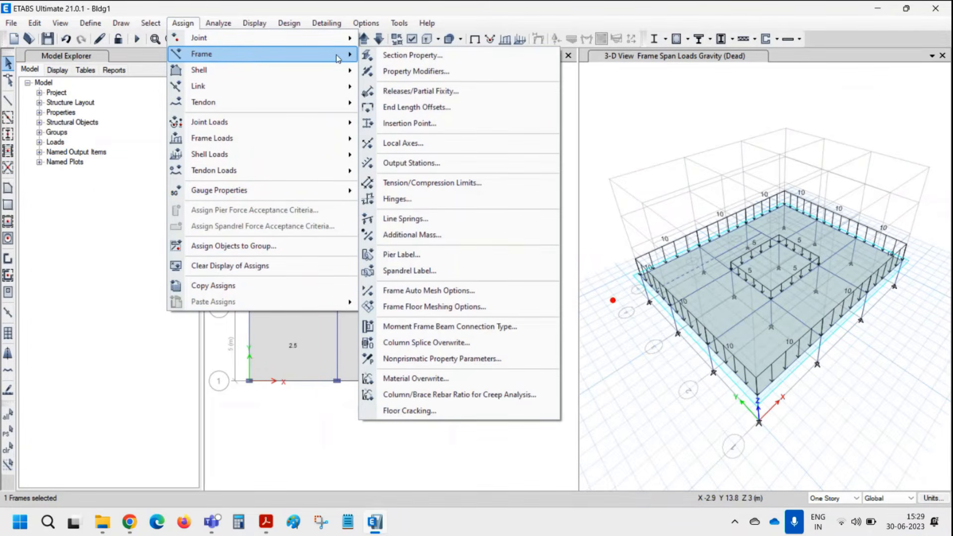
pyautogui.click(415, 92)
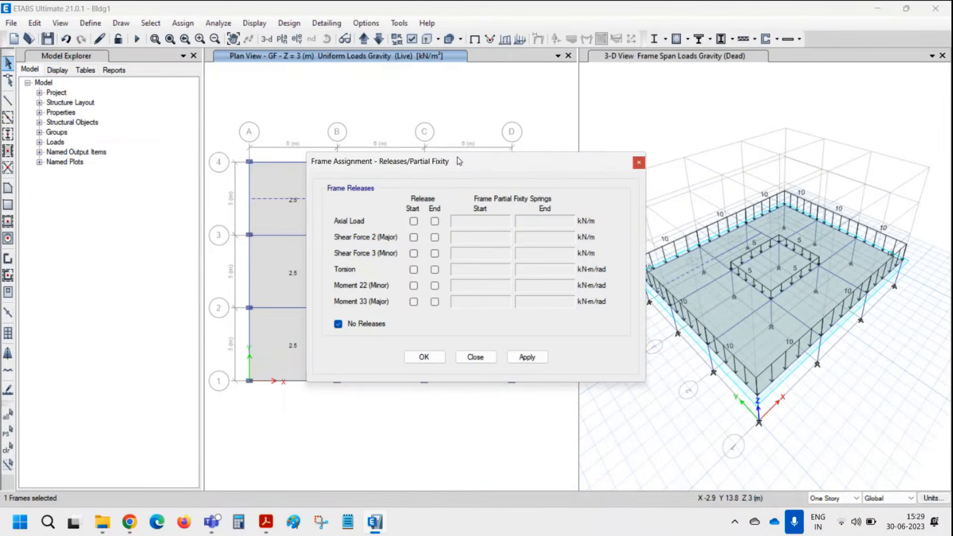
pyautogui.moveTo(662, 84); pyautogui.dragTo(658, 77)
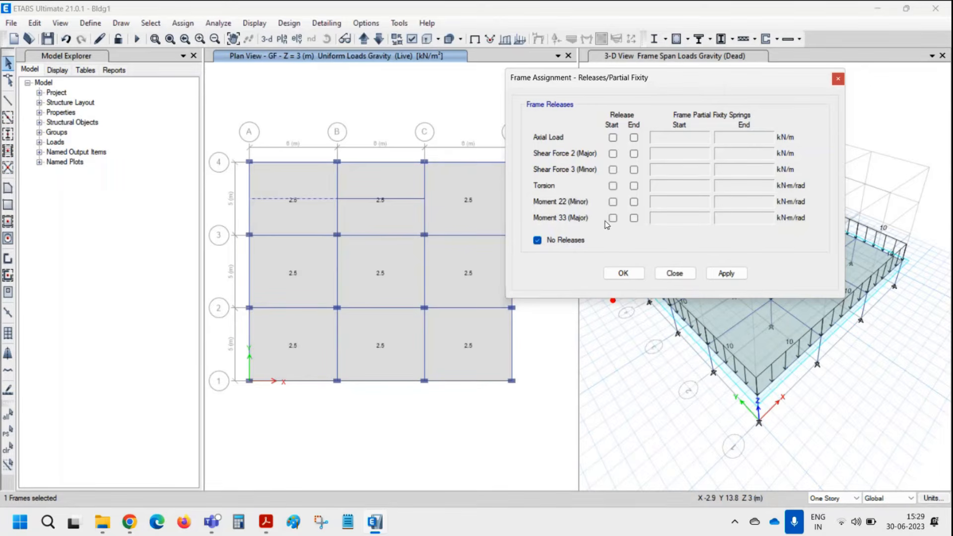
pyautogui.moveTo(675, 80); pyautogui.dragTo(273, 117)
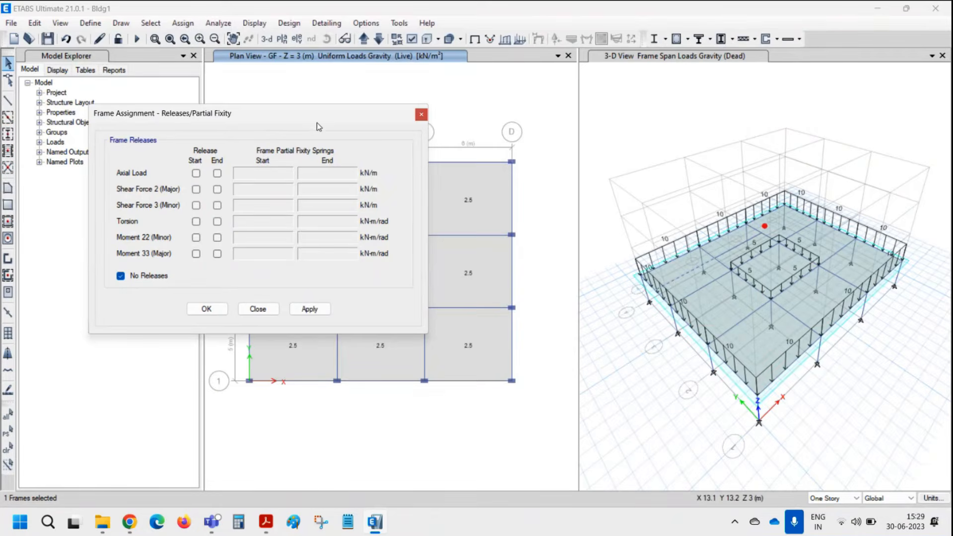
pyautogui.moveTo(314, 118); pyautogui.dragTo(672, 105)
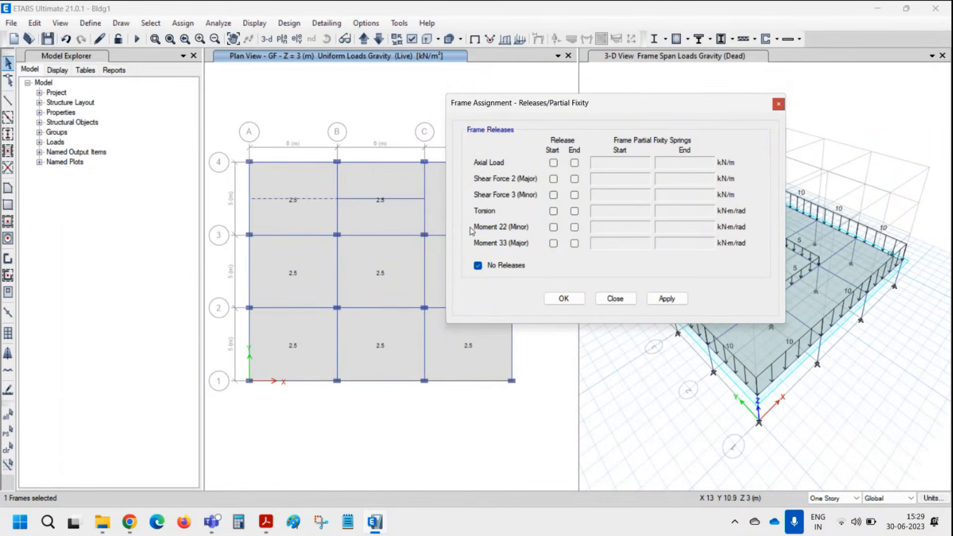
pyautogui.click(554, 243)
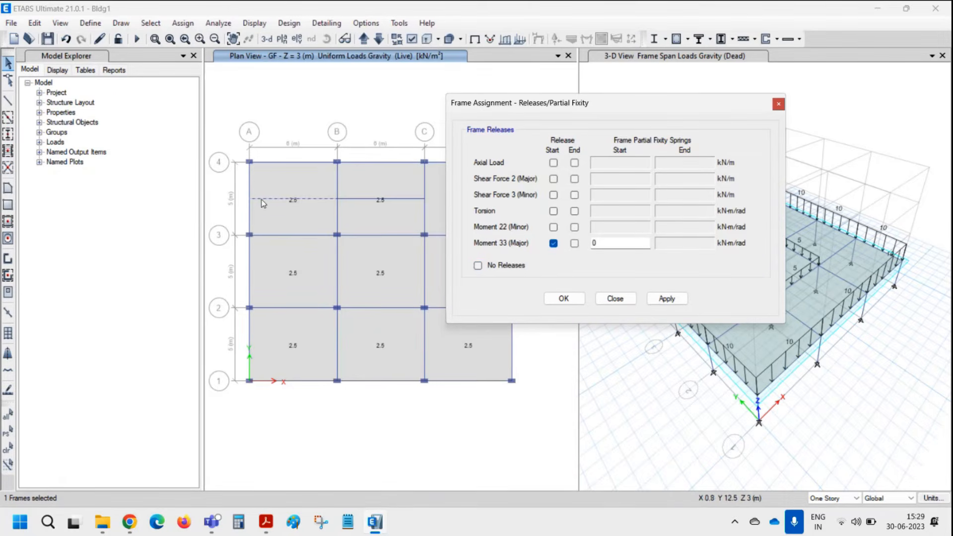
pyautogui.click(665, 299)
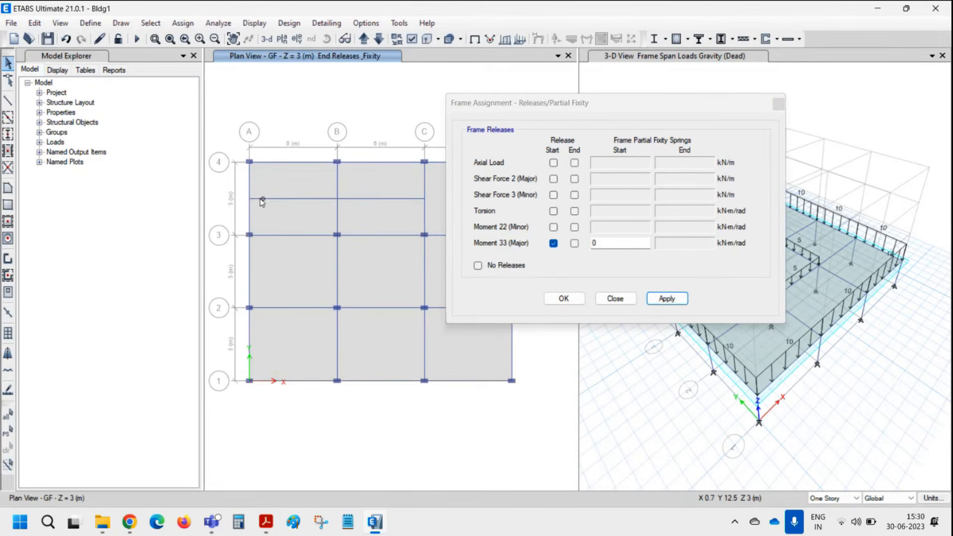
# Release only the end Moment 33 (Major) of the secondary beam between grids B and C, and close the release assignment
pyautogui.click(415, 198)
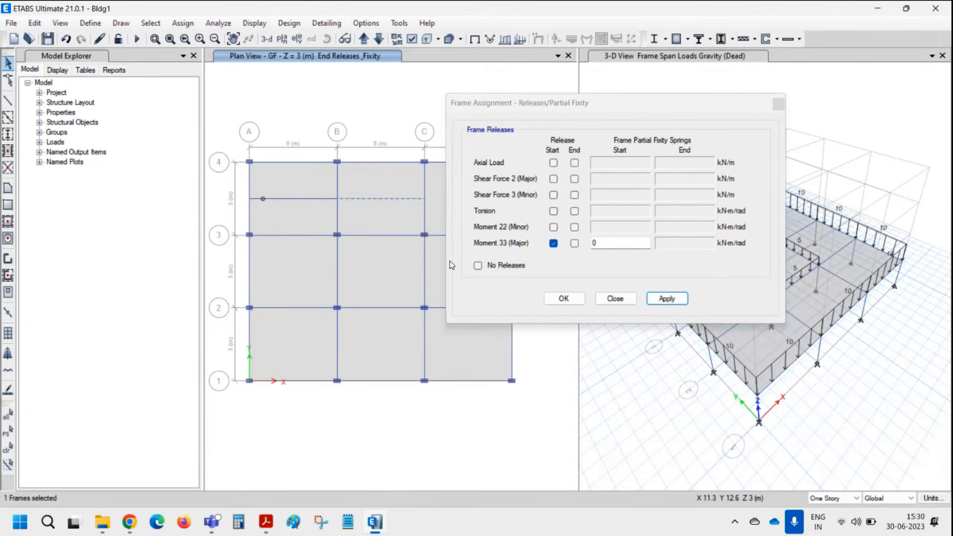
pyautogui.click(574, 244)
pyautogui.click(553, 244)
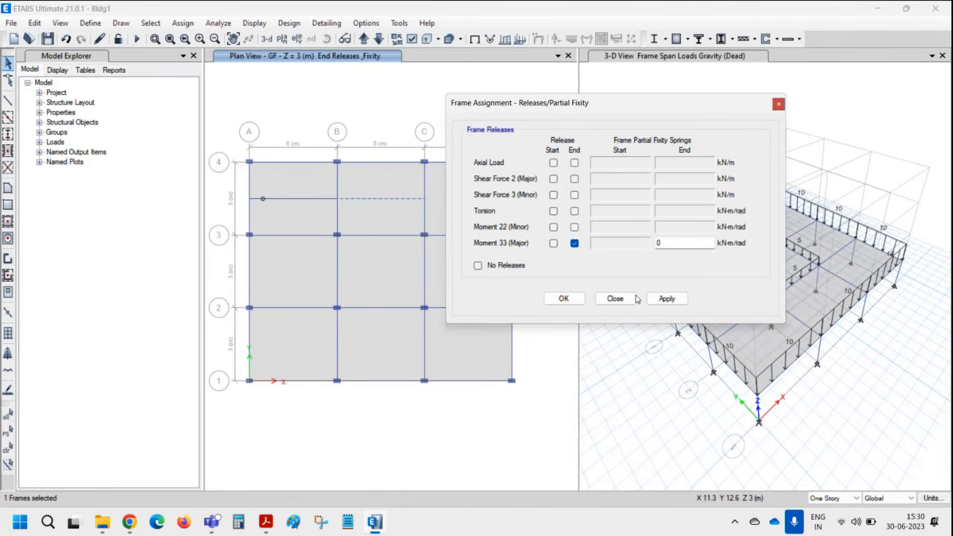
pyautogui.click(666, 298)
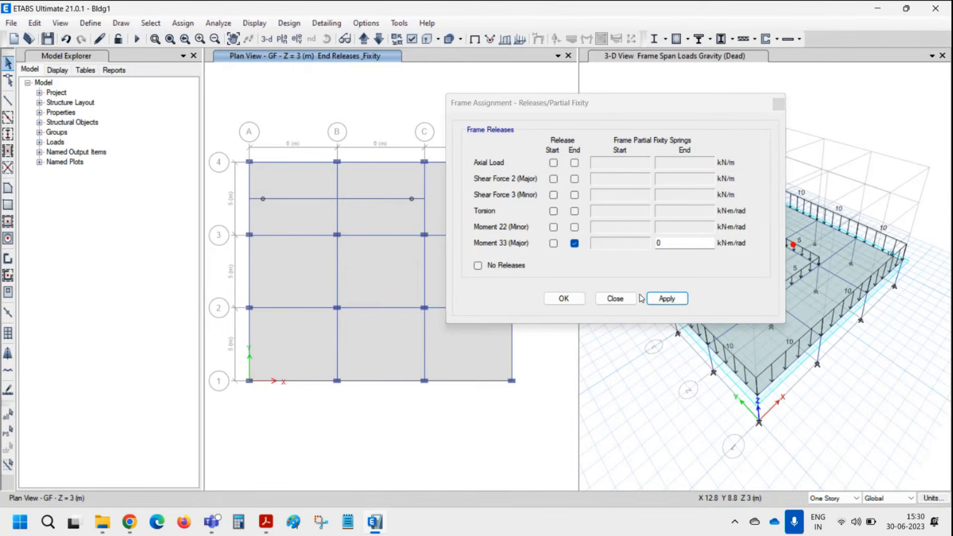
pyautogui.click(615, 299)
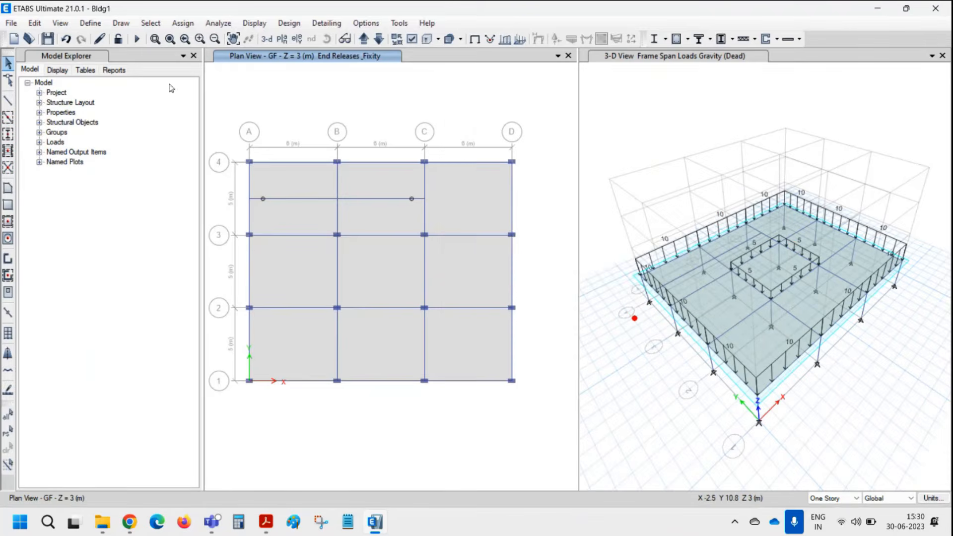
# Examine the frame End Length Offsets options, Automatic from Connectivity and Define Lengths, and close the assignment without applying it
pyautogui.click(186, 25)
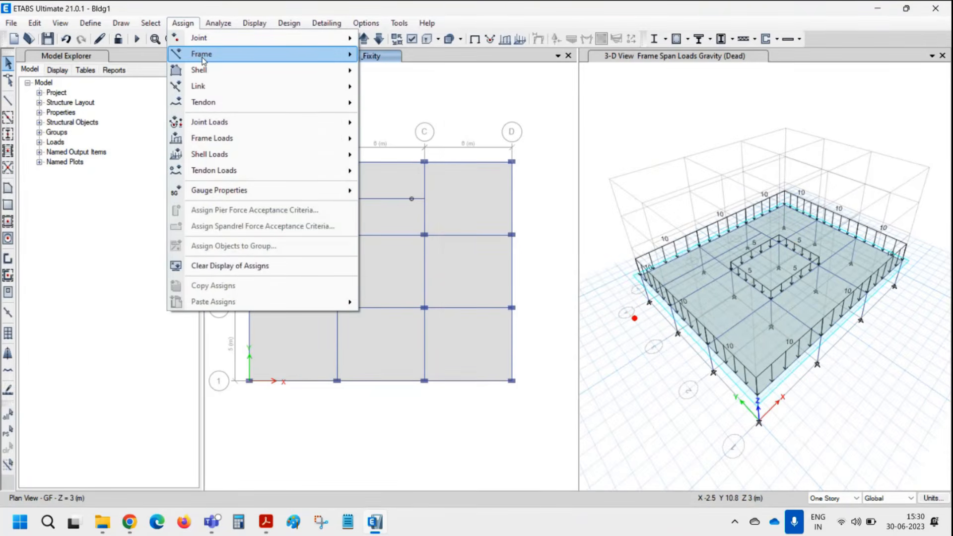
pyautogui.moveTo(212, 58)
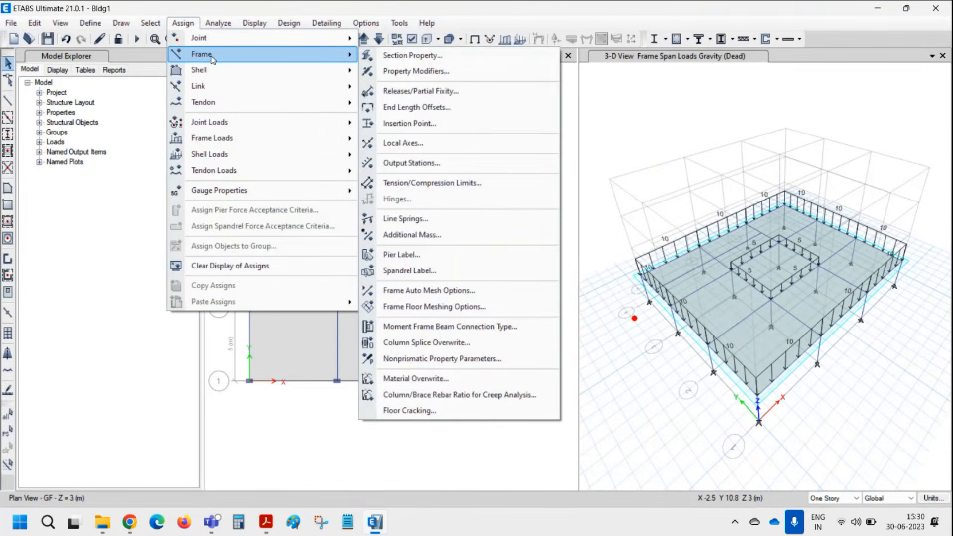
pyautogui.click(443, 109)
pyautogui.moveTo(495, 146); pyautogui.dragTo(631, 124)
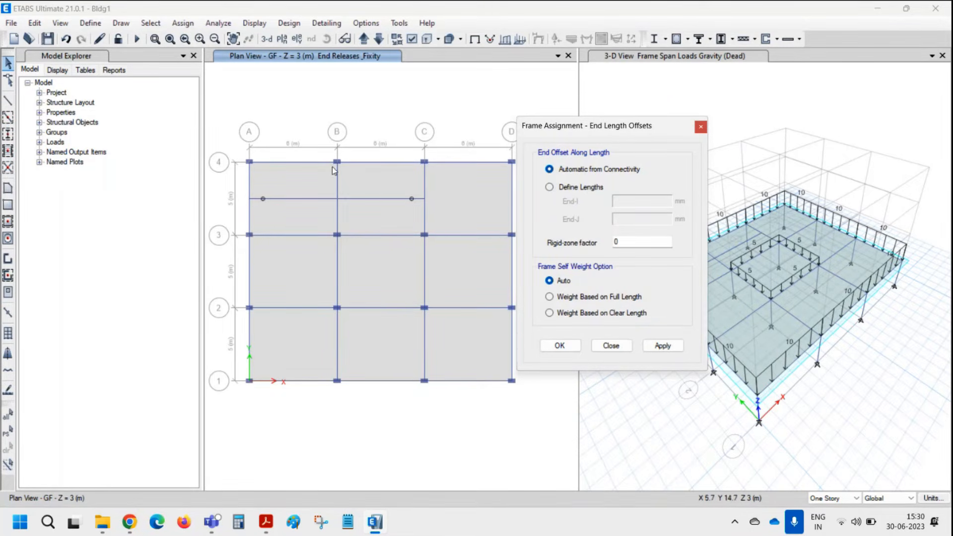
pyautogui.click(550, 188)
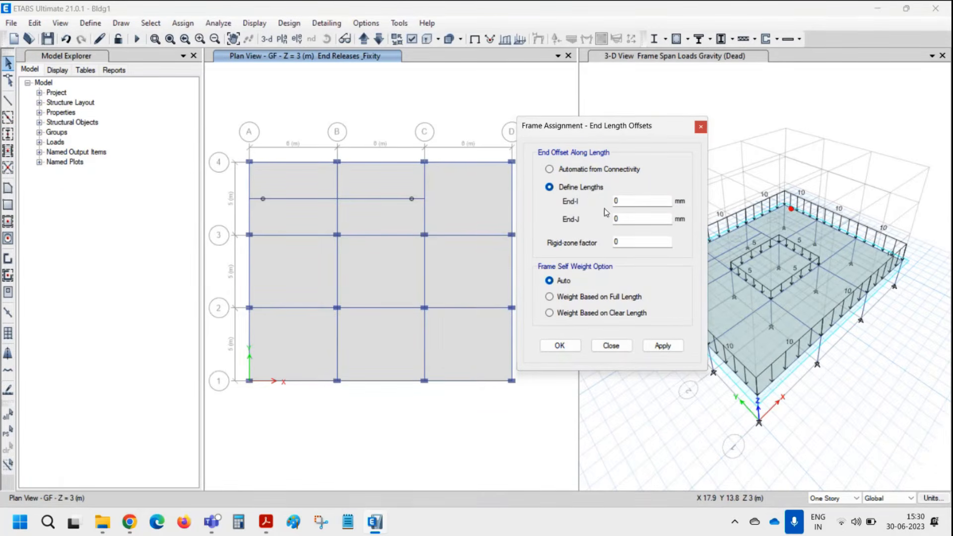
pyautogui.click(549, 170)
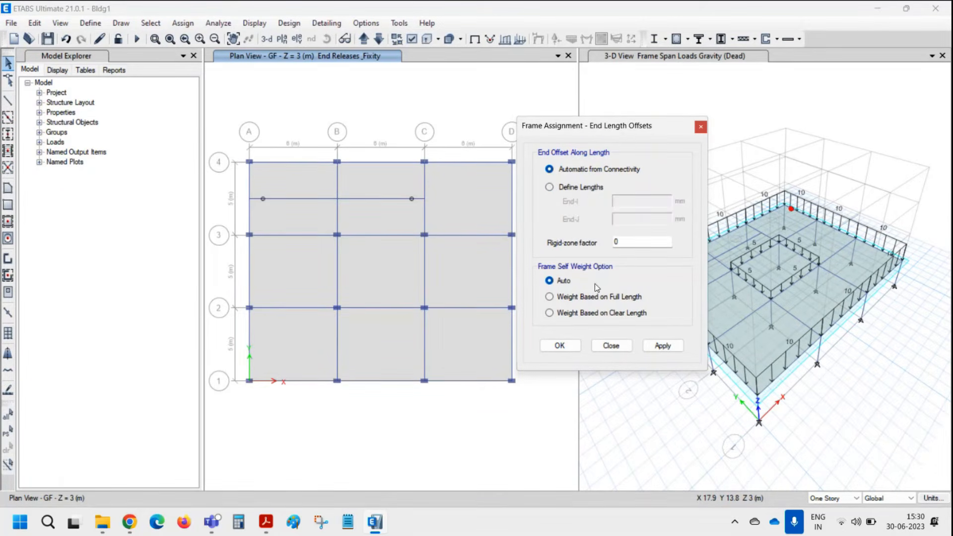
pyautogui.click(615, 347)
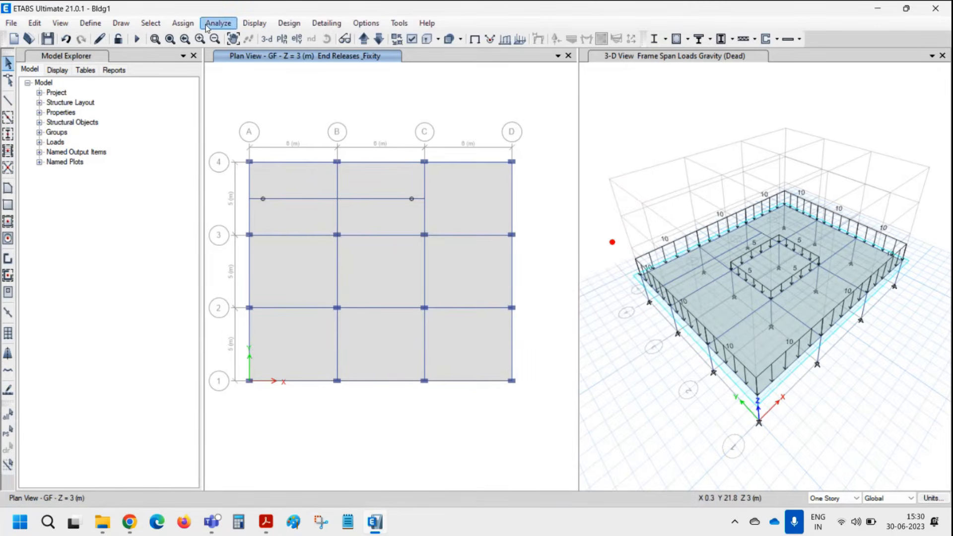
# Examine the frame Insertion Point assignment, its cardinal point list and the Local and Global offset coordinate systems, and close it without applying
pyautogui.click(182, 23)
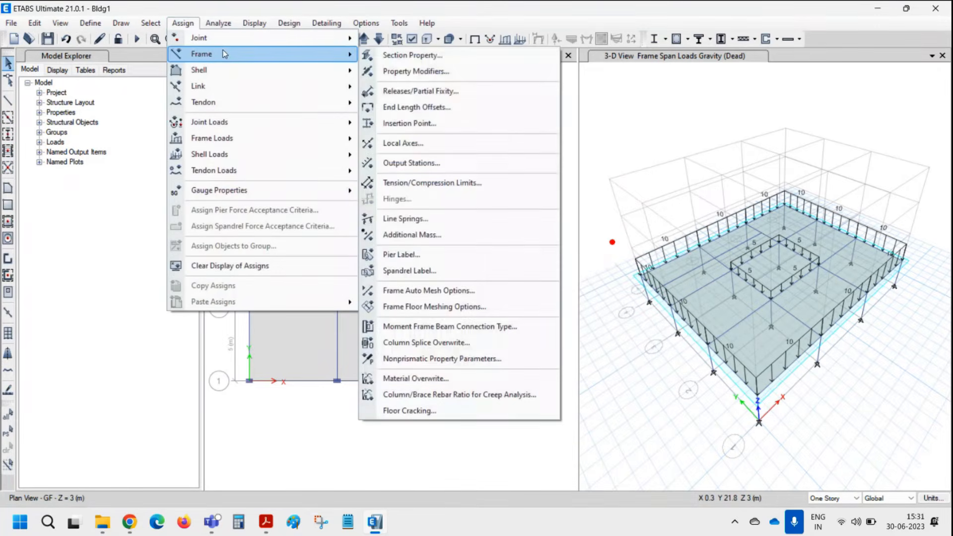
pyautogui.click(443, 123)
pyautogui.moveTo(468, 125); pyautogui.dragTo(570, 112)
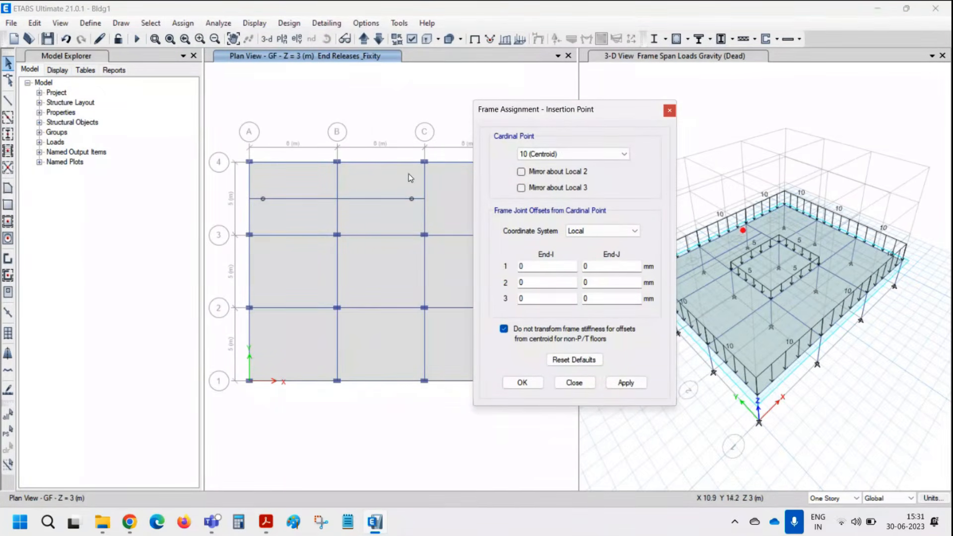
pyautogui.click(585, 154)
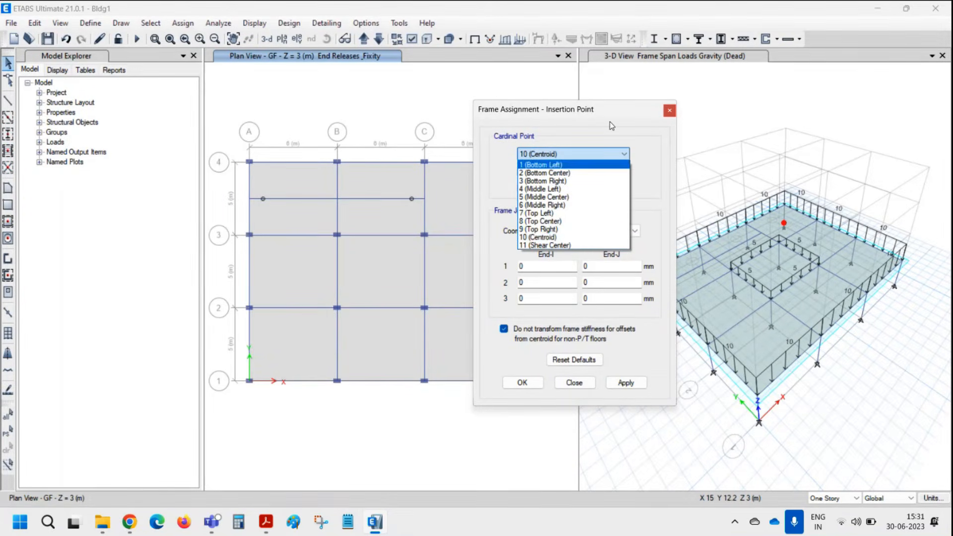
pyautogui.click(543, 152)
pyautogui.click(541, 151)
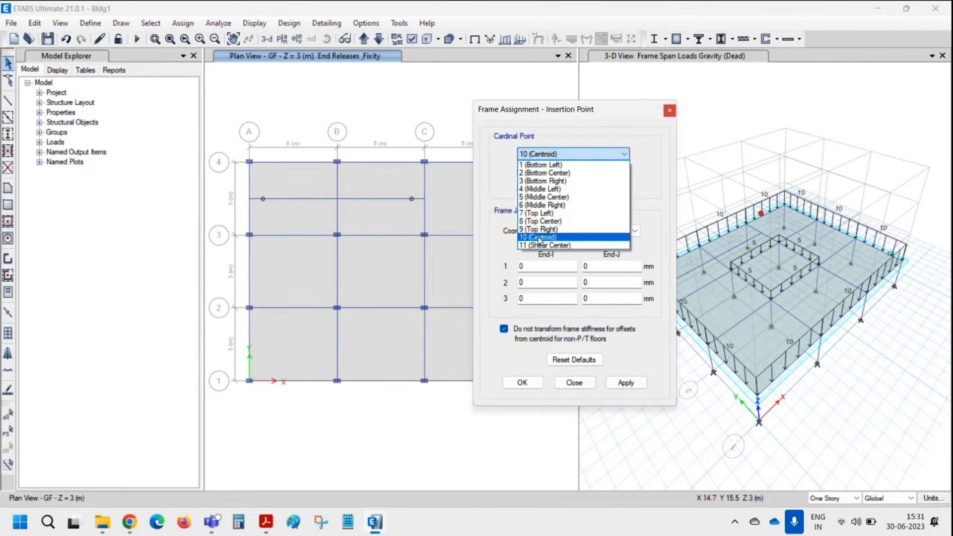
pyautogui.click(607, 127)
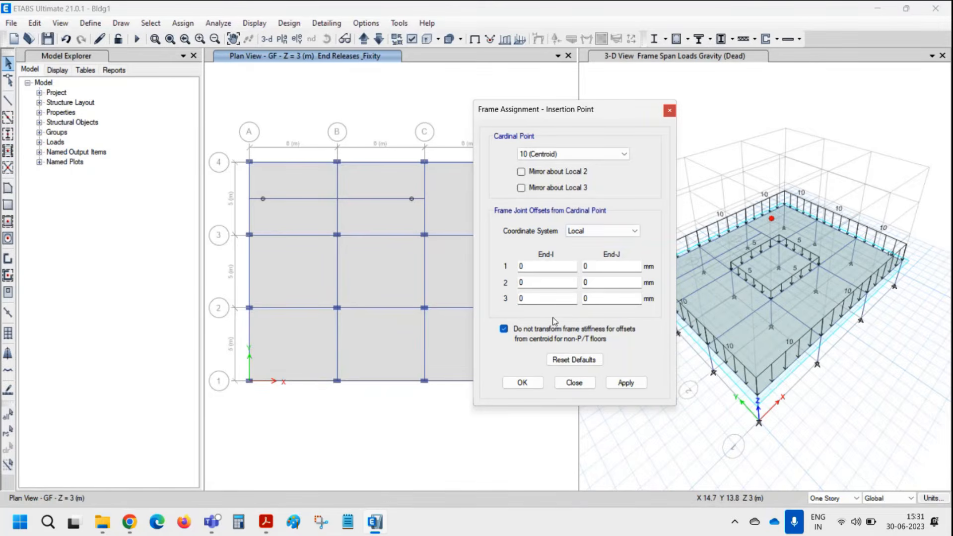
pyautogui.click(595, 231)
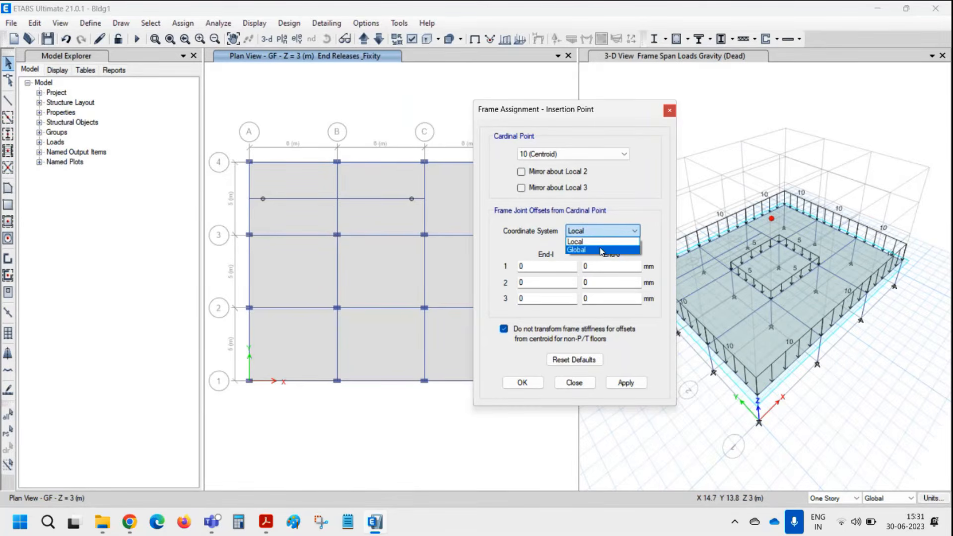
pyautogui.click(600, 250)
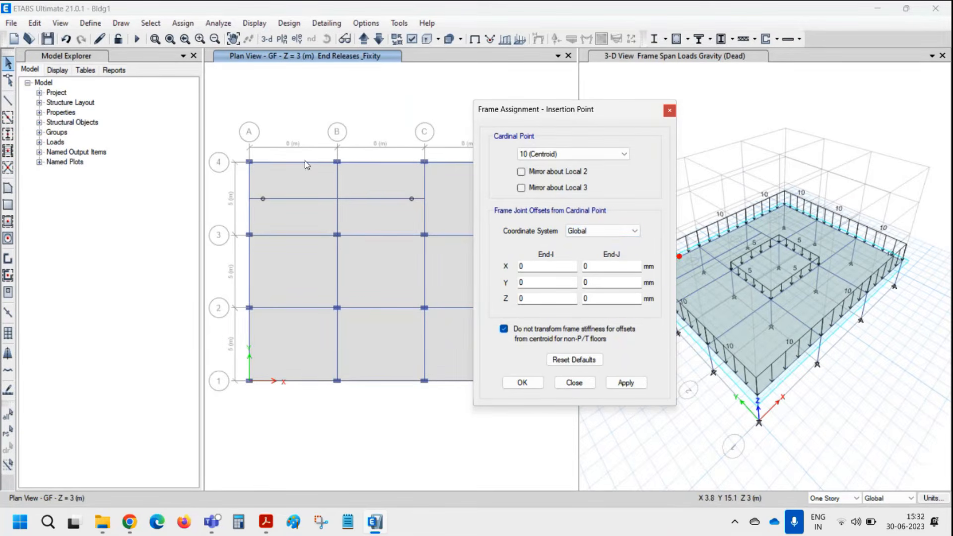
pyautogui.click(579, 383)
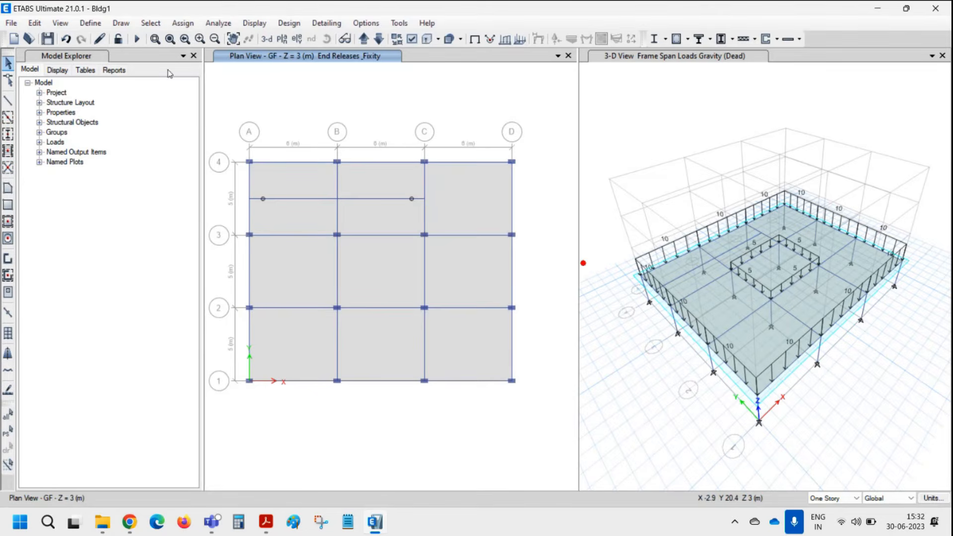
# Select all objects on the GF storey using selection by stories
pyautogui.click(151, 23)
pyautogui.moveTo(159, 39)
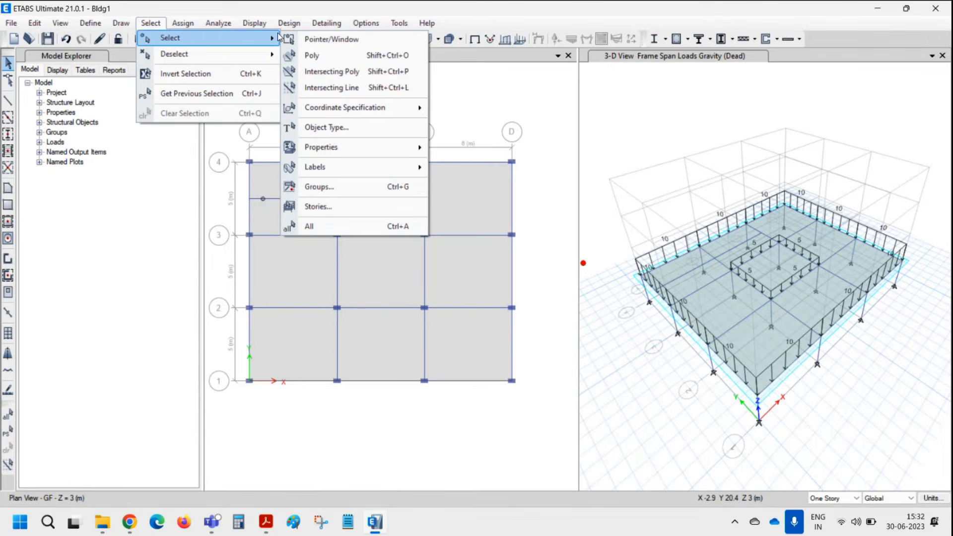
pyautogui.click(325, 207)
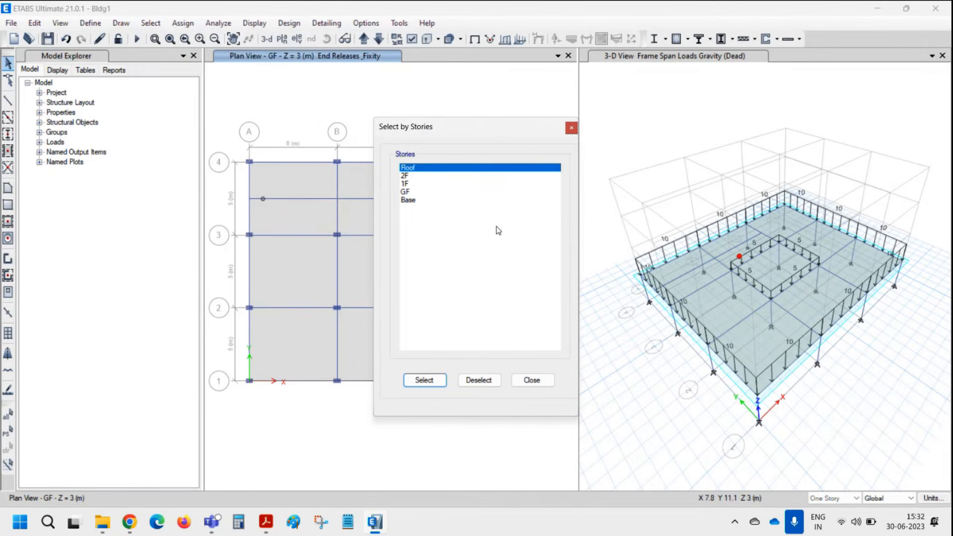
pyautogui.click(412, 192)
pyautogui.click(422, 380)
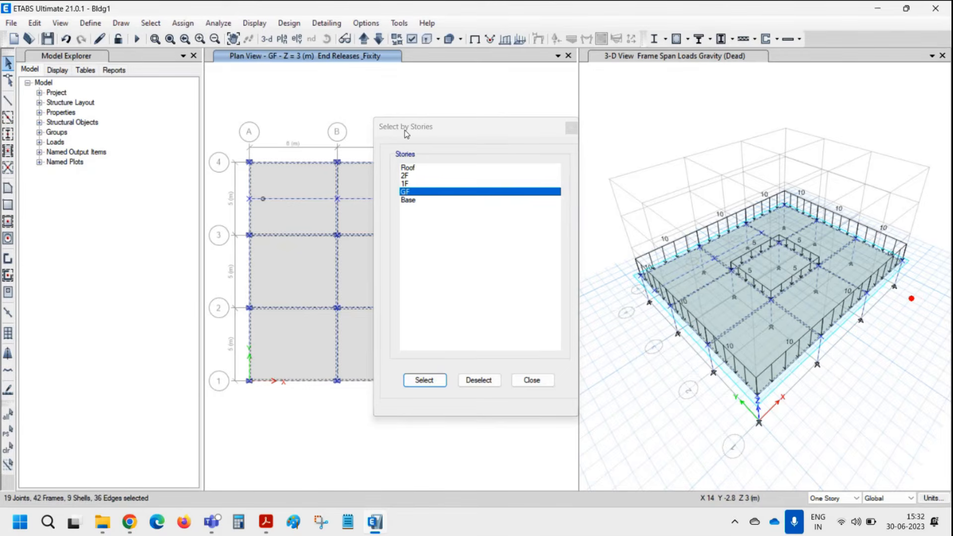
pyautogui.click(532, 381)
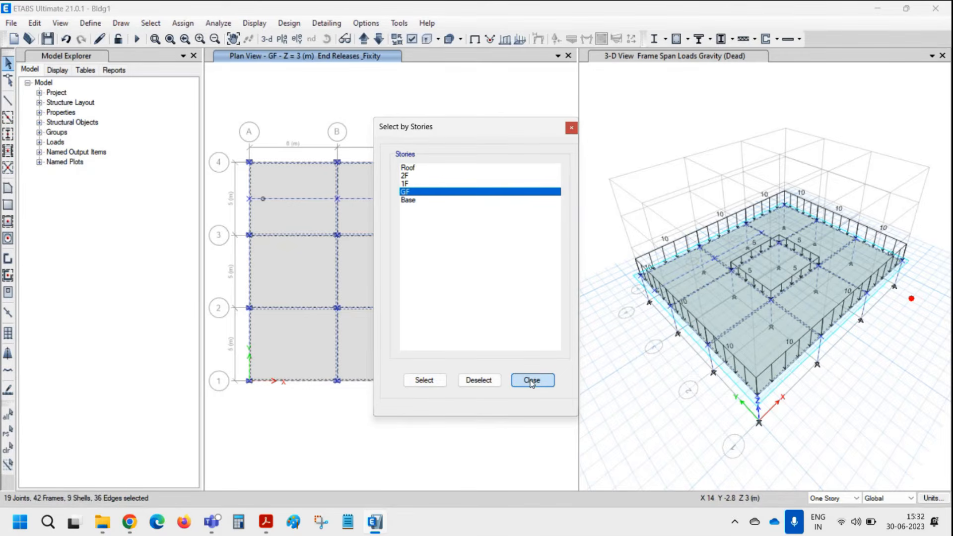
pyautogui.click(532, 381)
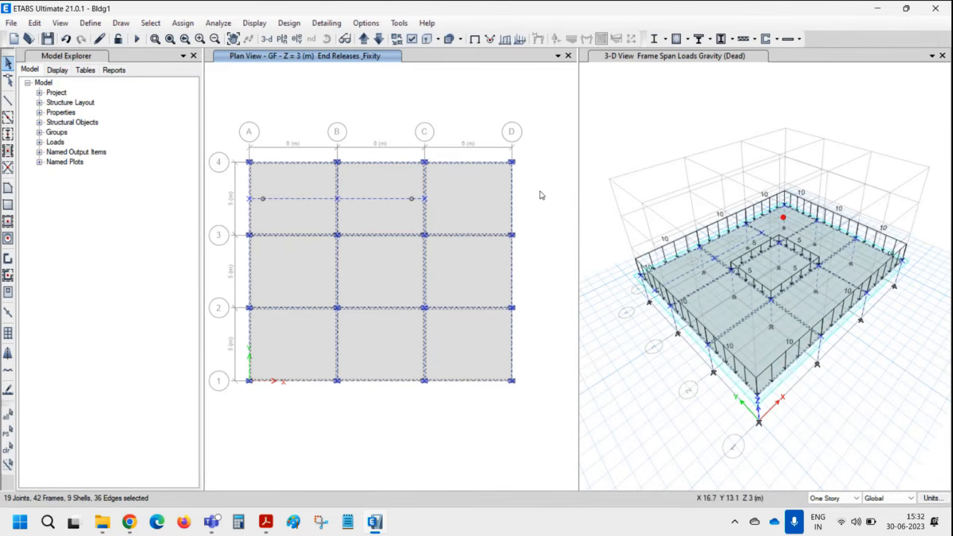
# Replicate the selected GF objects with their assignments onto stories 1F, 2F and Roof, keeping the originals
pyautogui.click(35, 24)
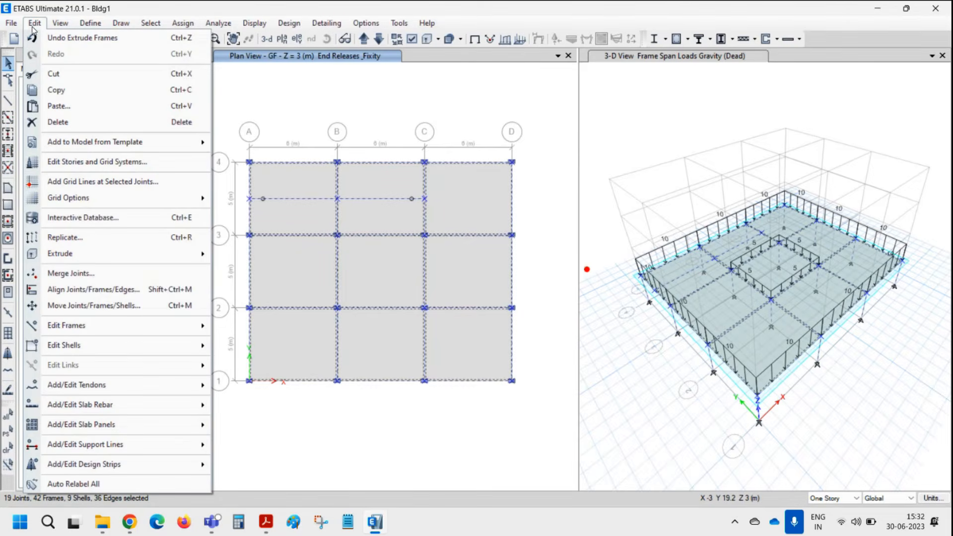
pyautogui.click(69, 238)
pyautogui.moveTo(504, 122); pyautogui.dragTo(442, 119)
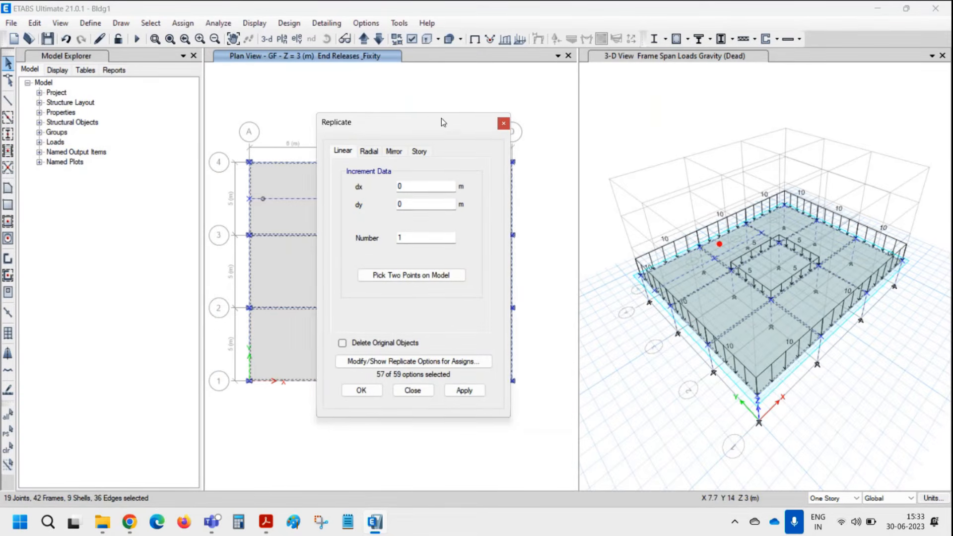
pyautogui.click(678, 54)
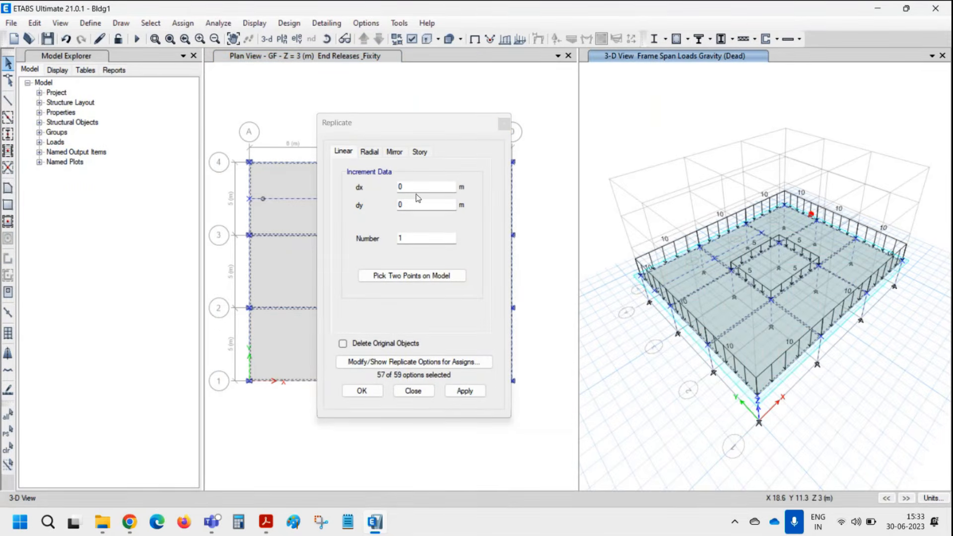
pyautogui.click(374, 157)
pyautogui.click(397, 154)
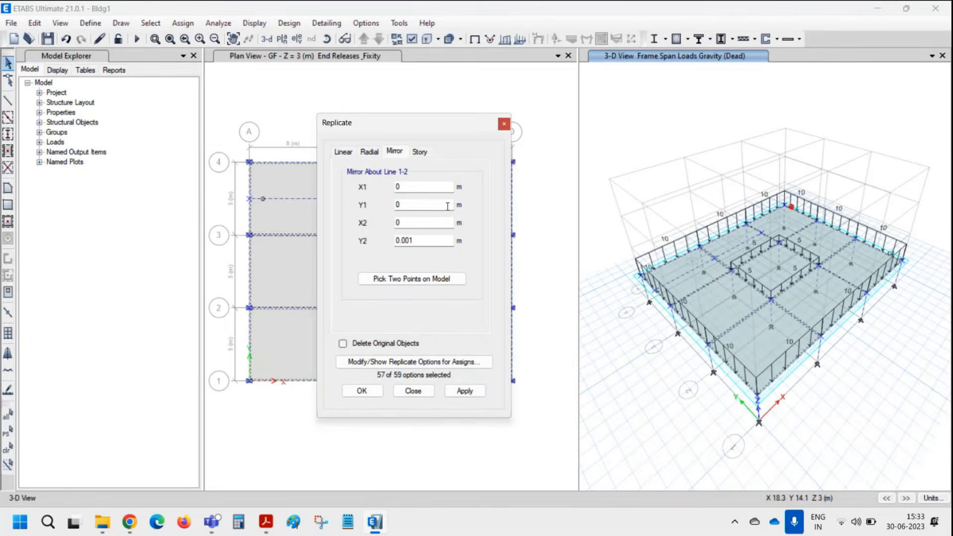
pyautogui.click(424, 159)
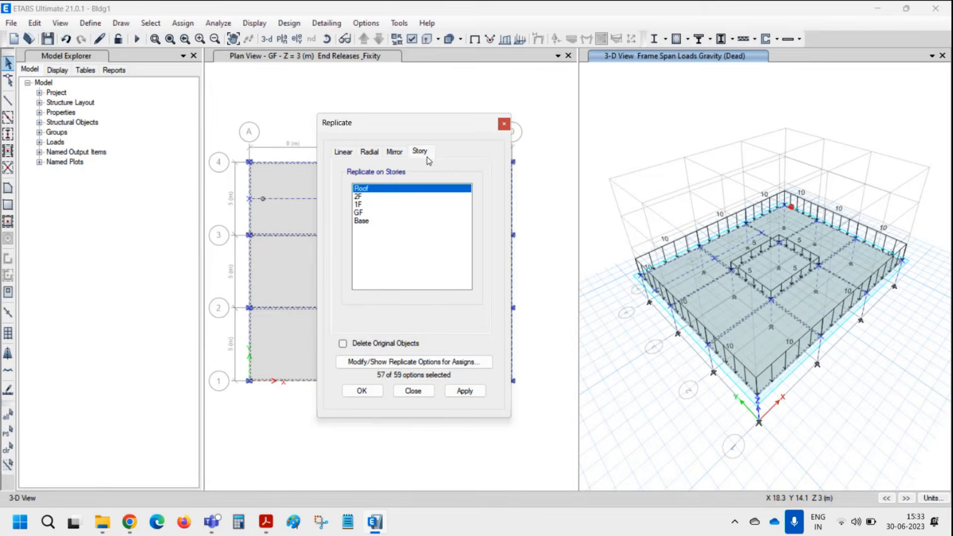
pyautogui.click(371, 204)
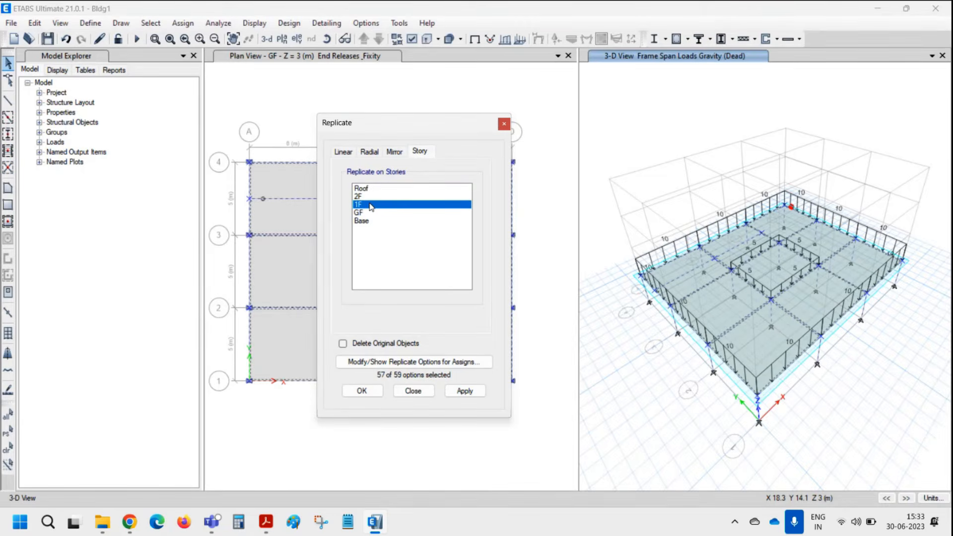
pyautogui.moveTo(372, 205); pyautogui.dragTo(369, 190)
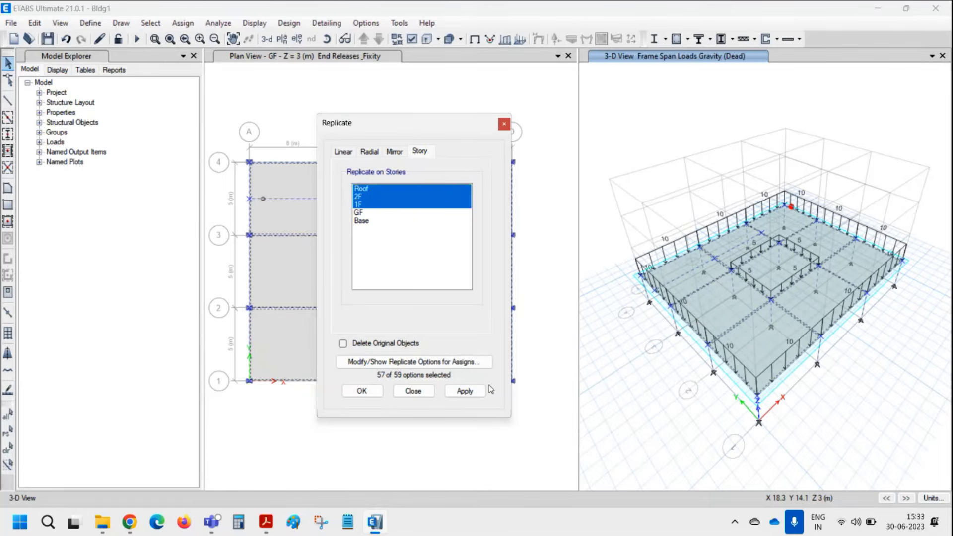
pyautogui.click(470, 391)
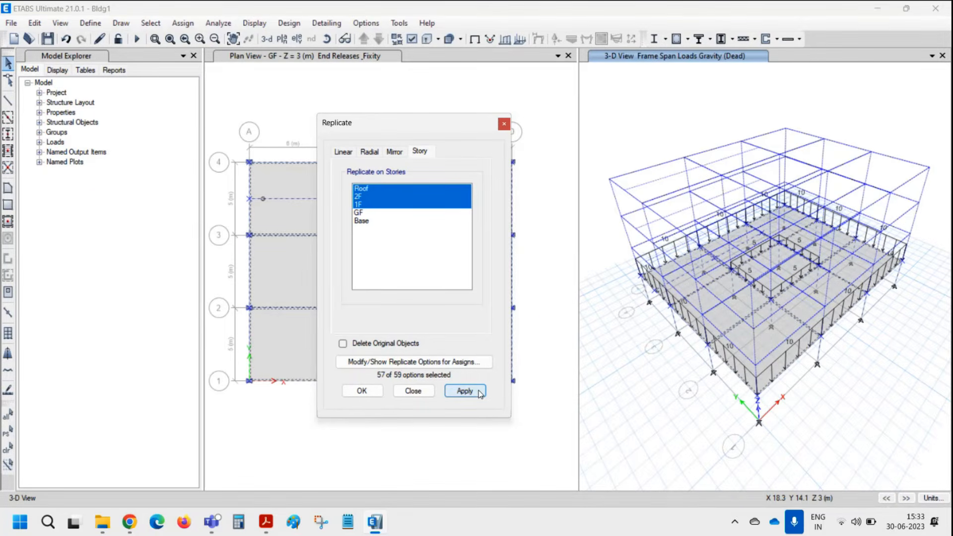
# Replicate the selected ground-floor objects with their loads to the Roof, 2F and 1F stories, and save the model
pyautogui.click(465, 391)
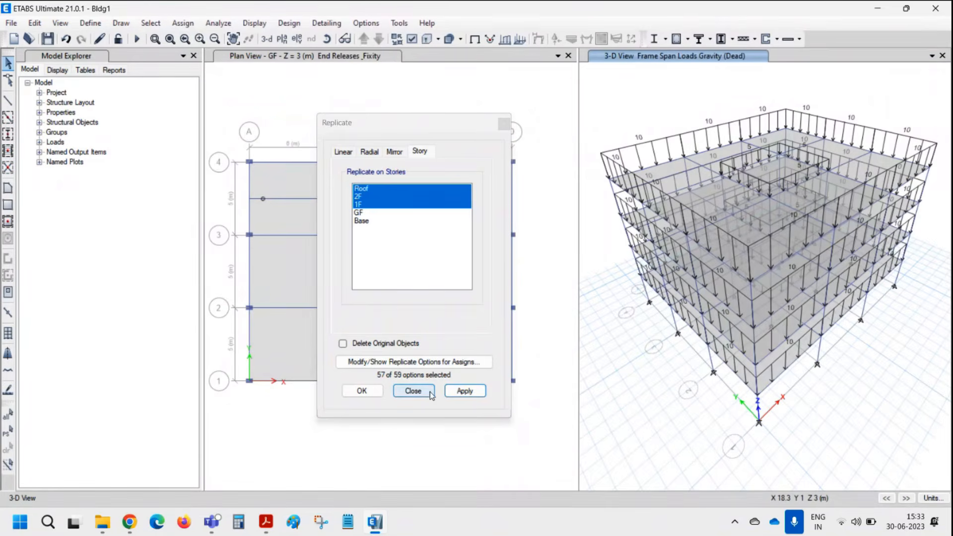
pyautogui.click(413, 391)
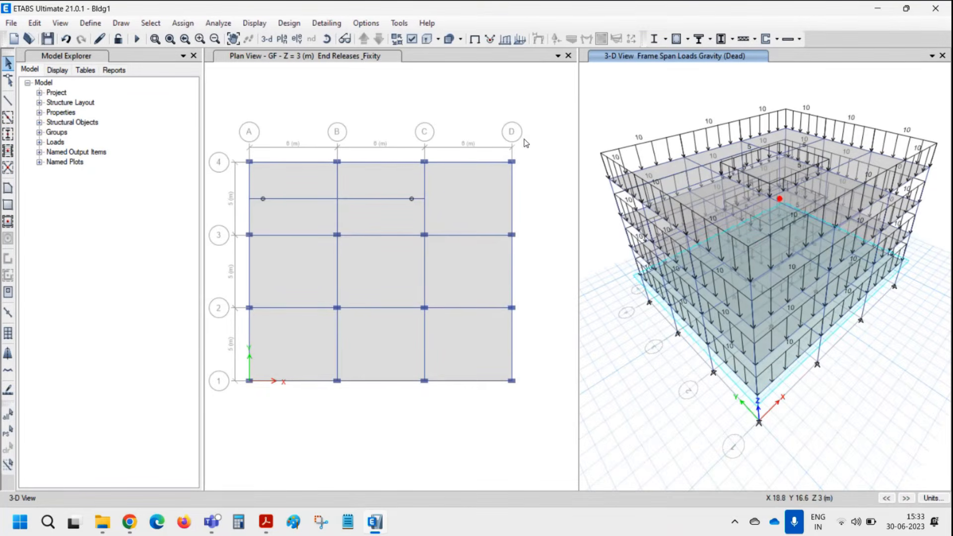
pyautogui.click(48, 39)
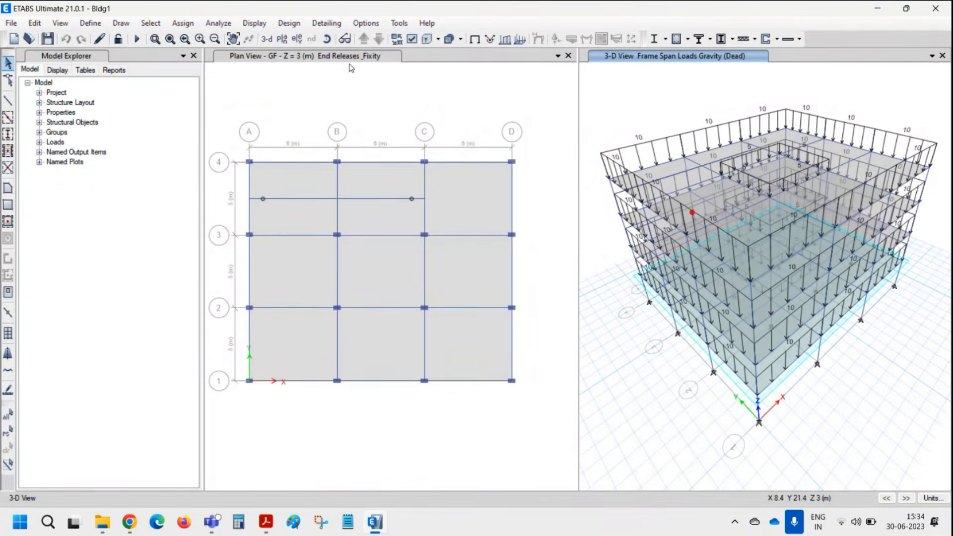
# Select all base joints by their XY plane and assign them fixed restraints in all translations and rotations
pyautogui.moveTo(167, 37)
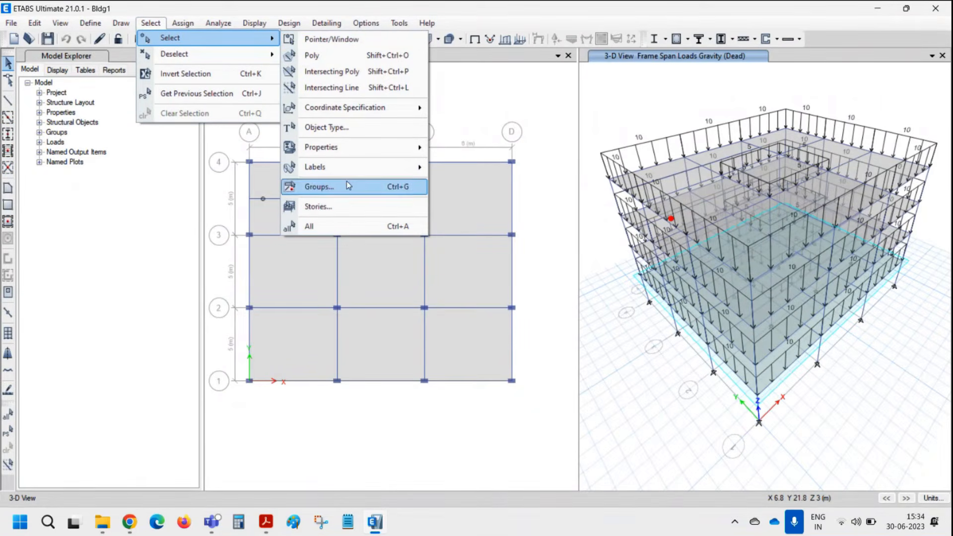
pyautogui.moveTo(371, 110)
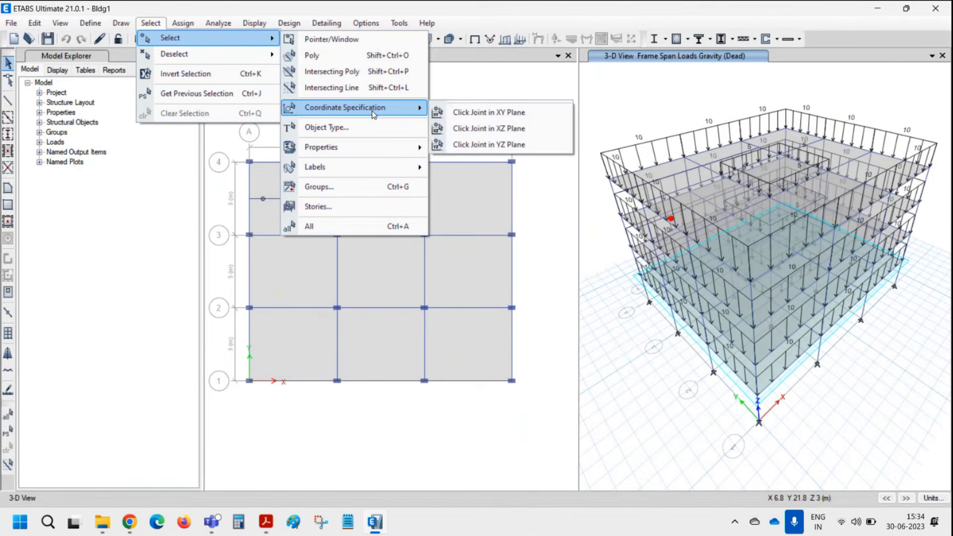
pyautogui.click(479, 117)
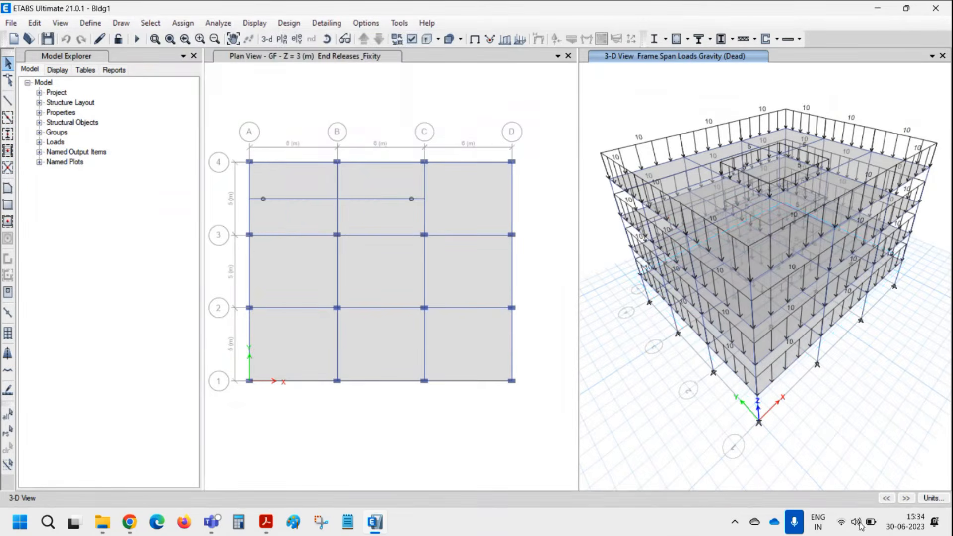
pyautogui.click(818, 364)
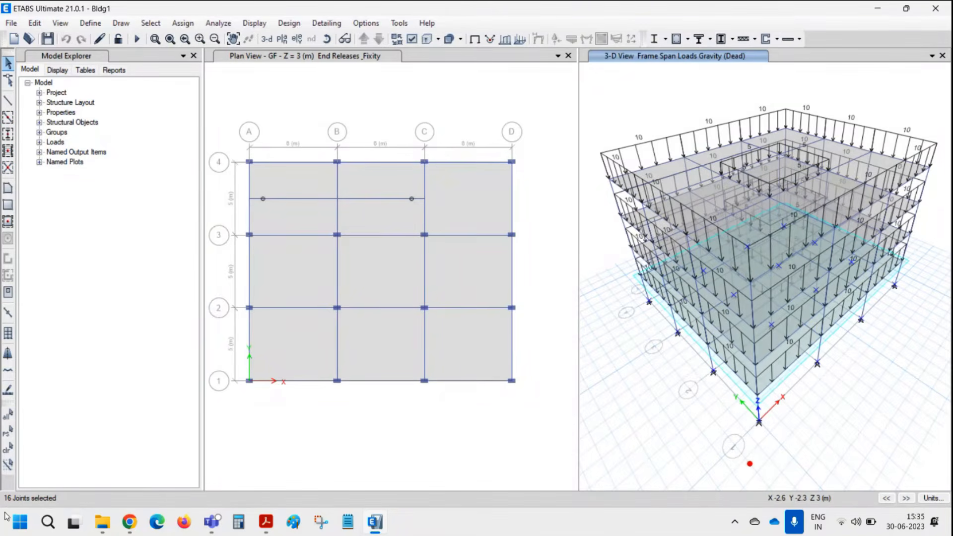
pyautogui.click(183, 25)
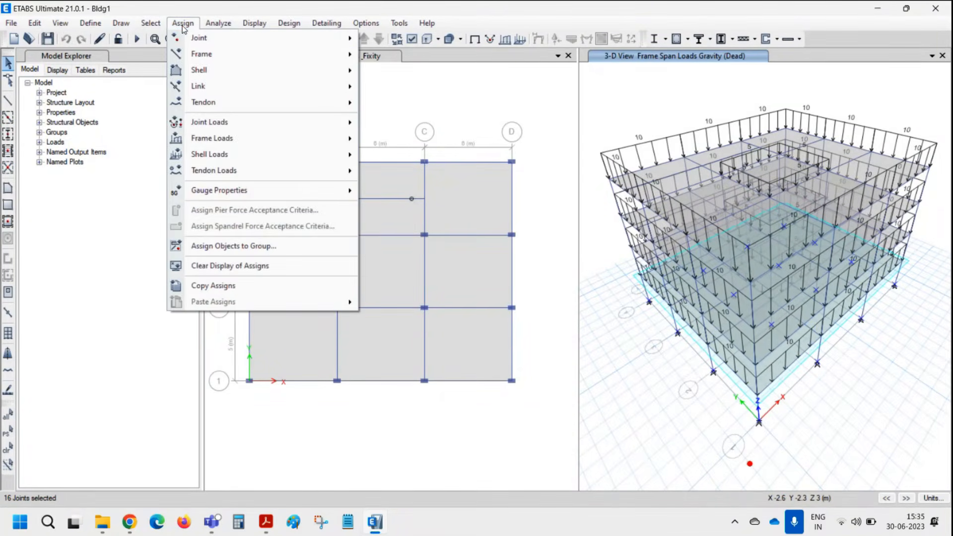
pyautogui.moveTo(188, 39)
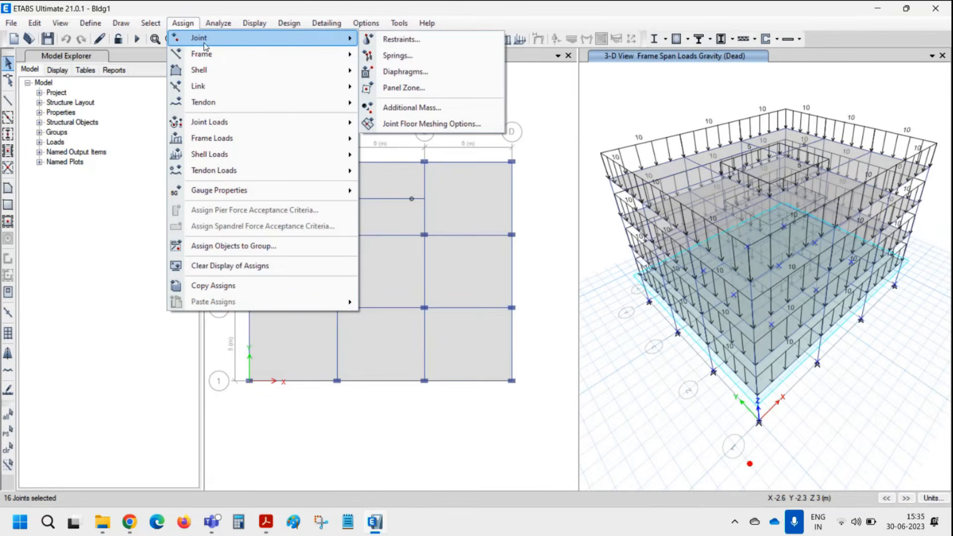
pyautogui.click(410, 39)
pyautogui.moveTo(480, 188); pyautogui.dragTo(387, 157)
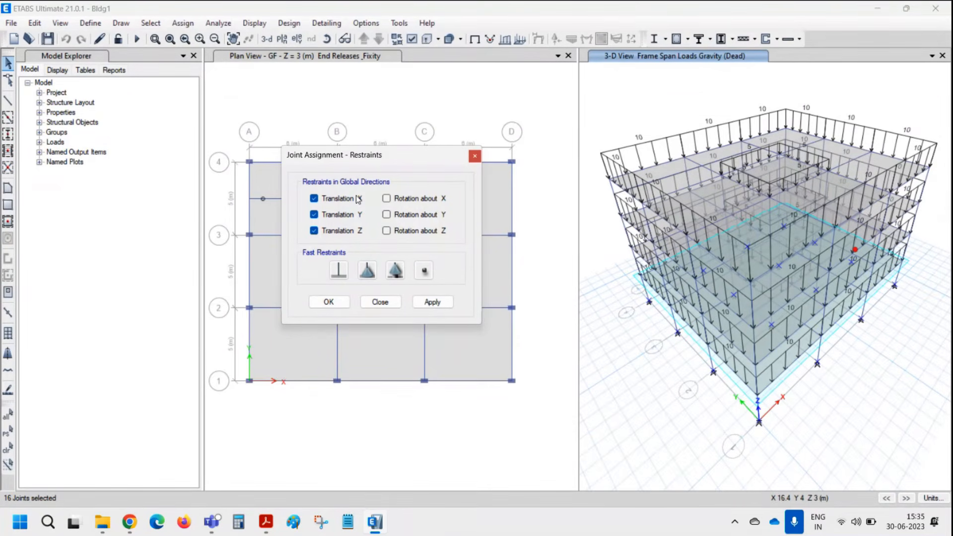
pyautogui.click(340, 272)
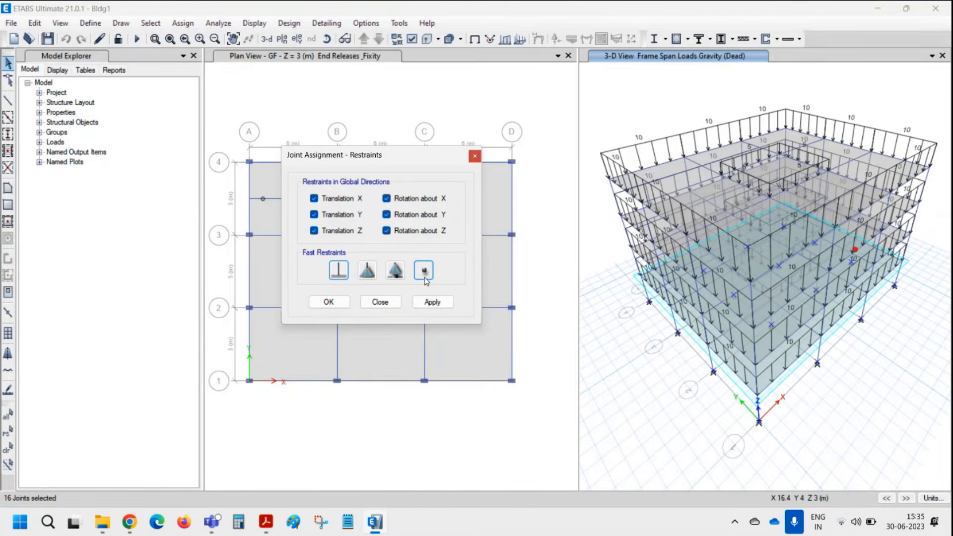
pyautogui.click(435, 306)
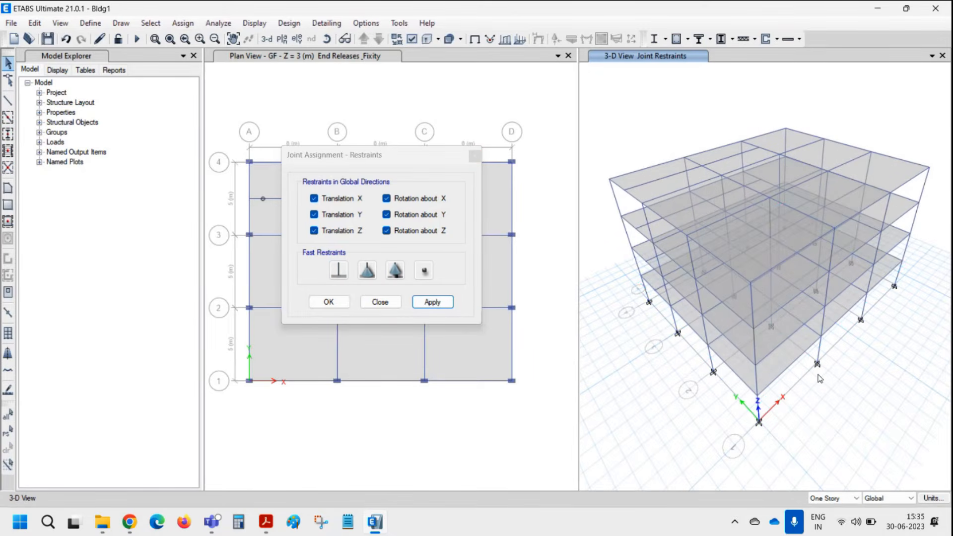
pyautogui.click(380, 302)
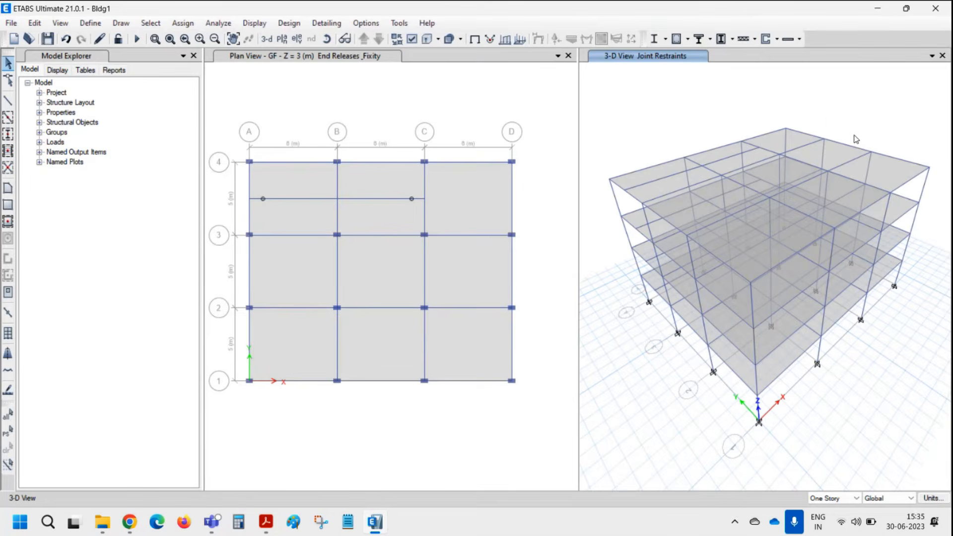
# Inspect the geometry, assignments and expanded Dead and Live uniform loads of the roof corner slab between grids C-D and 1-2
pyautogui.click(887, 171)
pyautogui.click(891, 181)
pyautogui.rightClick(882, 175)
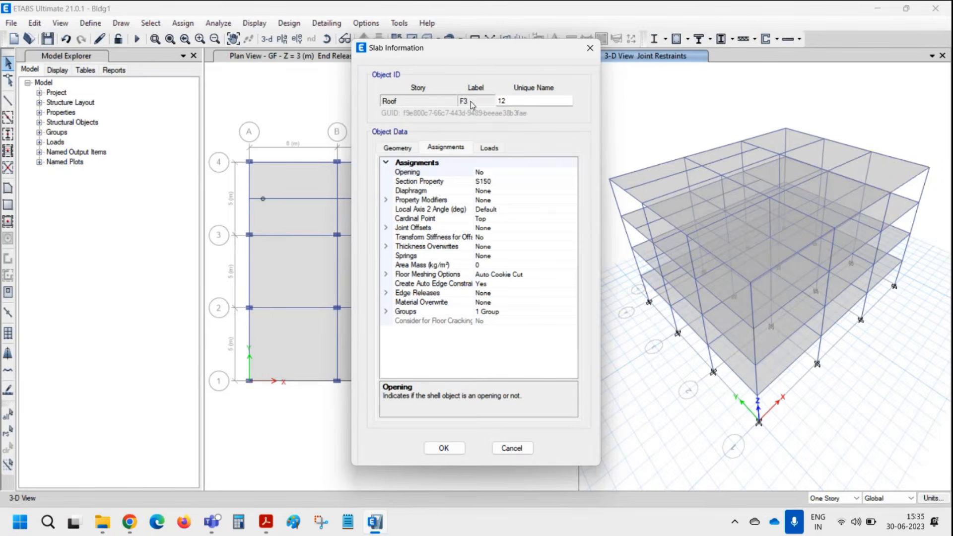
pyautogui.click(400, 148)
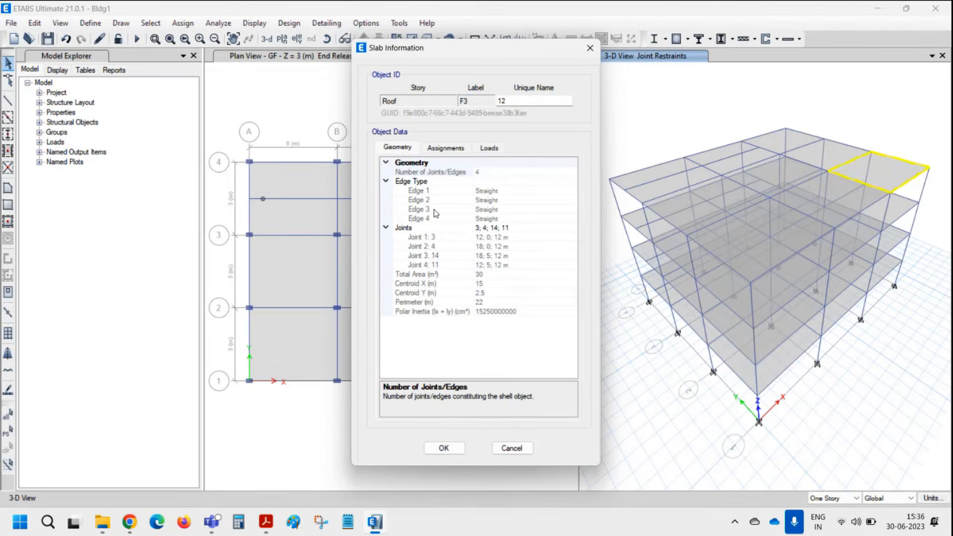
pyautogui.click(456, 148)
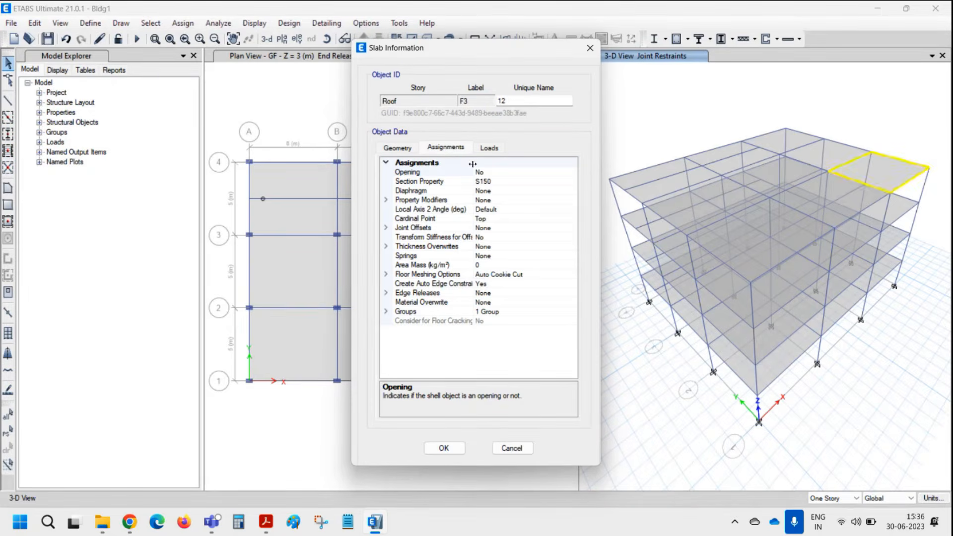
pyautogui.click(486, 150)
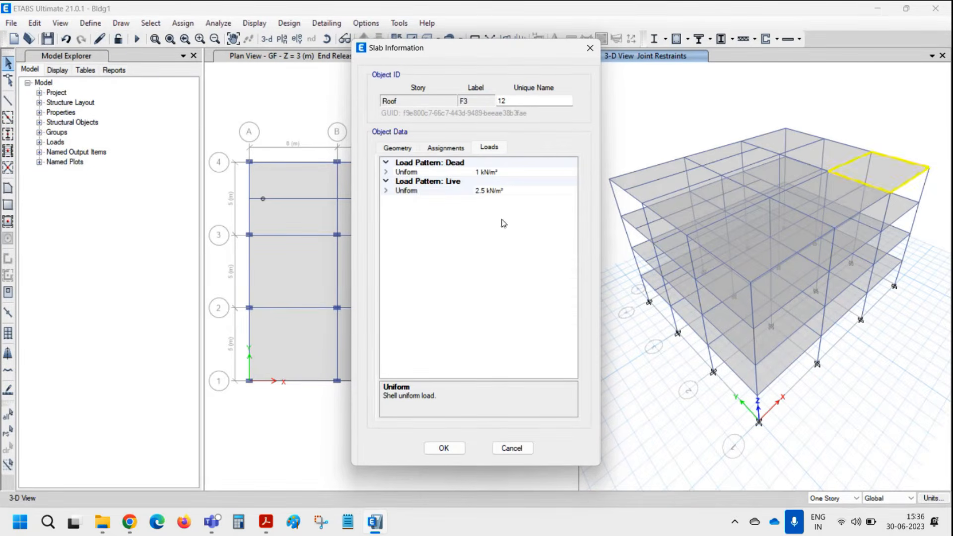
pyautogui.click(385, 171)
pyautogui.click(387, 209)
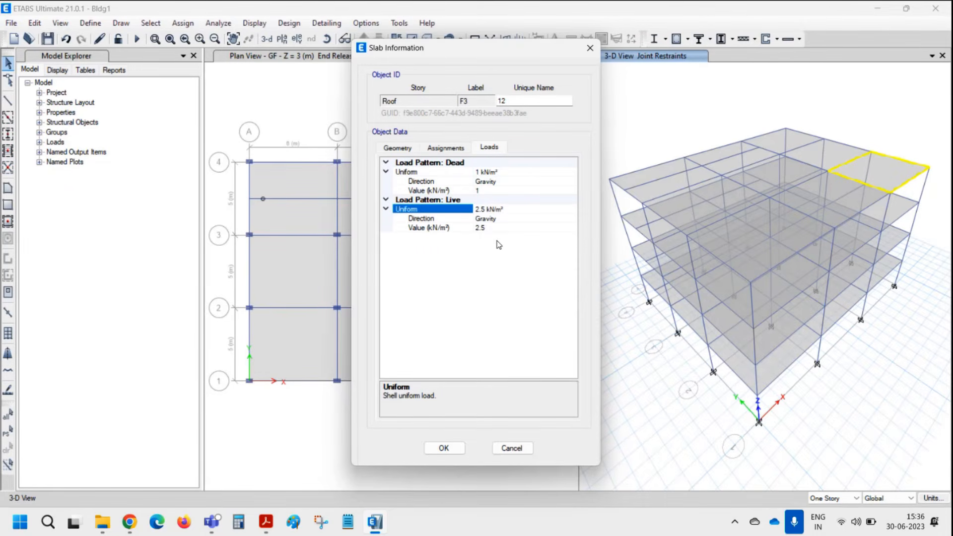
pyautogui.click(513, 449)
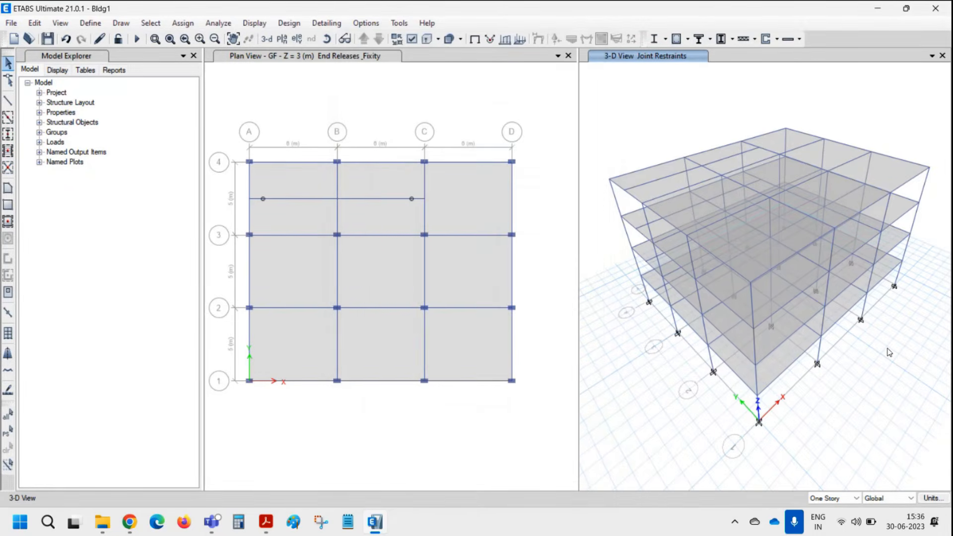
# Inspect the restraints, loads and geometry of the base joint at grid B-1
pyautogui.rightClick(817, 364)
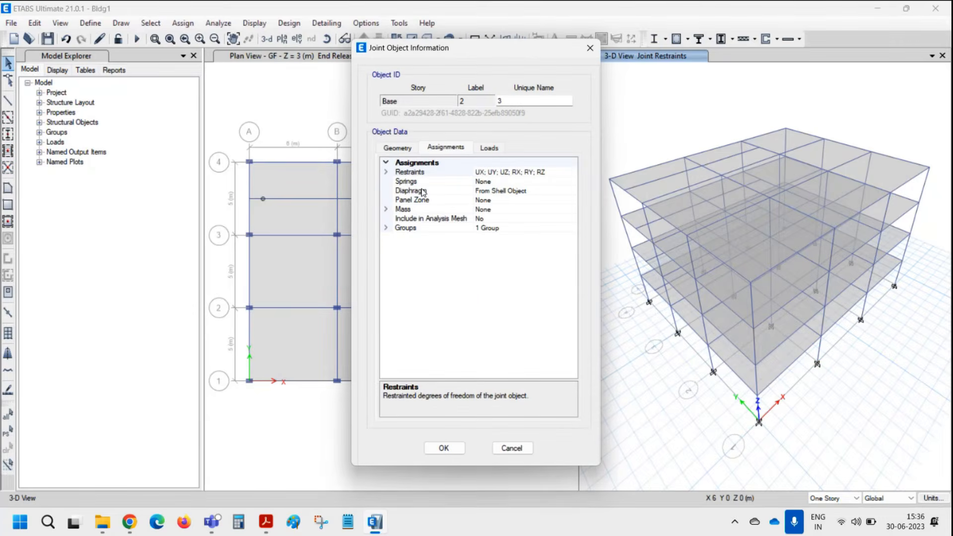
pyautogui.doubleClick(400, 172)
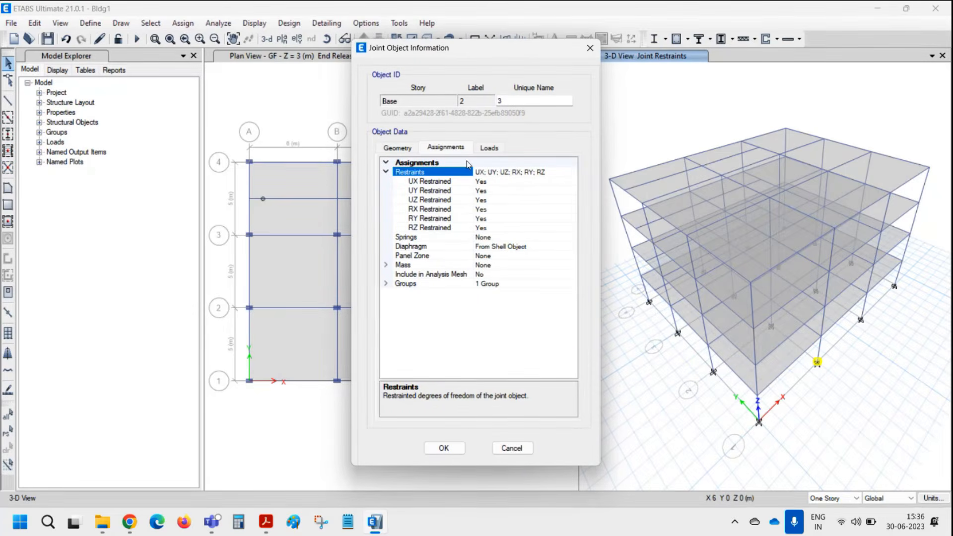
pyautogui.click(489, 147)
pyautogui.click(398, 147)
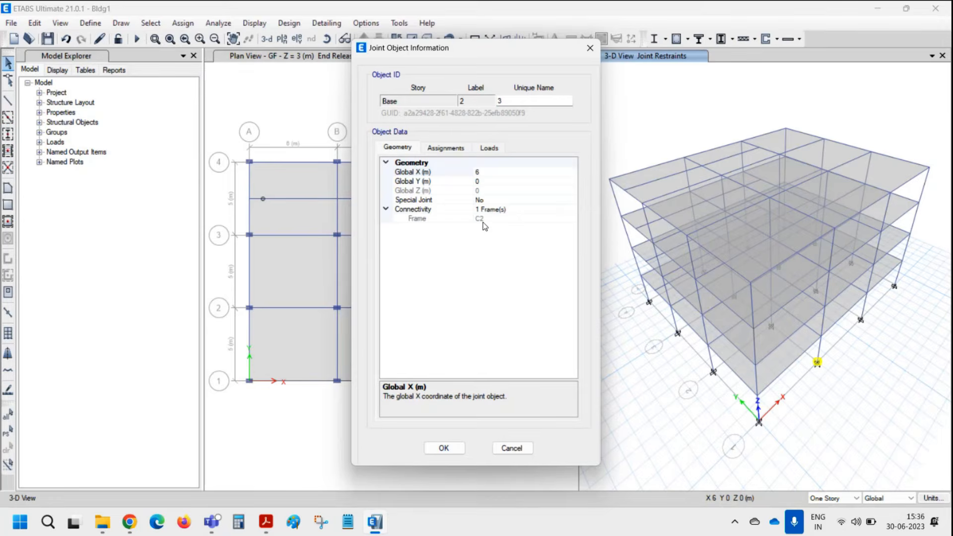
pyautogui.click(512, 448)
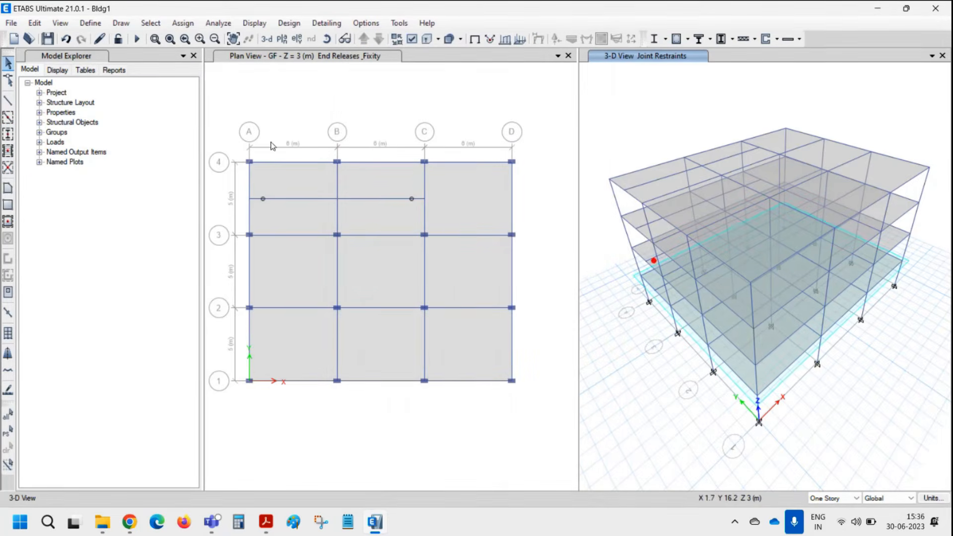
# Save the model and set the Modal load case to Do Not Run
pyautogui.click(47, 39)
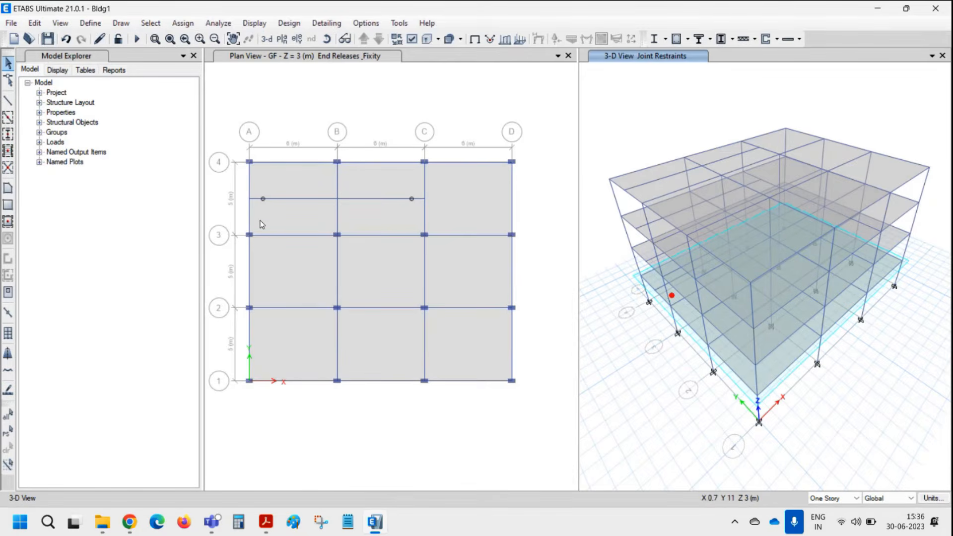
pyautogui.click(209, 24)
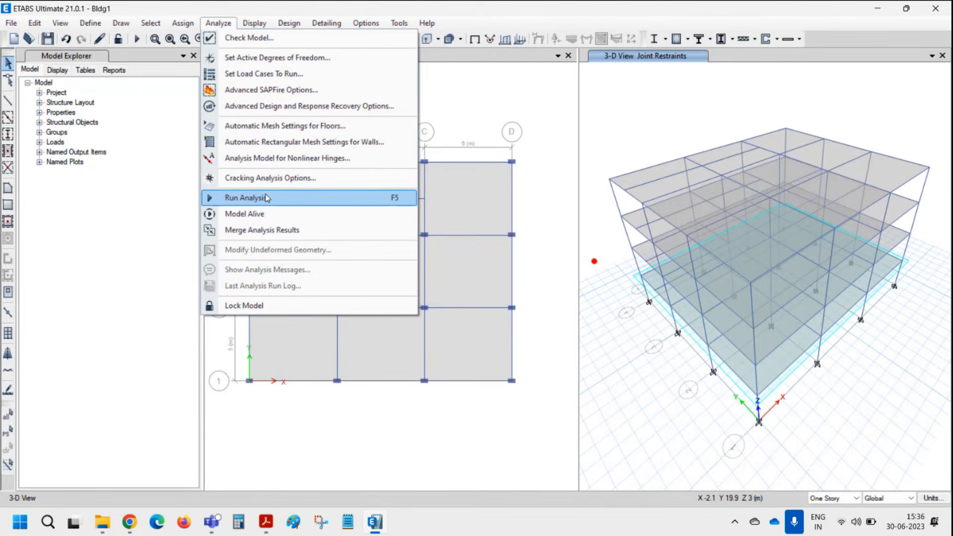
pyautogui.click(278, 79)
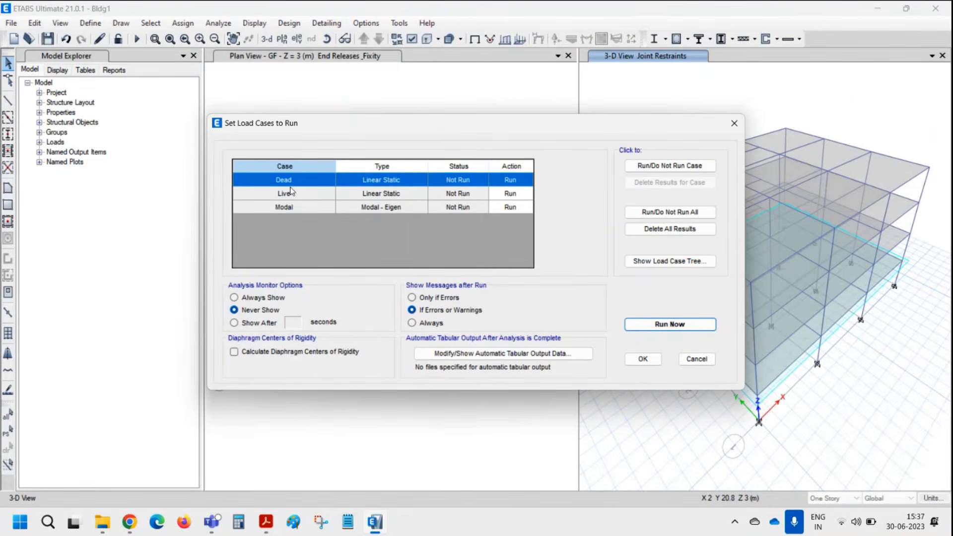
pyautogui.click(305, 209)
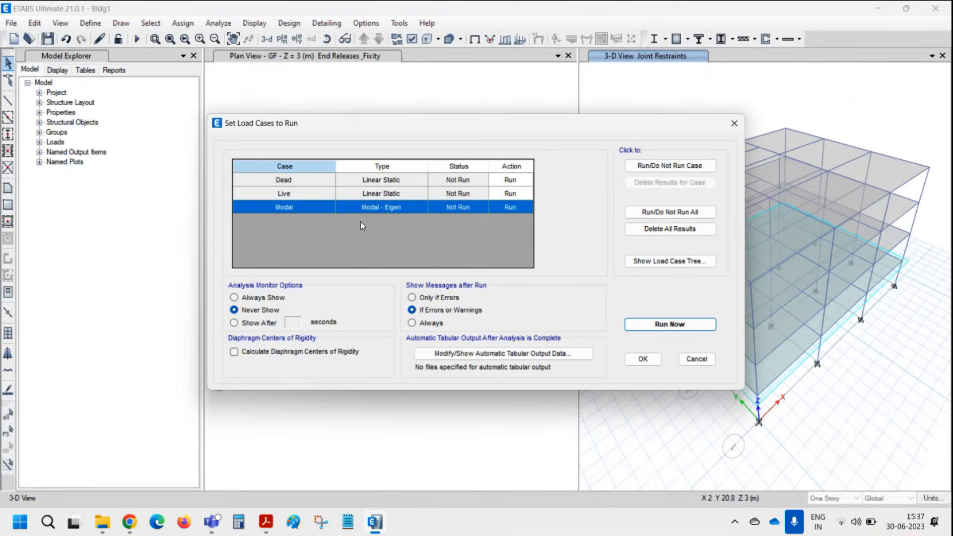
pyautogui.click(640, 166)
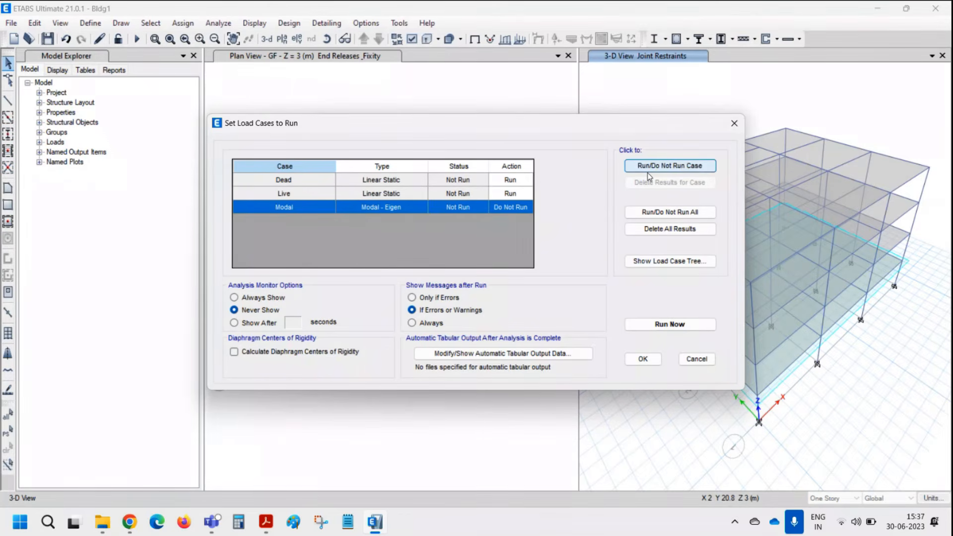
pyautogui.click(649, 363)
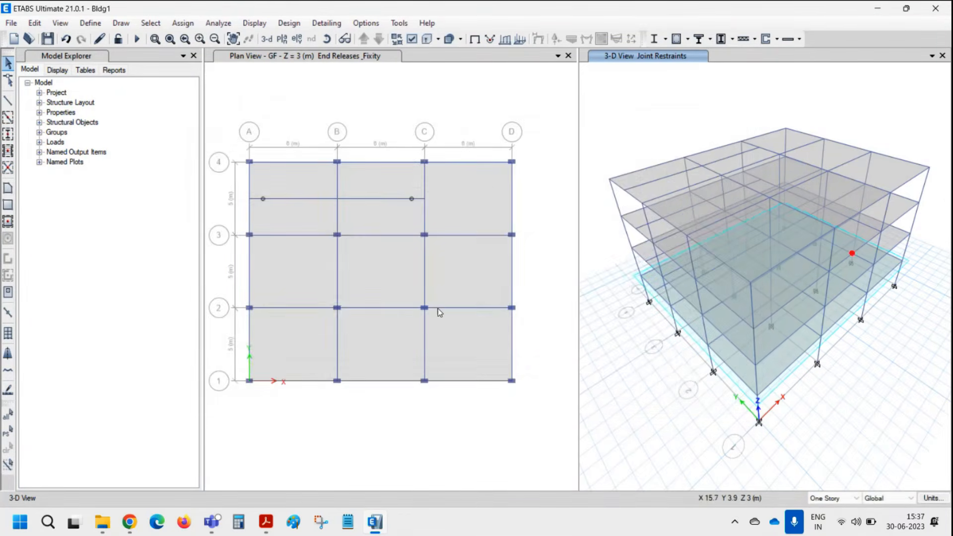
# Set the building's active degrees of freedom to Full 3D and run the analysis
pyautogui.click(219, 24)
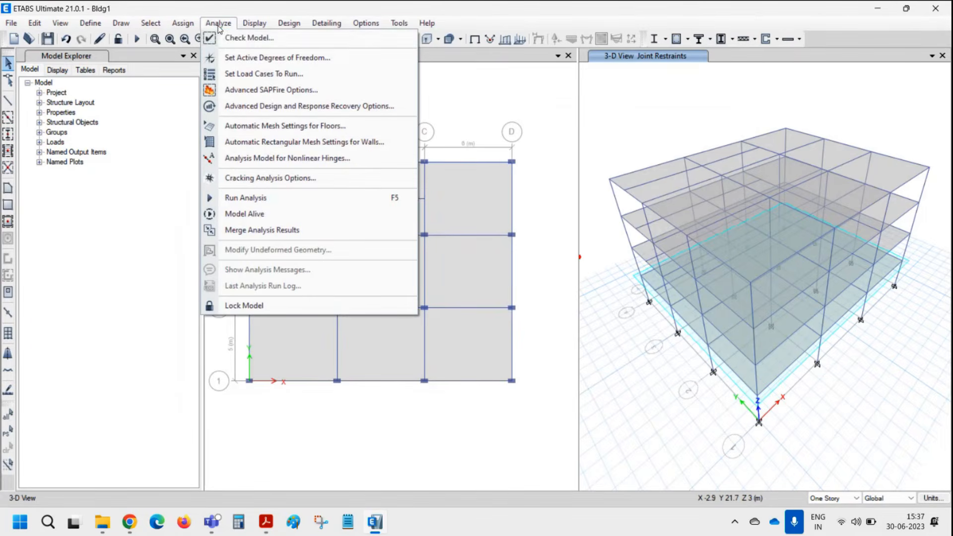
pyautogui.click(236, 60)
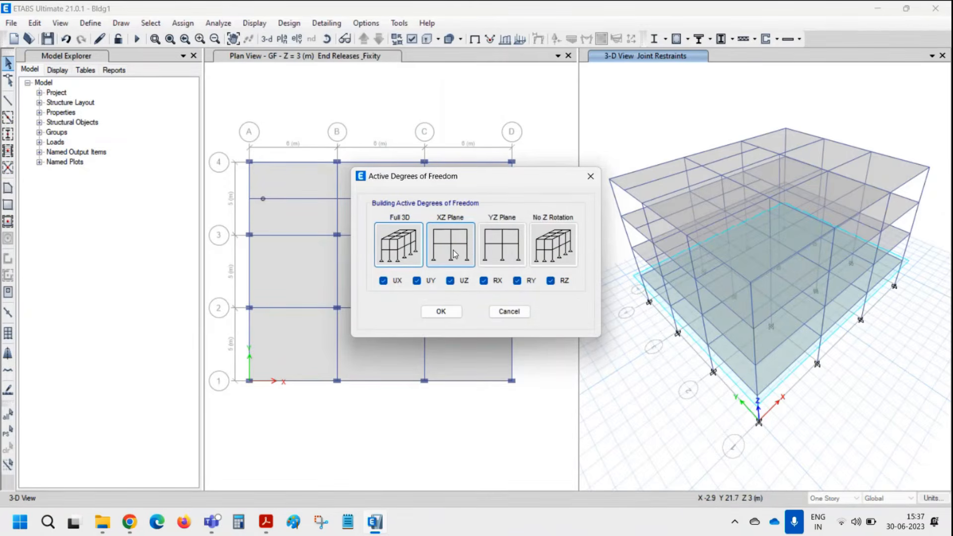
pyautogui.click(452, 248)
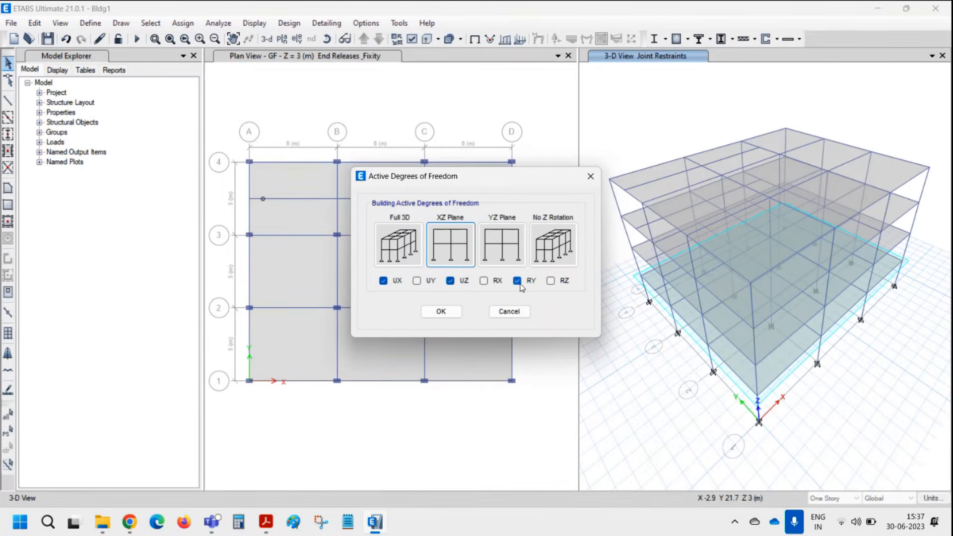
pyautogui.click(408, 248)
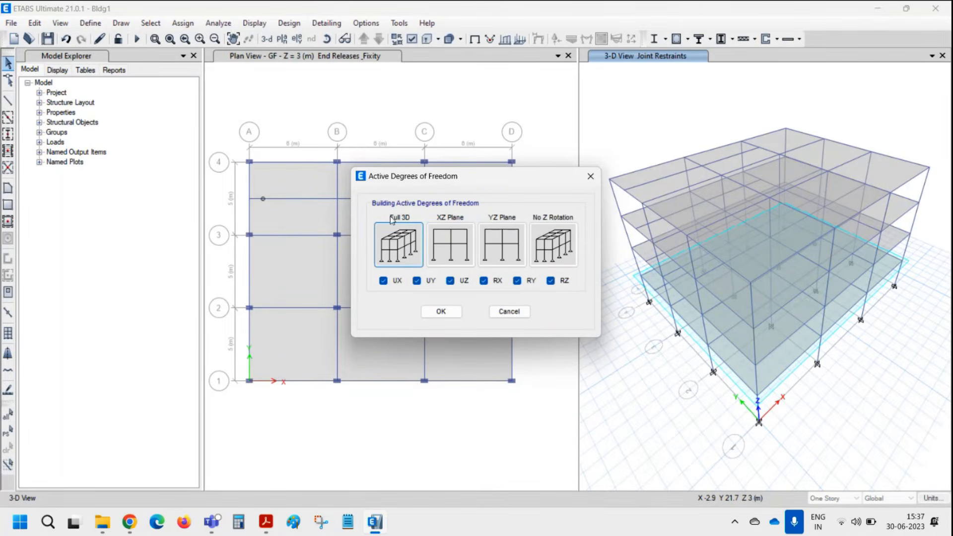
pyautogui.click(440, 311)
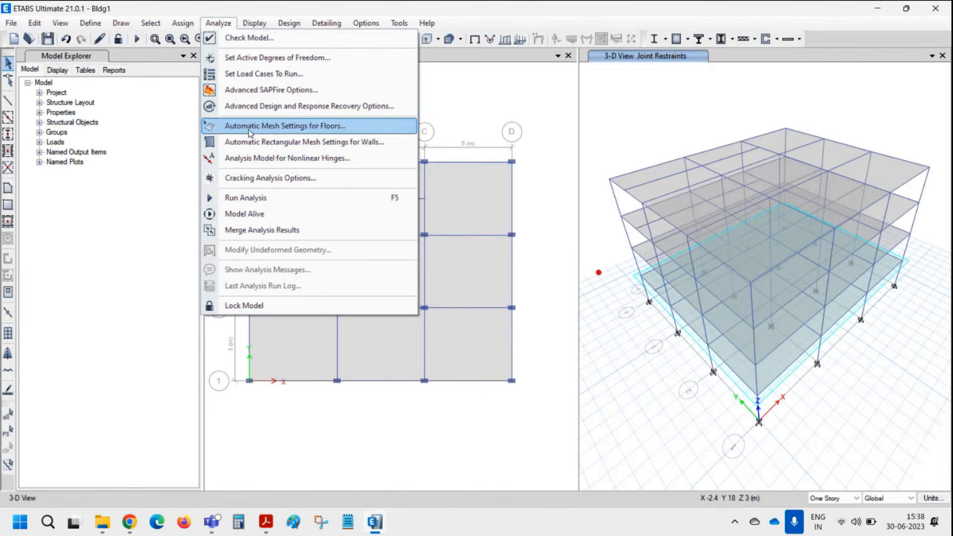
pyautogui.click(267, 199)
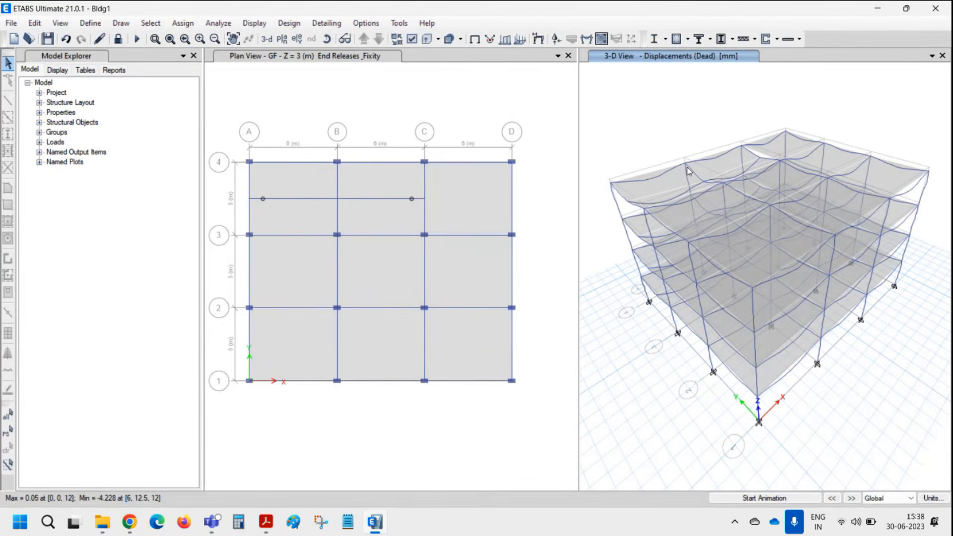
# Check the Dead-case point displacements of the roof corner joint at grid D-4, and play the deformed shape animation
pyautogui.moveTo(740, 148)
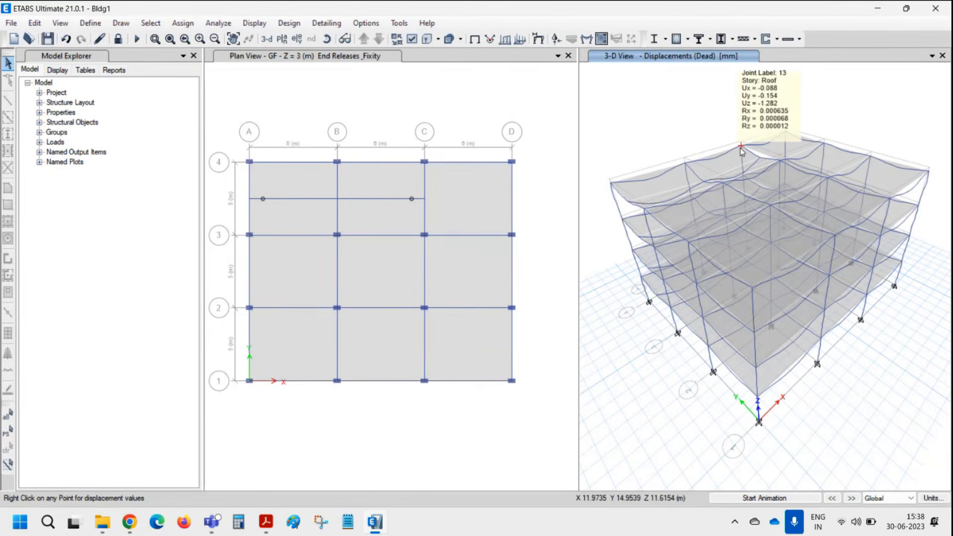
pyautogui.rightClick(786, 131)
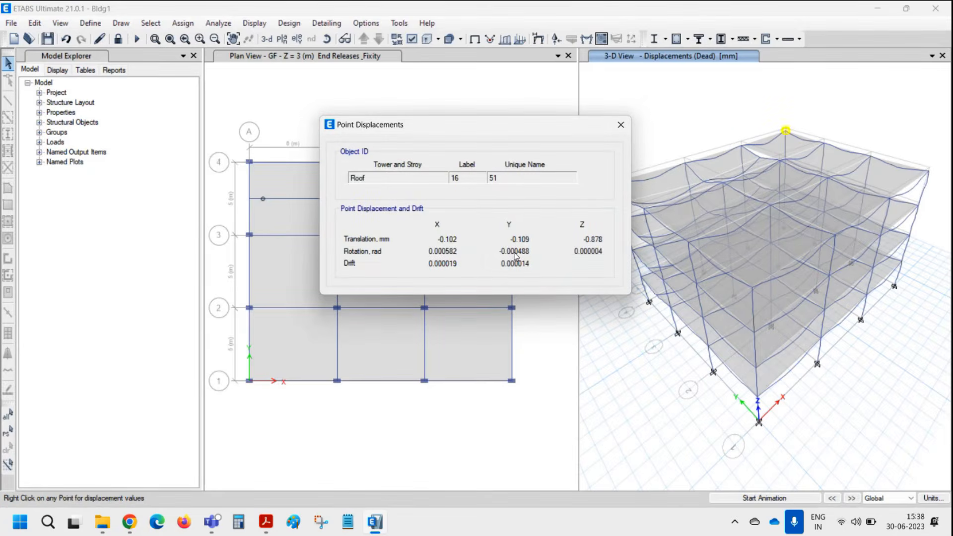
pyautogui.click(621, 127)
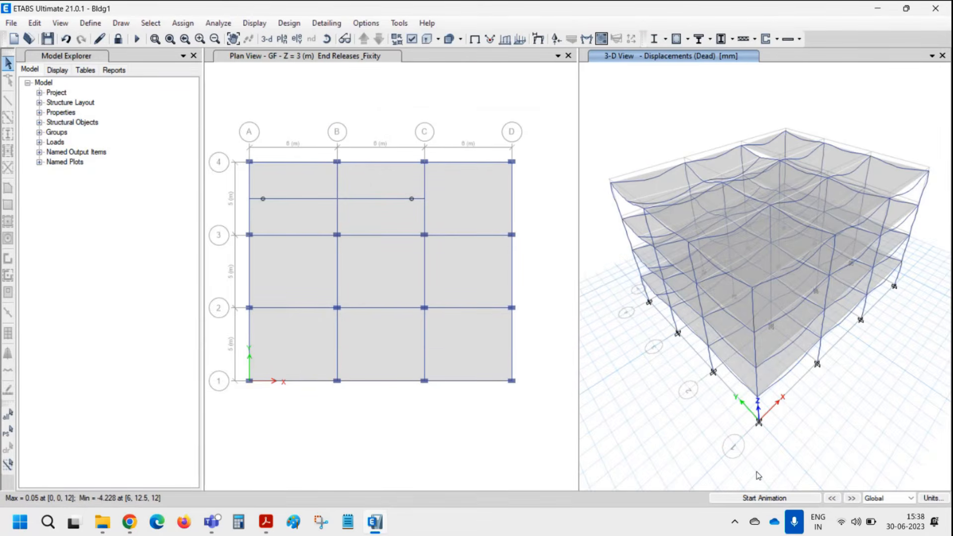
pyautogui.click(764, 498)
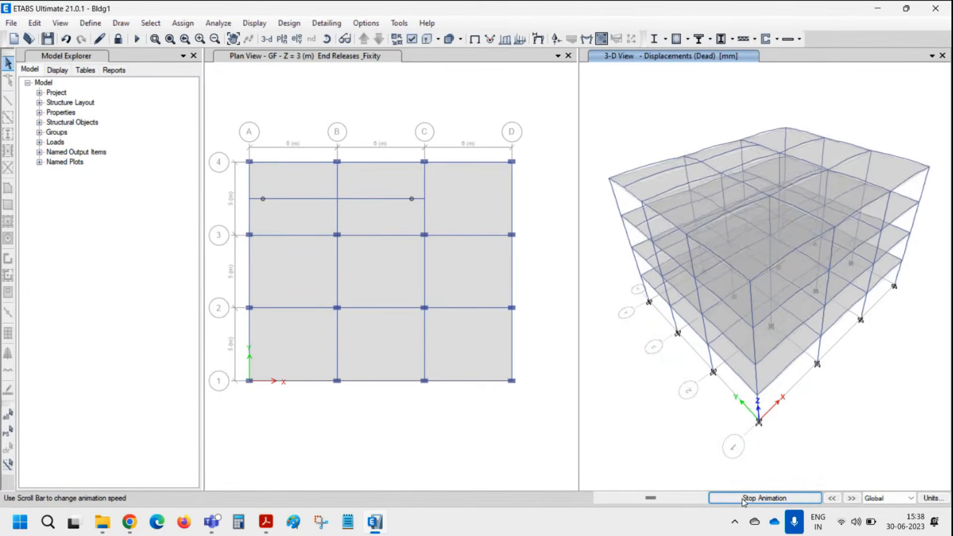
pyautogui.click(743, 499)
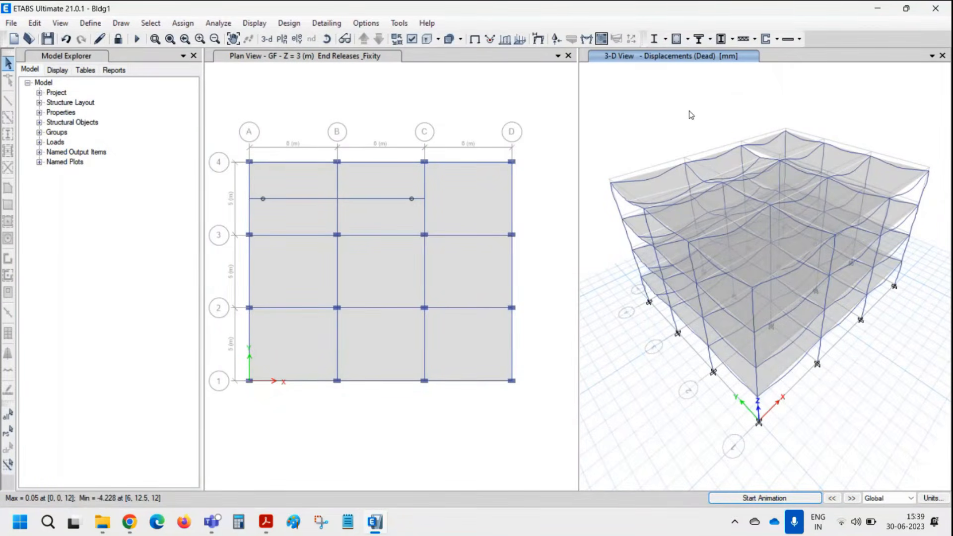
# Display the deformed shape for load combination DConS2 in the 3D view
pyautogui.click(254, 25)
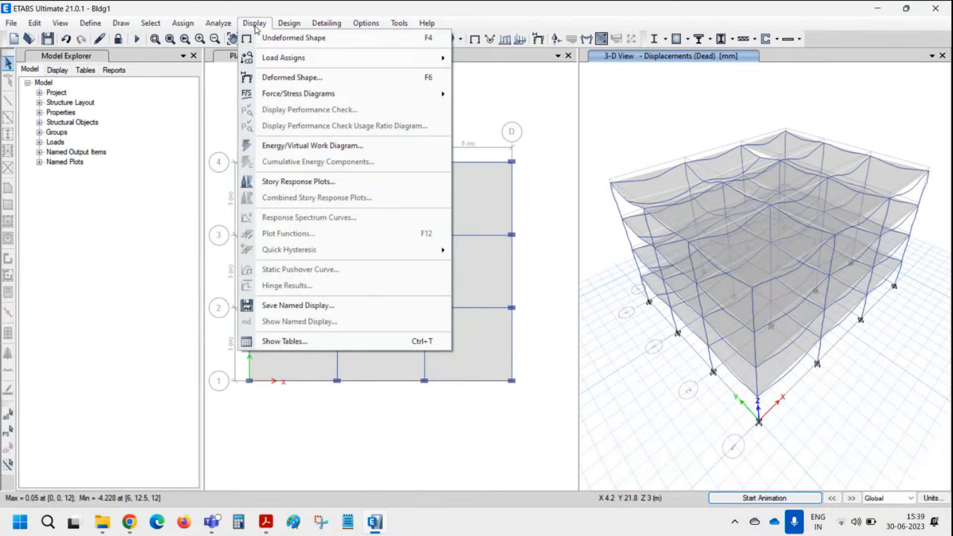
pyautogui.click(274, 78)
pyautogui.click(441, 96)
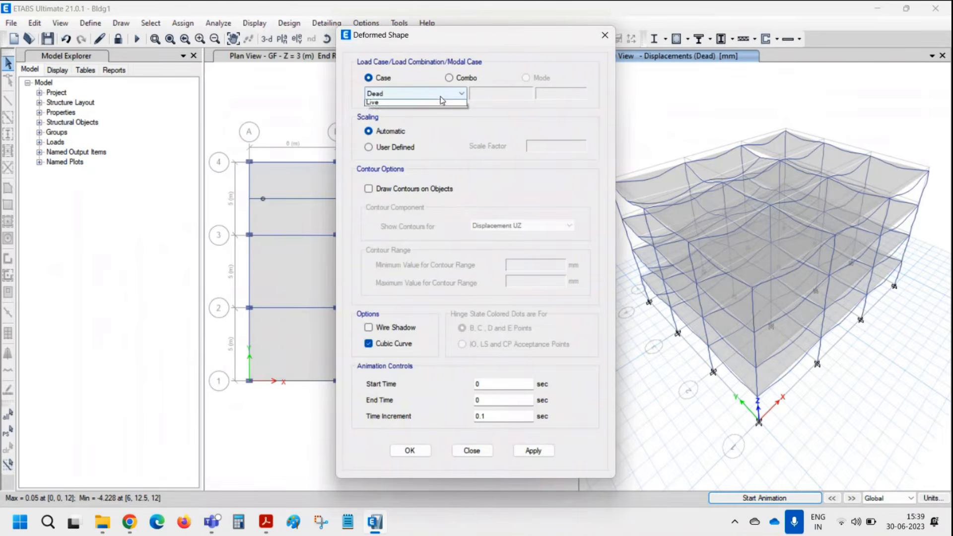
pyautogui.click(441, 100)
pyautogui.click(449, 78)
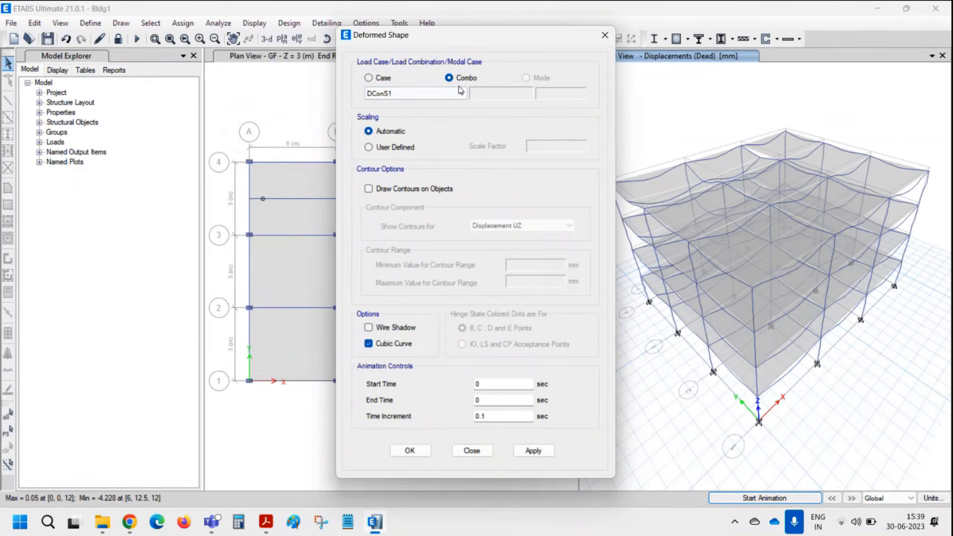
pyautogui.click(461, 93)
pyautogui.click(447, 107)
pyautogui.click(534, 450)
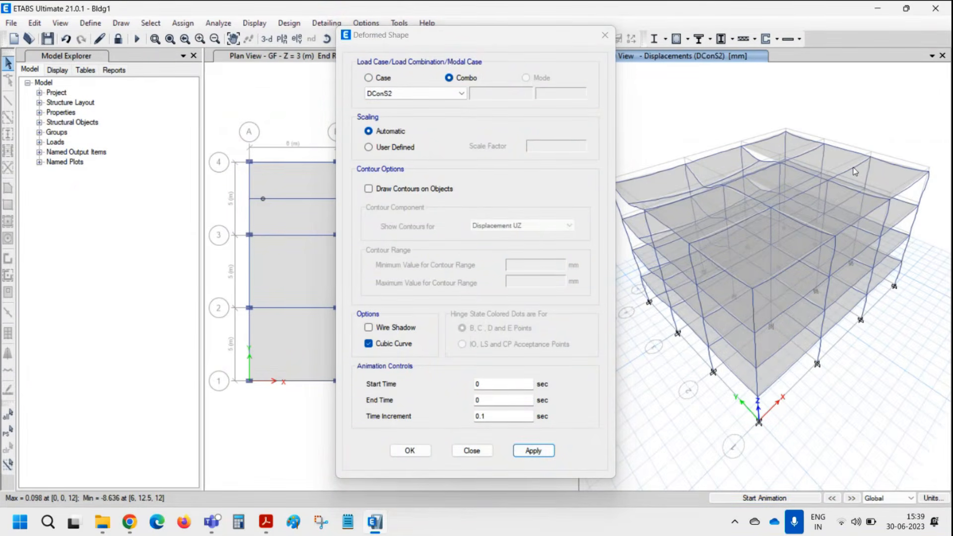
pyautogui.click(603, 40)
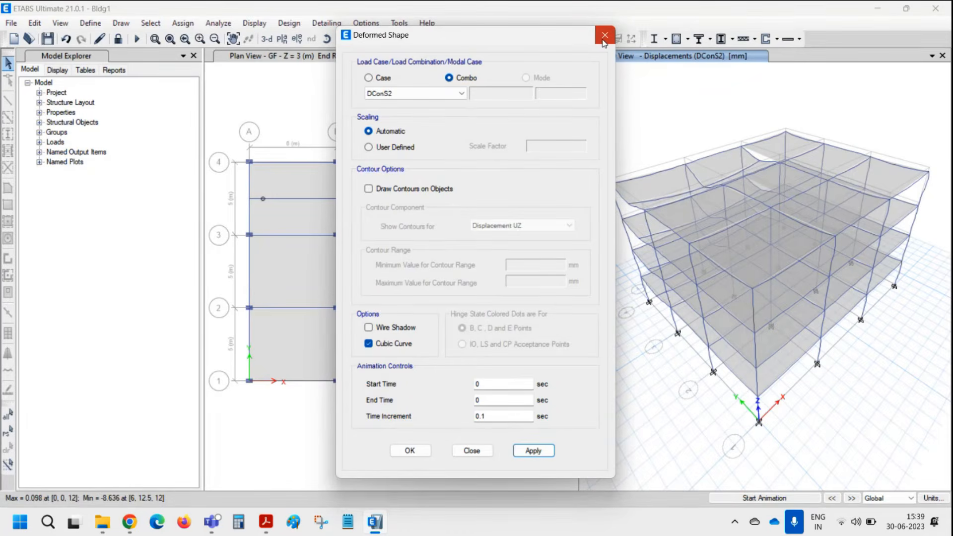
# Display the deformed shape for the Live case with Displacement UZ contours drawn on objects
pyautogui.click(431, 189)
pyautogui.click(398, 92)
pyautogui.click(382, 78)
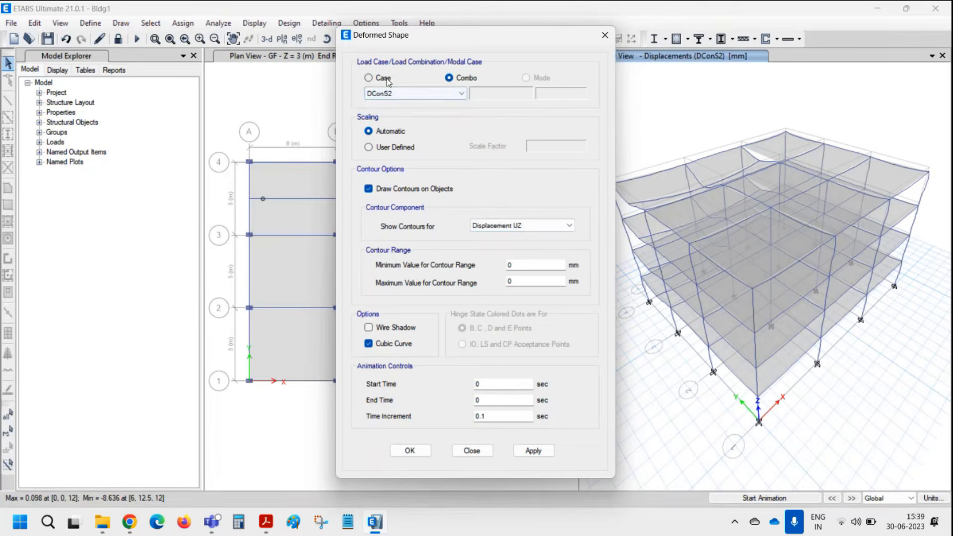
pyautogui.click(398, 94)
pyautogui.click(400, 110)
pyautogui.click(531, 450)
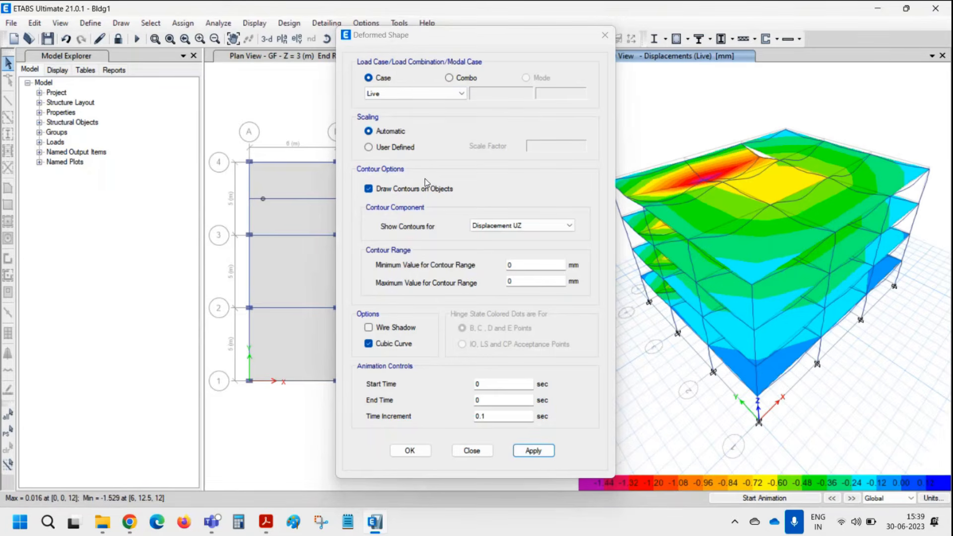
# Turn off the contours on the Live deformed shape and finish the deformed shape settings
pyautogui.click(392, 193)
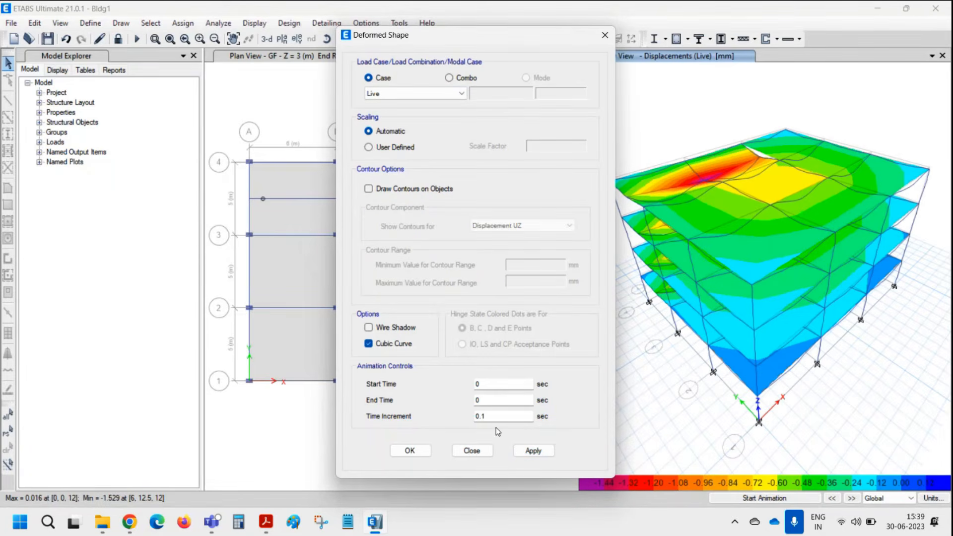
pyautogui.click(531, 450)
pyautogui.click(472, 450)
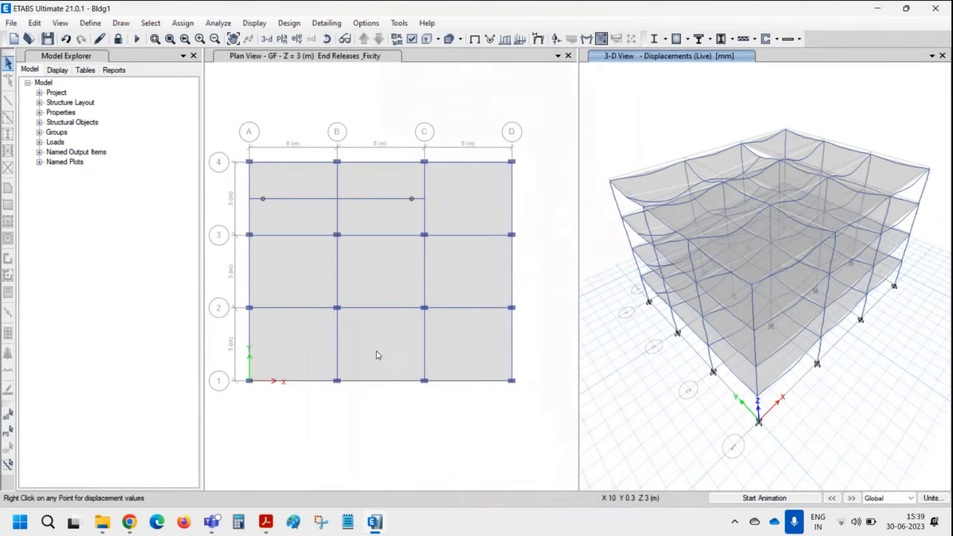
pyautogui.click(253, 24)
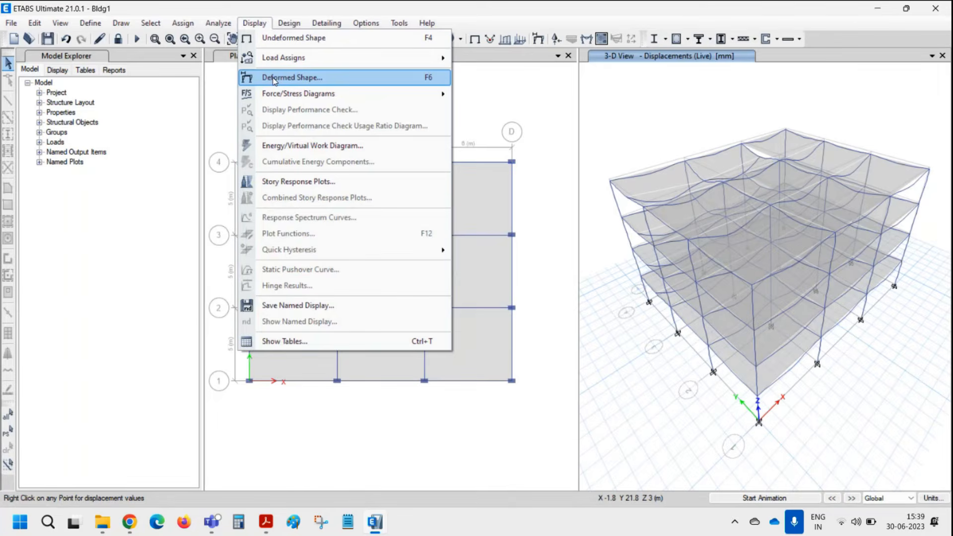
pyautogui.click(257, 24)
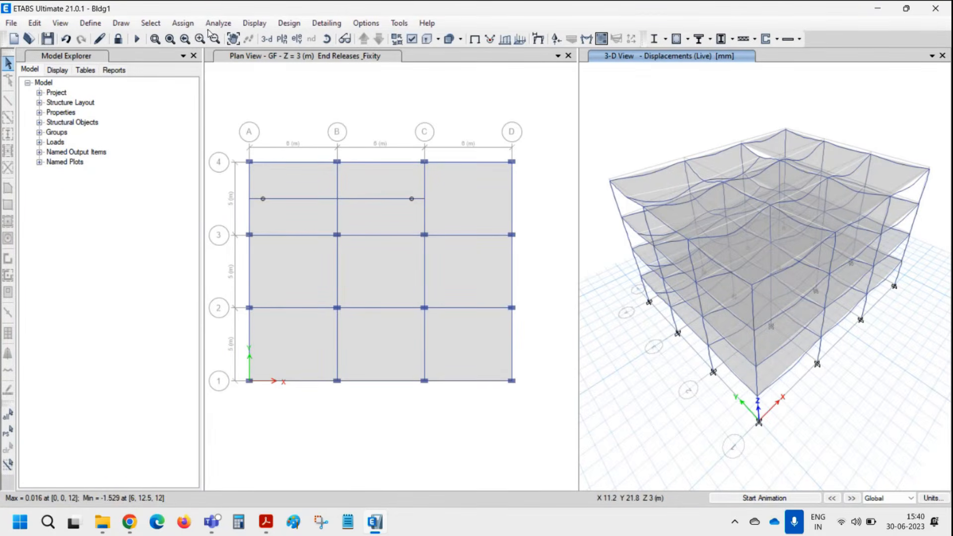
# Shrink the objects in the 3D view and examine the individual deformed members and slabs from another side
pyautogui.click(396, 40)
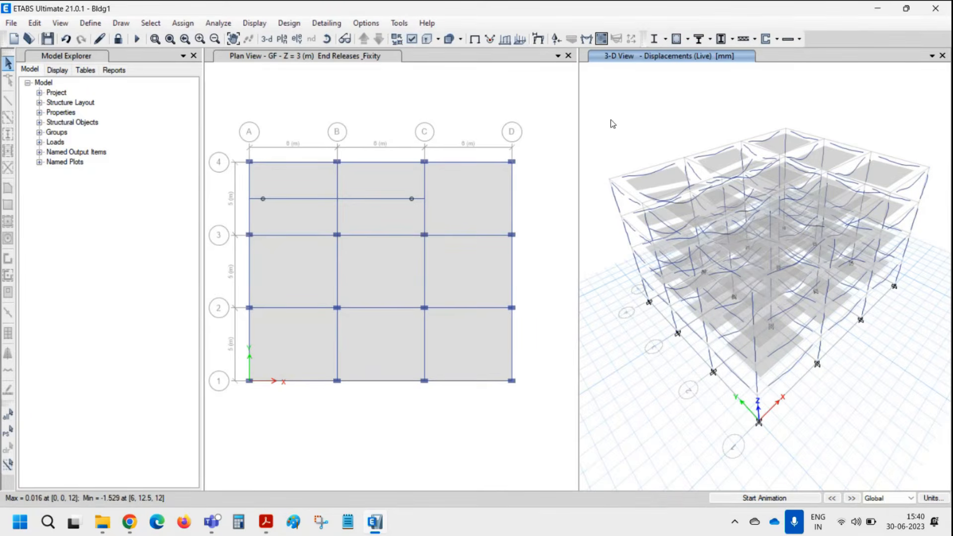
pyautogui.click(327, 39)
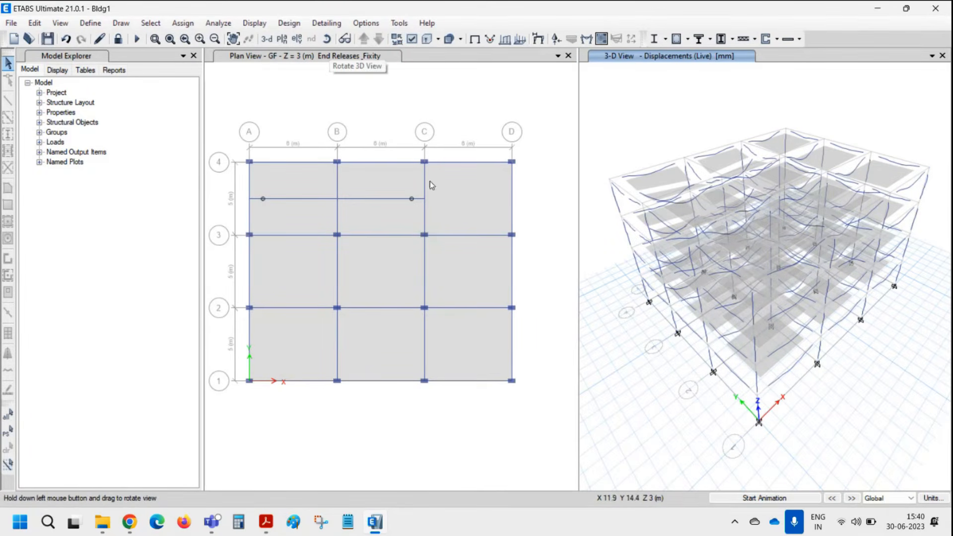
pyautogui.moveTo(847, 352); pyautogui.dragTo(727, 321)
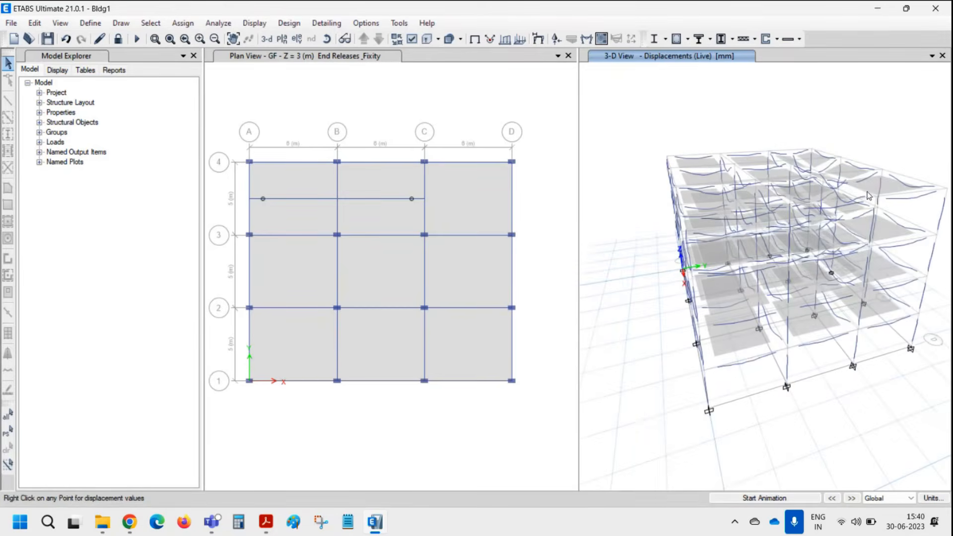
pyautogui.scroll(3, 841, 162)
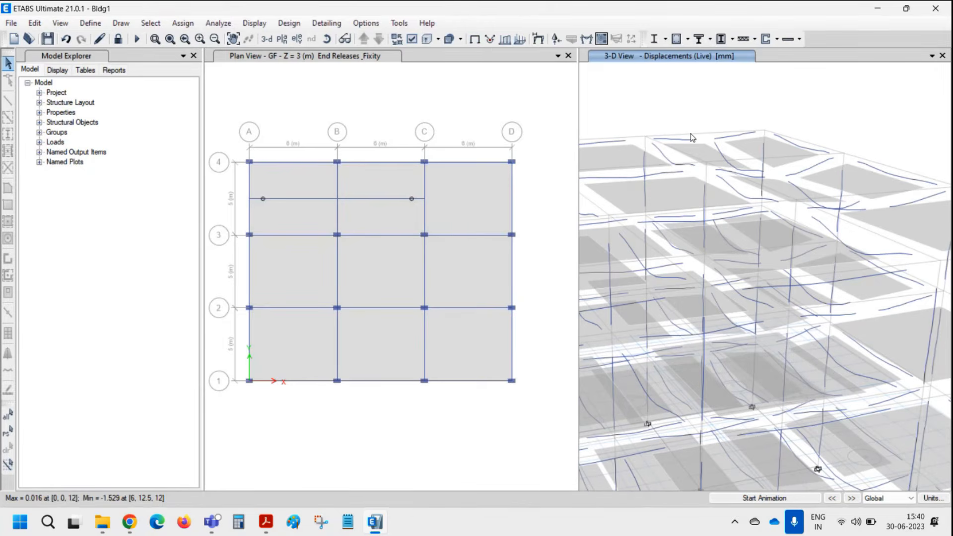
# Shrink the objects in the GF plan view and turn object shrinking off in the 3D view
pyautogui.click(291, 185)
pyautogui.click(304, 184)
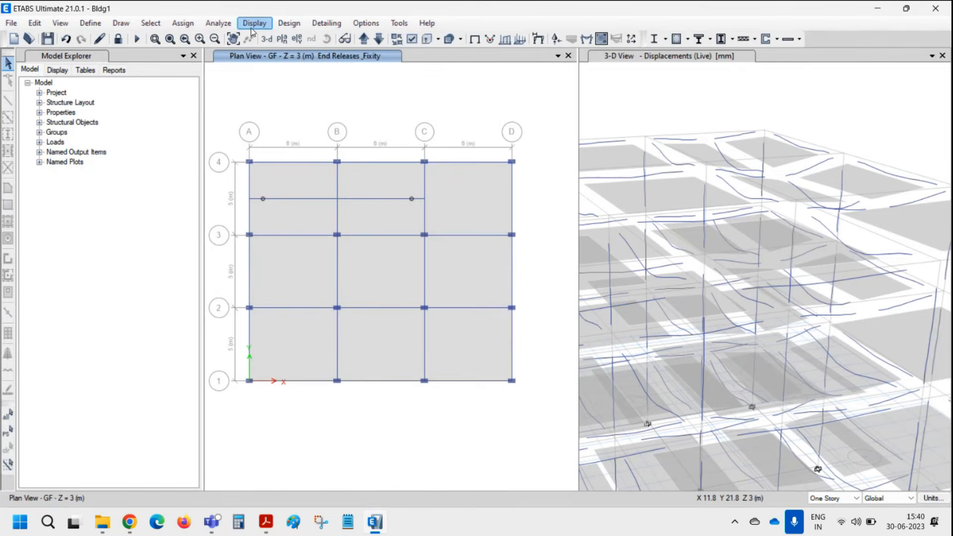
pyautogui.click(396, 39)
pyautogui.click(640, 114)
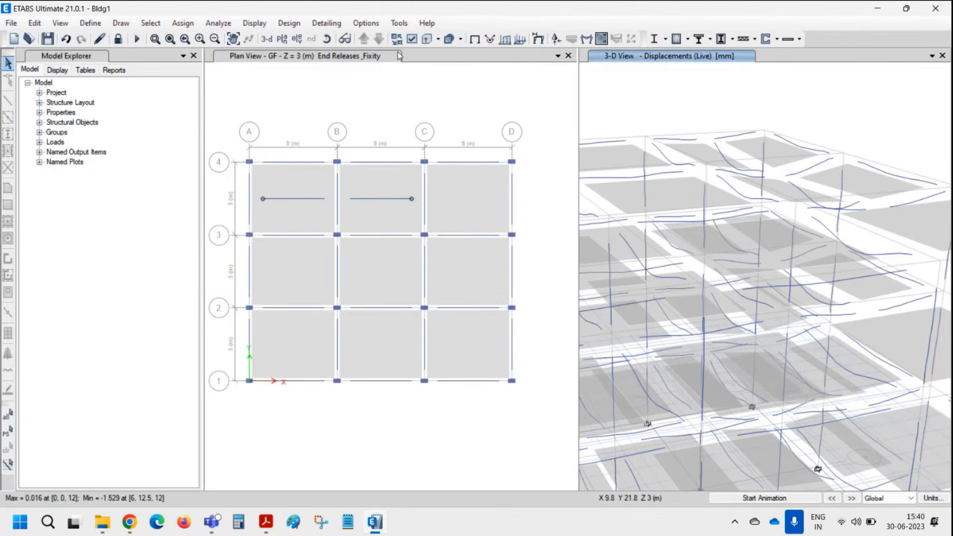
pyautogui.click(397, 39)
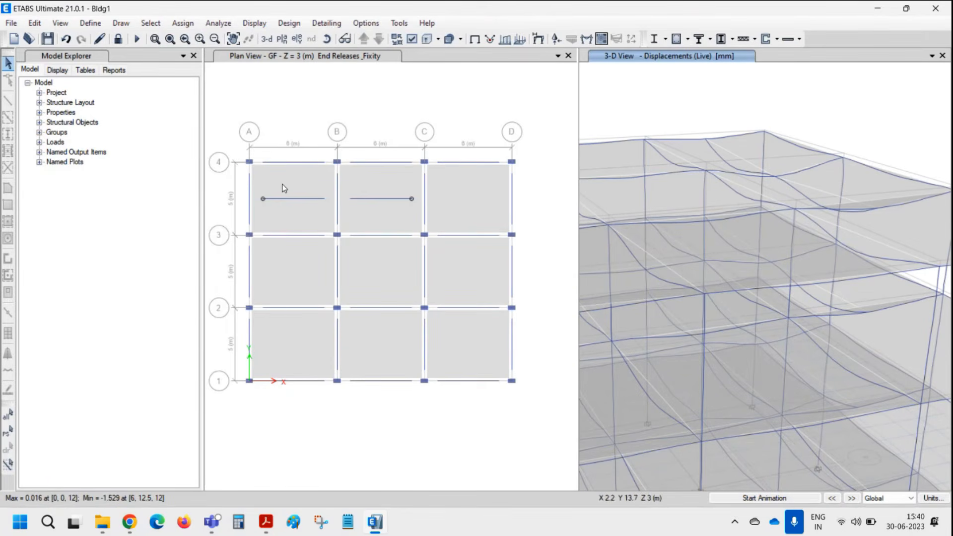
# Return the 3D view to the undeformed shape and view the whole building from the grid A-1 corner
pyautogui.click(259, 25)
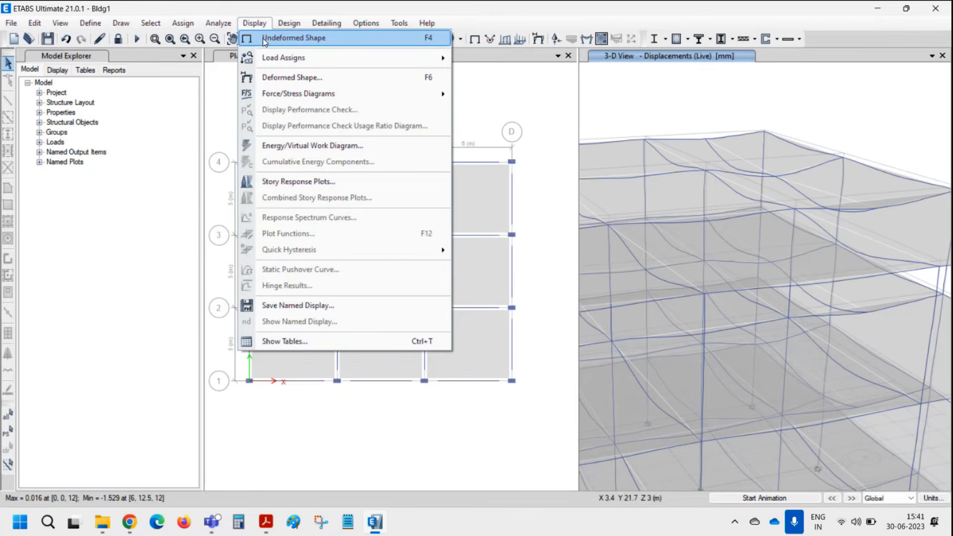
pyautogui.click(293, 38)
pyautogui.scroll(-5, 705, 150)
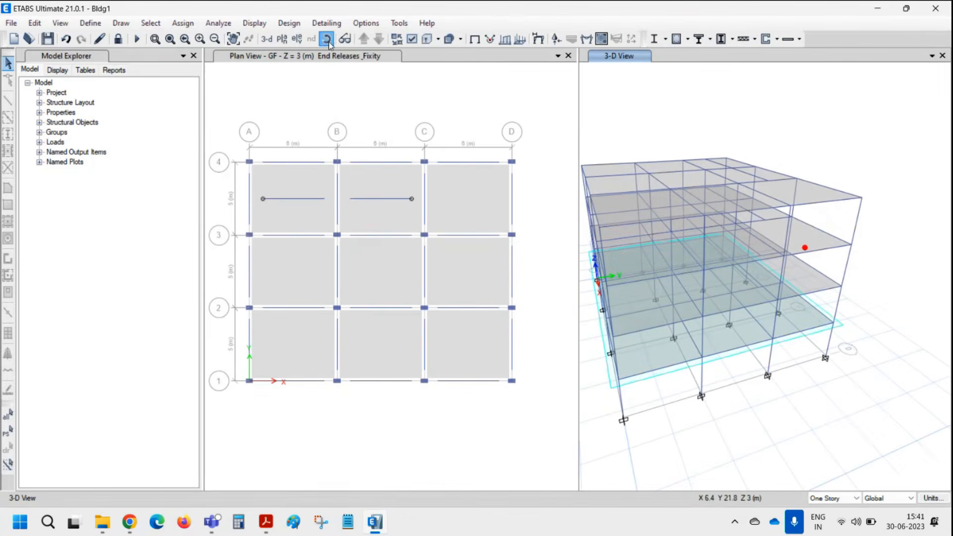
pyautogui.moveTo(630, 299); pyautogui.dragTo(753, 290)
pyautogui.moveTo(675, 185); pyautogui.dragTo(762, 193, button='middle')
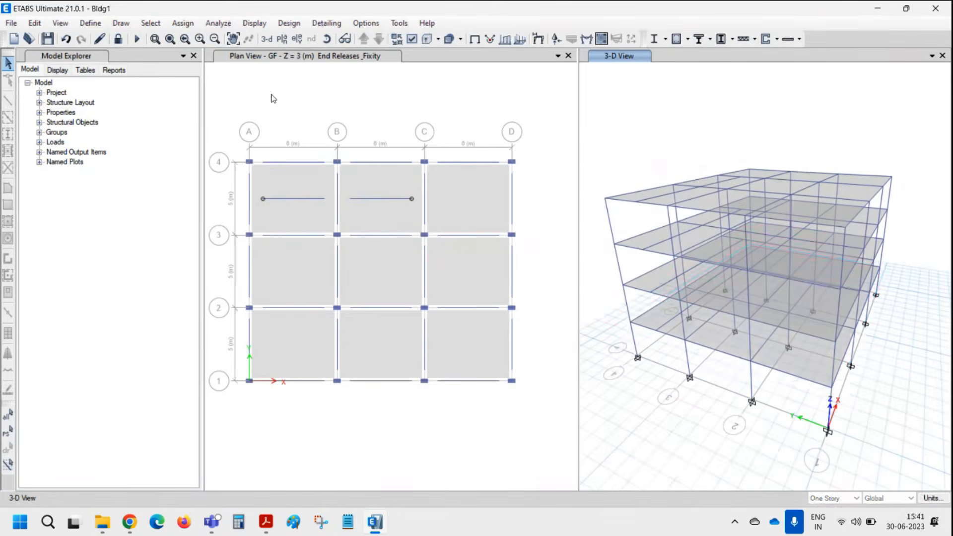
# Display the Dead span loading applied directly to the frame objects as forces, including joint loads and loading values
pyautogui.click(255, 23)
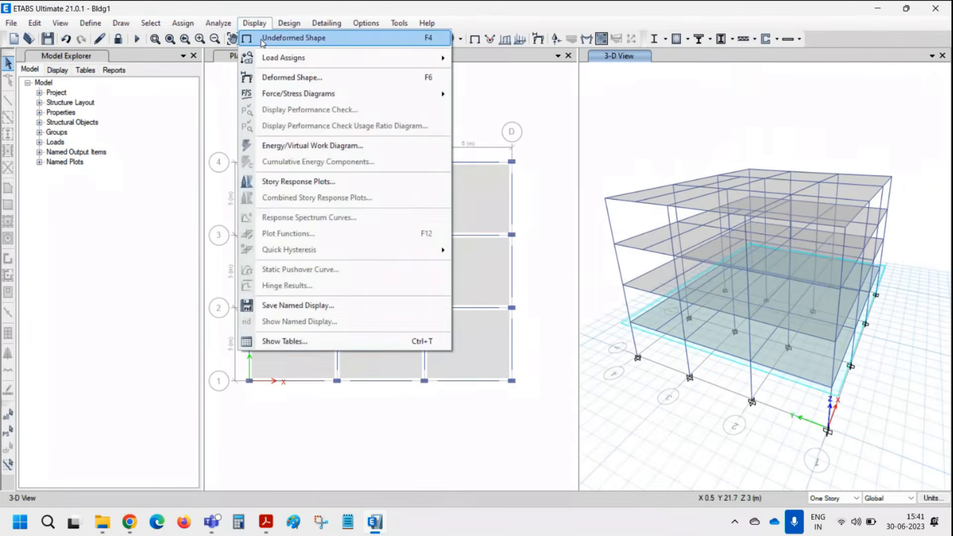
pyautogui.moveTo(273, 62)
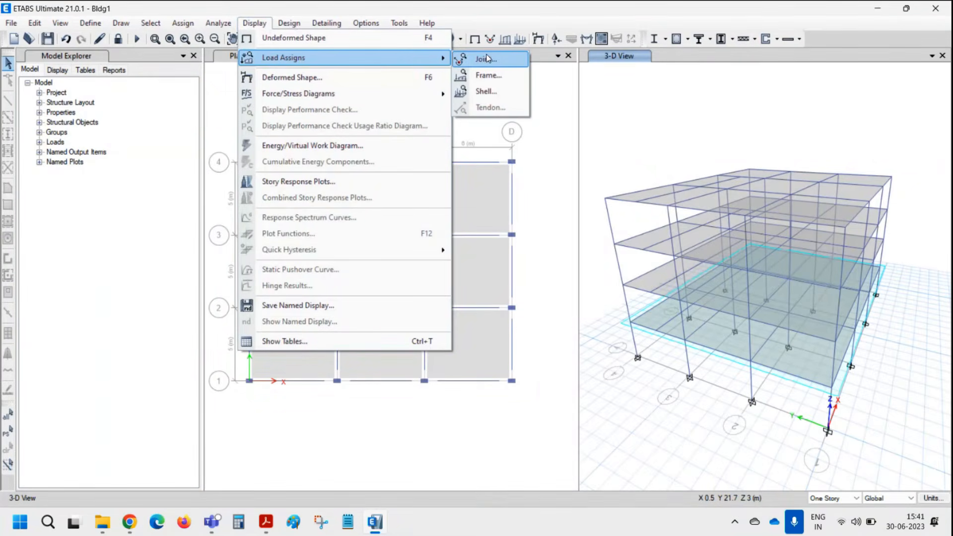
pyautogui.click(488, 77)
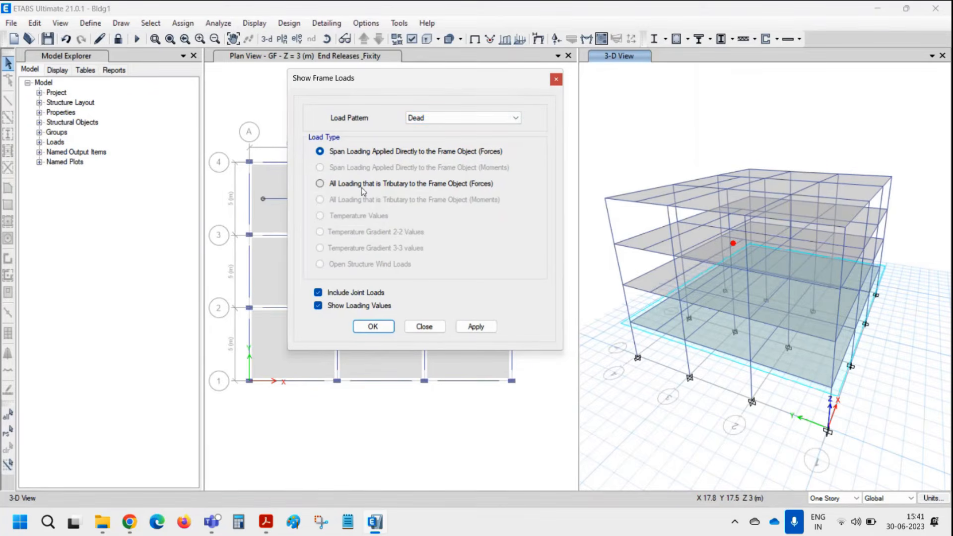
pyautogui.click(396, 188)
pyautogui.click(439, 148)
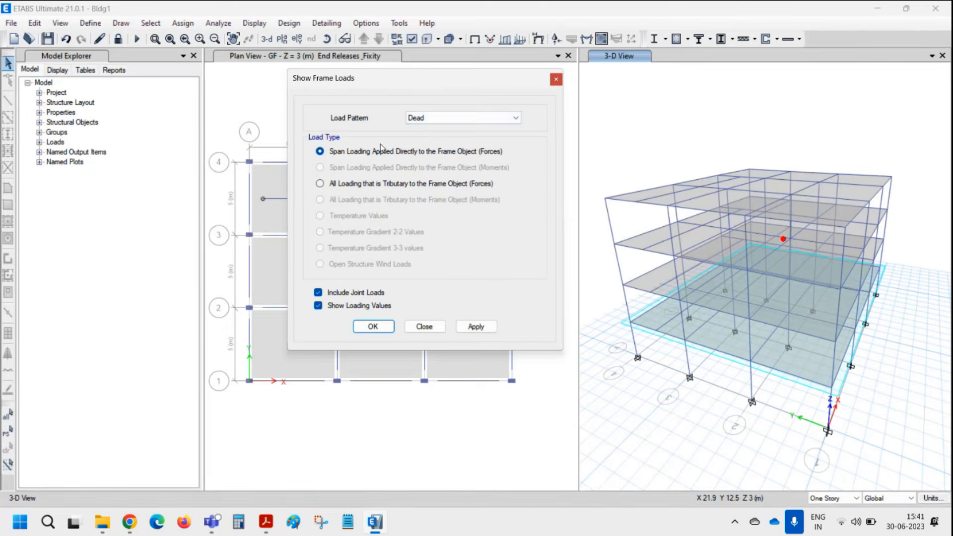
pyautogui.click(474, 328)
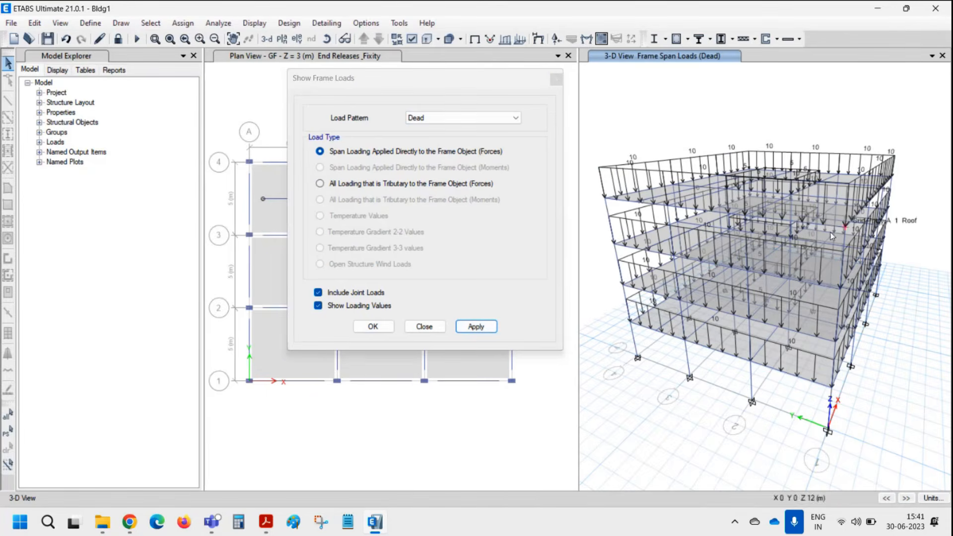
# Display all Dead loading that is tributary to the frame objects as forces, and examine it on the roof beams
pyautogui.click(382, 186)
pyautogui.click(476, 326)
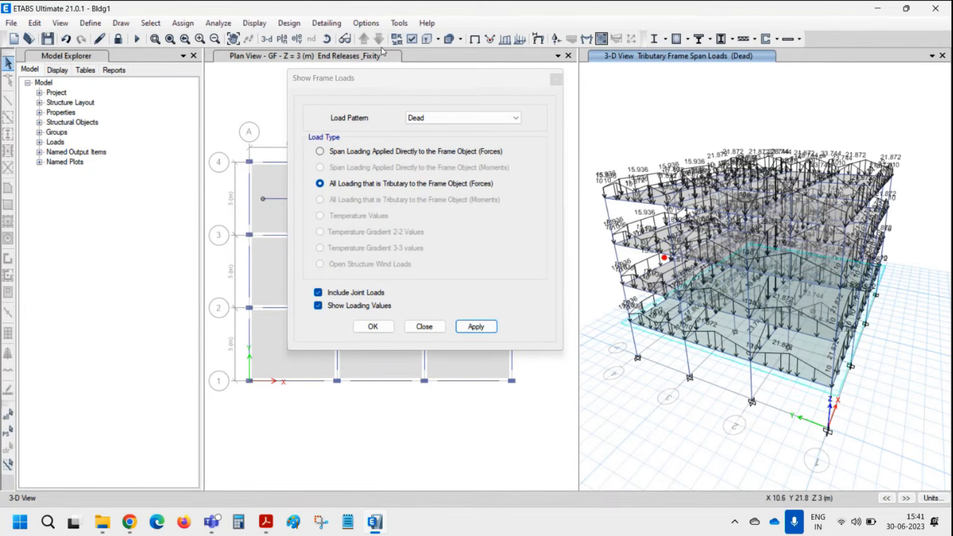
pyautogui.moveTo(768, 191); pyautogui.dragTo(789, 219)
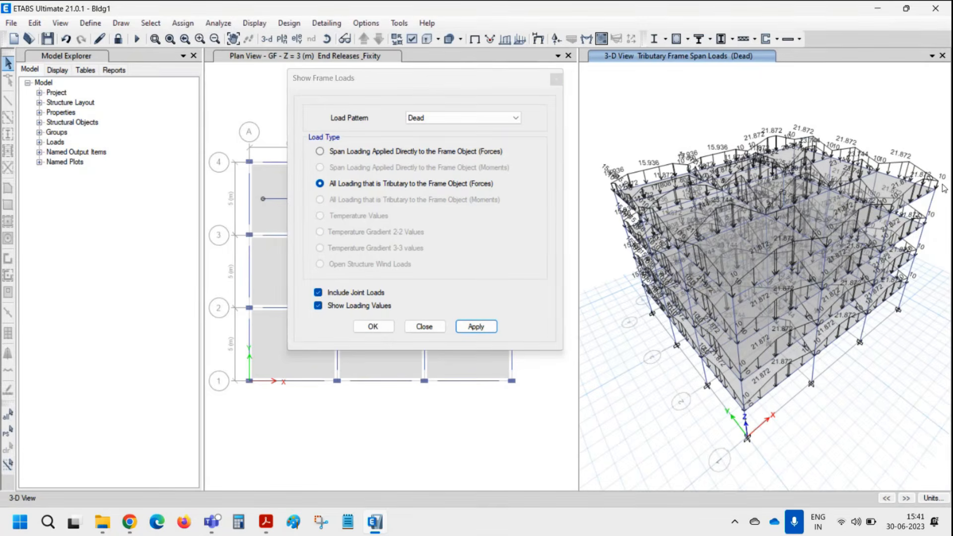
pyautogui.scroll(3, 949, 197)
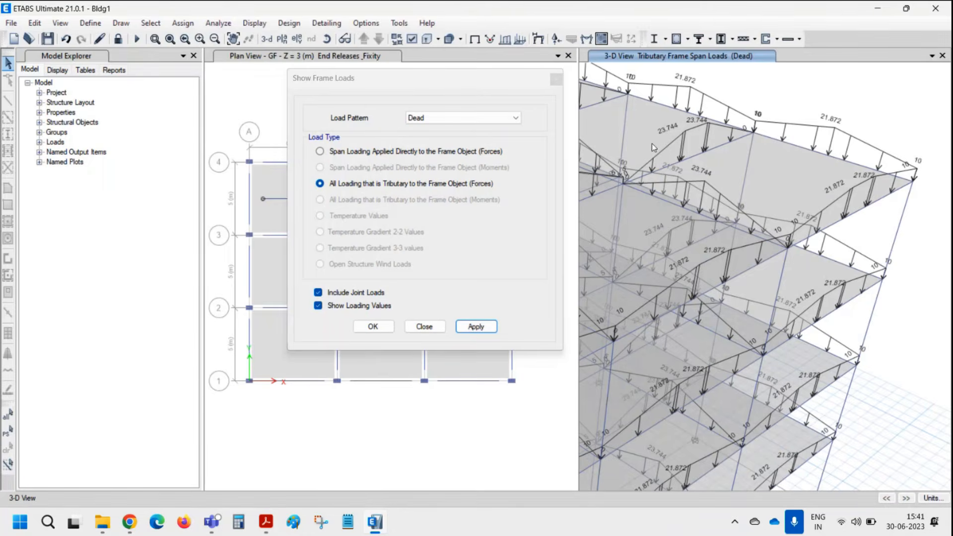
# Display all Live loading that is tributary to the frame objects as forces, and examine it across the upper floors in 3D
pyautogui.click(432, 132)
pyautogui.click(433, 118)
pyautogui.click(431, 134)
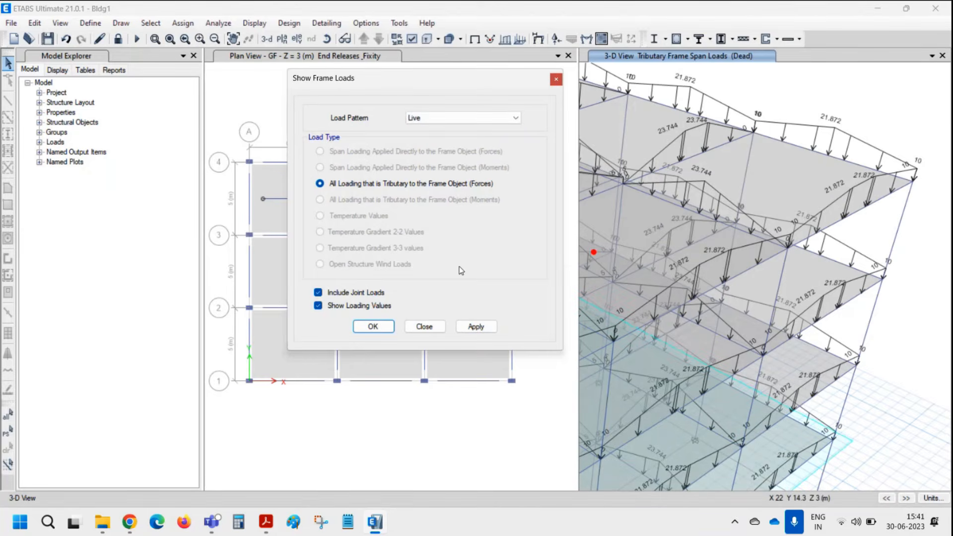
pyautogui.click(478, 326)
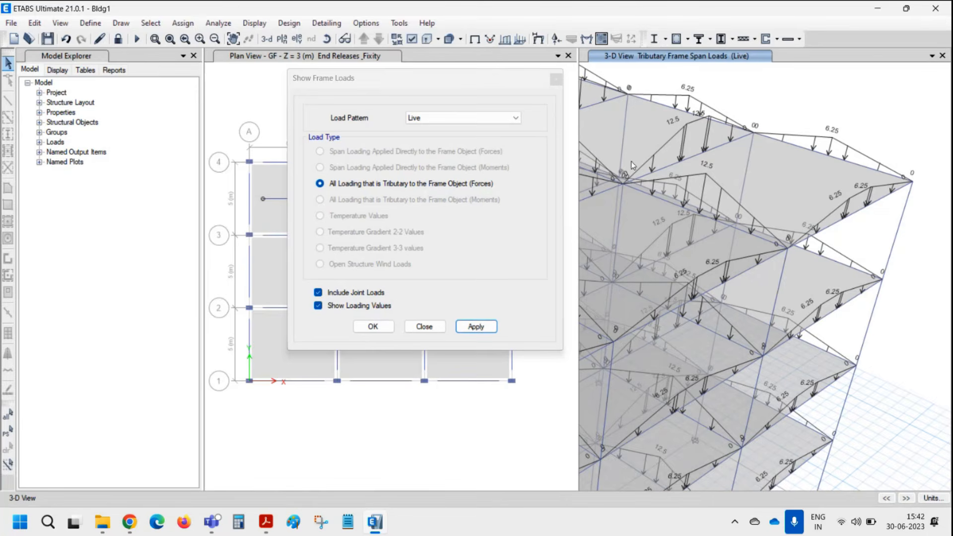
pyautogui.click(430, 327)
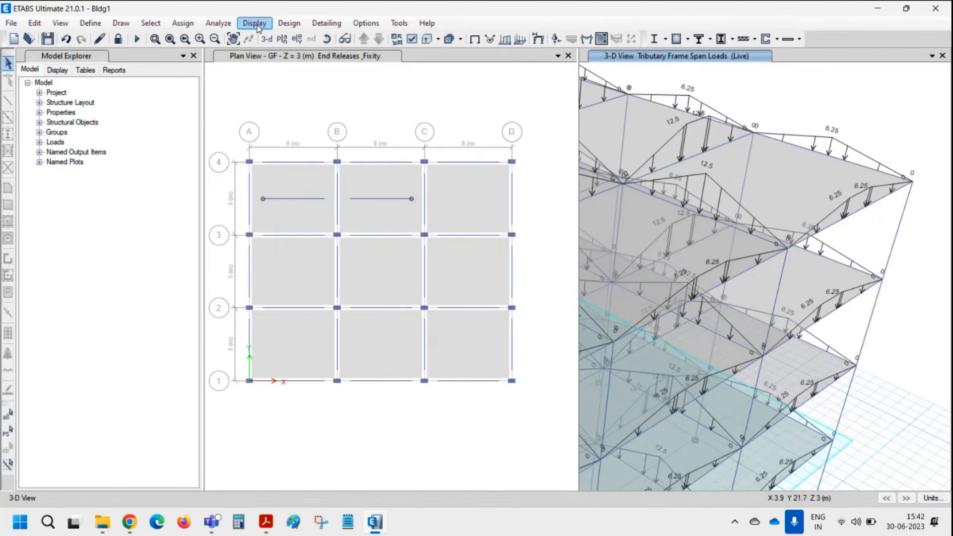
pyautogui.scroll(-5, 914, 273)
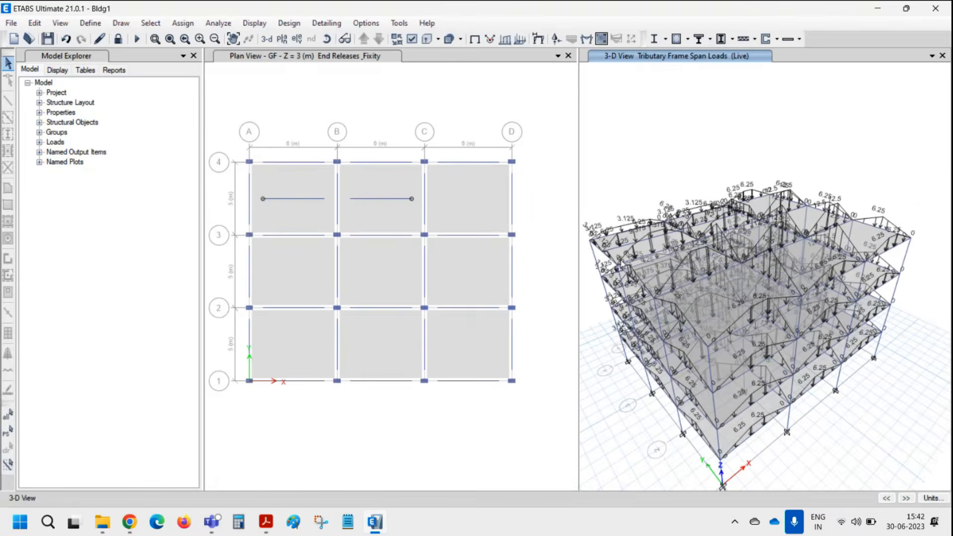
pyautogui.scroll(5, 634, 242)
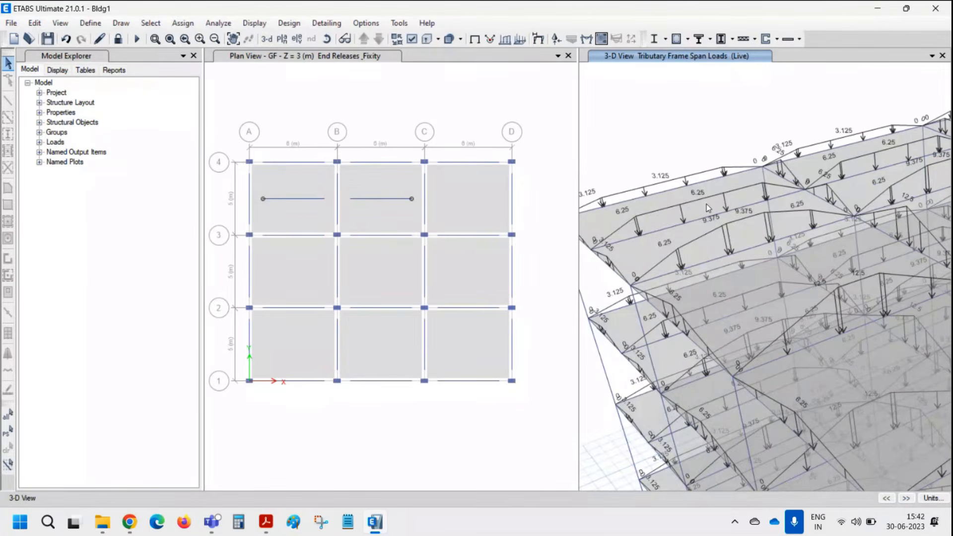
pyautogui.keyDown('shift'); pyautogui.moveTo(751, 250); pyautogui.dragTo(663, 259, button='middle'); pyautogui.keyUp('shift')
pyautogui.scroll(-5, 768, 248)
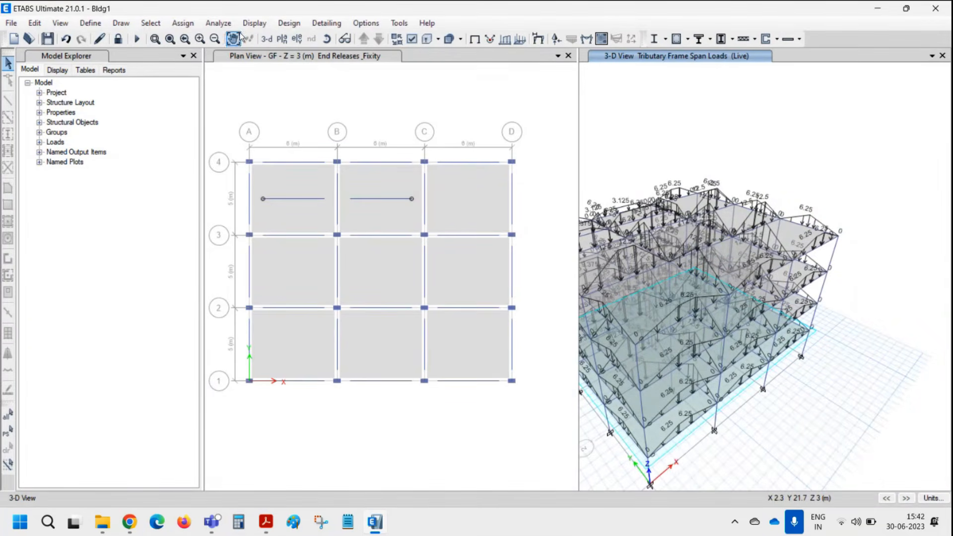
# Return the 3D view to the undeformed shape and plot the Fz support reactions for the Dead case as arrows
pyautogui.click(254, 23)
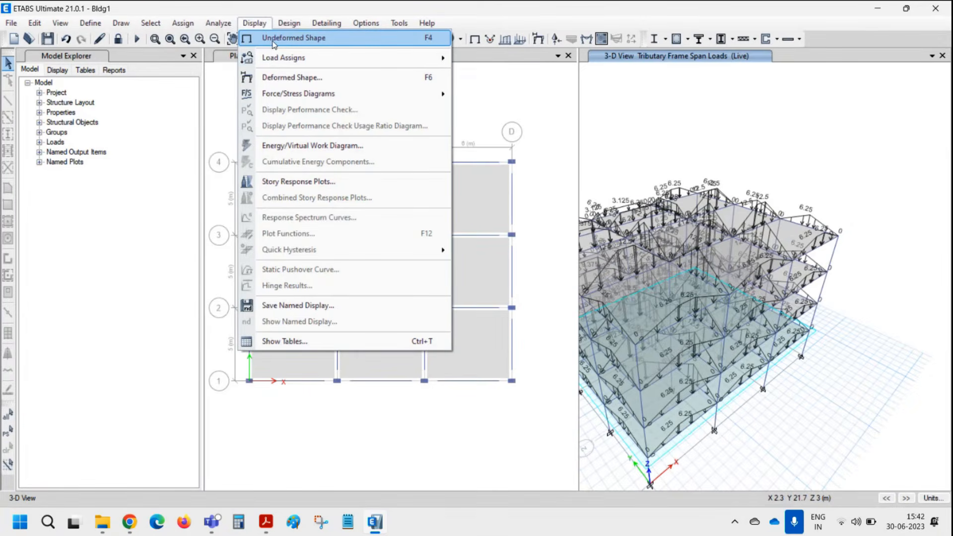
pyautogui.click(273, 40)
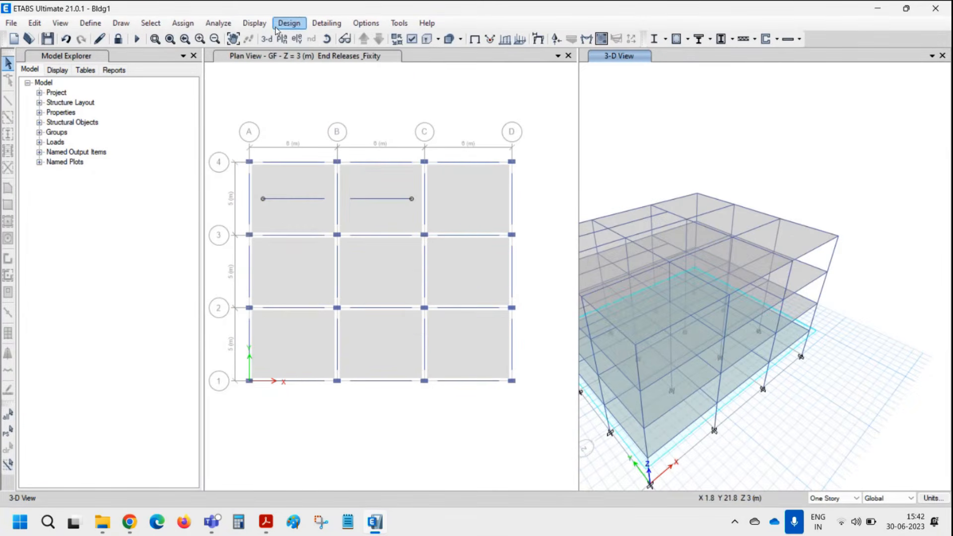
pyautogui.click(254, 23)
pyautogui.moveTo(290, 98)
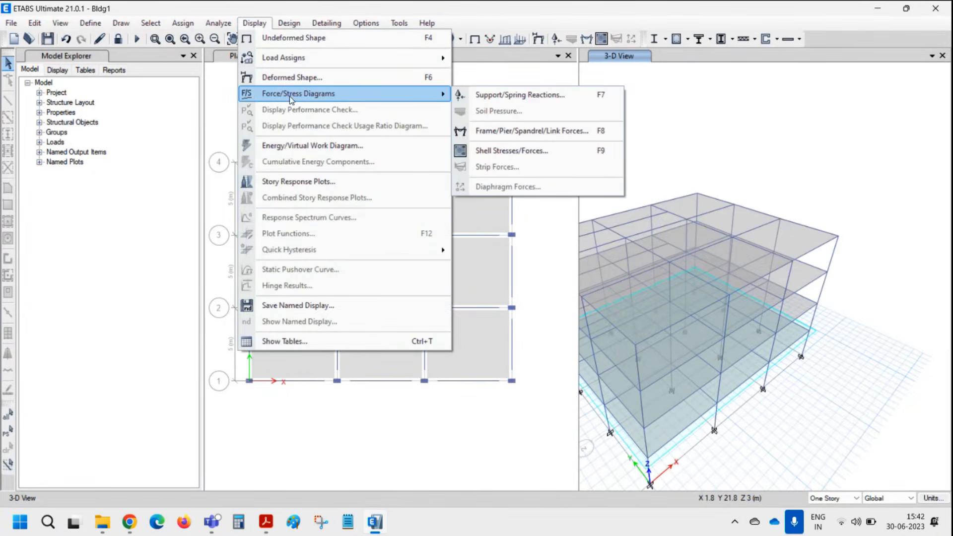
pyautogui.click(479, 99)
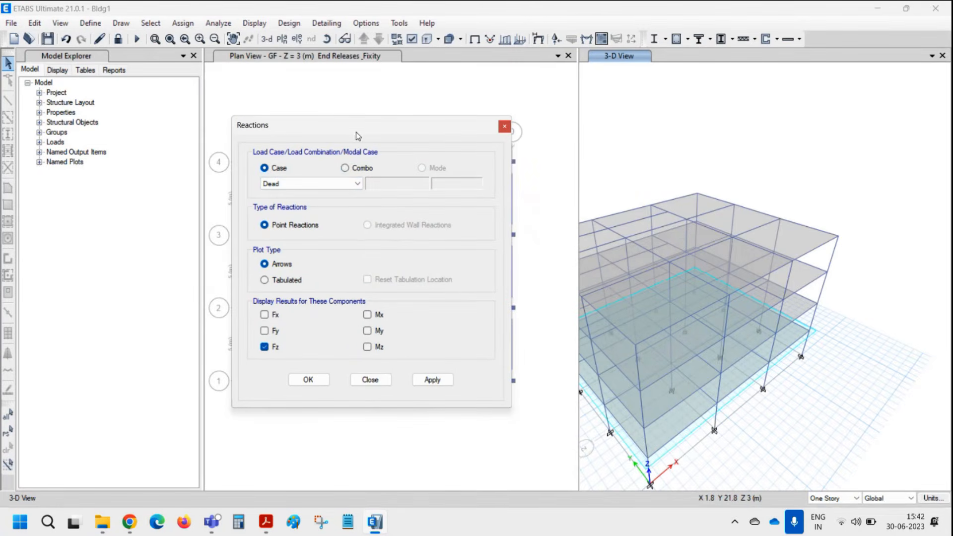
pyautogui.click(345, 167)
pyautogui.click(358, 183)
pyautogui.click(360, 191)
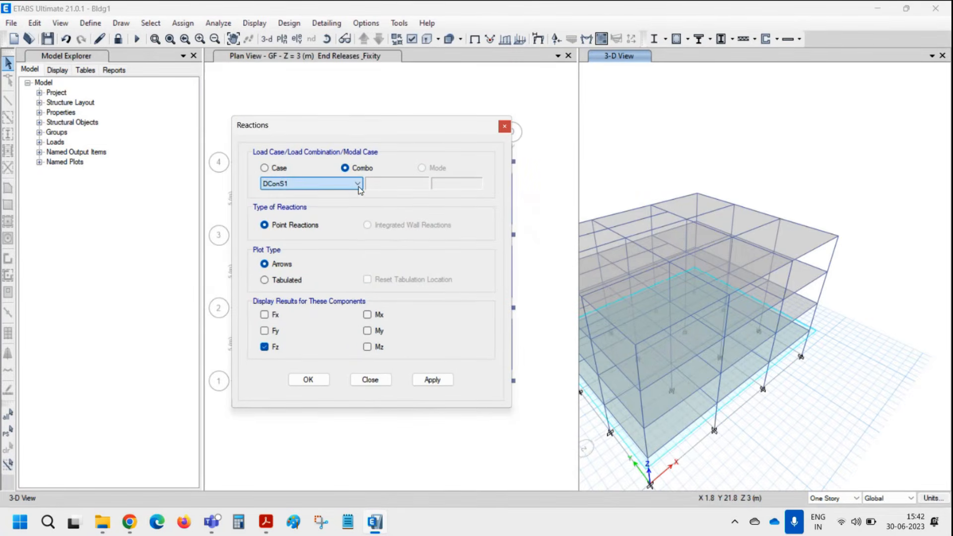
pyautogui.click(428, 381)
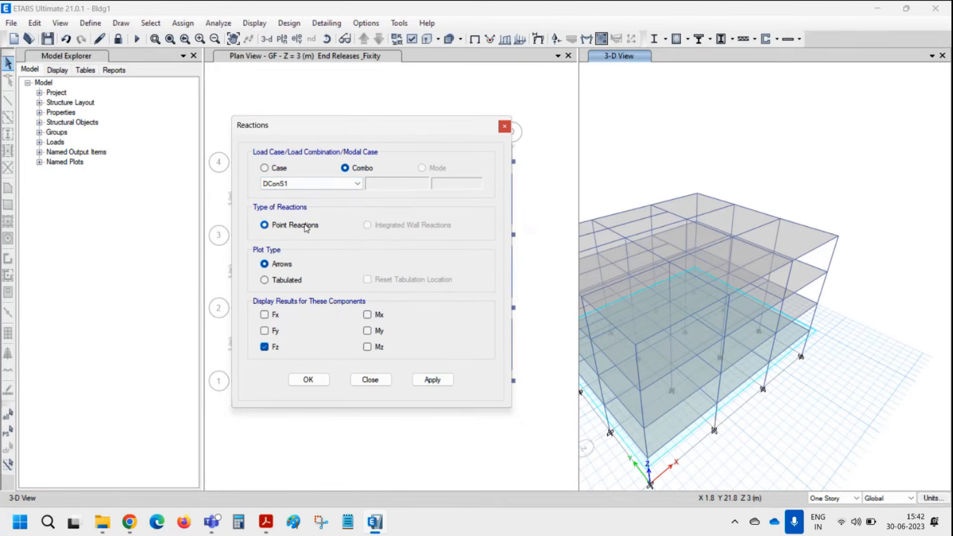
pyautogui.click(279, 168)
pyautogui.click(433, 380)
pyautogui.moveTo(689, 381); pyautogui.dragTo(799, 321, button='middle')
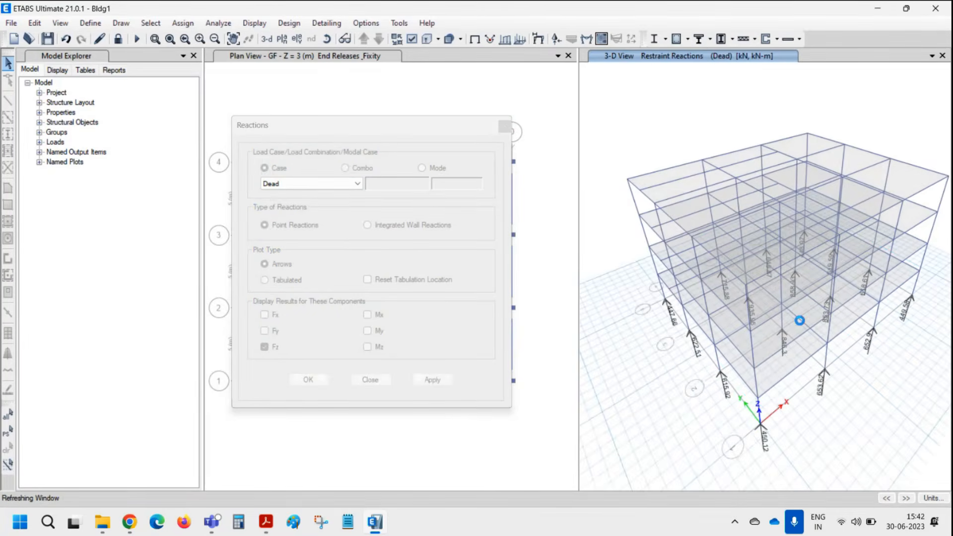
# Add the Mx and My components to the Dead support reactions, viewing them as arrows and in tabulated form
pyautogui.click(367, 314)
pyautogui.click(367, 331)
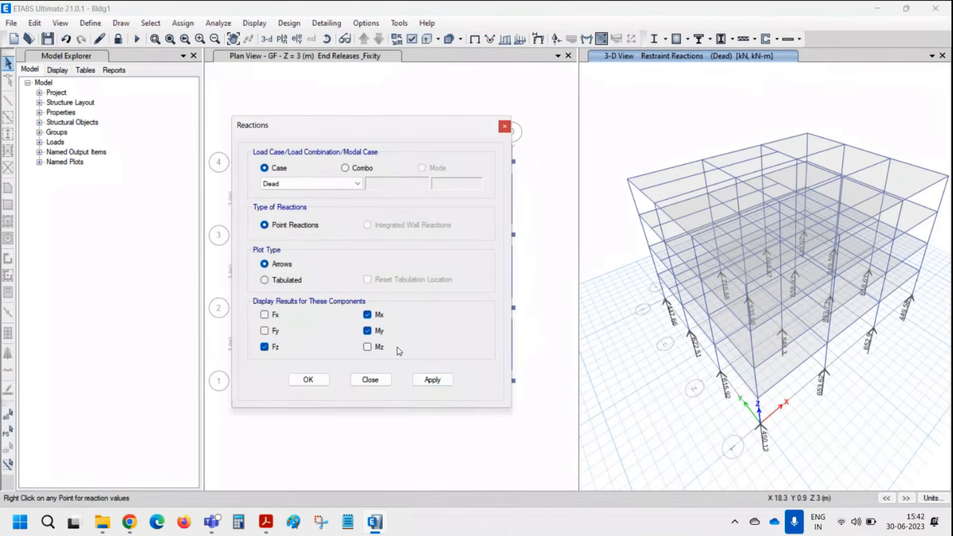
pyautogui.click(433, 379)
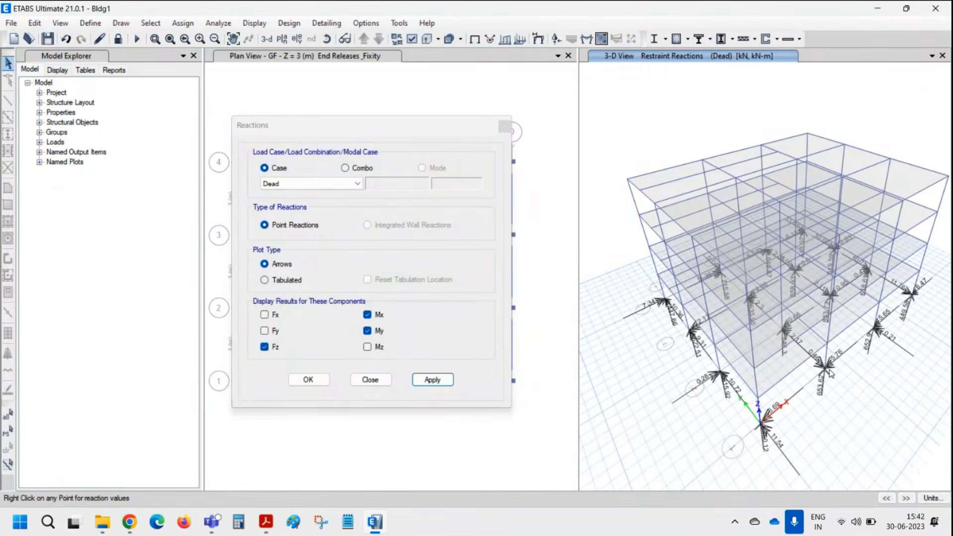
pyautogui.click(264, 280)
pyautogui.click(432, 380)
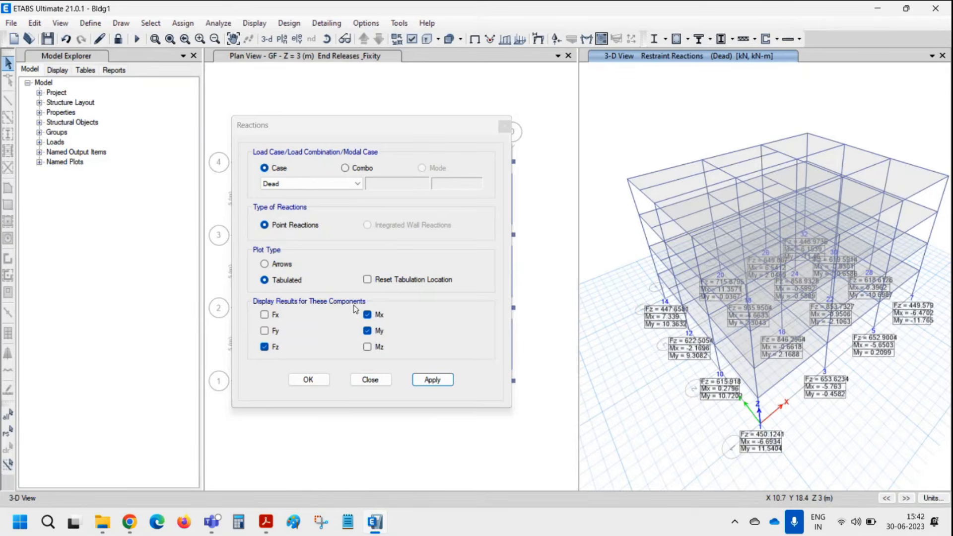
# Plot only the Fz reactions as arrows again and inspect the detailed restraint reactions of the base support at grid A-2
pyautogui.click(367, 314)
pyautogui.click(366, 330)
pyautogui.click(265, 264)
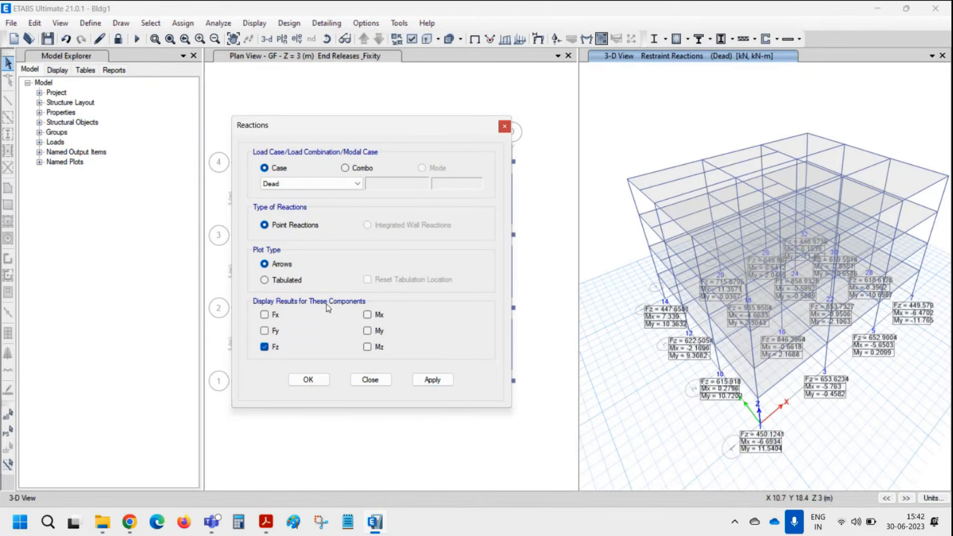
pyautogui.click(432, 380)
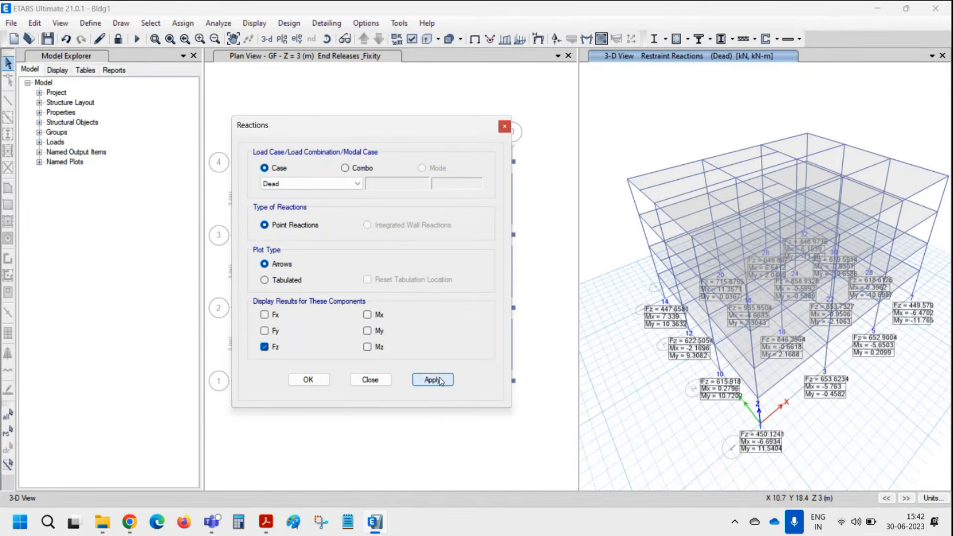
pyautogui.rightClick(720, 371)
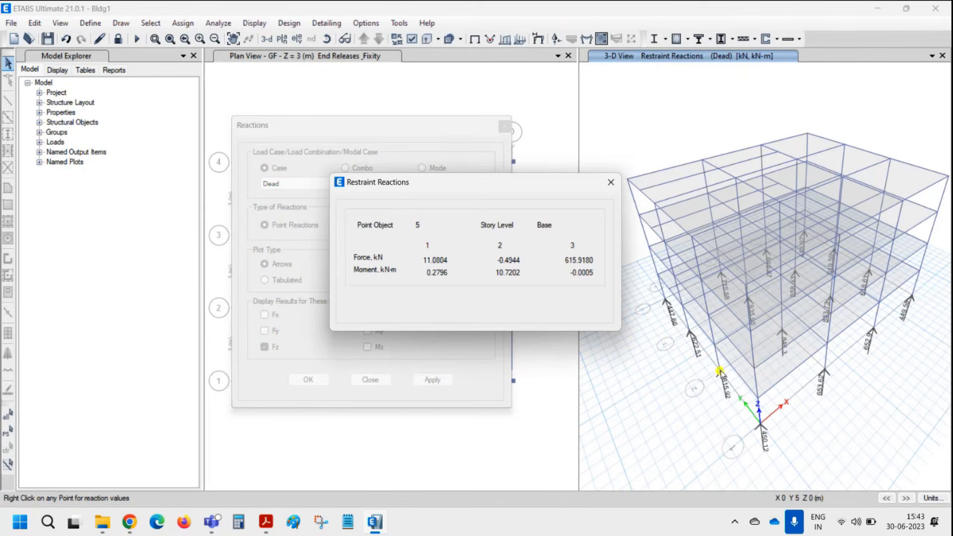
pyautogui.click(612, 185)
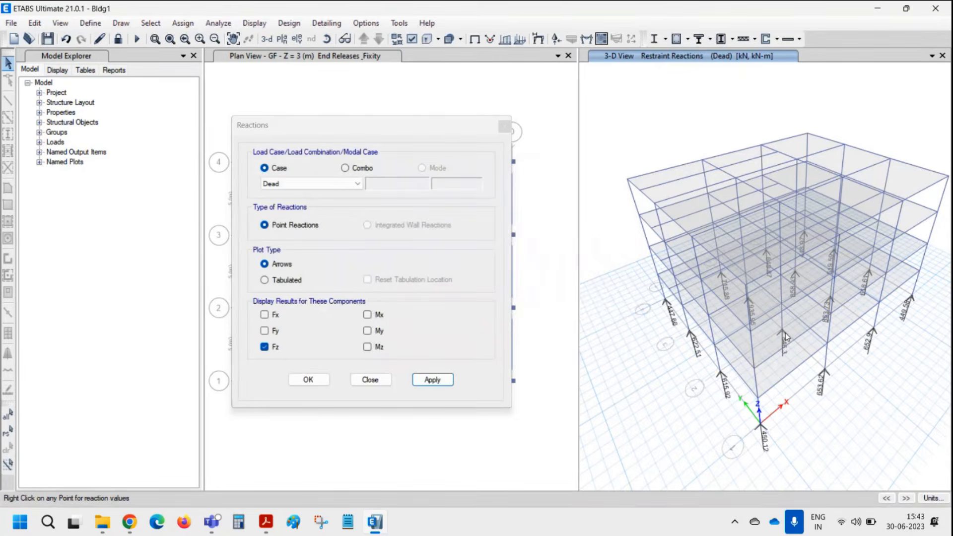
pyautogui.moveTo(785, 335)
pyautogui.click(505, 126)
# Display the filled axial force diagram of the frames for the Dead case, with values at controlling stations
pyautogui.click(254, 23)
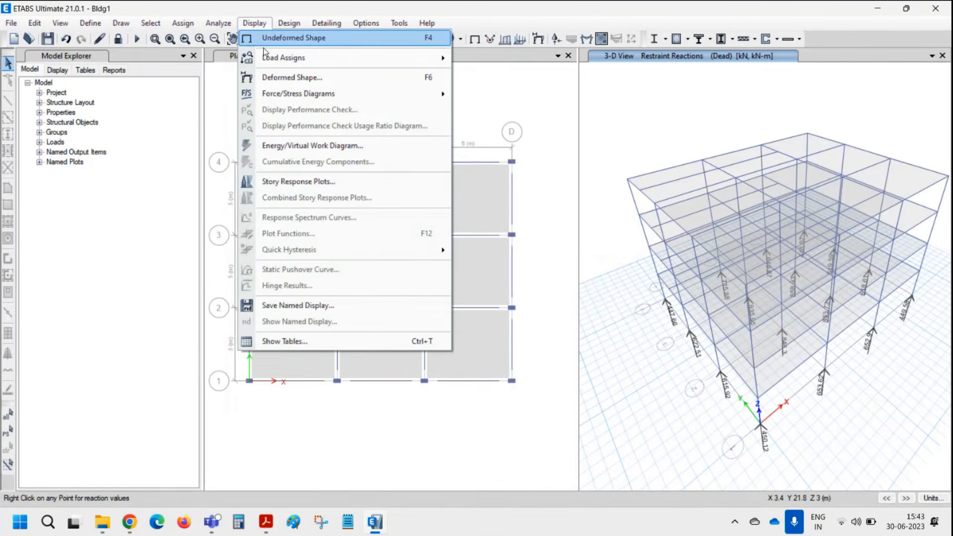
pyautogui.moveTo(363, 95)
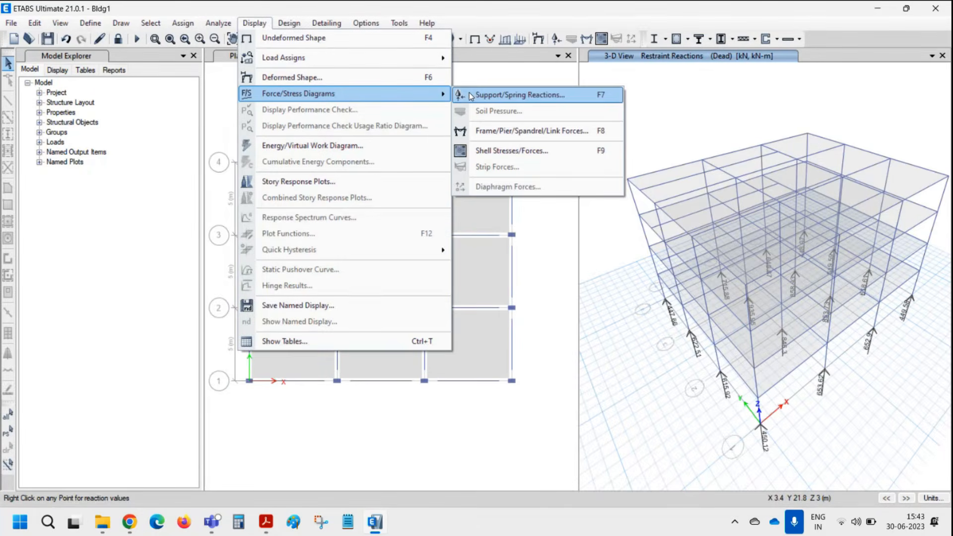
pyautogui.click(506, 131)
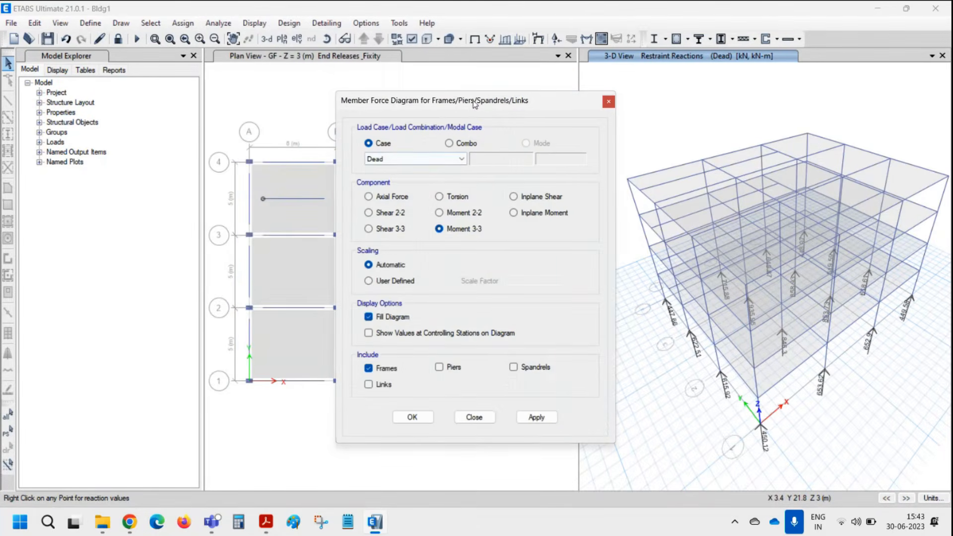
pyautogui.click(310, 157)
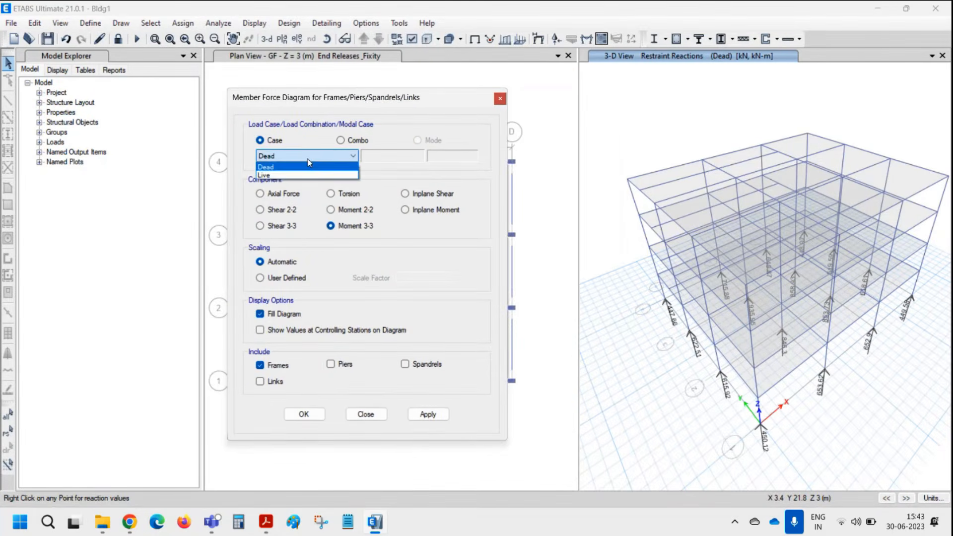
pyautogui.click(317, 168)
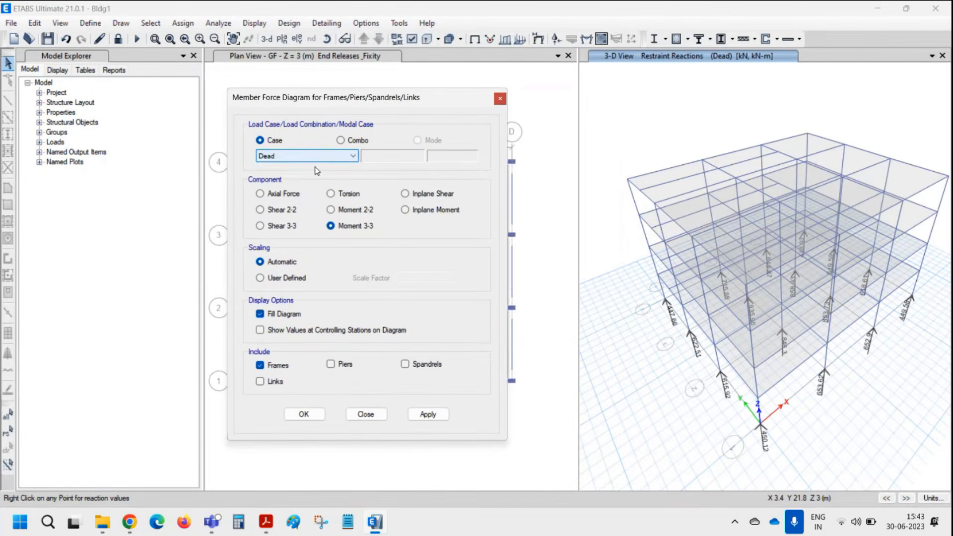
pyautogui.click(271, 195)
pyautogui.click(273, 331)
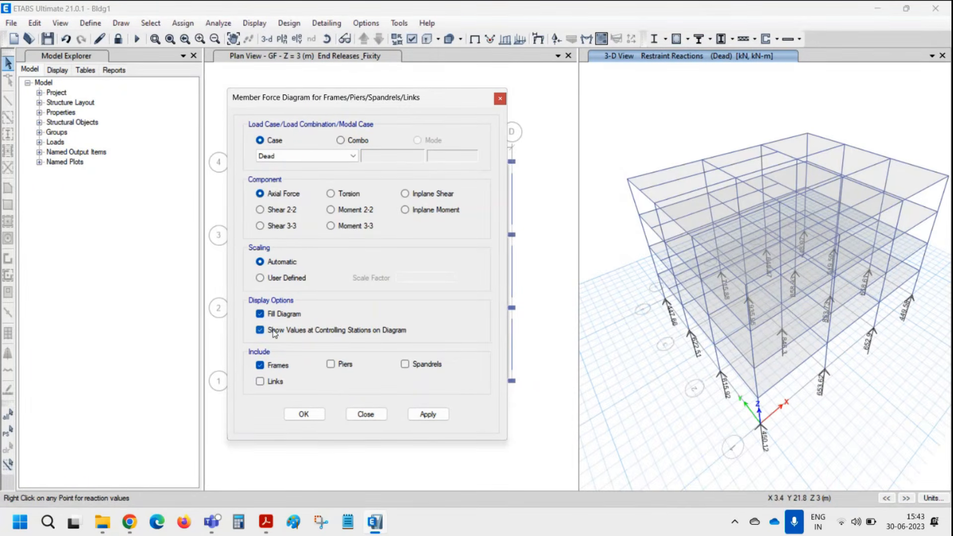
pyautogui.click(416, 413)
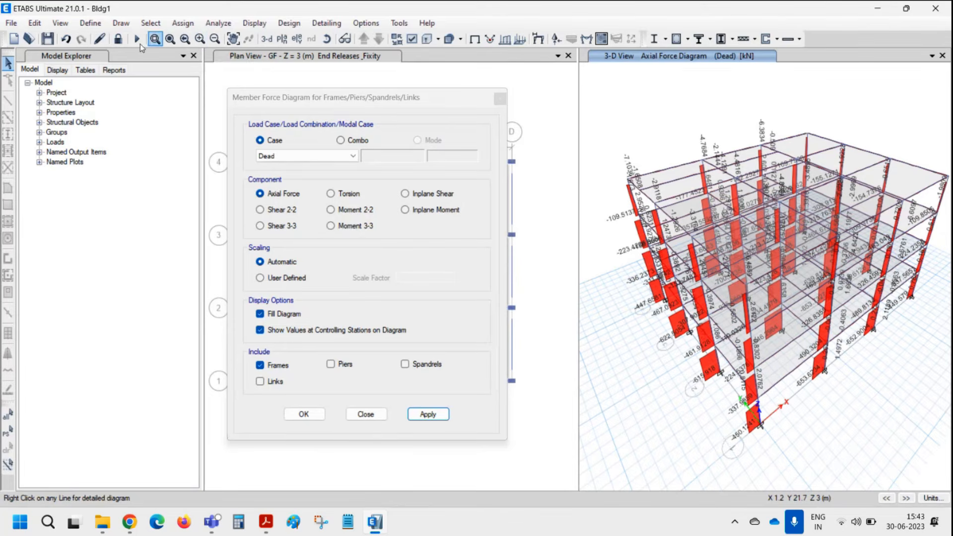
# Replace the 3D view with the elevation along grid line 2, keeping the force diagram settings open
pyautogui.click(56, 23)
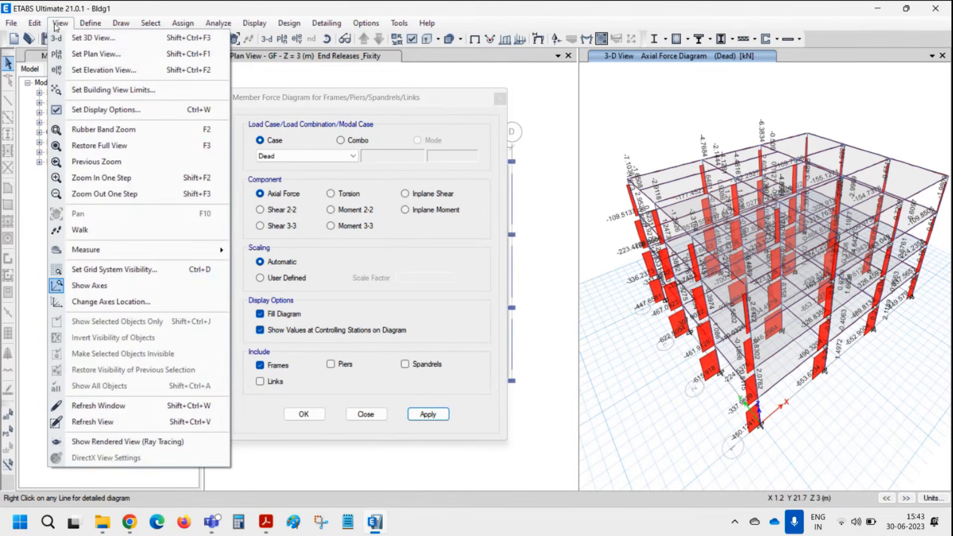
pyautogui.click(90, 70)
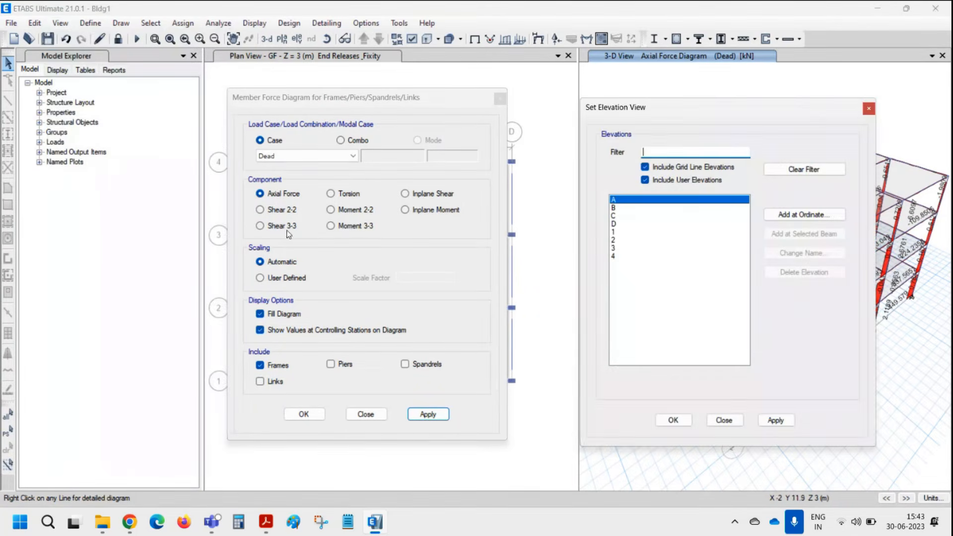
pyautogui.click(615, 240)
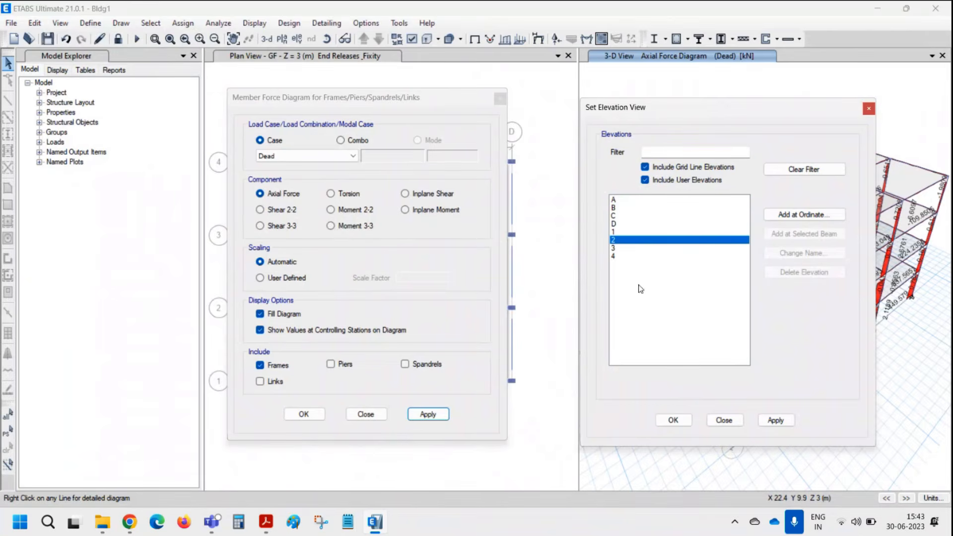
pyautogui.click(674, 420)
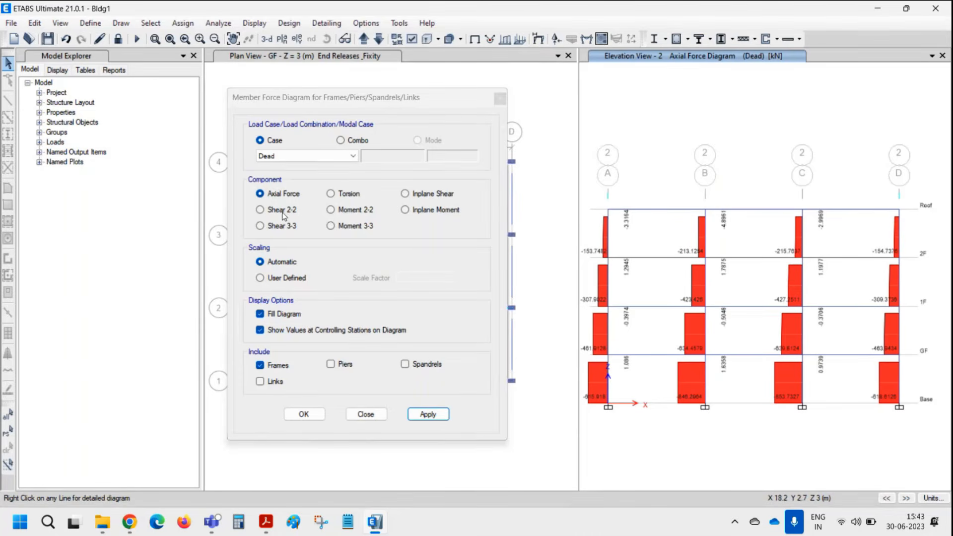
# Display the Dead case Moment 3-3 diagram on the grid 2 elevation, followed by the Shear 2-2 diagram
pyautogui.click(340, 228)
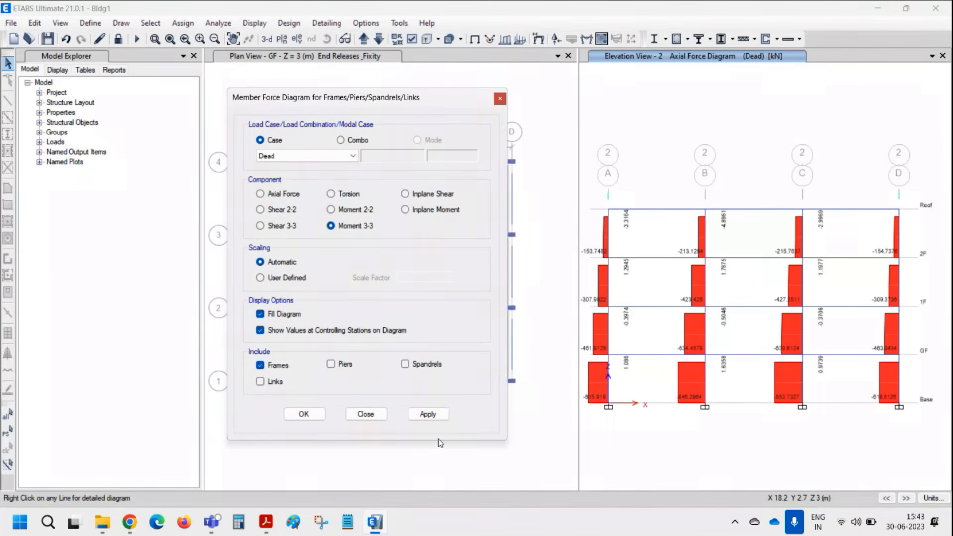
pyautogui.click(428, 414)
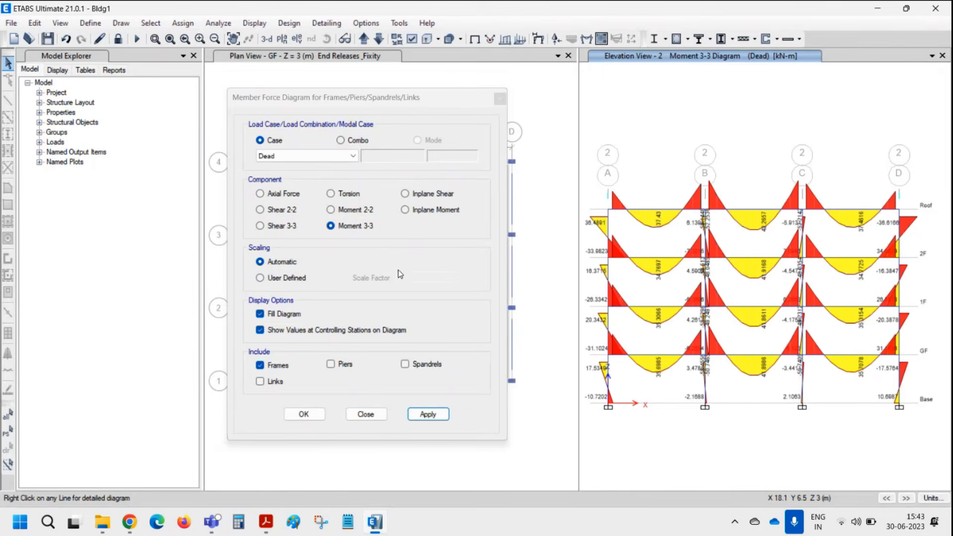
pyautogui.click(278, 209)
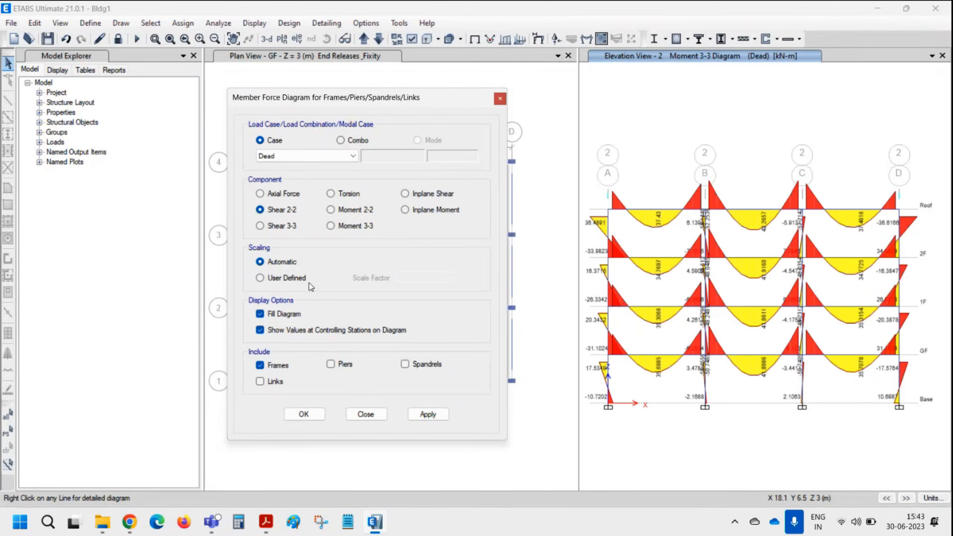
pyautogui.click(430, 416)
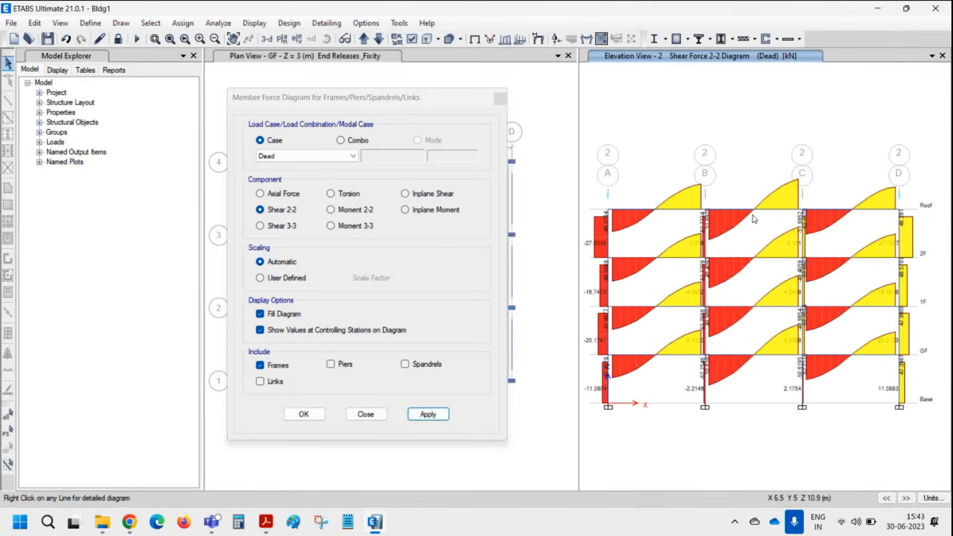
# Display the Live case Shear 2-2 diagram on the grid 2 elevation and close the force diagram settings
pyautogui.moveTo(352, 98); pyautogui.dragTo(368, 71)
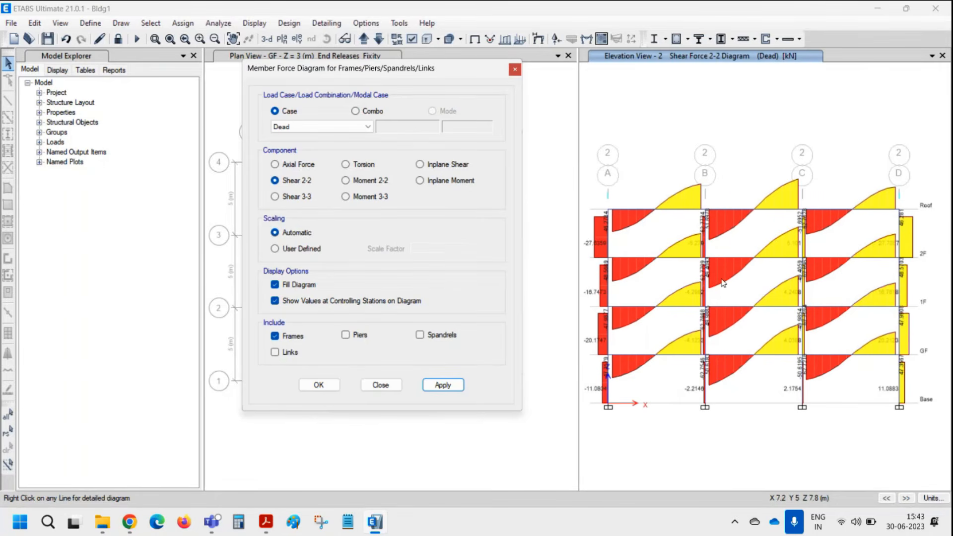
pyautogui.click(321, 128)
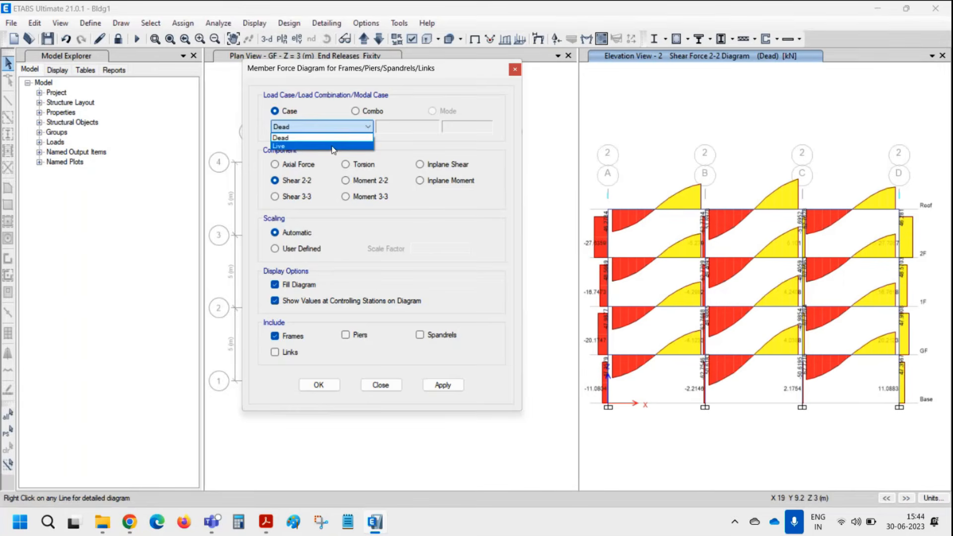
pyautogui.click(331, 148)
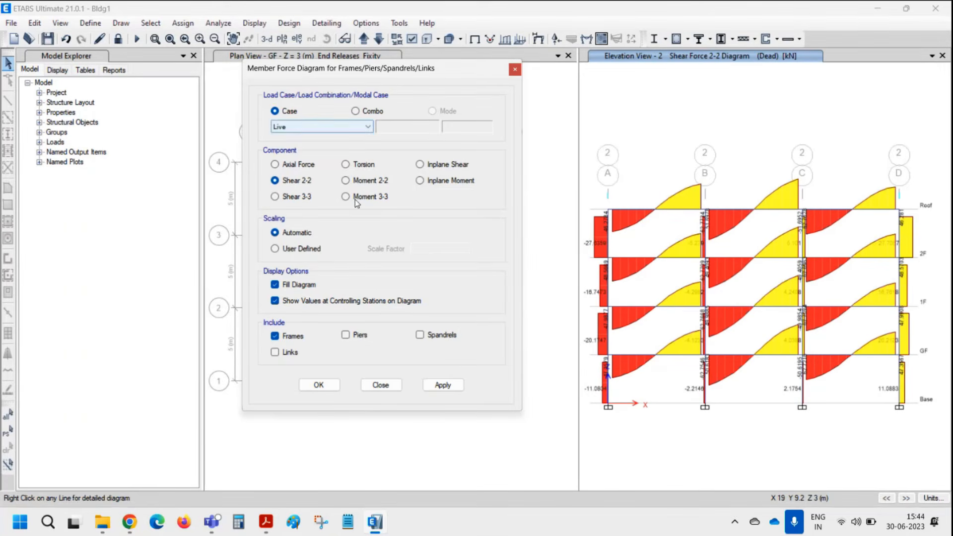
pyautogui.click(452, 387)
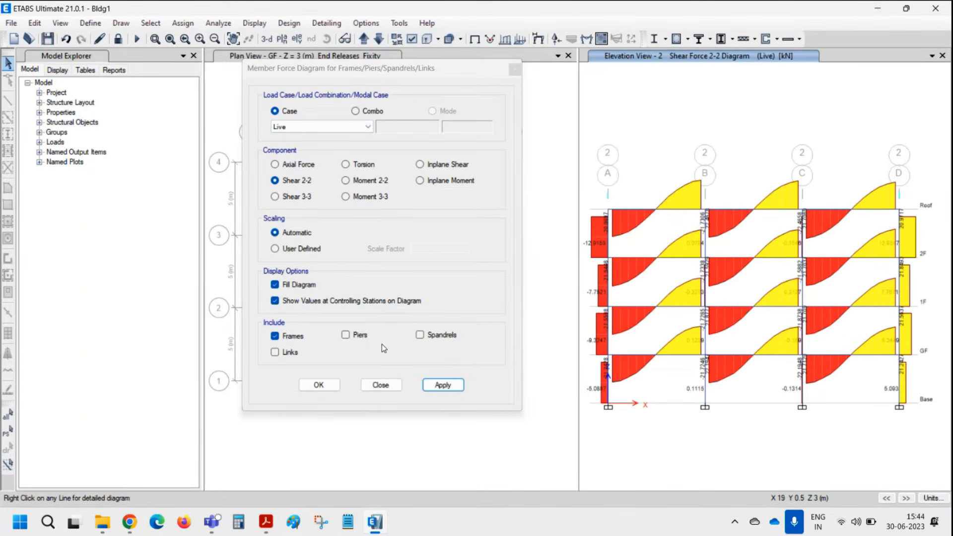
pyautogui.click(382, 386)
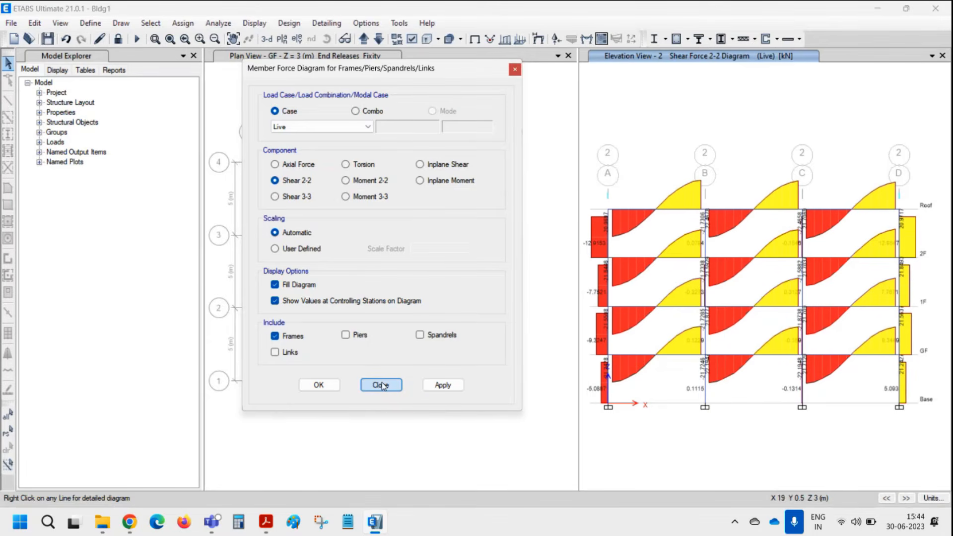
pyautogui.click(382, 386)
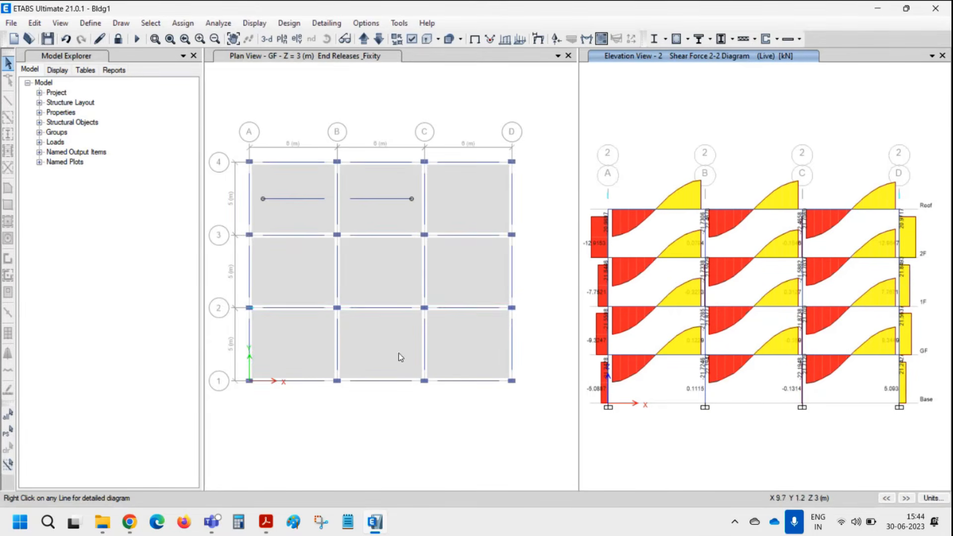
# Open the detailed diagram of the roof beam between grids A and B and read its values at 2 m and near midspan
pyautogui.rightClick(672, 209)
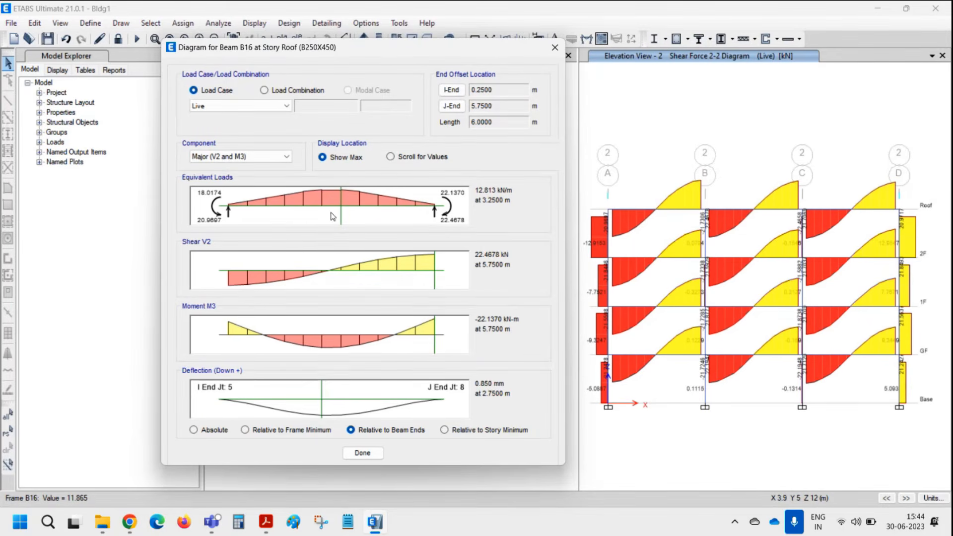
pyautogui.click(272, 221)
pyautogui.moveTo(282, 219)
pyautogui.mouseDown()
pyautogui.moveTo(421, 221)
pyautogui.moveTo(263, 223)
pyautogui.mouseUp()
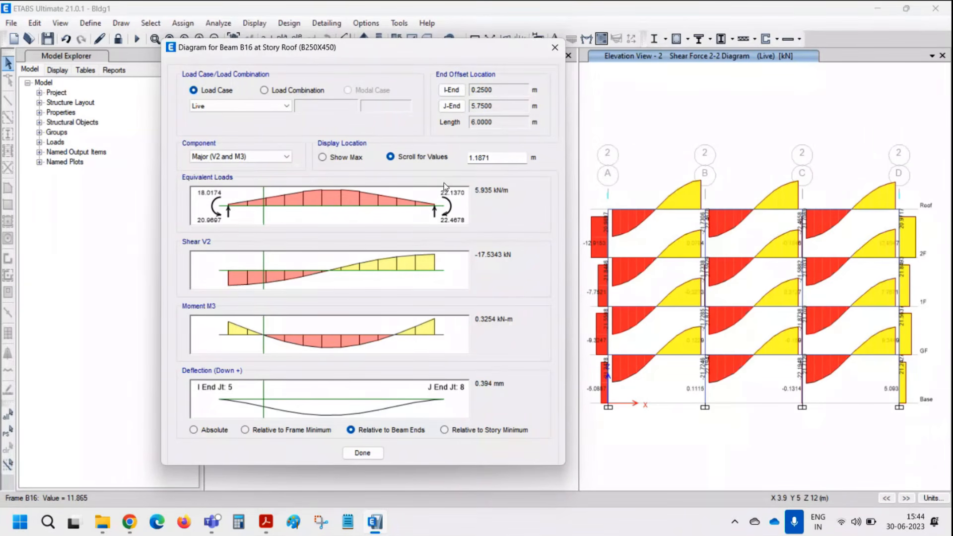
pyautogui.doubleClick(495, 159)
pyautogui.write('2')
pyautogui.press('Tab')
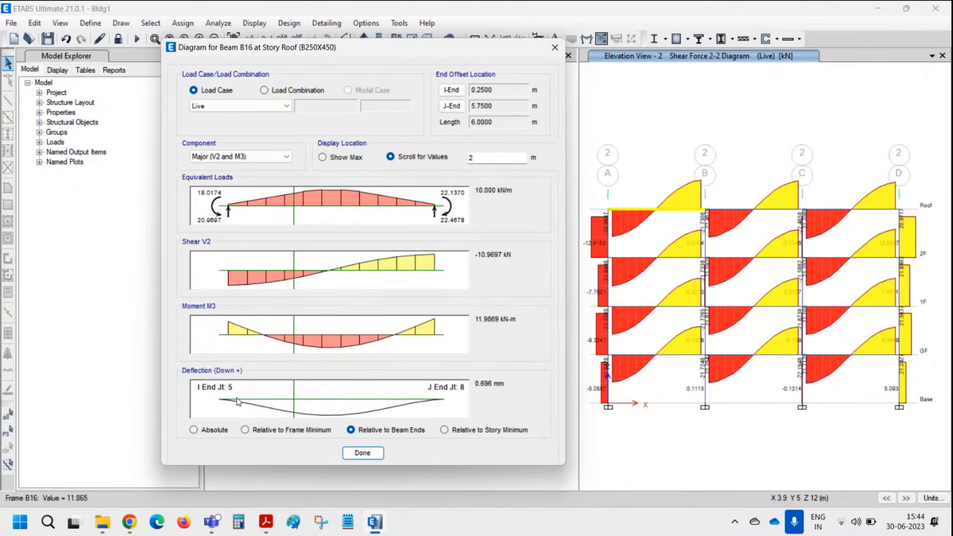
pyautogui.moveTo(226, 405); pyautogui.dragTo(327, 415)
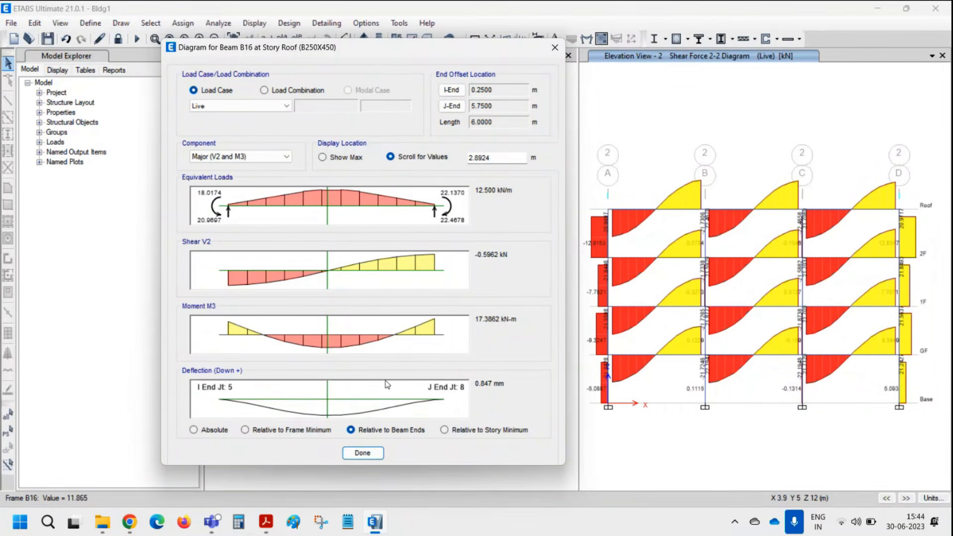
# Review the roof beam's Minor (V3 and M2) and Axial (P and T) components, return to Major (V2 and M3), and close its diagram
pyautogui.click(366, 455)
pyautogui.click(252, 163)
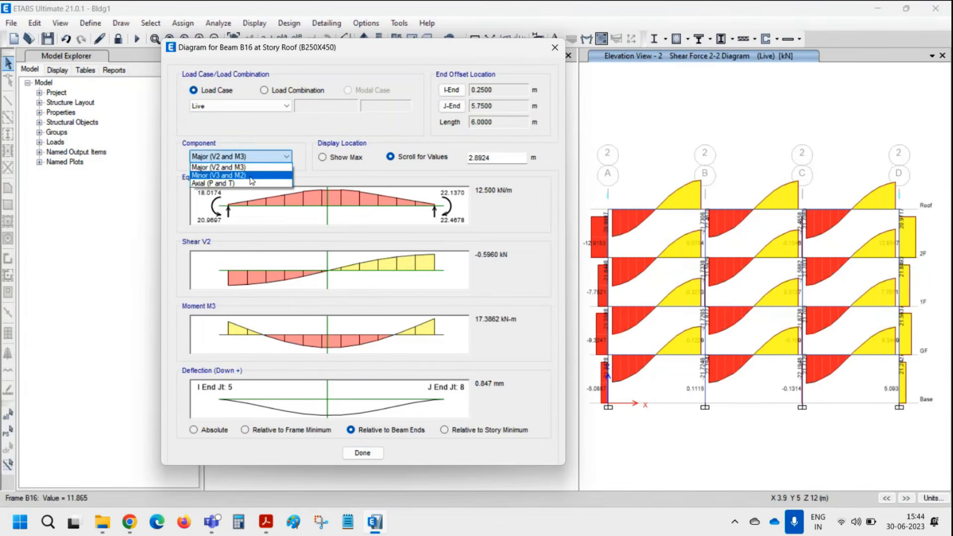
pyautogui.click(253, 168)
pyautogui.click(254, 158)
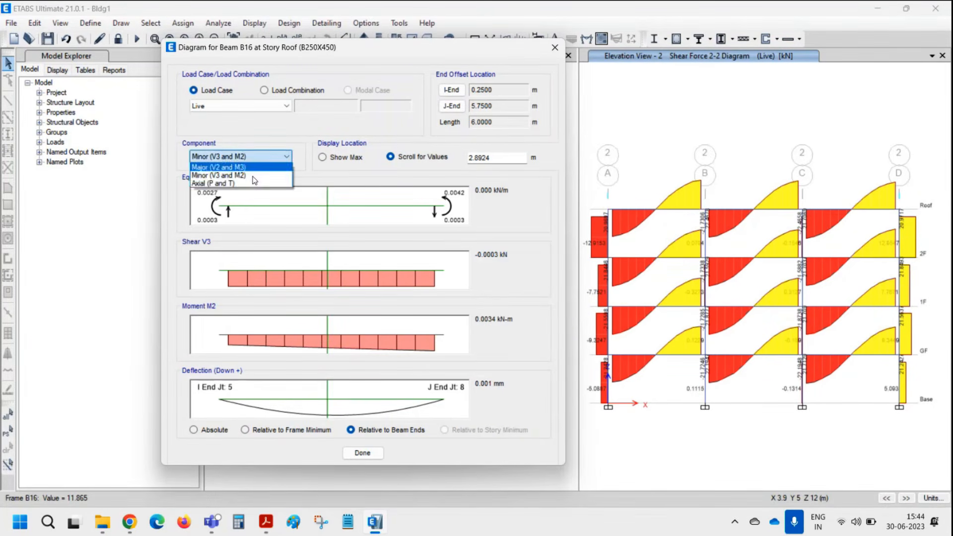
pyautogui.click(254, 186)
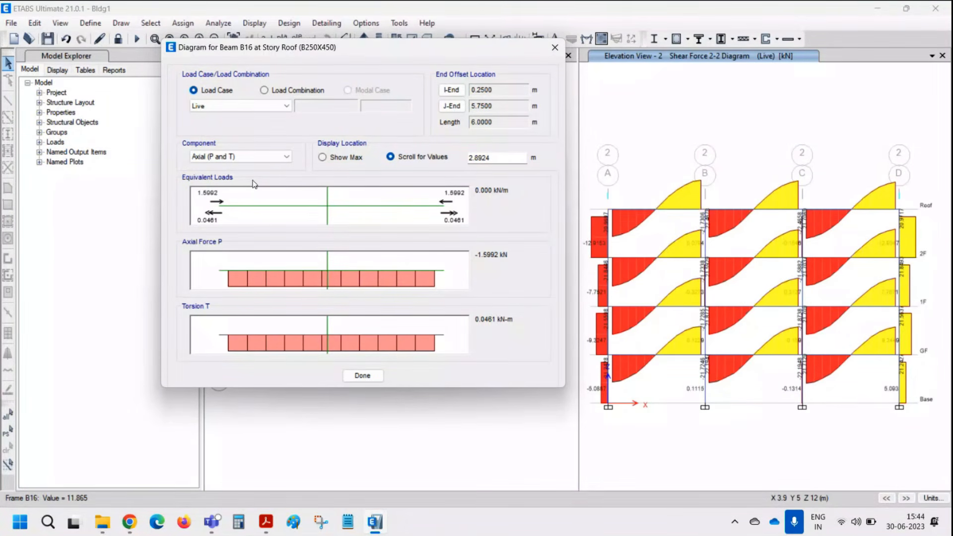
pyautogui.click(286, 156)
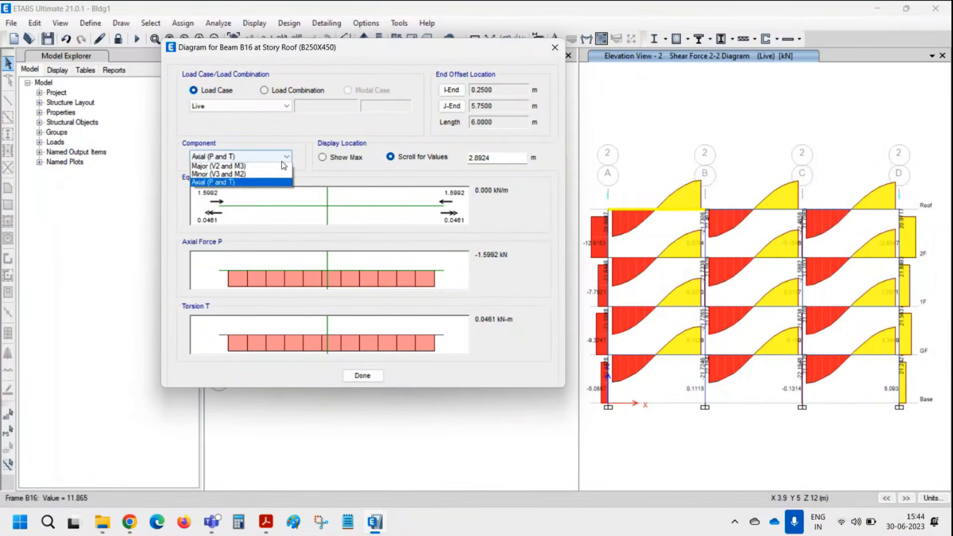
pyautogui.click(282, 169)
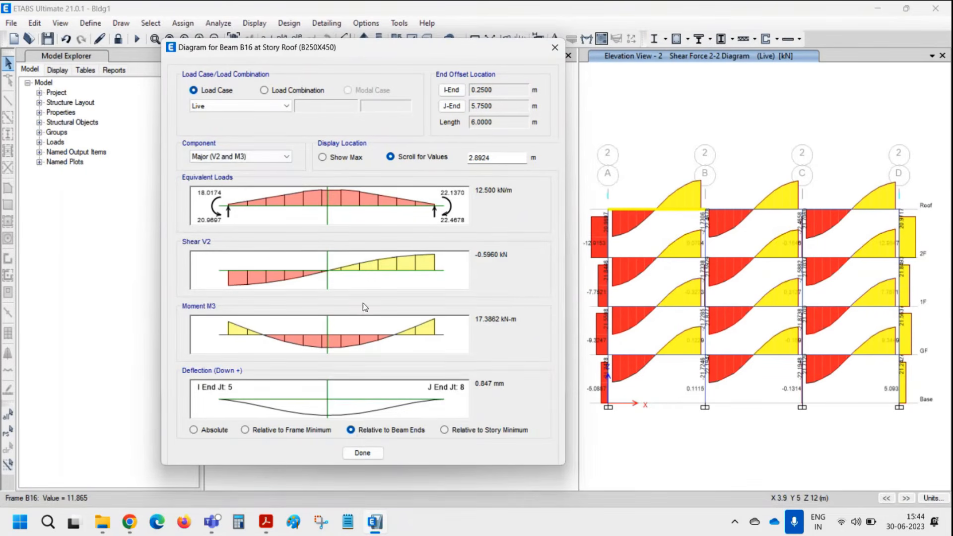
pyautogui.click(362, 452)
# Replace the grid 2 elevation with the 3D view and display the Live case resultant F11 shell force contours
pyautogui.click(254, 23)
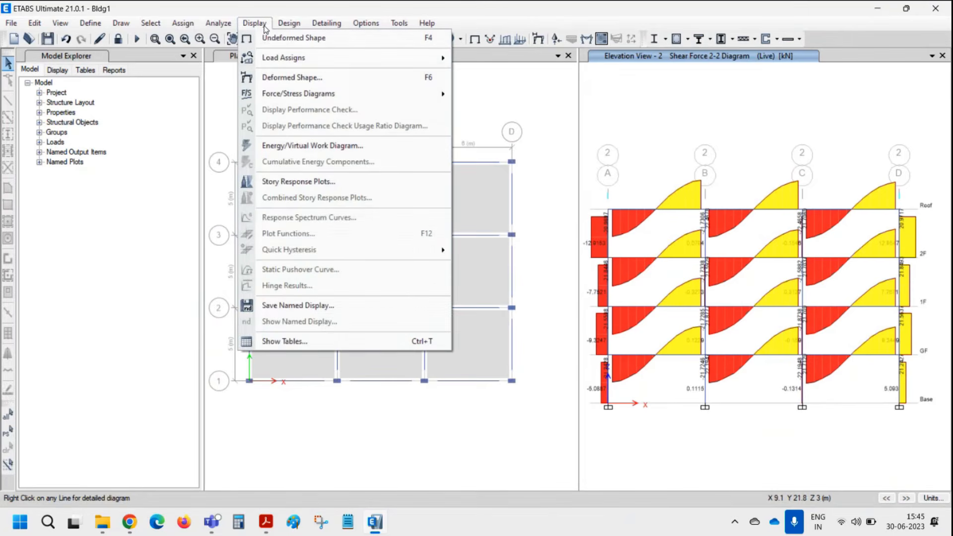
pyautogui.moveTo(333, 94)
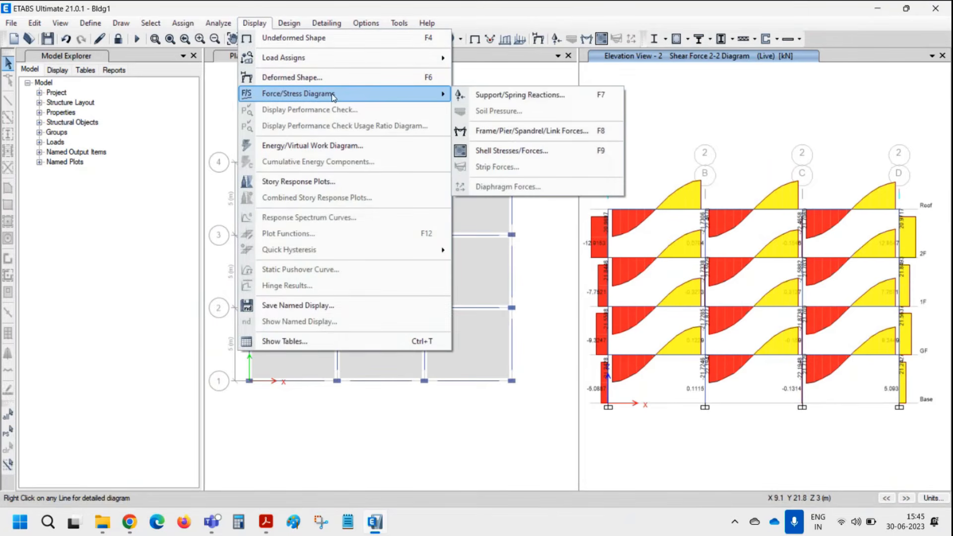
pyautogui.click(484, 150)
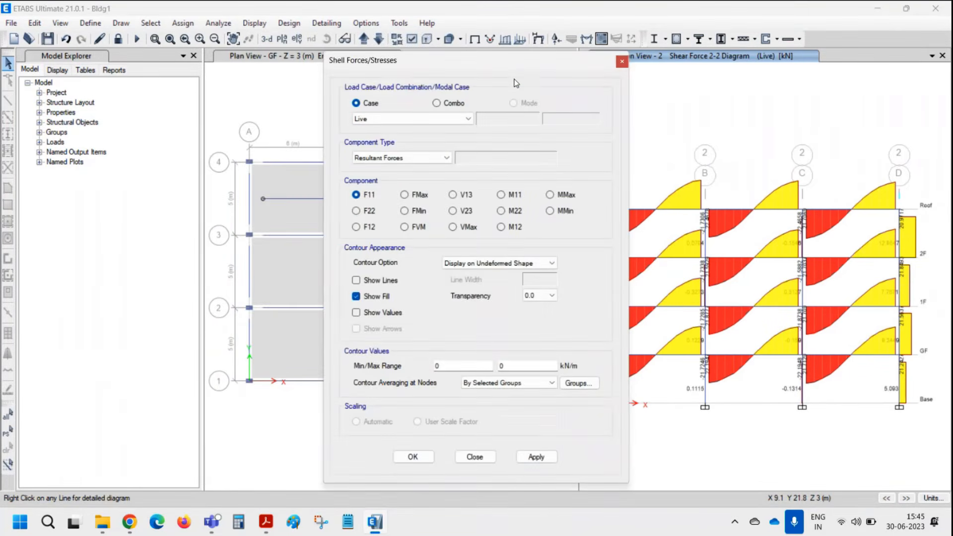
pyautogui.moveTo(476, 69); pyautogui.dragTo(277, 69)
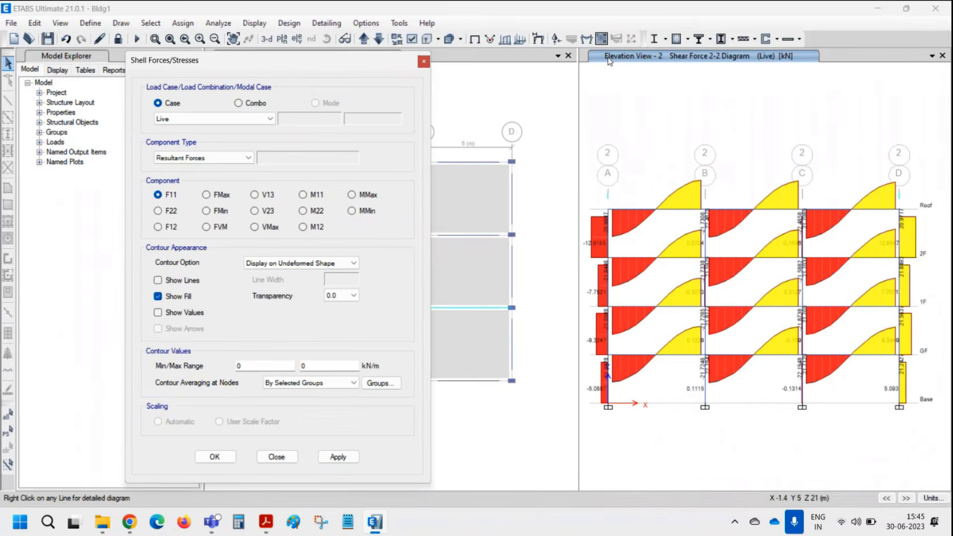
pyautogui.click(266, 41)
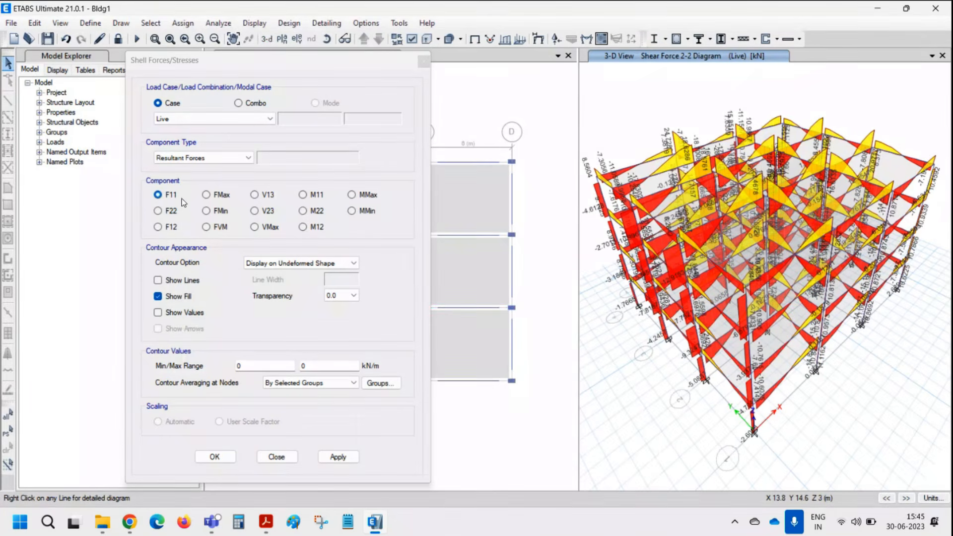
pyautogui.click(224, 159)
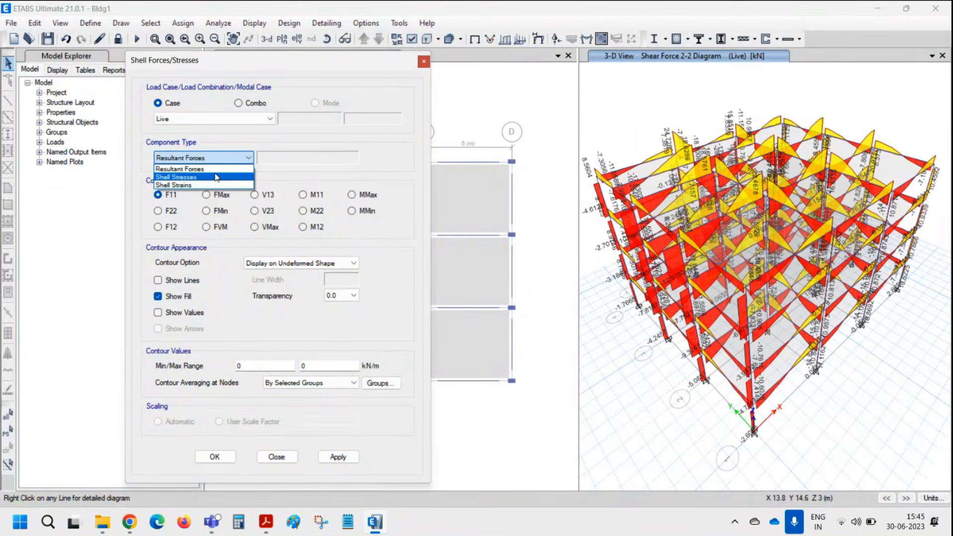
pyautogui.click(216, 170)
pyautogui.click(338, 456)
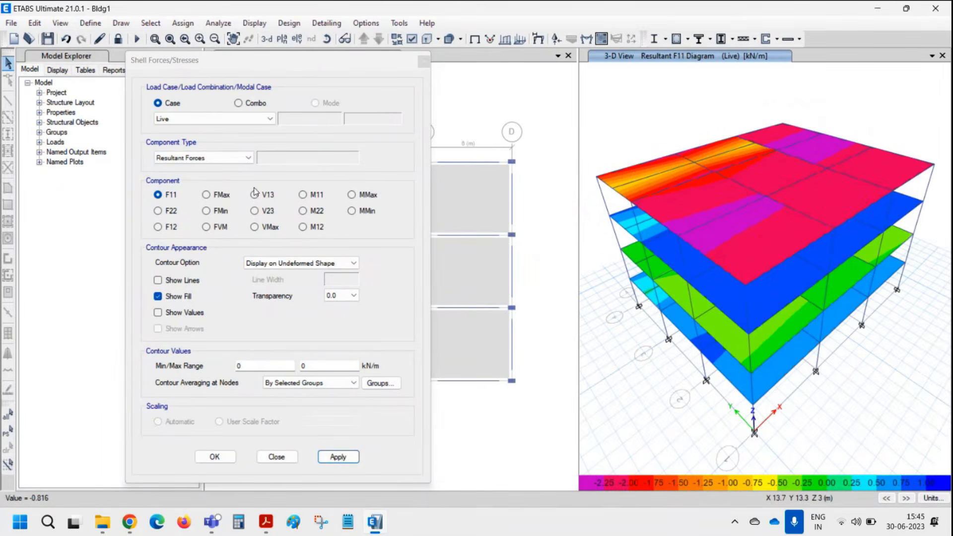
# Display the Live case resultant F22 shell contours, check the roof slab panel's area diagram, and close the shell force settings
pyautogui.click(173, 214)
pyautogui.click(338, 456)
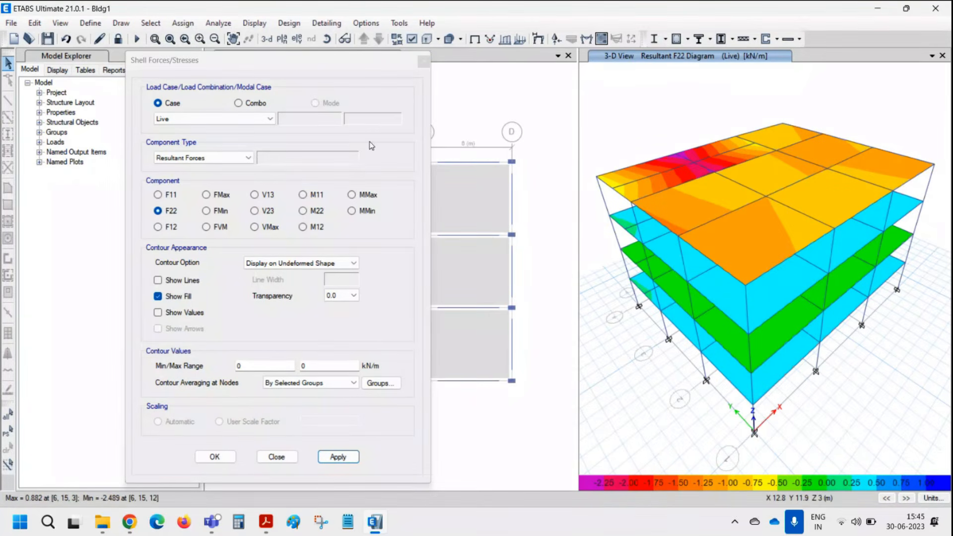
pyautogui.rightClick(638, 174)
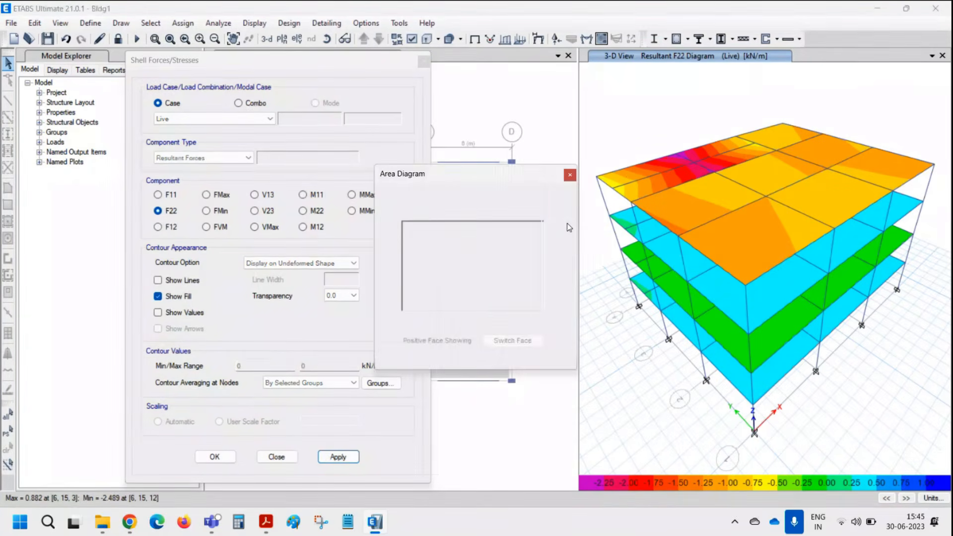
pyautogui.click(569, 178)
pyautogui.click(424, 61)
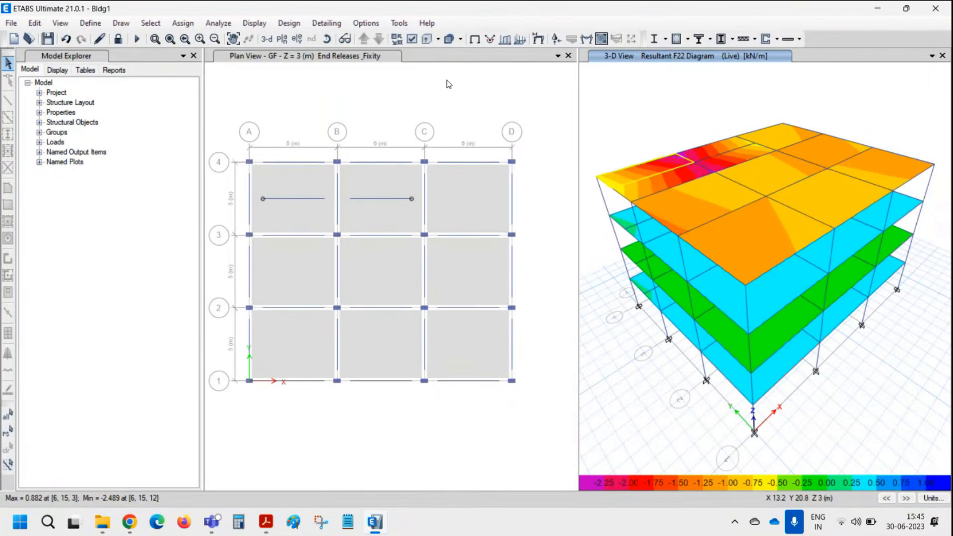
# Open the table selection, collapse the table categories, and list the groups under Model Definition
pyautogui.click(255, 23)
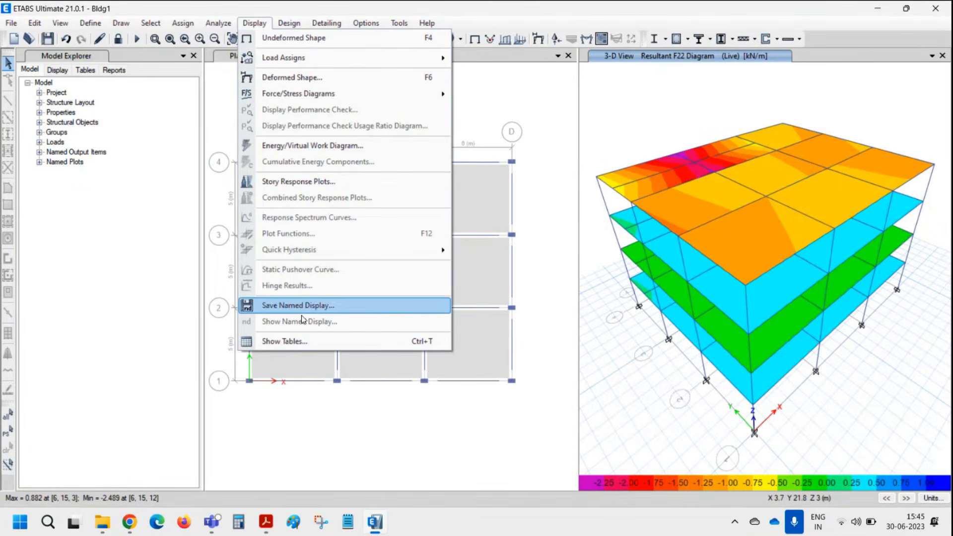
pyautogui.click(300, 342)
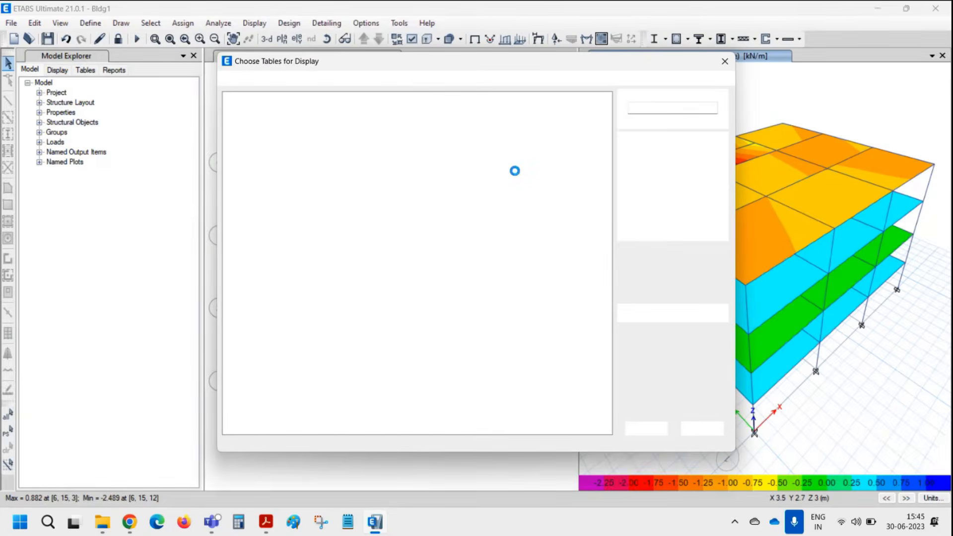
pyautogui.click(230, 98)
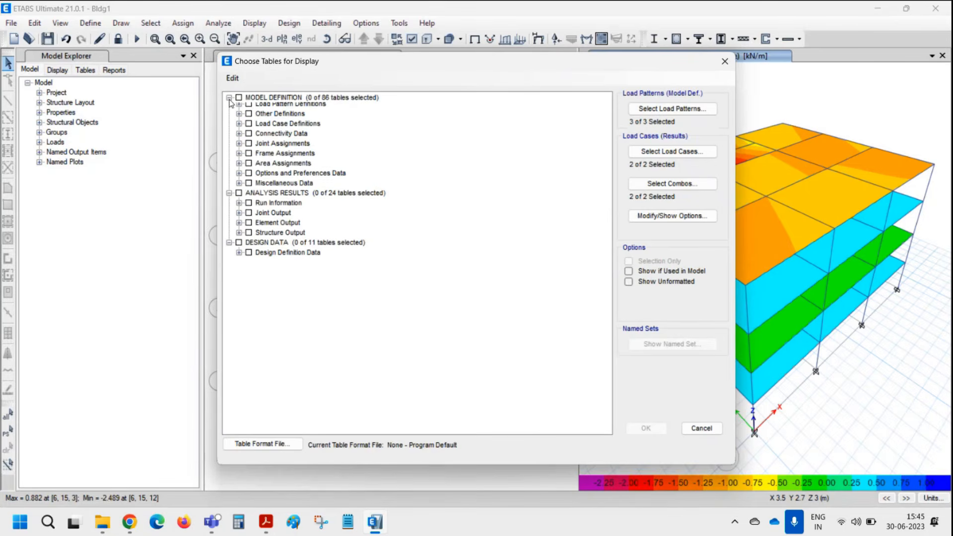
pyautogui.click(230, 107)
pyautogui.click(229, 117)
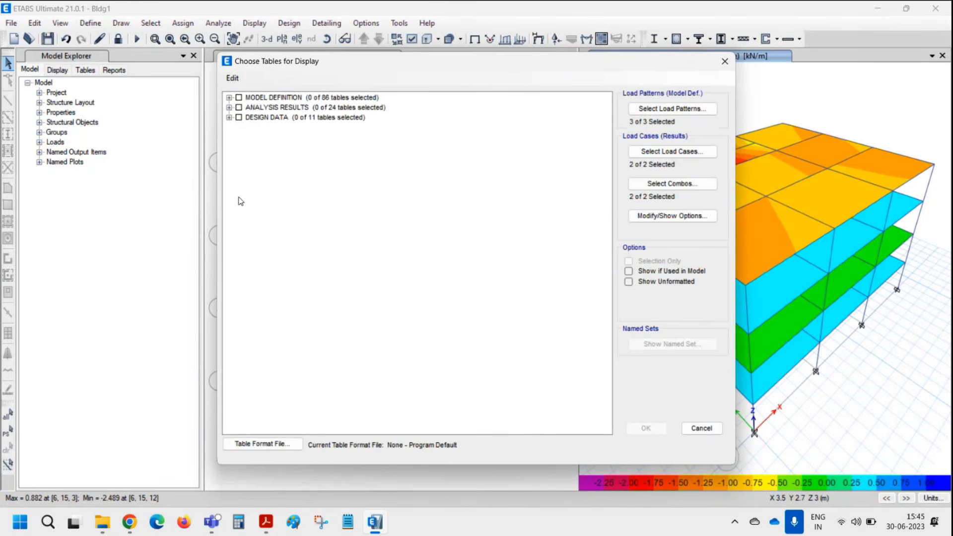
pyautogui.click(230, 98)
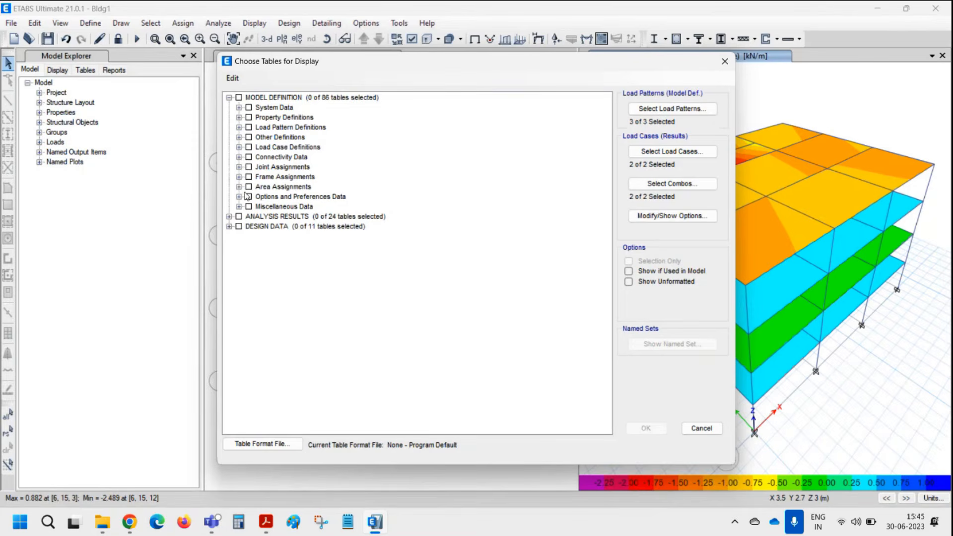
# Select the Joint Reactions table from the joint output of the analysis results
pyautogui.click(229, 217)
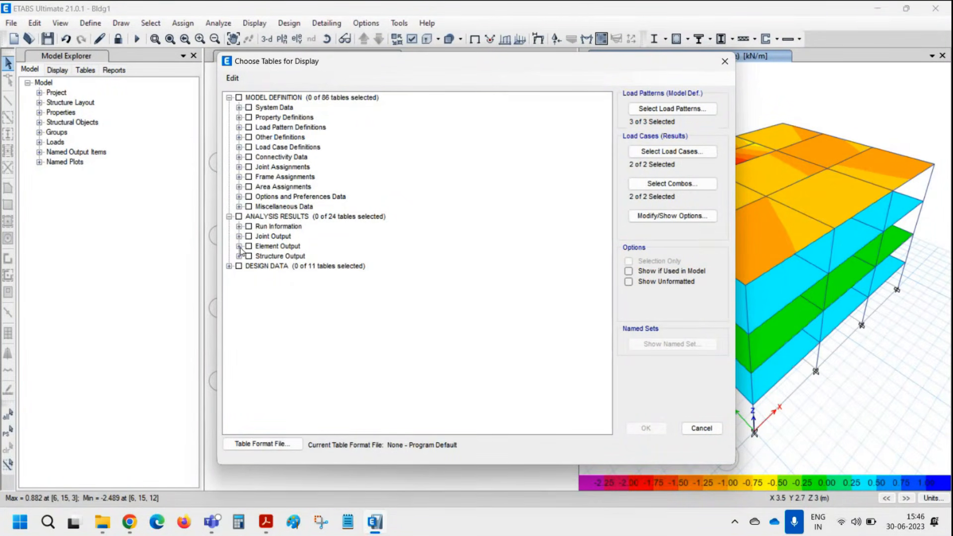
pyautogui.click(239, 237)
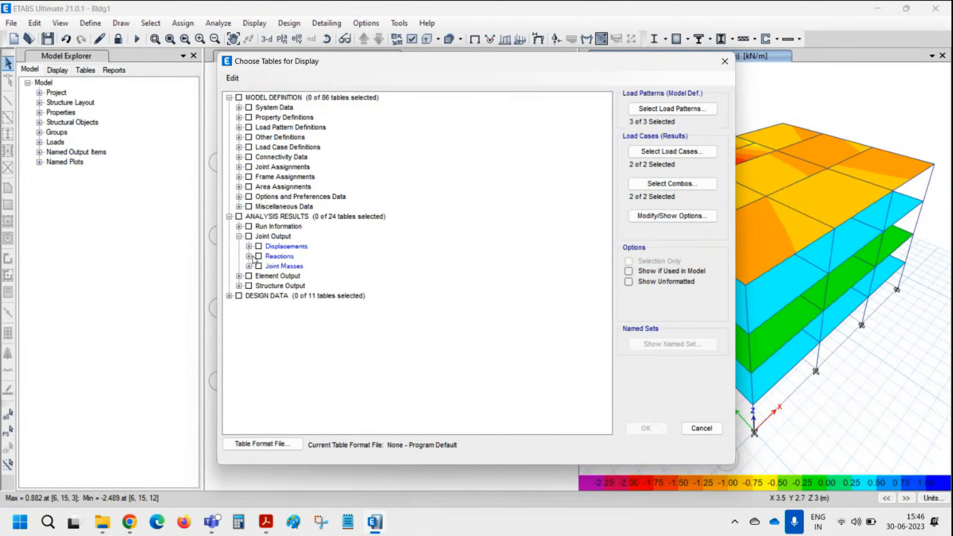
pyautogui.click(250, 256)
pyautogui.click(271, 267)
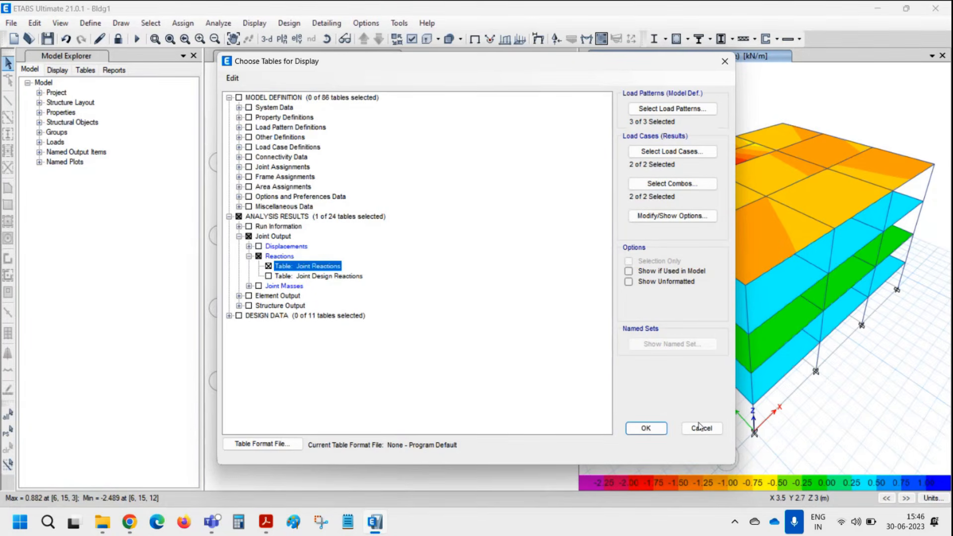
# Display the Joint Reactions table for cases Dead and Live and combinations DConS1 and DConS2, look through its rows and close it
pyautogui.click(679, 152)
pyautogui.click(547, 318)
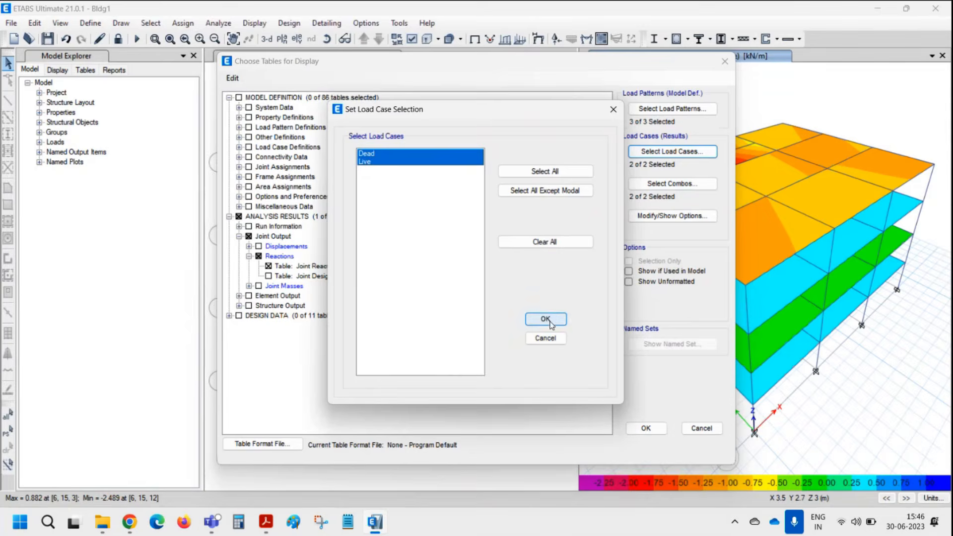
pyautogui.click(672, 184)
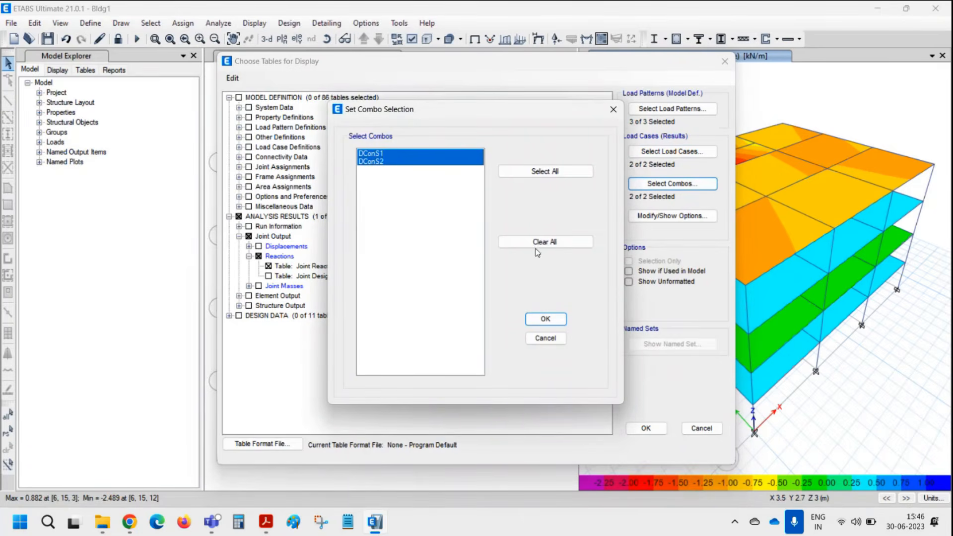
pyautogui.click(546, 319)
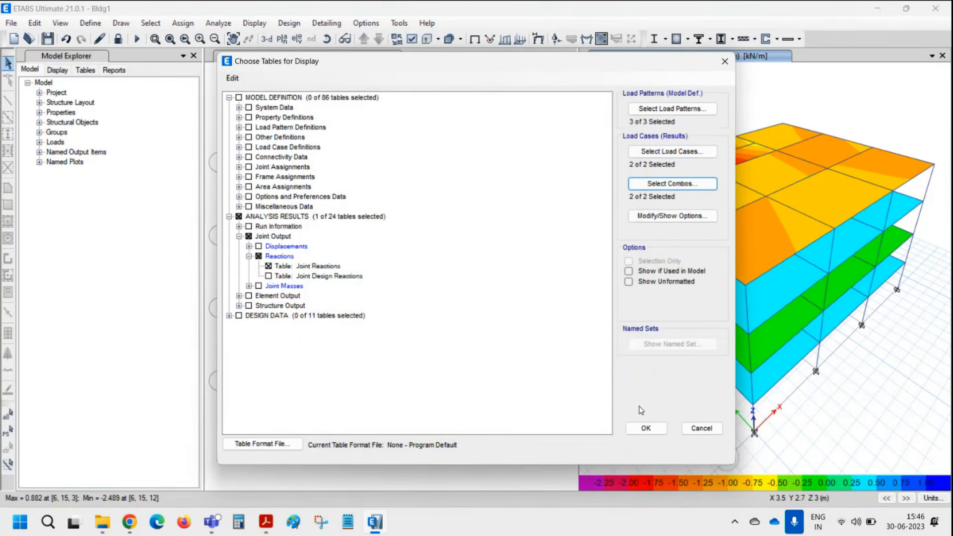
pyautogui.click(647, 430)
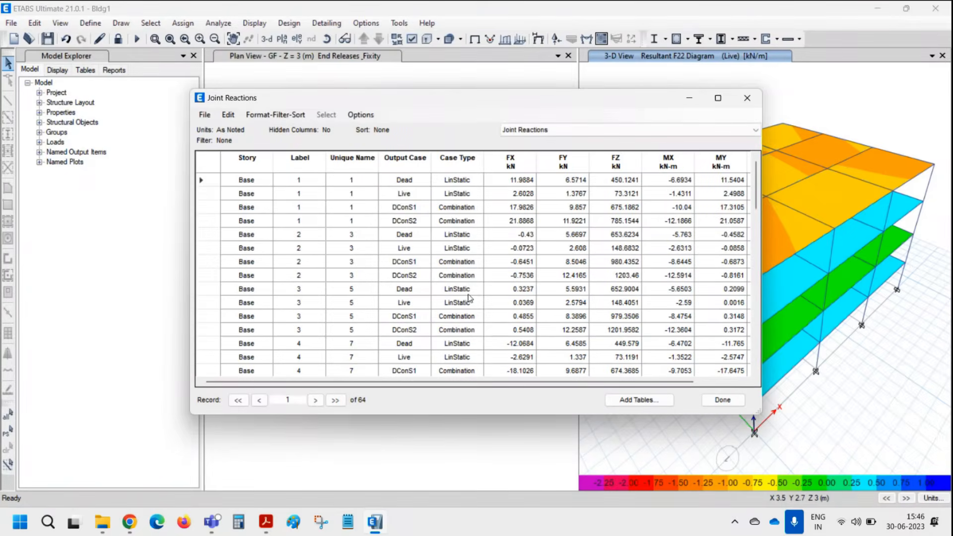
pyautogui.moveTo(467, 102); pyautogui.dragTo(327, 96)
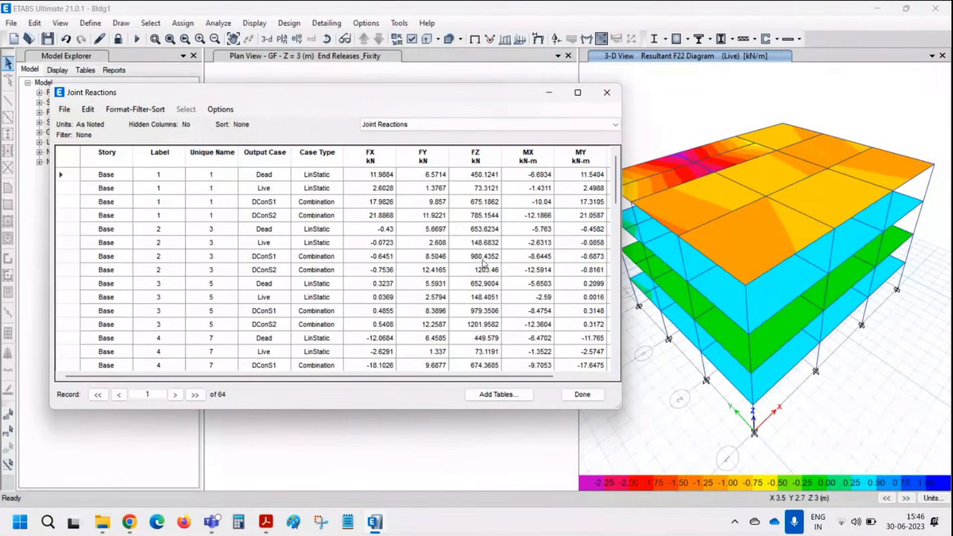
pyautogui.moveTo(615, 186)
pyautogui.mouseDown()
pyautogui.moveTo(624, 364)
pyautogui.moveTo(617, 199)
pyautogui.mouseUp()
pyautogui.click(579, 397)
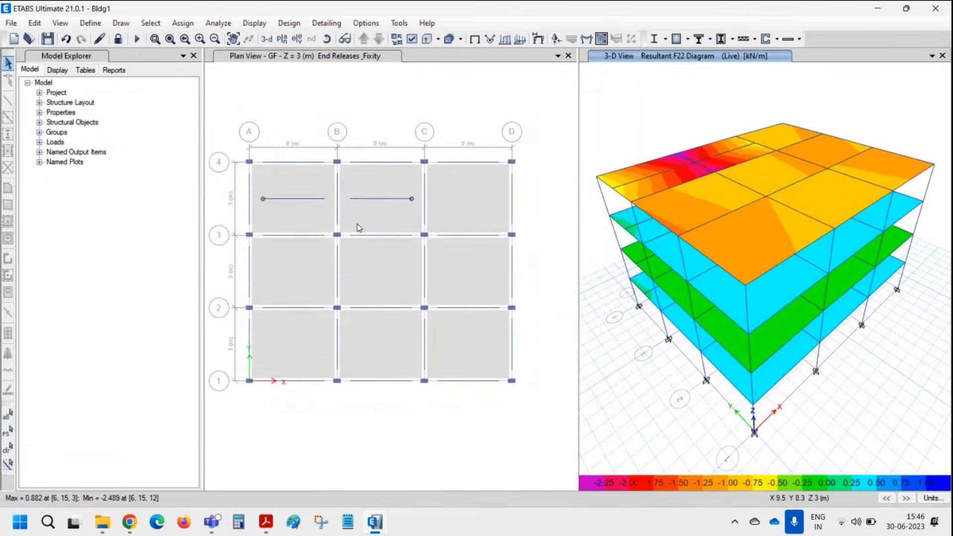
# Display the Joint Reactions table for the selected base corner joint only, keeping the 3D view visible beside it
pyautogui.click(254, 23)
pyautogui.click(336, 339)
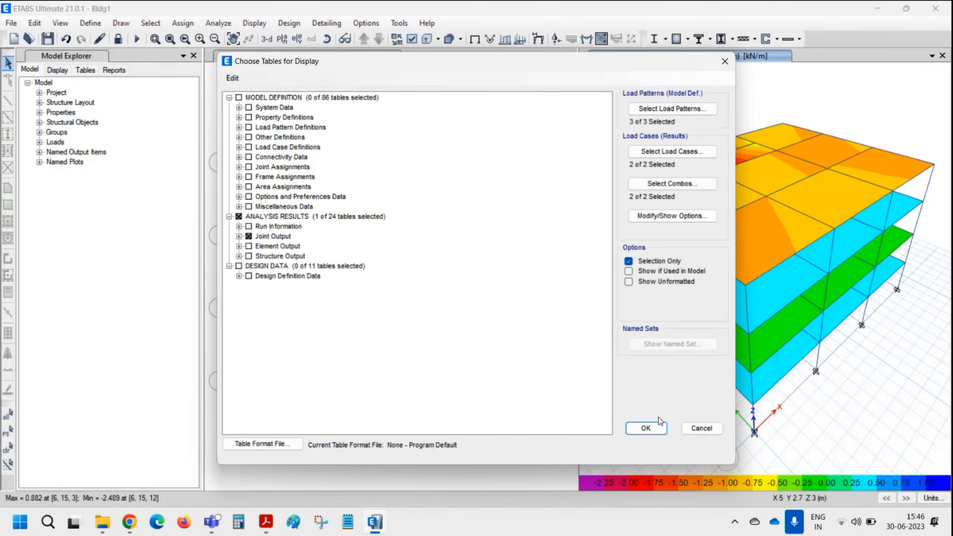
pyautogui.click(658, 427)
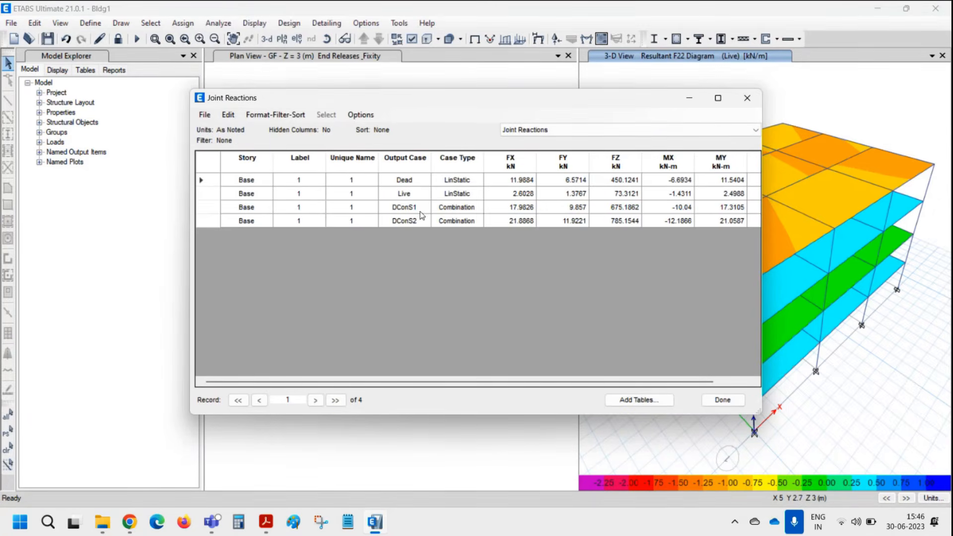
pyautogui.moveTo(484, 99); pyautogui.dragTo(319, 100)
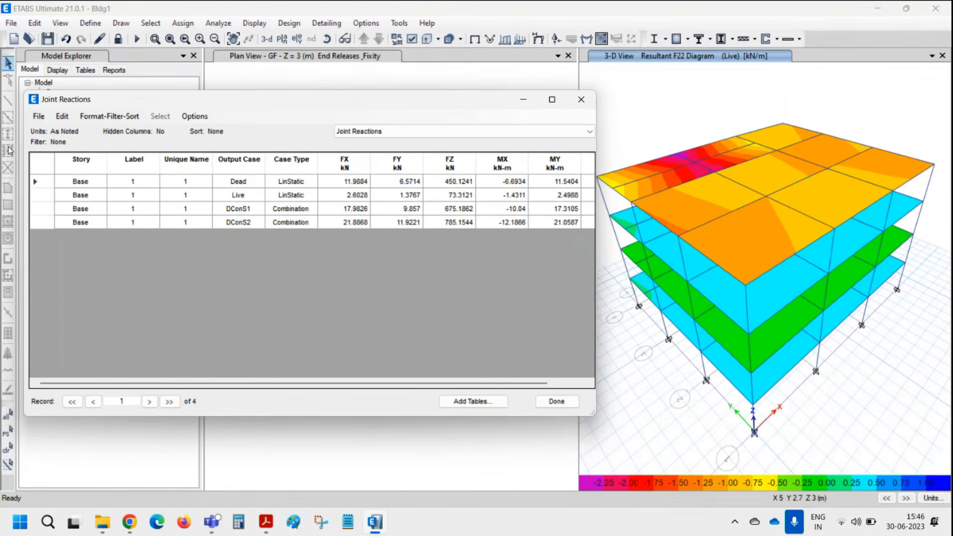
# Find the option for exporting the current Joint Reactions table to Excel
pyautogui.click(40, 116)
pyautogui.moveTo(208, 130)
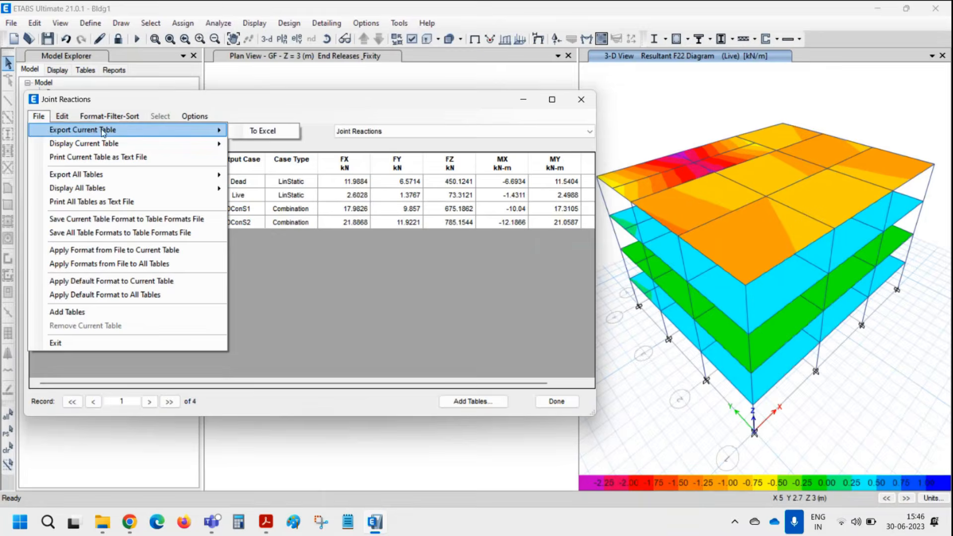
pyautogui.click(267, 130)
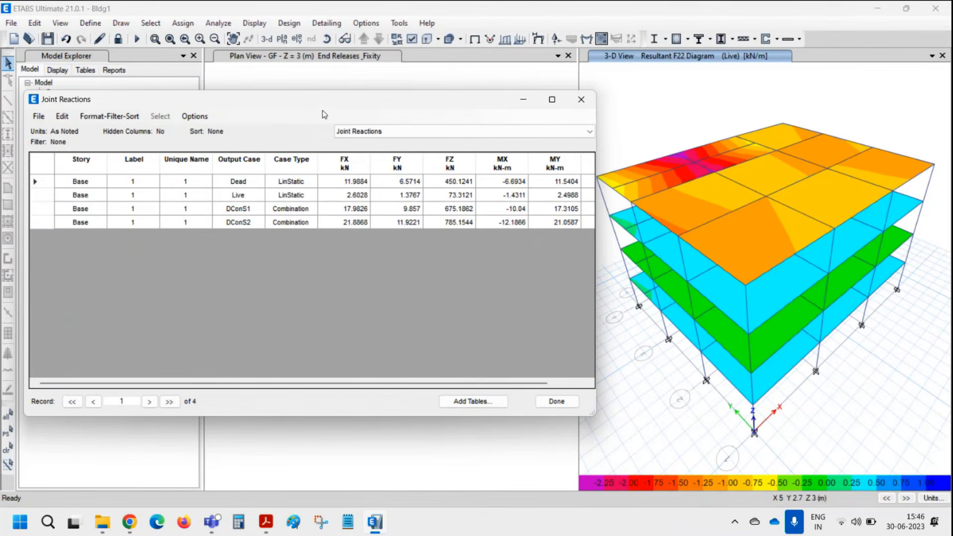
# Add the Base Reactions table from the structure output to the displayed tables and switch to it
pyautogui.click(395, 132)
pyautogui.click(396, 132)
pyautogui.click(481, 405)
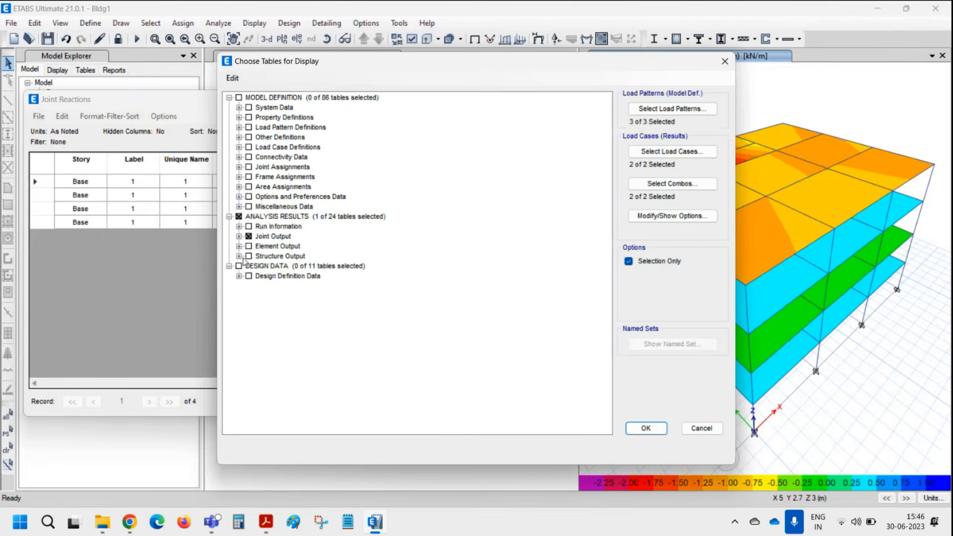
pyautogui.click(239, 257)
pyautogui.click(248, 266)
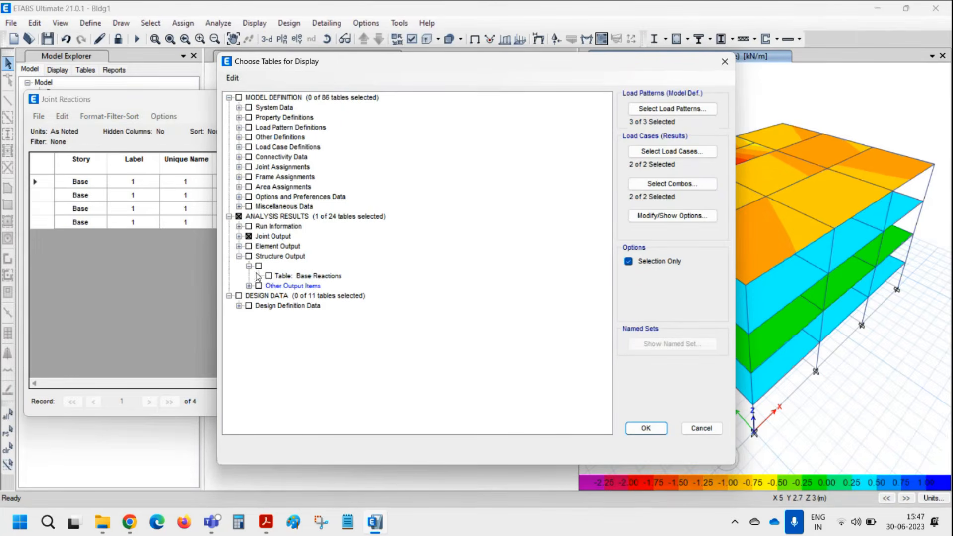
pyautogui.click(269, 276)
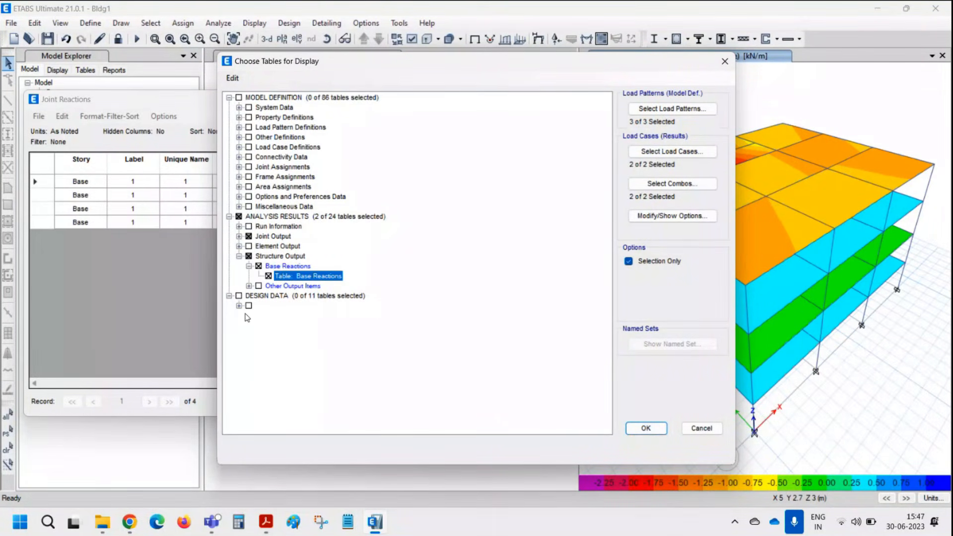
pyautogui.click(663, 430)
pyautogui.click(375, 131)
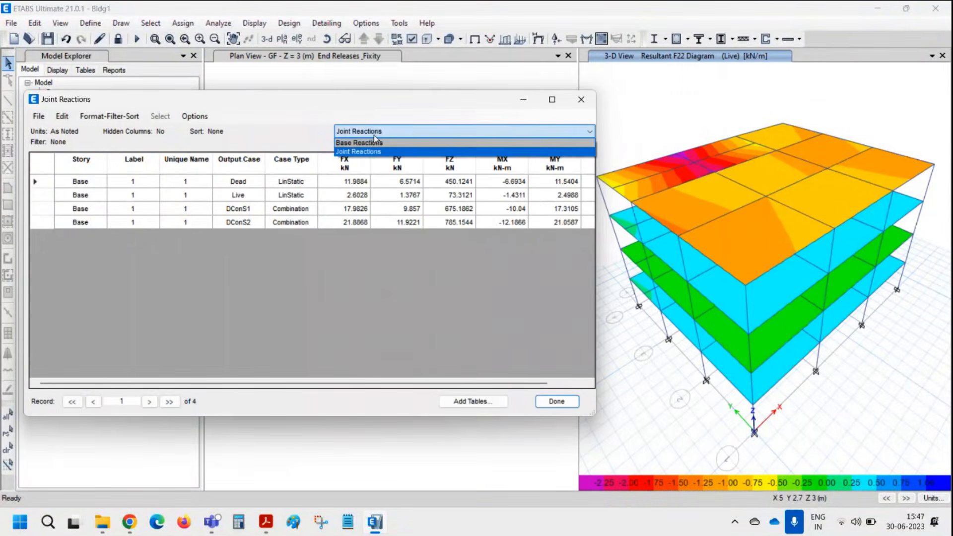
pyautogui.click(379, 147)
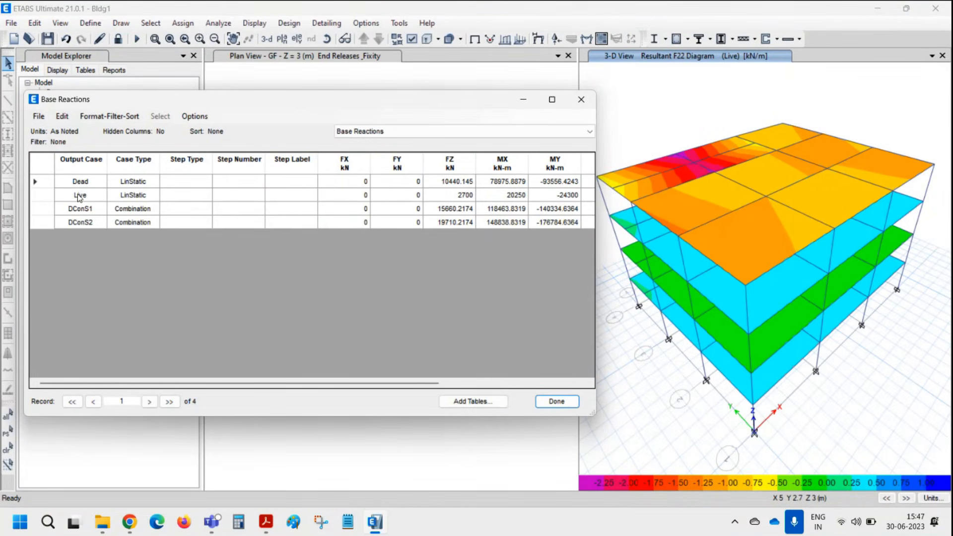
# Check the FZ base reactions for Dead, Live, DConS1 and DConS2, and close the tables
pyautogui.click(467, 182)
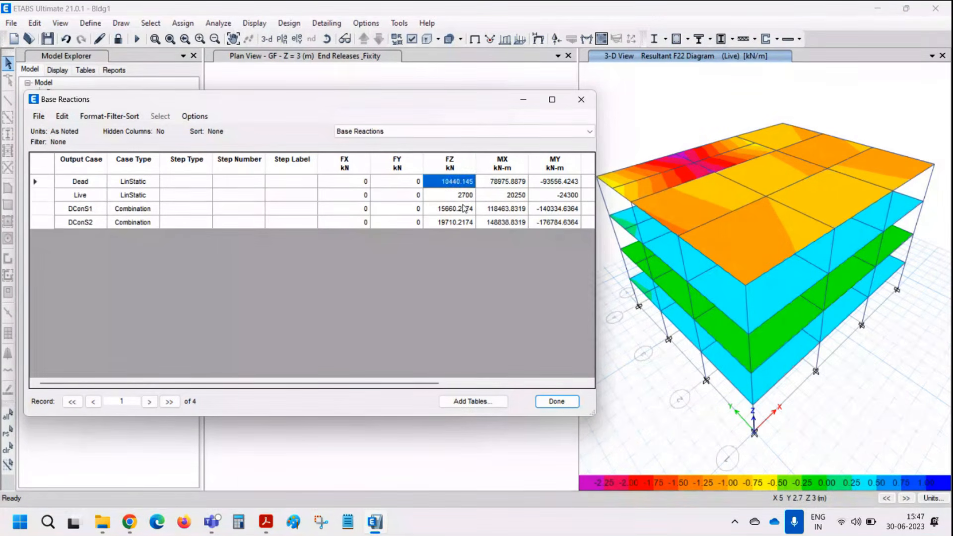
pyautogui.click(465, 209)
pyautogui.click(470, 222)
pyautogui.click(467, 196)
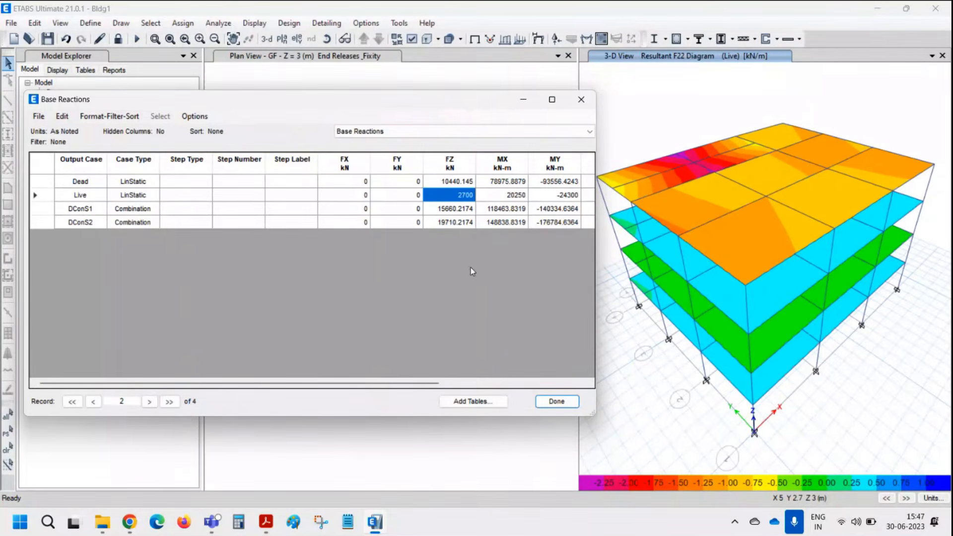
pyautogui.click(553, 405)
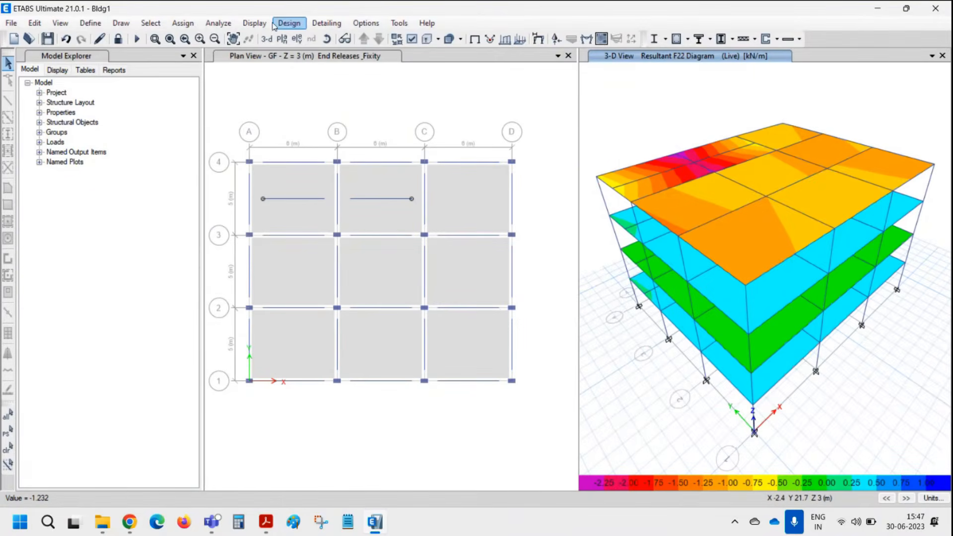
# Return the 3D and plan views to the undeformed shape and unlock the model, accepting deletion of the analysis results
pyautogui.click(255, 23)
pyautogui.click(272, 37)
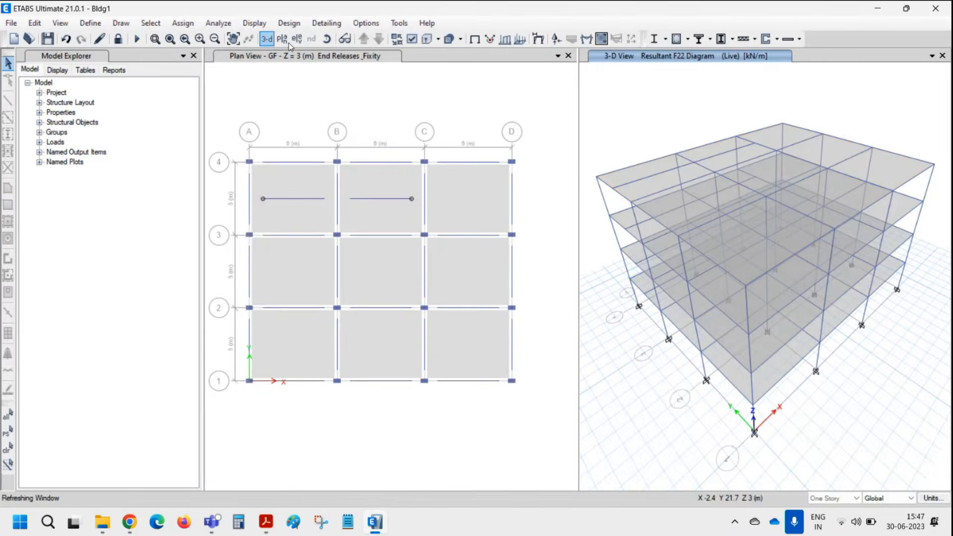
pyautogui.click(322, 58)
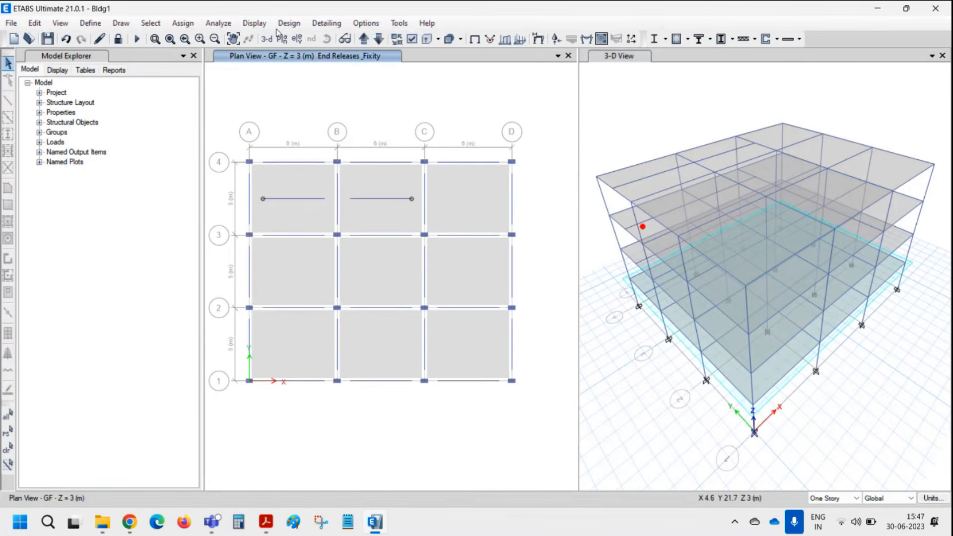
pyautogui.click(254, 23)
pyautogui.click(278, 40)
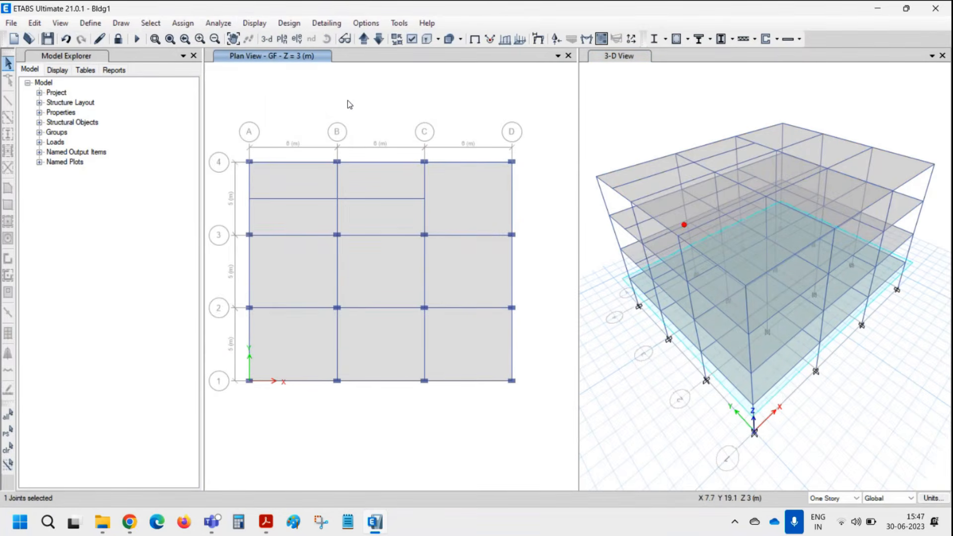
pyautogui.click(117, 38)
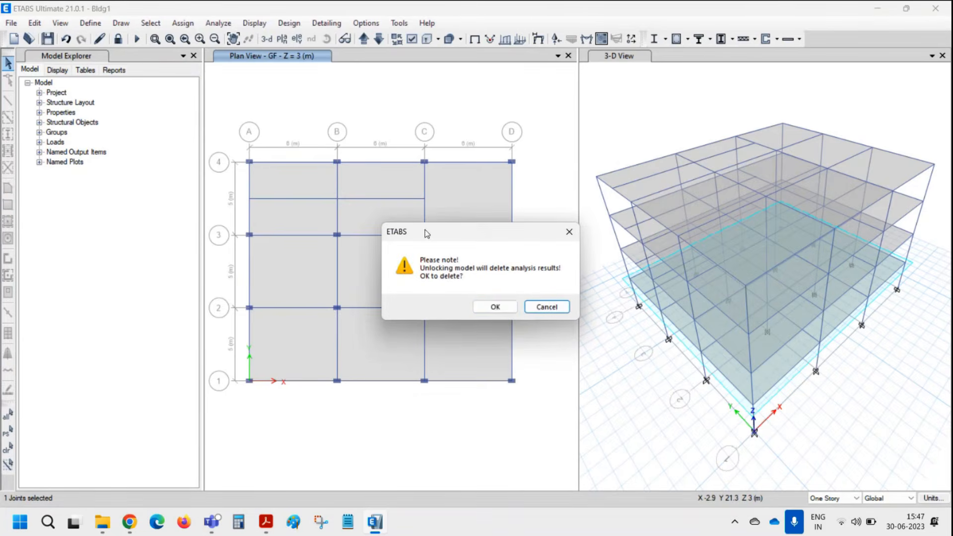
pyautogui.click(506, 308)
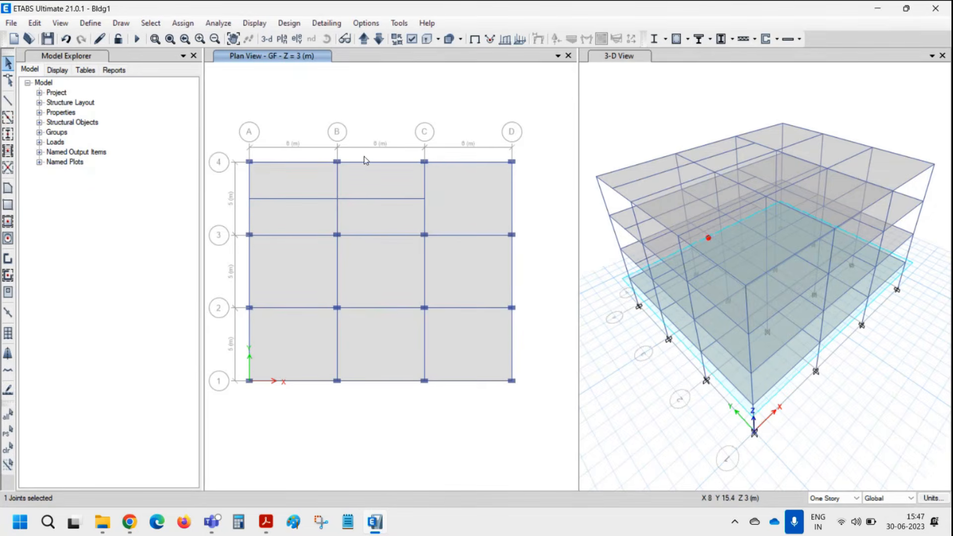
# Modify mass source MsSrc1 to use specified load patterns, with element self mass and additional mass excluded
pyautogui.click(90, 23)
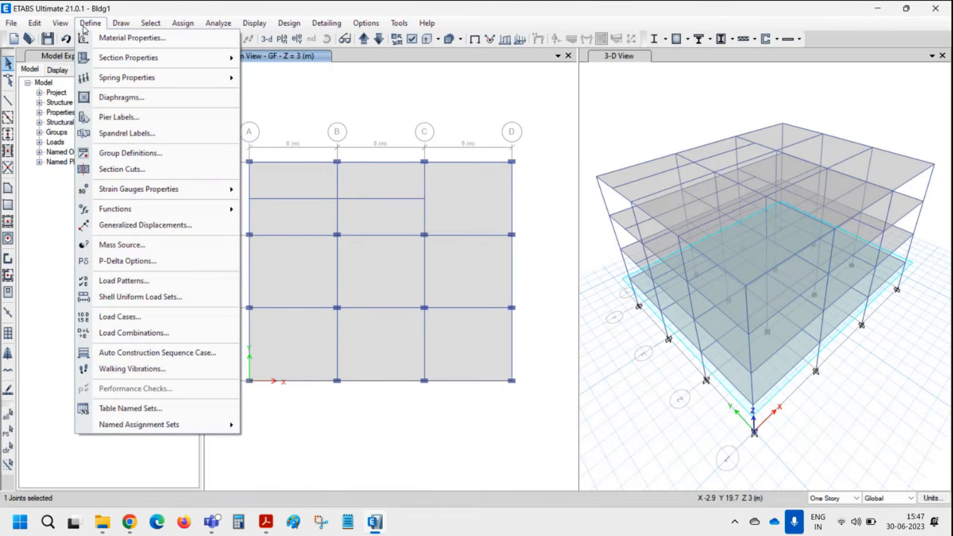
pyautogui.click(144, 245)
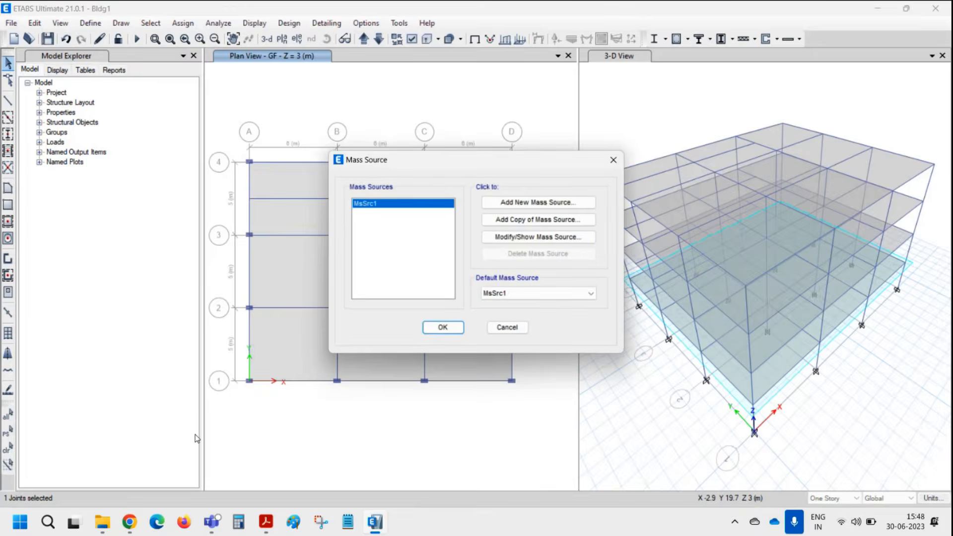
pyautogui.click(524, 238)
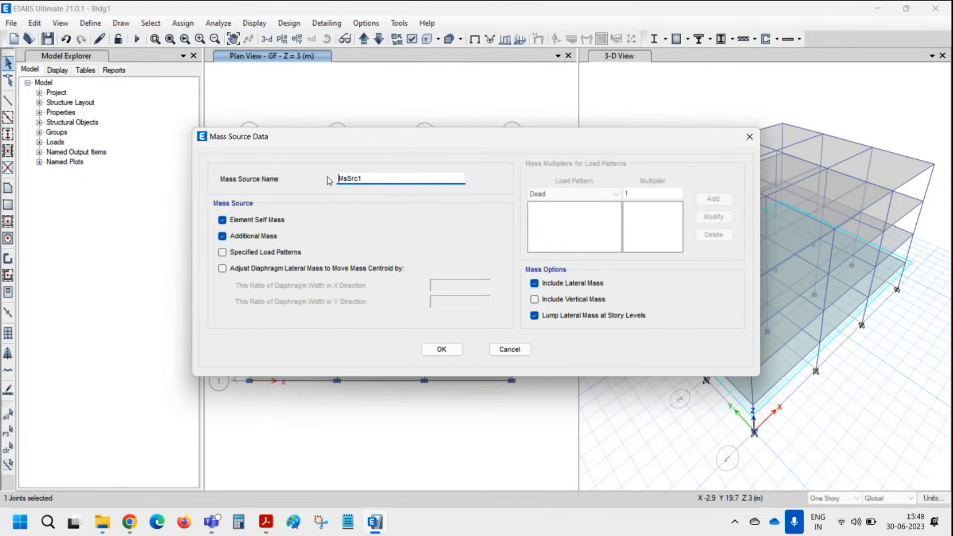
pyautogui.click(249, 220)
pyautogui.click(253, 237)
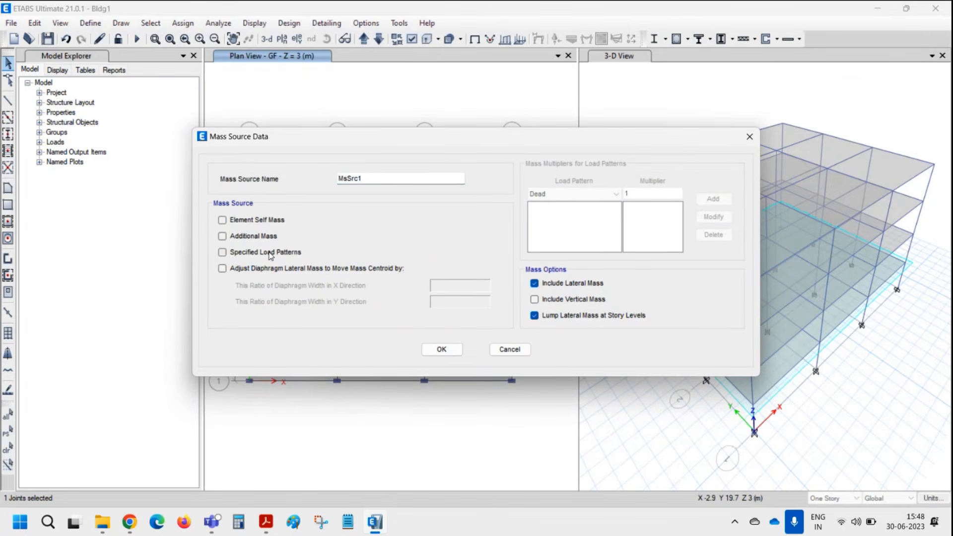
pyautogui.click(271, 253)
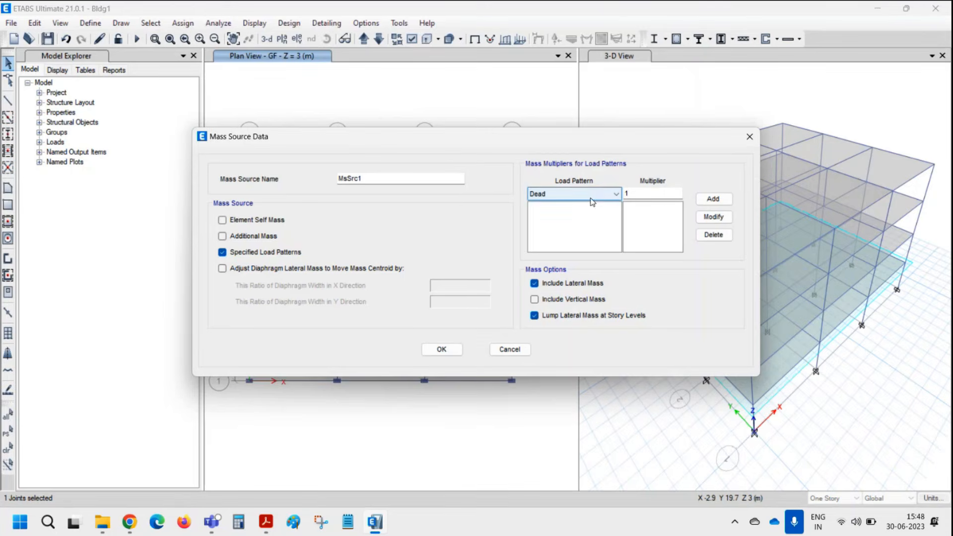
# Add Dead with multiplier 1 and Live with multiplier 0.25 to the mass source's load patterns, and accept the mass source definition
pyautogui.click(633, 194)
pyautogui.click(712, 199)
pyautogui.click(608, 195)
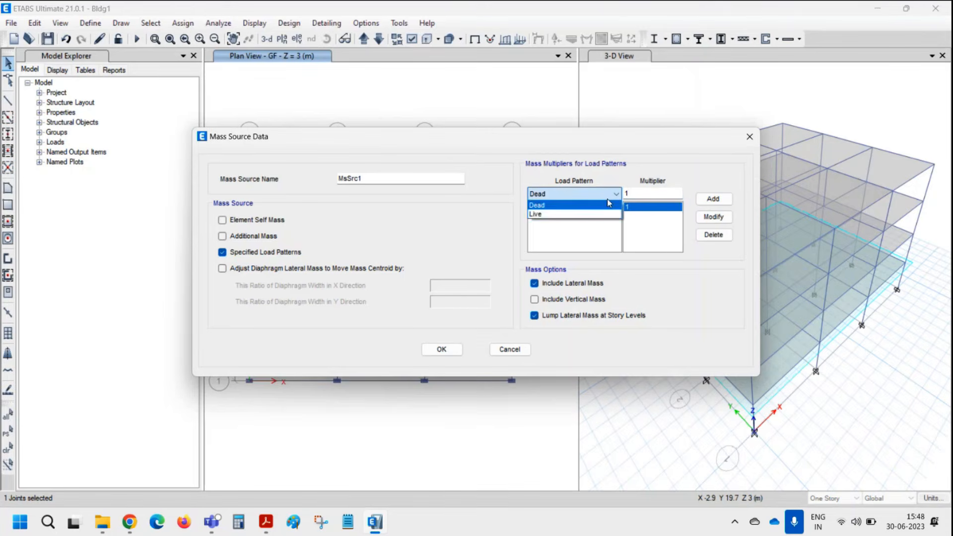
pyautogui.click(607, 215)
pyautogui.doubleClick(653, 197)
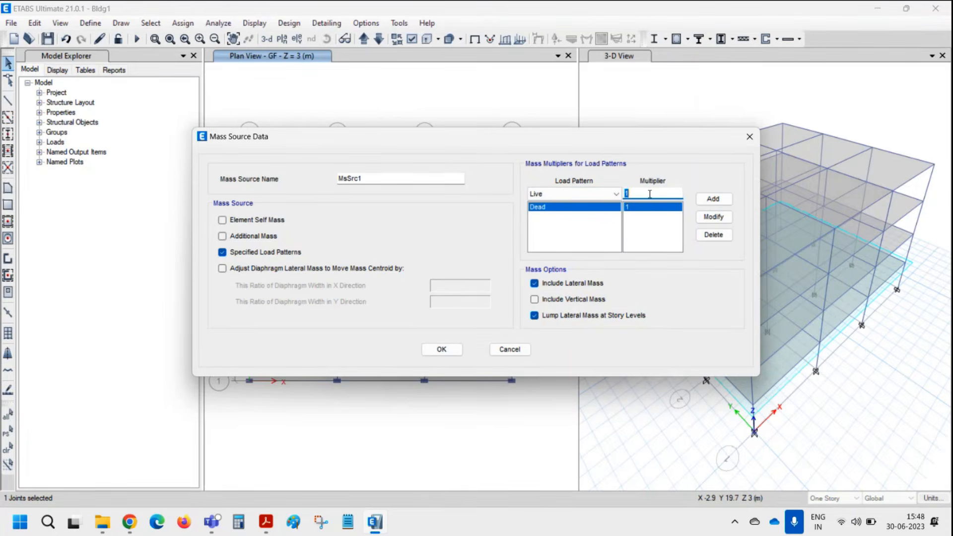
pyautogui.write('0.25')
pyautogui.click(712, 198)
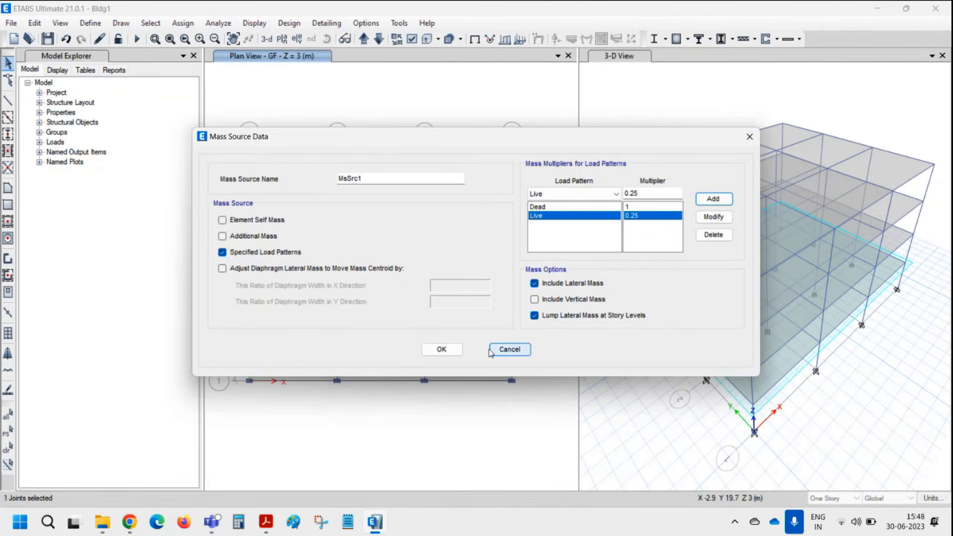
pyautogui.click(453, 354)
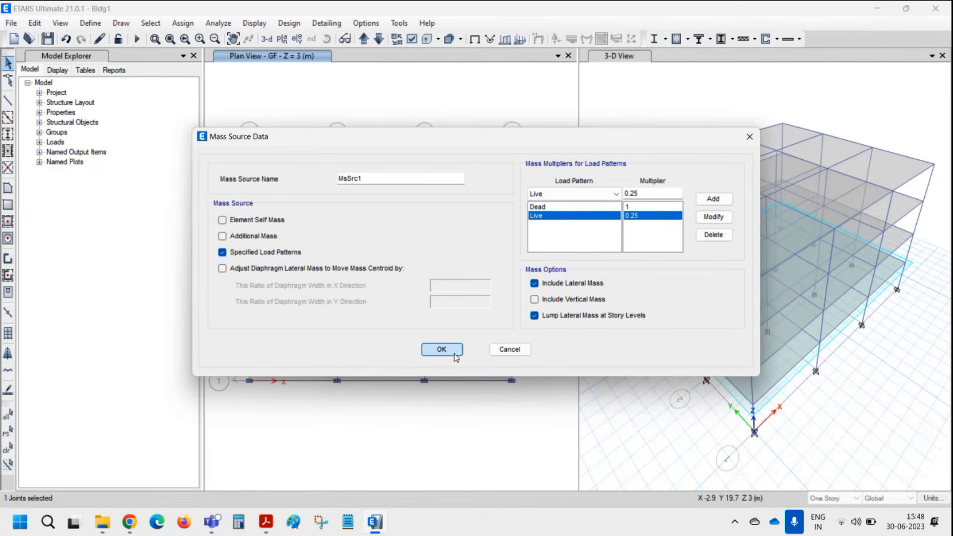
pyautogui.click(455, 353)
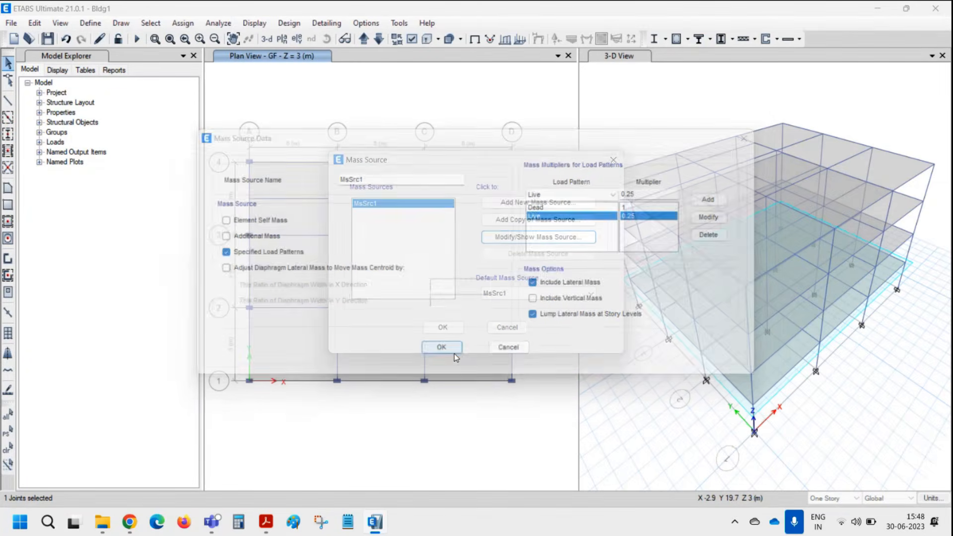
pyautogui.click(440, 329)
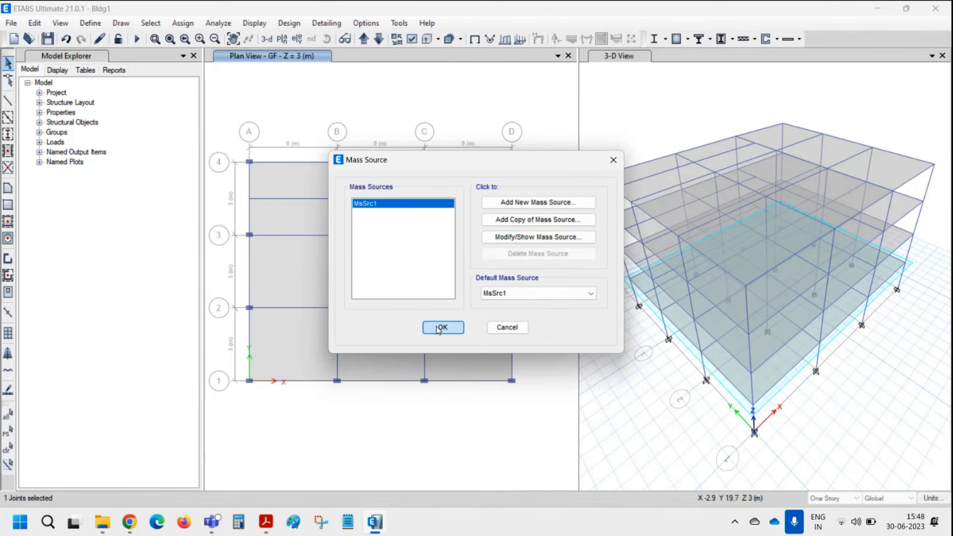
# Close the mass source list and add a Seismic load pattern EQX with IS 1893:2016 as its auto lateral load
pyautogui.click(440, 329)
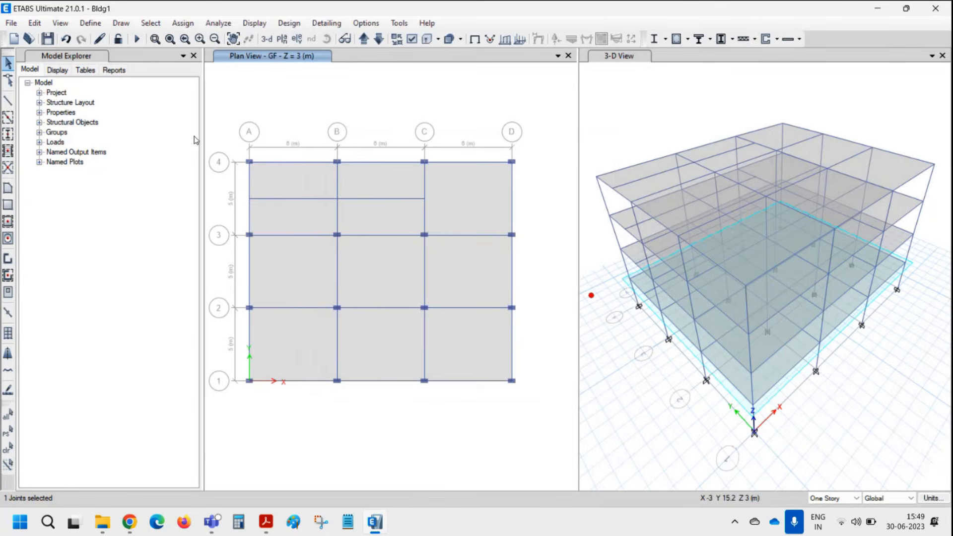
pyautogui.click(91, 24)
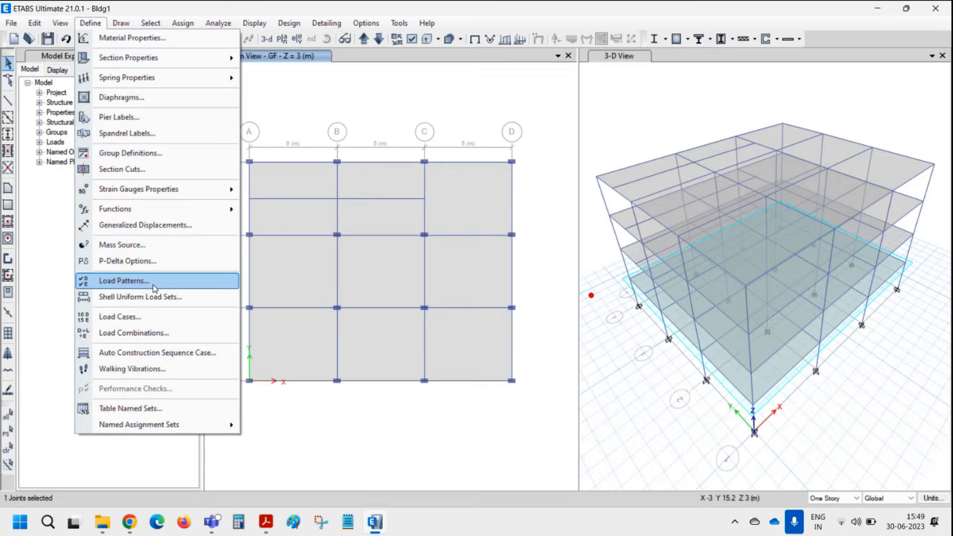
pyautogui.click(124, 281)
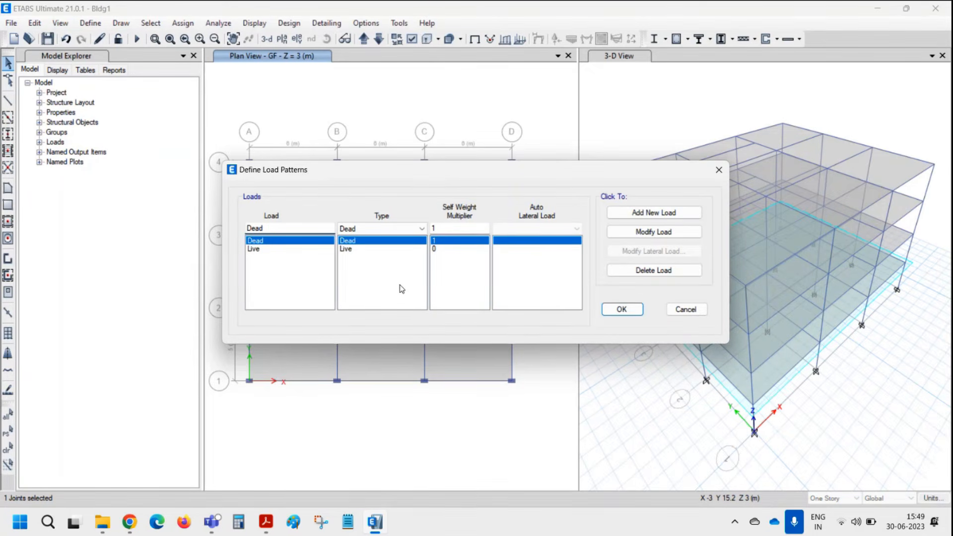
pyautogui.doubleClick(285, 230)
pyautogui.write('EQX')
pyautogui.click(398, 229)
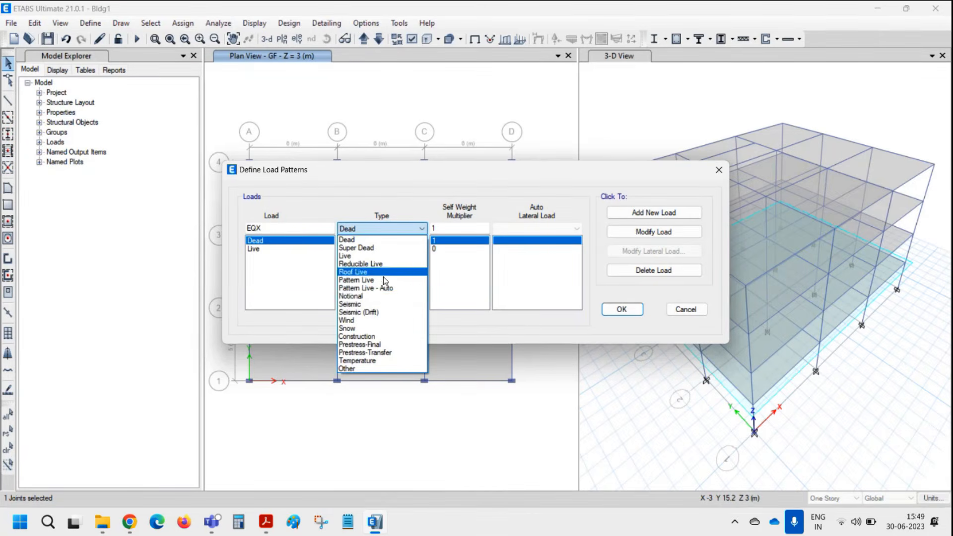
pyautogui.click(378, 304)
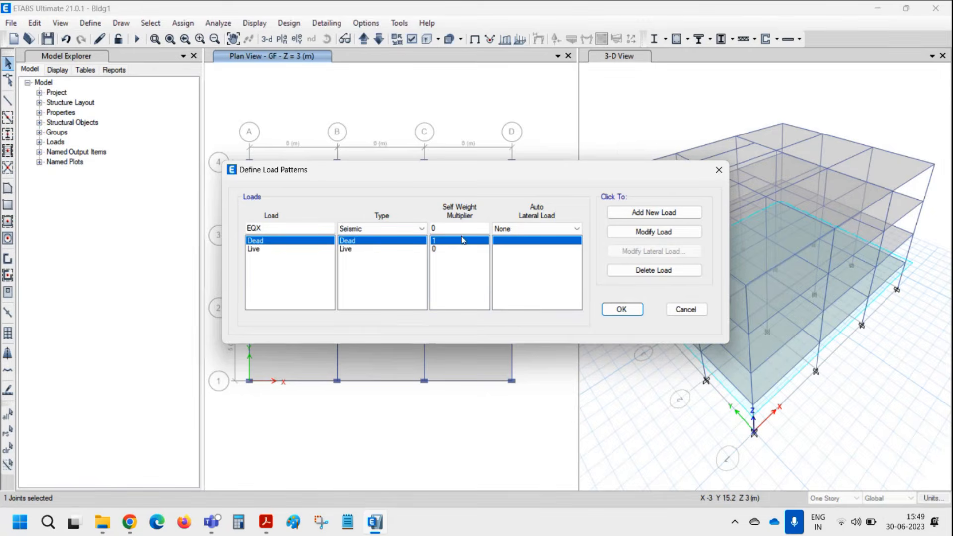
pyautogui.click(539, 232)
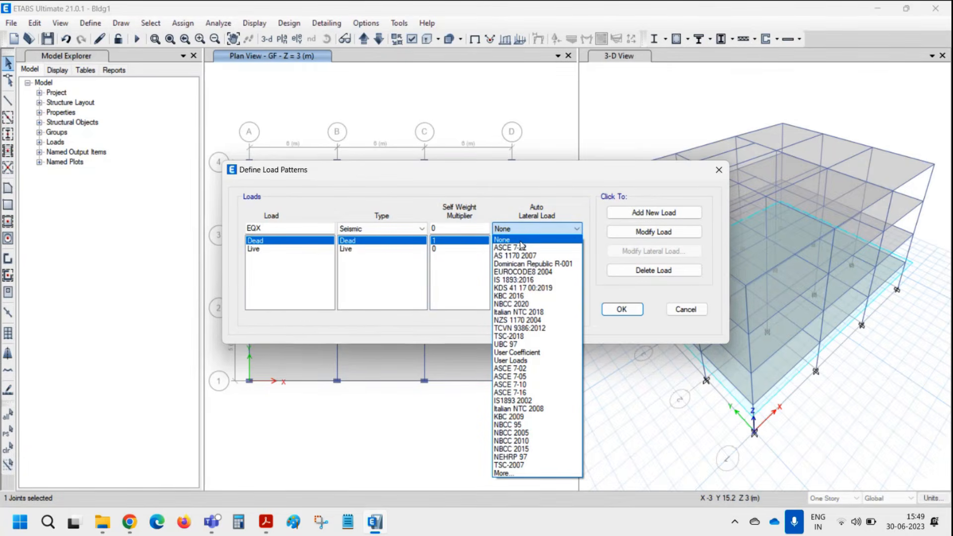
pyautogui.click(536, 280)
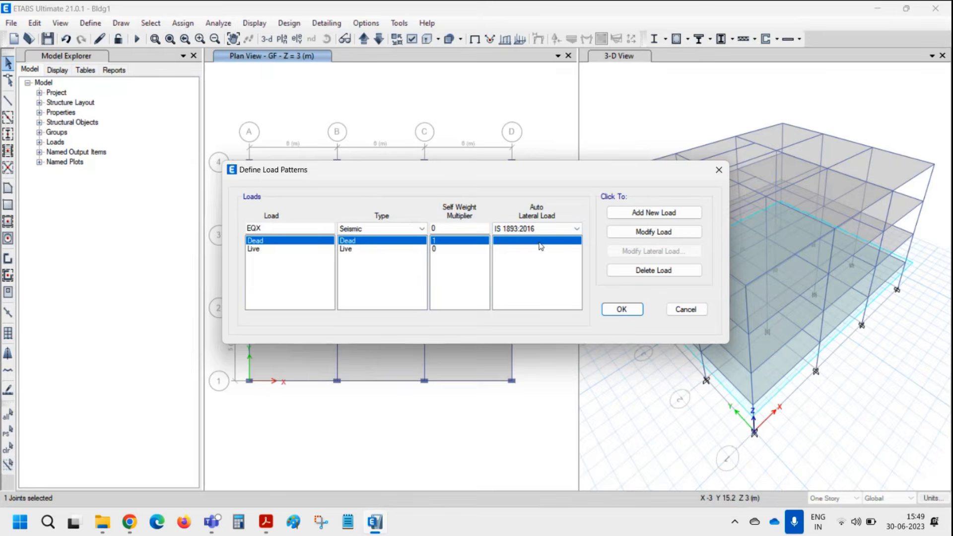
pyautogui.click(666, 213)
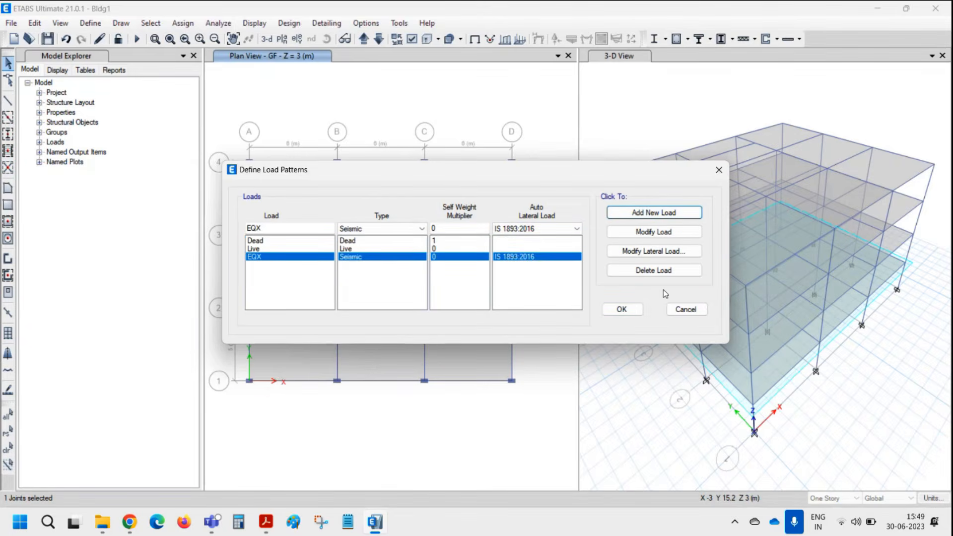
# Add a second Seismic load pattern named EQY with the IS 1893:2016 auto lateral load
pyautogui.click(285, 226)
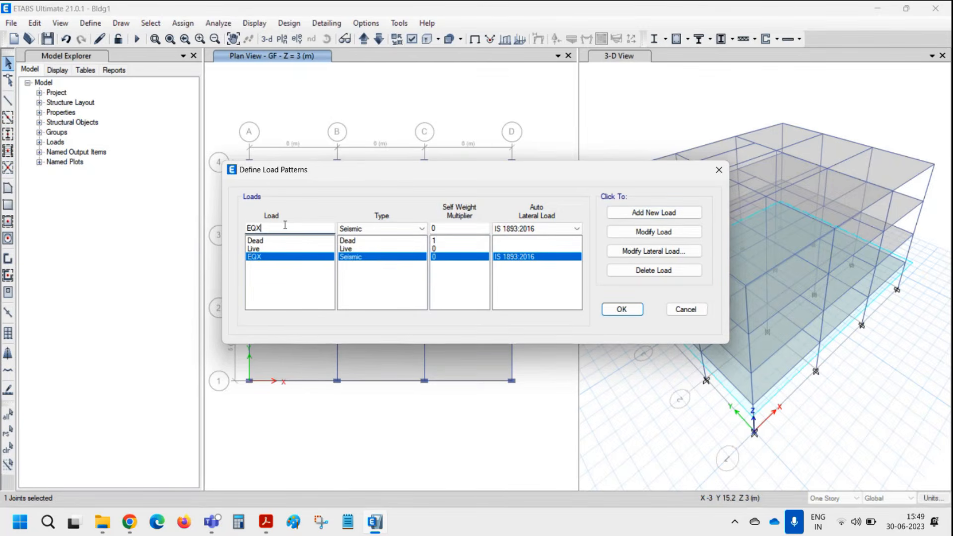
pyautogui.press('BackSpace')
pyautogui.write('P')
pyautogui.press('BackSpace')
pyautogui.write('Y')
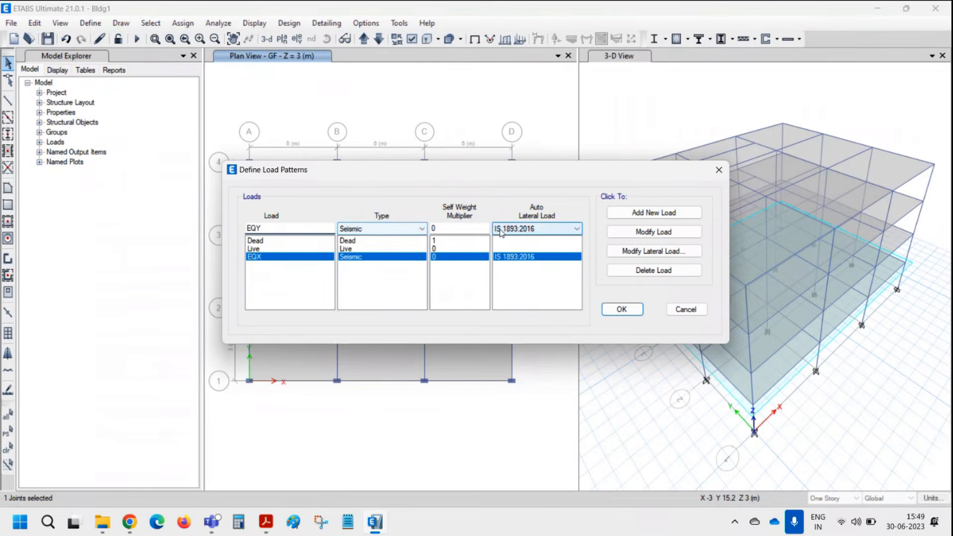
pyautogui.click(640, 212)
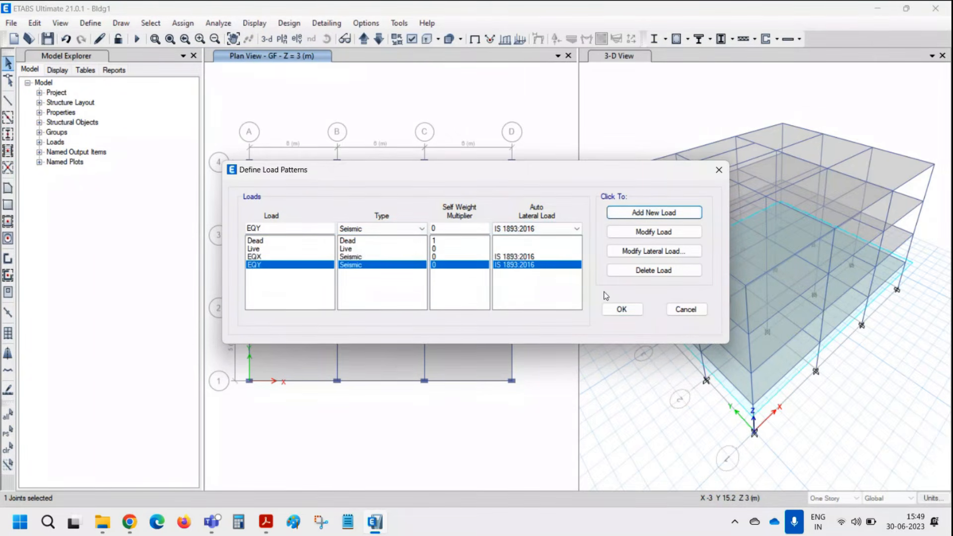
# Restrict the EQX lateral load to X Dir only, excluding the Y direction and all eccentricity options
pyautogui.click(558, 257)
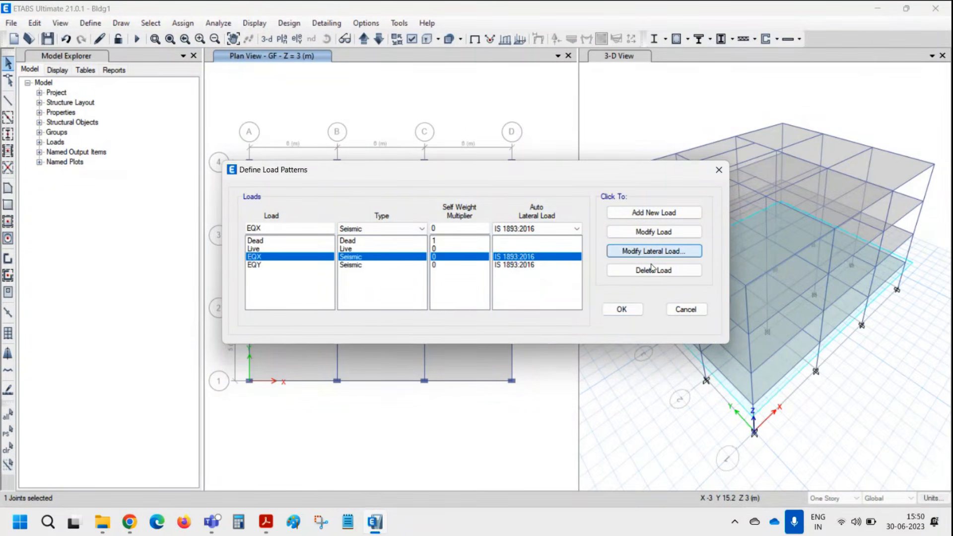
pyautogui.click(655, 251)
pyautogui.moveTo(397, 142); pyautogui.dragTo(336, 151)
pyautogui.click(277, 205)
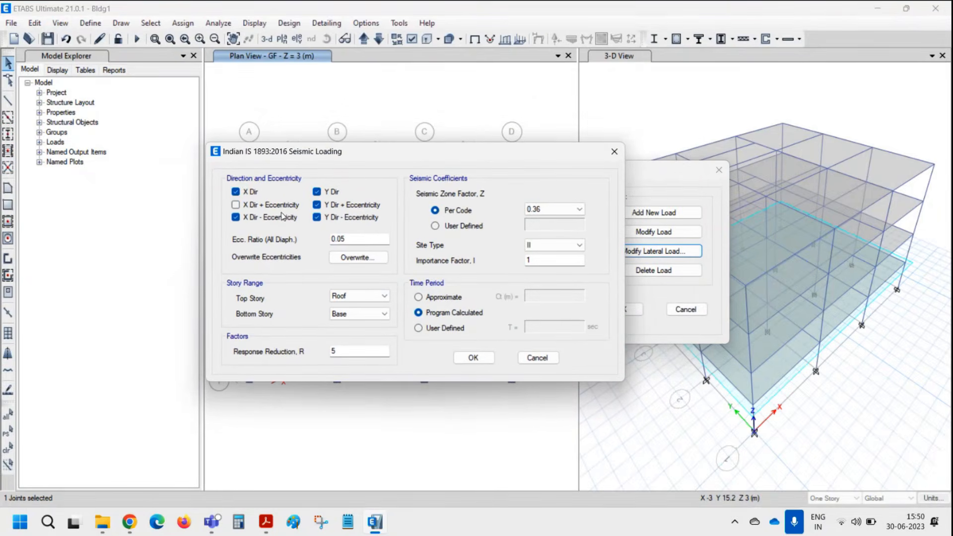
pyautogui.click(282, 217)
pyautogui.click(328, 193)
pyautogui.click(331, 205)
pyautogui.click(343, 217)
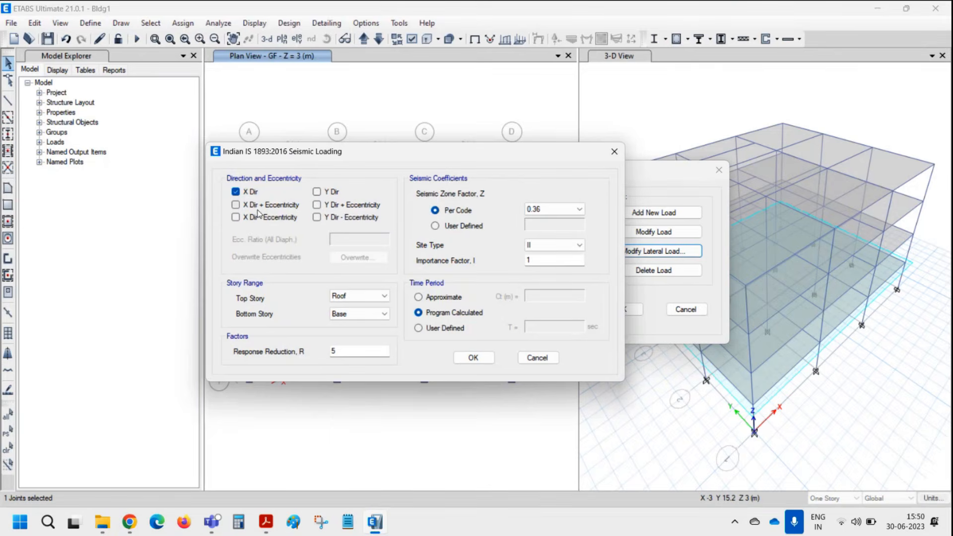
# Set EQX's seismic zone factor to 0.16 and its user-defined time period to 0.3 sec, and accept the seismic loading
pyautogui.moveTo(338, 156); pyautogui.dragTo(290, 158)
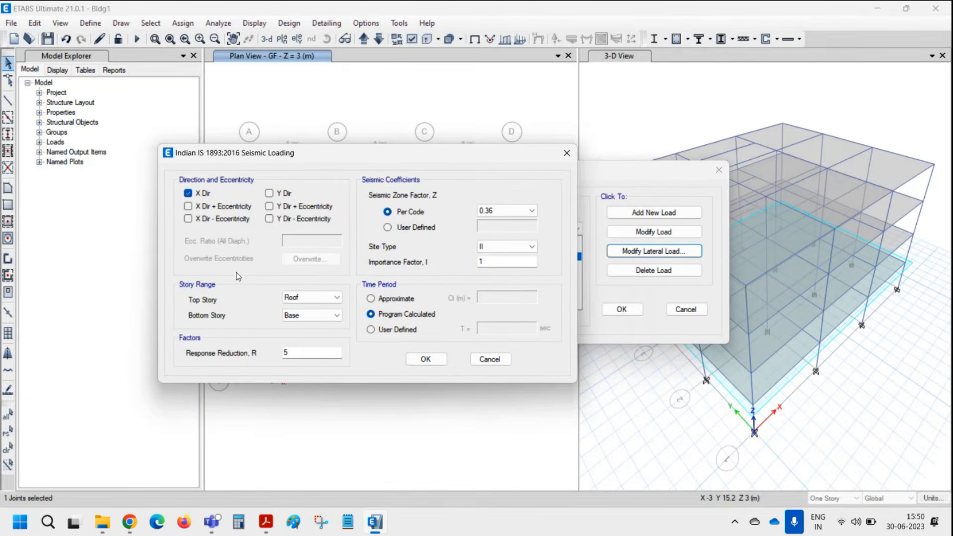
pyautogui.click(519, 211)
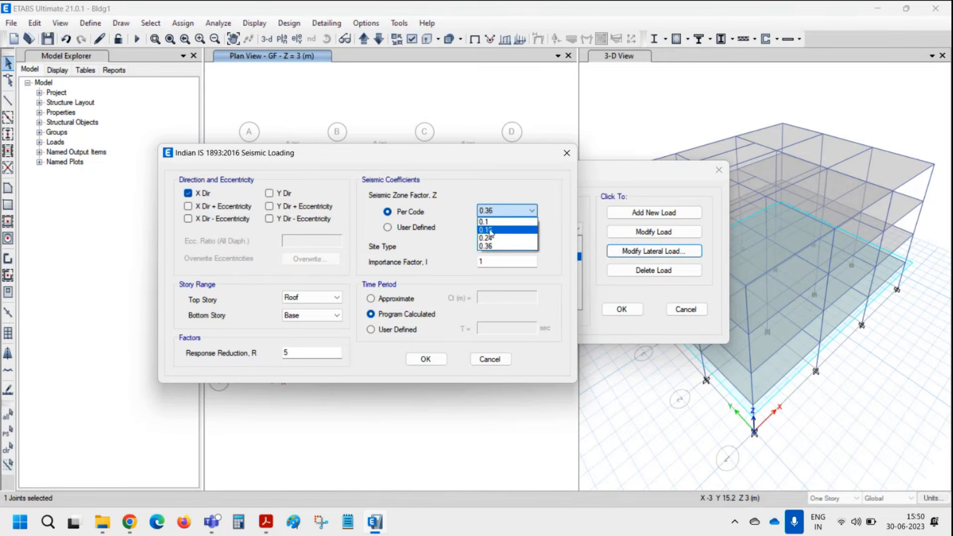
pyautogui.click(490, 231)
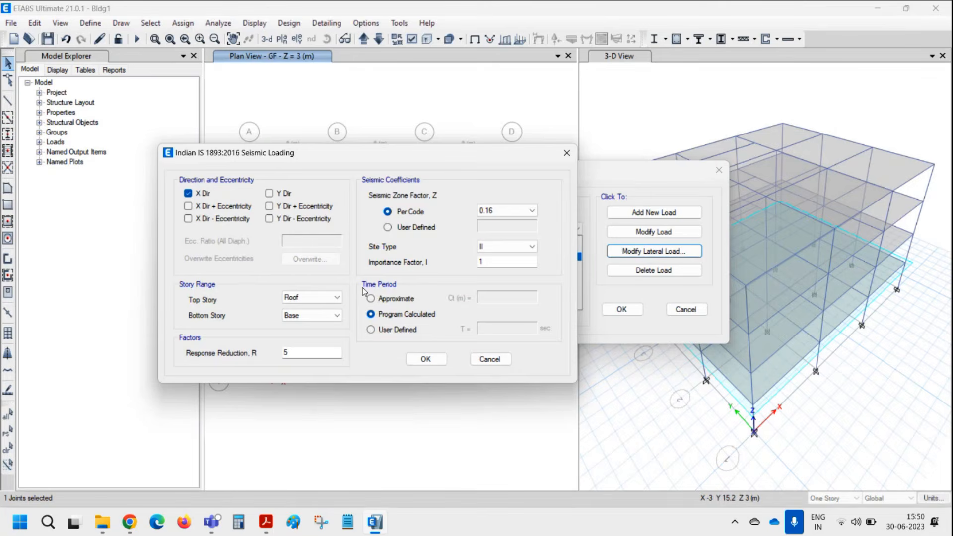
pyautogui.click(403, 330)
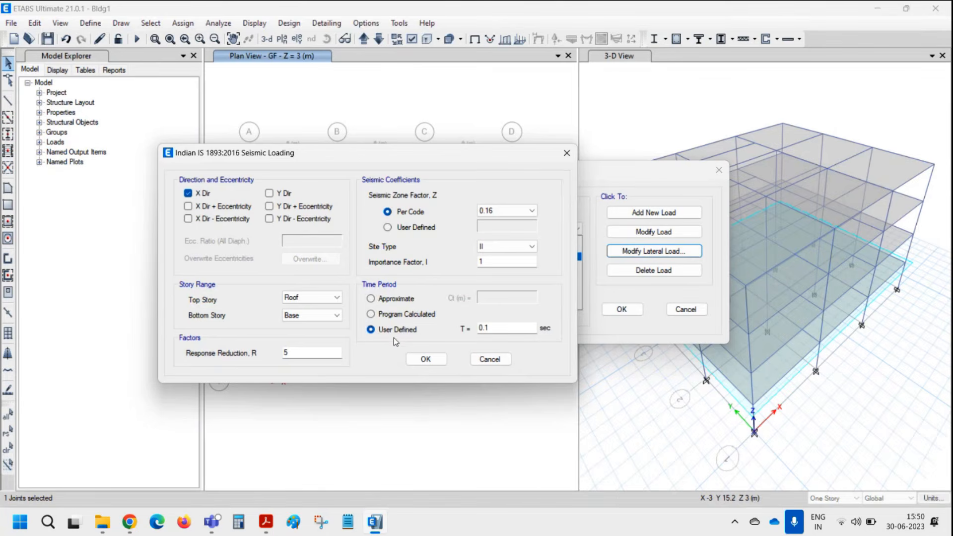
pyautogui.doubleClick(493, 325)
pyautogui.write('0.3')
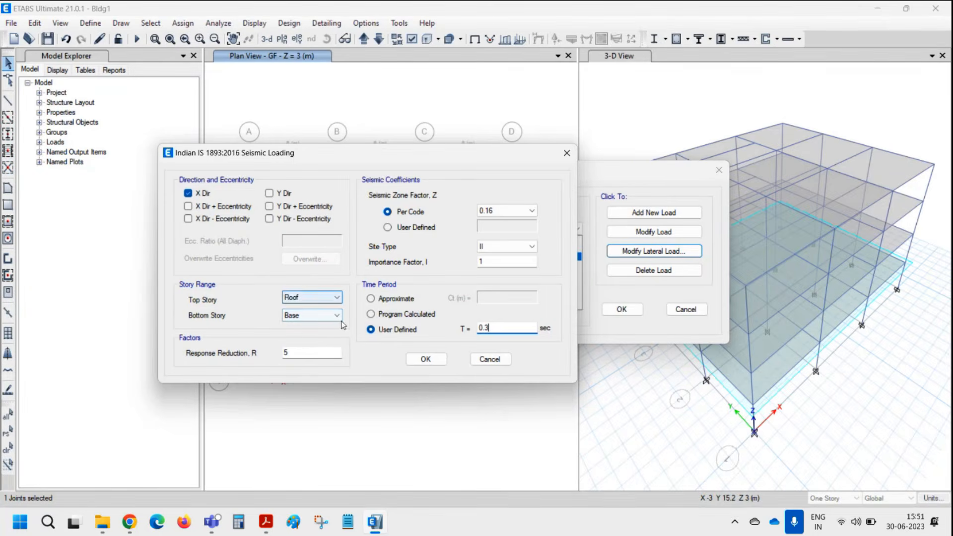
pyautogui.click(426, 359)
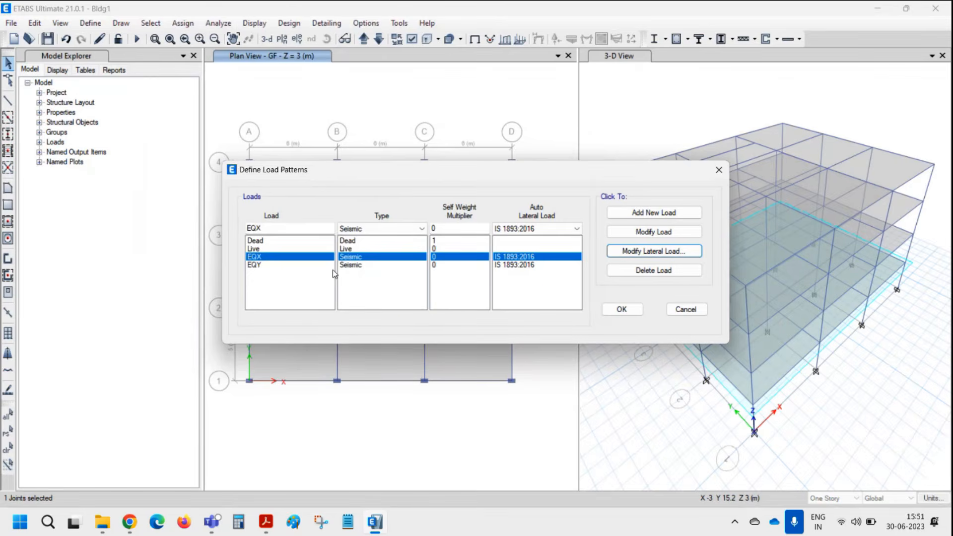
# Restrict the EQY lateral load to Y Dir only, excluding the X direction and all eccentricity options
pyautogui.click(533, 265)
pyautogui.click(654, 251)
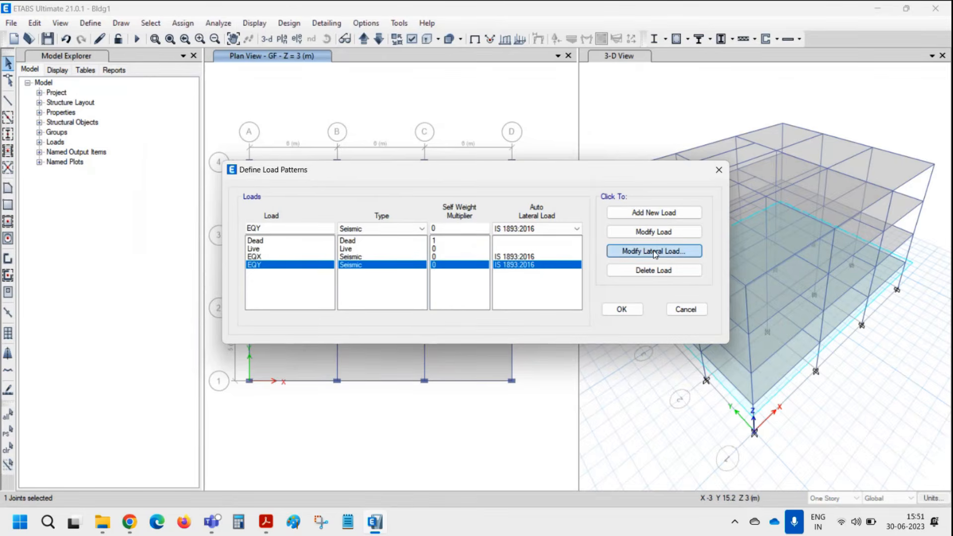
pyautogui.click(297, 182)
pyautogui.click(320, 195)
pyautogui.click(318, 207)
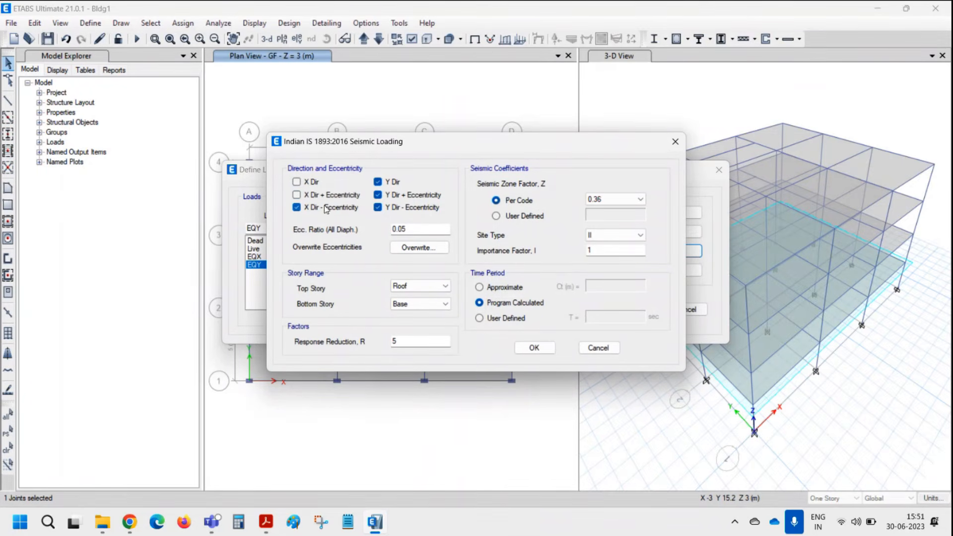
pyautogui.click(390, 194)
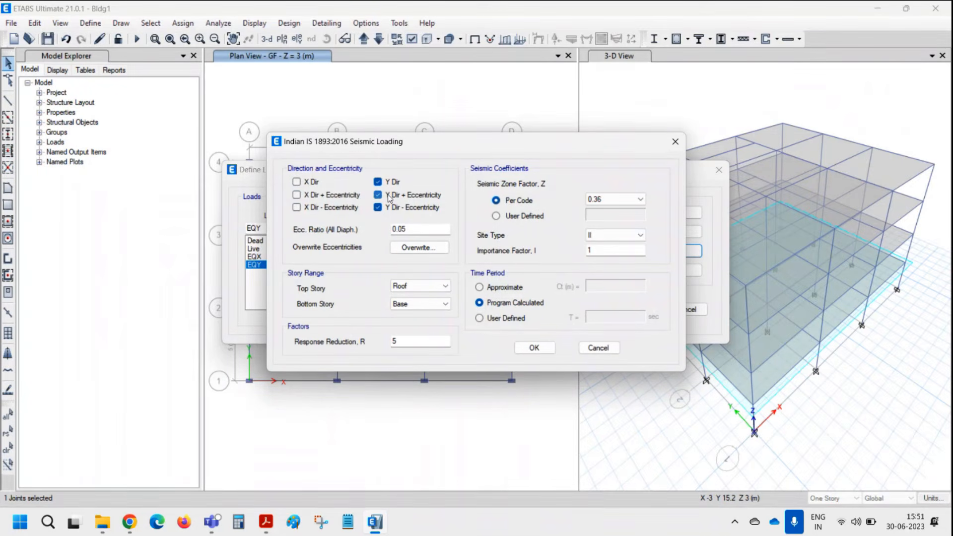
# Give EQY a zone factor of 0.16 and a user-defined time period of 0.3 sec, and accept the load pattern definitions
pyautogui.click(618, 199)
pyautogui.click(611, 219)
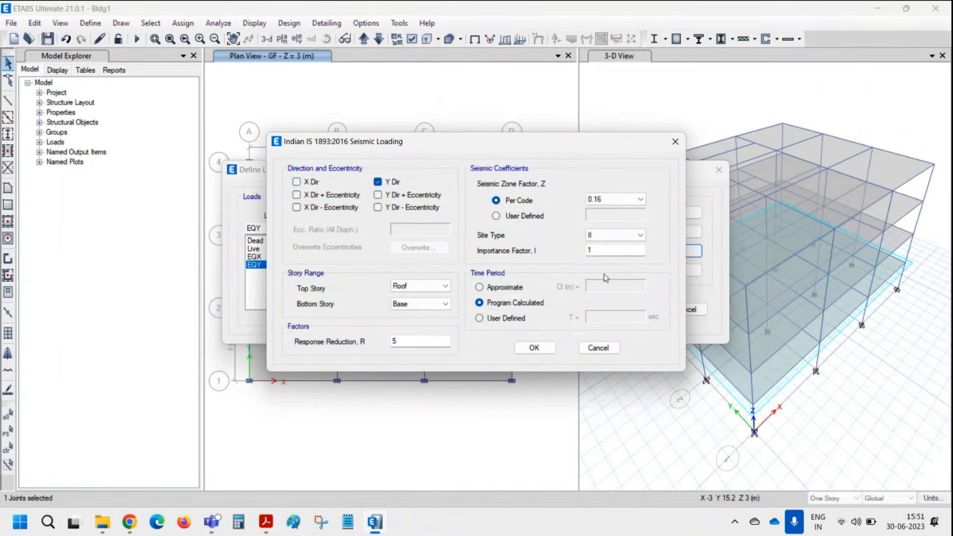
pyautogui.click(479, 318)
pyautogui.doubleClick(599, 319)
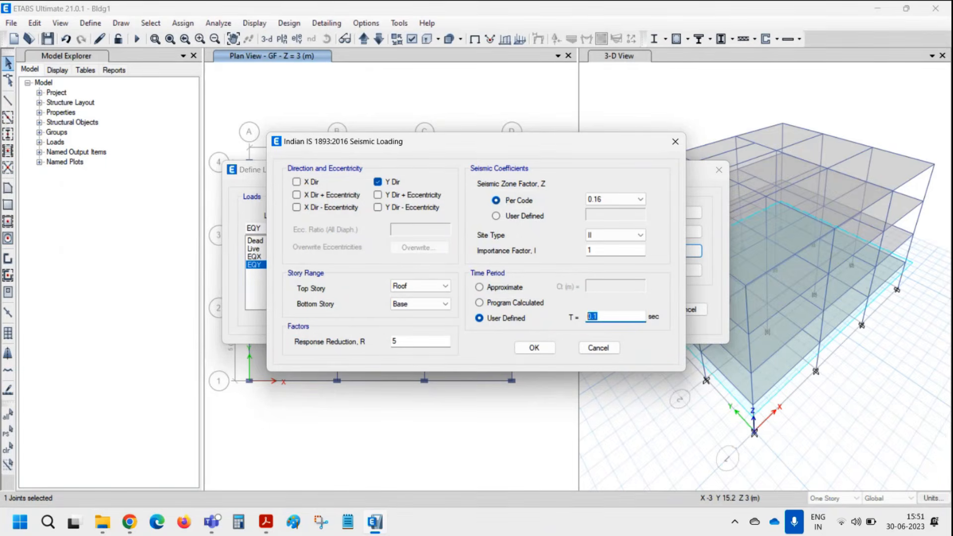
pyautogui.write('0.3')
pyautogui.click(534, 348)
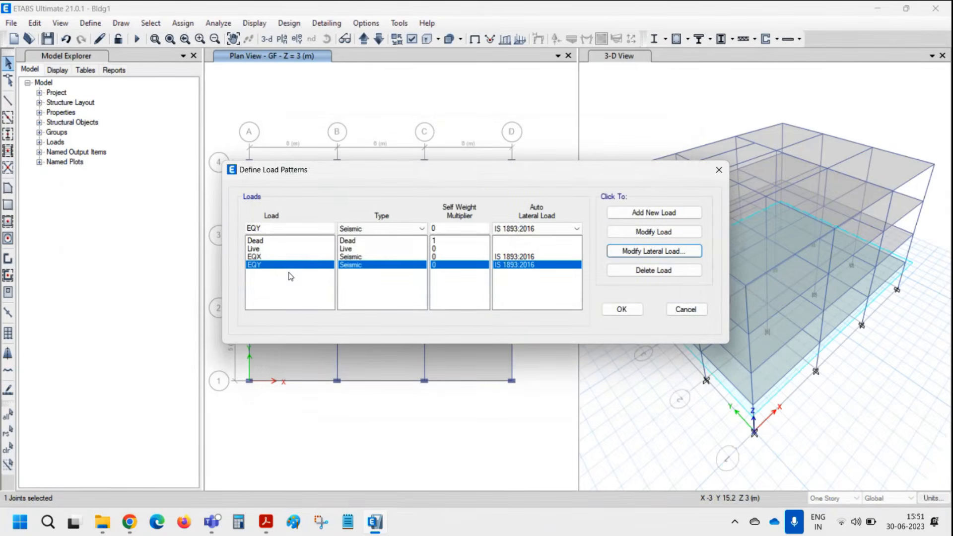
pyautogui.click(621, 310)
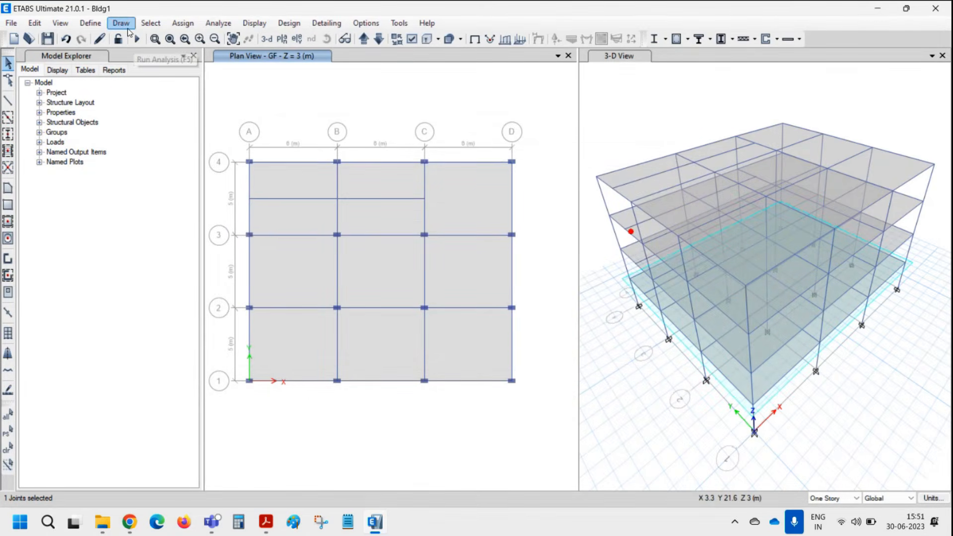
# Check the list of load cases for the seismic patterns and run the analysis
pyautogui.click(90, 23)
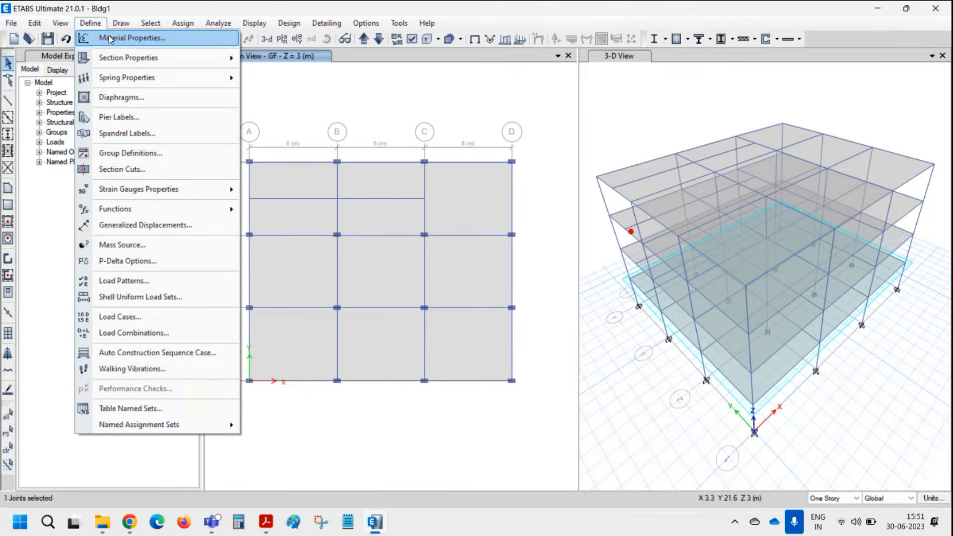
pyautogui.click(125, 316)
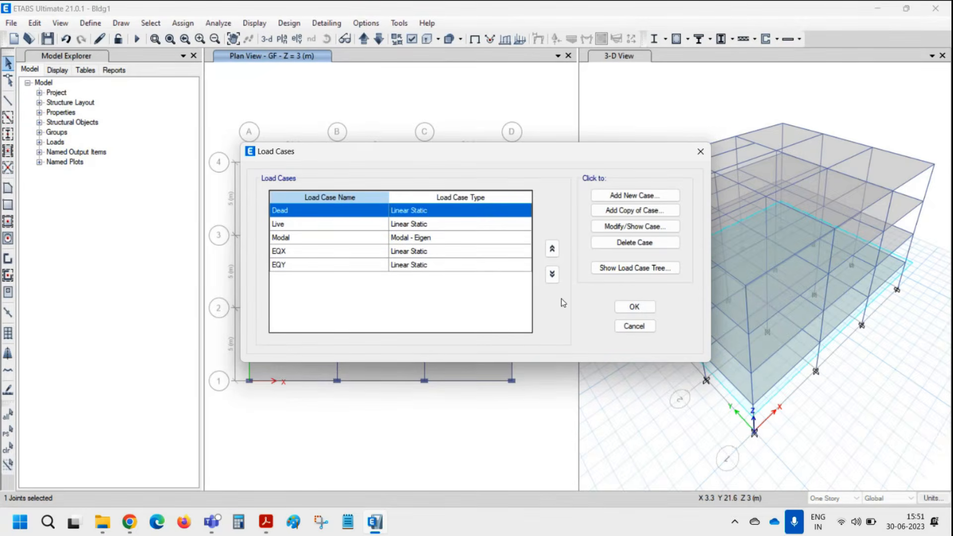
pyautogui.click(637, 308)
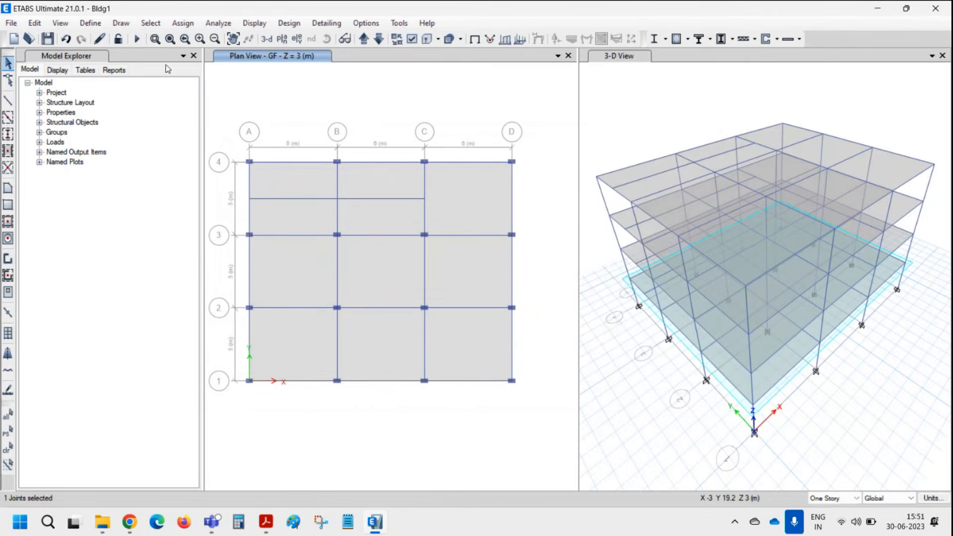
pyautogui.click(137, 38)
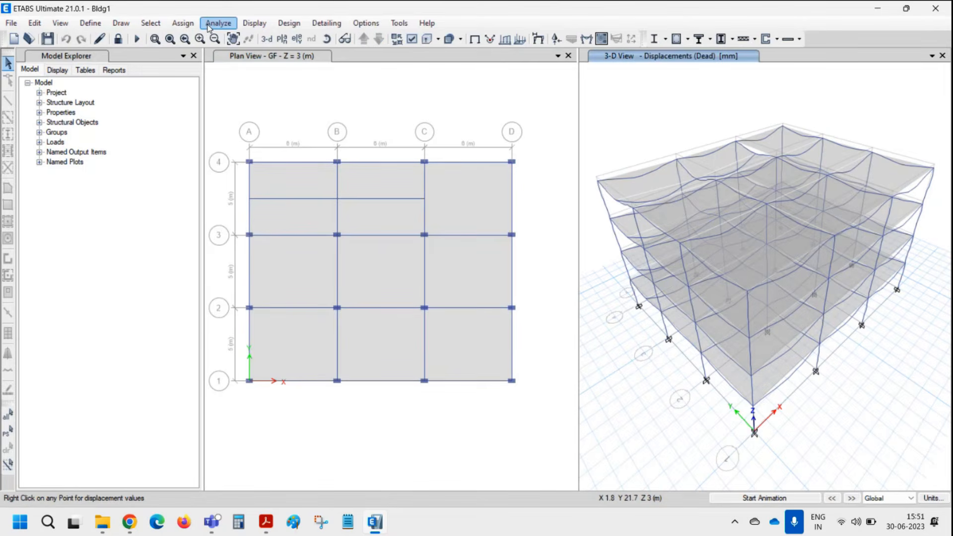
# Apply the deformed shape display for load case EQX to the 3D view
pyautogui.click(250, 25)
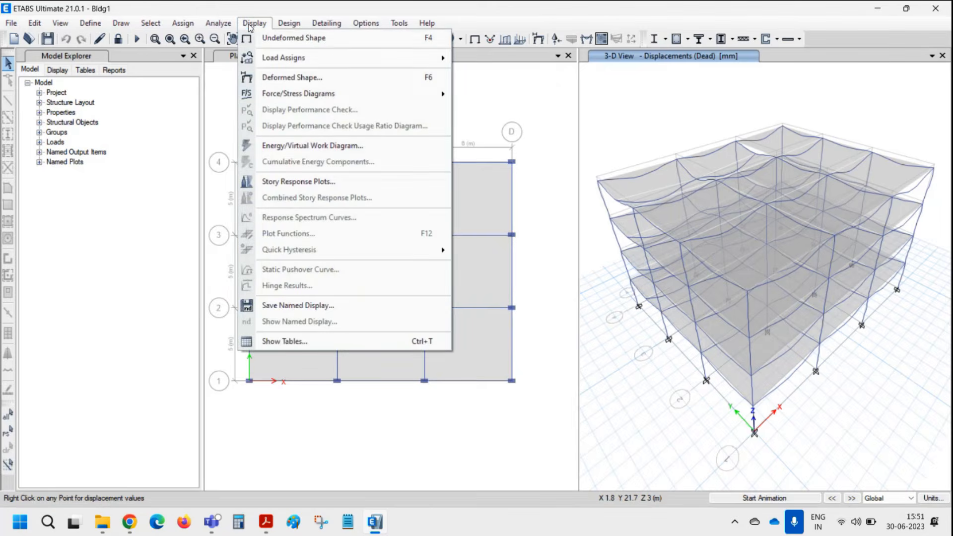
pyautogui.click(293, 84)
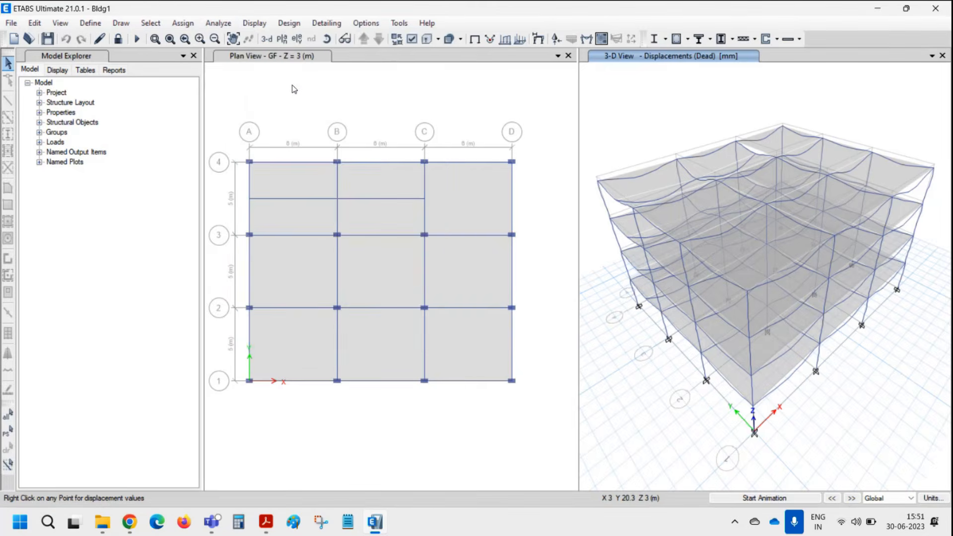
pyautogui.click(358, 85)
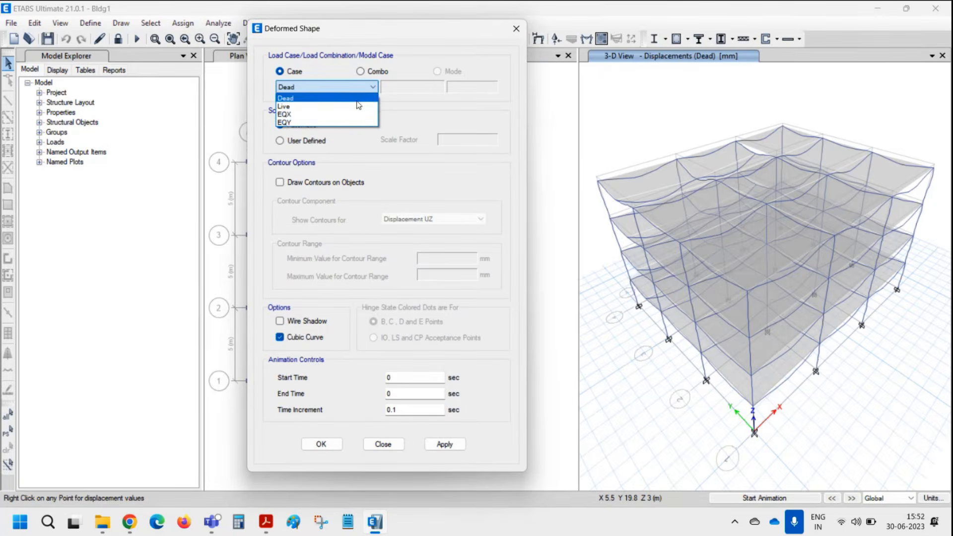
pyautogui.click(329, 110)
pyautogui.click(462, 443)
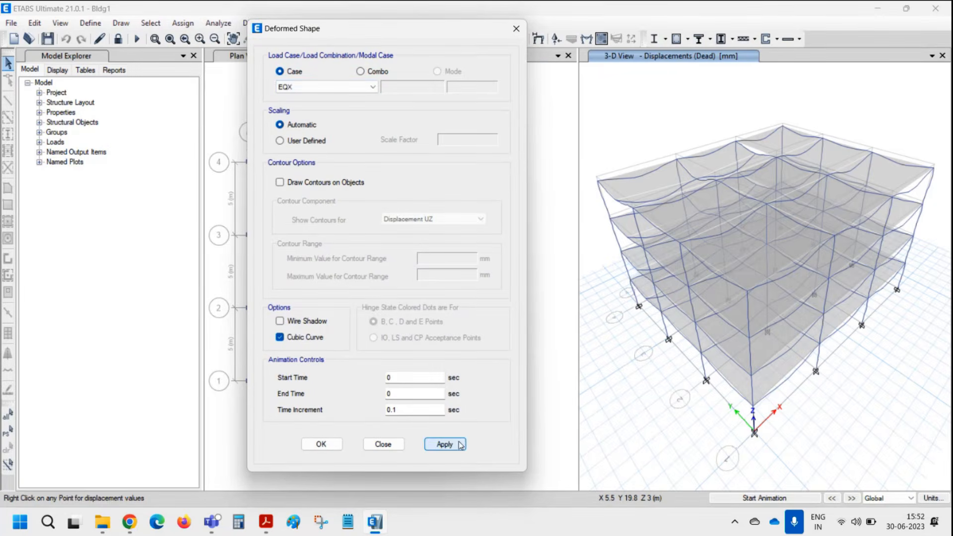
# Inspect the roof corner joint's EQX displacement, show the 3D deformed shape for load case EQY and close the deformed shape settings
pyautogui.moveTo(629, 170)
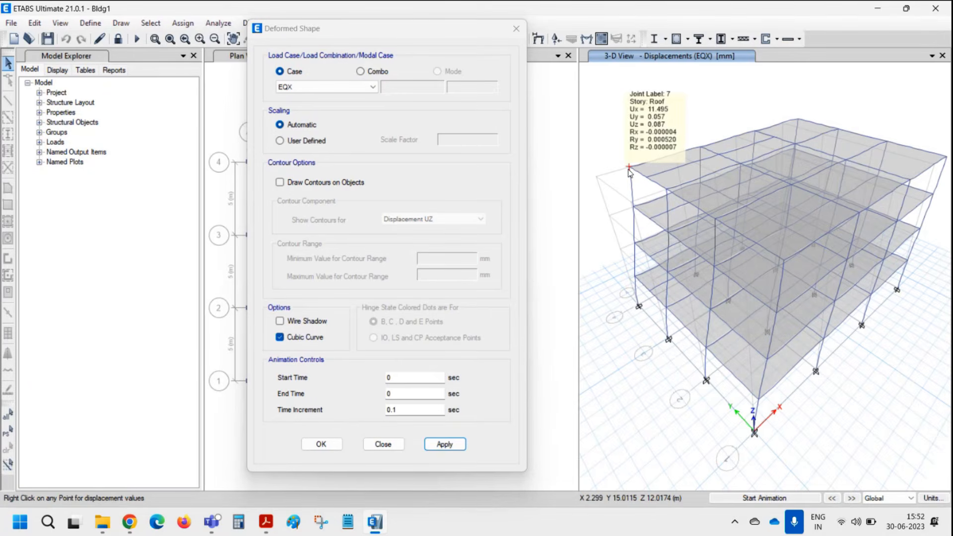
pyautogui.click(346, 87)
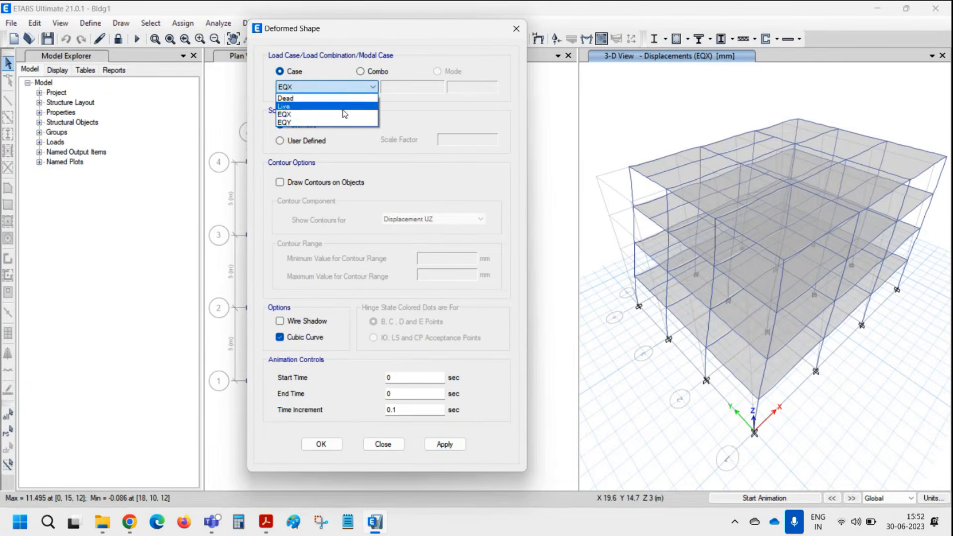
pyautogui.click(346, 123)
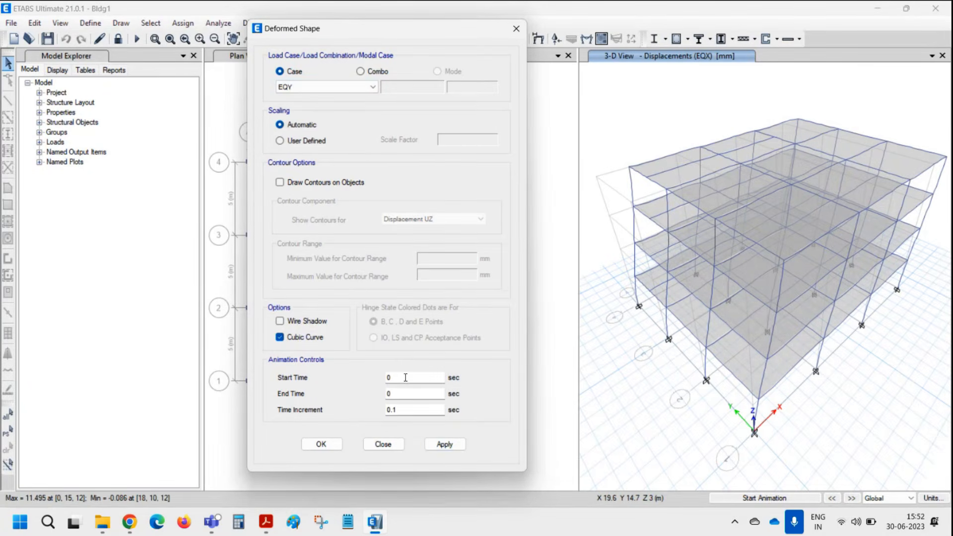
pyautogui.click(445, 444)
pyautogui.rightClick(658, 147)
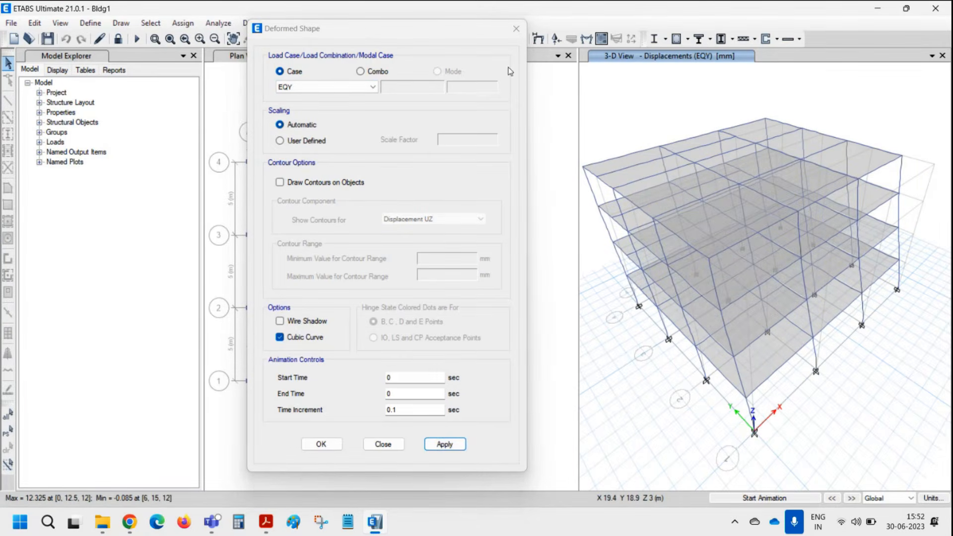
pyautogui.click(516, 31)
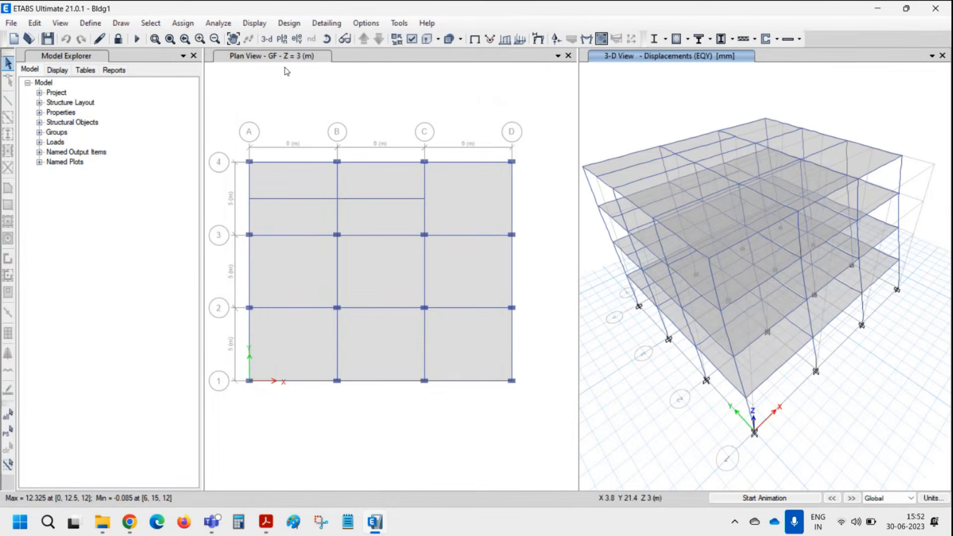
# Review the list of defined load combinations, including the definition of DConS14, and leave it without changes
pyautogui.click(90, 23)
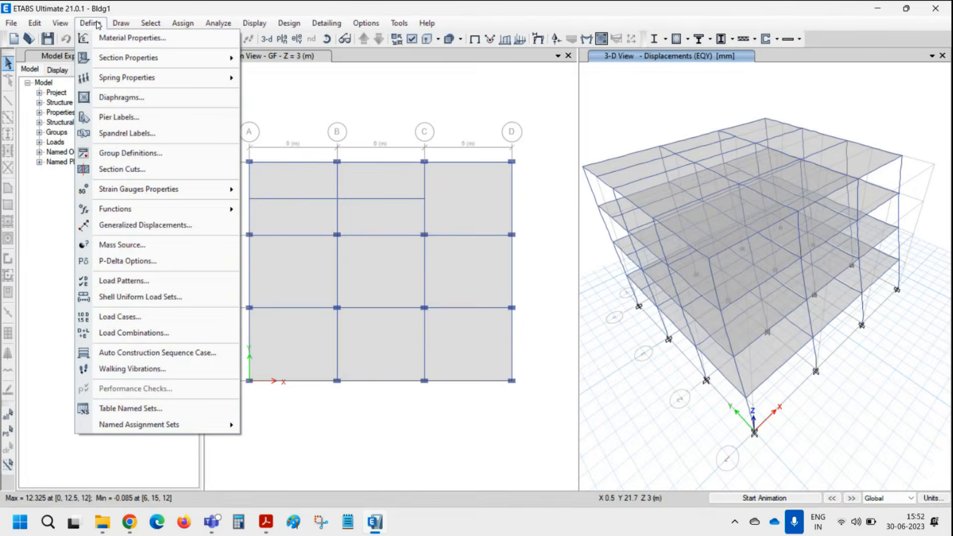
pyautogui.click(166, 333)
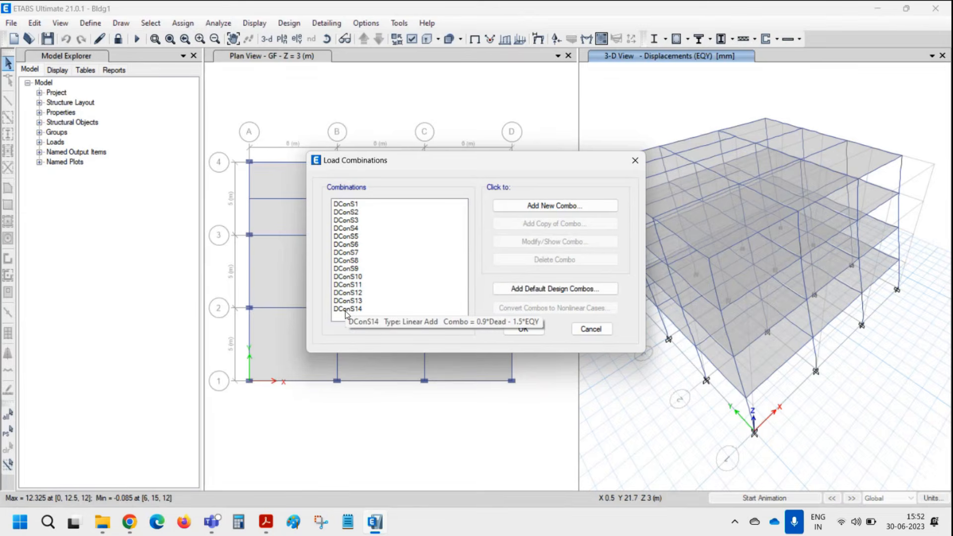
pyautogui.click(585, 331)
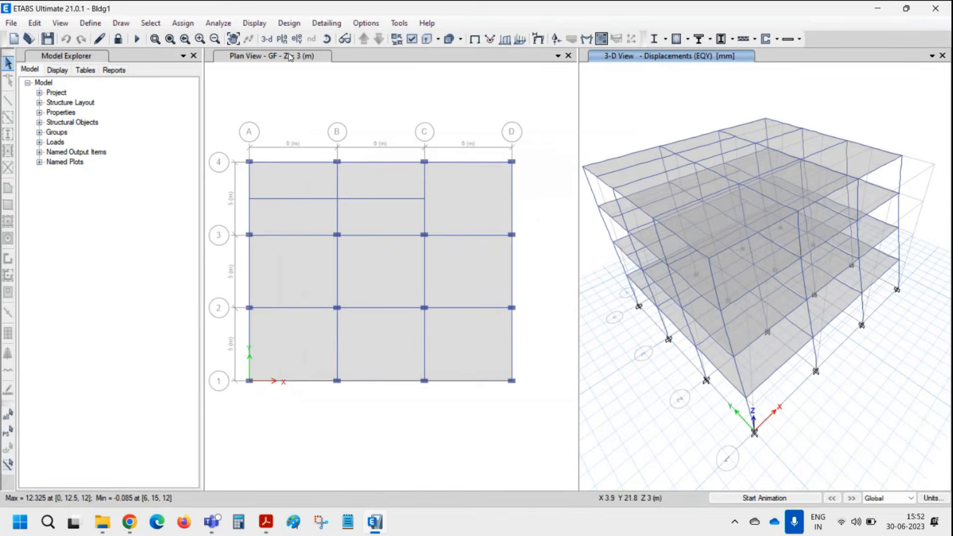
# Display the frame Moment 3-3 diagram for load case EQX in the 3D view
pyautogui.click(250, 24)
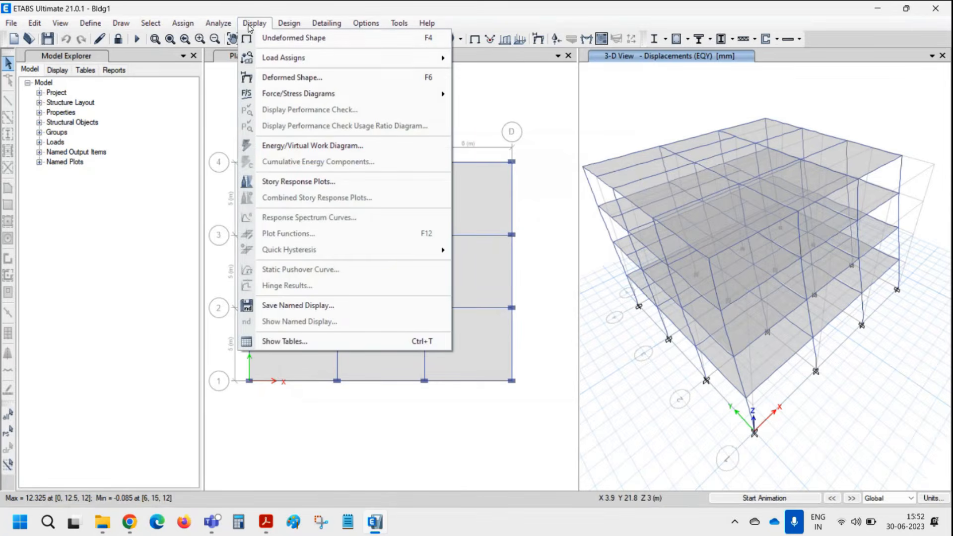
pyautogui.click(508, 131)
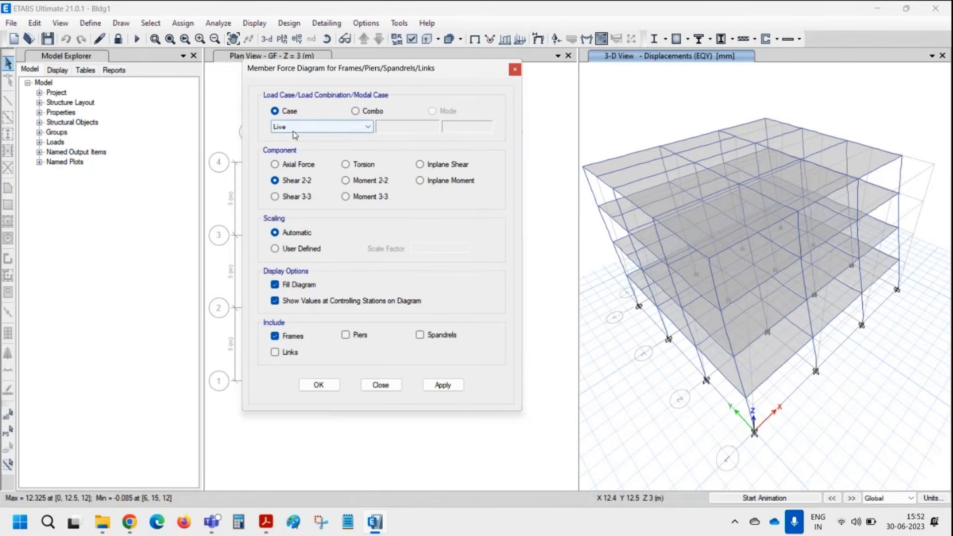
pyautogui.click(320, 127)
pyautogui.click(327, 157)
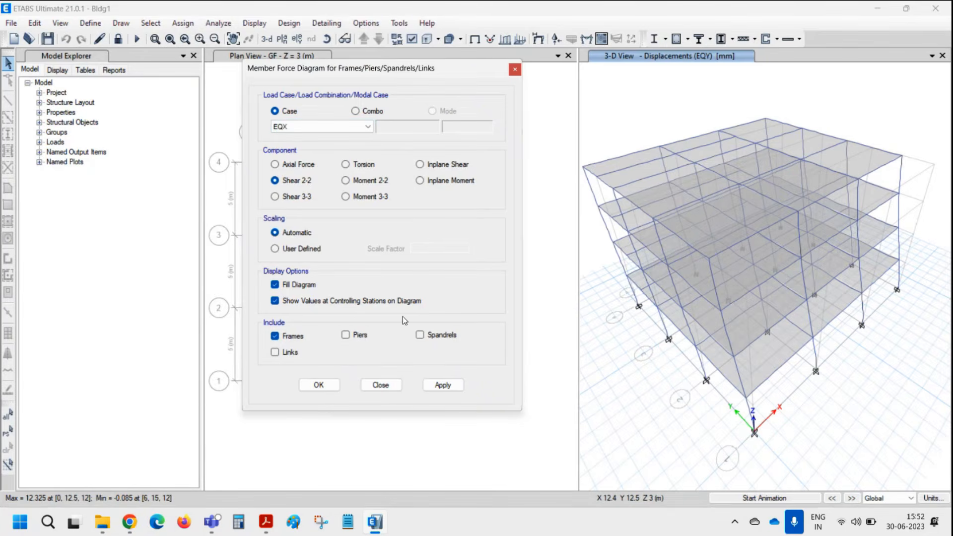
pyautogui.click(358, 198)
pyautogui.click(457, 385)
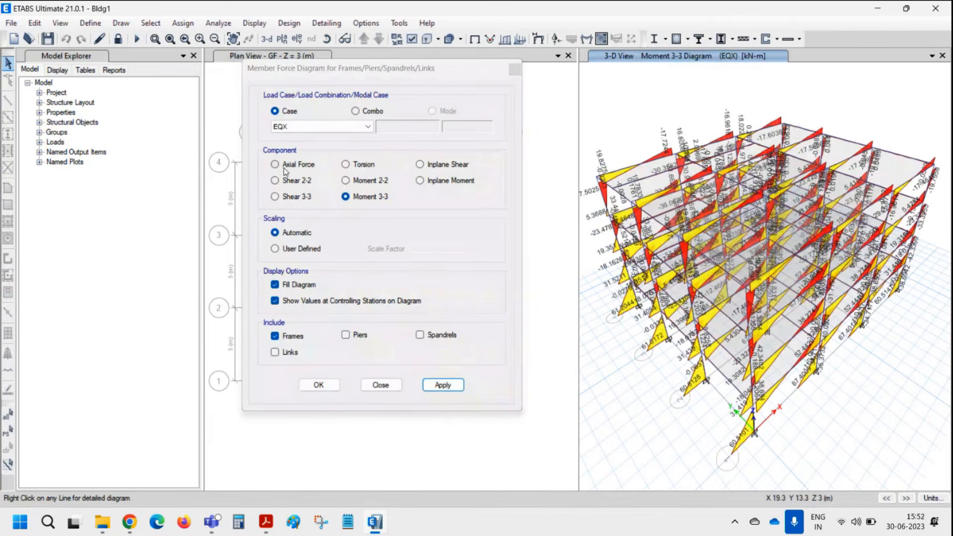
# Switch the frame Moment 3-3 diagram to the Dead load case
pyautogui.click(291, 127)
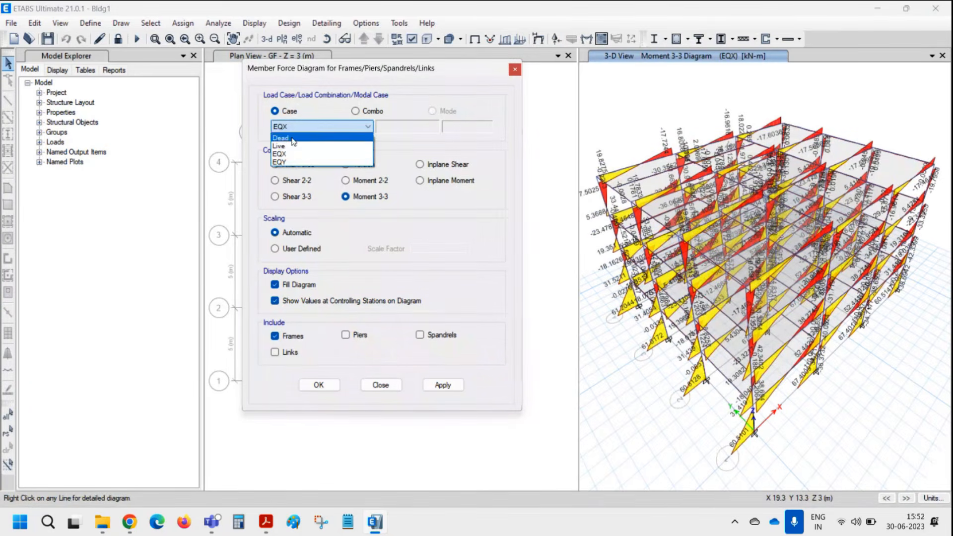
pyautogui.click(281, 138)
pyautogui.click(442, 386)
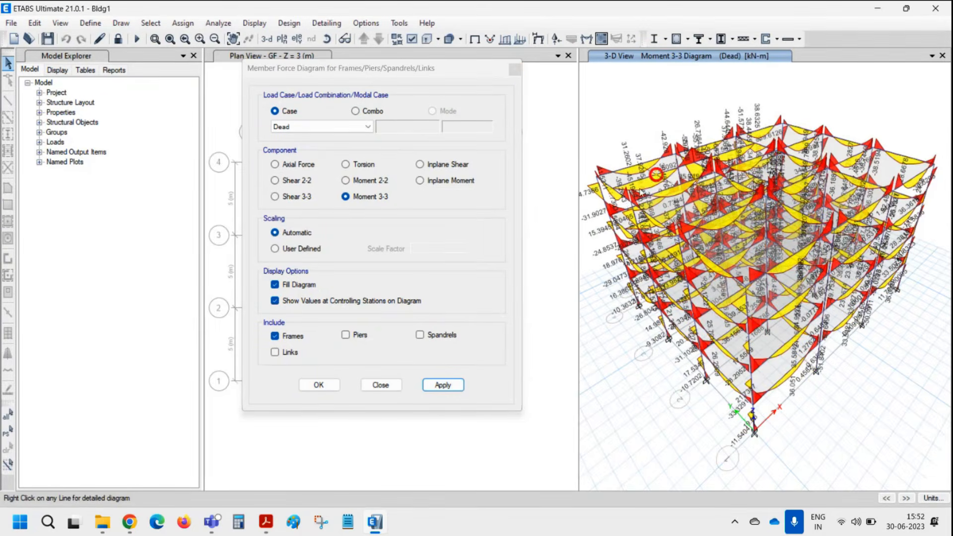
# Display the frame Moment 3-3 diagram for load combination DConS9 and close the member force settings
pyautogui.click(373, 112)
pyautogui.click(368, 127)
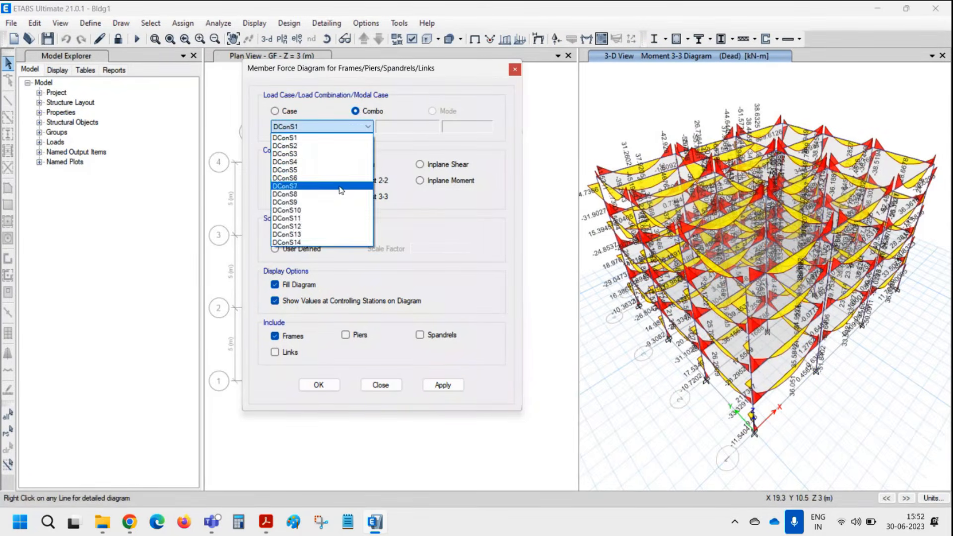
pyautogui.click(333, 204)
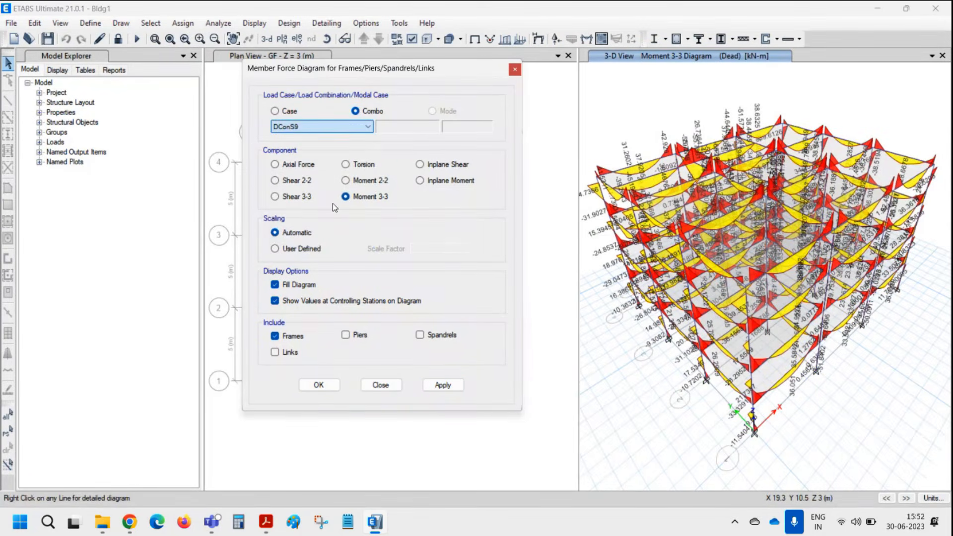
pyautogui.click(442, 380)
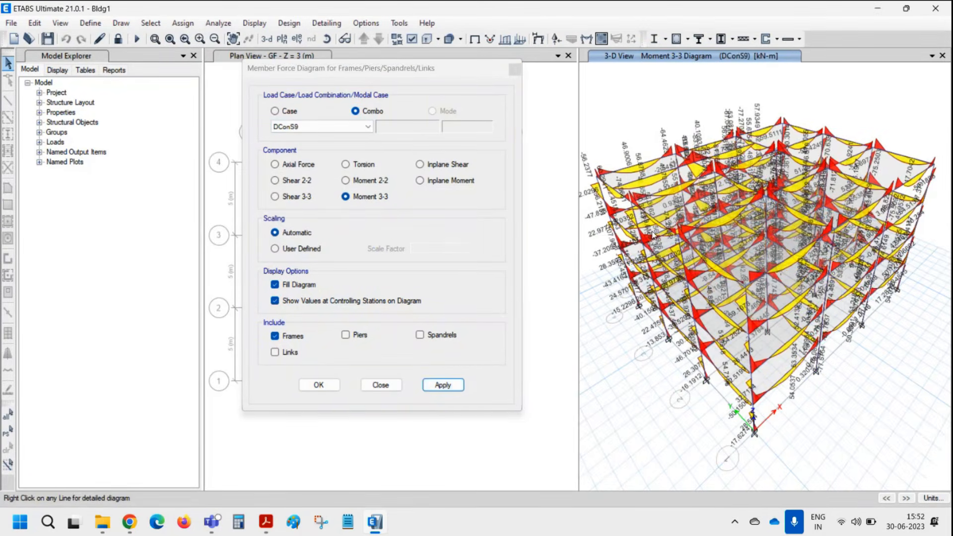
pyautogui.click(513, 72)
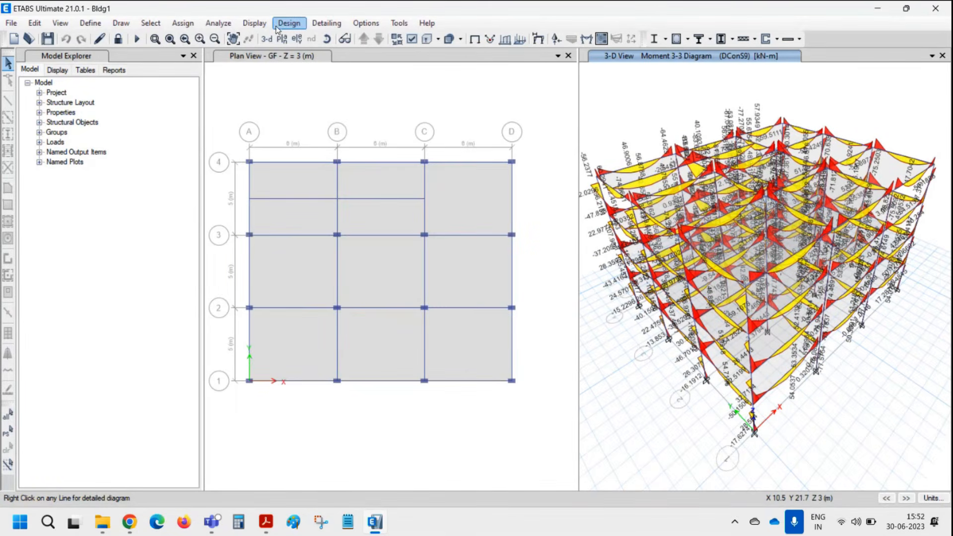
# Open the story response plots and show the auto lateral loads to stories
pyautogui.click(267, 25)
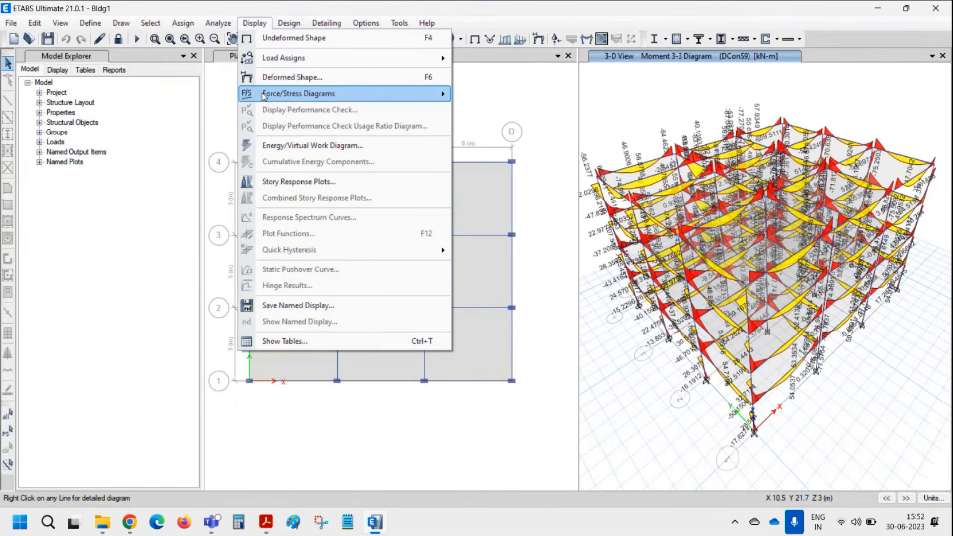
pyautogui.moveTo(264, 96)
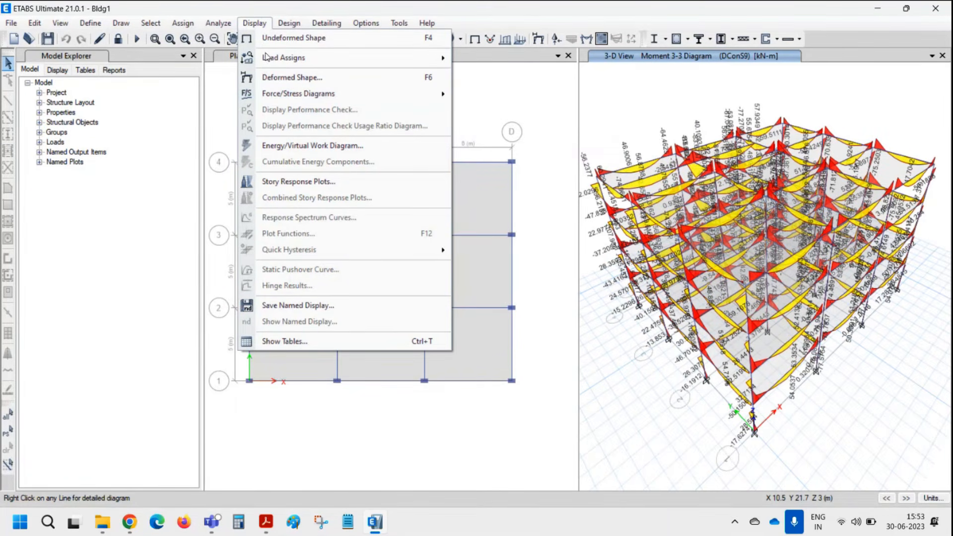
pyautogui.click(282, 187)
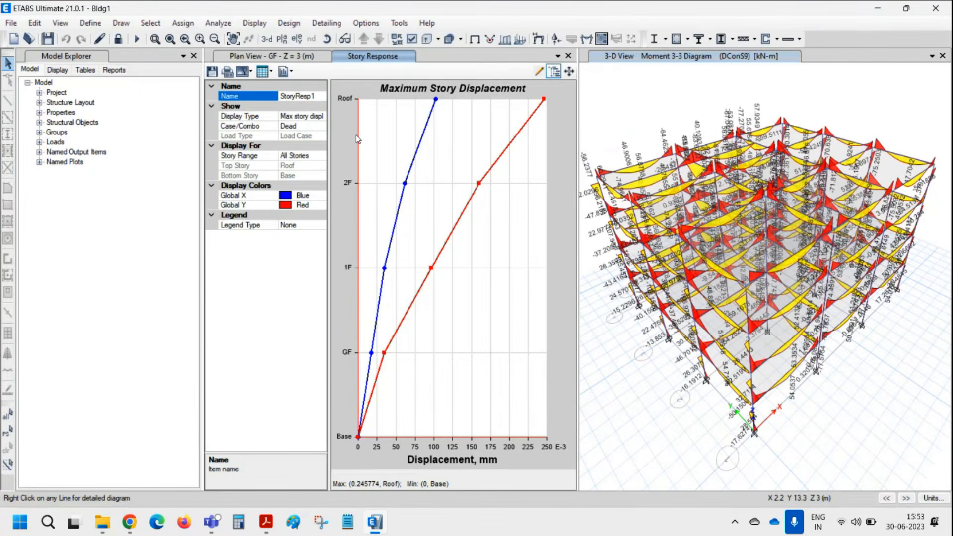
pyautogui.click(322, 118)
pyautogui.click(320, 116)
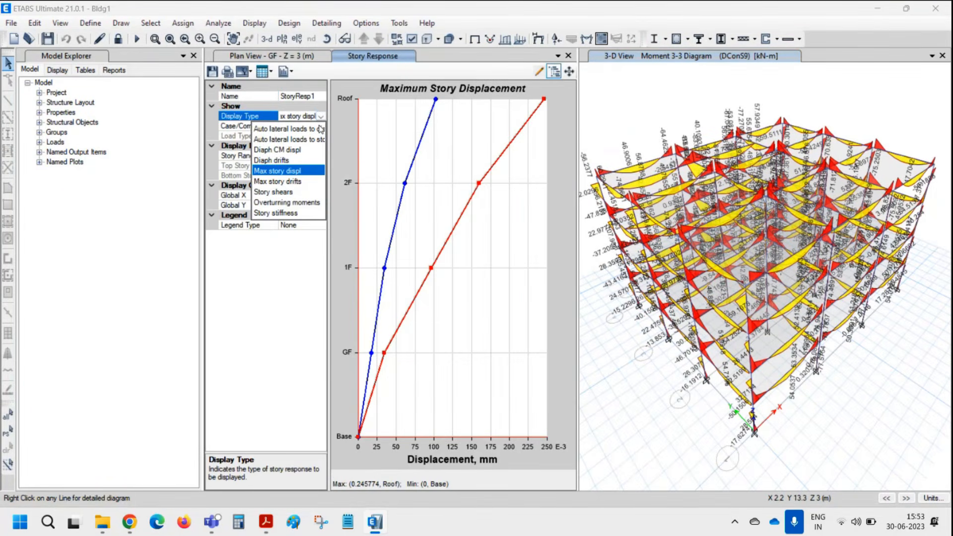
pyautogui.click(308, 139)
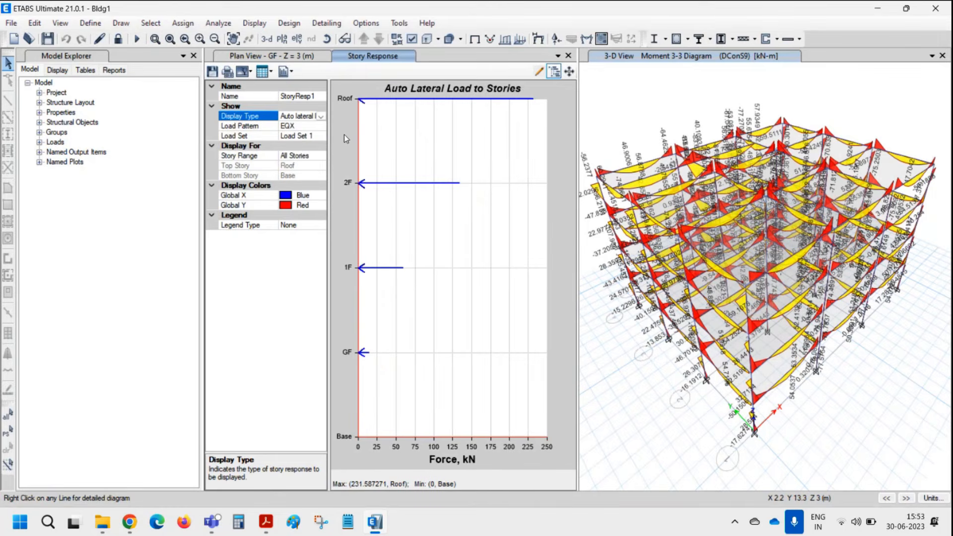
# View the formatted table of the EQX story loads, close it, and switch the plot to load pattern EQY
pyautogui.click(263, 73)
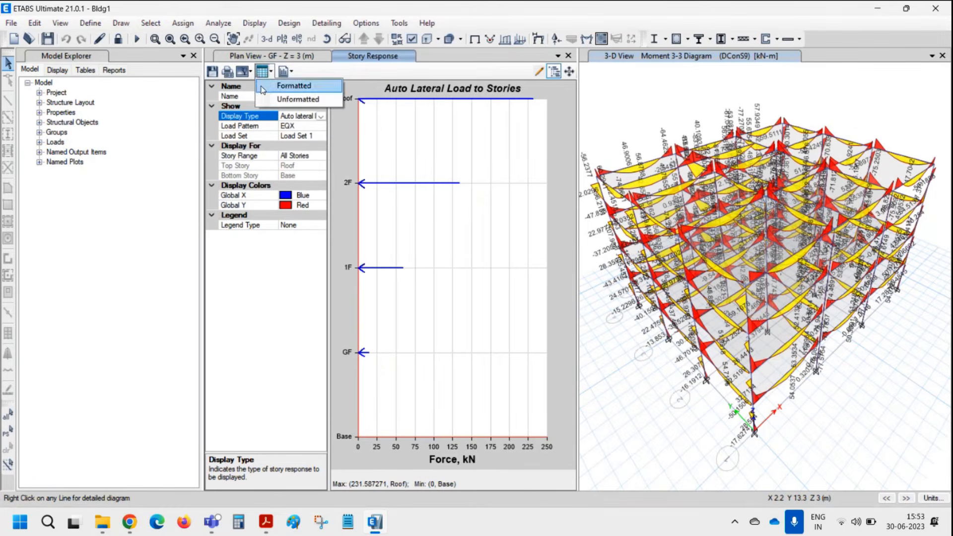
pyautogui.click(263, 90)
pyautogui.click(608, 131)
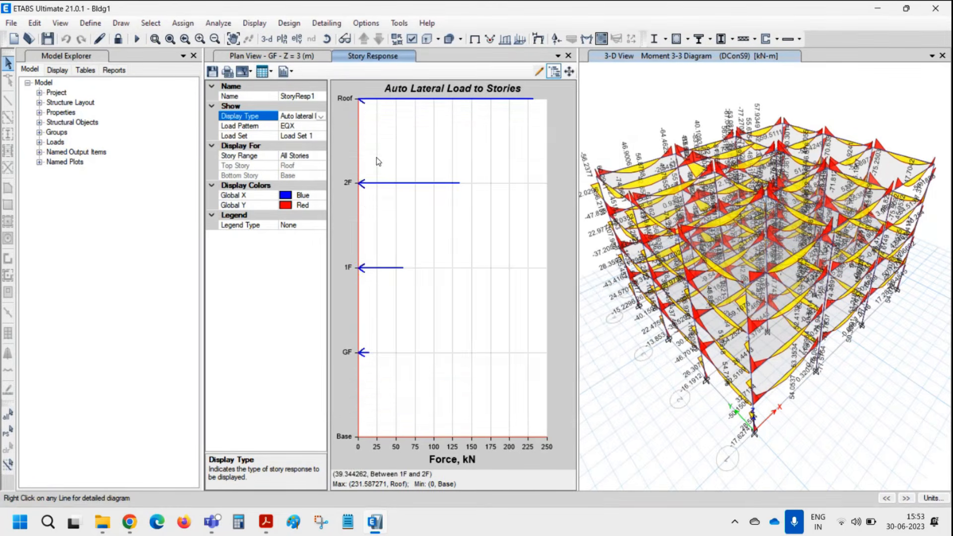
pyautogui.click(320, 126)
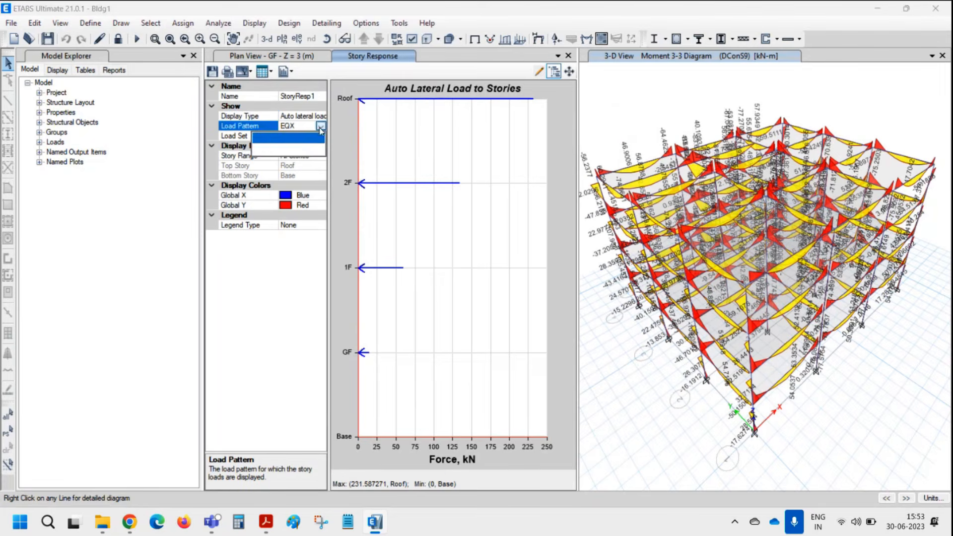
pyautogui.click(308, 149)
# Plot the maximum story displacement for load case EQX
pyautogui.click(303, 116)
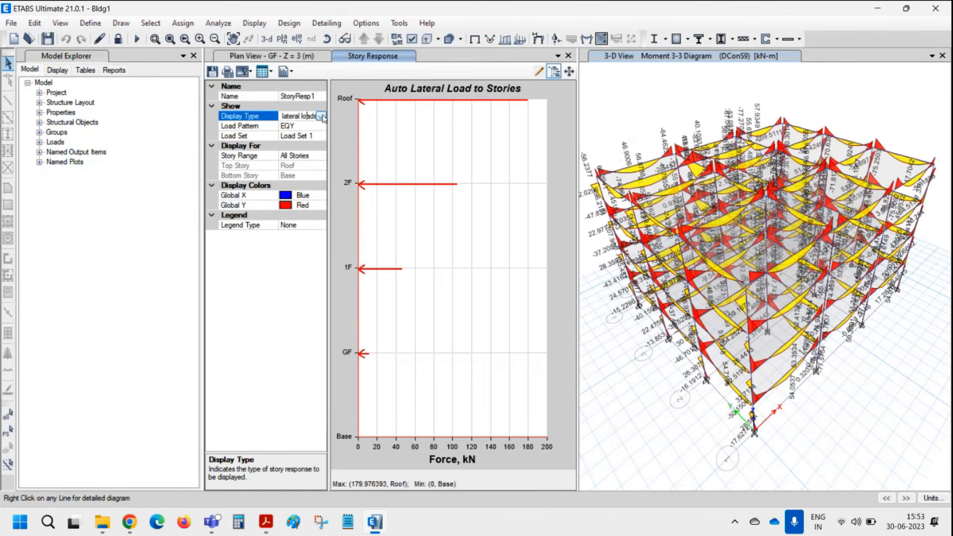
pyautogui.click(320, 116)
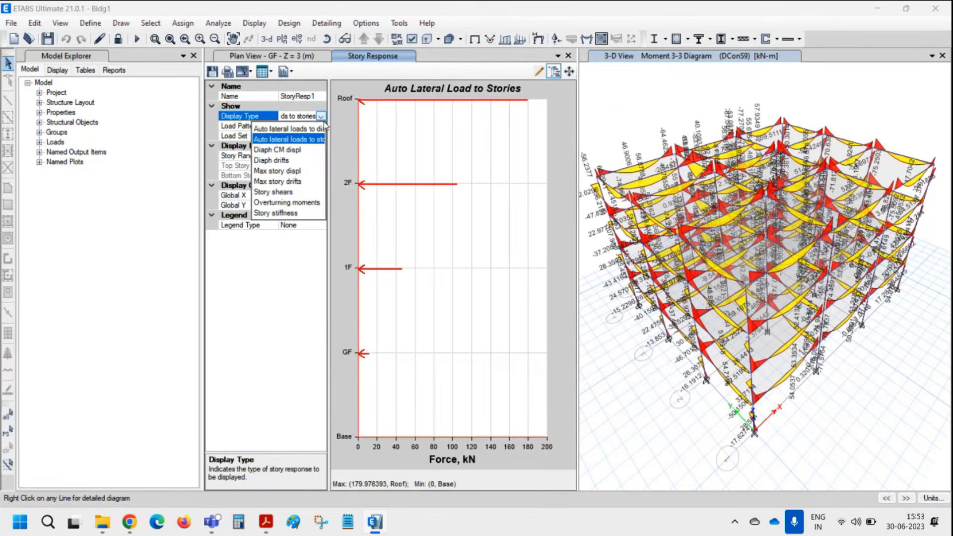
pyautogui.click(300, 172)
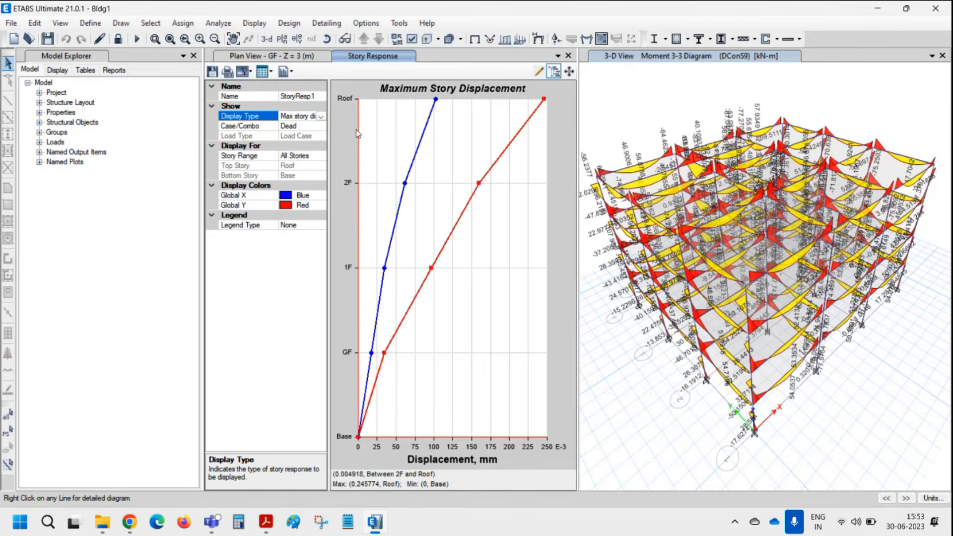
pyautogui.click(321, 127)
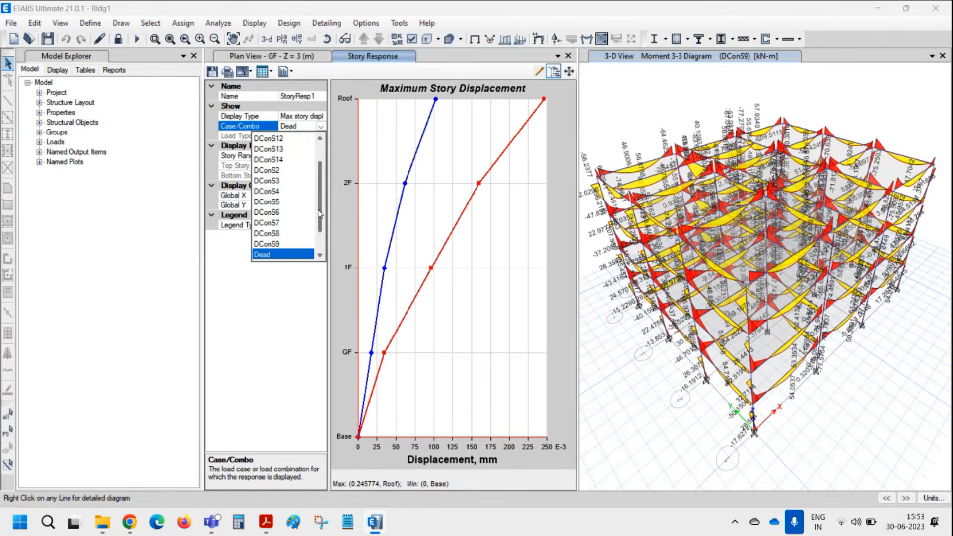
pyautogui.click(298, 233)
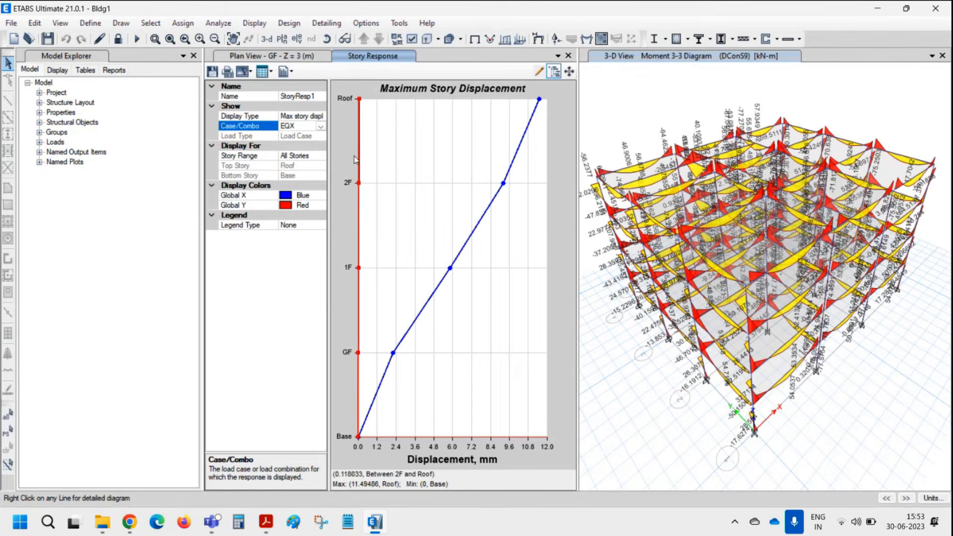
# Plot the maximum story drifts for load case EQX
pyautogui.click(321, 126)
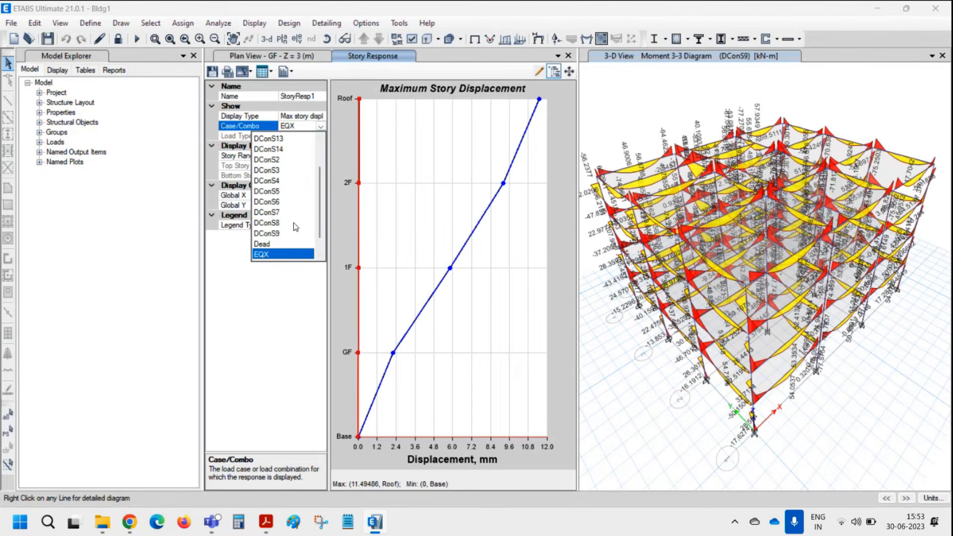
pyautogui.scroll(-1, 314, 228)
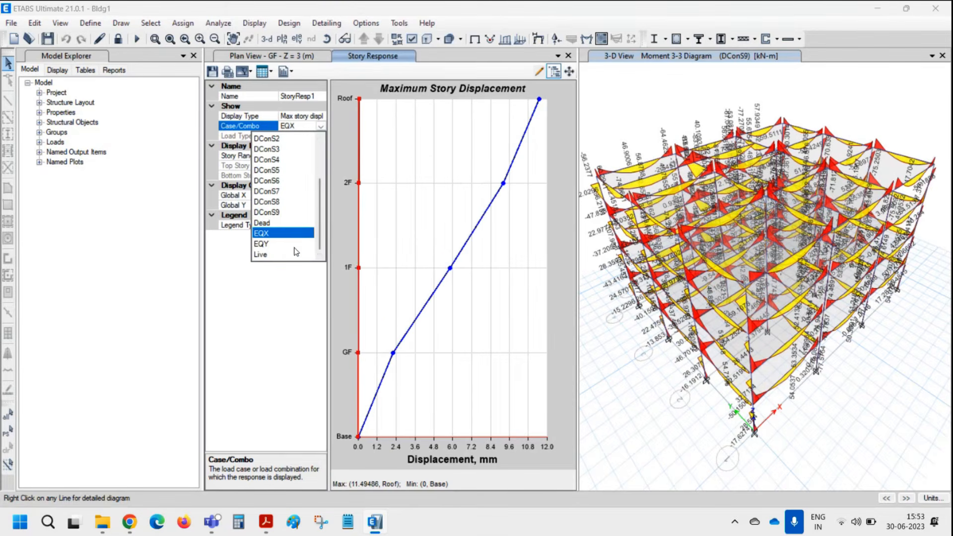
pyautogui.click(321, 118)
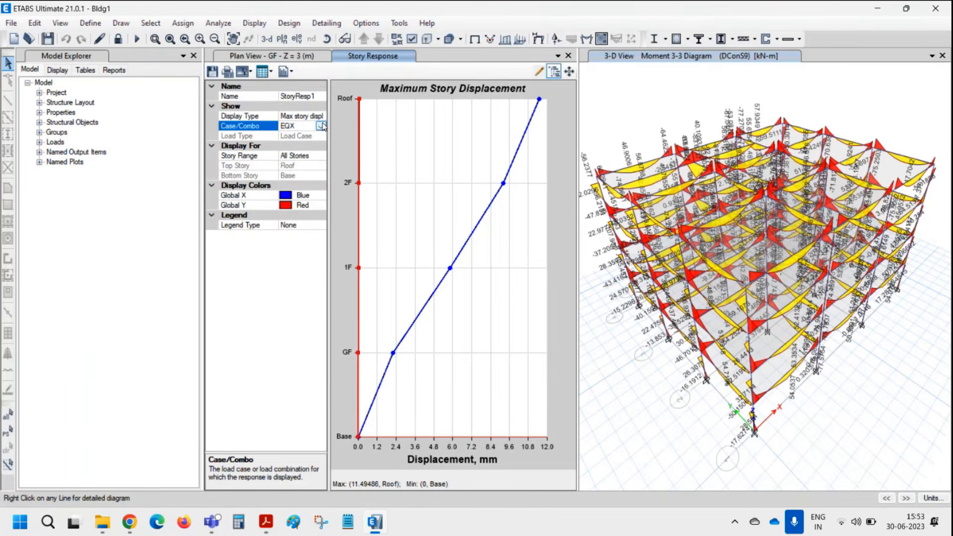
pyautogui.click(322, 117)
pyautogui.click(321, 117)
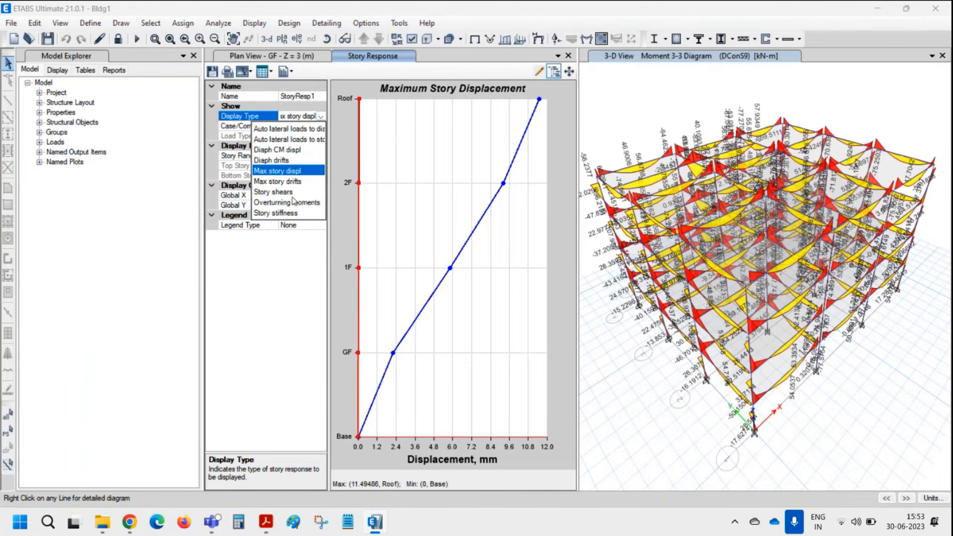
pyautogui.click(294, 182)
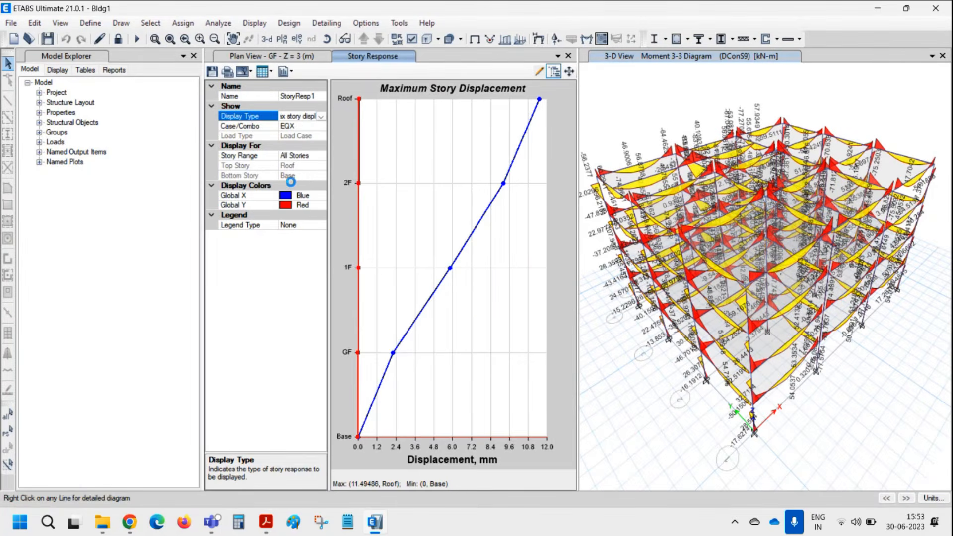
# Plot the story shears and the story stiffness for load case EQX, and close the story response plots
pyautogui.click(321, 117)
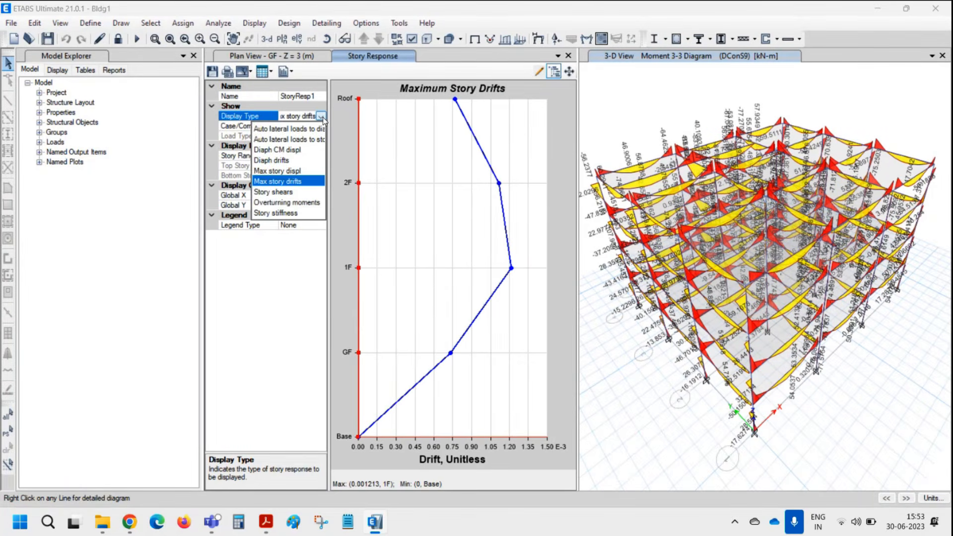
pyautogui.click(292, 192)
pyautogui.click(321, 117)
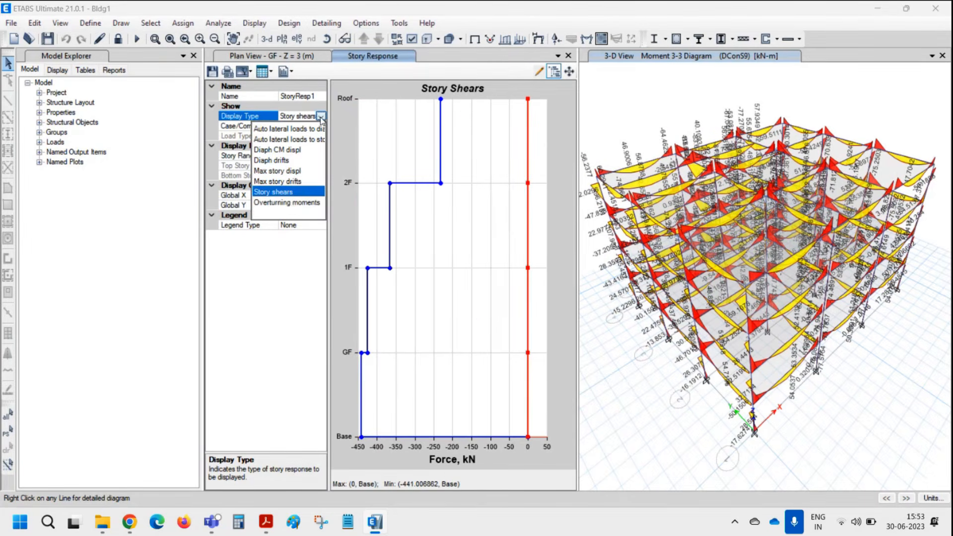
pyautogui.click(288, 213)
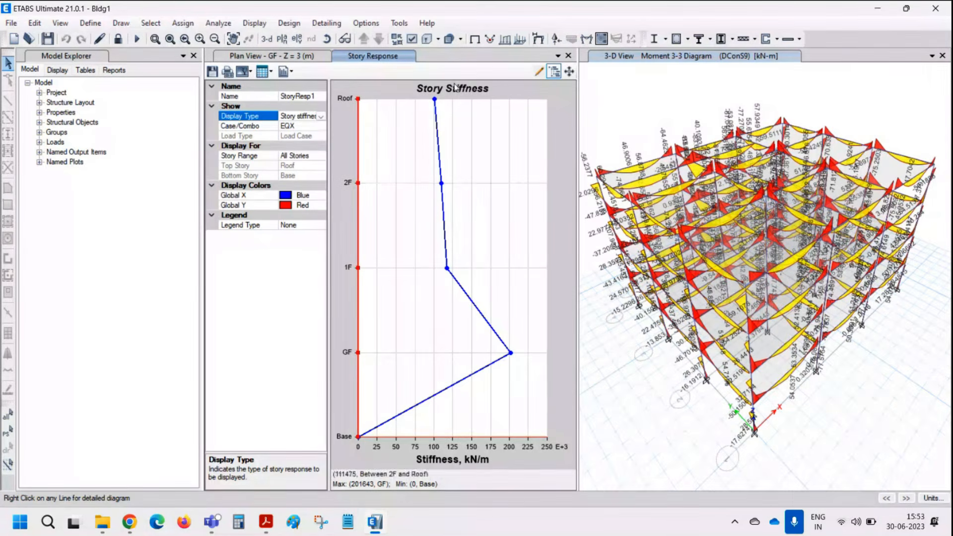
pyautogui.click(569, 55)
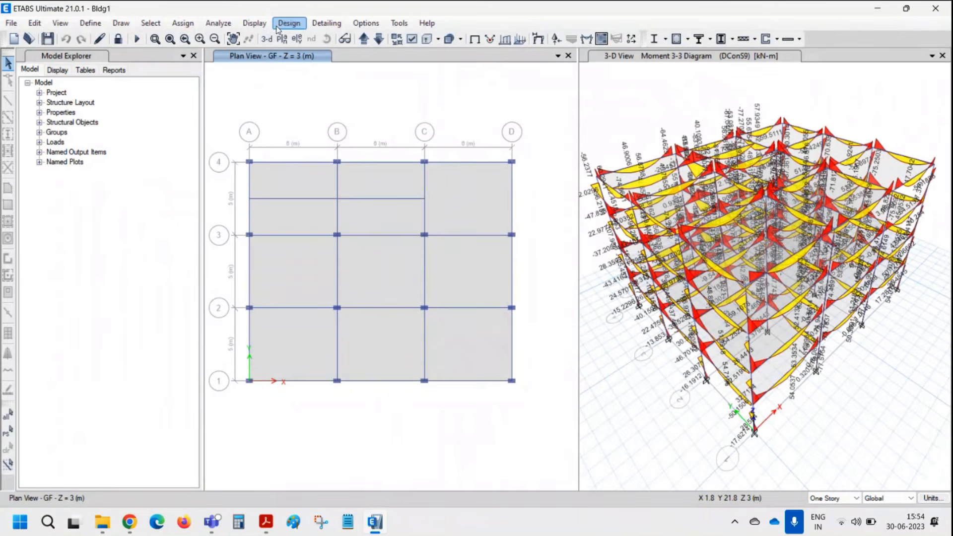
# Review the concrete frame design preferences and accept them with IS 456:2000 as the design code
pyautogui.click(277, 25)
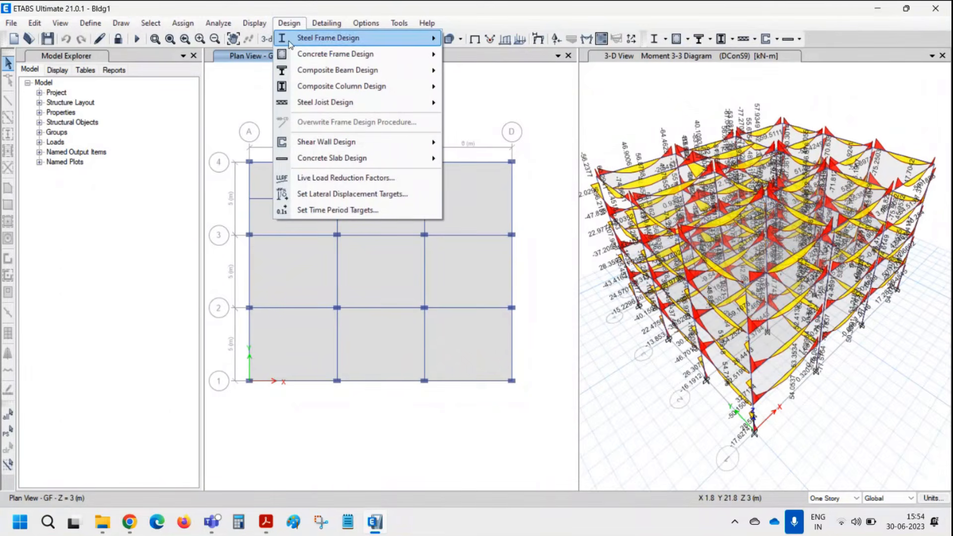
pyautogui.moveTo(299, 59)
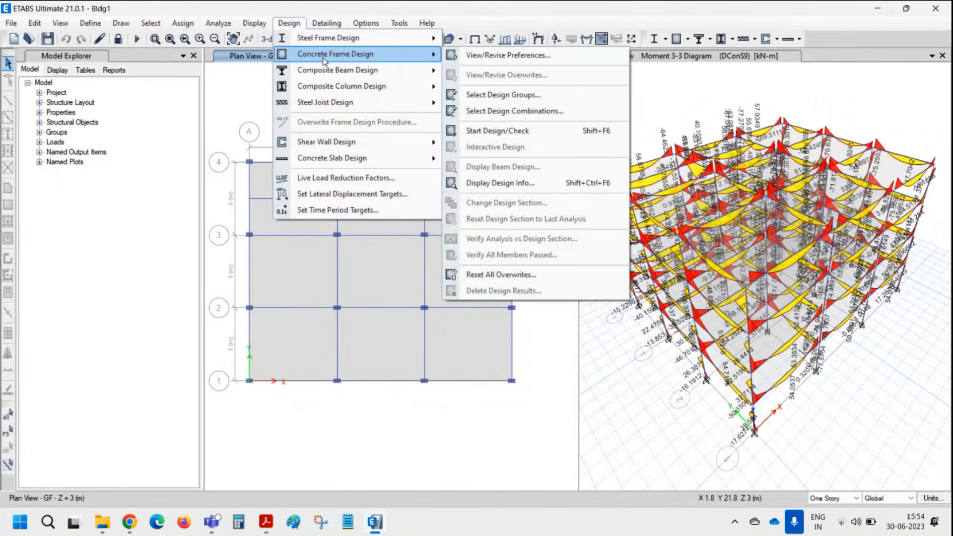
pyautogui.click(492, 60)
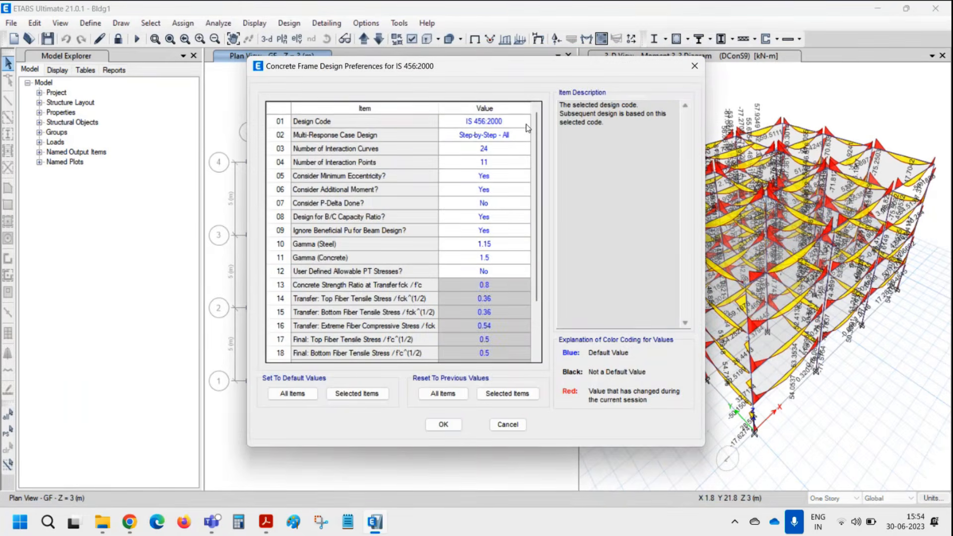
pyautogui.click(527, 127)
pyautogui.click(526, 123)
pyautogui.click(526, 85)
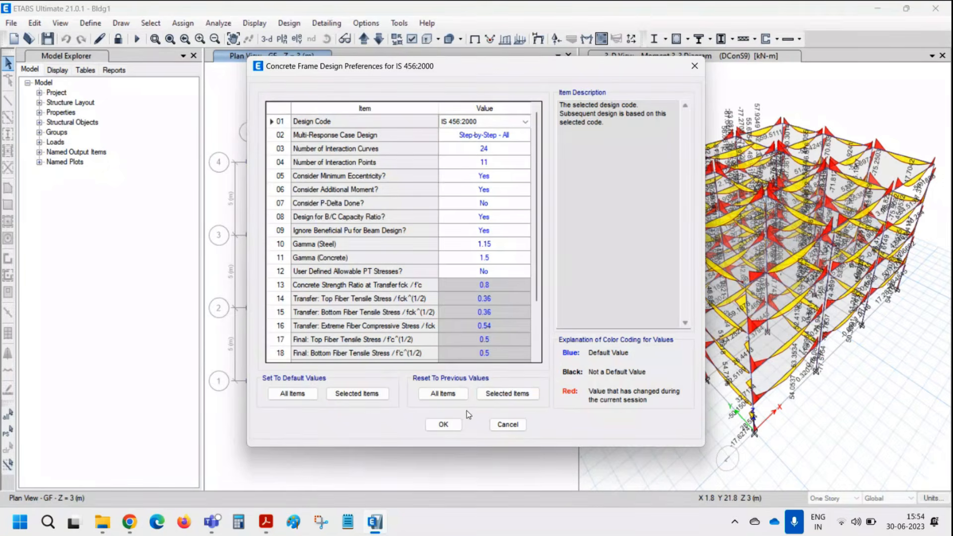
pyautogui.click(450, 426)
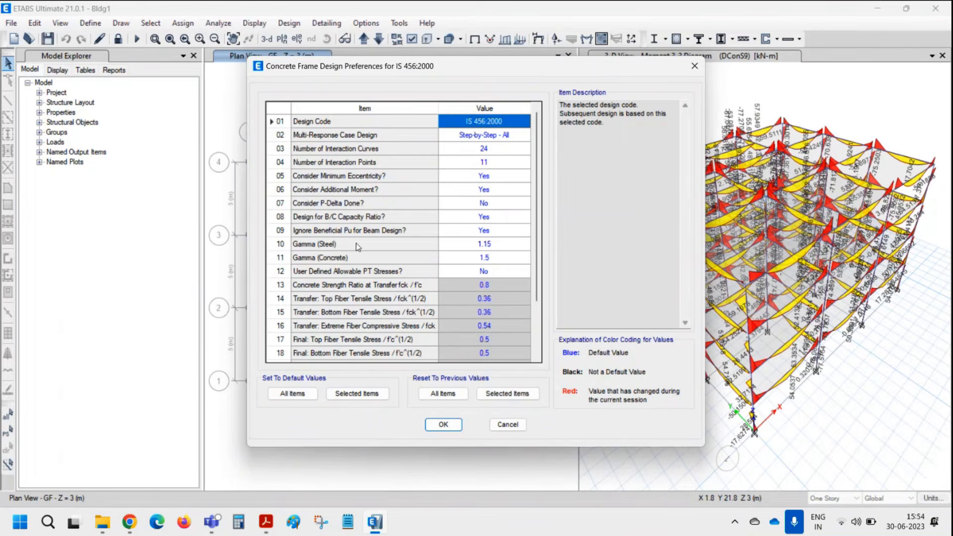
pyautogui.scroll(-2, 356, 242)
pyautogui.scroll(2, 356, 302)
pyautogui.scroll(-2, 350, 310)
pyautogui.click(441, 427)
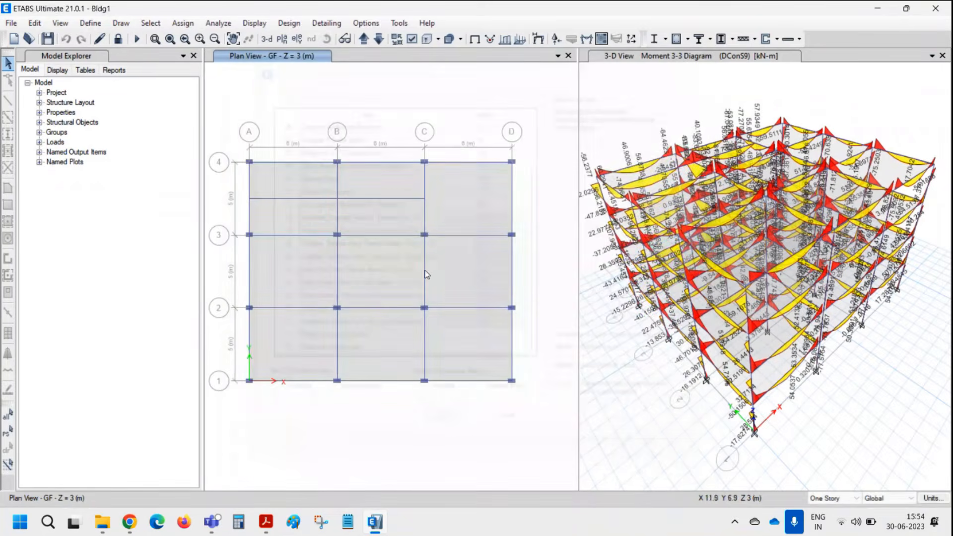
# Check the design load combinations DConS1 to DConS14 selected for concrete frame design and accept the selection
pyautogui.click(288, 22)
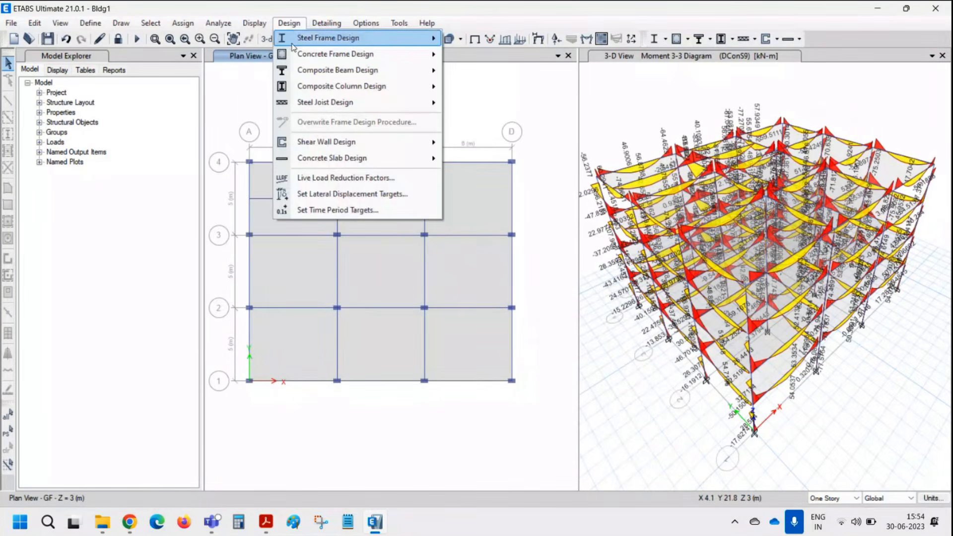
pyautogui.moveTo(317, 54)
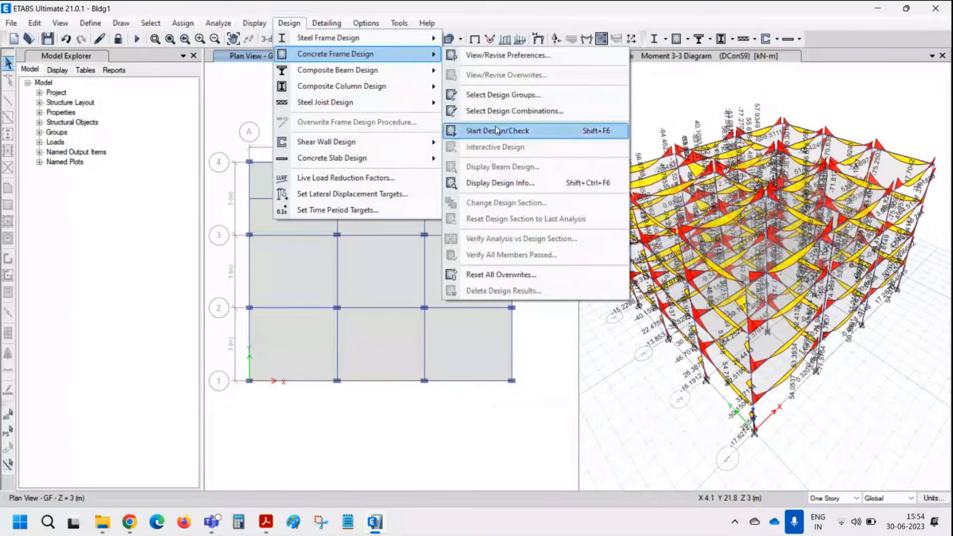
pyautogui.click(496, 110)
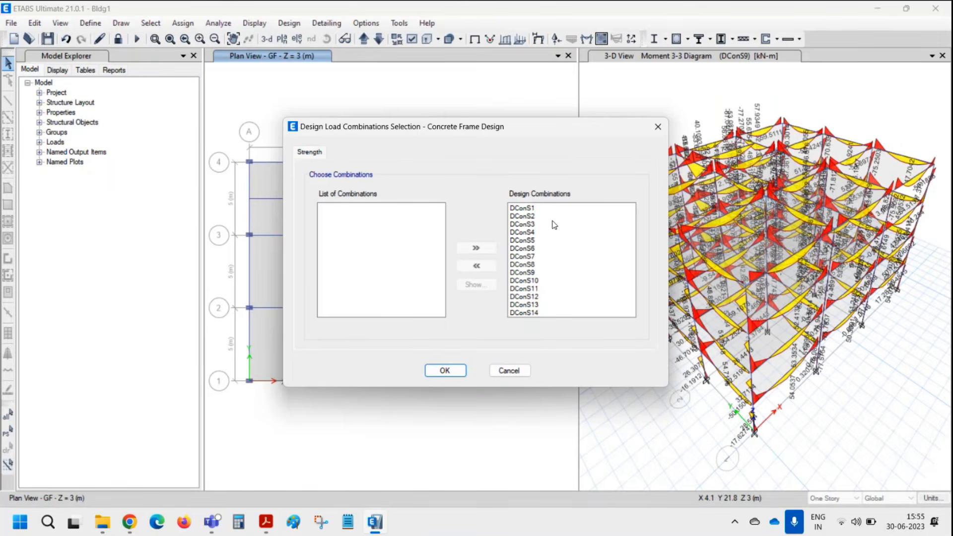
pyautogui.click(459, 379)
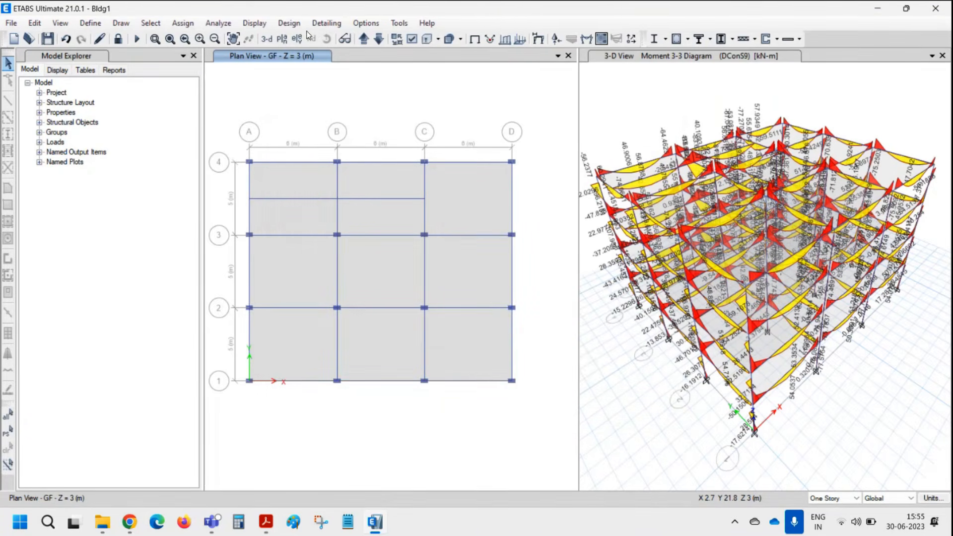
# Run the concrete frame design check and display the longitudinal reinforcing in a 3-D view
pyautogui.click(301, 27)
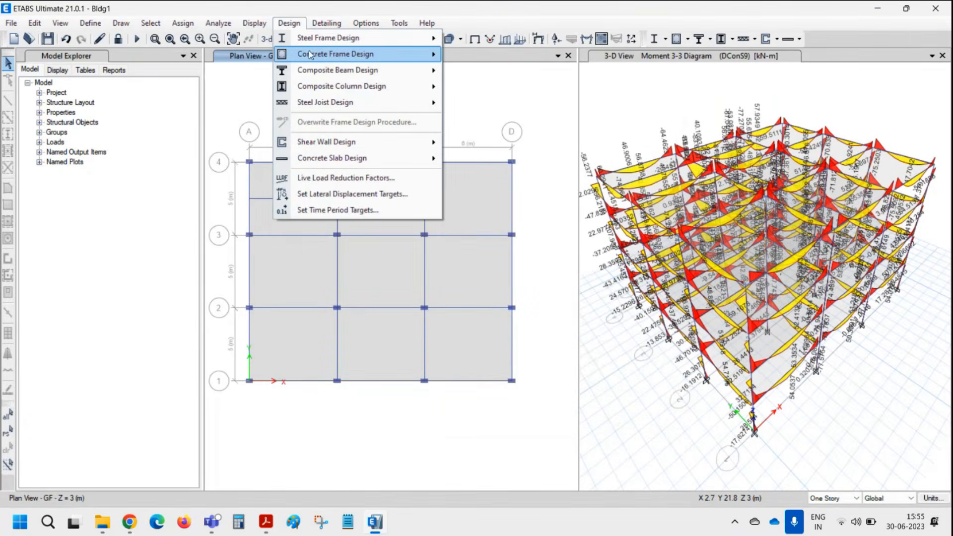
pyautogui.moveTo(309, 51)
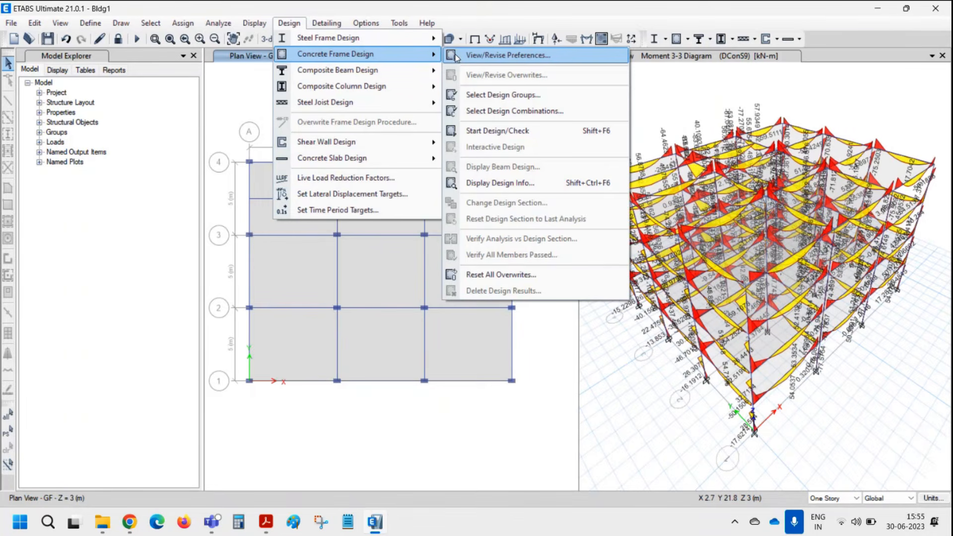
pyautogui.click(460, 131)
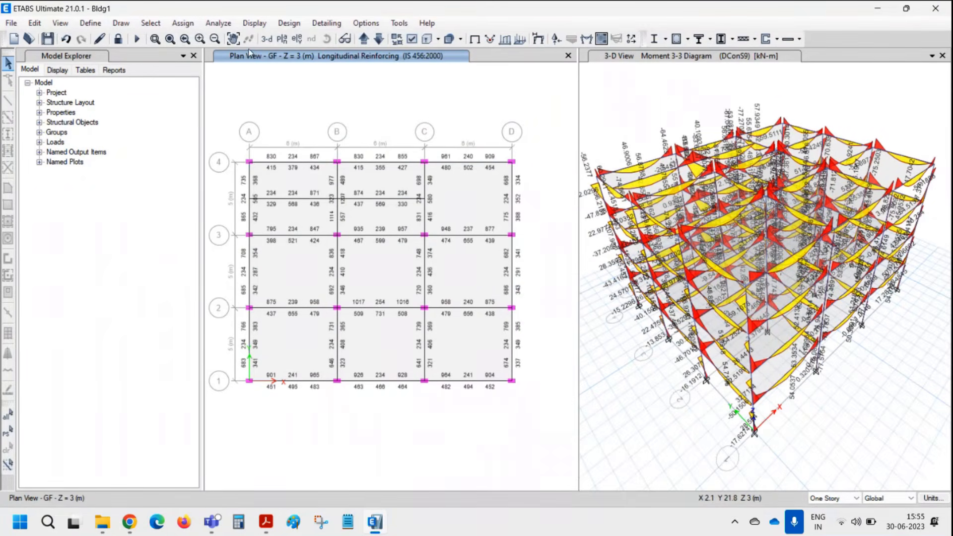
pyautogui.click(267, 39)
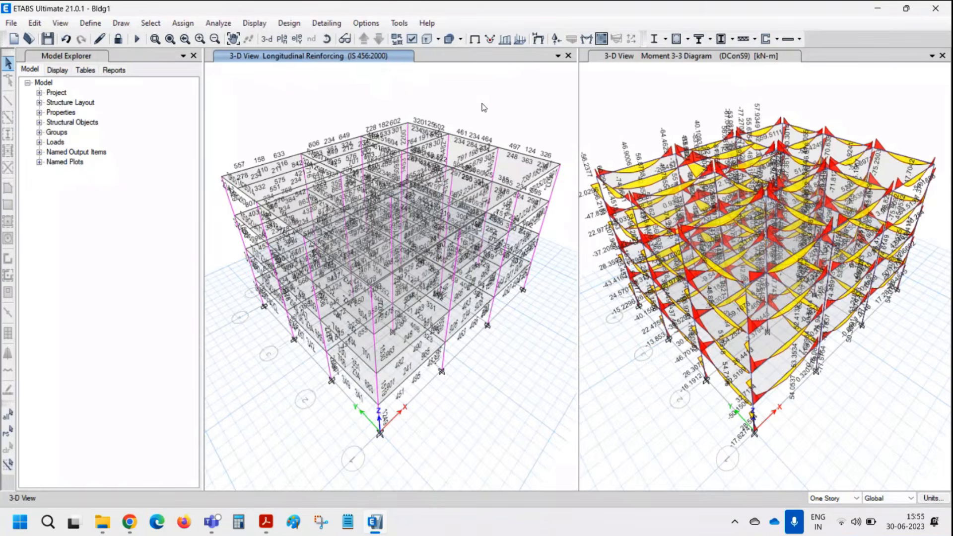
# Open the design information of roof beam B22 and read its design summary at Fit Width zoom, closing the details when finished
pyautogui.rightClick(280, 158)
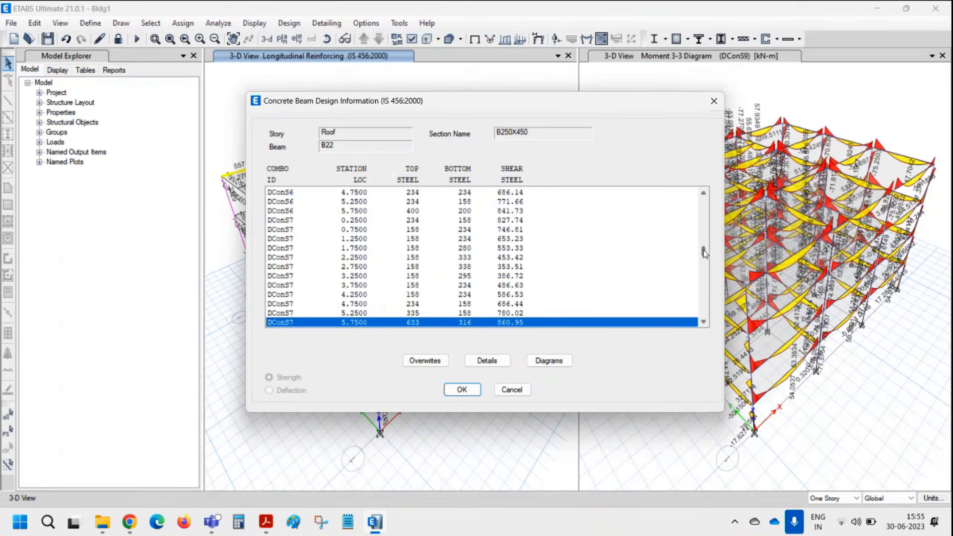
pyautogui.scroll(-3, 687, 276)
pyautogui.click(494, 362)
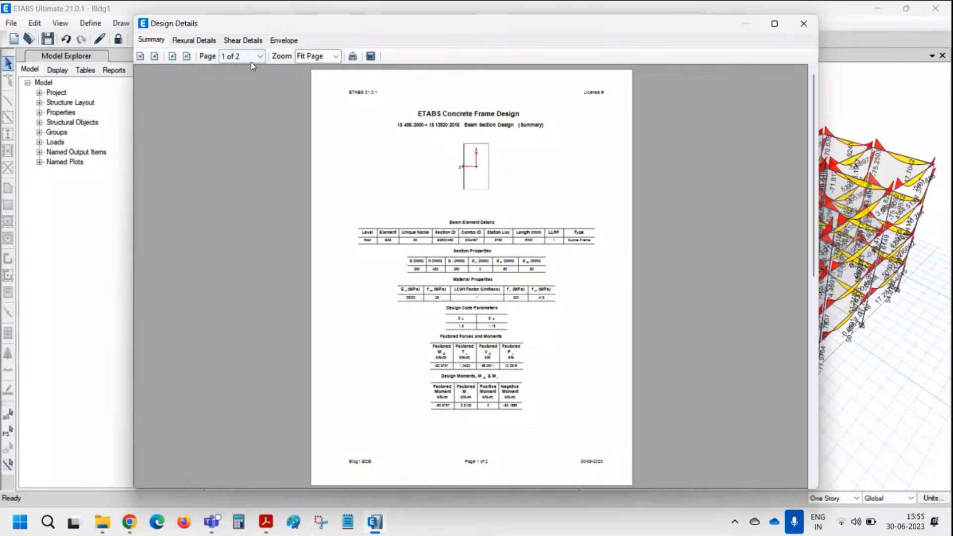
pyautogui.click(337, 56)
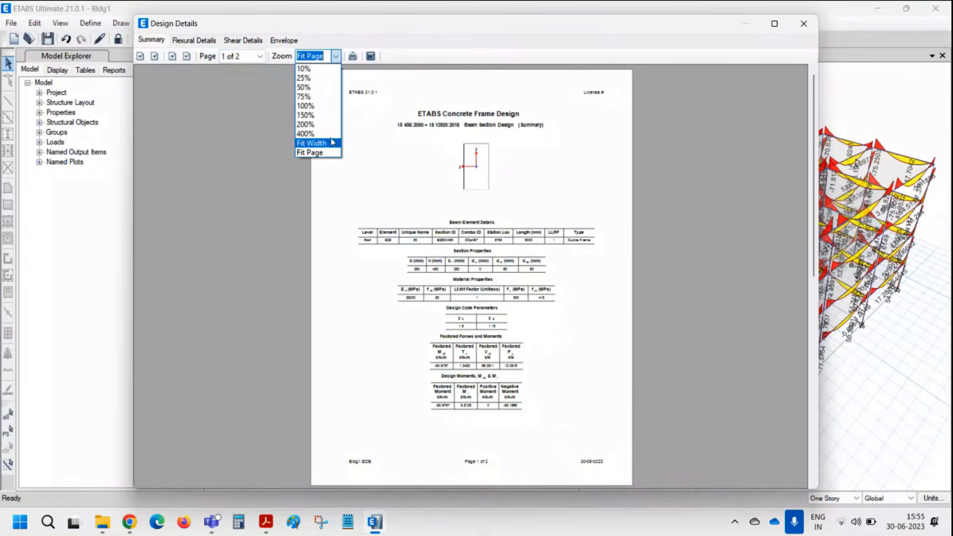
pyautogui.click(310, 141)
pyautogui.scroll(-1, 617, 214)
pyautogui.scroll(-3, 617, 215)
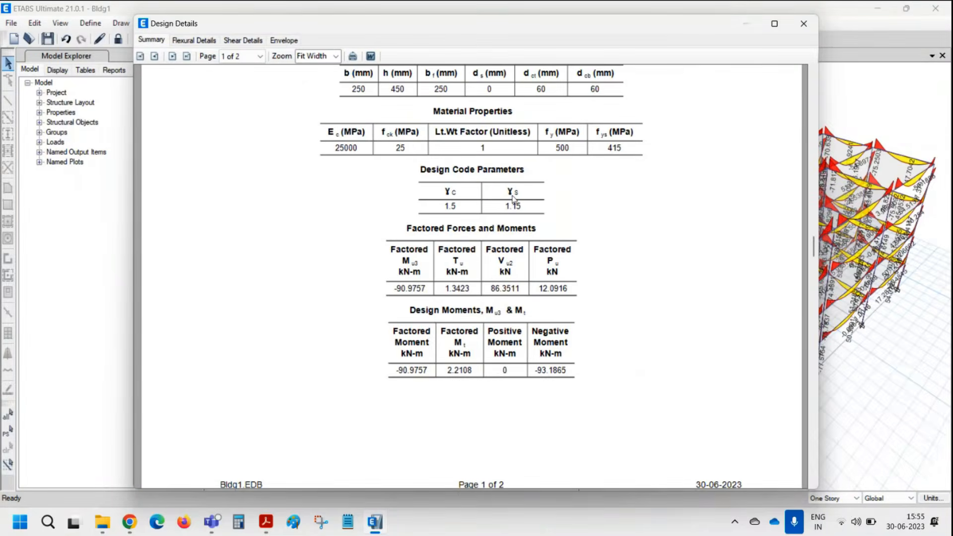
pyautogui.scroll(-5, 564, 231)
pyautogui.scroll(2, 564, 231)
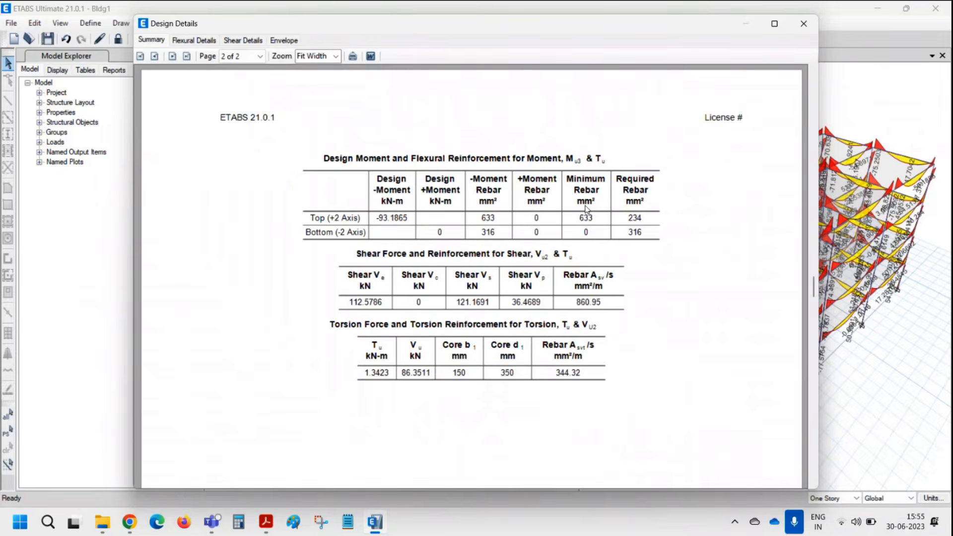
pyautogui.click(803, 23)
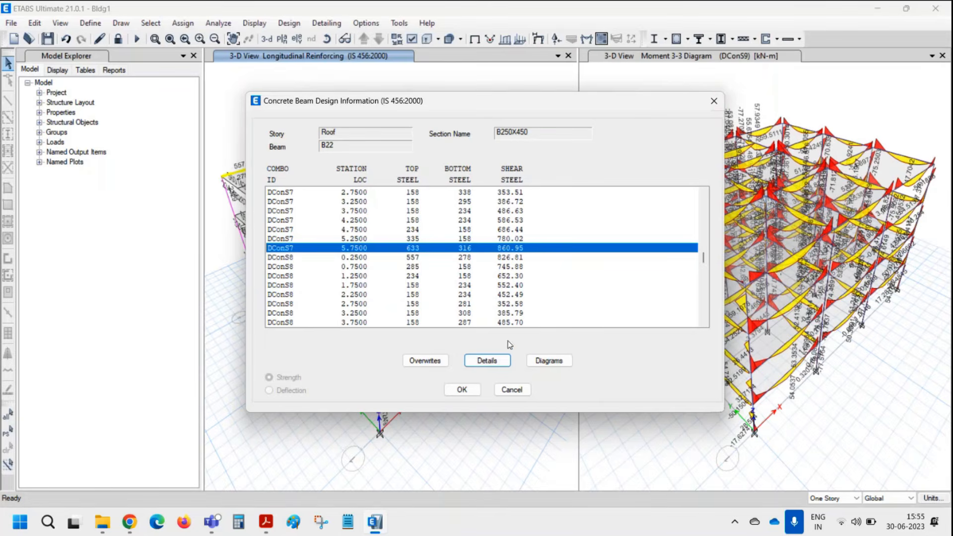
# View the envelope design details of roof beam B22 at Fit Width zoom and close the beam design information
pyautogui.click(504, 361)
pyautogui.click(282, 40)
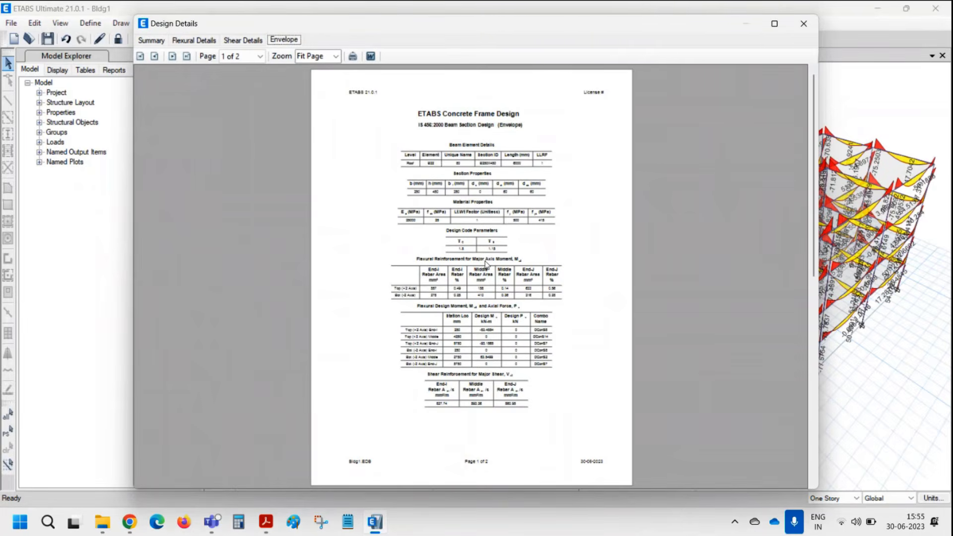
pyautogui.click(335, 58)
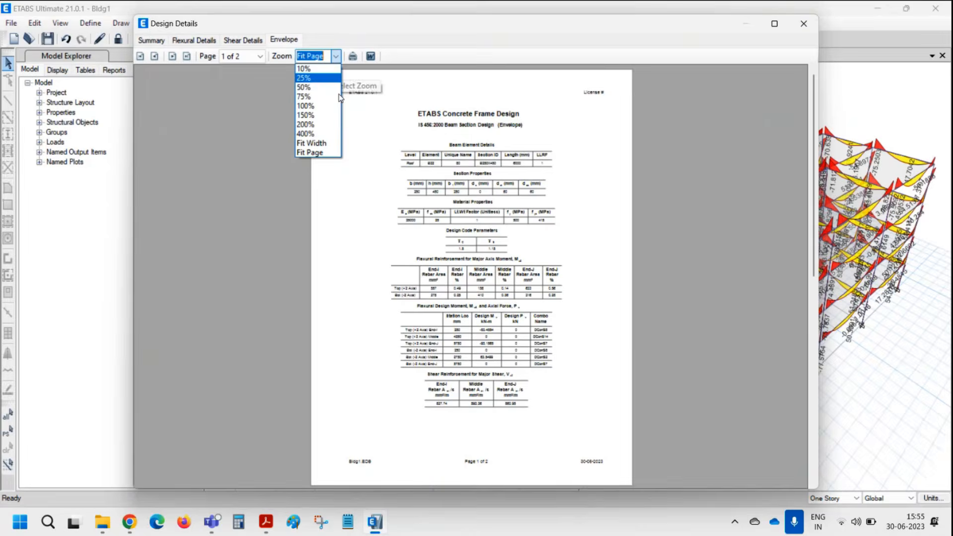
pyautogui.click(333, 143)
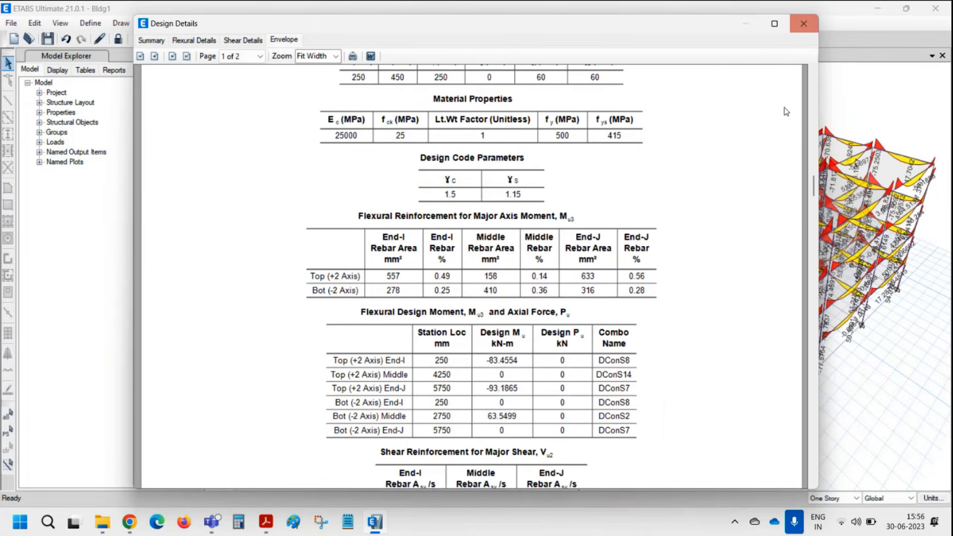
pyautogui.click(803, 23)
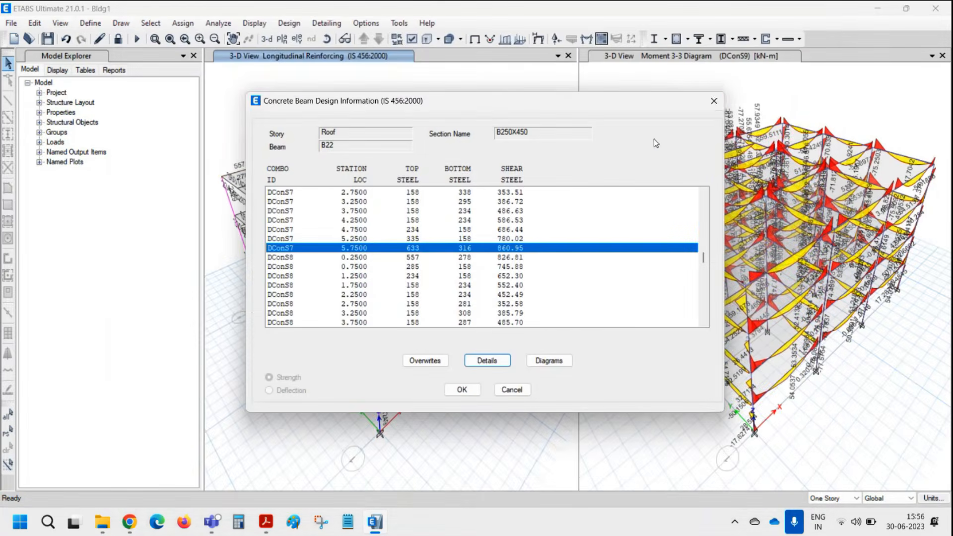
pyautogui.click(713, 101)
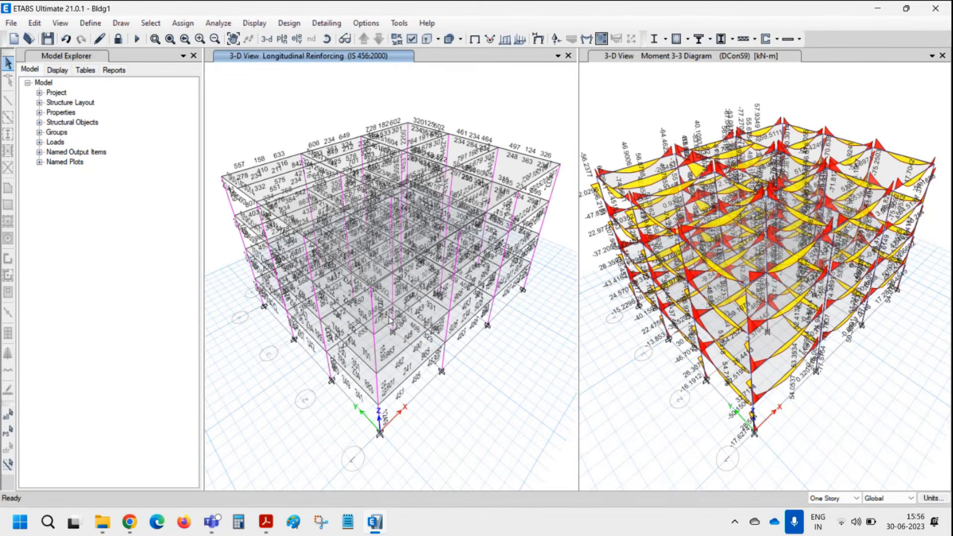
# Open the design information of roof column C7 and examine its 3D interaction surface, closing the surface when finished
pyautogui.rightClick(230, 206)
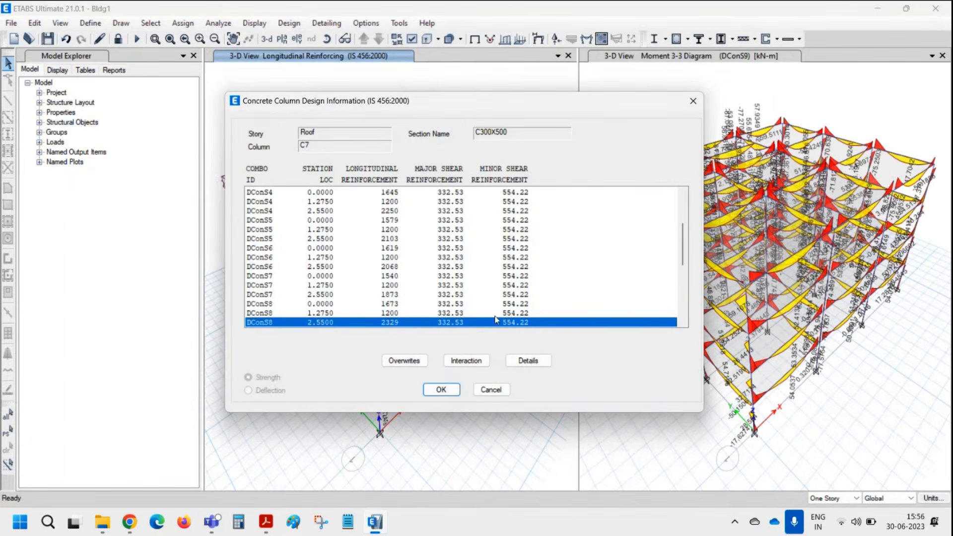
pyautogui.click(486, 359)
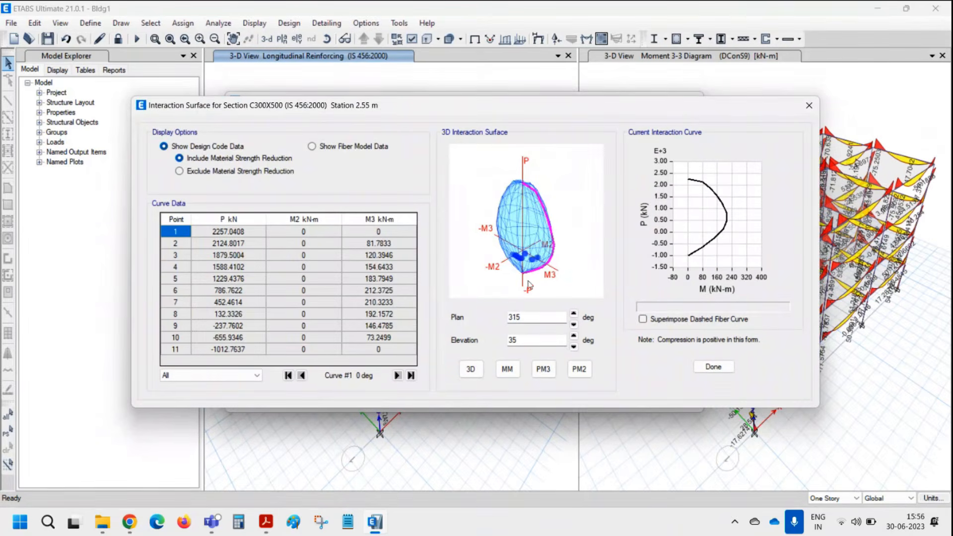
pyautogui.moveTo(542, 264)
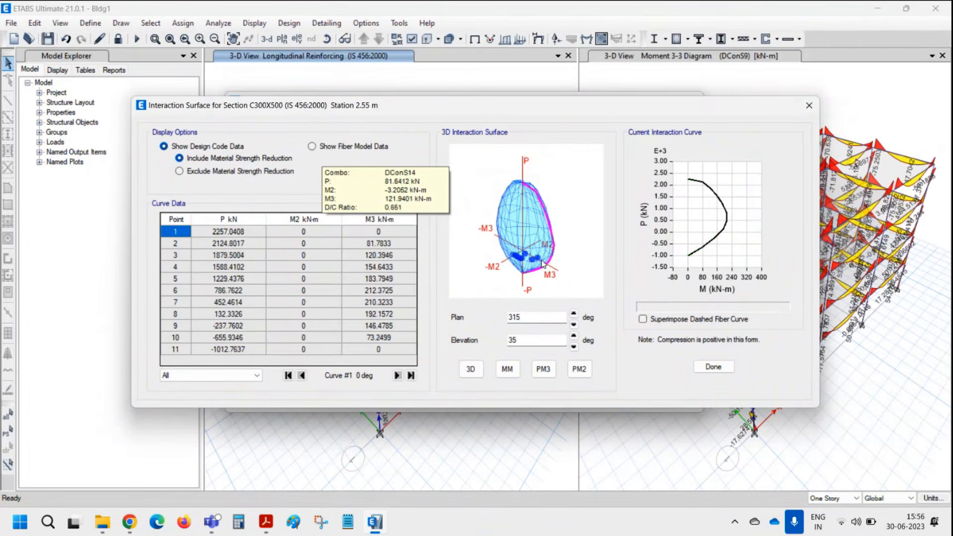
pyautogui.click(713, 367)
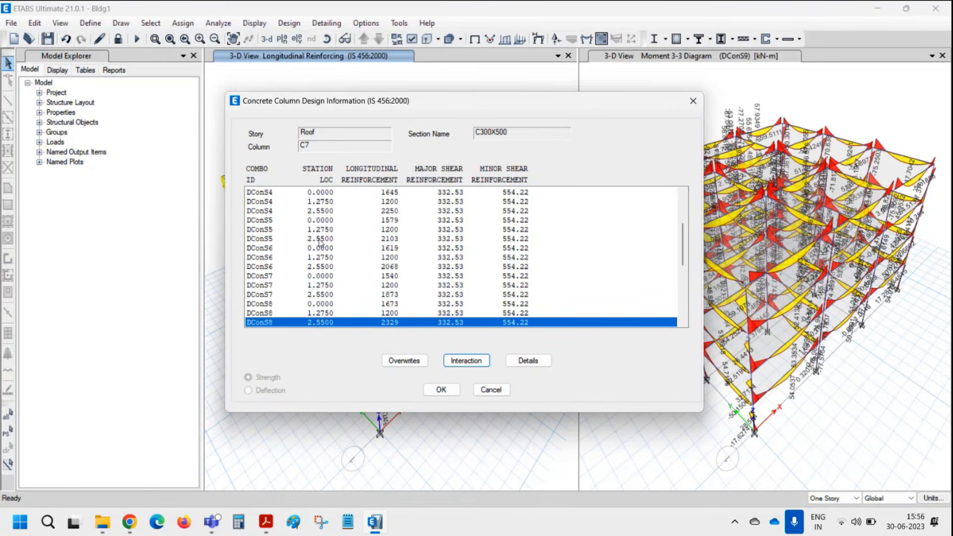
# Open the flexural design details of roof column C7 for DConS8 at station 2.55 and read the biaxial moment design at Fit Width zoom
pyautogui.moveTo(686, 242); pyautogui.dragTo(678, 273)
pyautogui.moveTo(405, 103); pyautogui.dragTo(557, 109)
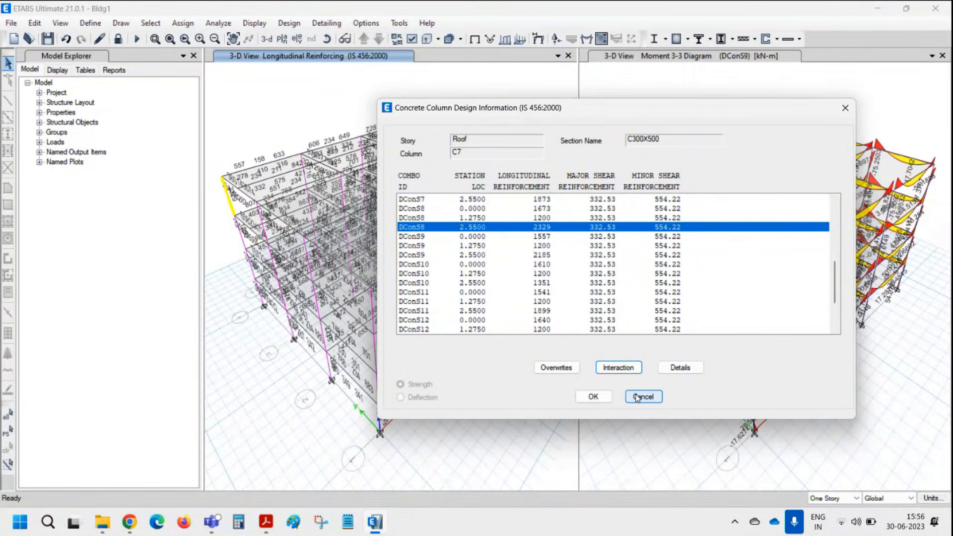
pyautogui.click(681, 373)
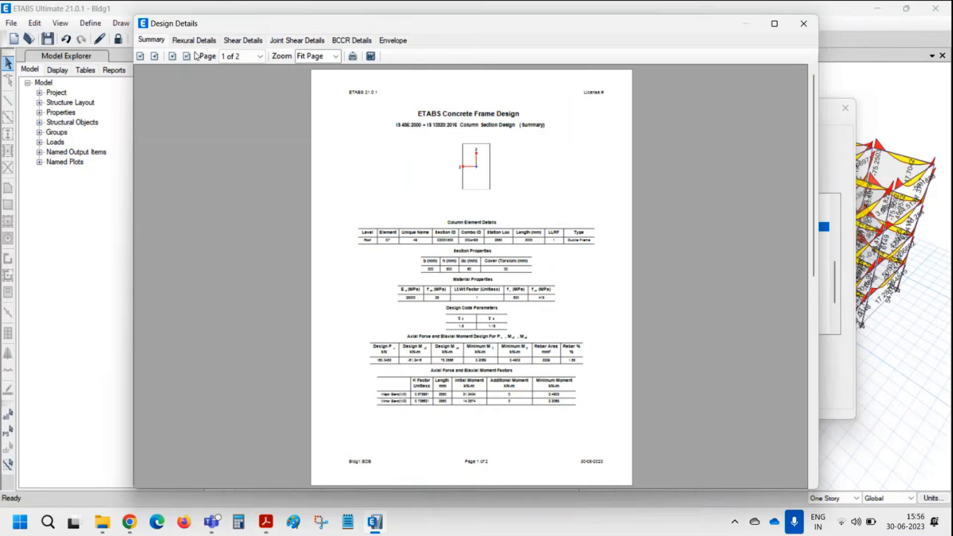
pyautogui.click(193, 40)
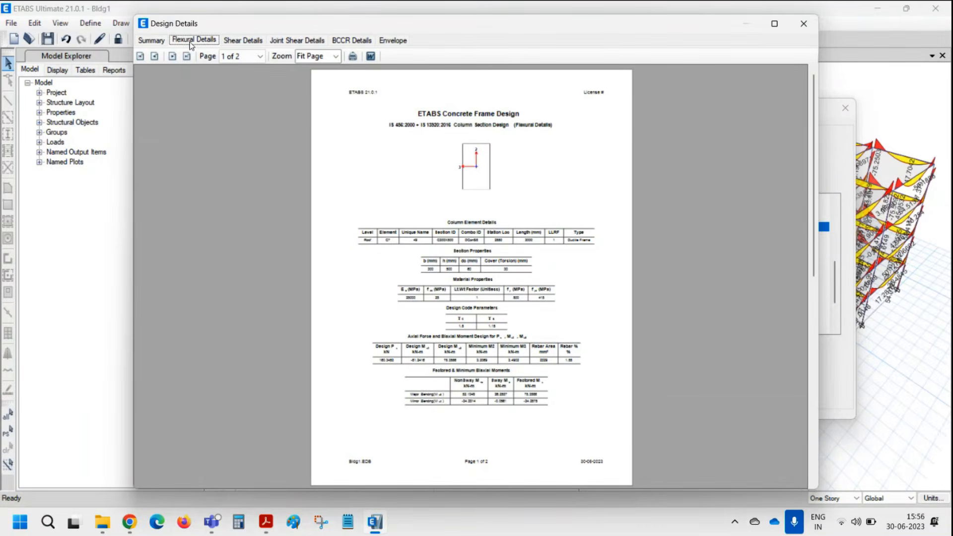
pyautogui.click(336, 56)
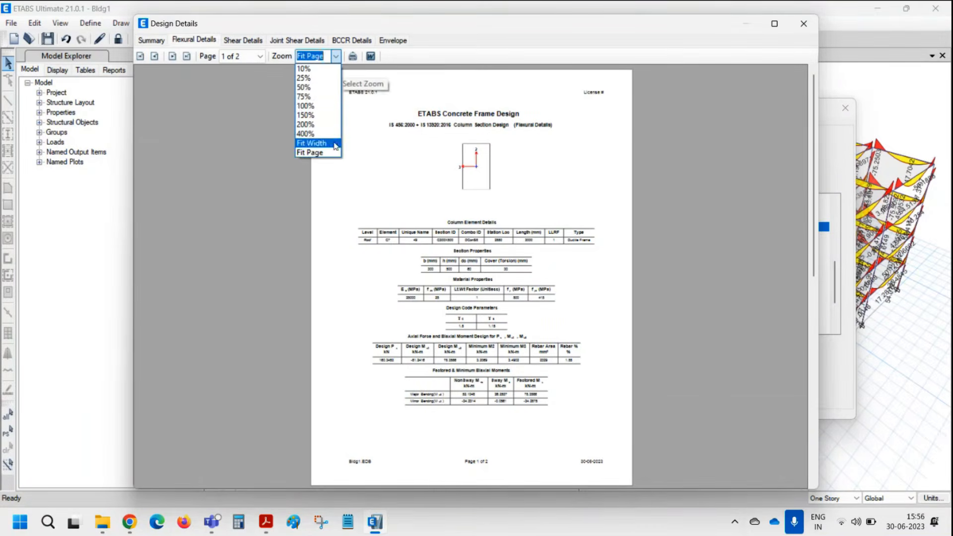
pyautogui.click(336, 141)
pyautogui.scroll(-5, 486, 217)
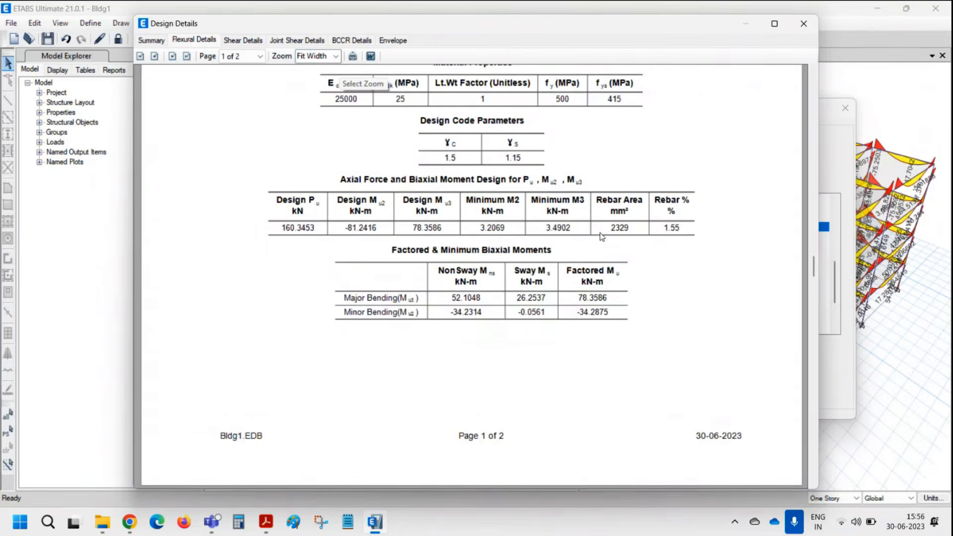
# Review column C7's slenderness effects, effective length factors and additional moment tables, and close the details and the column design information
pyautogui.scroll(-3, 532, 334)
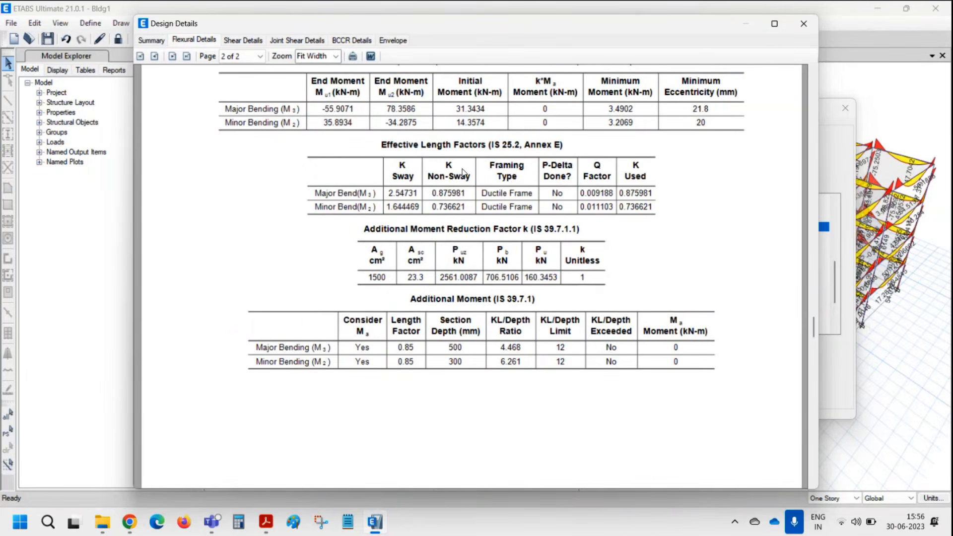
pyautogui.scroll(2, 463, 171)
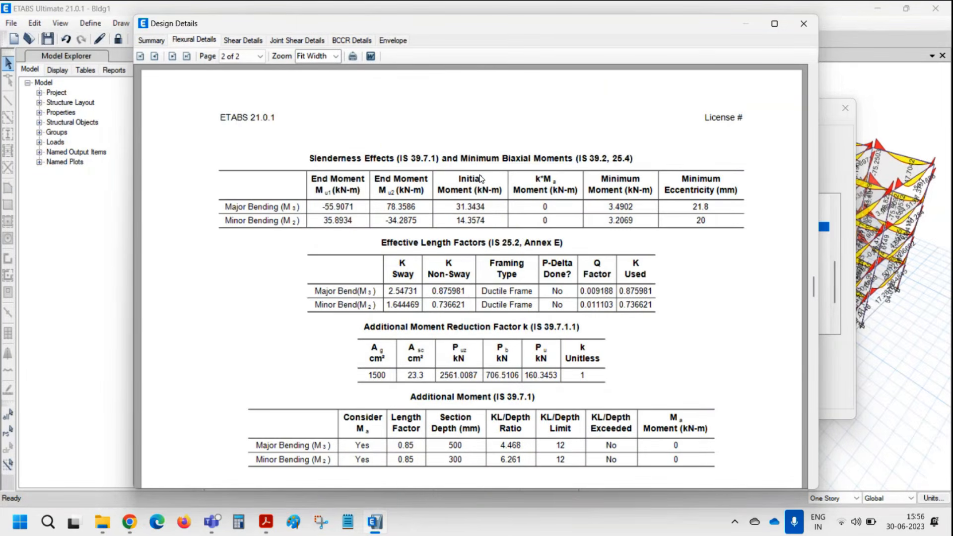
pyautogui.scroll(-1, 495, 181)
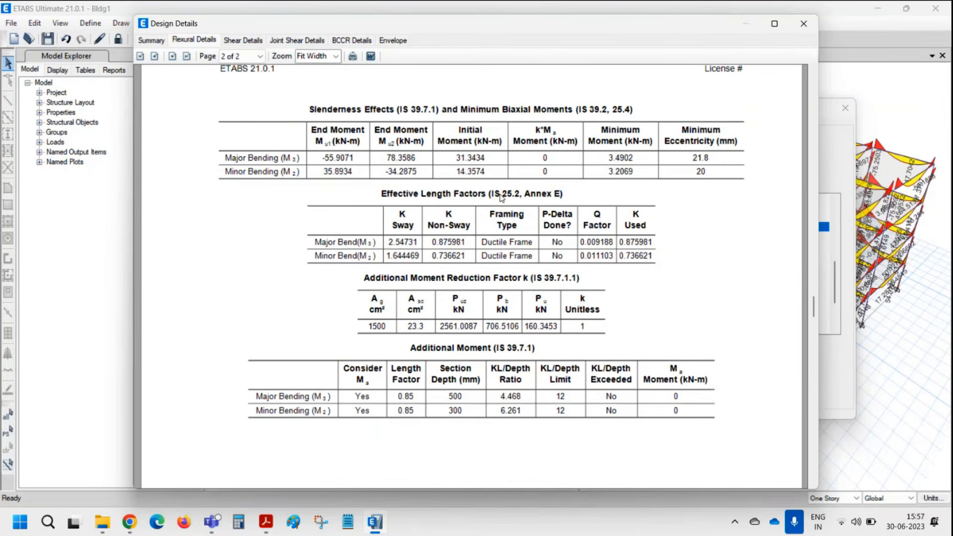
pyautogui.scroll(2, 525, 243)
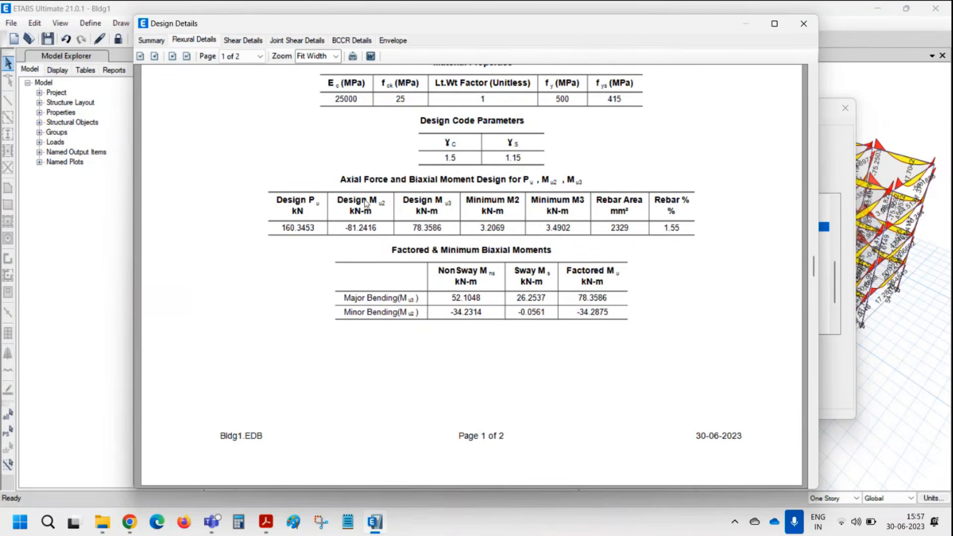
pyautogui.scroll(6, 365, 203)
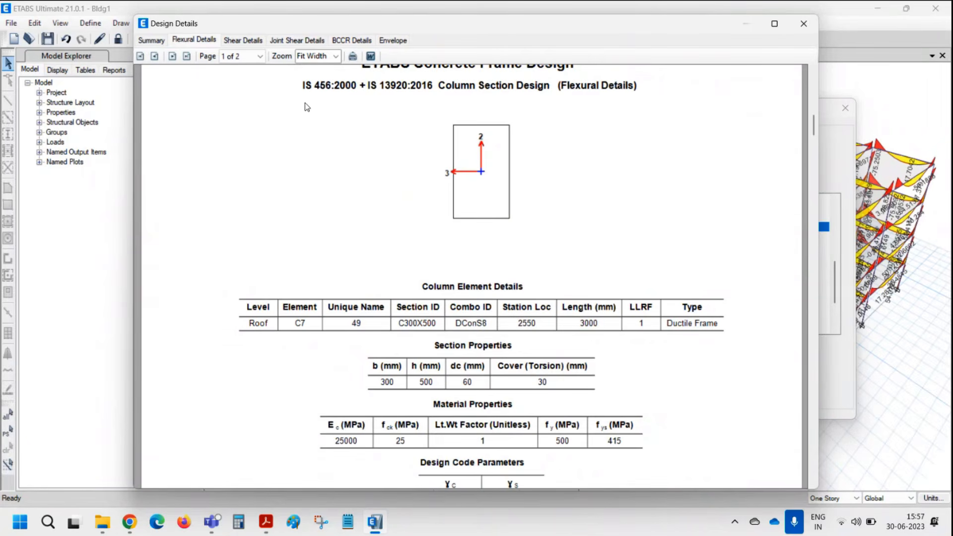
pyautogui.click(802, 26)
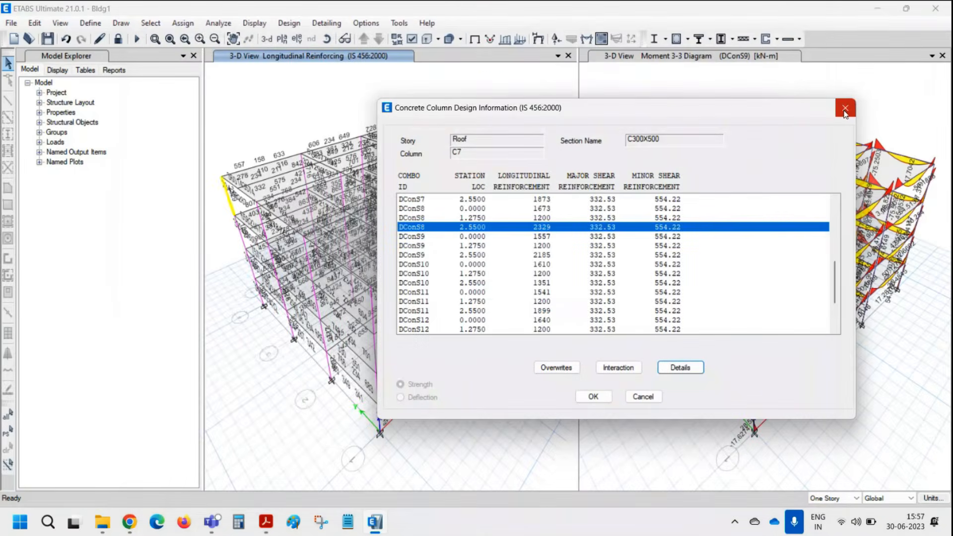
pyautogui.click(846, 113)
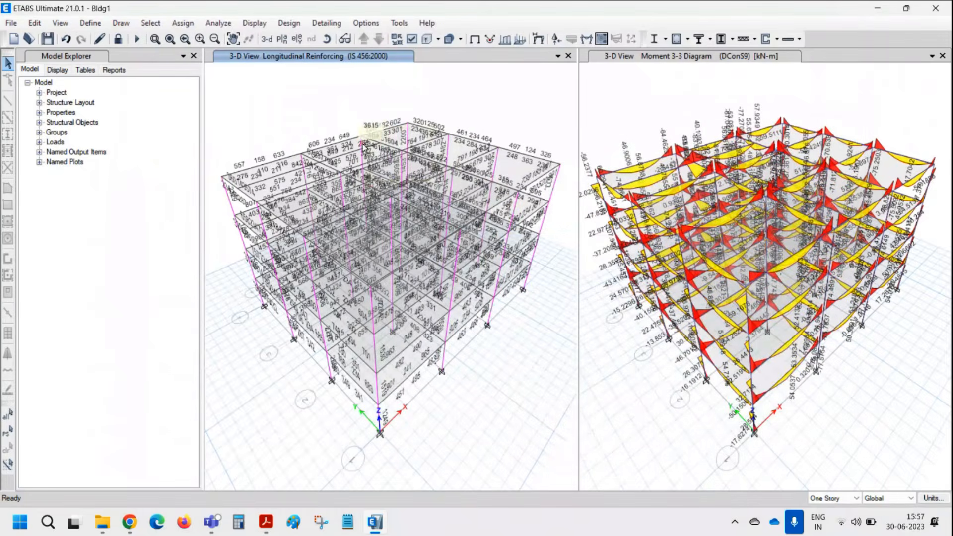